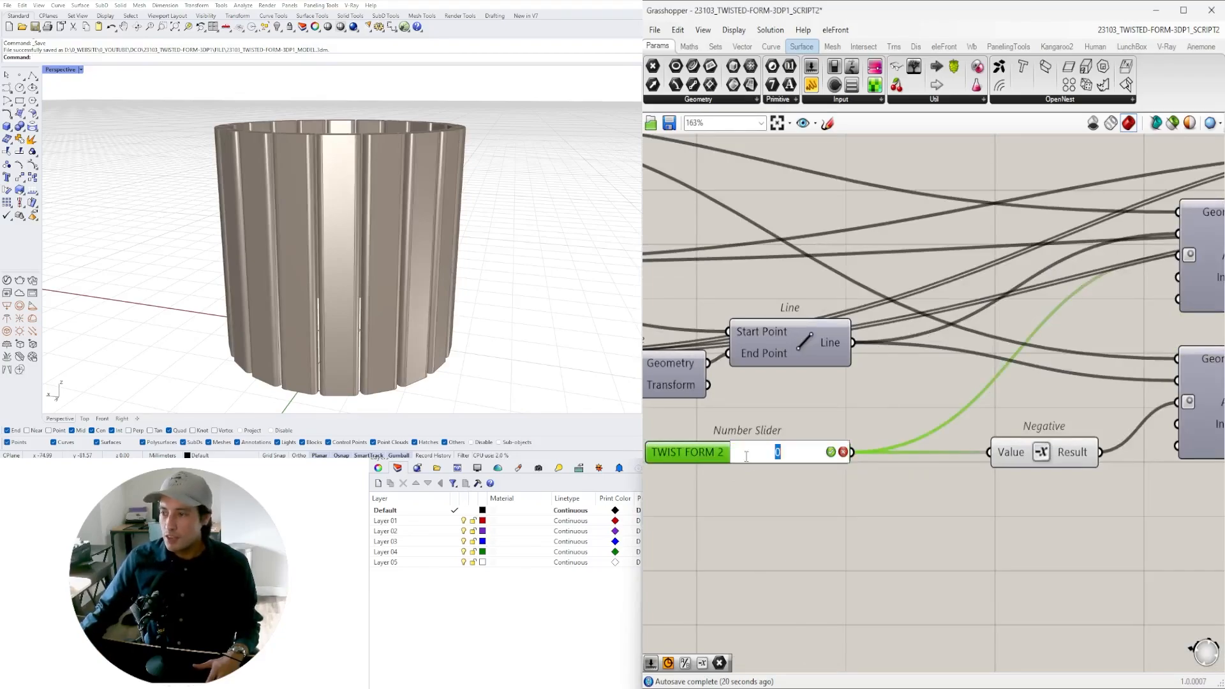
- Set both twist angle sliders, TWIST FORM 2 and TWIST FORM 1, to 45
text(45)
key(Return)
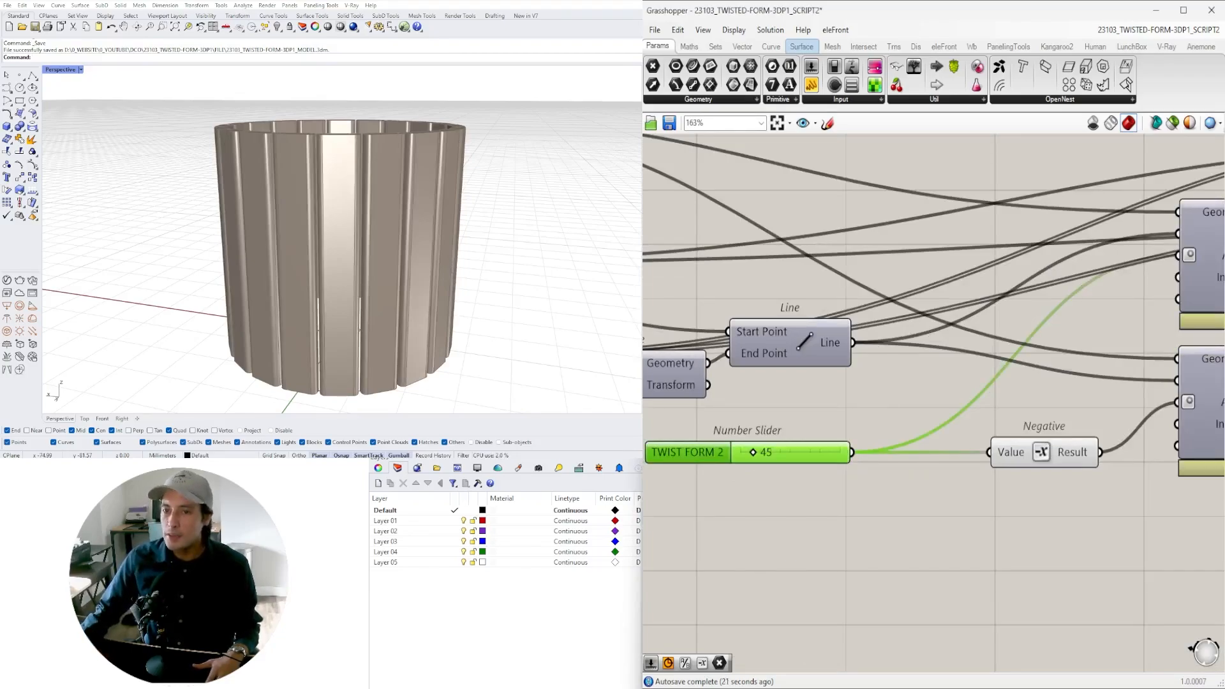
scroll(808, 420, down, 5)
right_drag(808, 420, 1083, 434)
scroll(727, 307, up, 5)
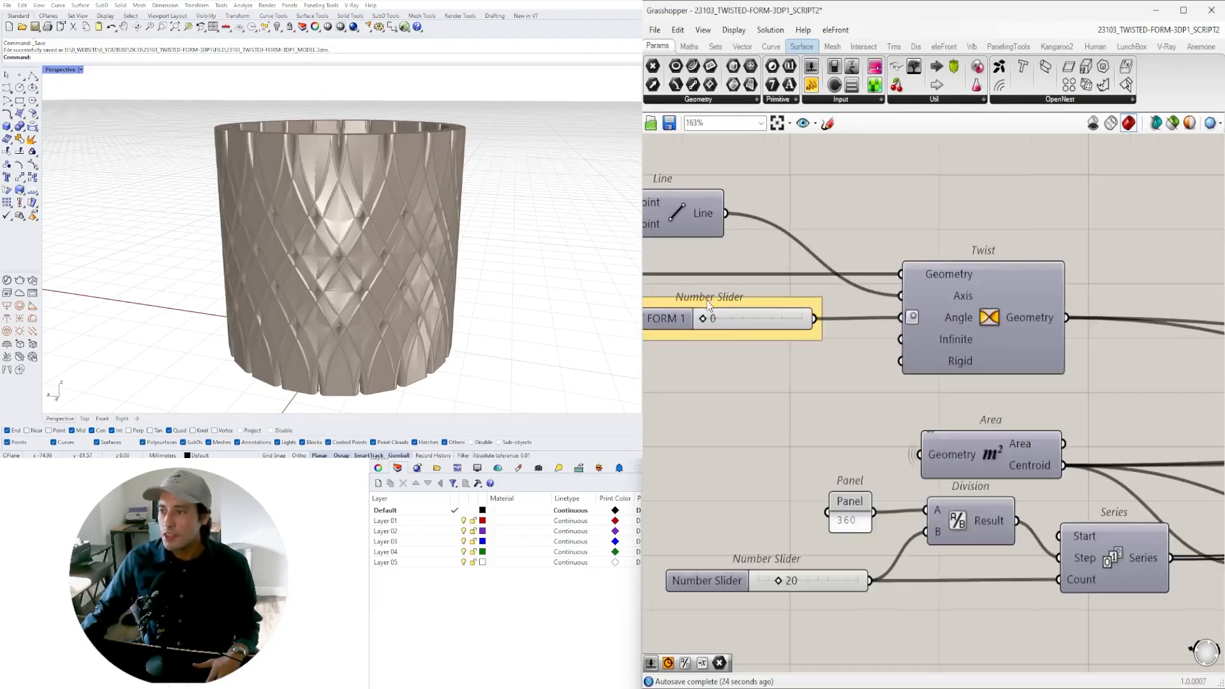
double_click(709, 307)
text(45)
key(Return)
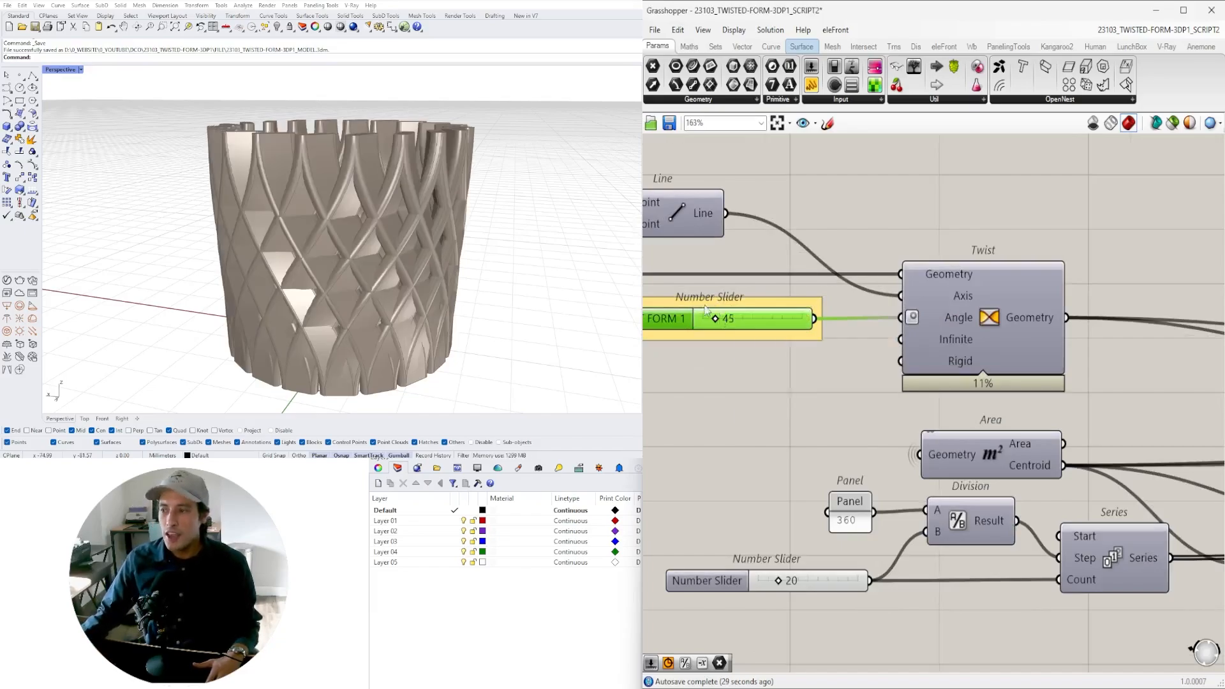
- Examine the twisted vessel model from above and the overall layout of its complete component definition
right_drag(408, 191, 402, 279)
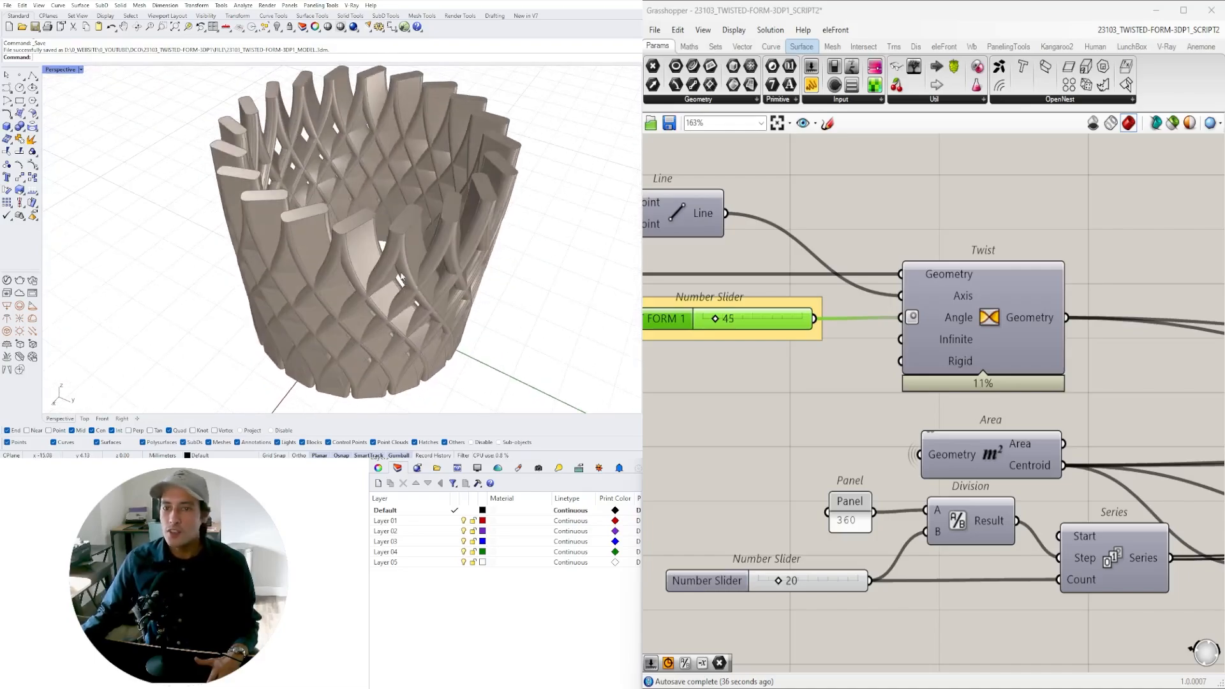
scroll(935, 228, down, 7)
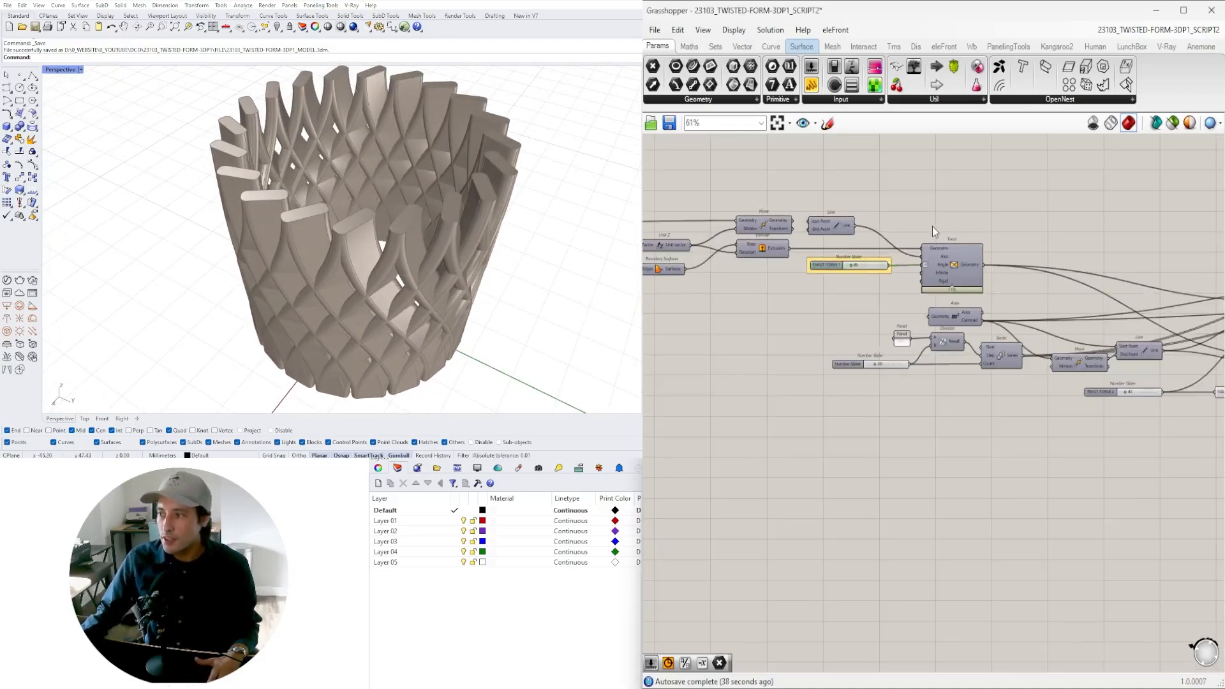
right_drag(952, 268, 933, 331)
scroll(931, 331, down, 2)
right_drag(887, 407, 912, 389)
scroll(918, 401, down, 1)
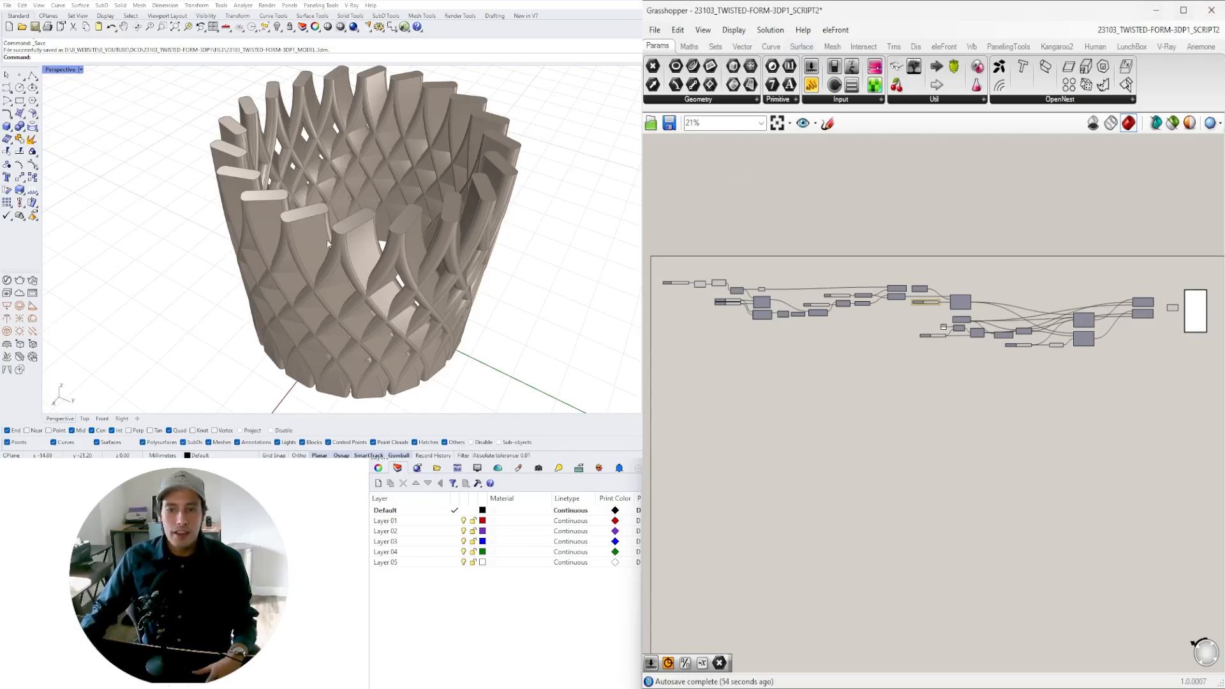
right_drag(374, 153, 445, 196)
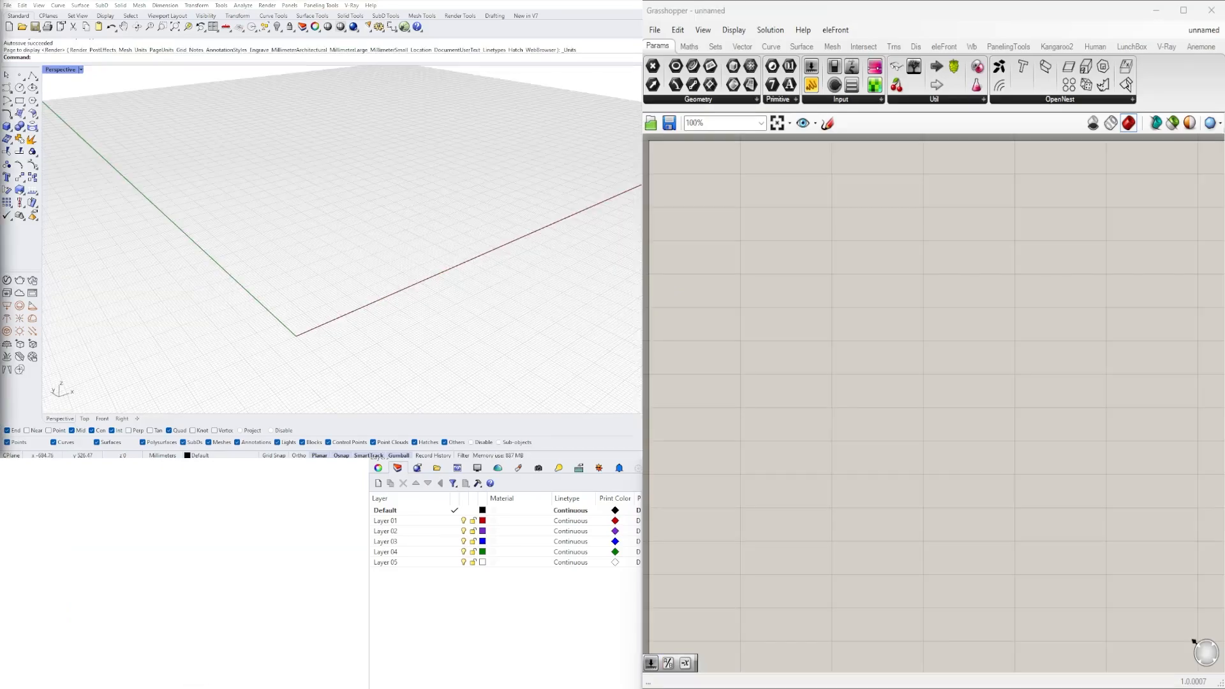
- Add a Circle component, defined by base plane and radius, to the empty Grasshopper canvas
right_drag(275, 369, 331, 306)
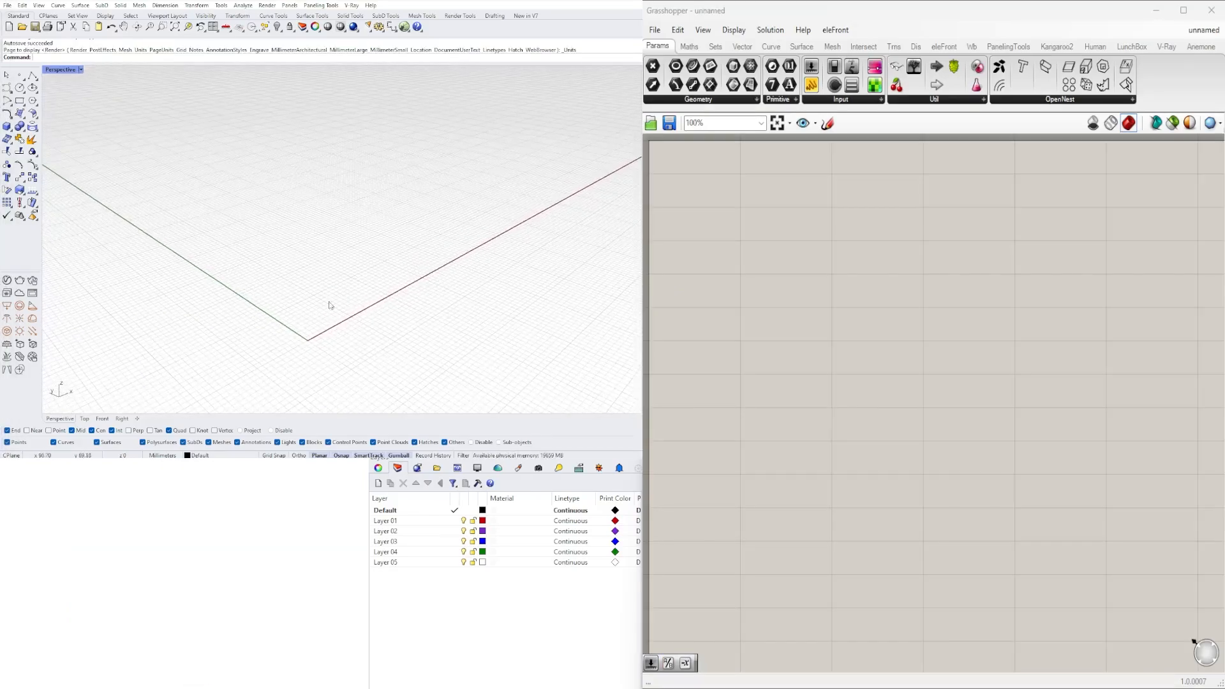
double_click(774, 267)
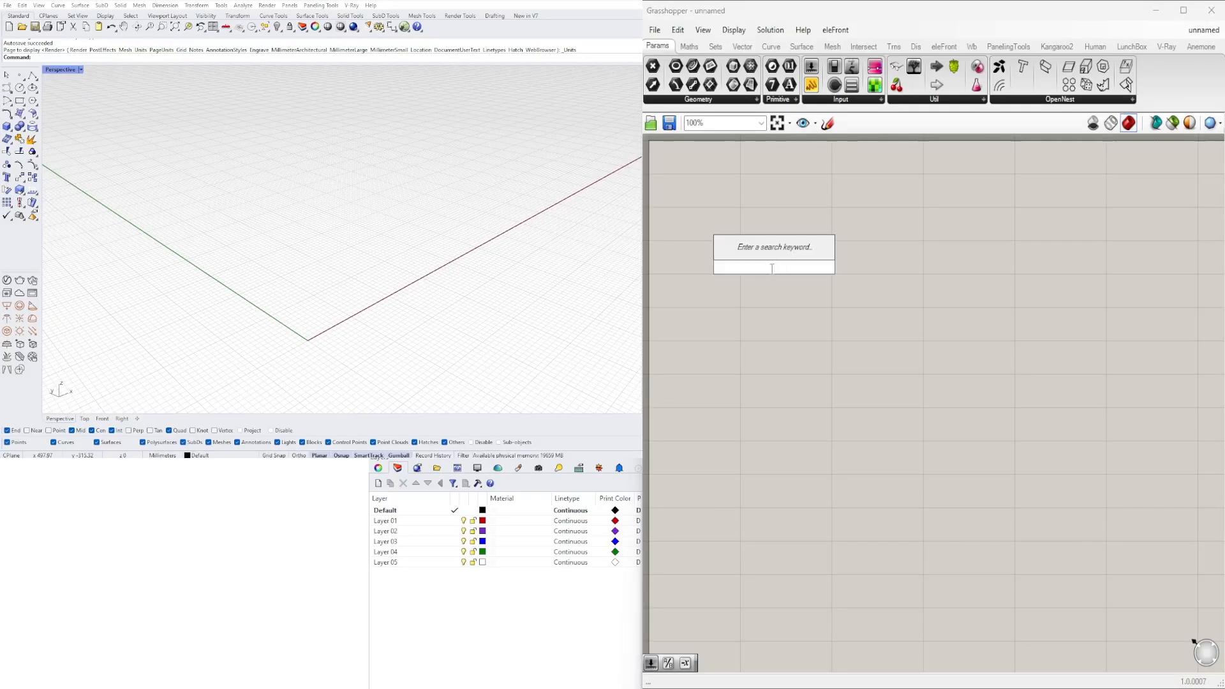
text(CIRCLE)
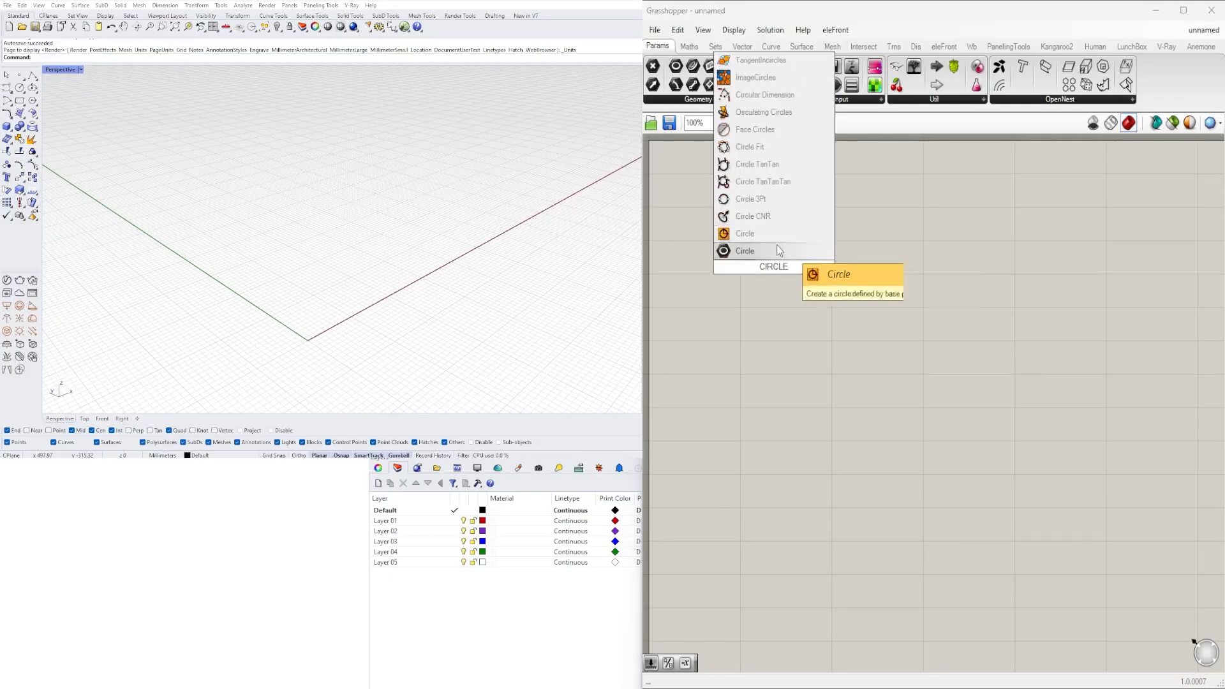
click(777, 250)
drag(778, 261, 928, 257)
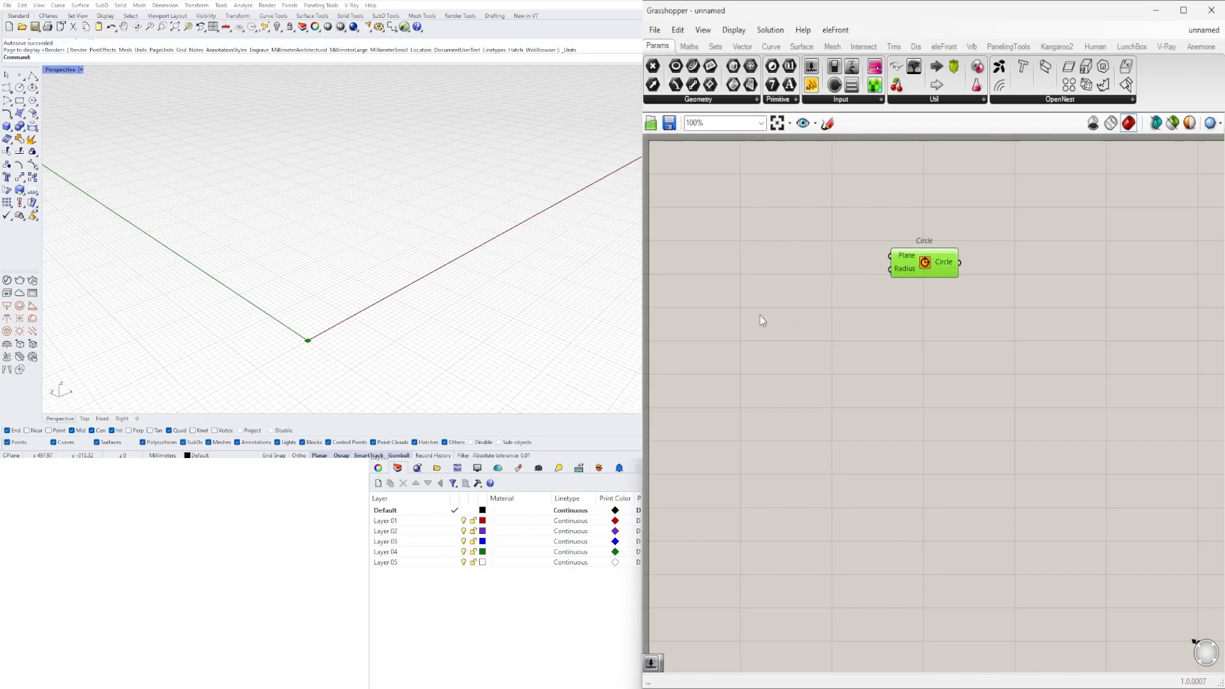
- Create a number slider with the value 50.5 and connect it to the Circle's Radius input
scroll(848, 286, up, 5)
right_drag(835, 279, 836, 358)
right_drag(363, 332, 305, 340)
double_click(798, 371)
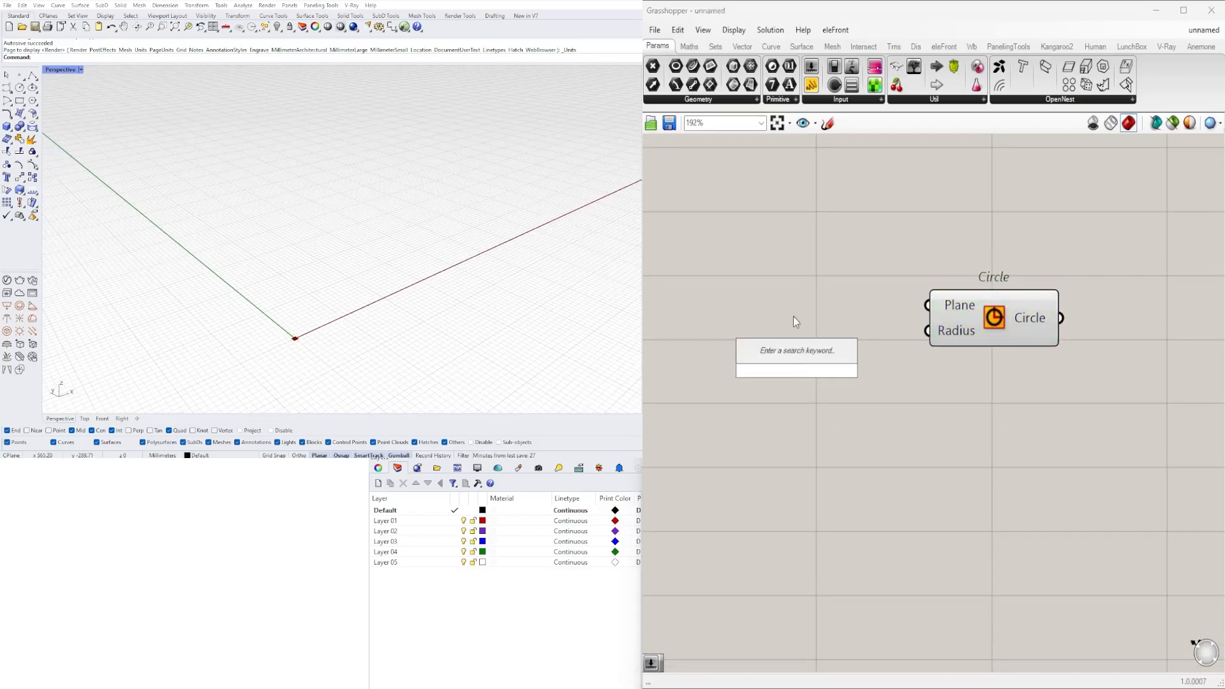
text(50.5)
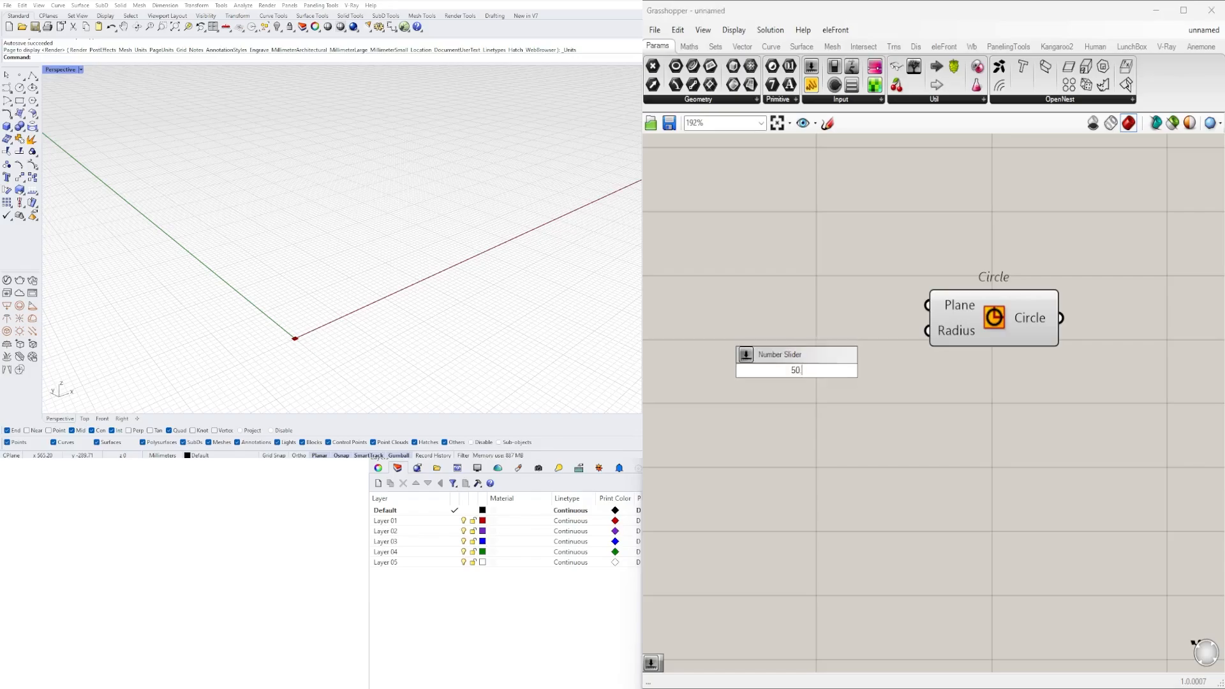
key(Return)
drag(876, 368, 927, 333)
drag(987, 334, 1040, 332)
scroll(477, 244, down, 6)
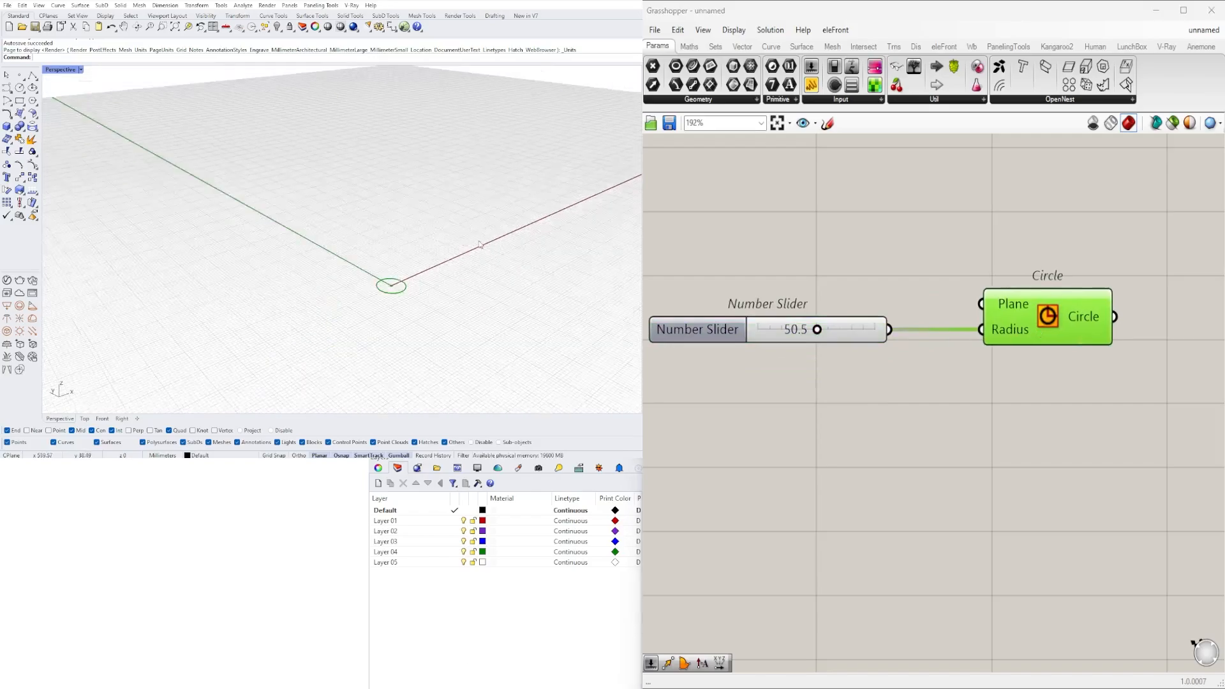
scroll(412, 255, up, 2)
shift+right_drag(410, 255, 342, 227)
scroll(379, 227, up, 2)
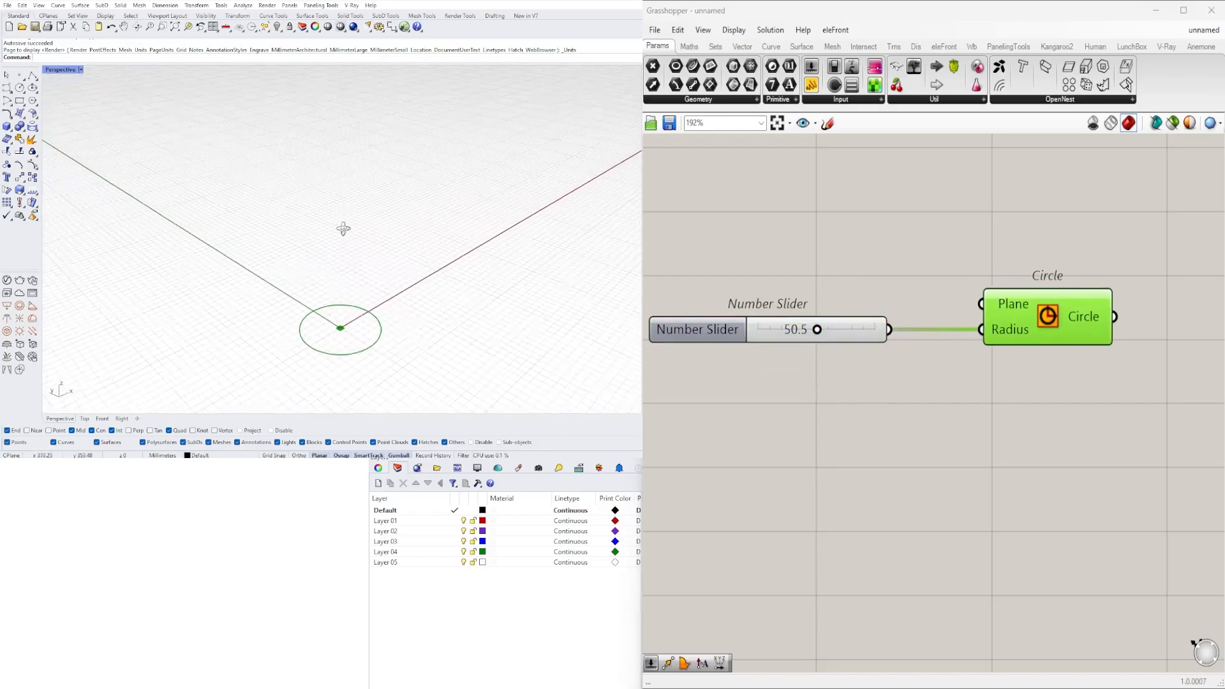
- Insert a Division component between slider and Circle, wiring the slider to A and the result to Radius
scroll(1059, 324, down, 2)
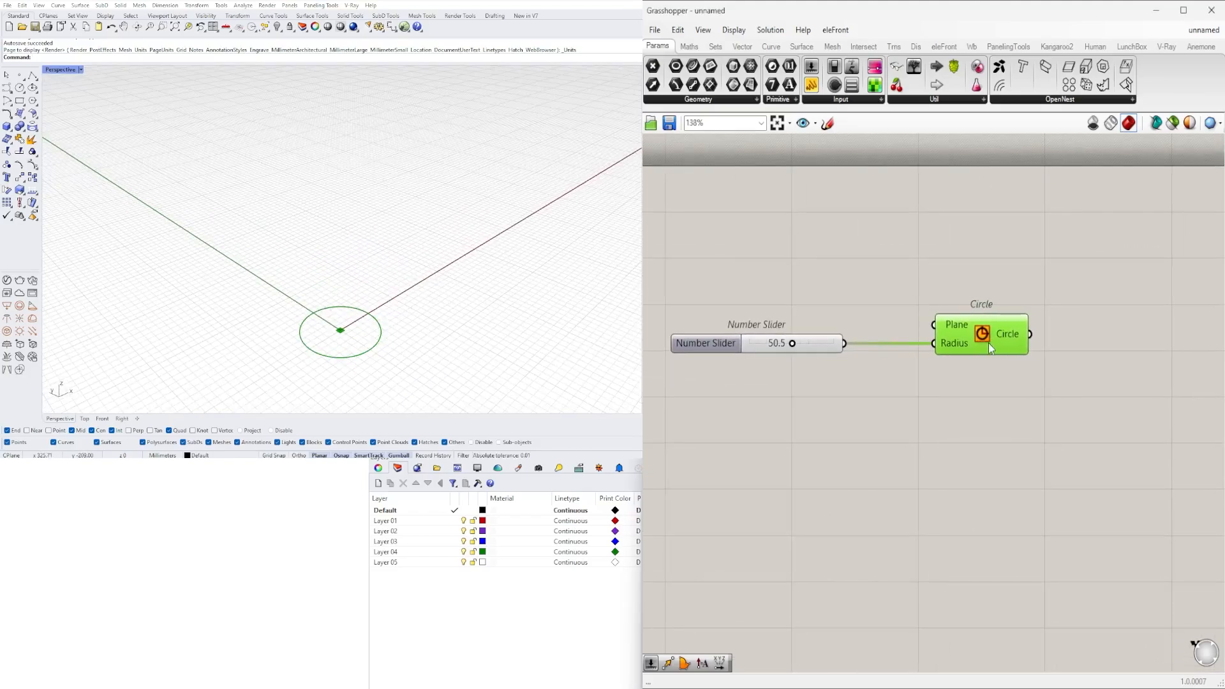
click(950, 400)
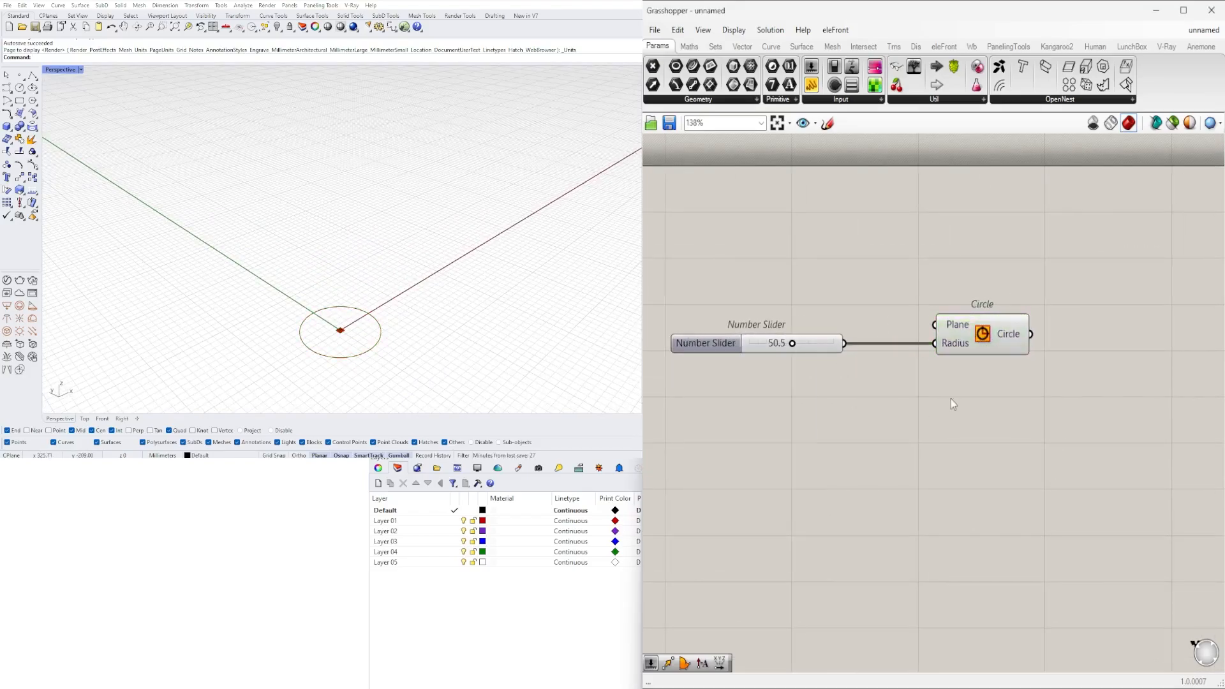
double_click(882, 381)
text(/)
key(Return)
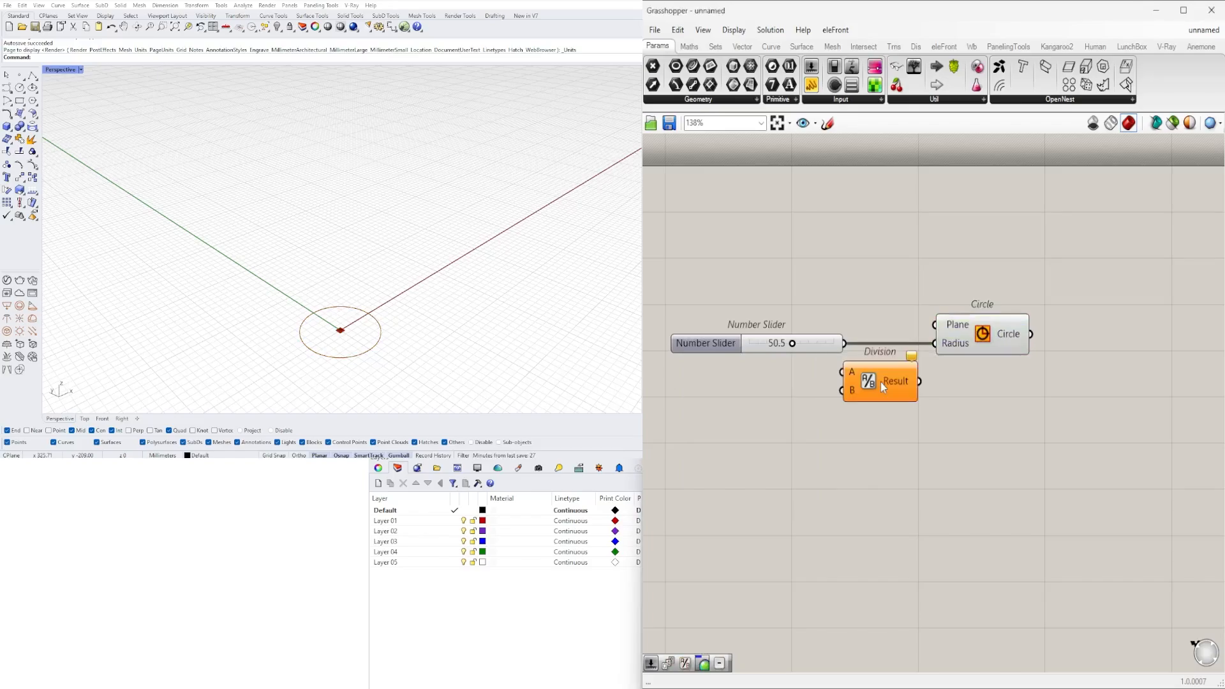
right_drag(806, 345, 921, 346)
drag(922, 346, 952, 372)
drag(1030, 382, 1045, 343)
drag(990, 386, 975, 355)
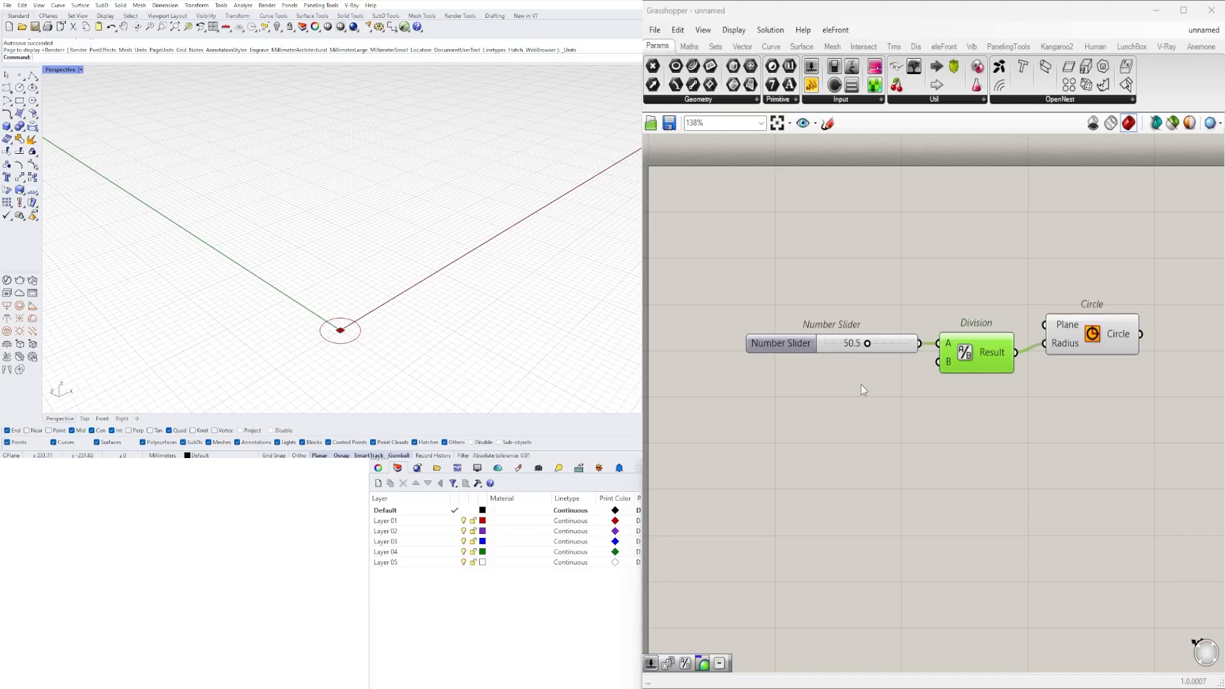
- Rename the 50.5 number slider to DIAMETER and place it a little further from the Division component
drag(765, 357, 750, 356)
right_click(765, 347)
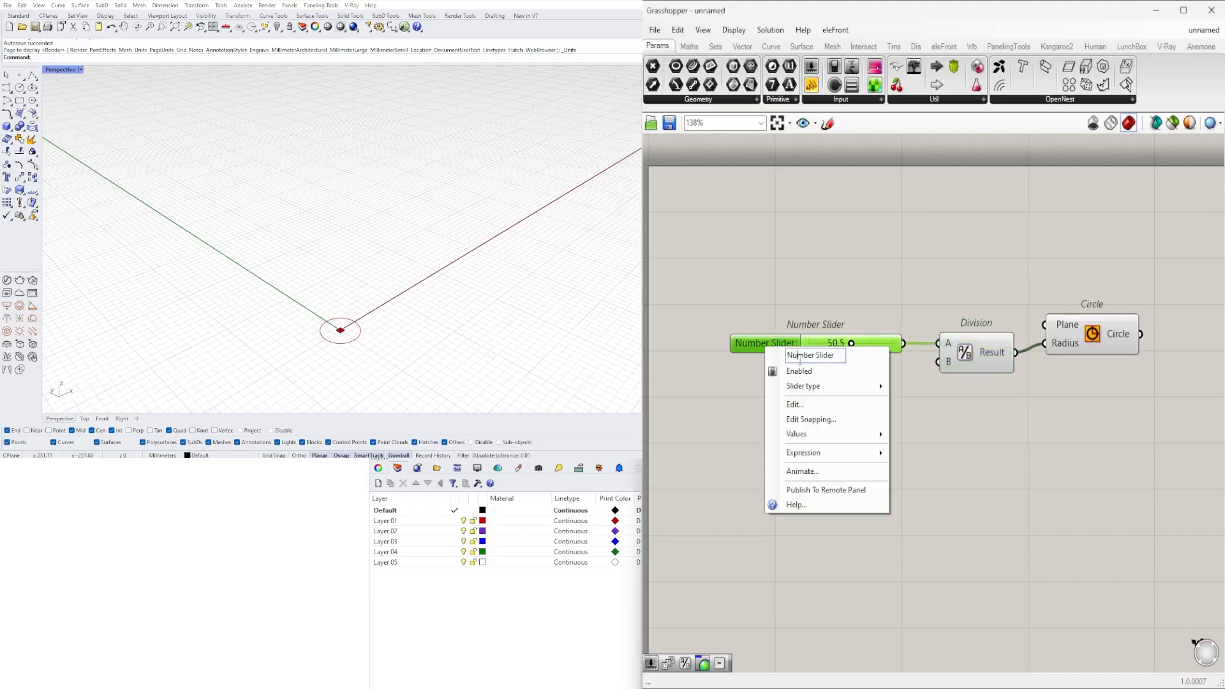
text(S)
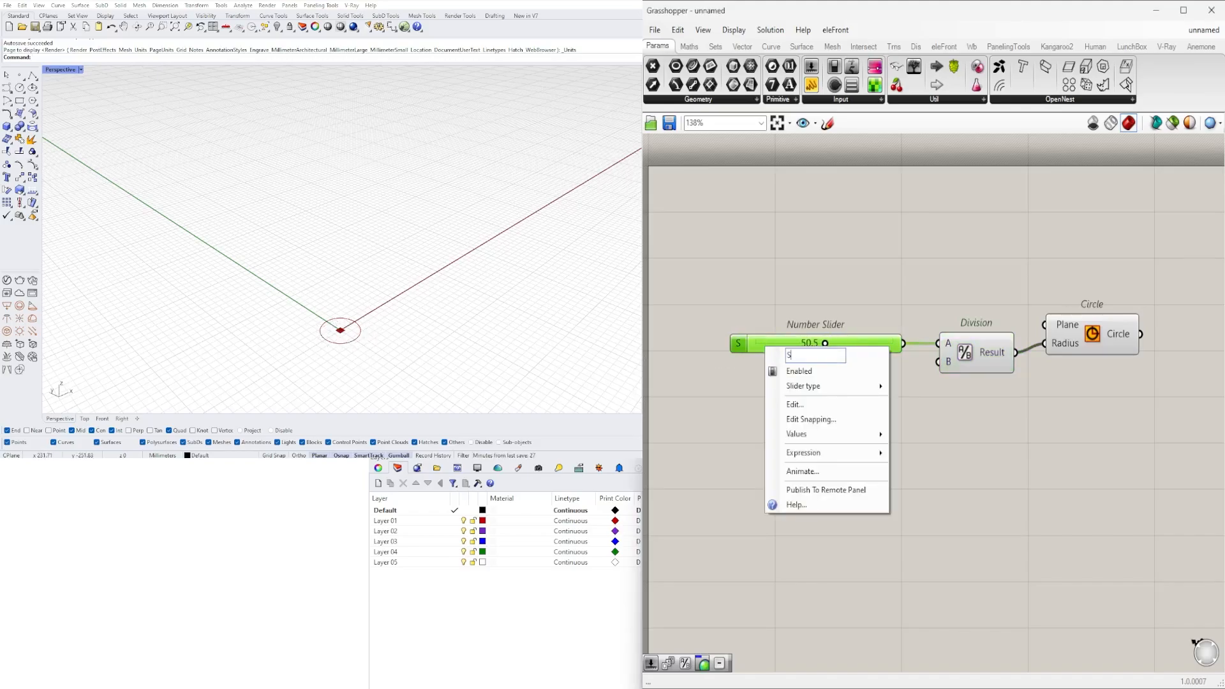
text(DIAMETER)
key(Return)
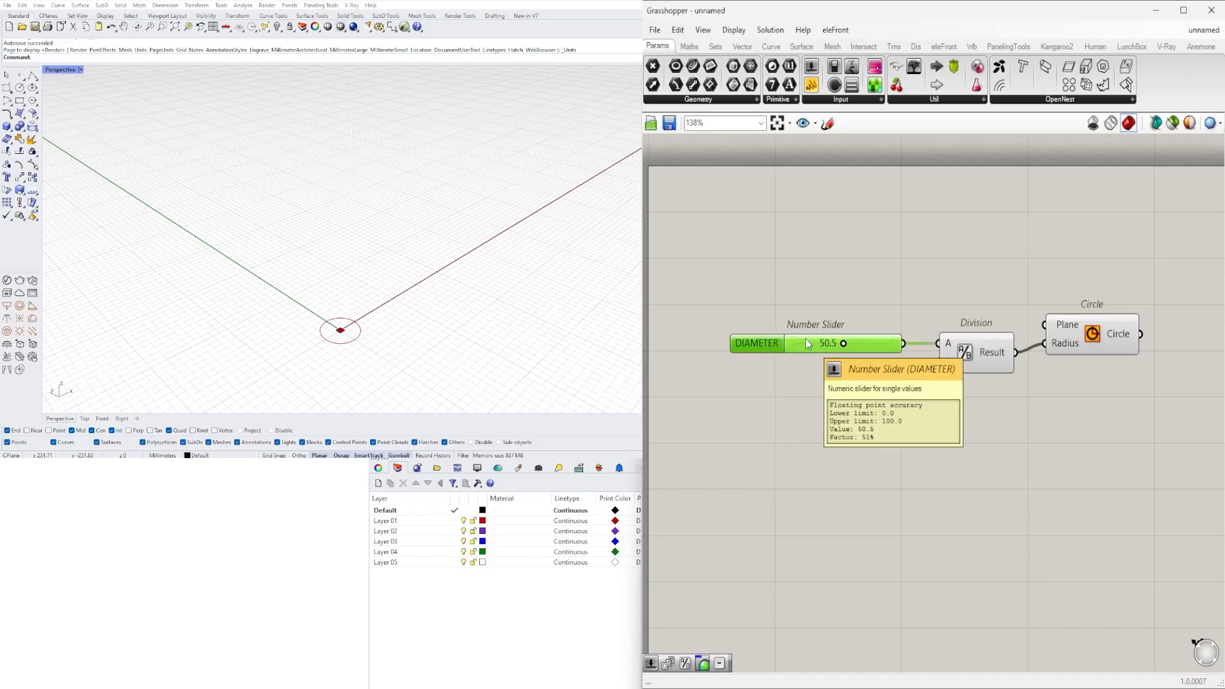
click(791, 311)
click(764, 345)
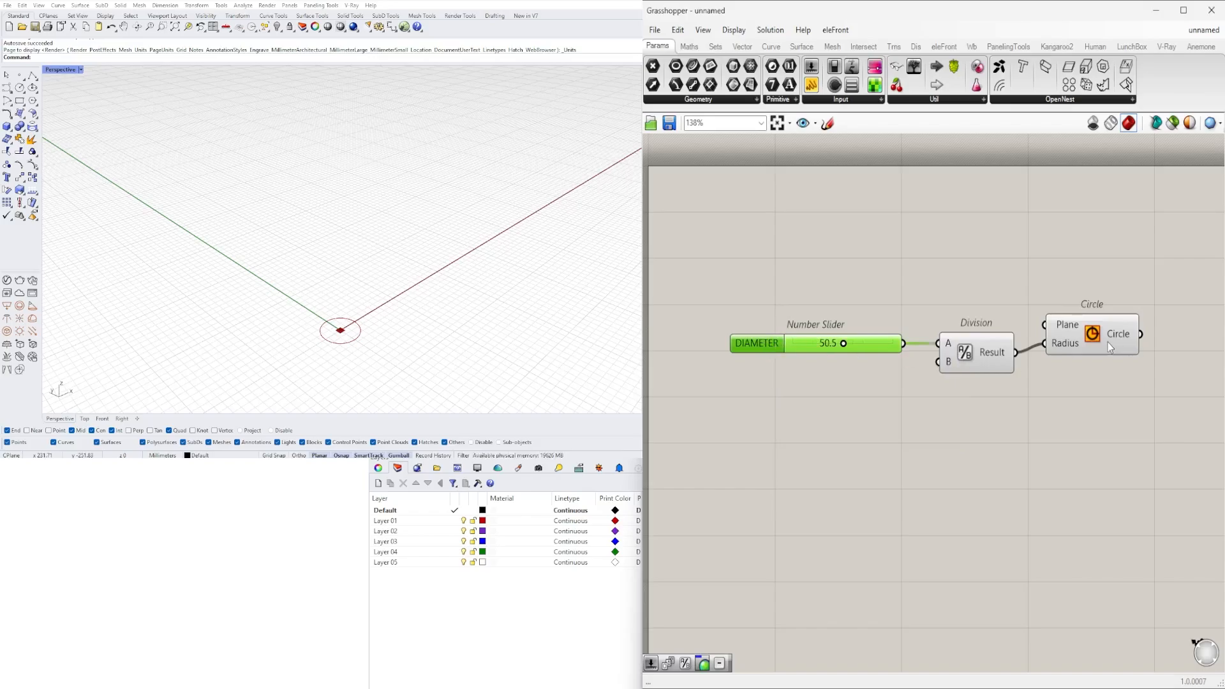
- Add an End Points component beside the Circle component and connect the Circle output to its Curve input
drag(1108, 342, 1118, 352)
scroll(342, 238, up, 4)
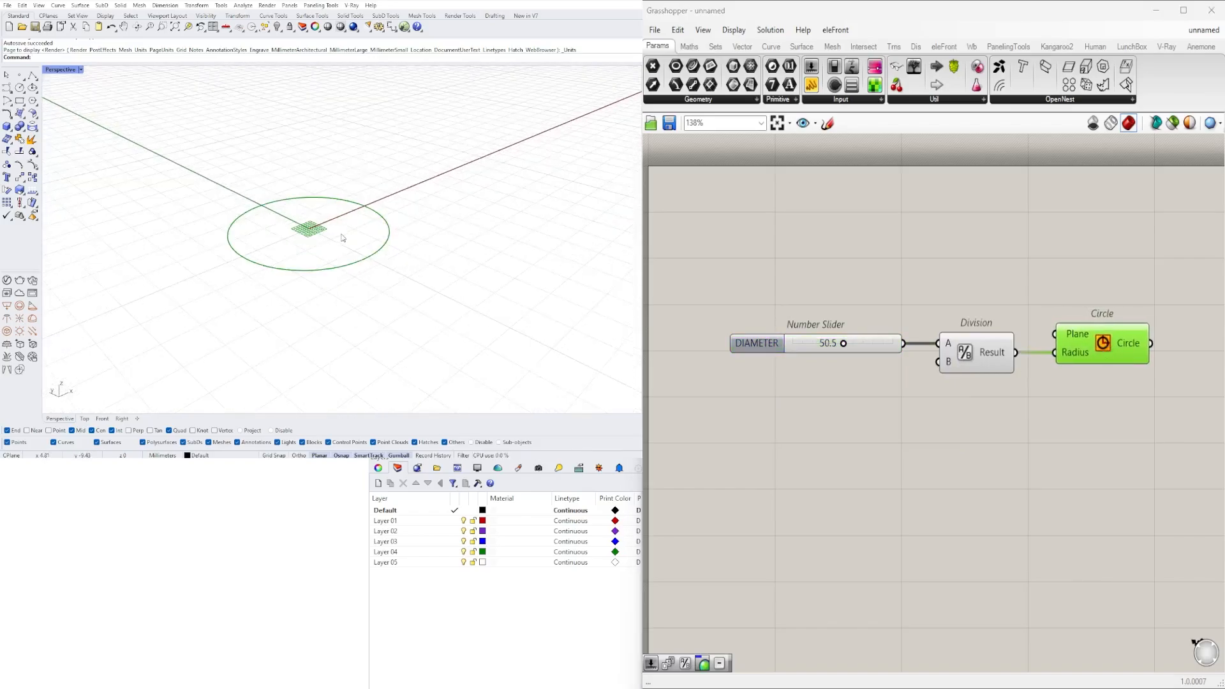
mouse_move(342, 238)
right_down()
mouse_move(199, 226)
mouse_move(370, 237)
mouse_move(365, 228)
right_up()
scroll(365, 228, up, 5)
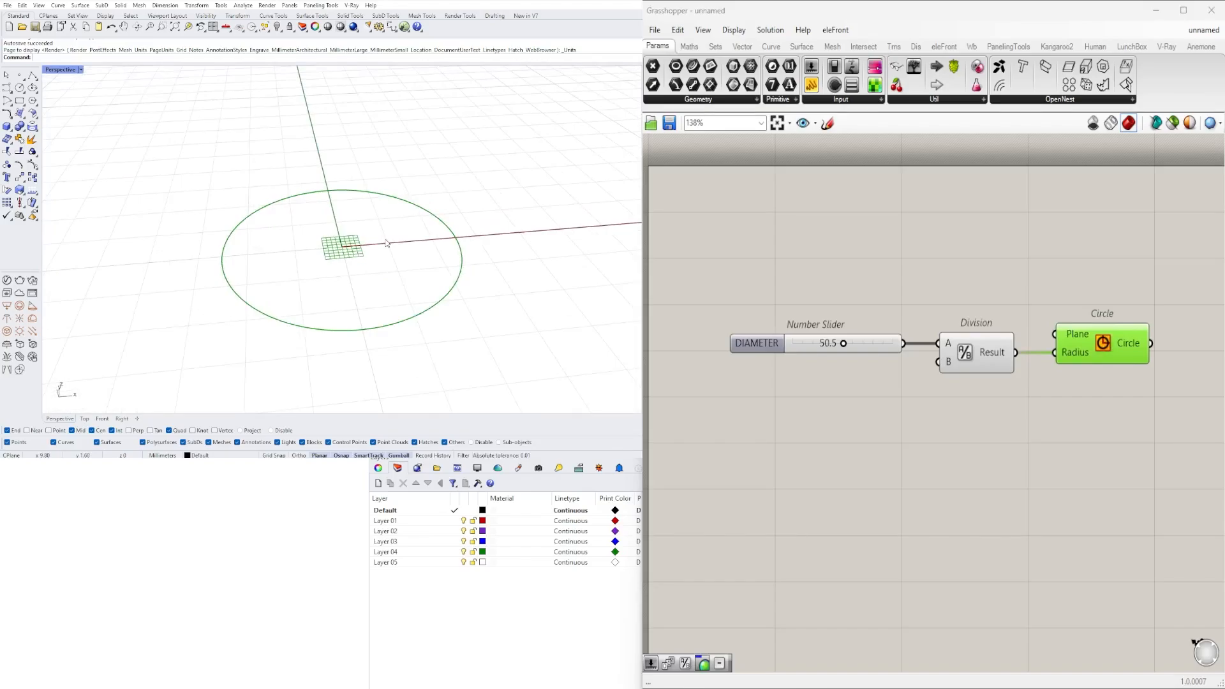
scroll(1053, 357, down, 3)
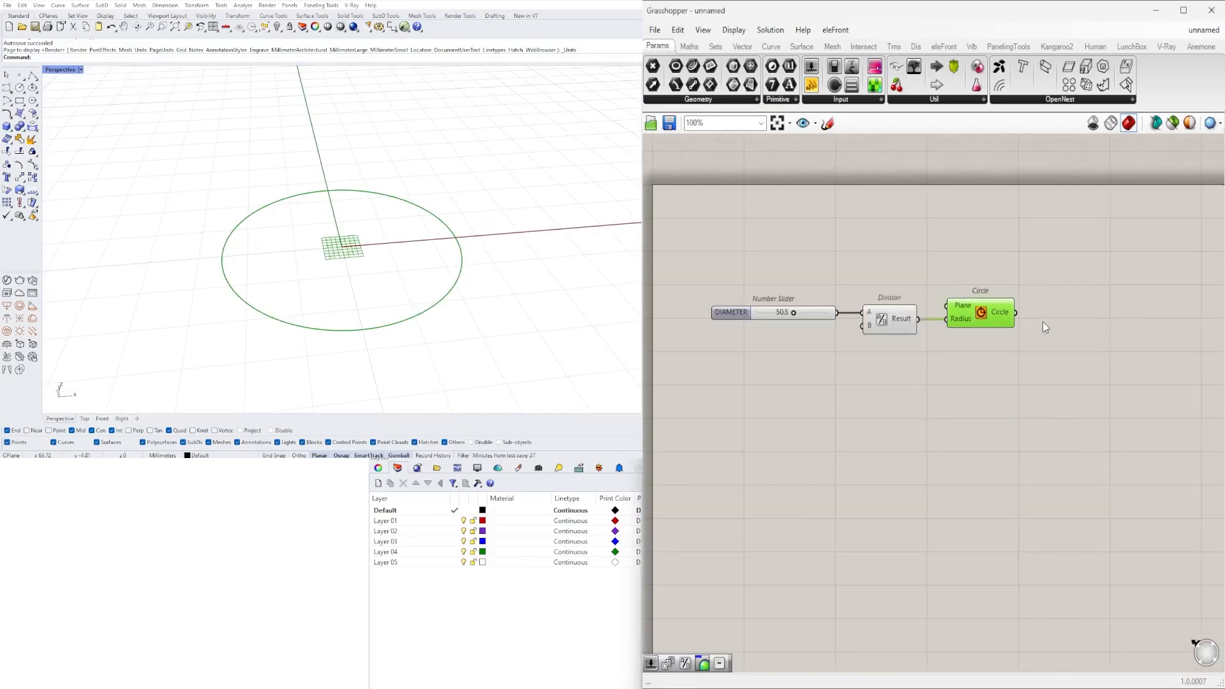
double_click(1043, 323)
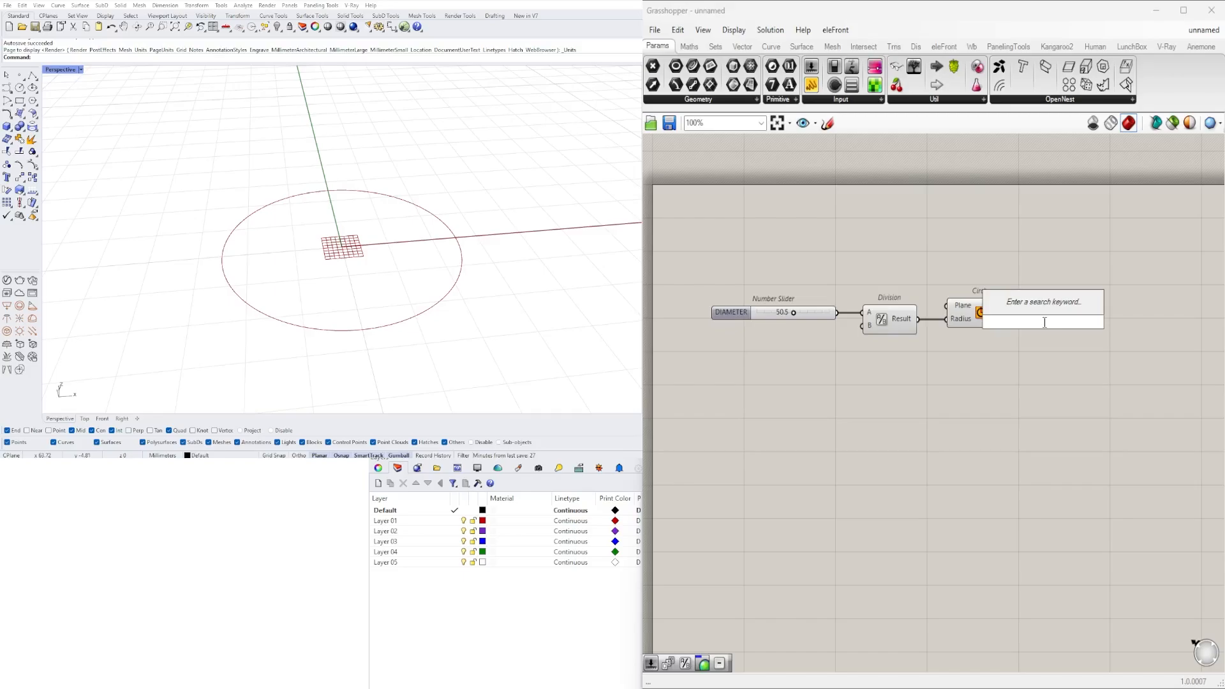
text(END)
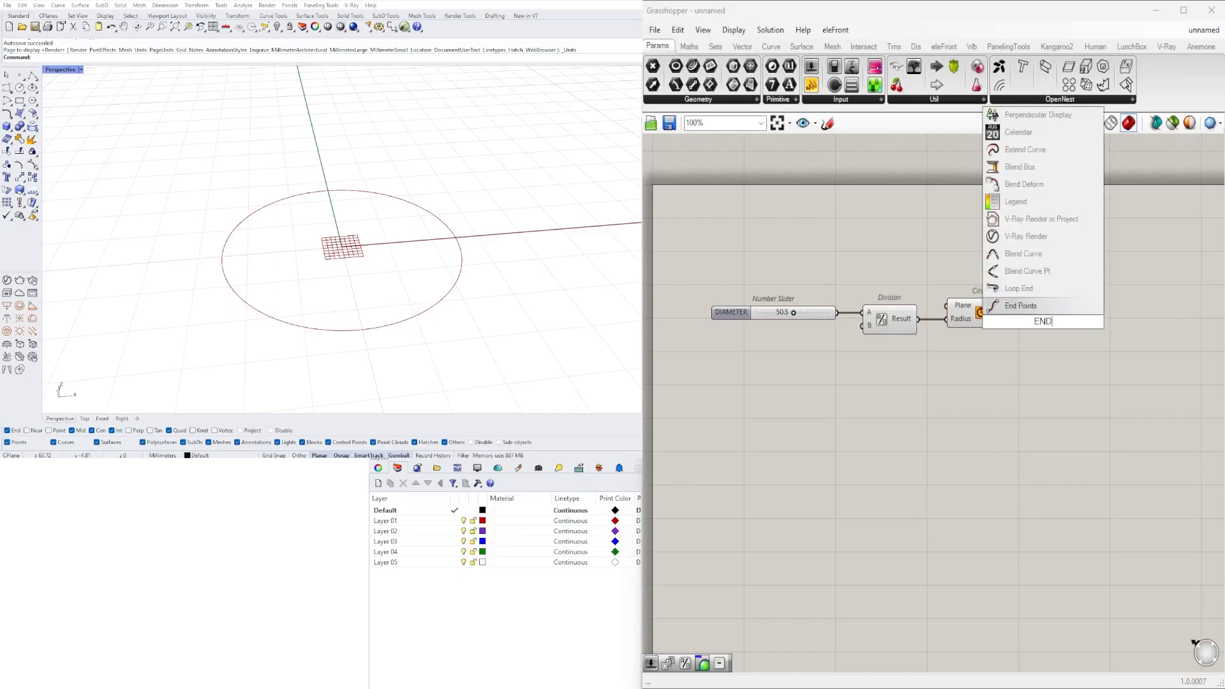
click(1084, 311)
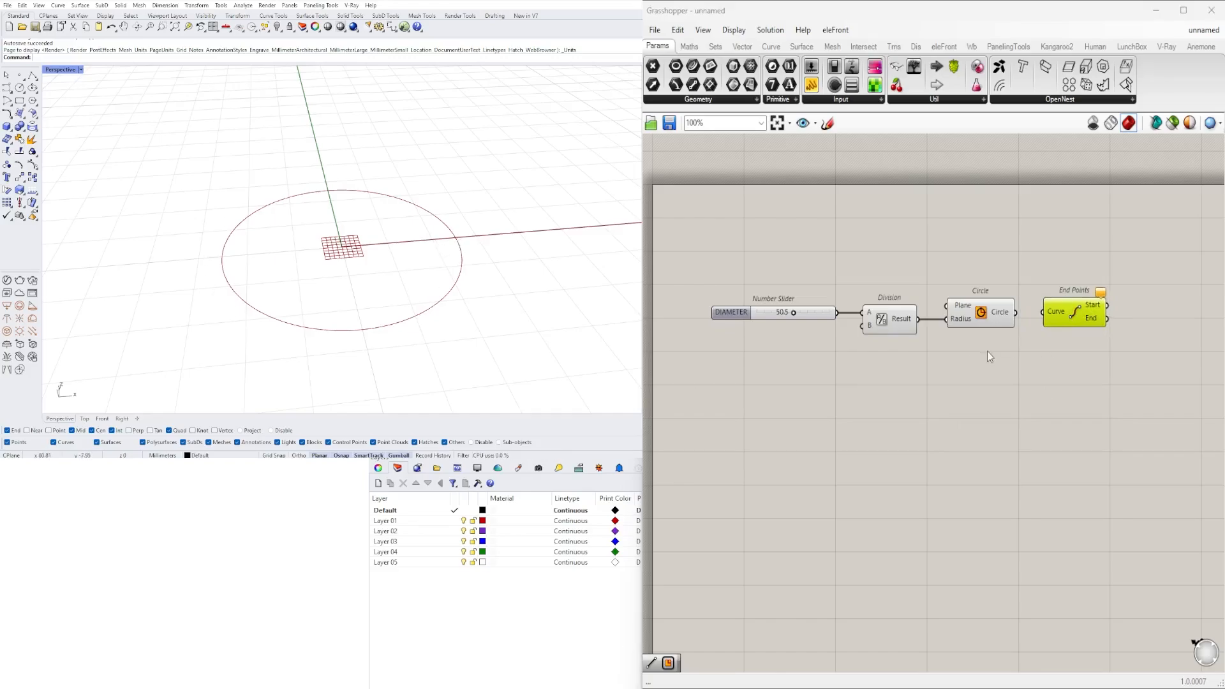
click(1010, 324)
drag(1054, 312, 1054, 336)
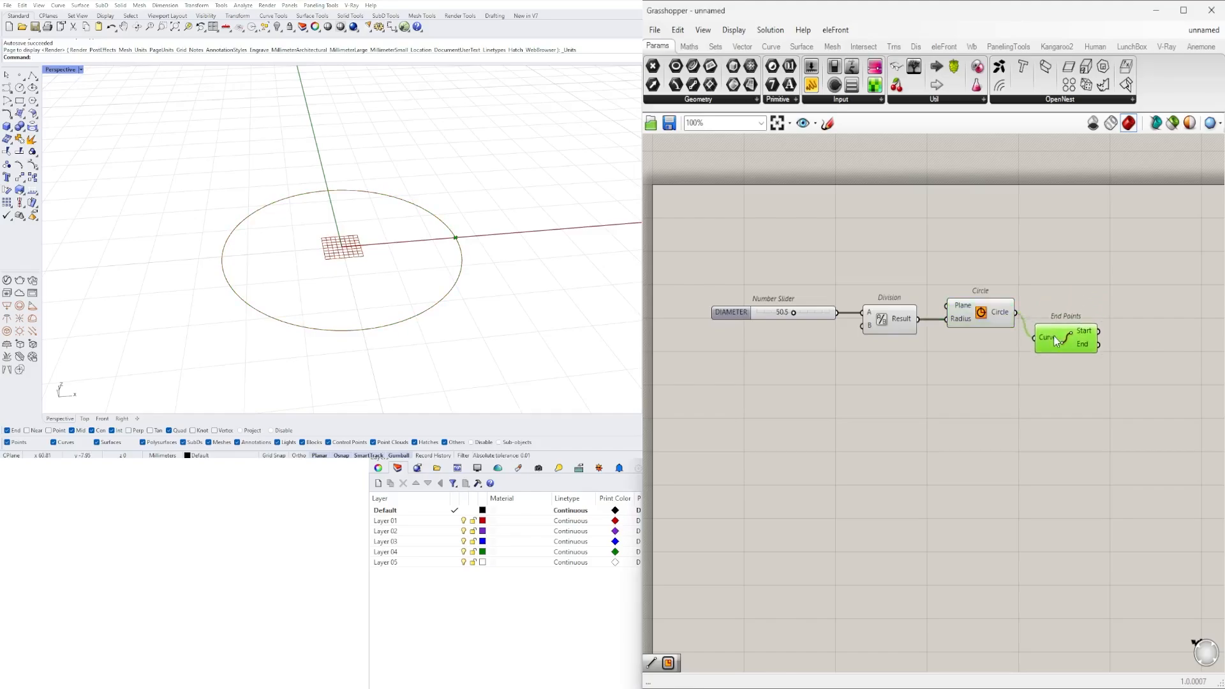
- Add a Rectangle component and connect the Start output of End Points to its Plane input
right_drag(1088, 367, 873, 374)
scroll(888, 346, up, 3)
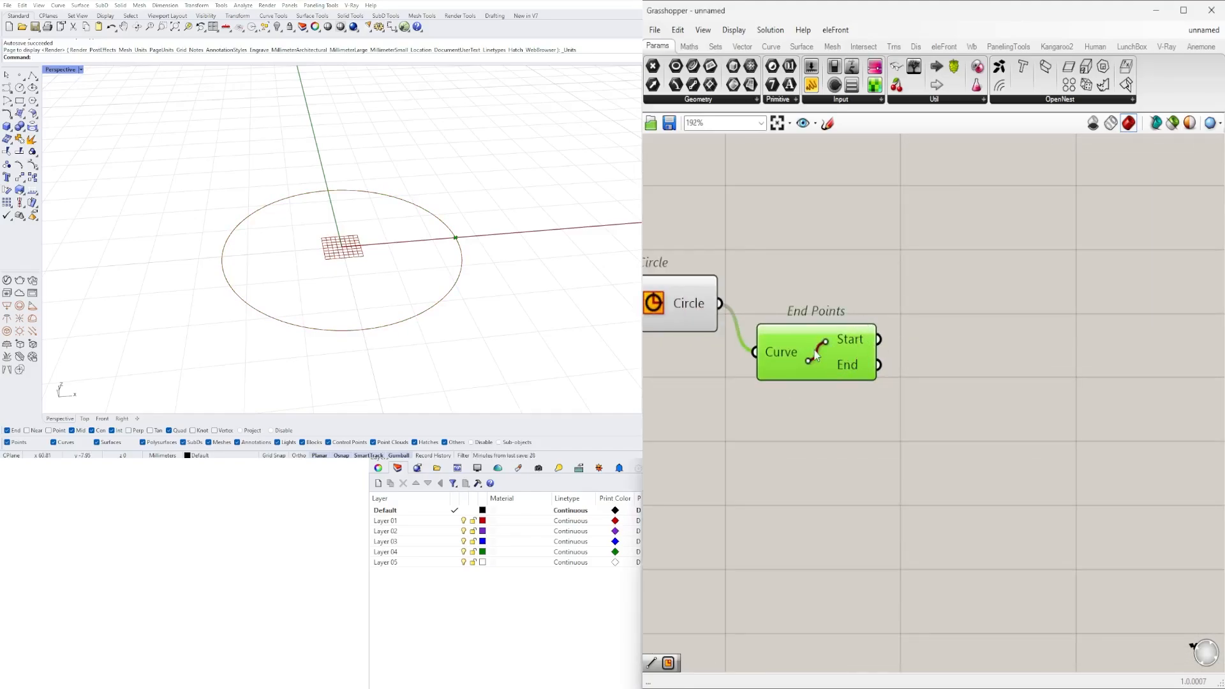
drag(816, 356, 829, 377)
double_click(932, 385)
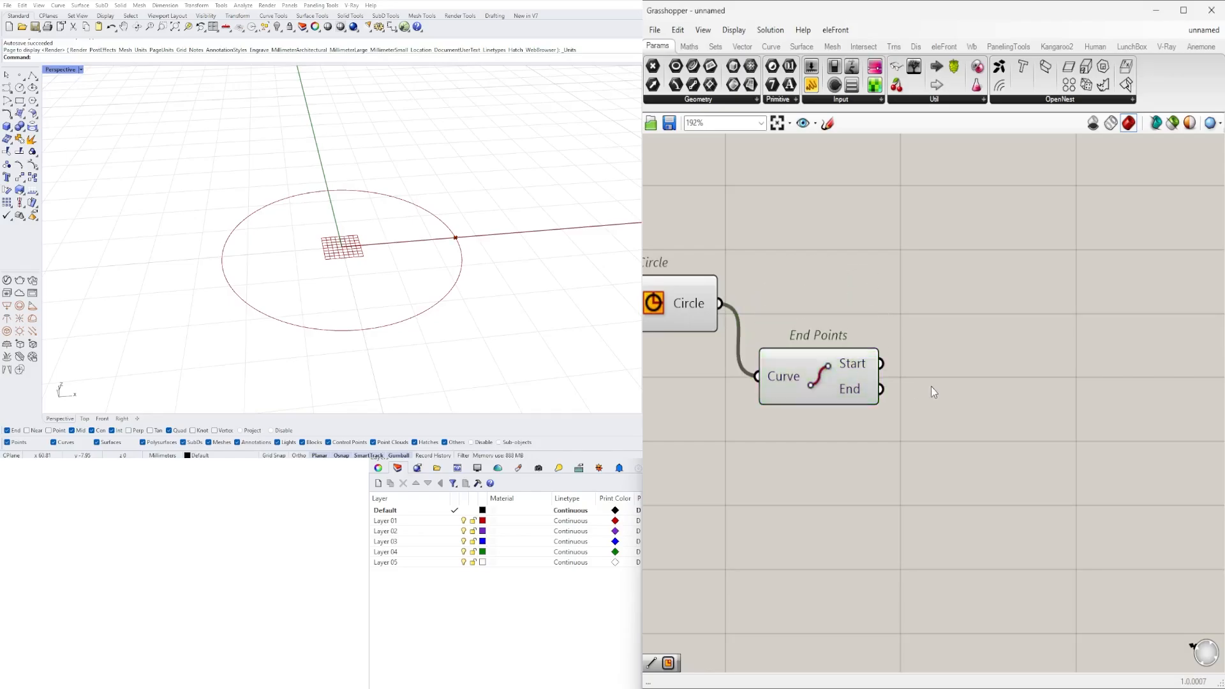
text(RECTANG)
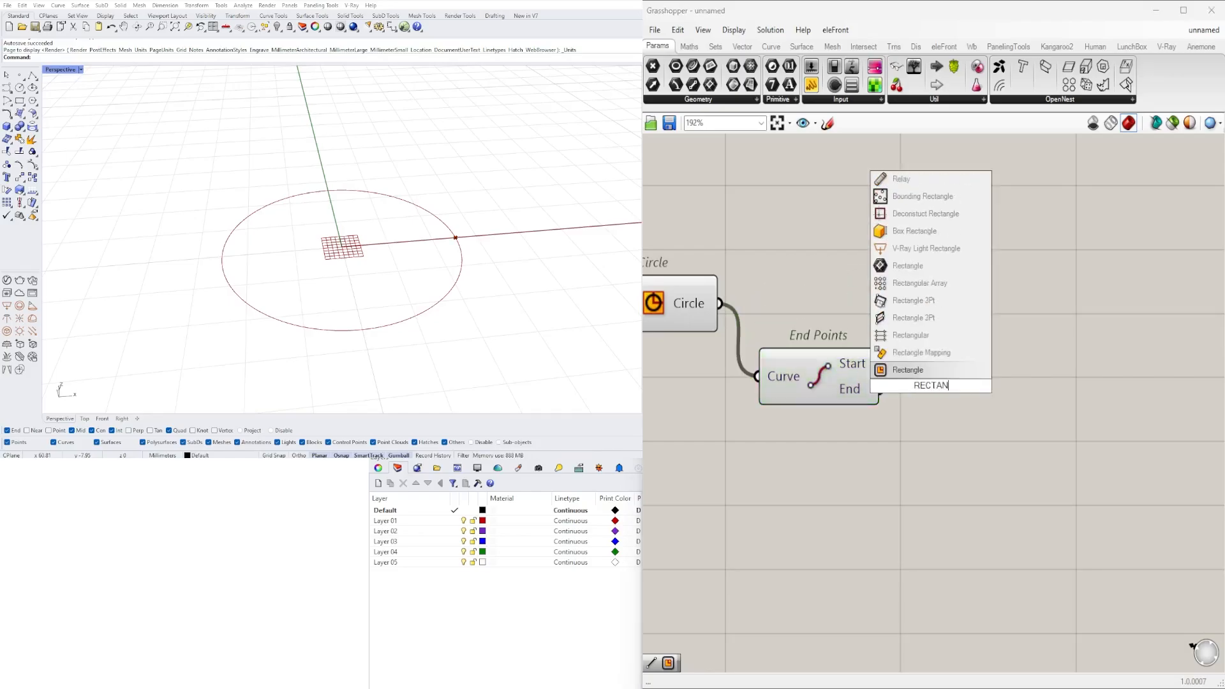
click(907, 370)
scroll(933, 403, down, 3)
drag(827, 429, 978, 427)
click(813, 394)
drag(798, 385, 878, 453)
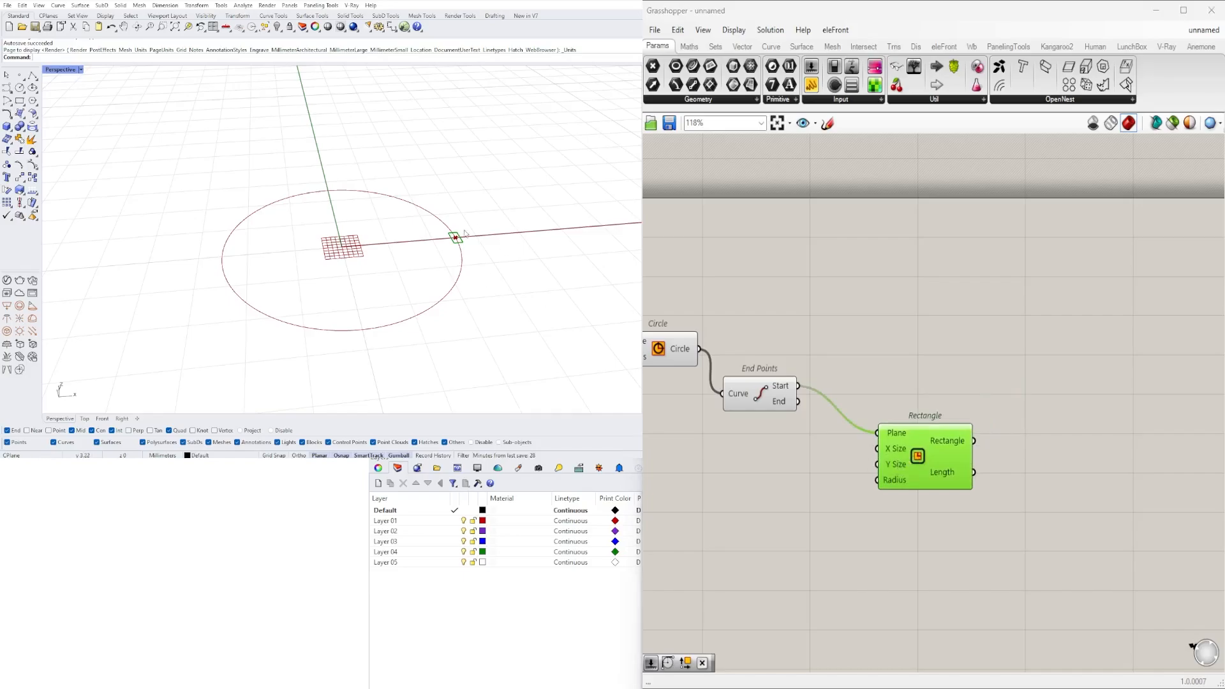
right_drag(454, 235, 413, 276)
shift+right_drag(191, 295, 360, 191)
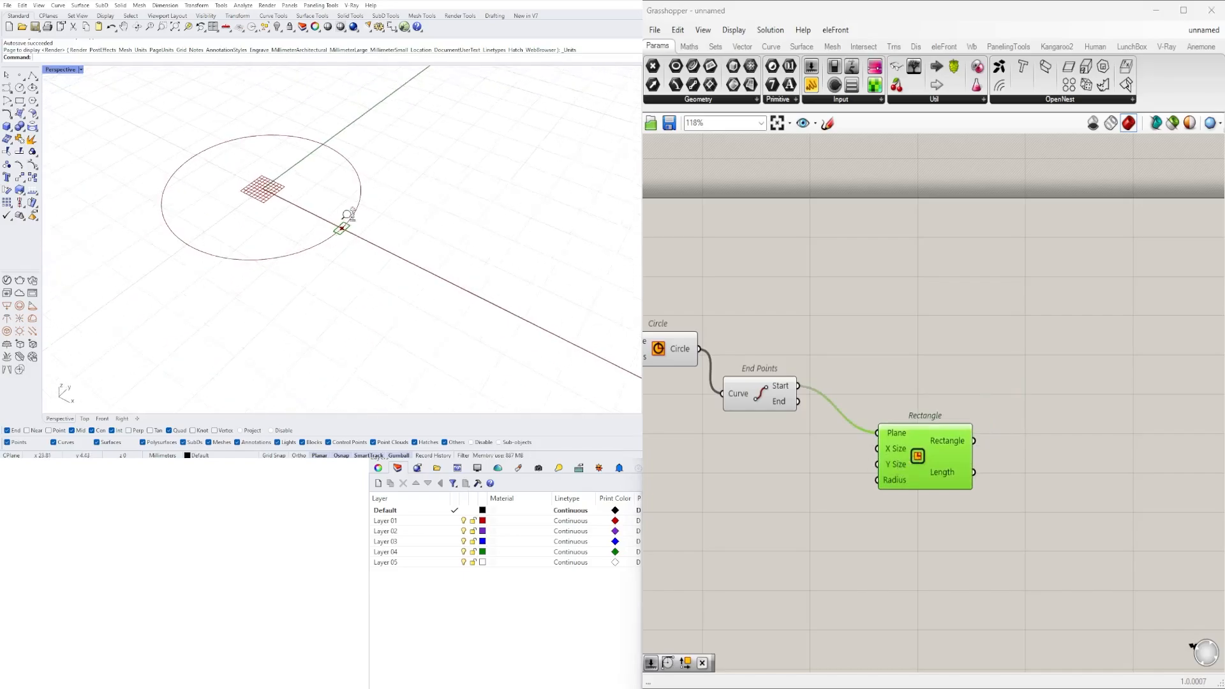
- Shift the Rectangle component slightly and add a number slider with the value 5.50 beside it
scroll(355, 204, up, 3)
mouse_move(920, 457)
mouse_down()
mouse_move(932, 446)
mouse_move(926, 456)
mouse_up()
double_click(710, 465)
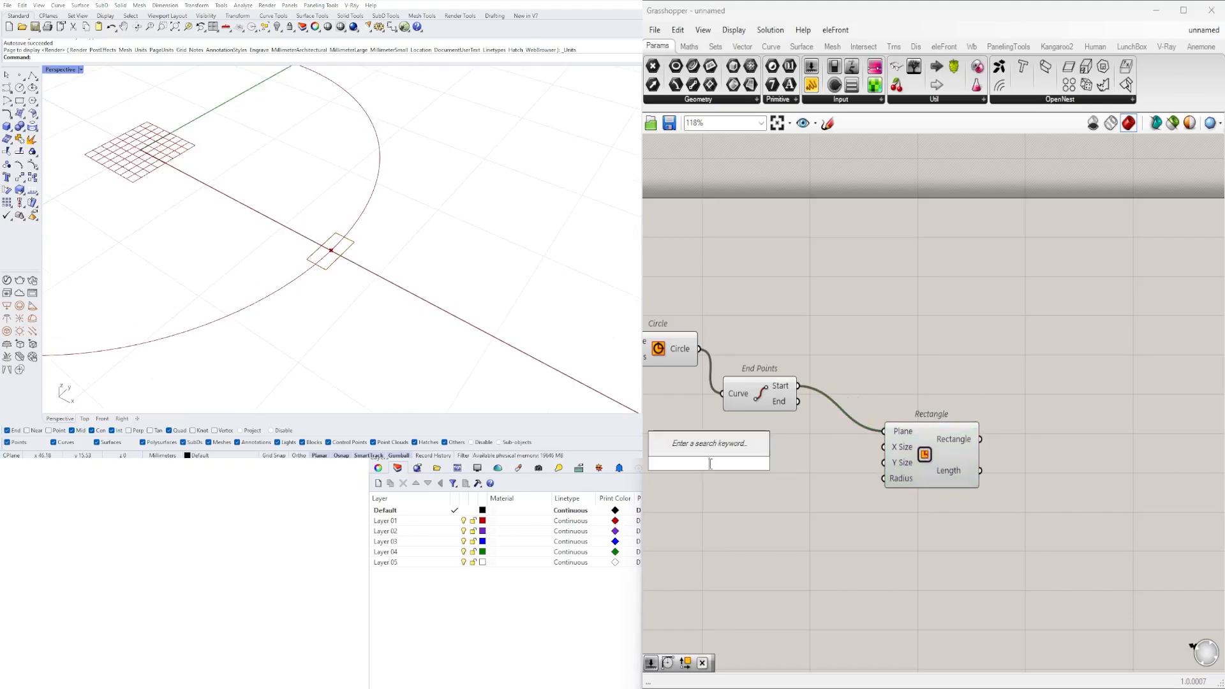
text(5.5)
key(Return)
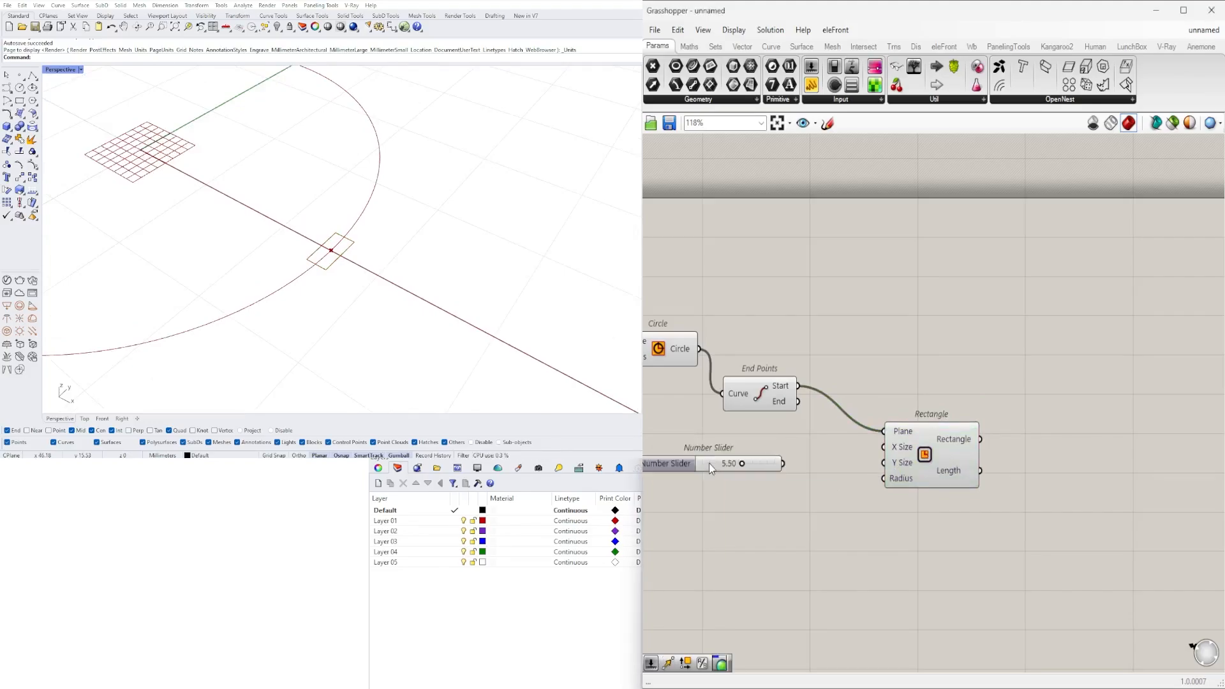
- Duplicate the 5.50 slider and connect the two sliders to the Rectangle component's X Size and Y Size inputs
alt+drag(710, 457, 716, 476)
scroll(814, 468, up, 3)
drag(811, 480, 914, 473)
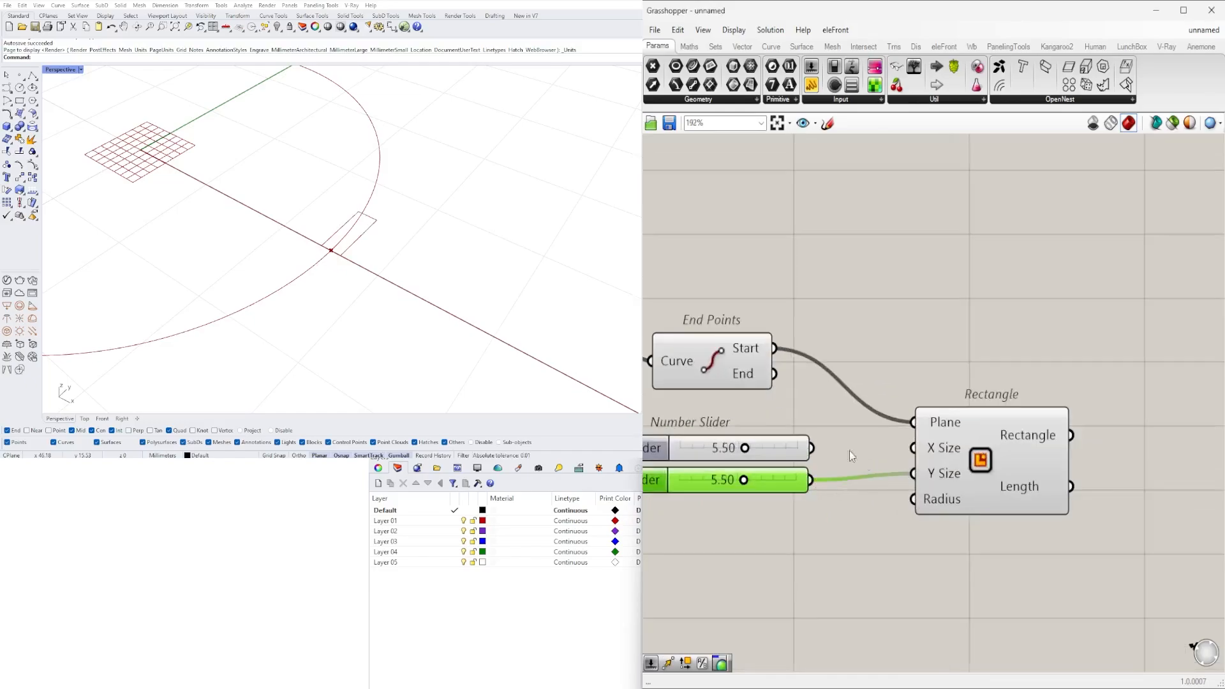
drag(812, 448, 915, 448)
scroll(817, 482, down, 3)
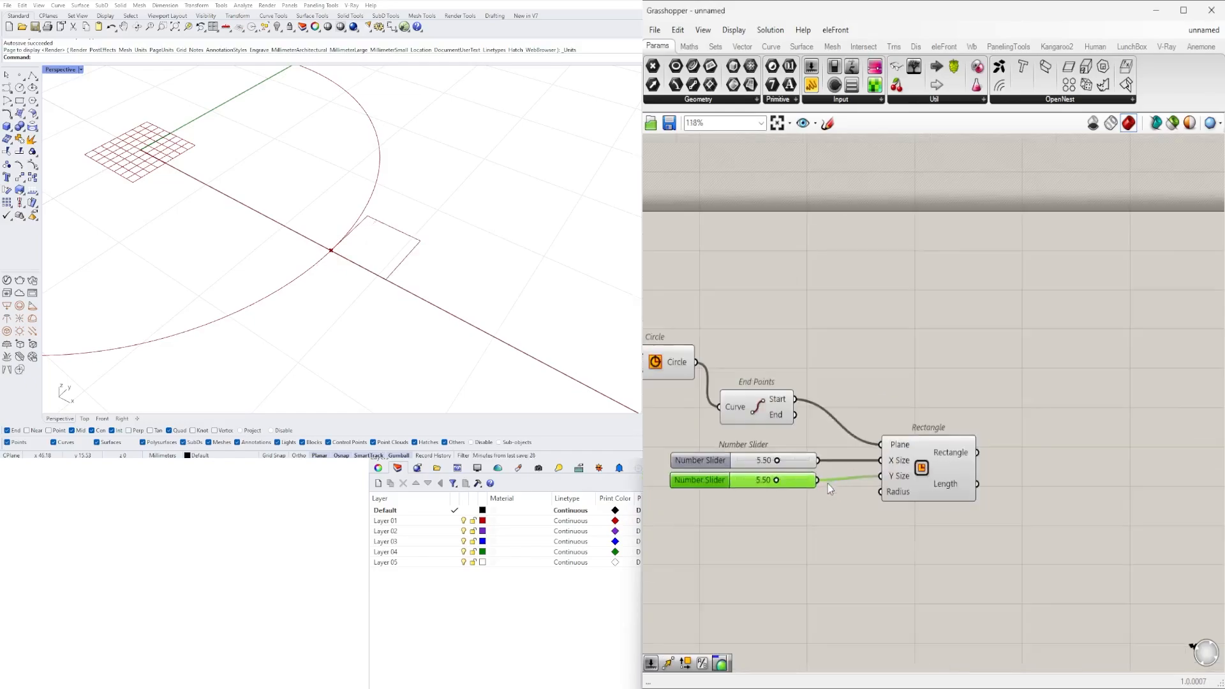
right_drag(828, 483, 915, 453)
drag(1017, 447, 988, 450)
click(903, 500)
scroll(912, 453, up, 3)
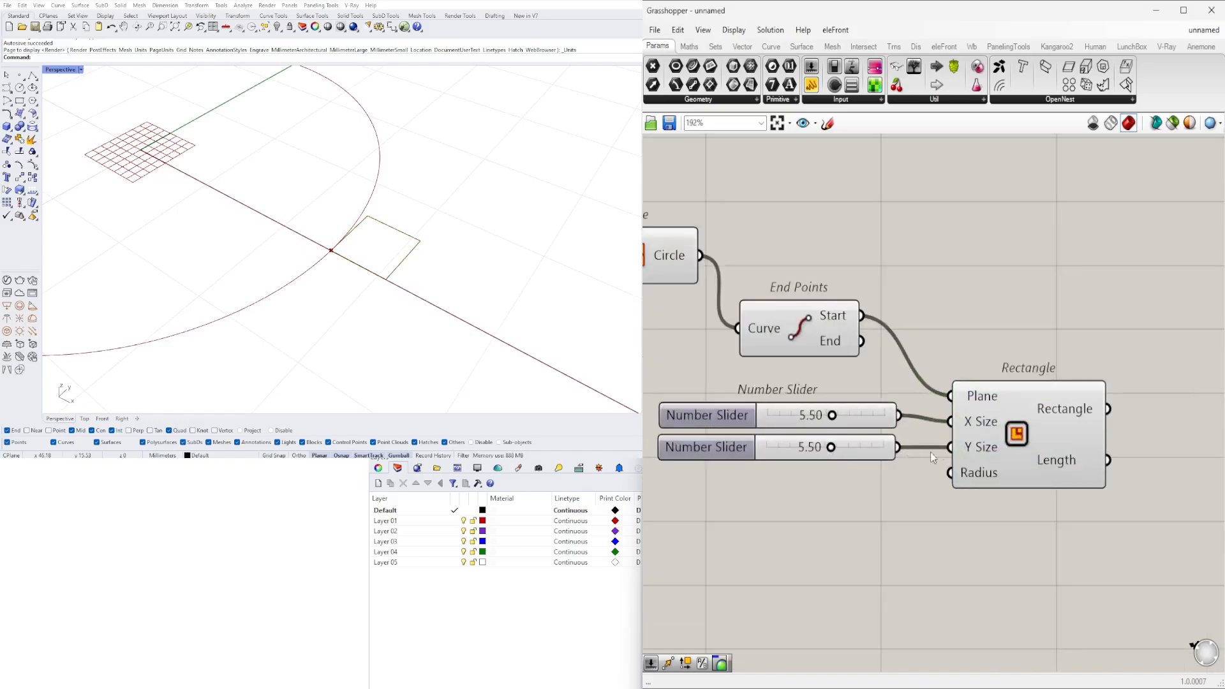
click(965, 449)
scroll(873, 421, down, 2)
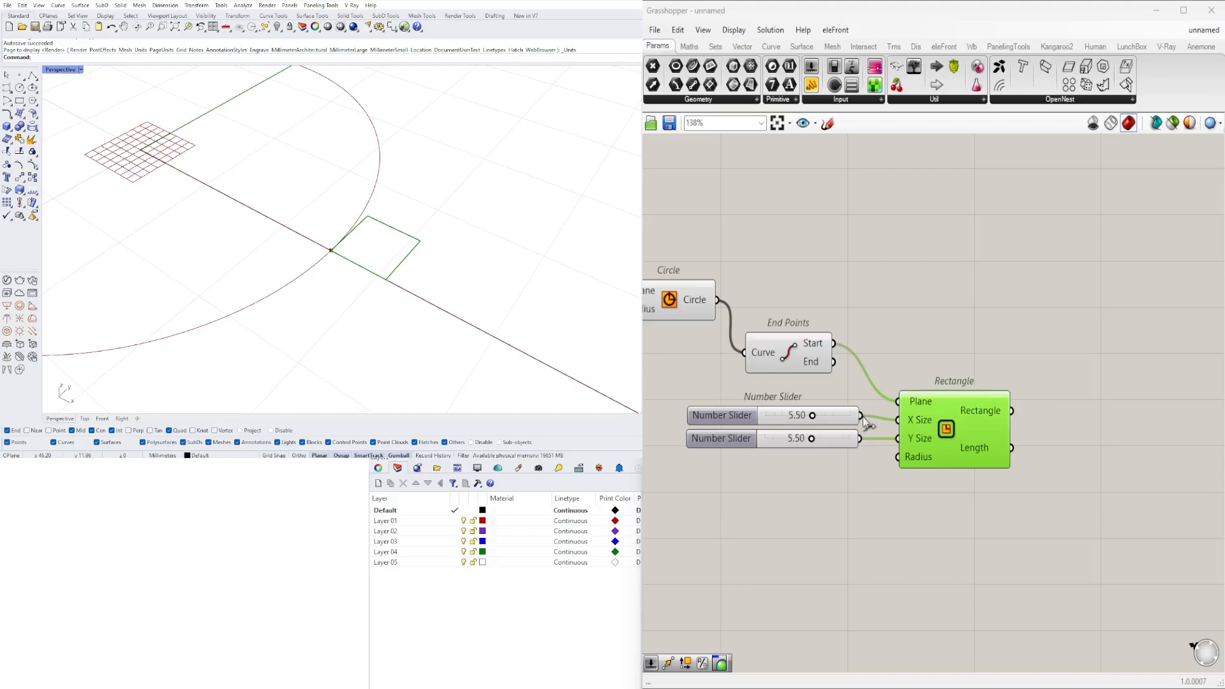
drag(862, 416, 920, 439)
key(ctrl+z)
click(858, 479)
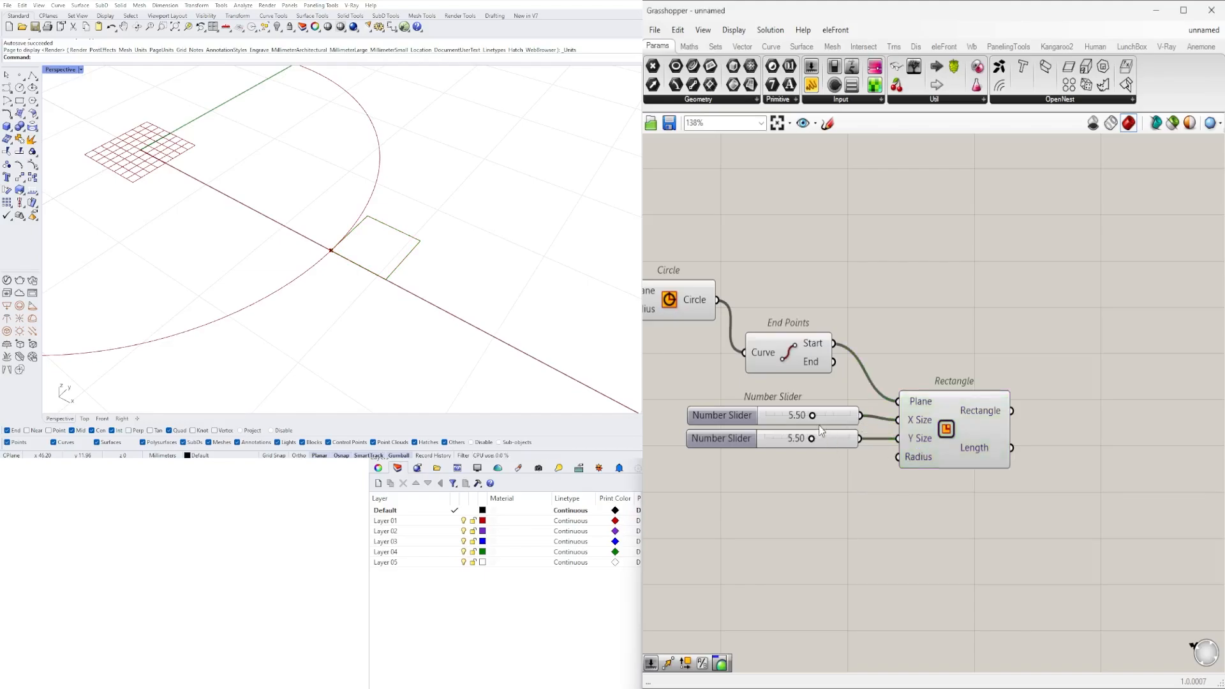
- Try other rectangle dimensions by setting the Y Size slider to 7.01 and the X Size slider to 5.56
scroll(820, 426, up, 4)
drag(817, 445, 844, 446)
mouse_move(816, 394)
mouse_down()
mouse_move(863, 396)
mouse_move(818, 397)
mouse_up()
scroll(342, 234, down, 10)
right_drag(348, 235, 326, 230)
scroll(325, 230, up, 8)
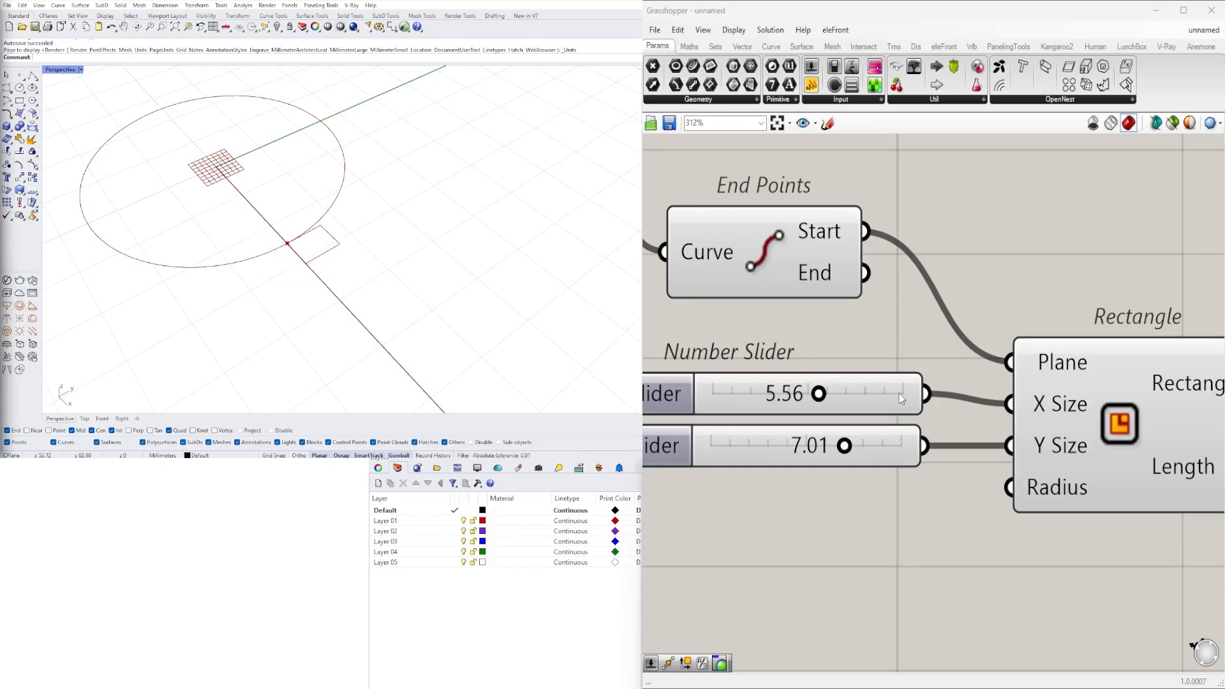
- Add a Vector XYZ component below Rectangle and connect the two size sliders to its X and Y component inputs
scroll(898, 393, down, 3)
click(939, 402)
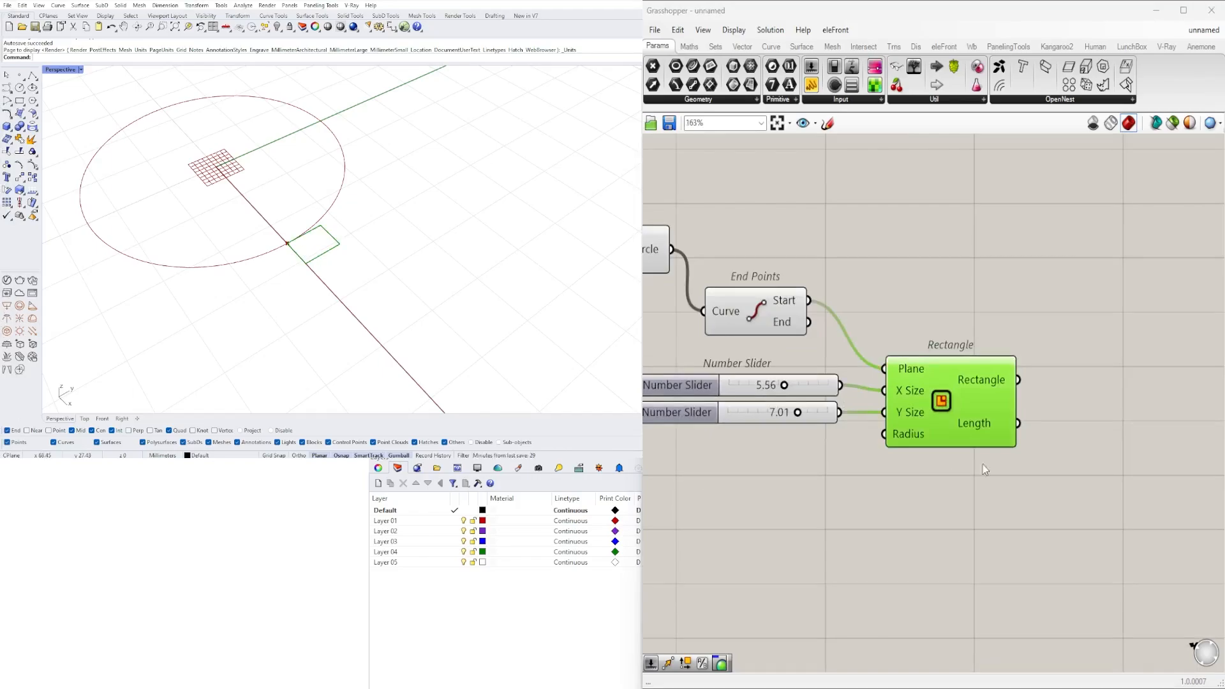
scroll(939, 403, down, 2)
drag(796, 432, 695, 378)
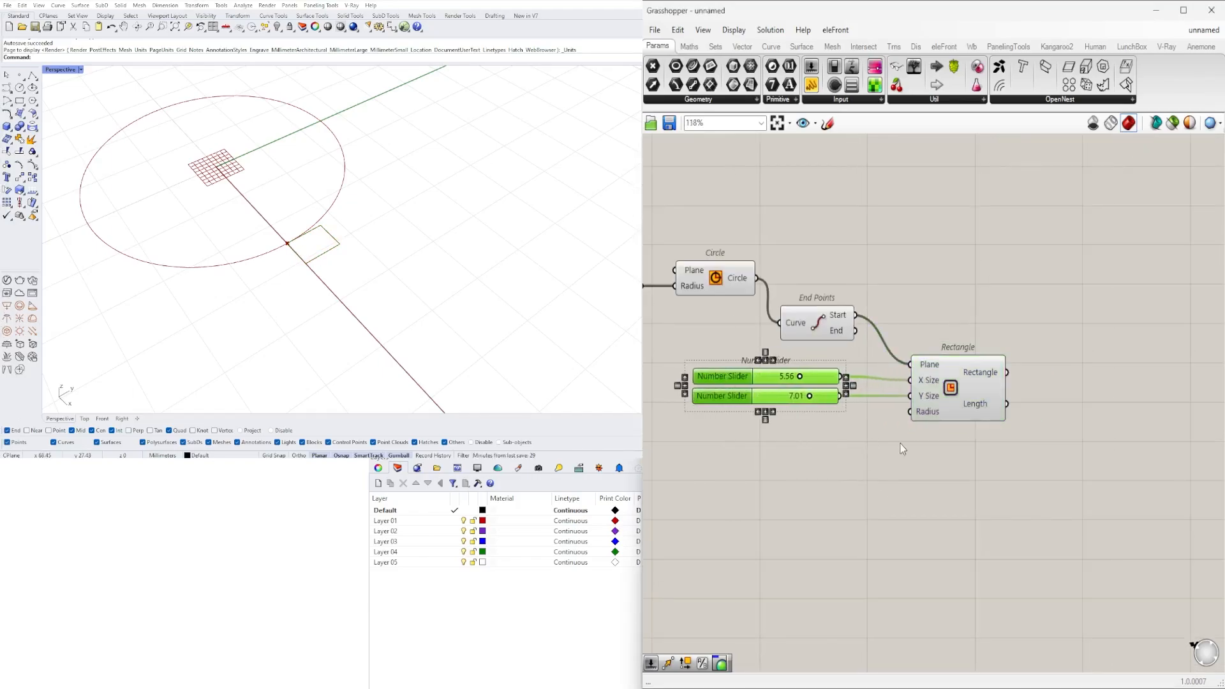
double_click(937, 445)
text(VECT)
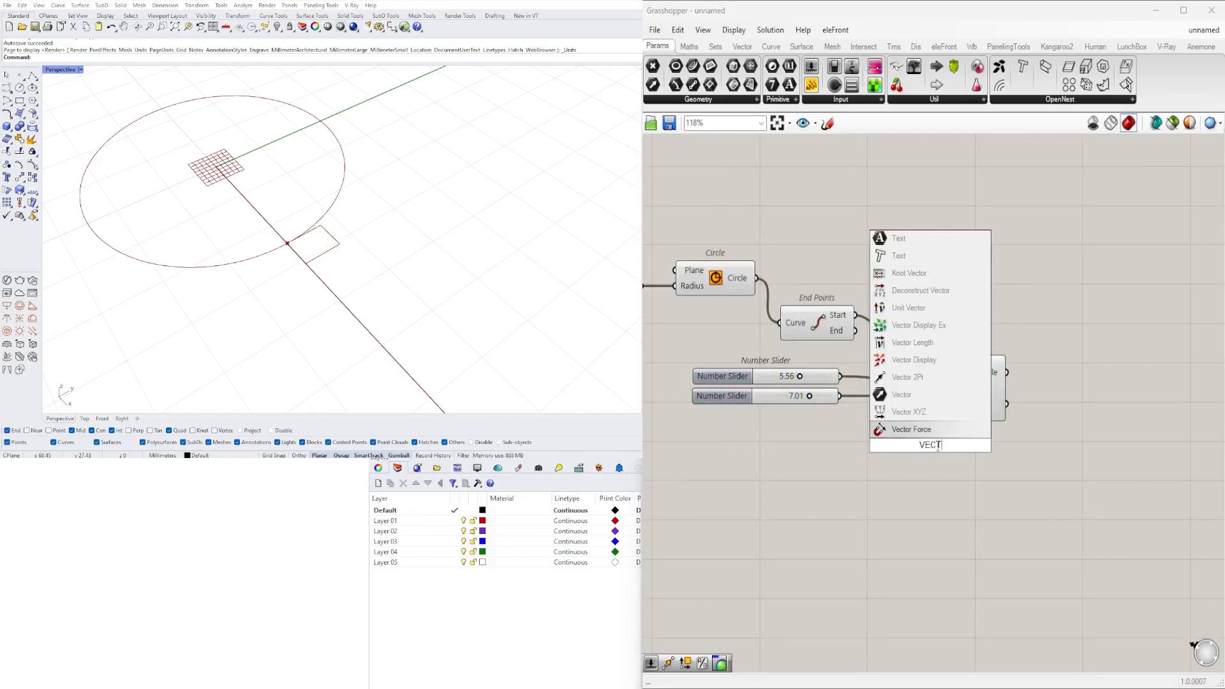
click(909, 412)
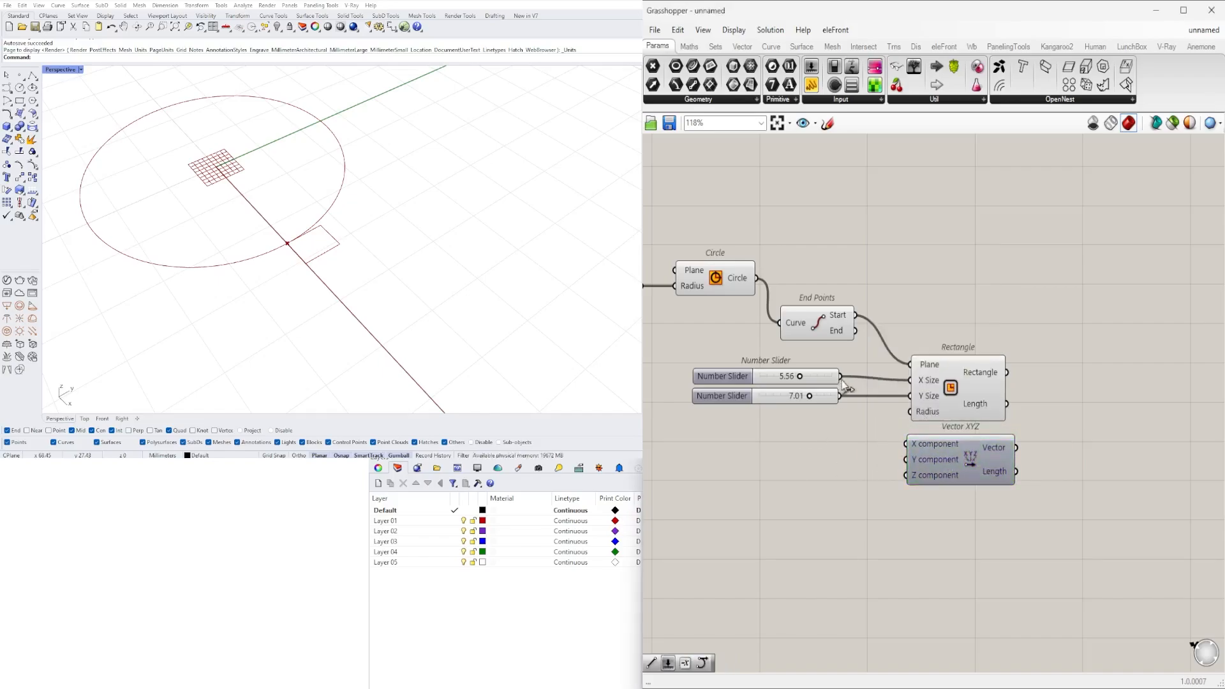
drag(841, 378, 907, 446)
drag(841, 396, 907, 460)
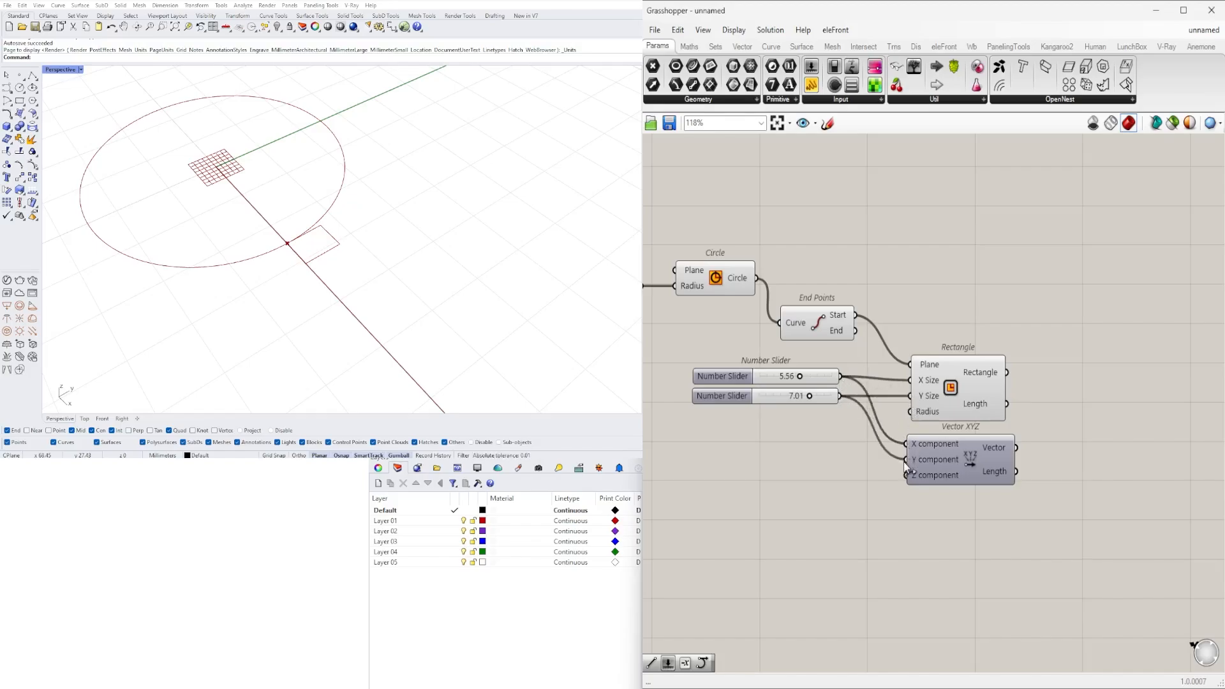
scroll(930, 462, down, 2)
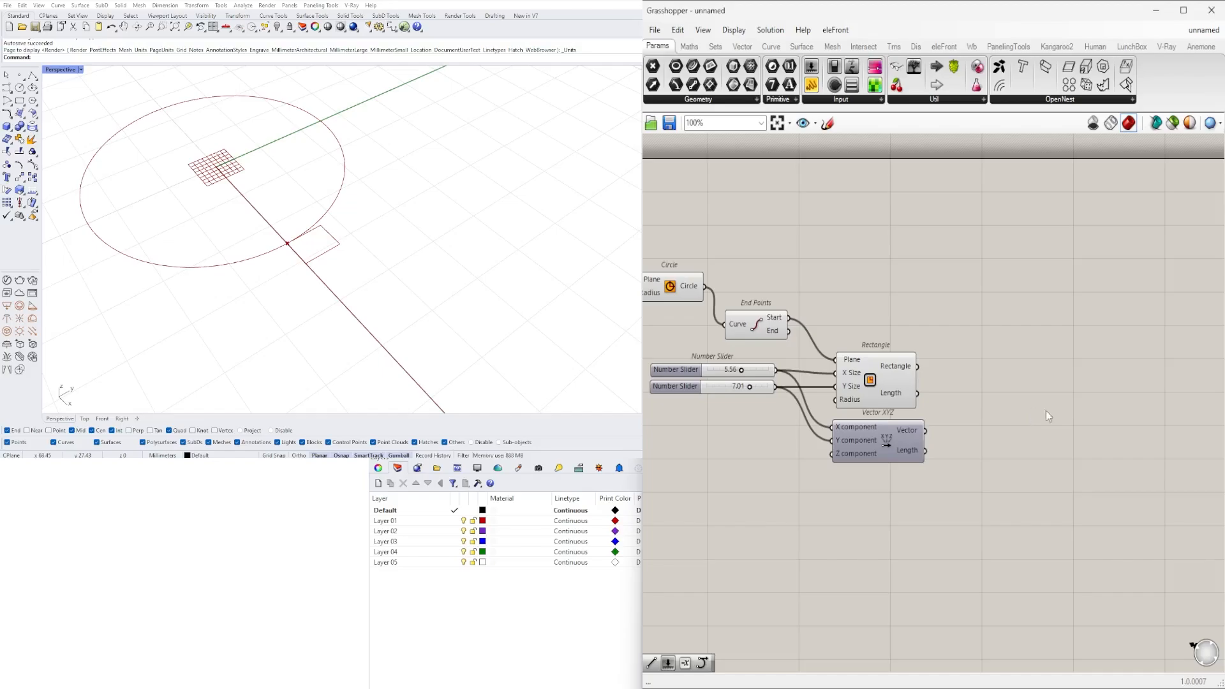
- Add a Move component to the right of Rectangle and connect the Rectangle output to its Geometry input
double_click(1011, 433)
text(move)
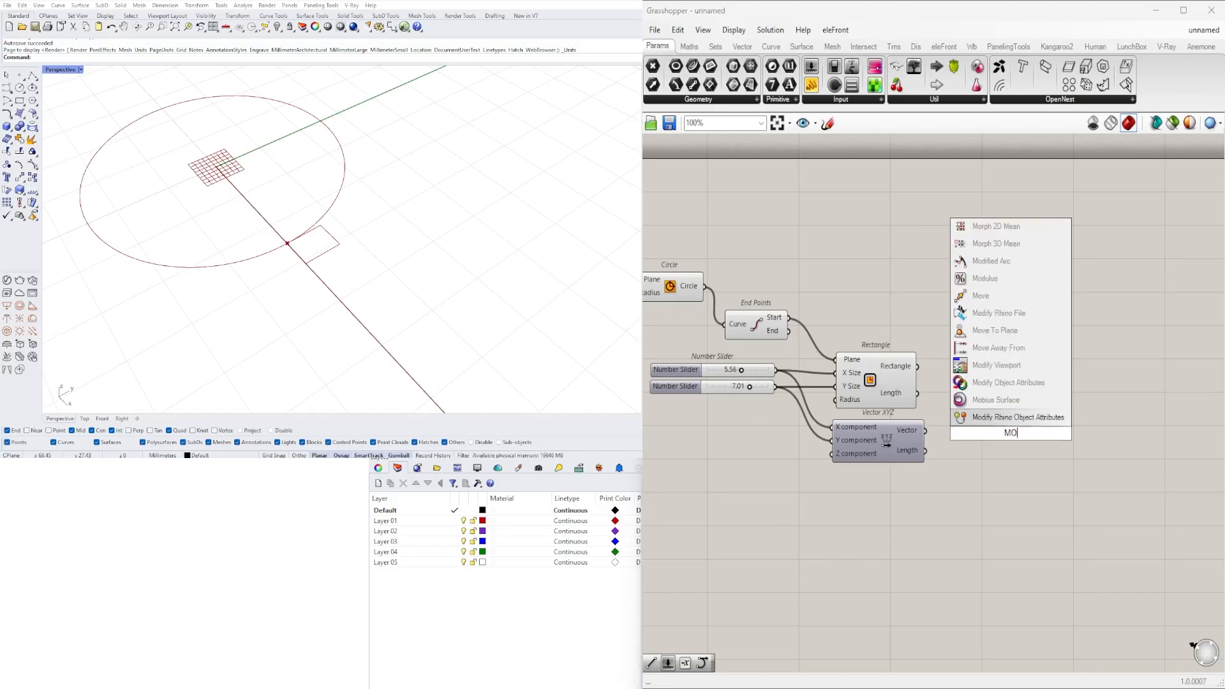
key(Return)
drag(1010, 440, 1078, 378)
drag(838, 356, 1056, 369)
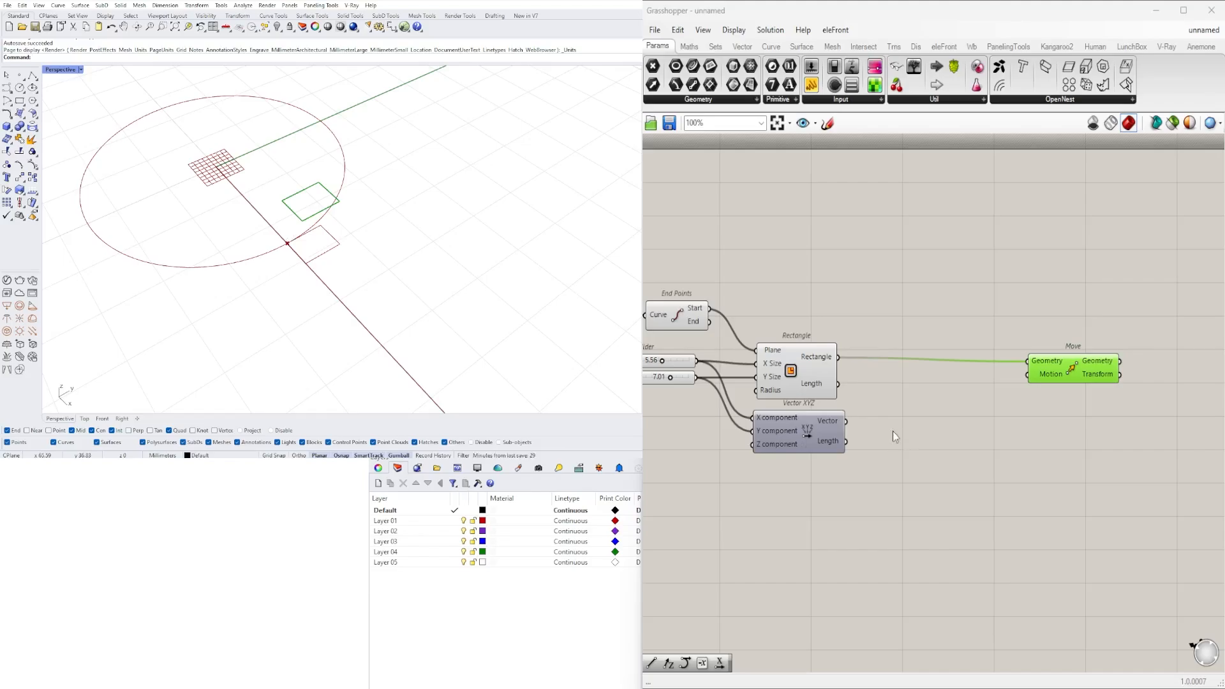
- Add a Division component after Vector XYZ and connect the Vector output to its A input
mouse_move(830, 424)
double_click(925, 428)
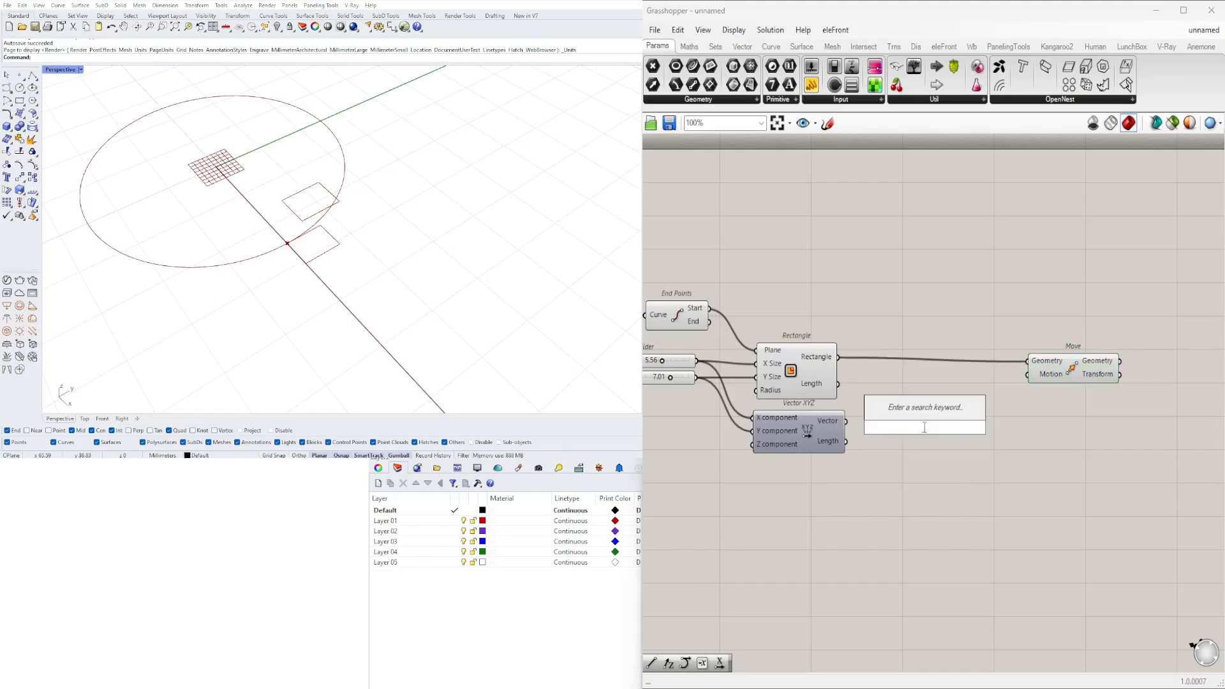
text(division)
key(Return)
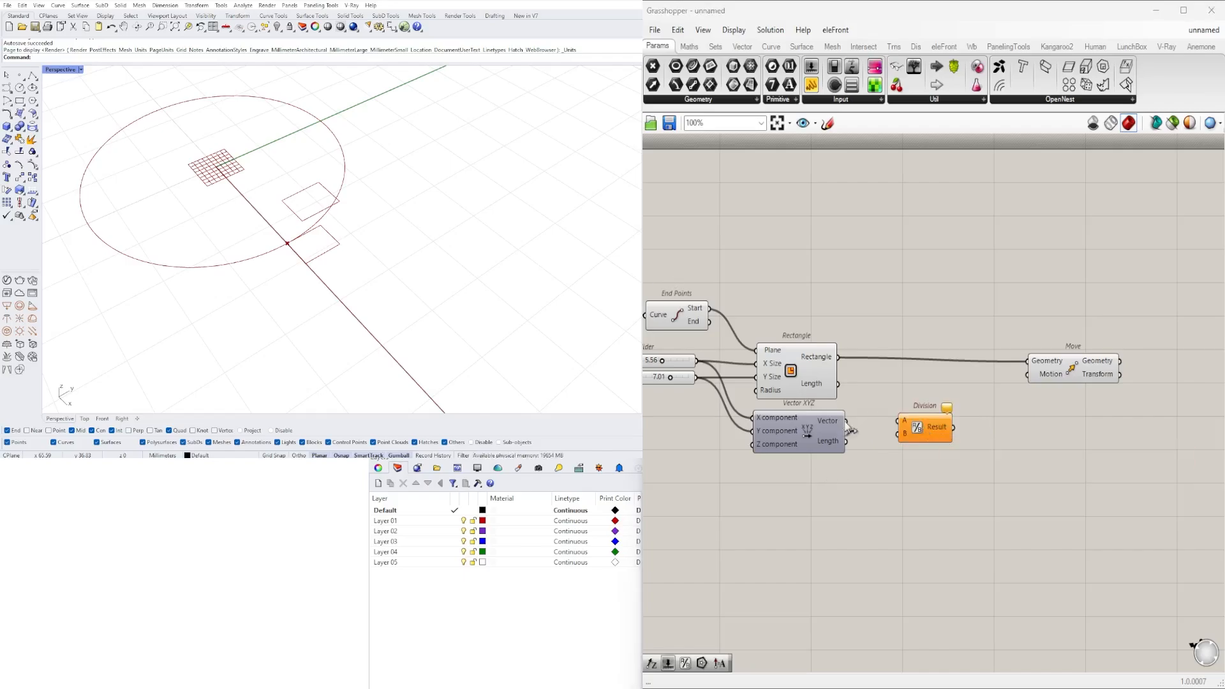
drag(849, 426, 891, 422)
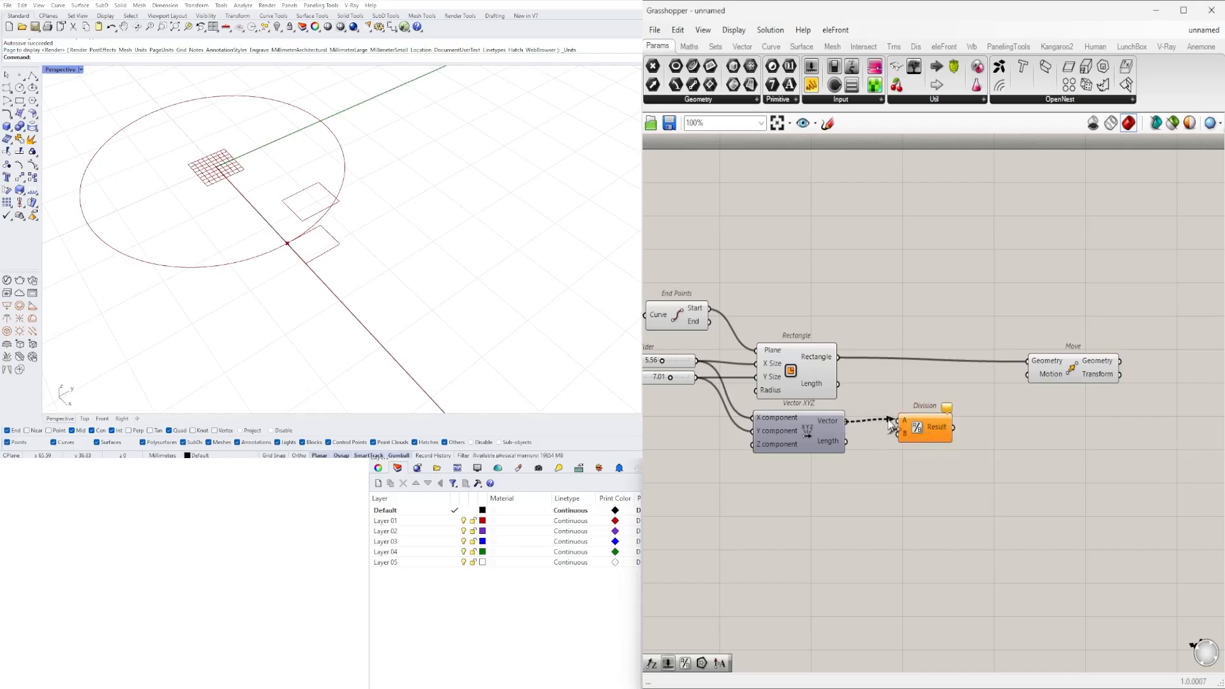
- Add a Negative component, feed it the result of the vector Division, and connect its Result to Move's Motion input
double_click(964, 430)
text(NEG)
click(972, 415)
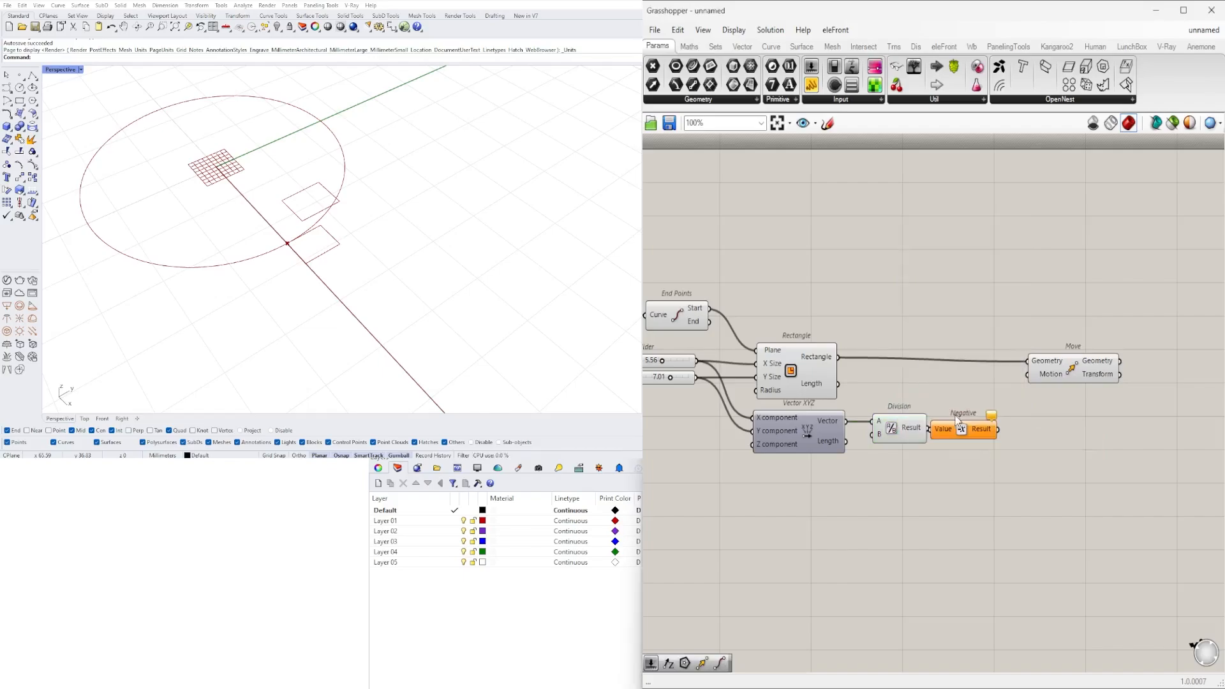
scroll(945, 416, up, 3)
drag(964, 439, 1079, 349)
scroll(974, 339, down, 3)
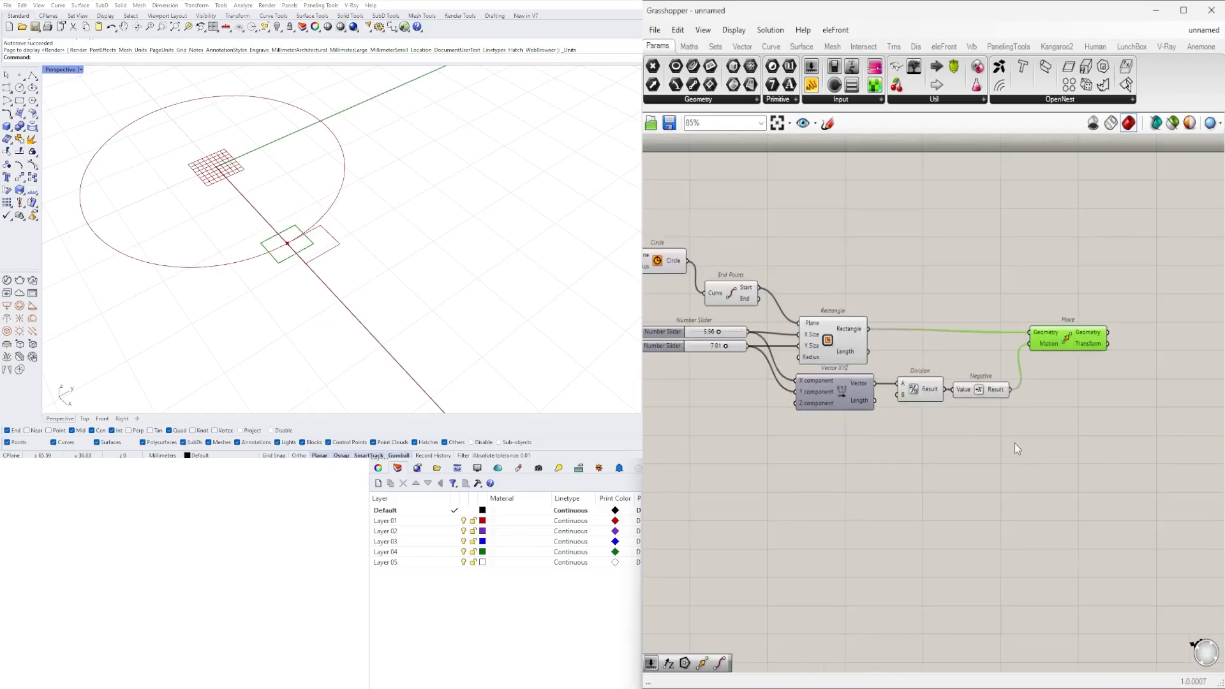
- Turn off the preview of the Rectangle, Vector XYZ, Division and Negative components
drag(1027, 436, 842, 320)
middle_click(859, 298)
click(896, 257)
- Test the centring with the X Size slider at 7.82 and the Y Size slider at 8.37
right_drag(741, 328, 846, 383)
scroll(846, 383, up, 5)
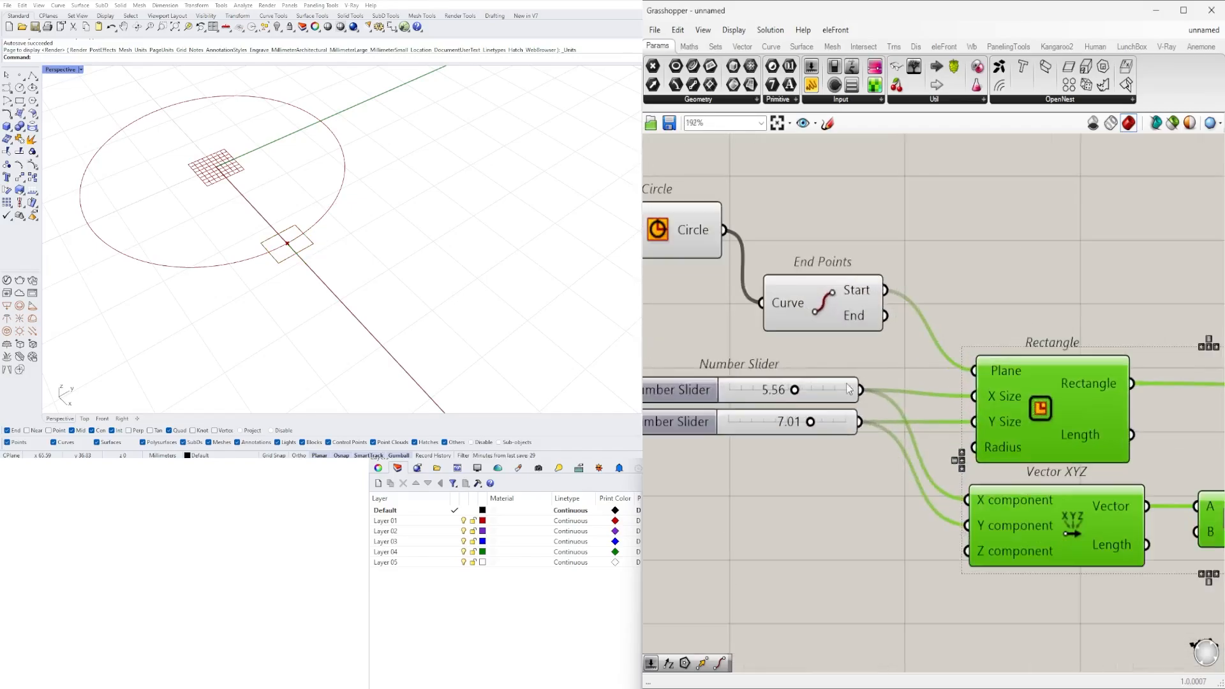
scroll(847, 383, up, 3)
drag(803, 386, 857, 386)
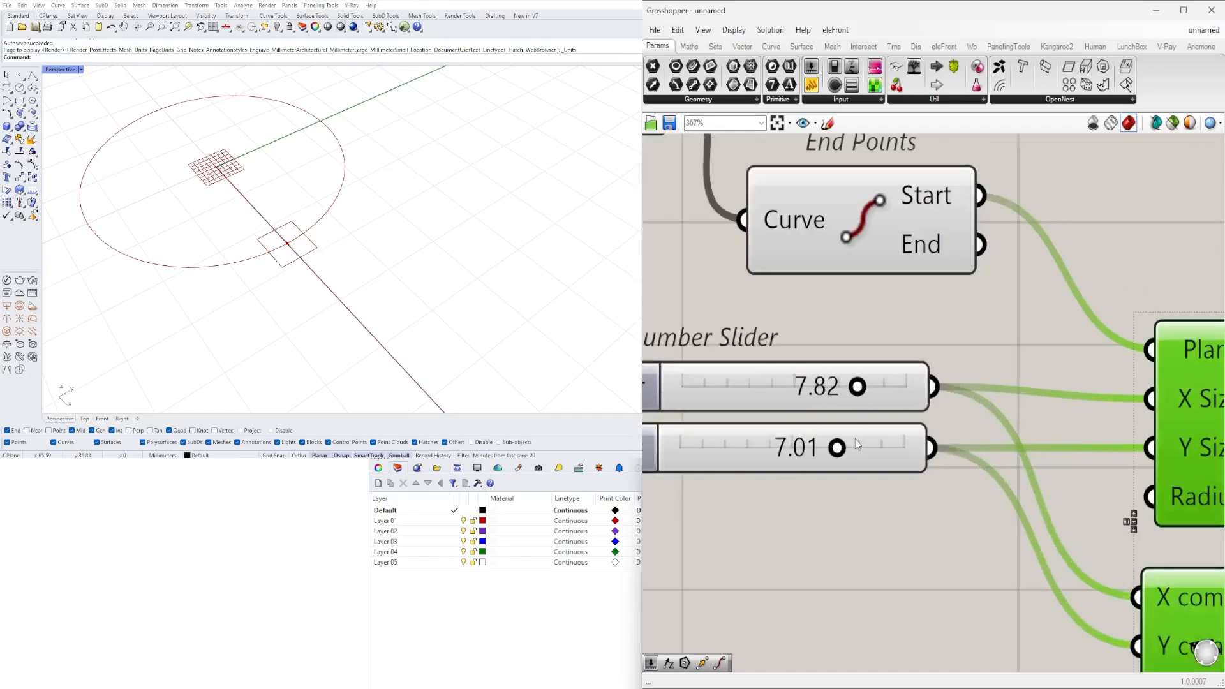
drag(840, 449, 872, 448)
- Set both the Y Size and X Size sliders to 5
double_click(822, 447)
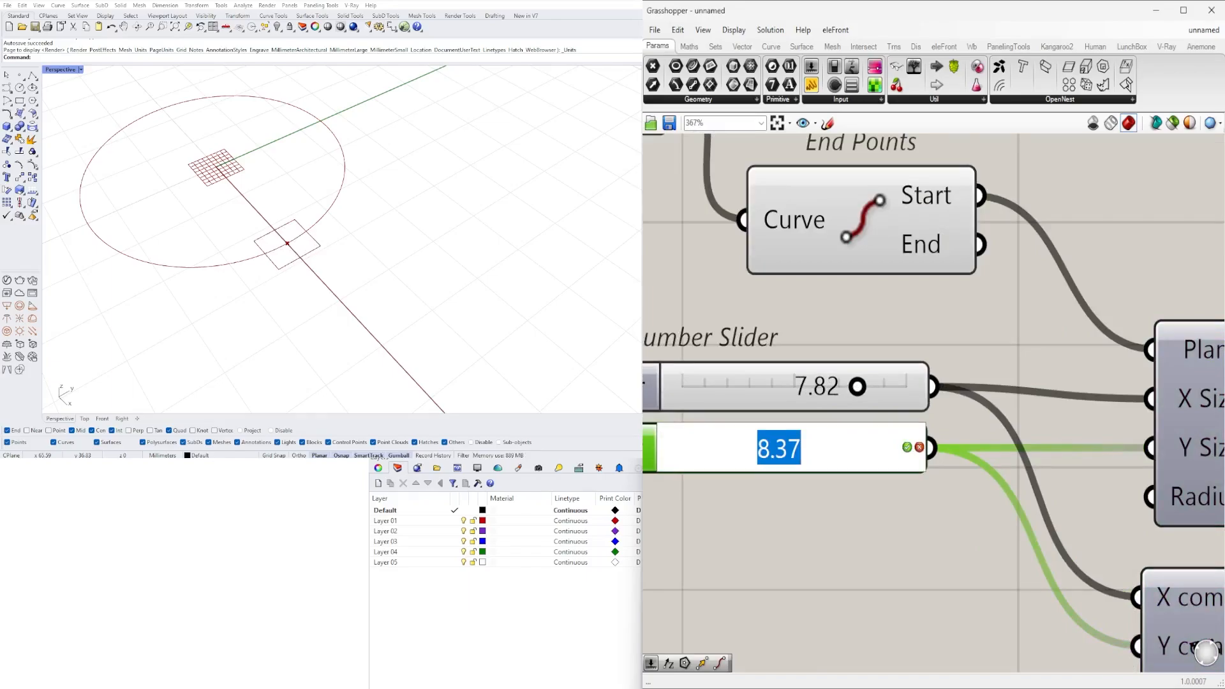
text(5)
key(Return)
double_click(823, 386)
text(5)
key(Return)
- Examine the moved rectangle's position relative to the circle's start point in the viewport
scroll(883, 374, down, 5)
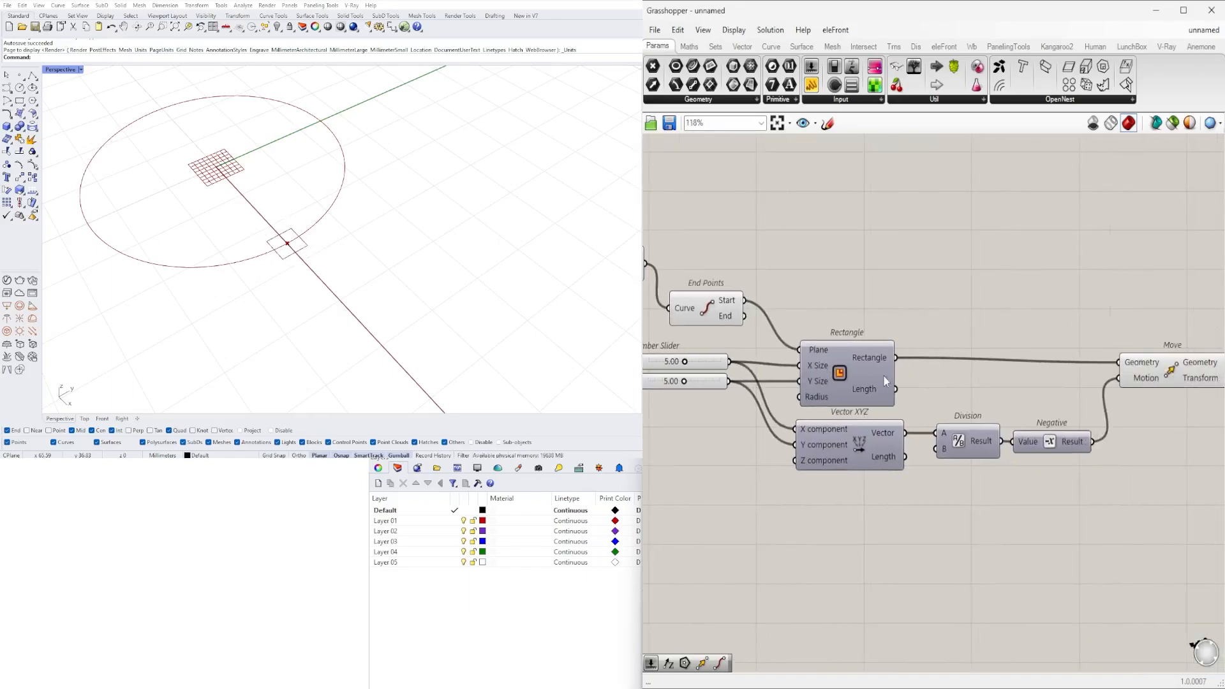
scroll(883, 374, down, 3)
click(1061, 371)
scroll(383, 243, down, 5)
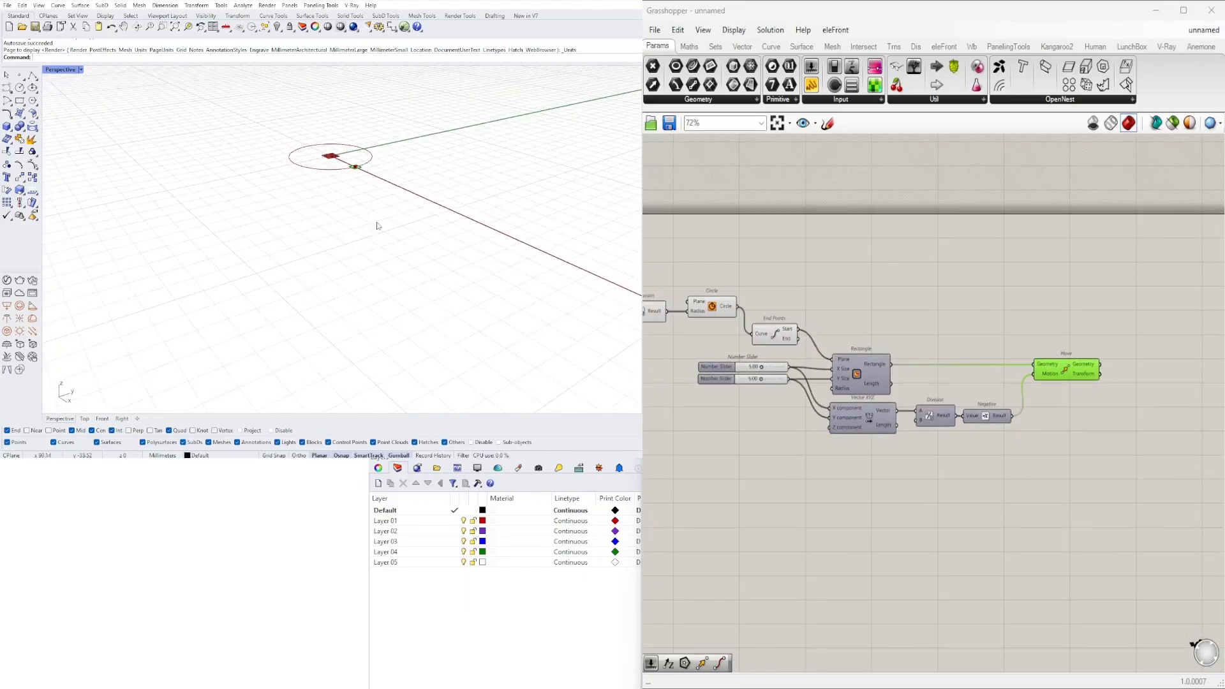
scroll(355, 170, up, 5)
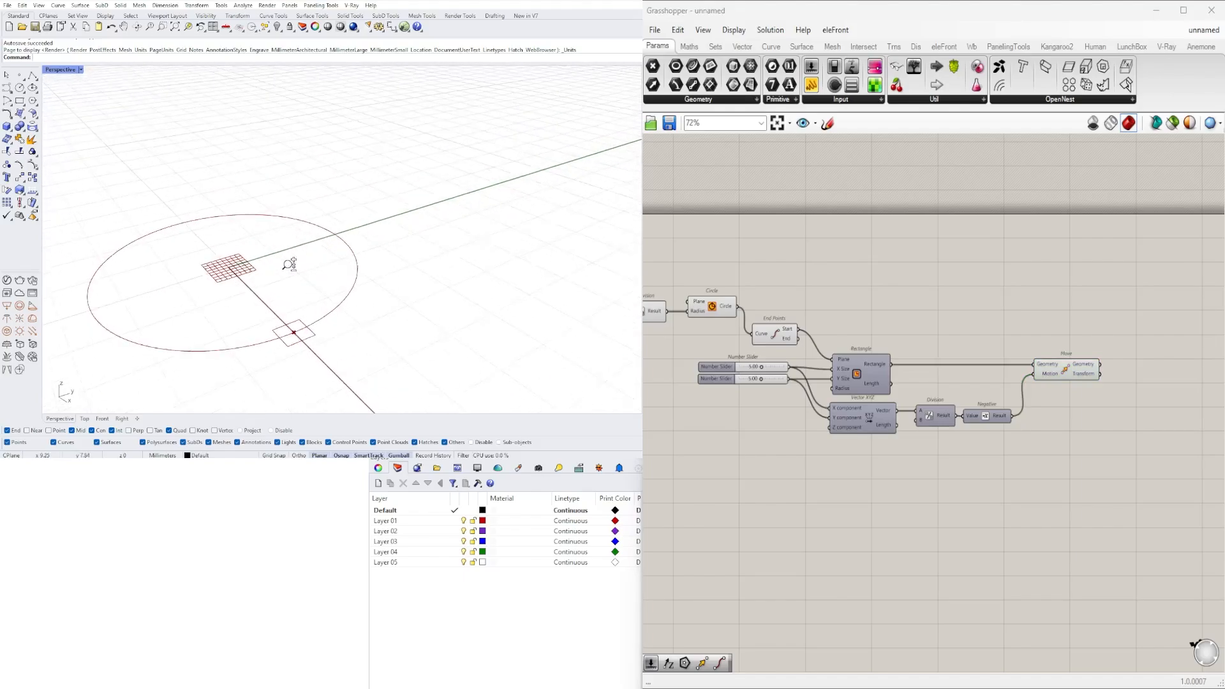
scroll(290, 264, up, 2)
scroll(1005, 383, down, 1)
click(1048, 380)
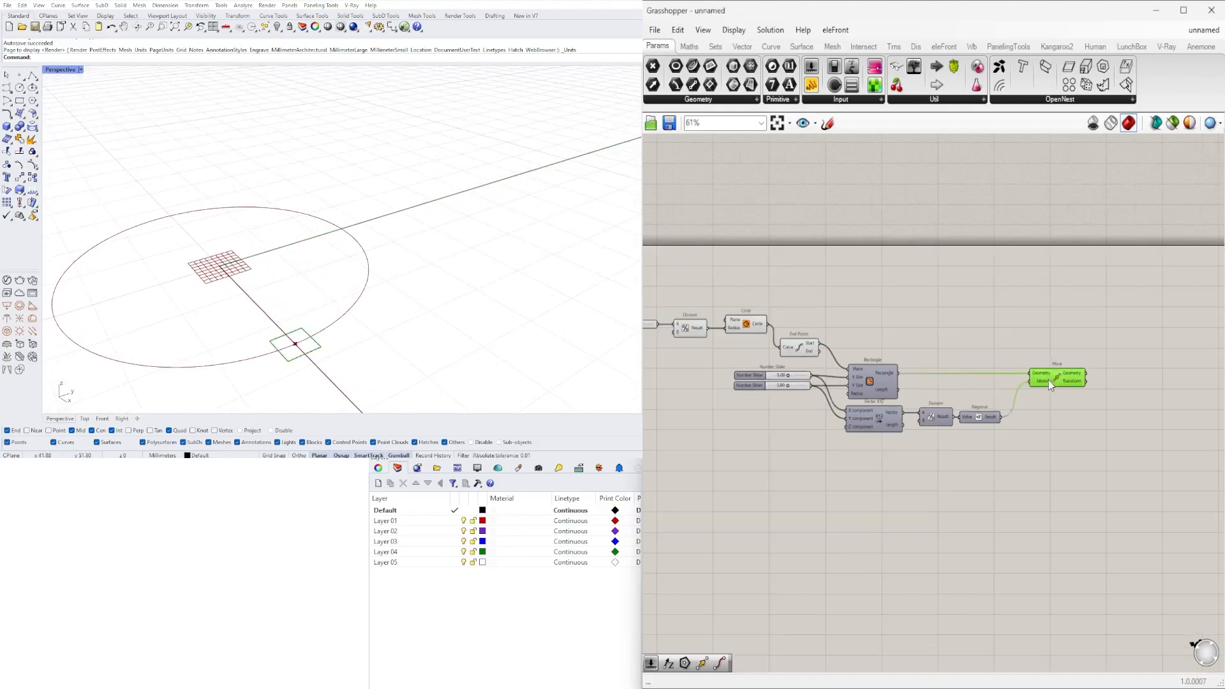
click(1039, 431)
- Add a Point parameter beside End Points and connect the Start output to it
click(801, 349)
scroll(814, 345, up, 3)
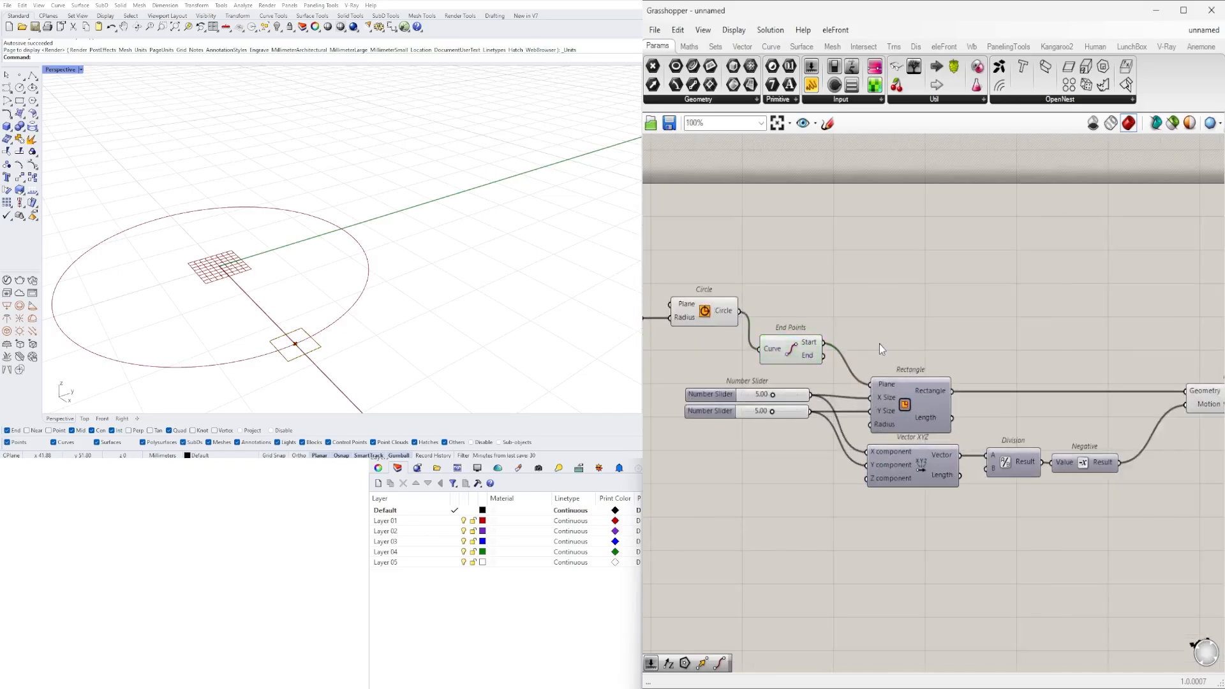
double_click(879, 343)
text(POINT)
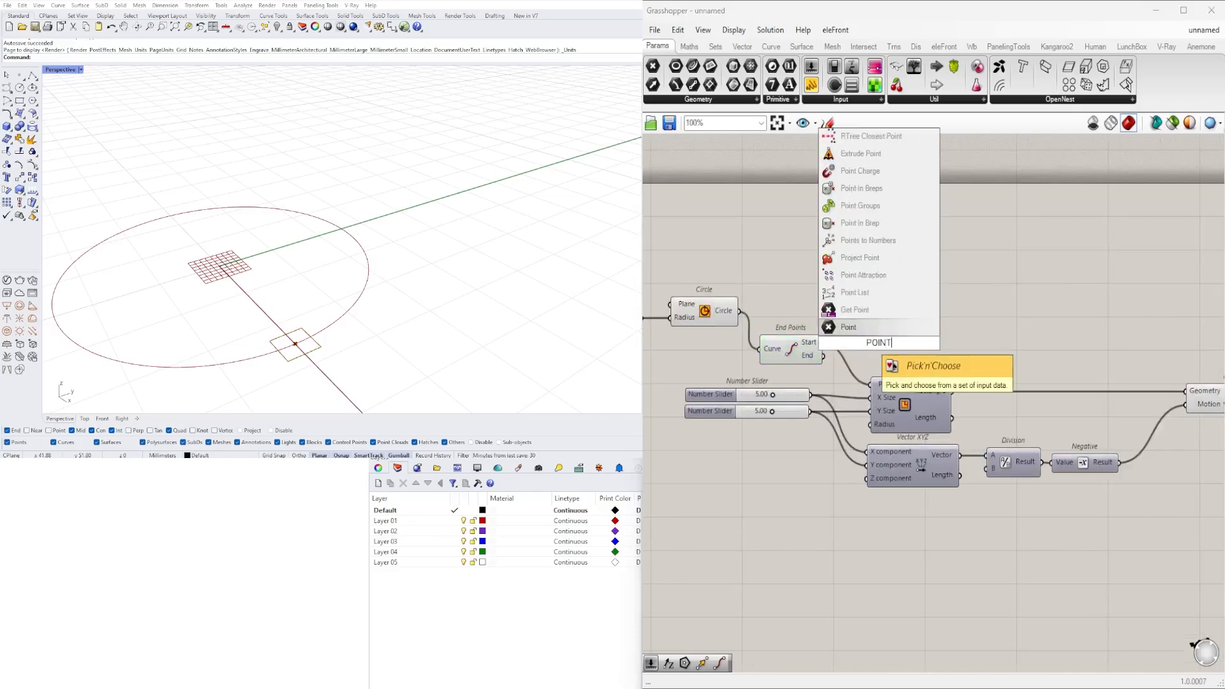
click(868, 326)
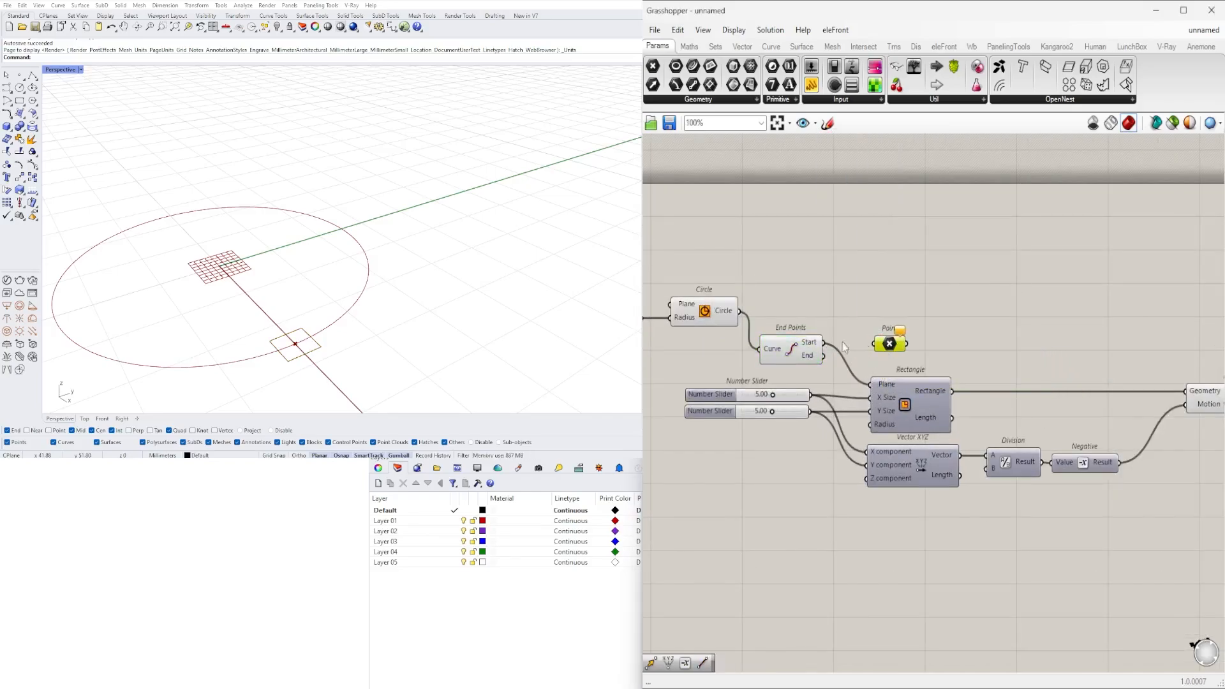
drag(824, 342, 902, 345)
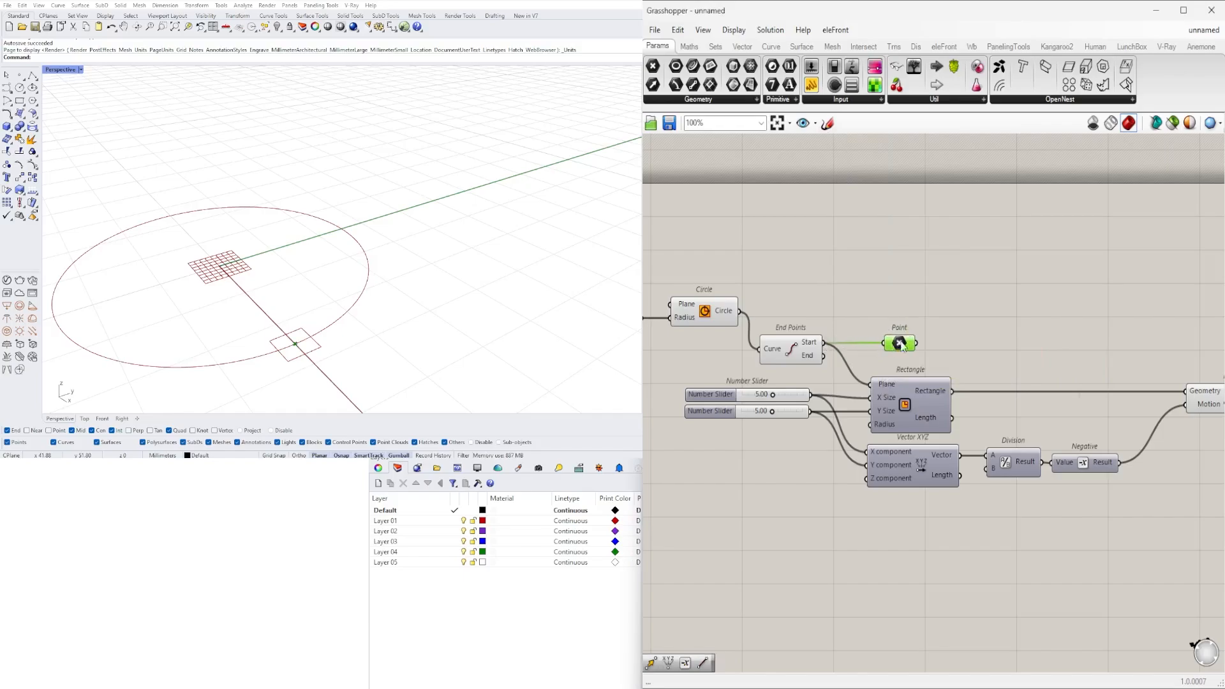
- Turn off the preview of the End Points component
click(791, 355)
scroll(811, 306, up, 1)
middle_click(811, 304)
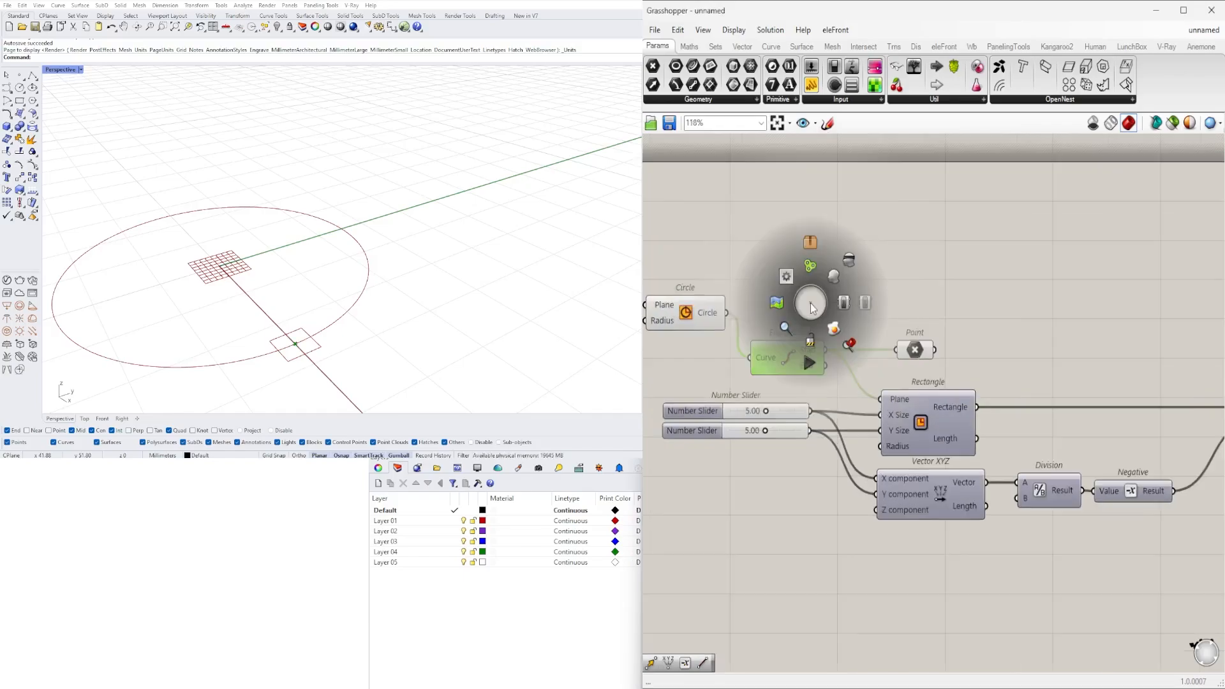
click(848, 260)
- Shift the Point parameter slightly so it sits centred above the Rectangle component
right_drag(978, 290, 794, 293)
drag(734, 356, 746, 354)
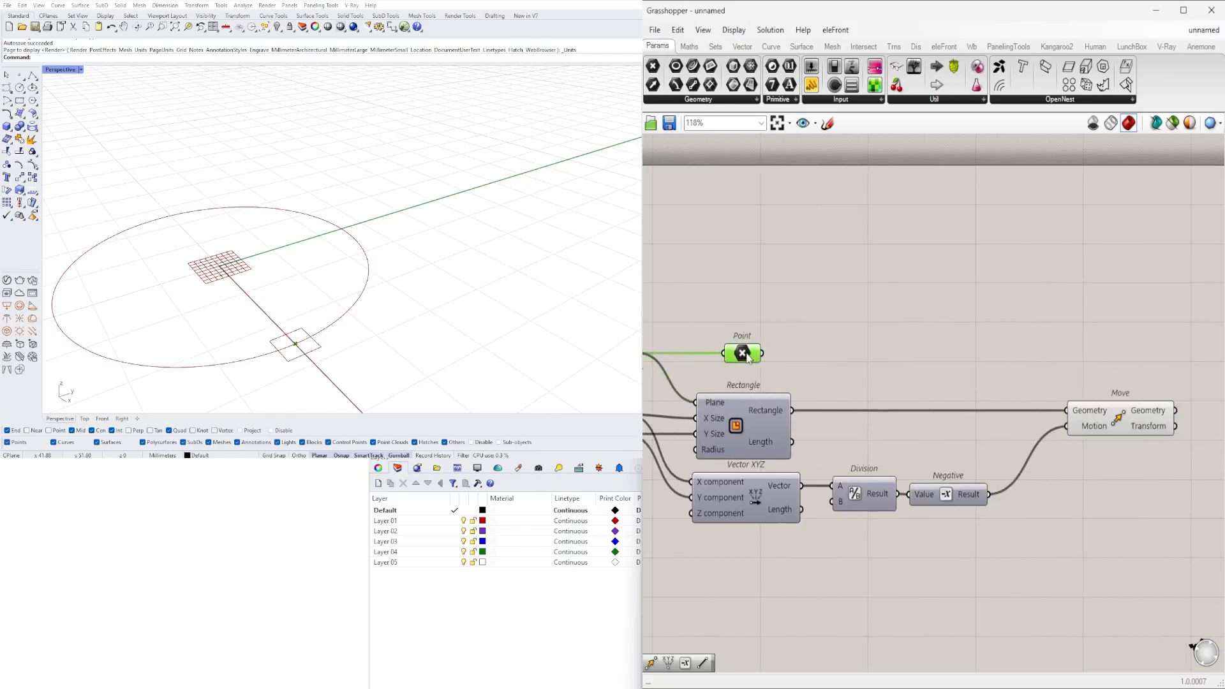
scroll(753, 354, down, 4)
right_drag(753, 355, 779, 355)
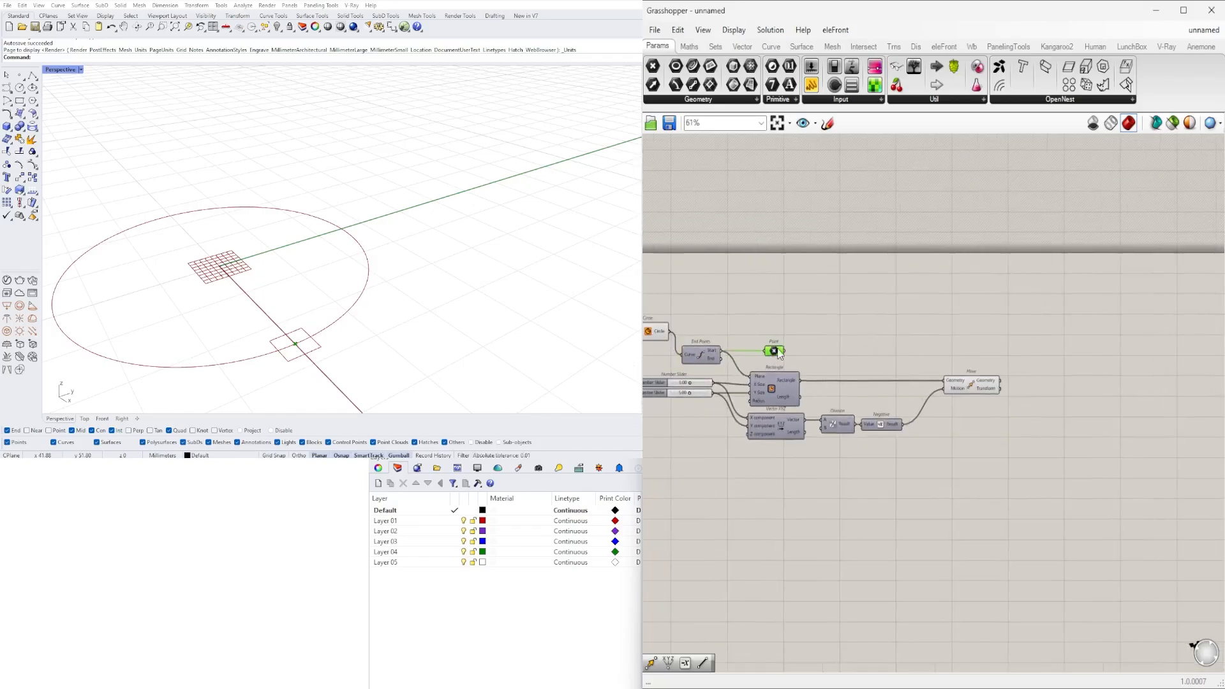
click(971, 385)
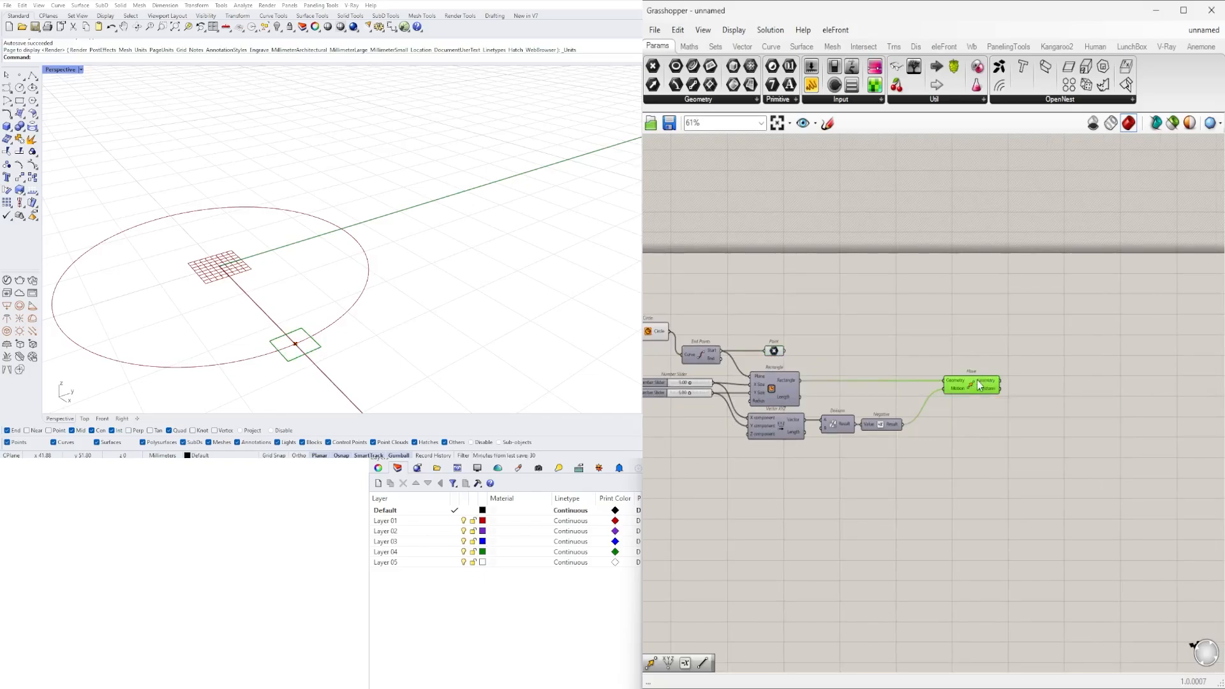
right_drag(1048, 398, 962, 404)
click(970, 398)
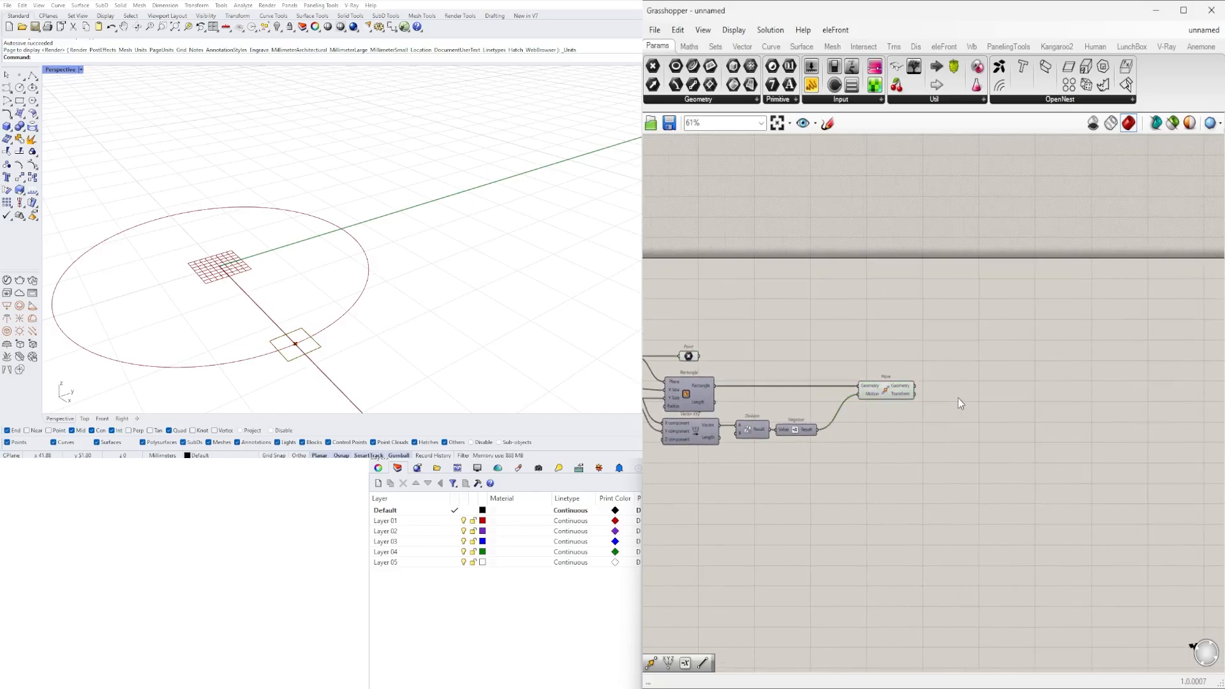
click(886, 388)
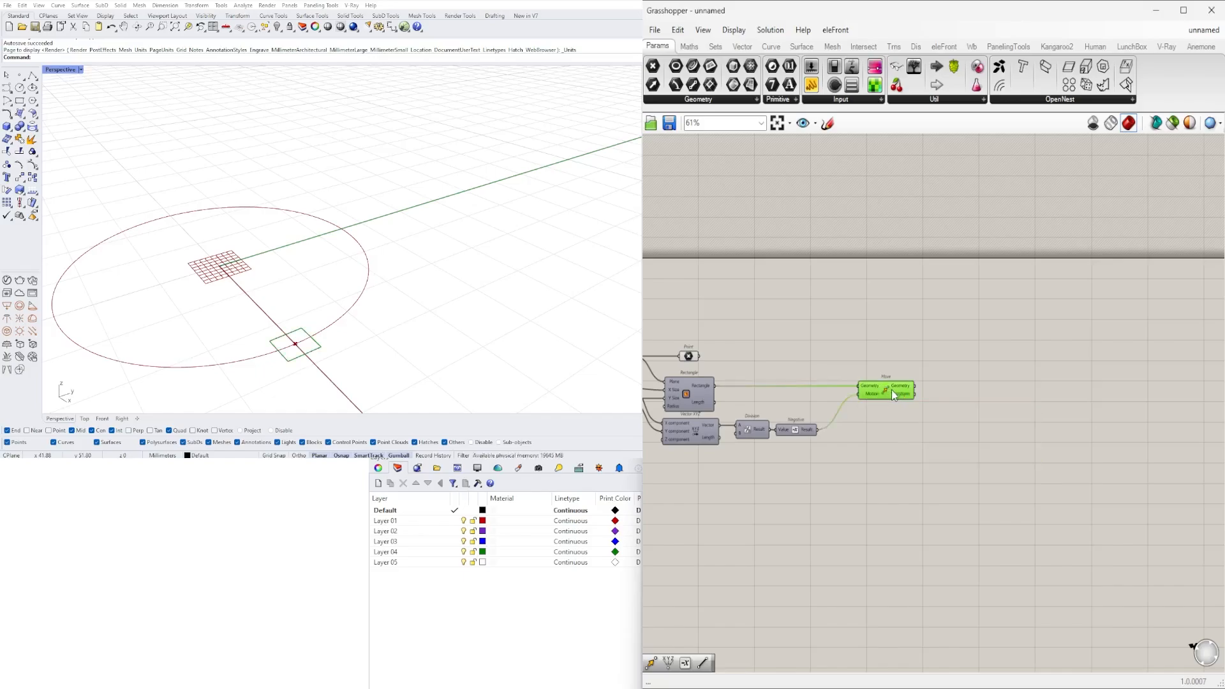
scroll(930, 394, up, 2)
click(960, 388)
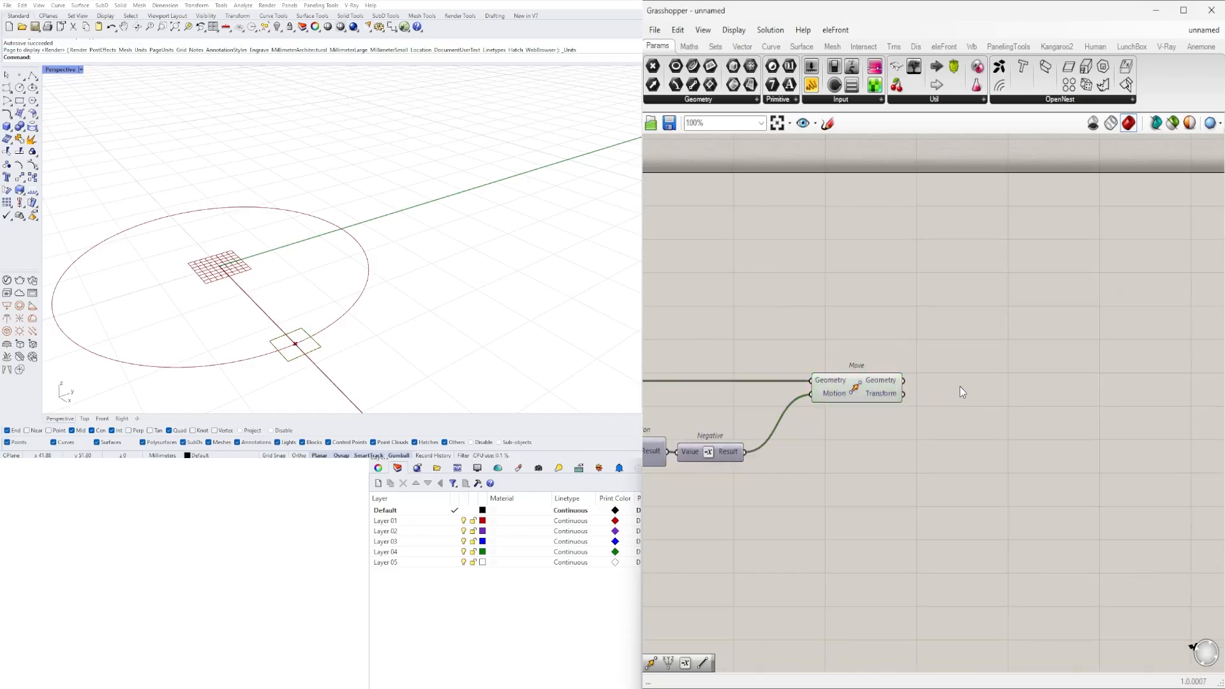
double_click(960, 387)
text(SURF)
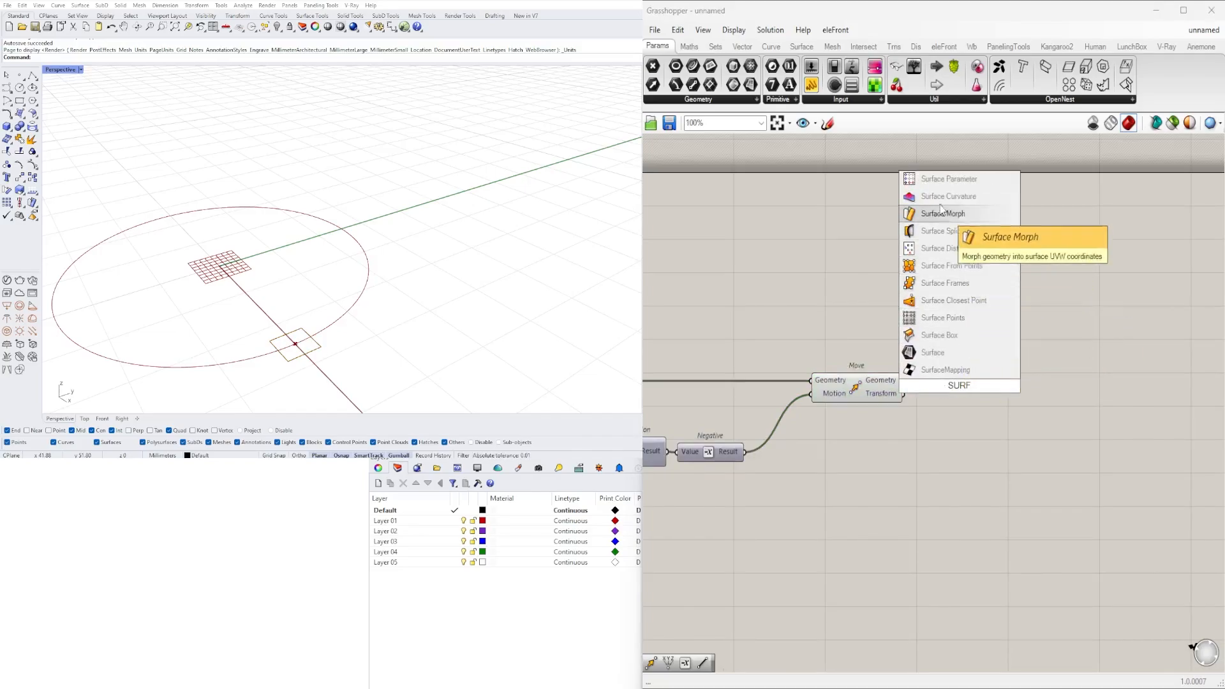
click(955, 425)
- Add a Boundary Surfaces component after Move and connect Move's Geometry output to its Edges input
double_click(970, 413)
text(BOUN)
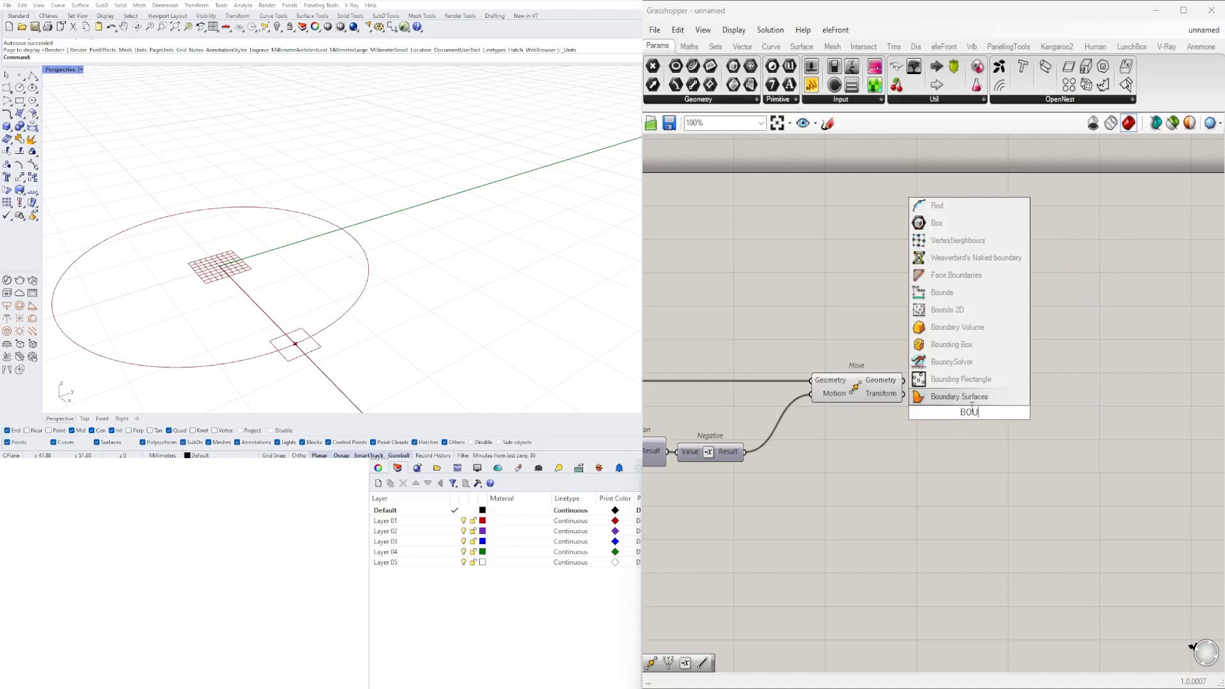
key(Return)
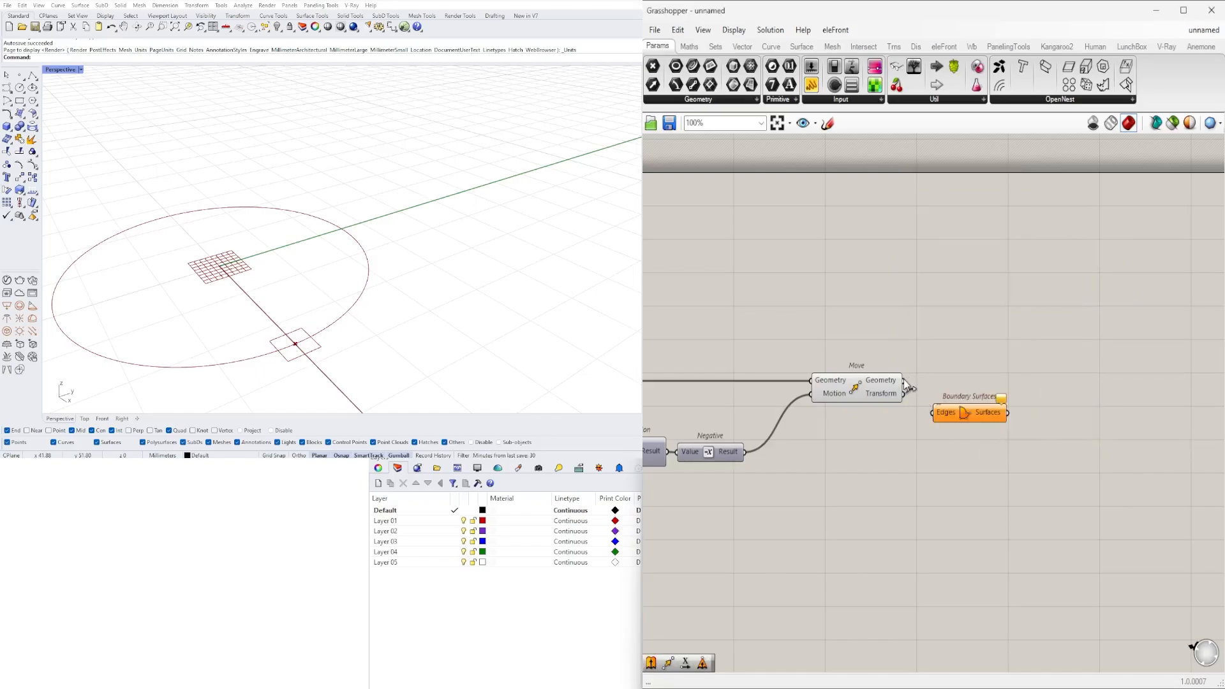
drag(903, 380, 1051, 383)
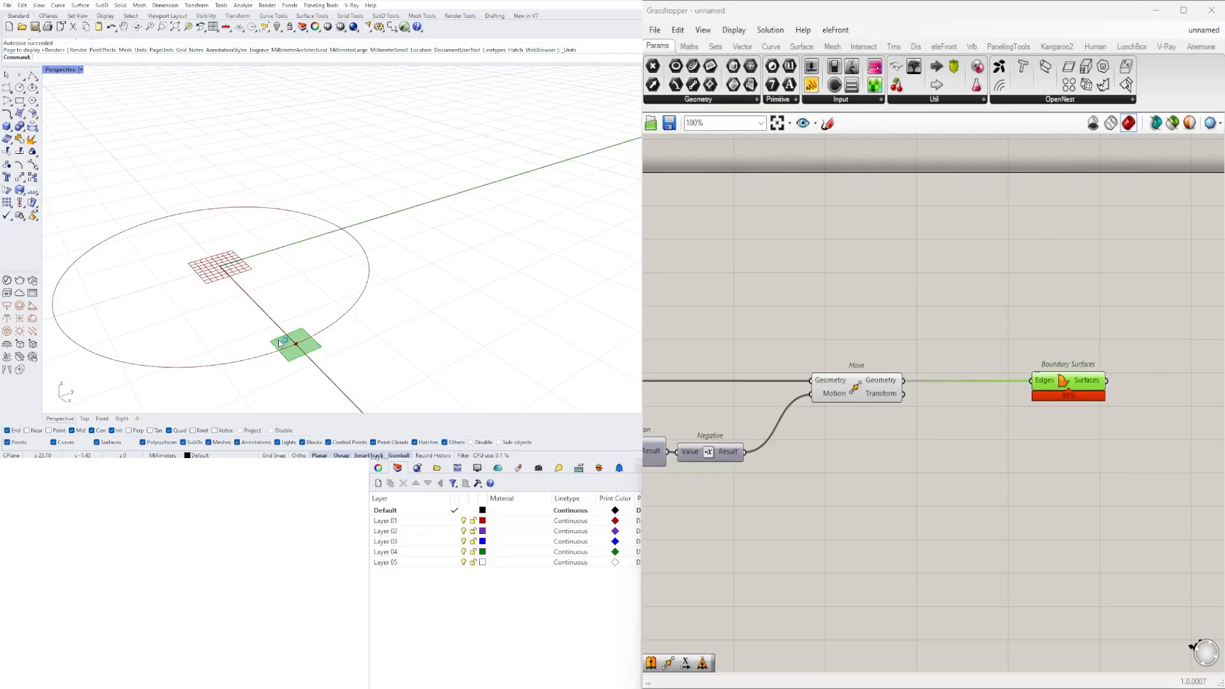
scroll(281, 342, up, 6)
scroll(287, 333, down, 4)
shift+right_drag(291, 341, 297, 332)
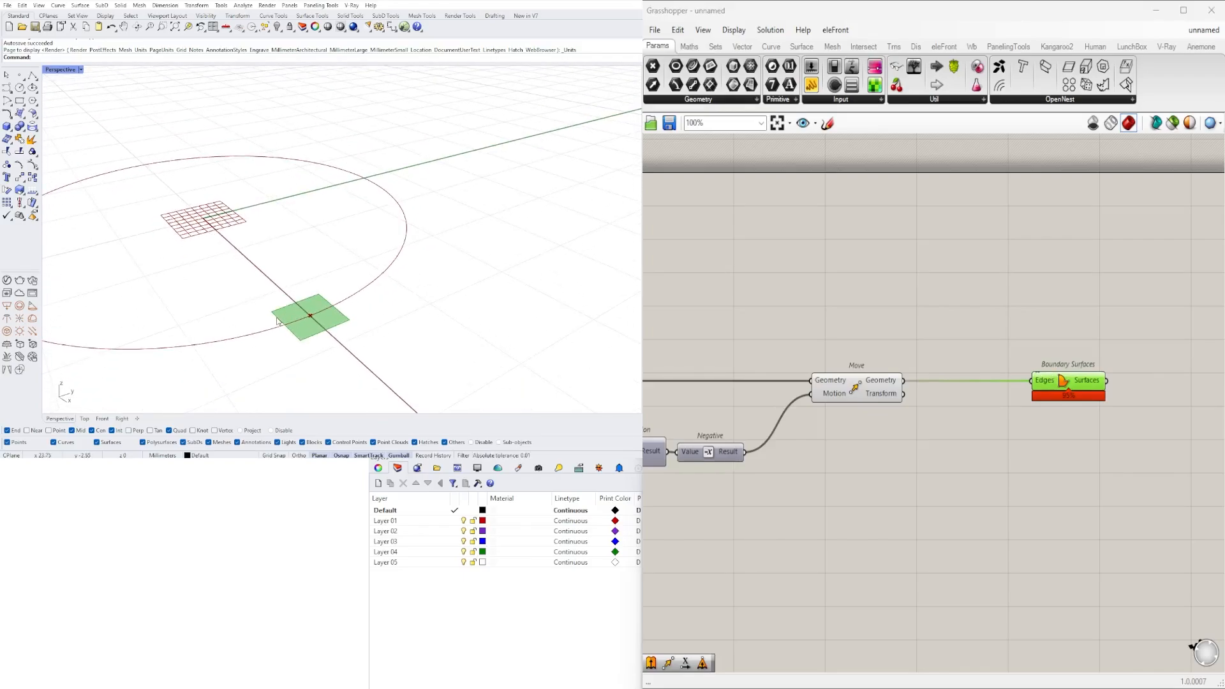
double_click(931, 330)
text(FIL)
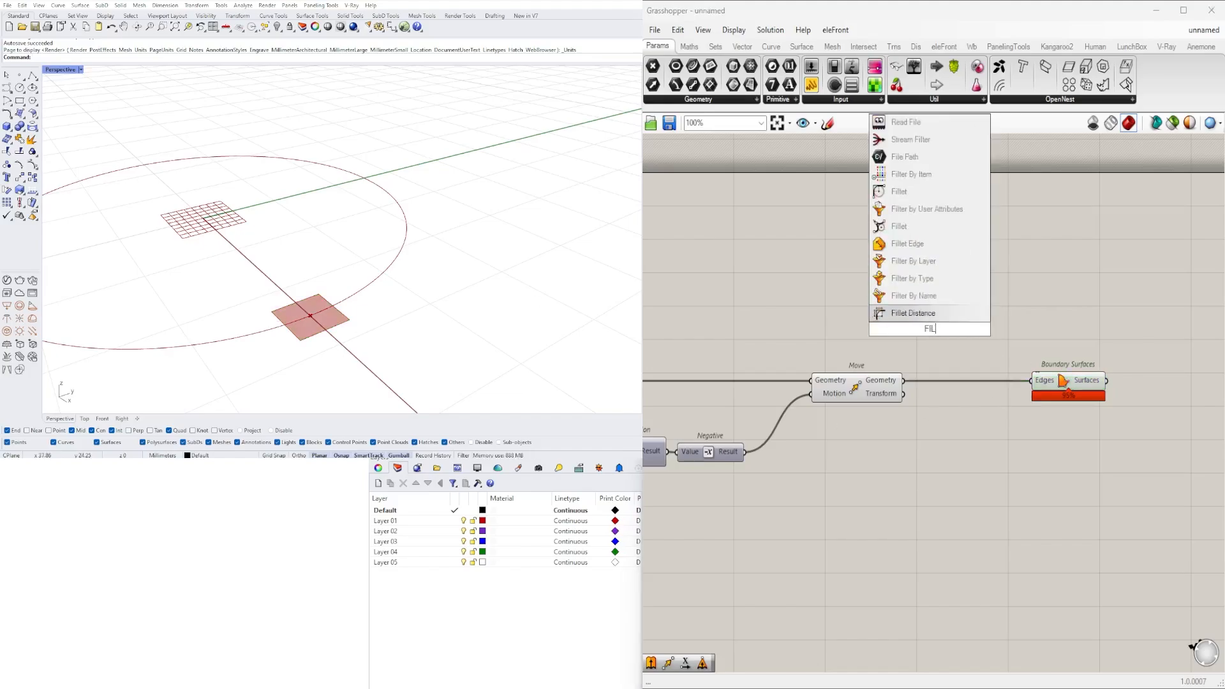
click(919, 226)
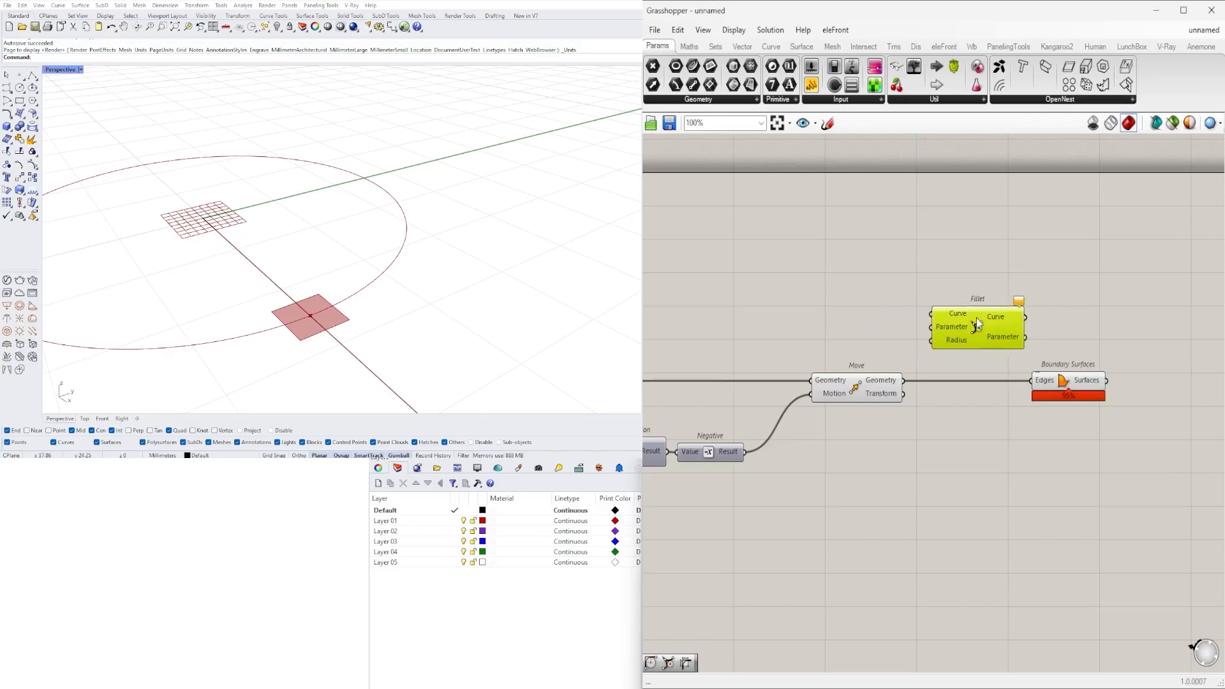
key(Delete)
- Add the Fillet component that rounds a curve's sharp corners and connect Move's Geometry output to its Curve input
double_click(963, 339)
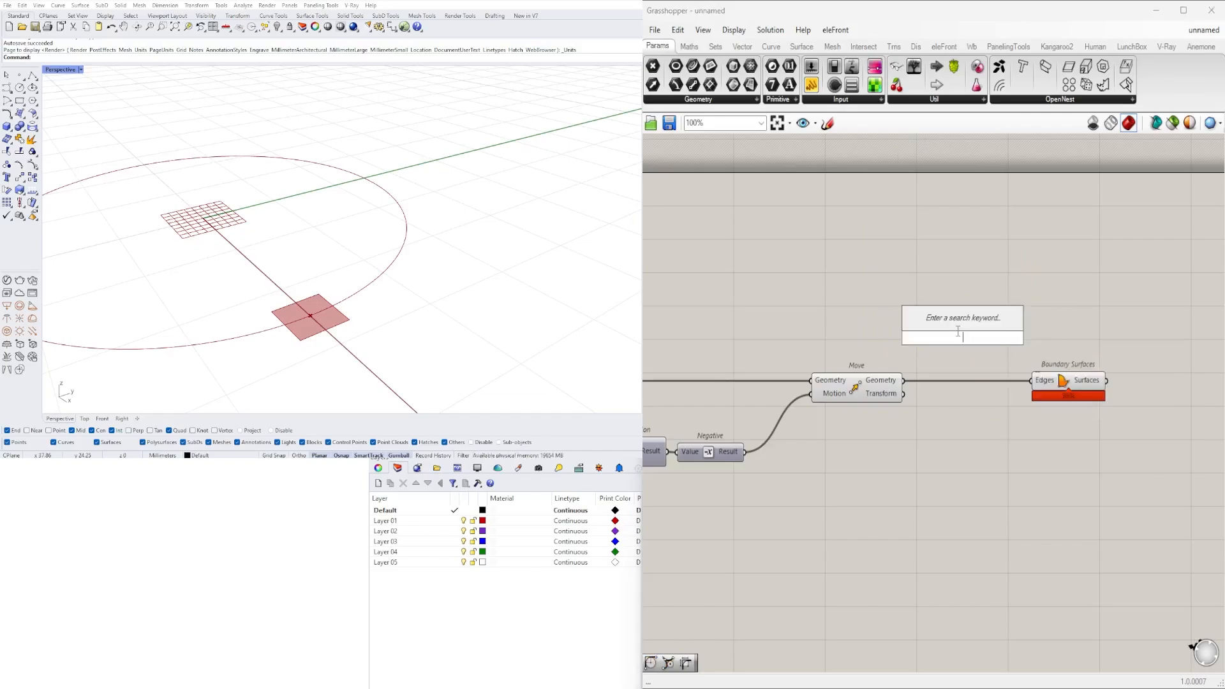
text(FILLE)
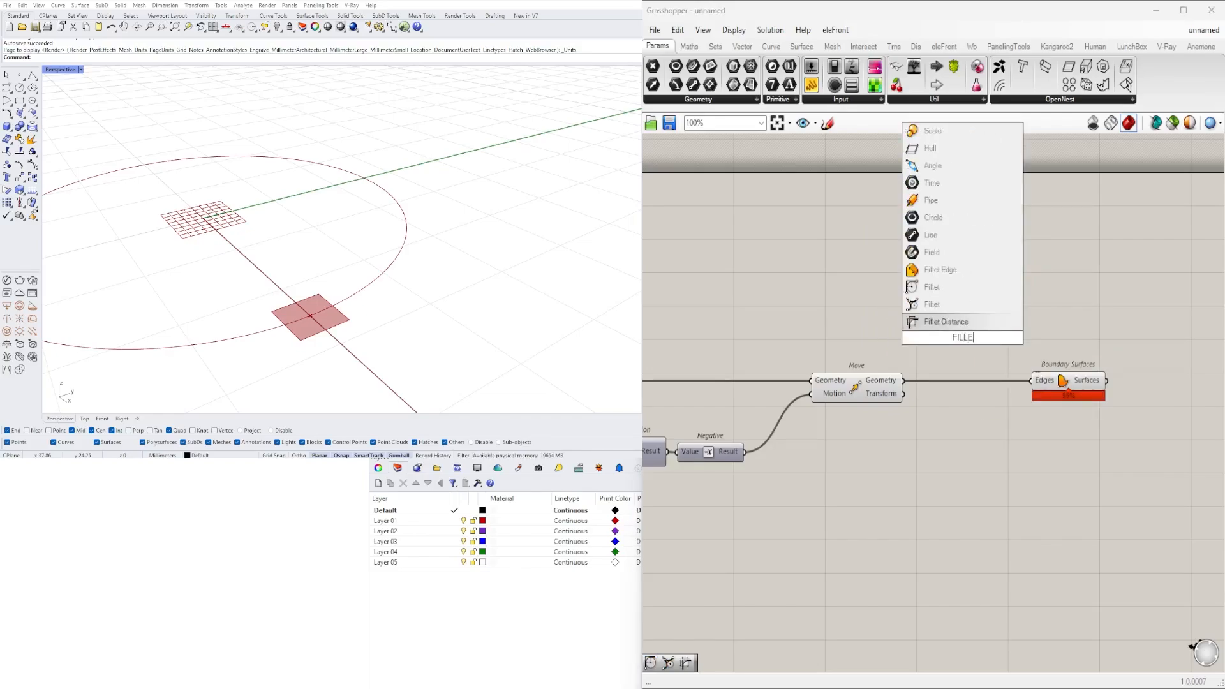
click(957, 291)
drag(972, 346, 986, 355)
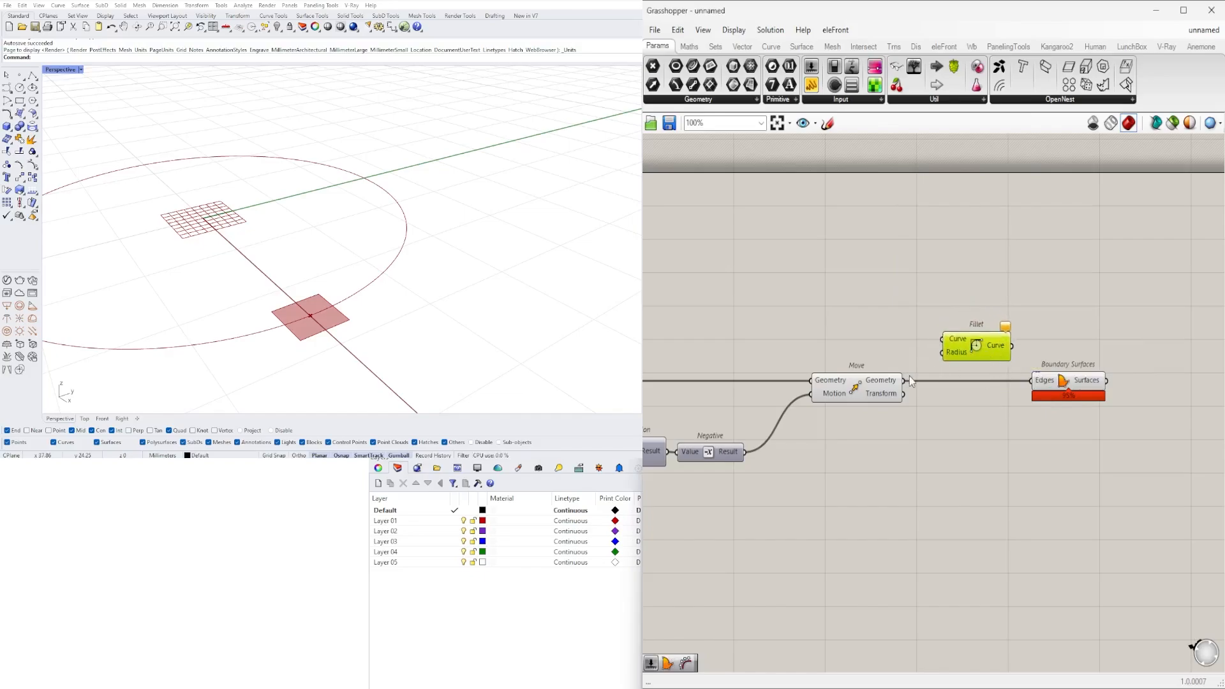
drag(904, 380, 949, 338)
- Add a number slider with the value 1.50 and connect it to Fillet's Radius input
double_click(849, 350)
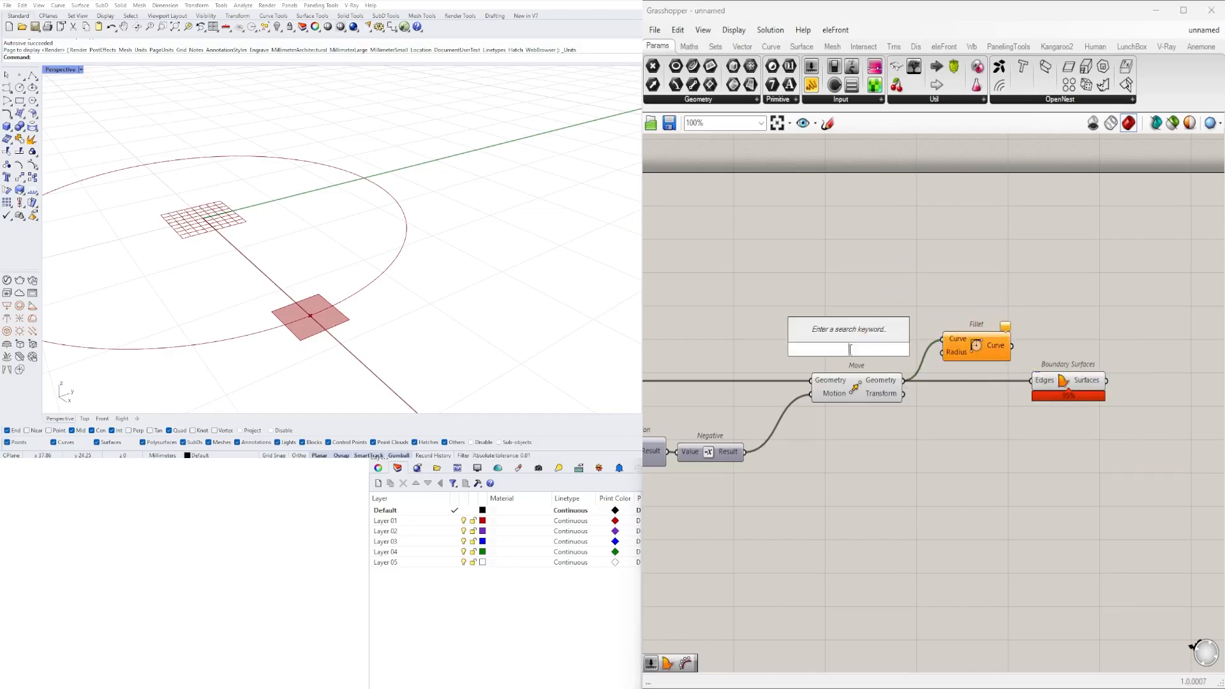
text(1.50)
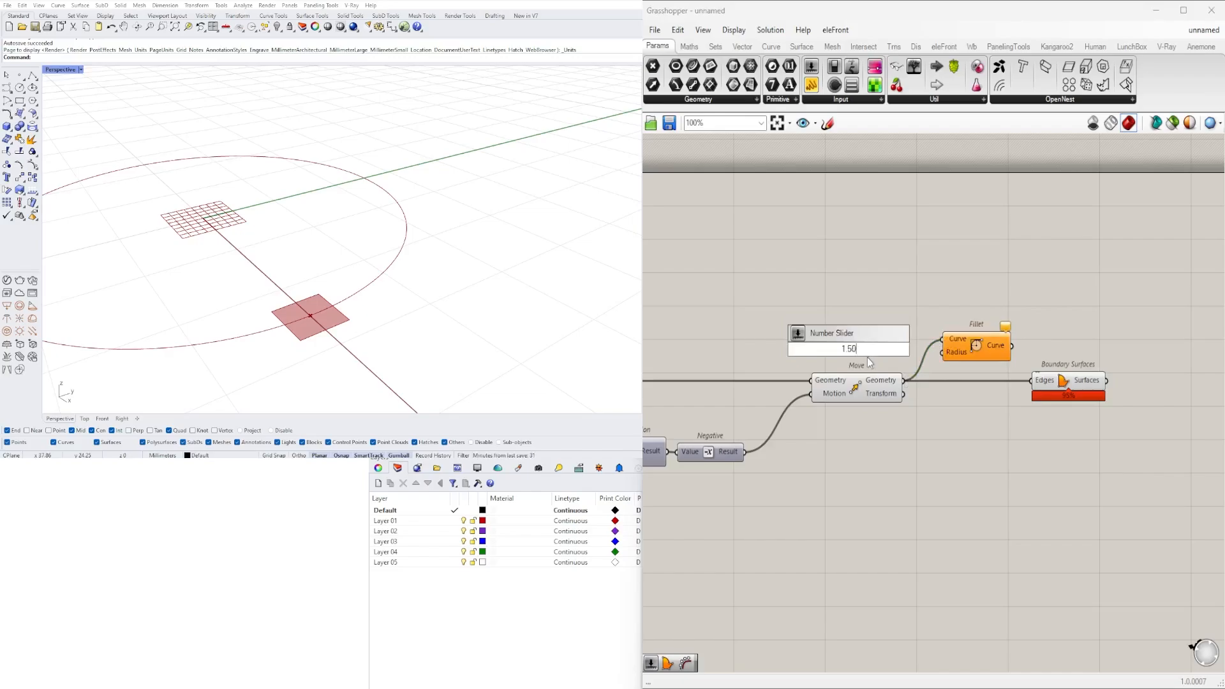
key(Return)
scroll(922, 347, up, 3)
drag(909, 348, 1028, 337)
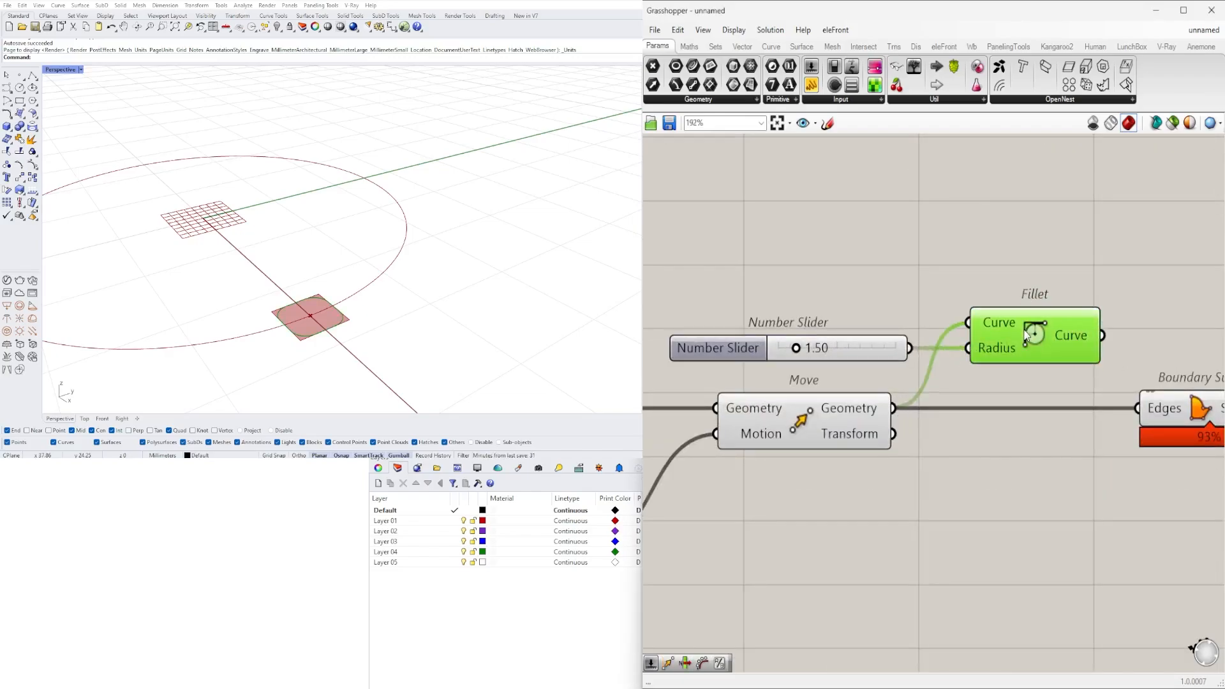
- Raise the fillet radius slider to 2.02 and set its maximum to 3
drag(798, 348, 804, 349)
double_click(717, 349)
double_click(764, 390)
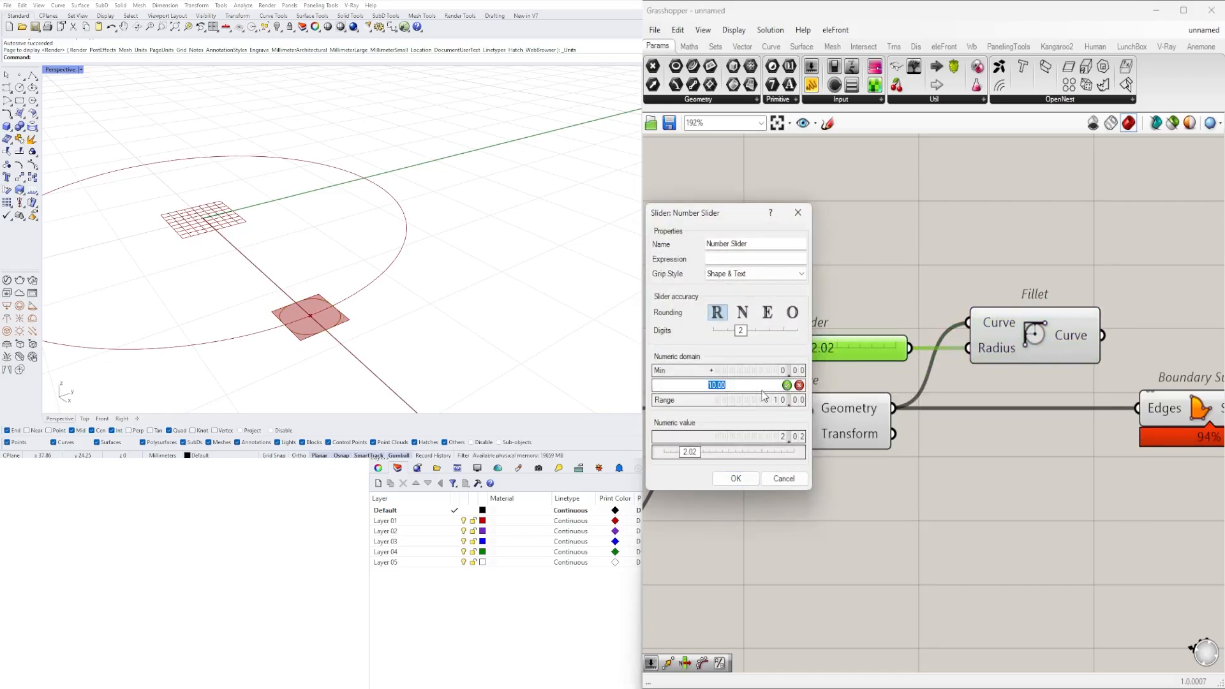
text(3)
click(736, 478)
- Replace the Boundary Surfaces Edges input with Fillet's Curve output and align the component beside Fillet
scroll(1035, 386, down, 3)
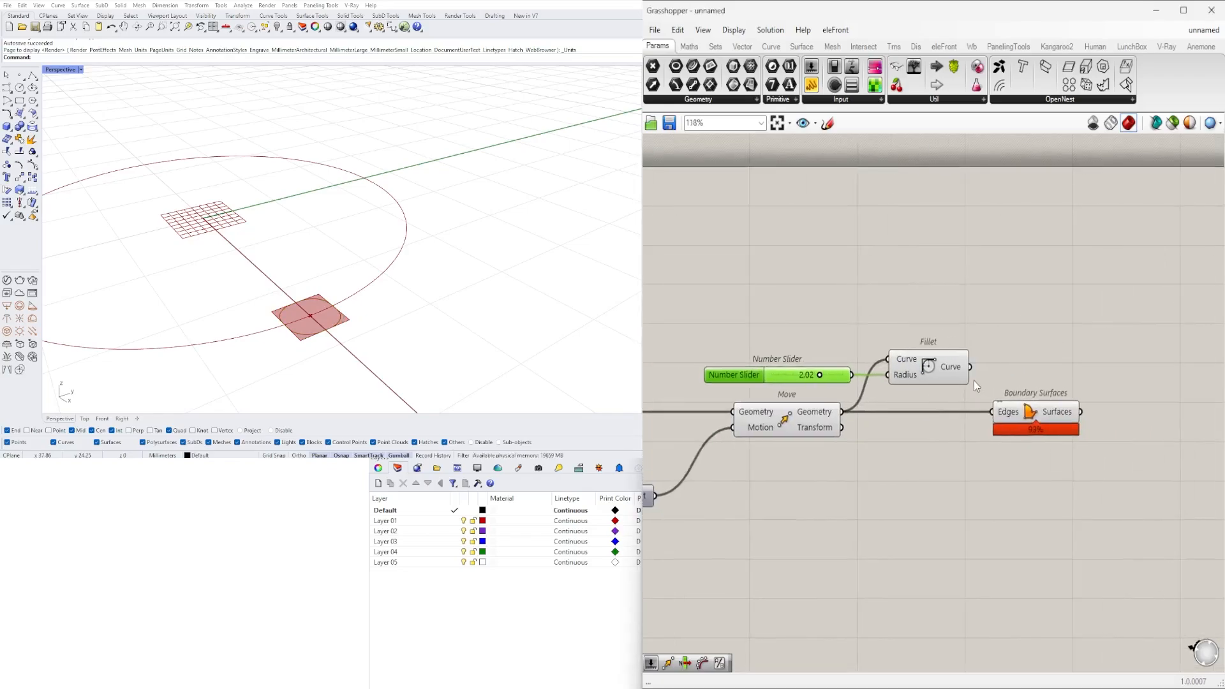
drag(971, 368, 997, 412)
click(1033, 415)
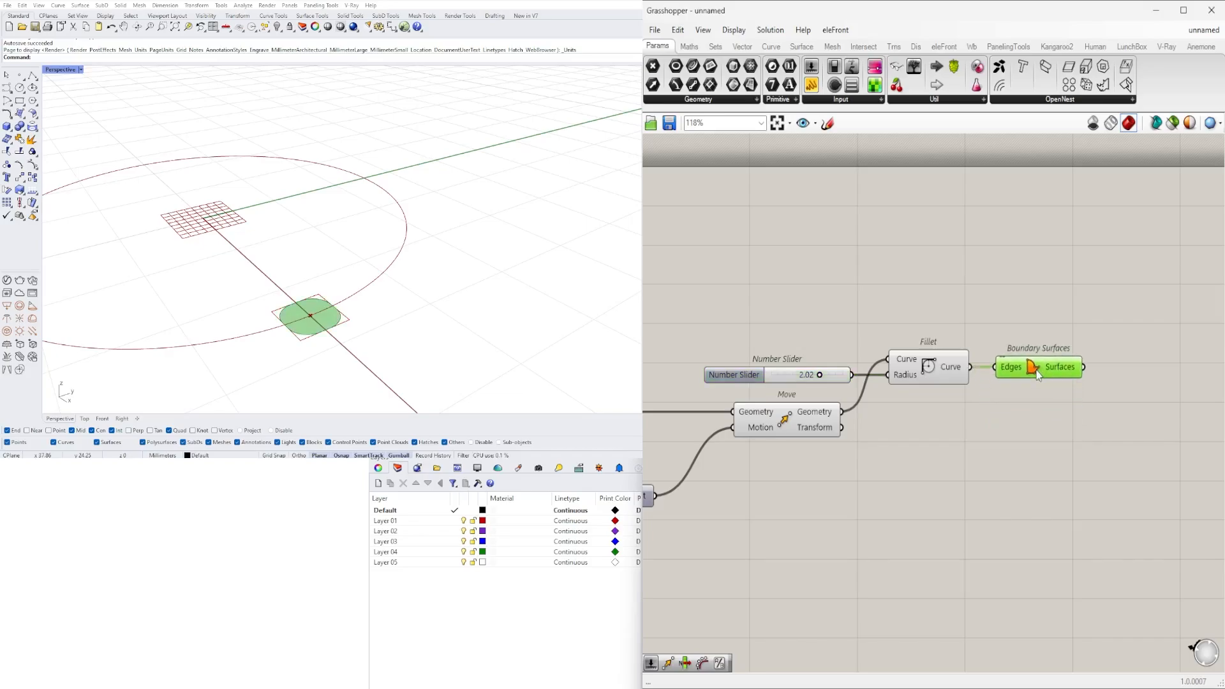
- Set the fillet radius slider to 0.97
scroll(822, 375, up, 5)
drag(825, 387, 698, 386)
scroll(915, 337, down, 4)
scroll(915, 337, down, 3)
click(938, 381)
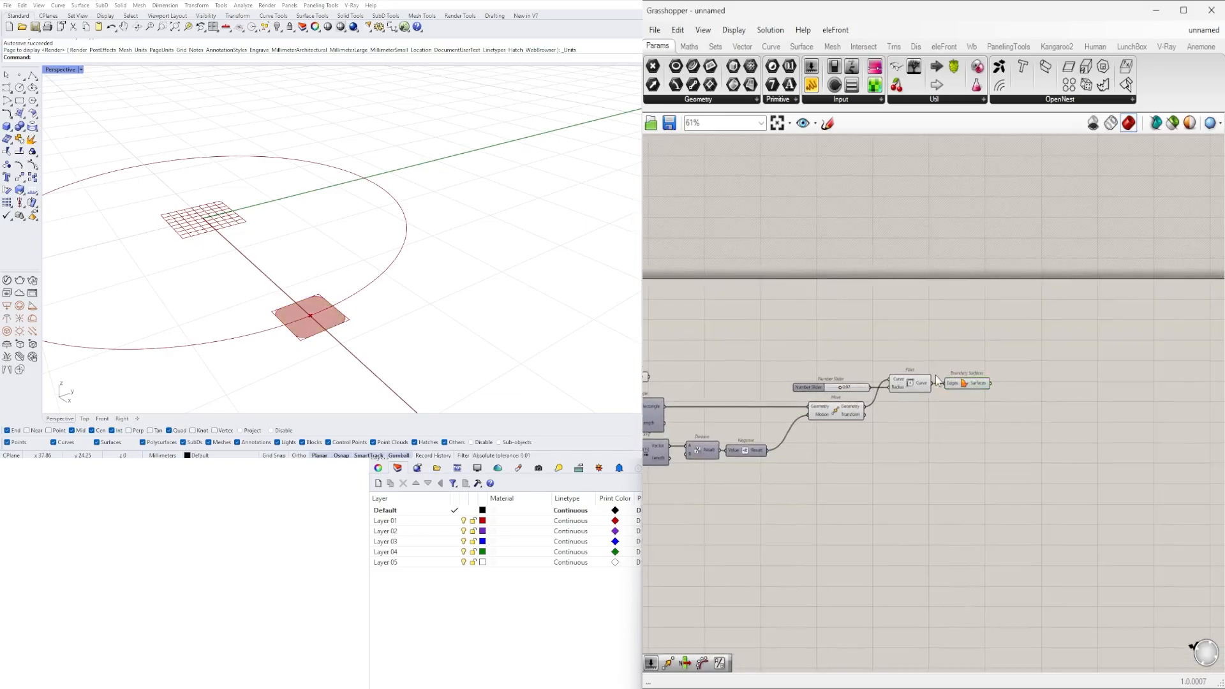
- Add an Extrude component after Boundary Surfaces and connect the Surfaces output to its Base input
scroll(1019, 385, up, 2)
double_click(1059, 416)
text(E)
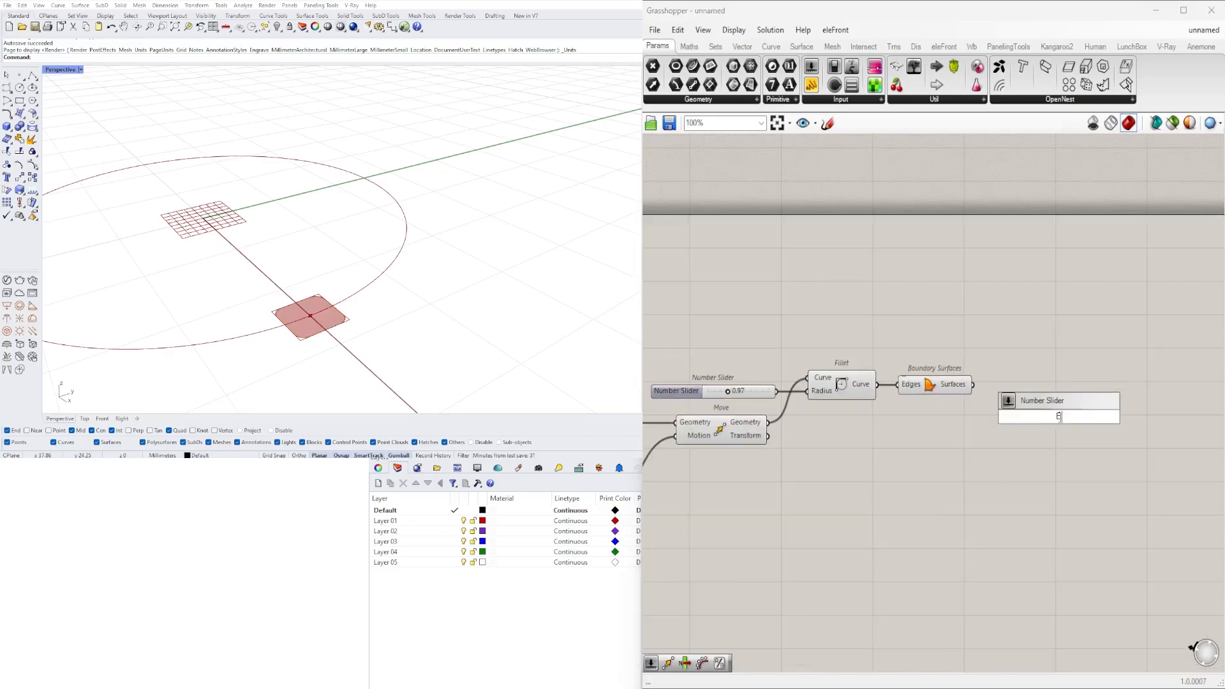
text(XTRUDE)
click(1019, 401)
drag(1036, 421, 1080, 337)
drag(974, 382, 1083, 336)
click(945, 387)
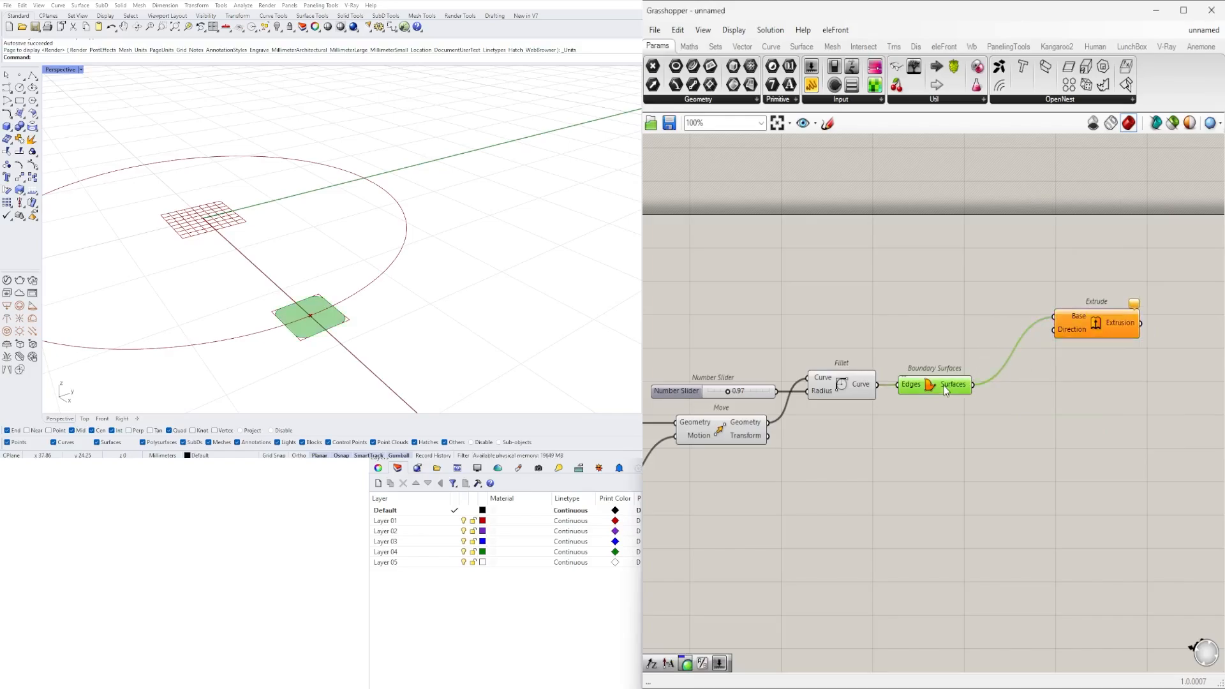
- Add a Unit Z component above Boundary Surfaces and shift Extrude slightly downward
double_click(952, 332)
text(Z)
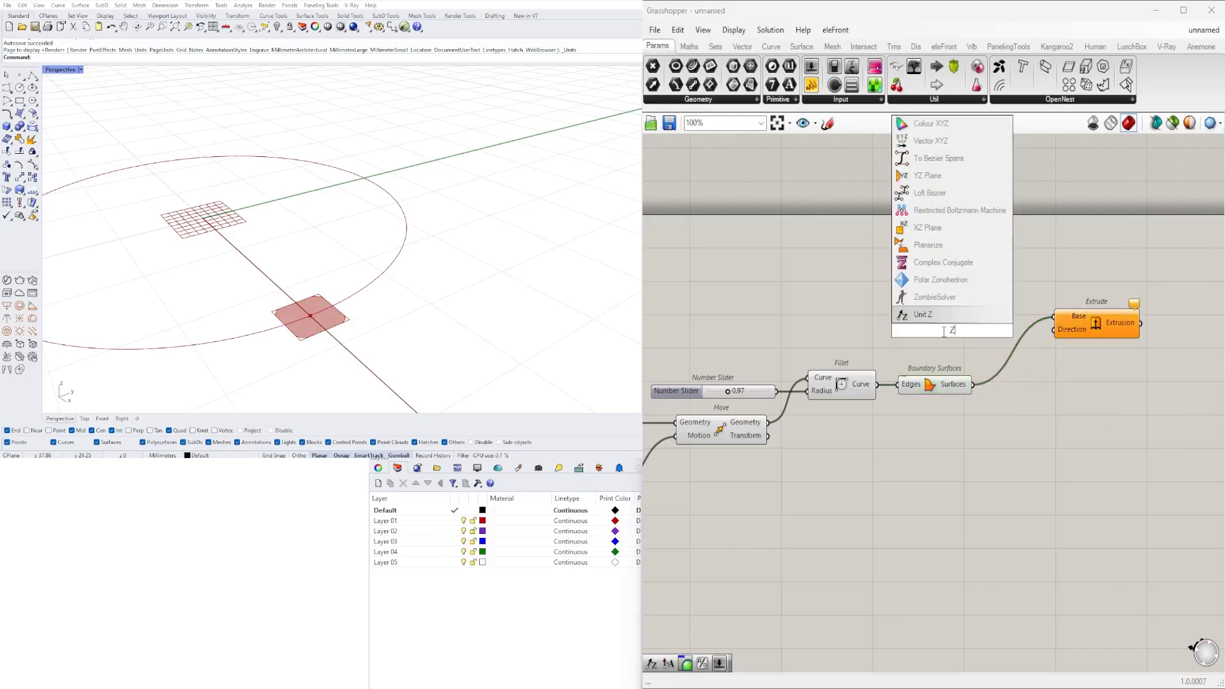
click(936, 318)
drag(937, 335, 924, 338)
drag(1085, 327, 1085, 329)
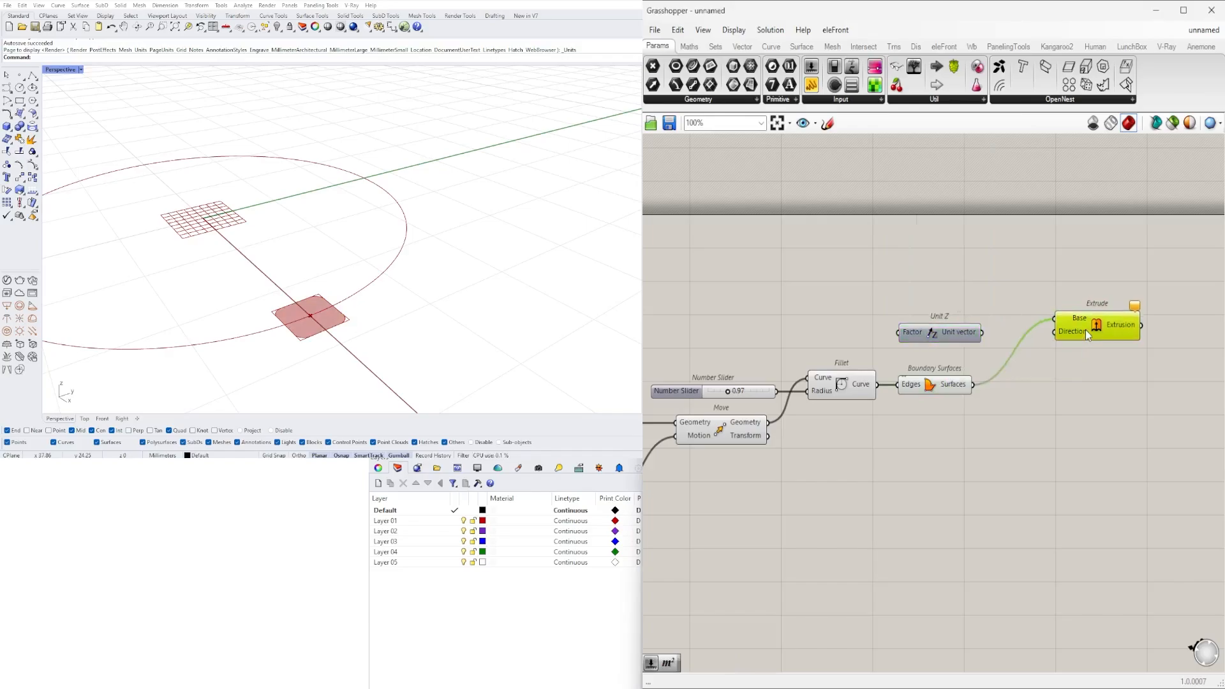
click(944, 338)
- Feed Unit Z's Factor from a new number slider at 45.5 and connect its Unit vector output to Extrude's Direction
double_click(780, 324)
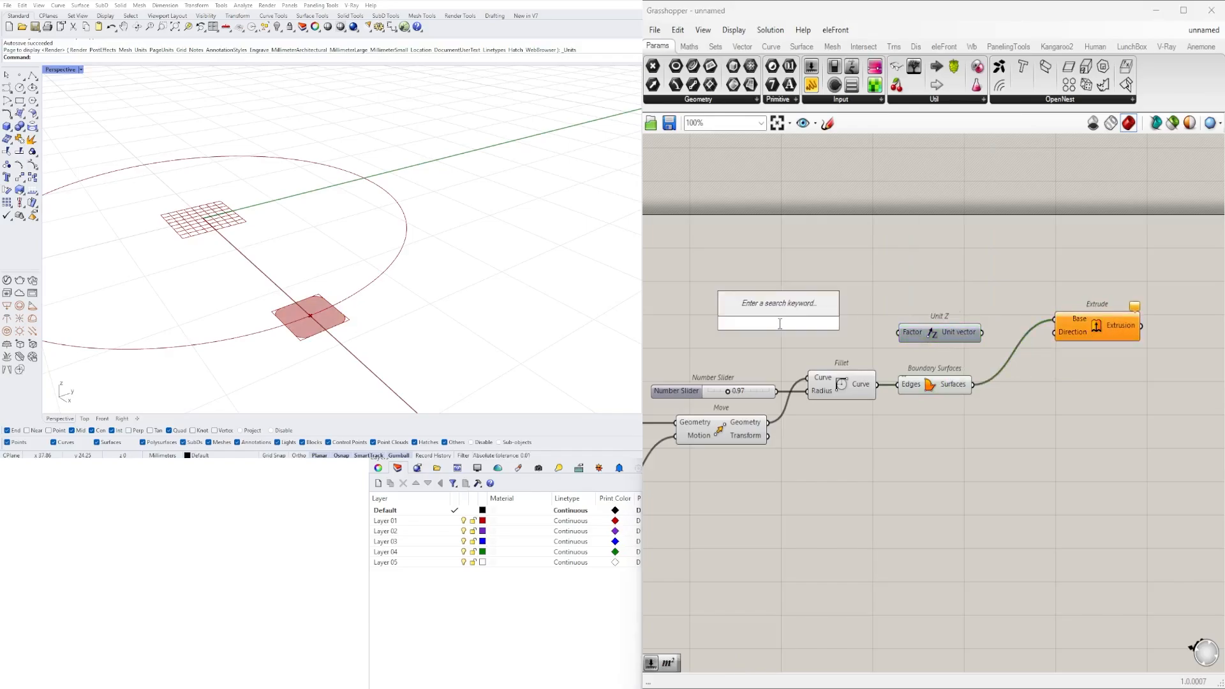
text(45.)
key(Return)
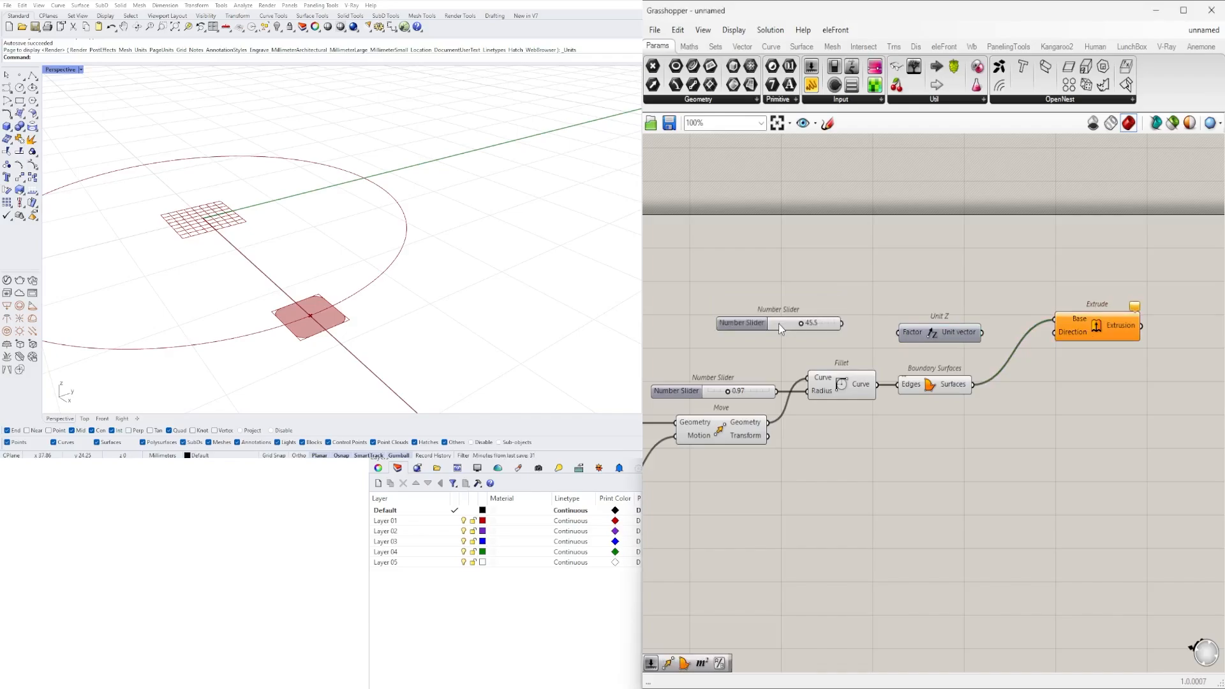
scroll(785, 329, up, 2)
drag(730, 325, 773, 340)
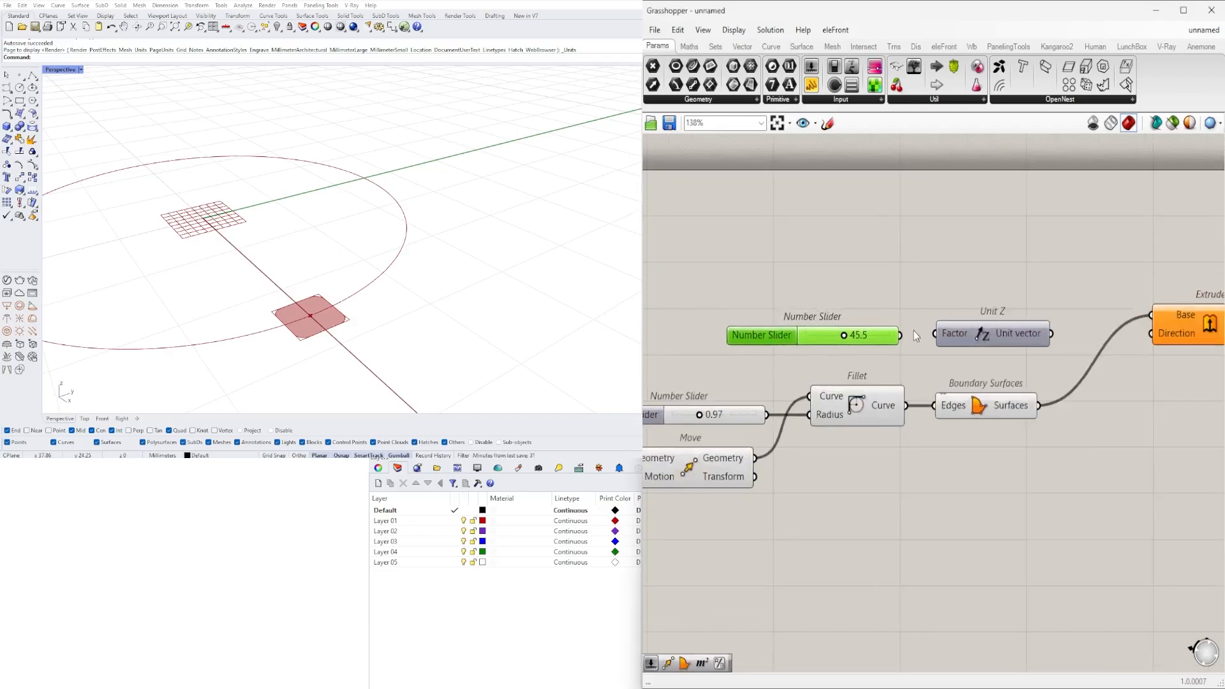
drag(1052, 335, 1154, 338)
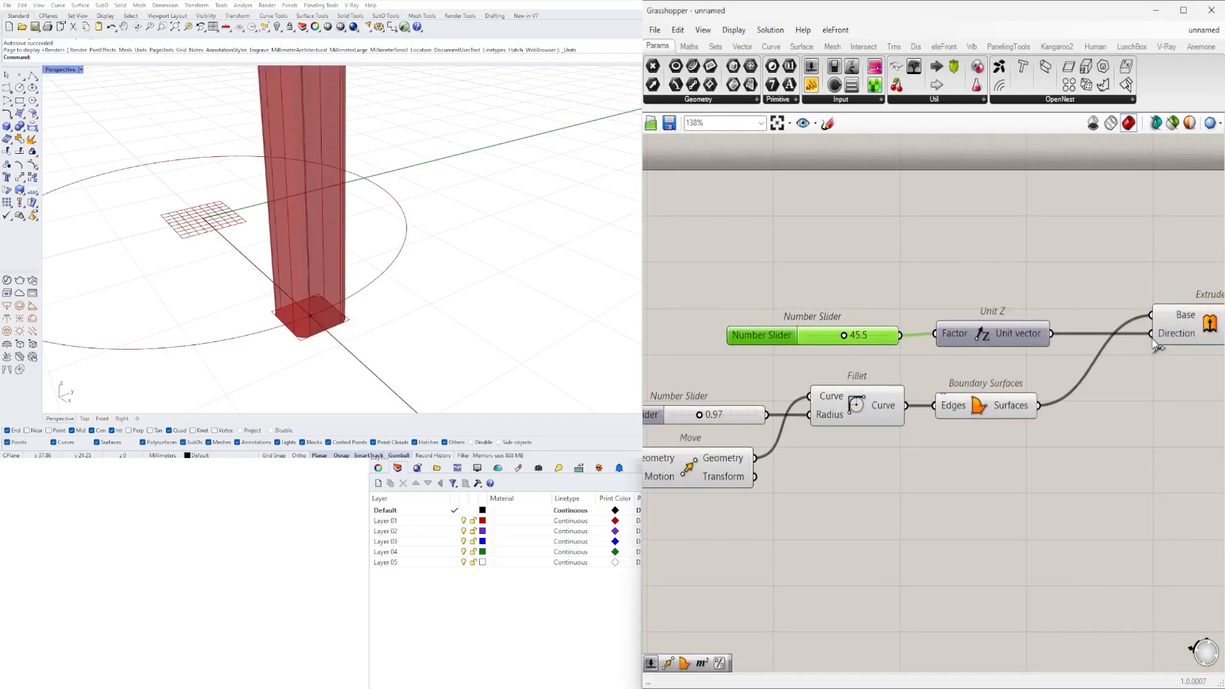
right_drag(1156, 340, 1033, 353)
- Inspect the extruded column in the viewport and set the Unit Z factor slider to 45.8
click(1053, 351)
scroll(448, 200, down, 8)
scroll(446, 192, up, 2)
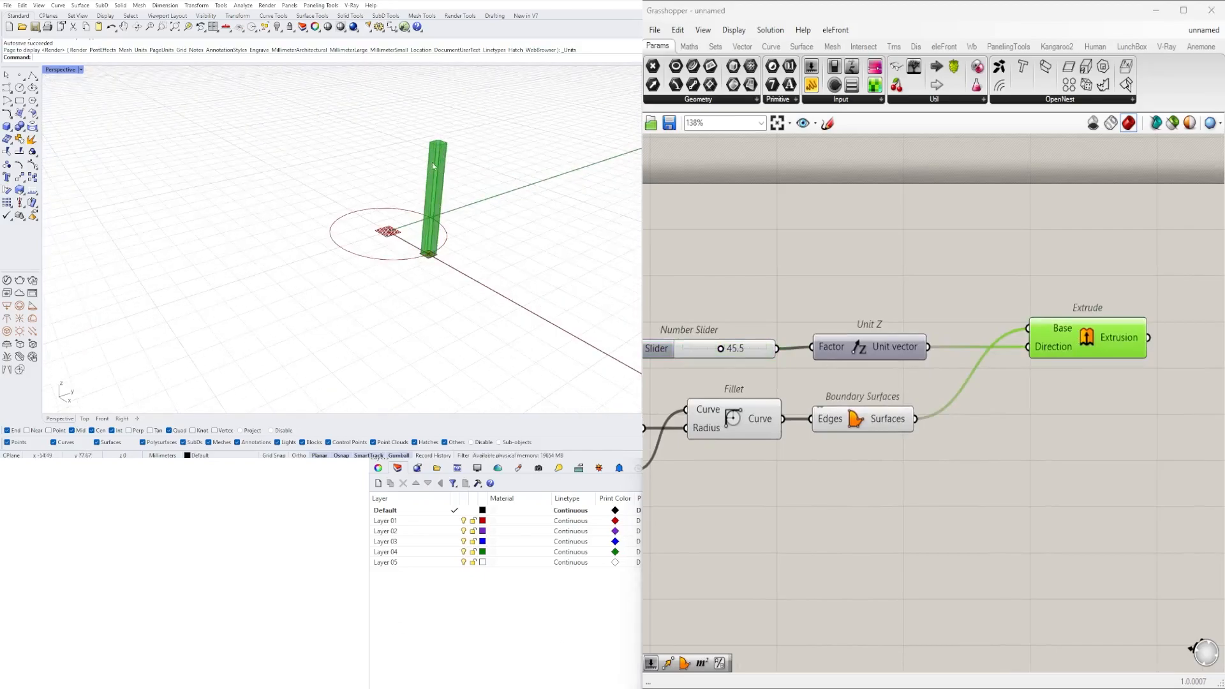
scroll(438, 163, up, 5)
scroll(667, 325, up, 5)
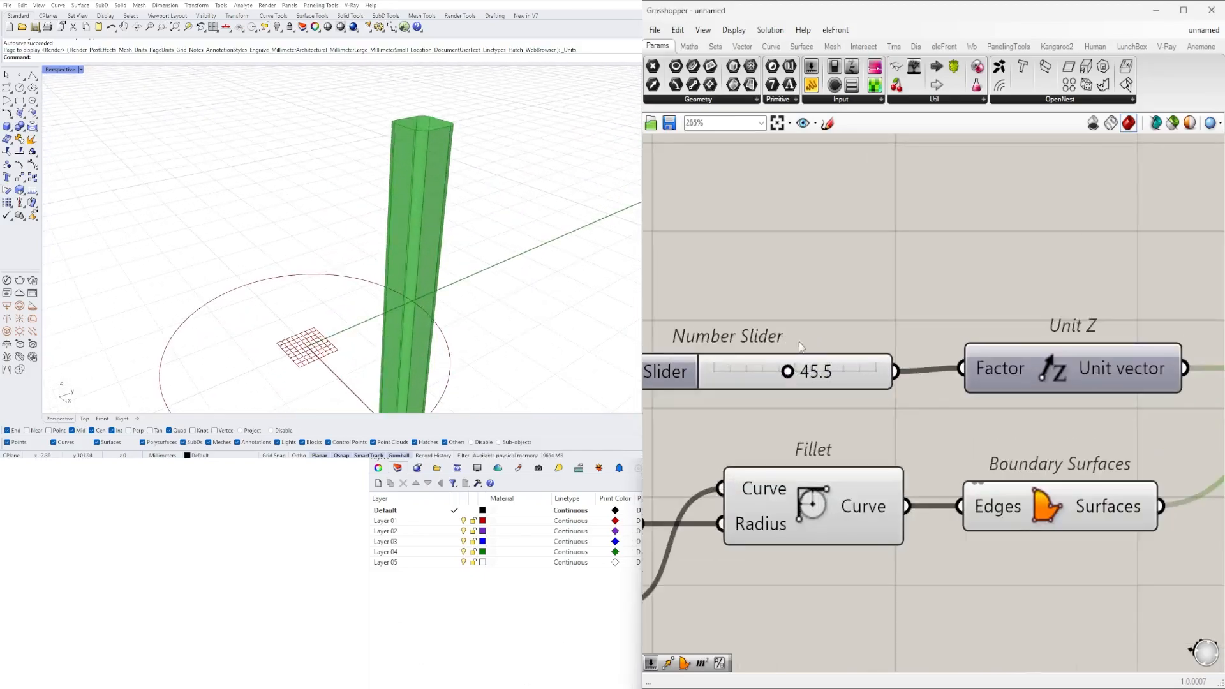
drag(782, 374, 787, 374)
scroll(779, 379, down, 2)
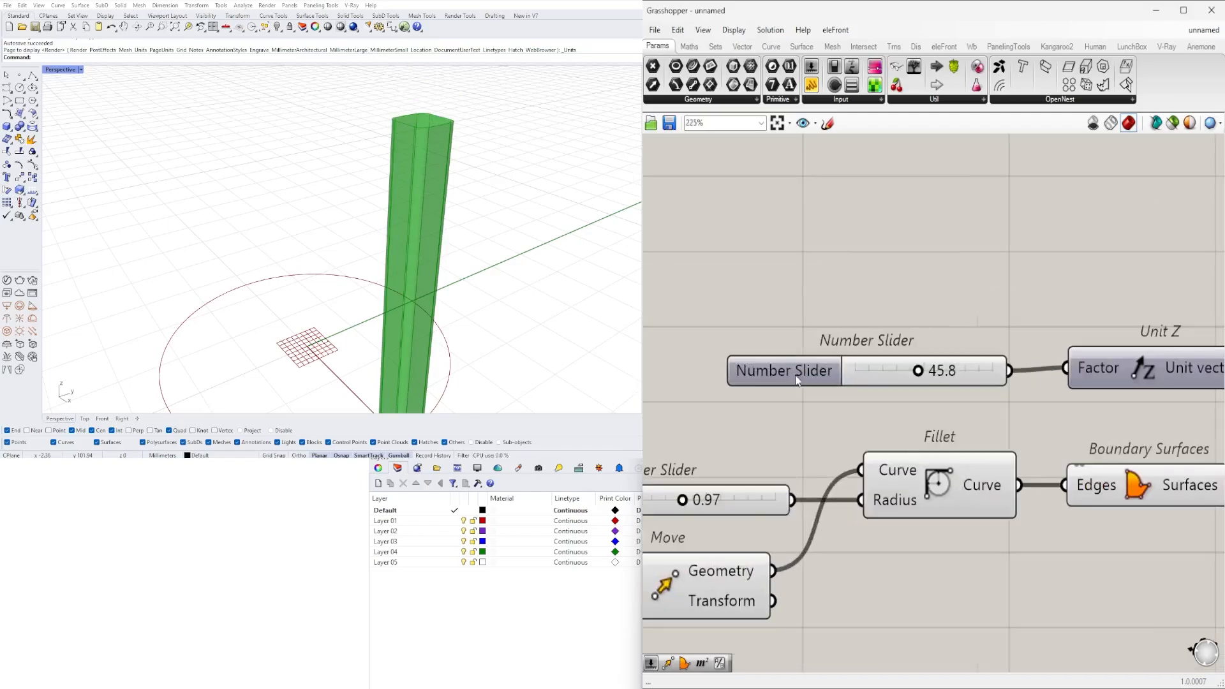
- Rename the Unit Z factor slider to HEIGHT
right_click(795, 372)
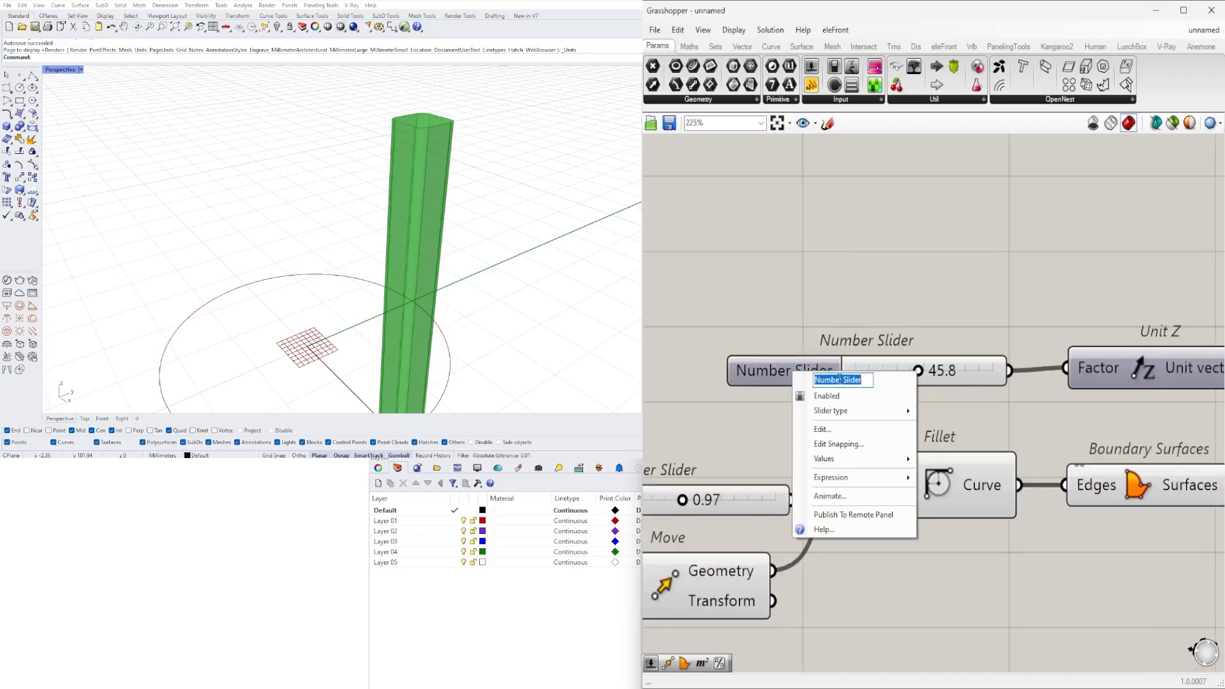
text(Factor)
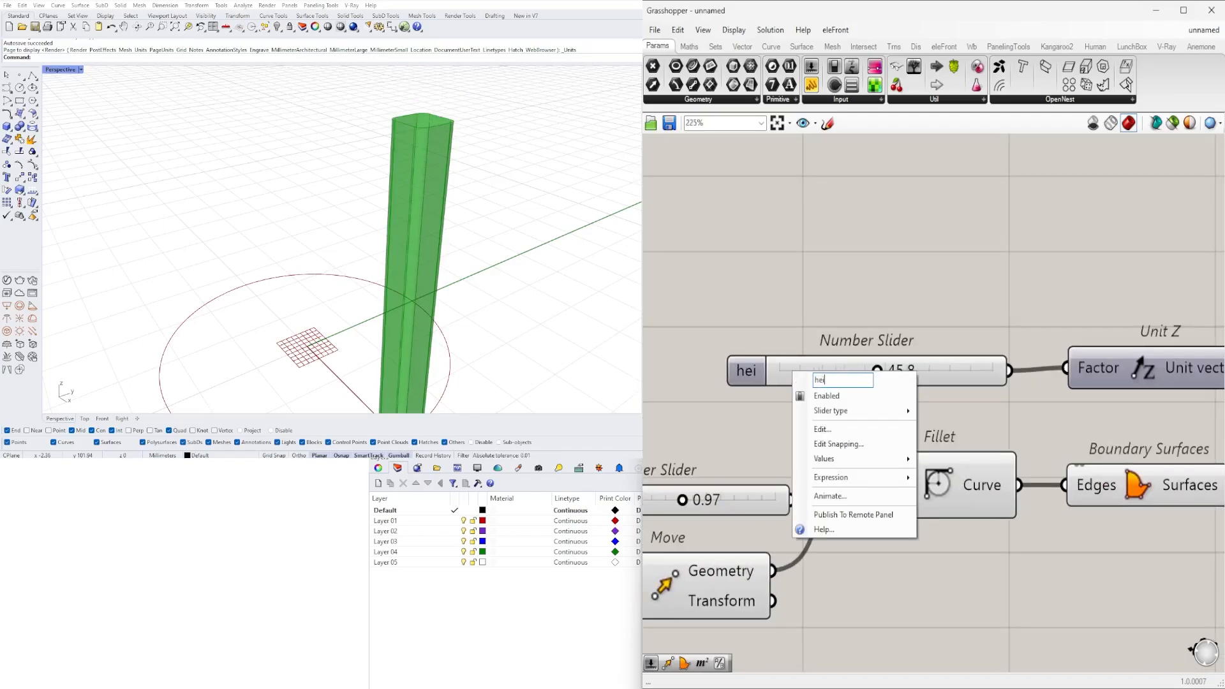
text(HEIGHT)
key(Return)
scroll(905, 268, down, 4)
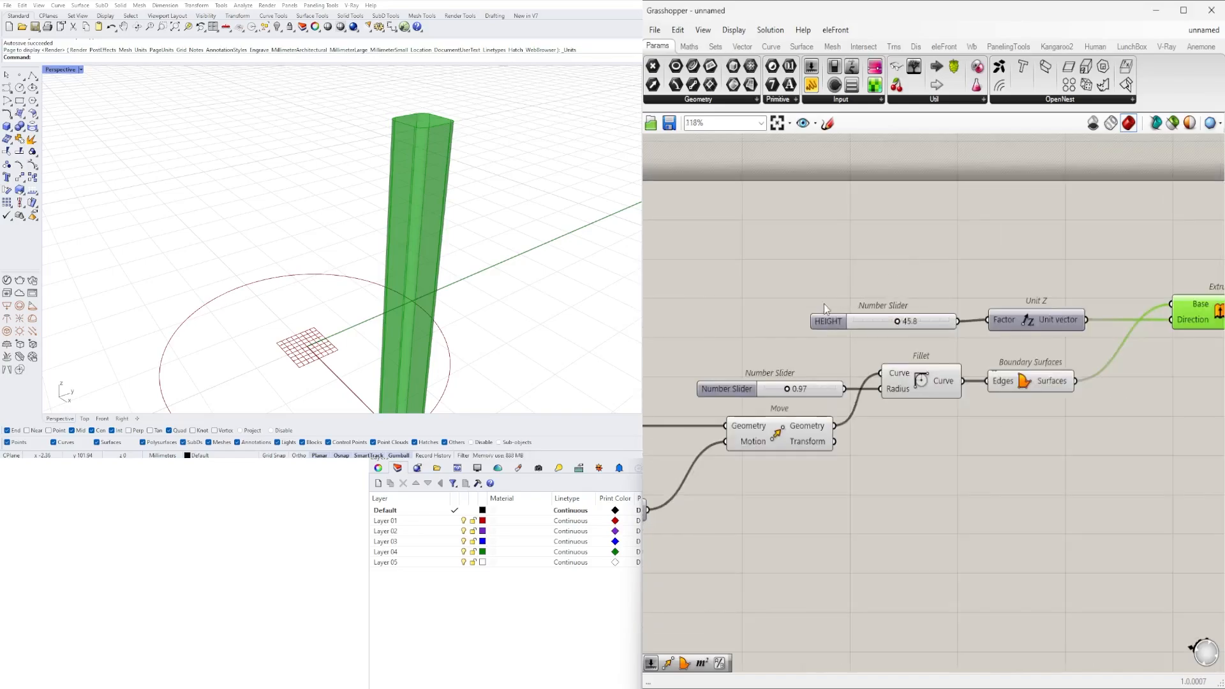
- Shift the HEIGHT slider, Unit Z and Extrude together slightly down, closer to the Boundary Surfaces row
drag(835, 318, 841, 316)
click(846, 266)
right_drag(1167, 317, 1045, 311)
click(1109, 305)
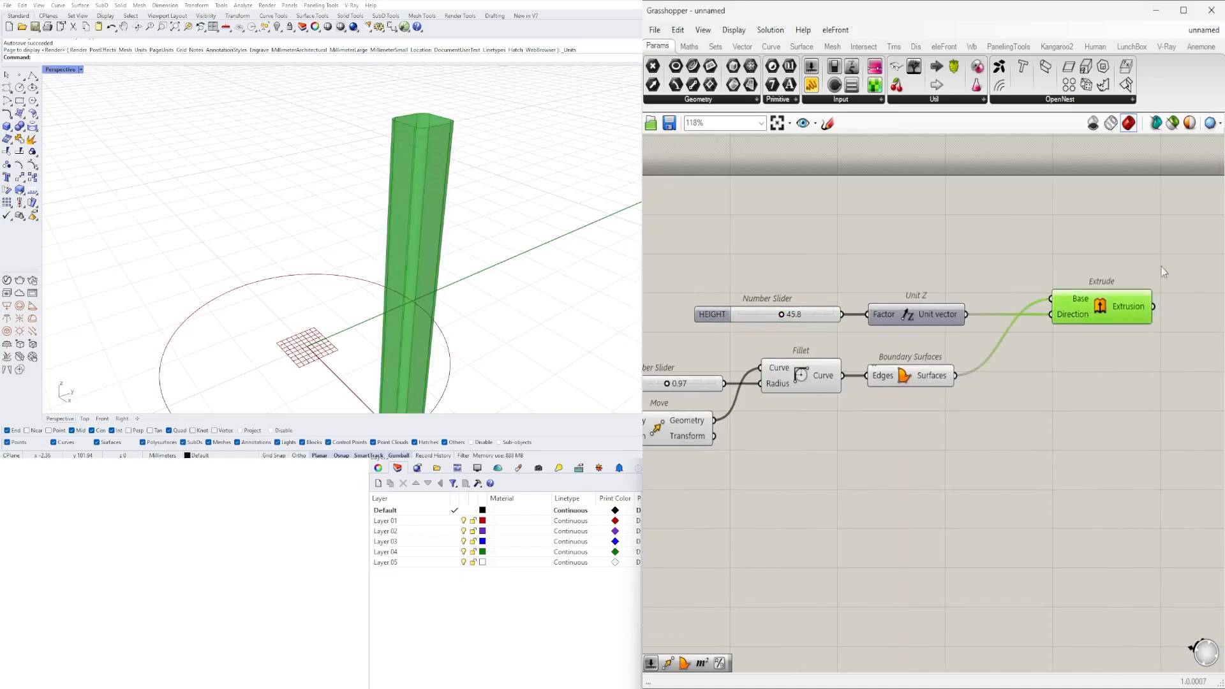
drag(1153, 246, 726, 331)
drag(903, 313, 901, 330)
click(894, 304)
- Rename the slider feeding Fillet's Radius to FIILLET 1
scroll(800, 361, up, 5)
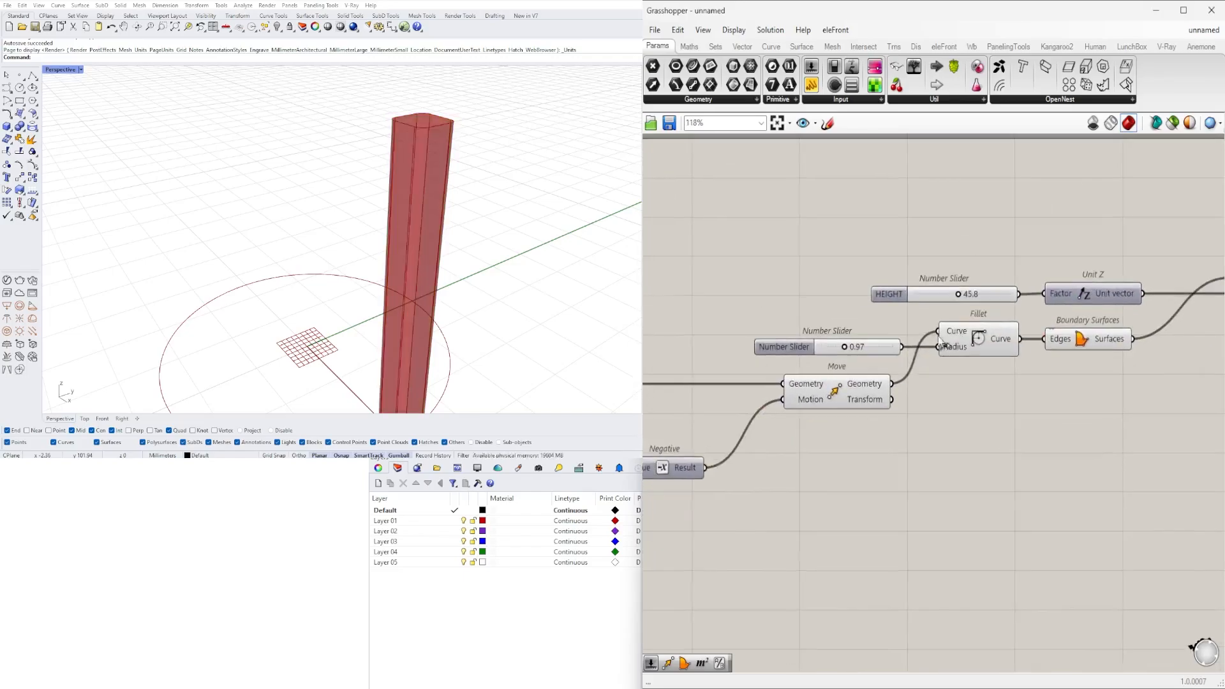
right_click(748, 342)
triple_click(798, 350)
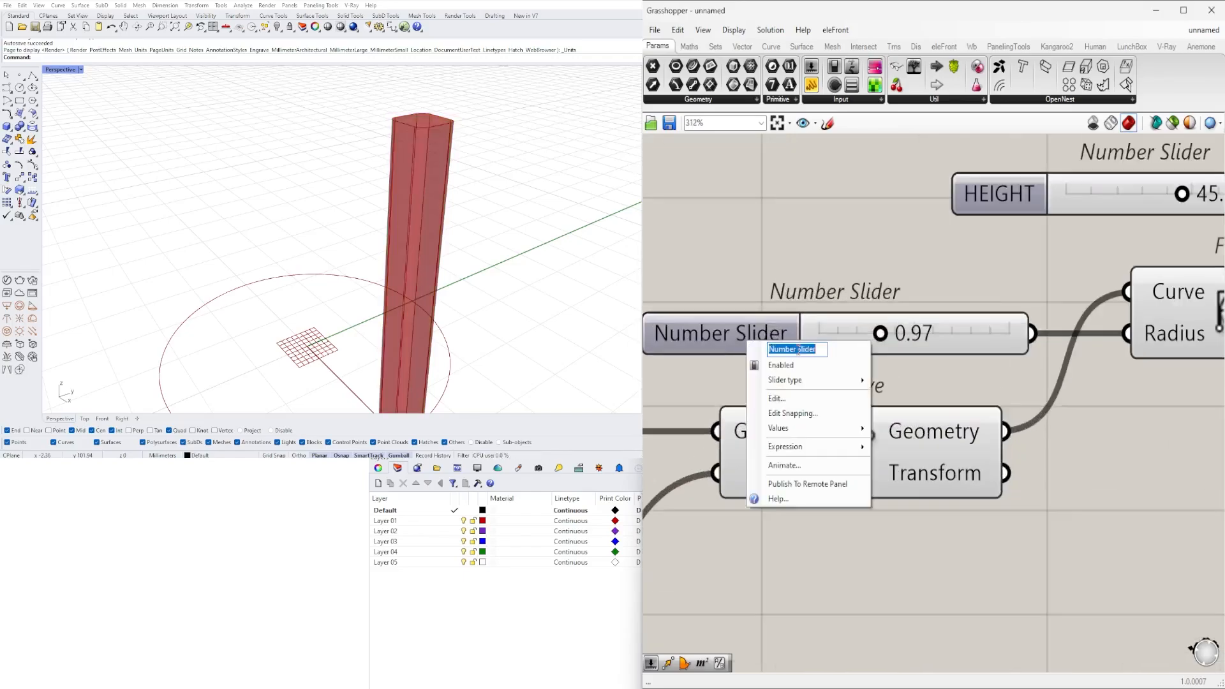
text(FIILLE)
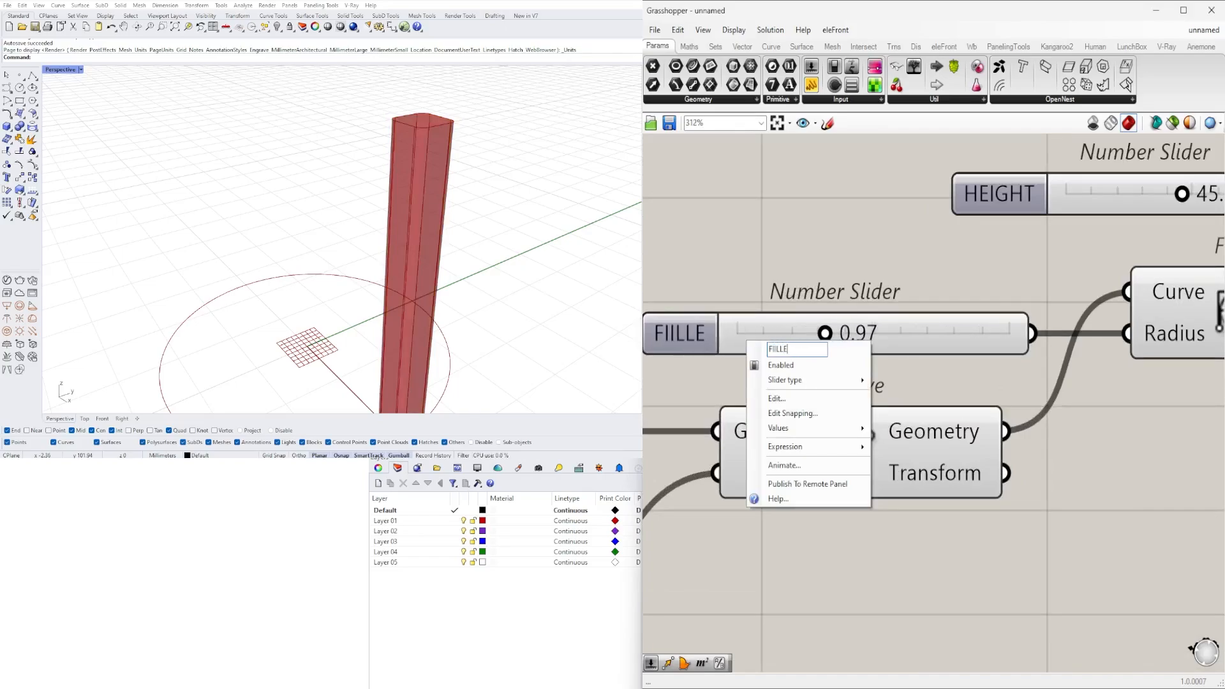
text(T 1)
key(Return)
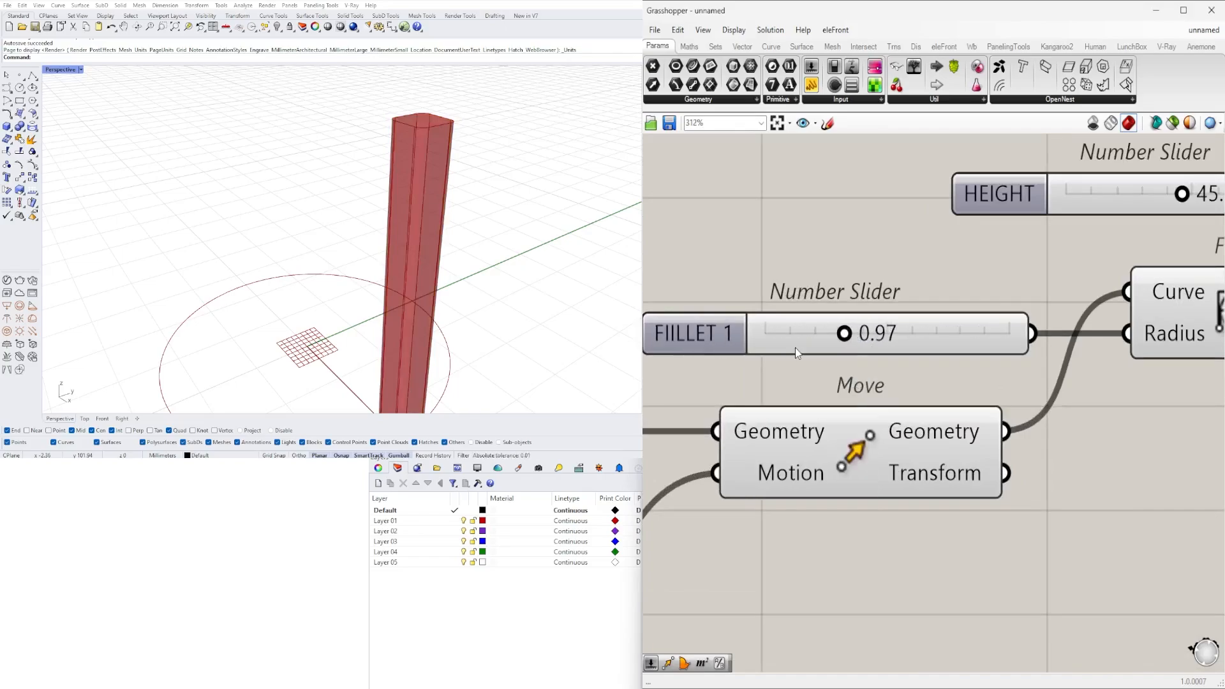
- Examine the extruded column above the circle's start point in the viewport and trace the components that feed Extrude
scroll(922, 384, down, 5)
right_drag(922, 384, 778, 381)
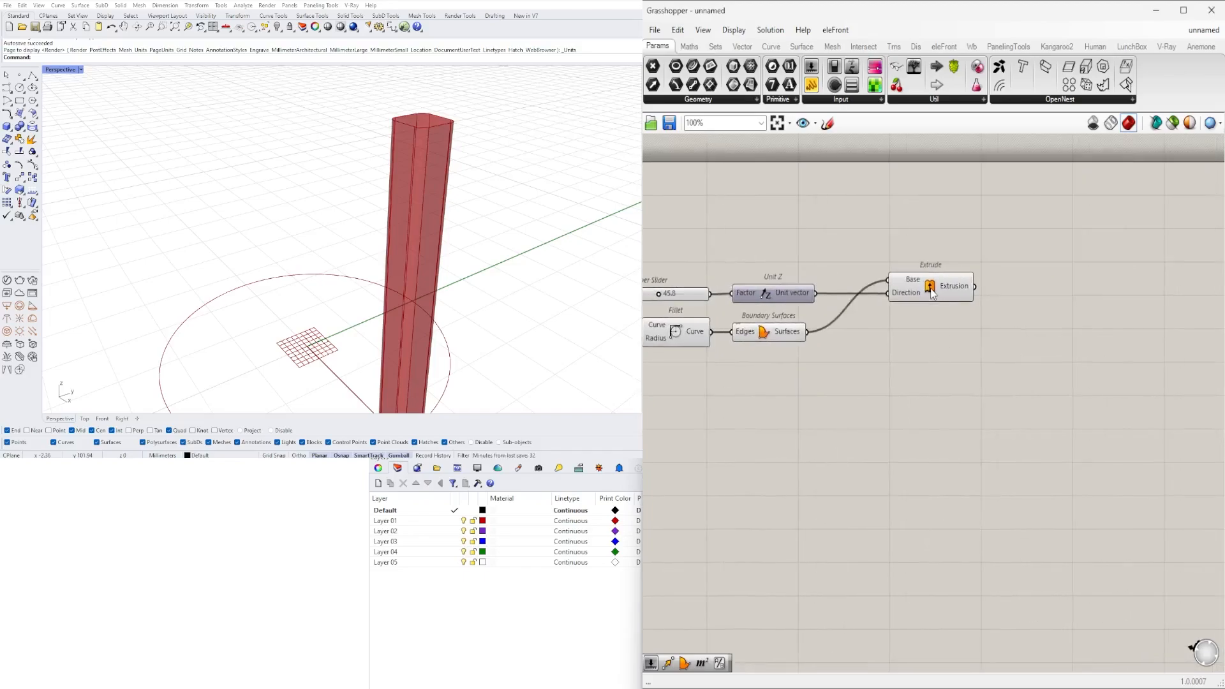
click(932, 288)
click(439, 680)
scroll(472, 227, down, 7)
scroll(449, 240, up, 3)
scroll(449, 241, up, 1)
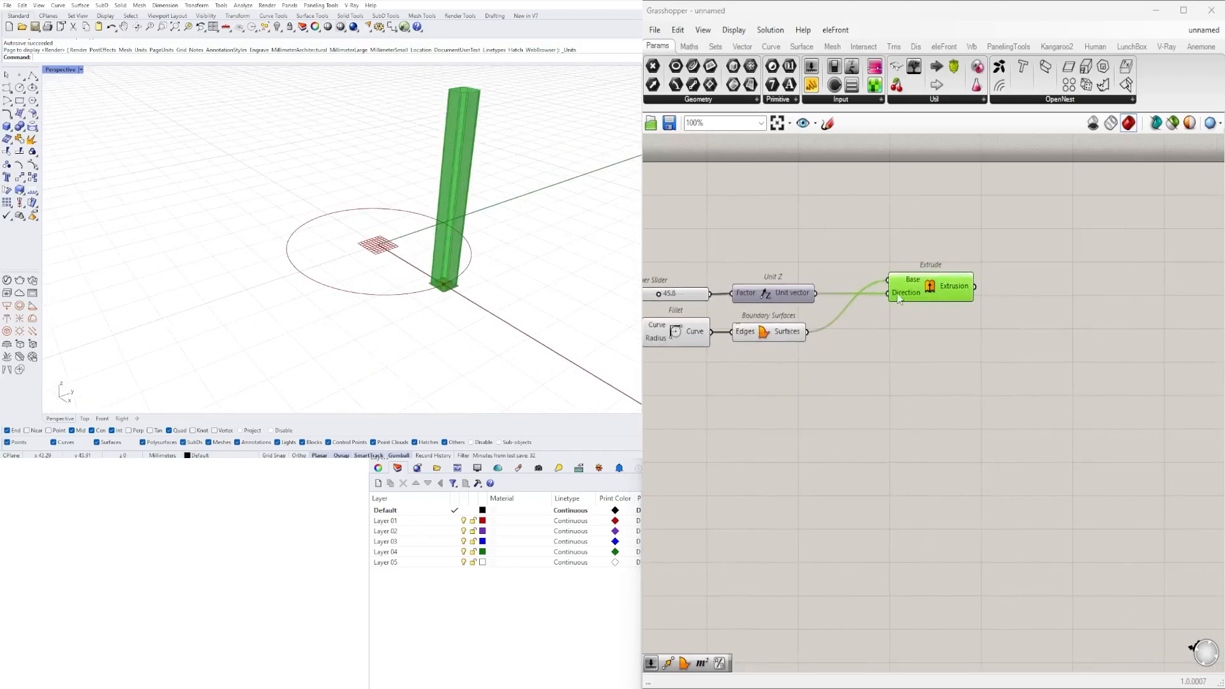
right_drag(898, 295, 1048, 432)
right_drag(770, 480, 998, 467)
click(605, 300)
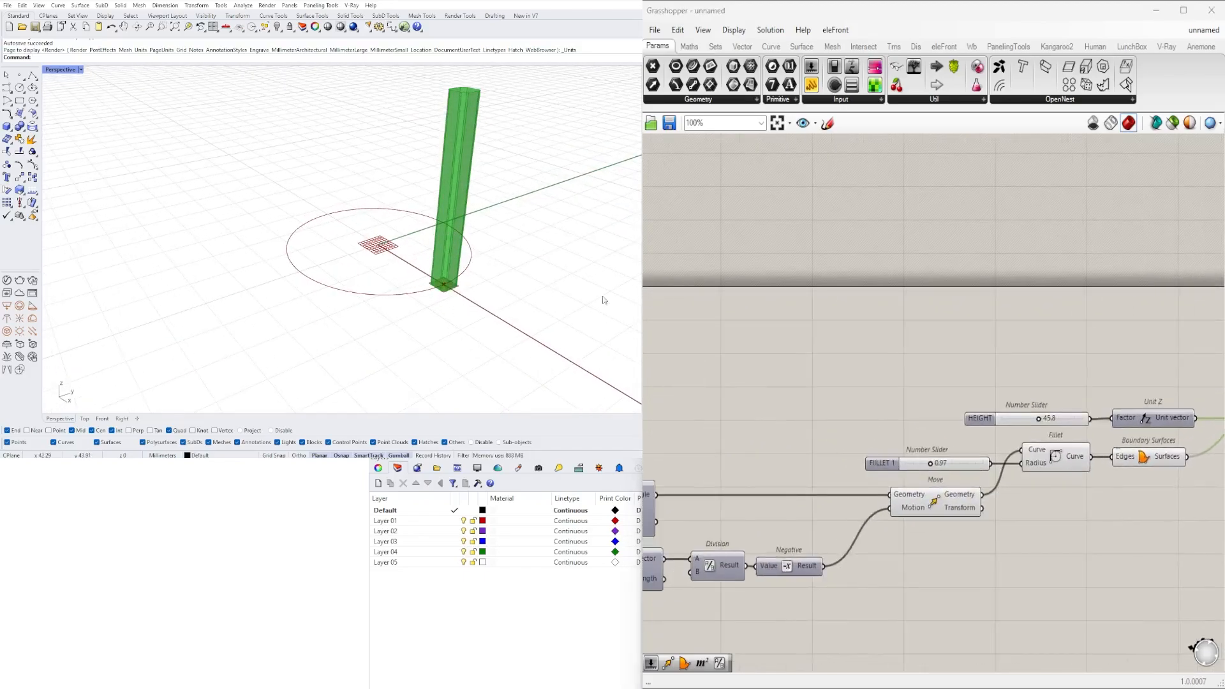
- Add a Move component above Extrude and connect Unit Z's Unit vector output to its Motion input
right_drag(1216, 333, 1168, 369)
double_click(1063, 404)
text(MOVE)
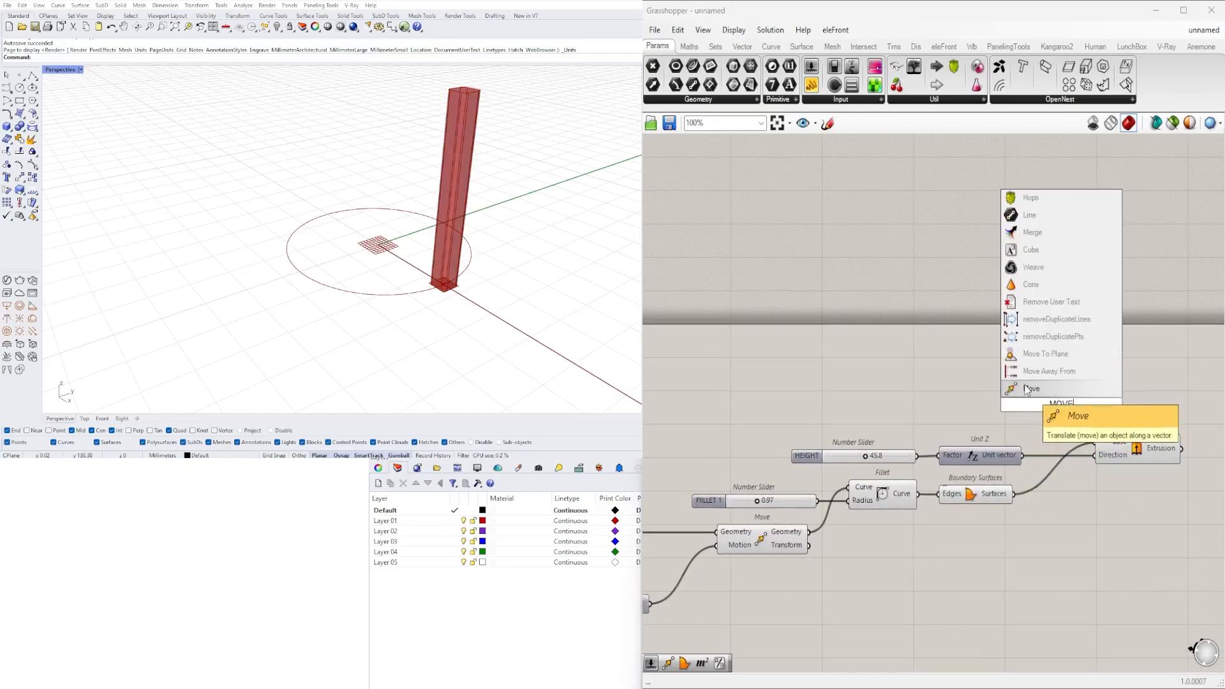
click(1030, 388)
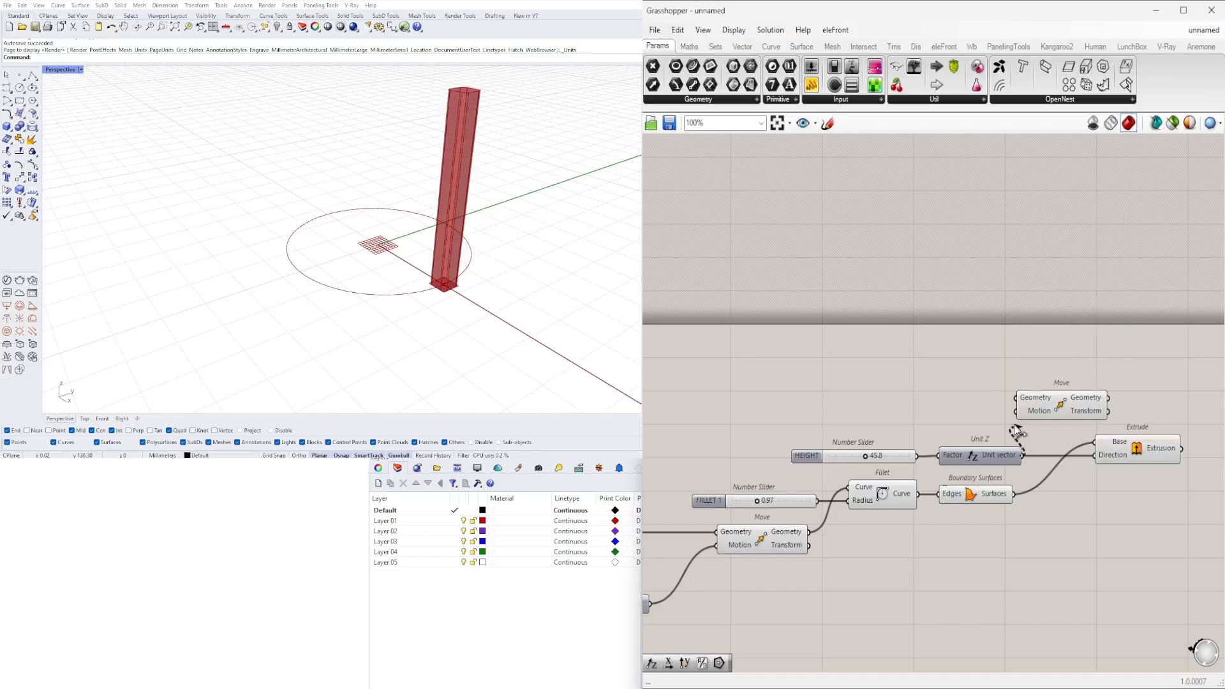
drag(1015, 431, 1111, 410)
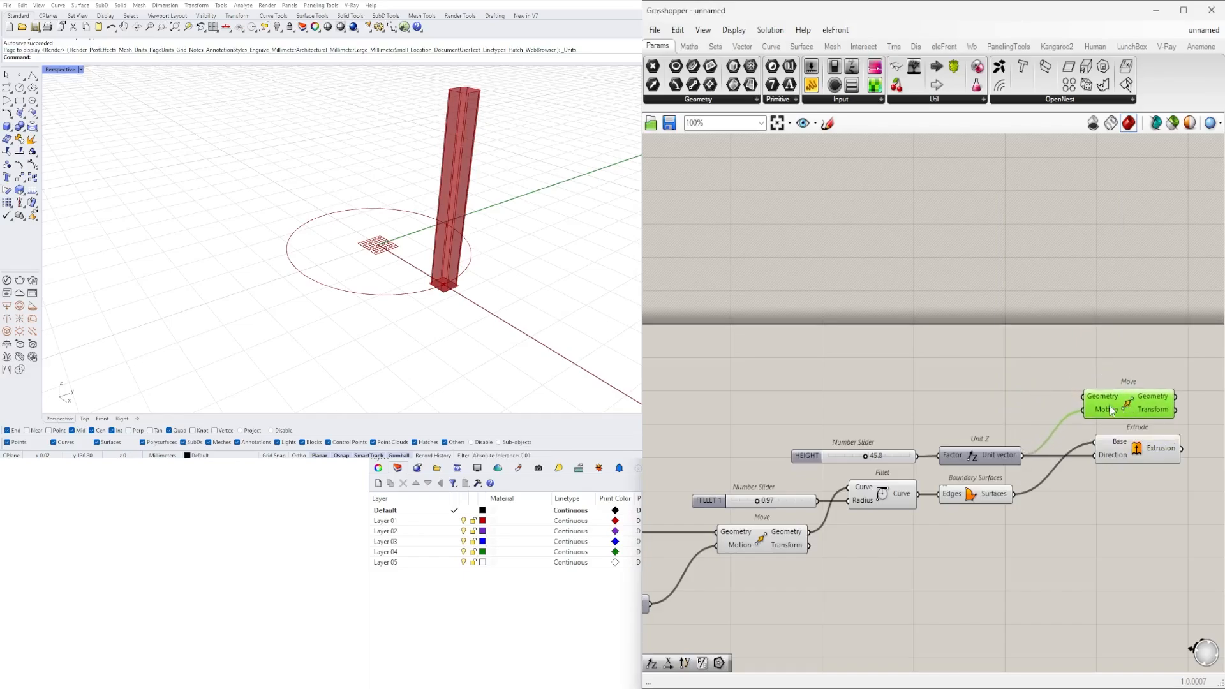
- Connect the Point parameter fed by End Points' Start output to the new Move's Geometry and align Move above Extrude
scroll(1112, 410, down, 3)
right_drag(935, 429, 1088, 395)
scroll(1085, 396, down, 2)
scroll(903, 422, up, 4)
click(956, 409)
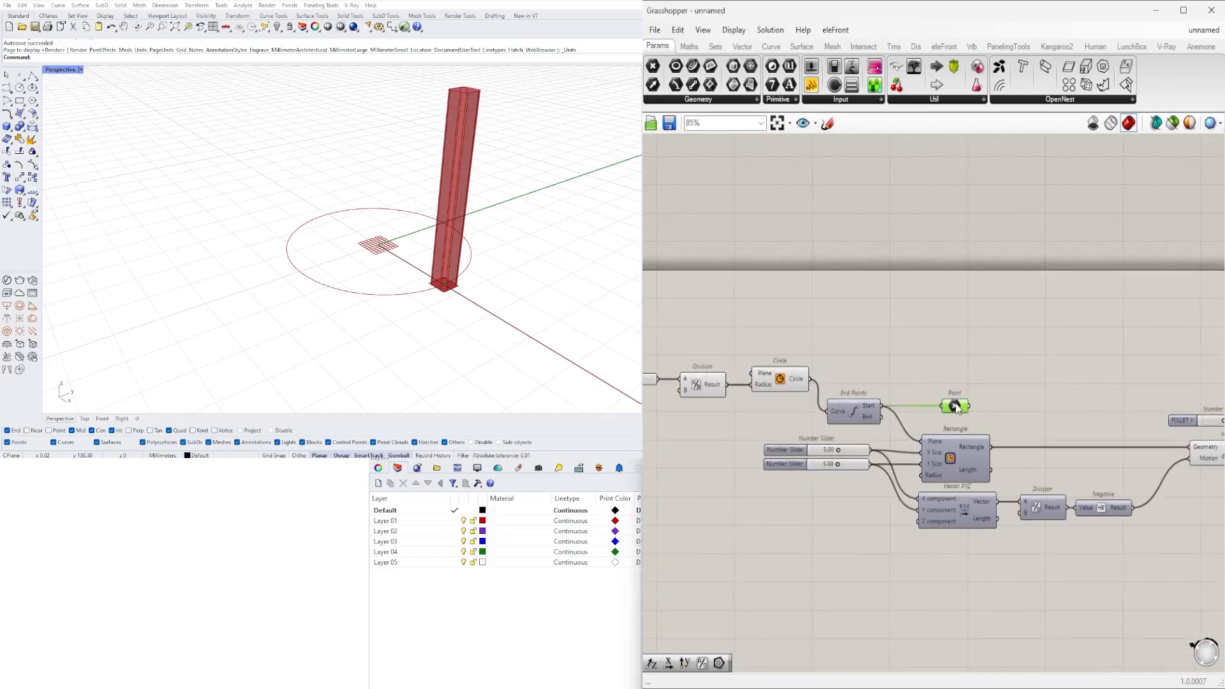
scroll(956, 408, down, 2)
right_drag(880, 412, 700, 427)
drag(690, 418, 1074, 369)
scroll(1085, 384, up, 2)
click(1005, 375)
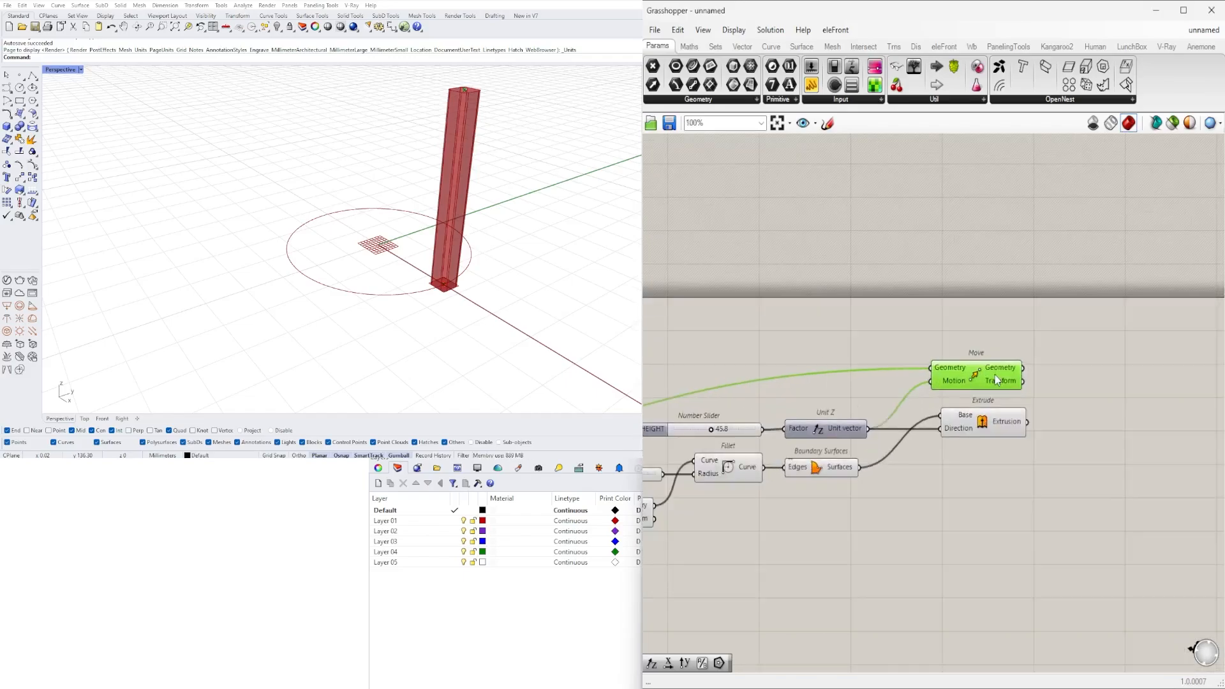
click(891, 341)
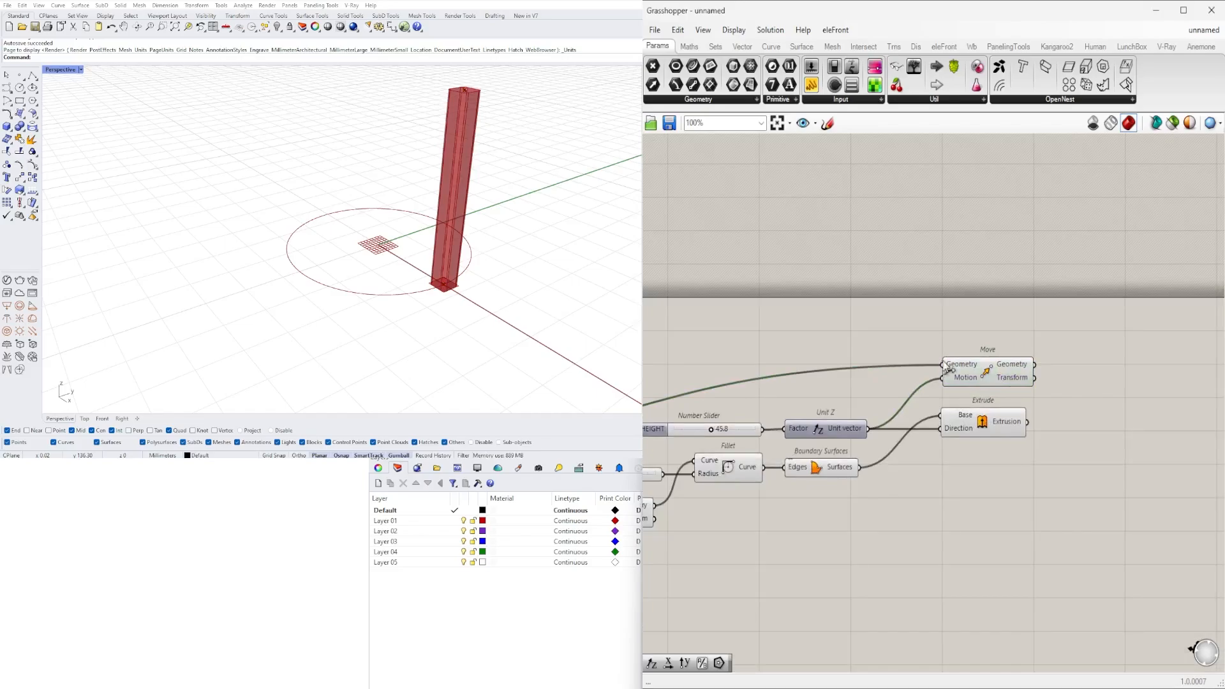
drag(972, 376, 970, 363)
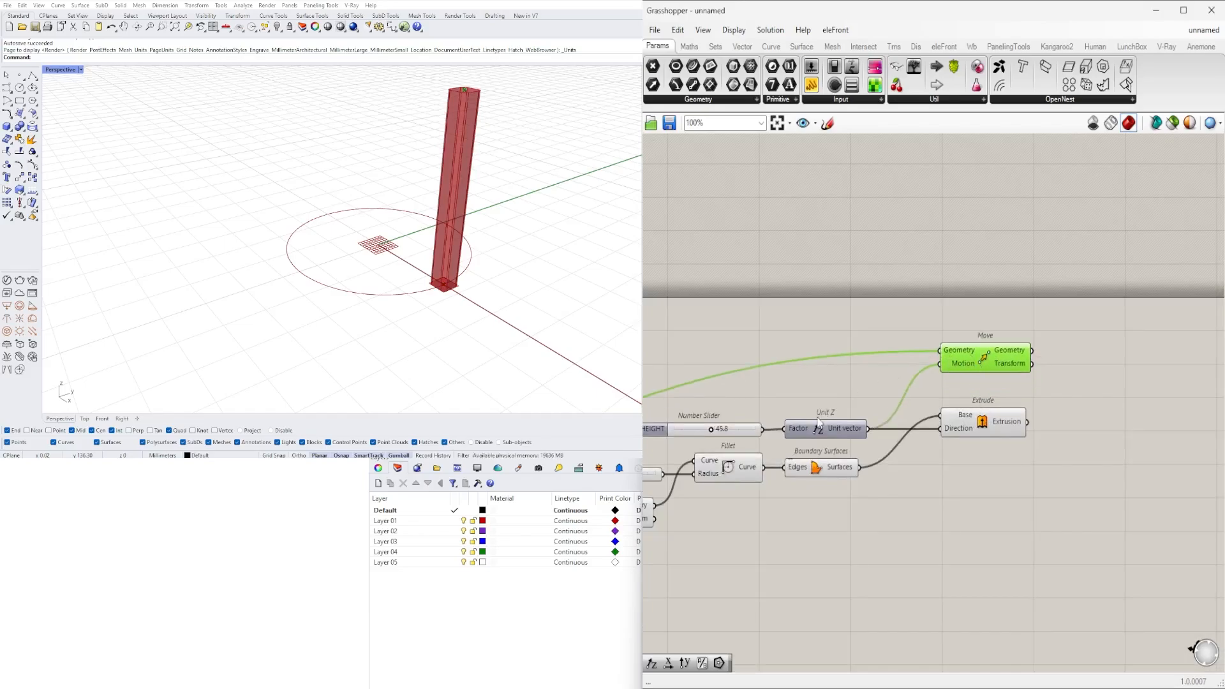
- Add a Line component that creates a line between two points near the new Move component
scroll(818, 423, down, 4)
click(780, 422)
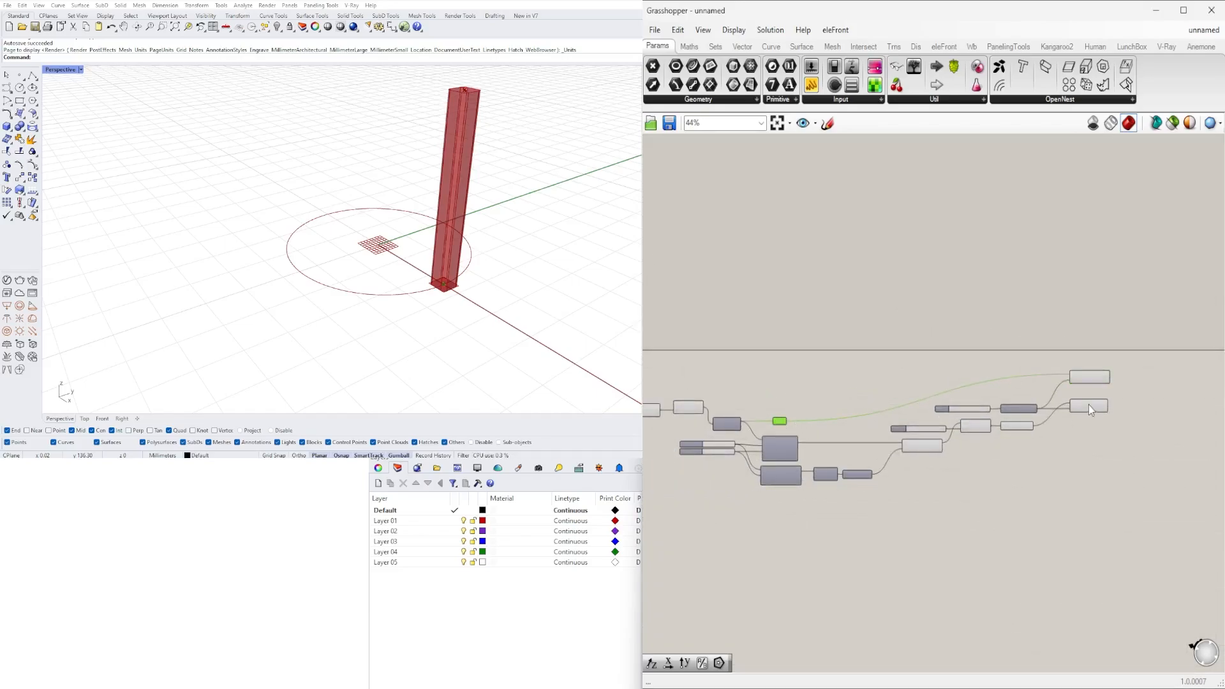
scroll(1085, 376, up, 4)
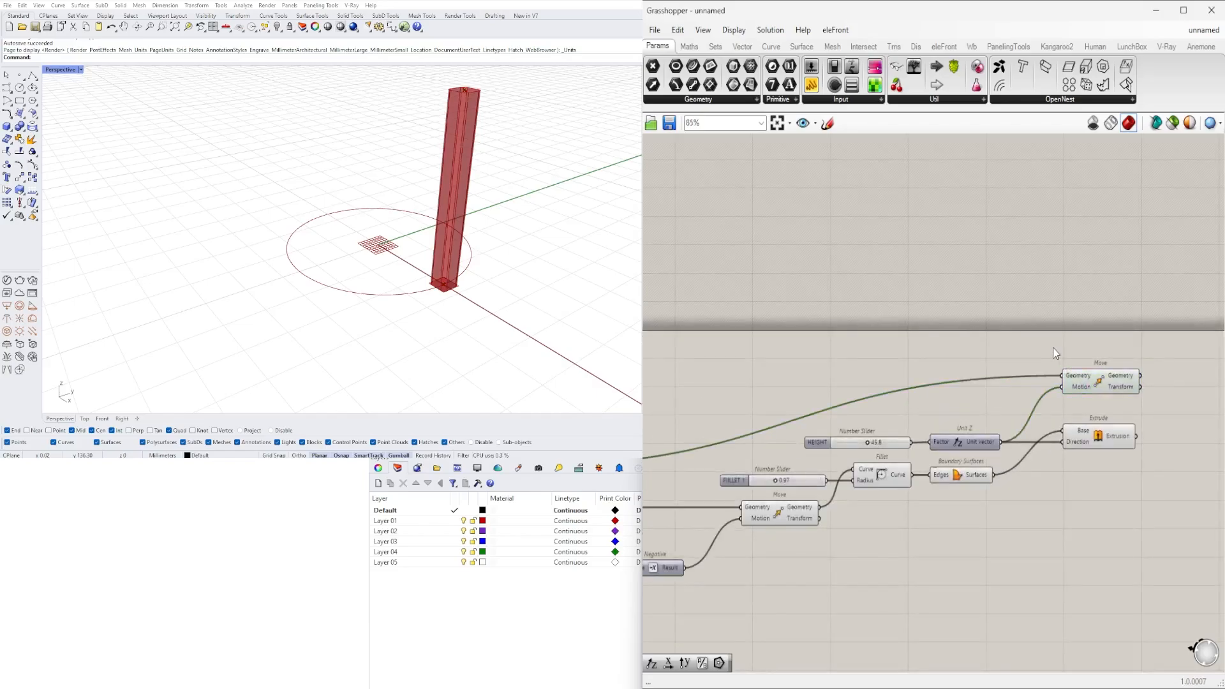
double_click(1054, 353)
text(line)
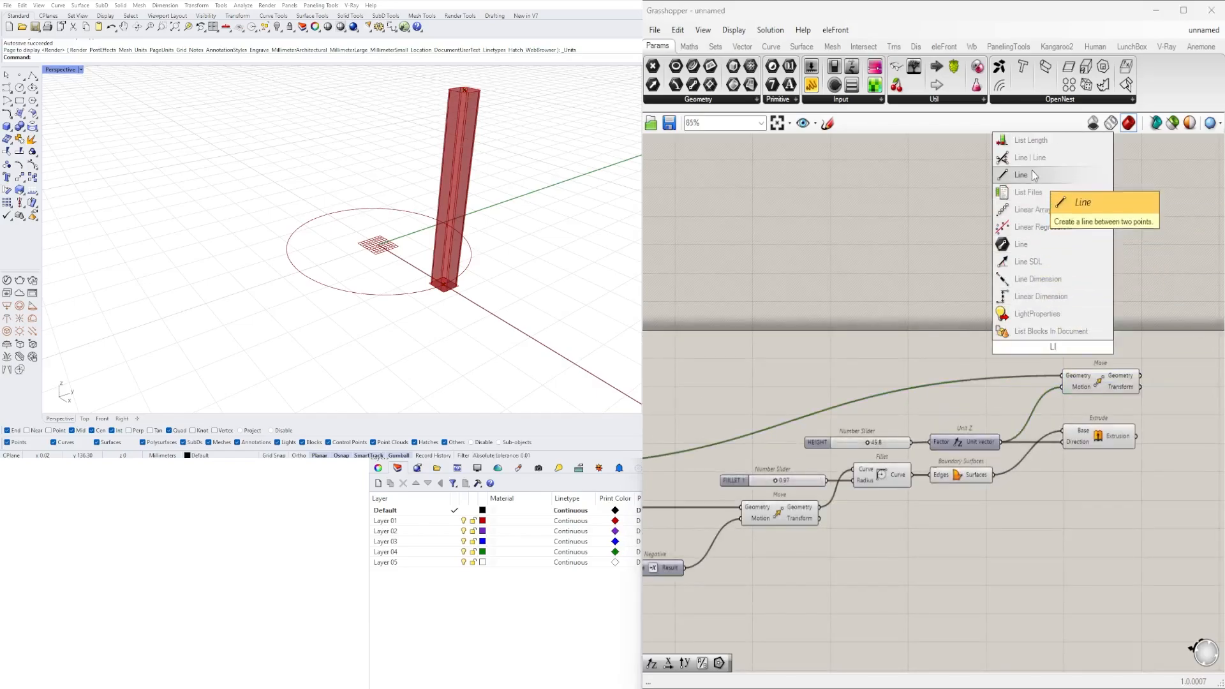
click(1033, 172)
- Connect the Point parameter to Line's Start Point and the new Move's Geometry output to its End Point
scroll(938, 325, down, 2)
right_drag(810, 402, 879, 399)
drag(705, 424, 1070, 334)
right_drag(1147, 360, 955, 363)
drag(906, 343, 1076, 399)
scroll(993, 376, up, 3)
- Set the wire display of Line's Start Point and End Point inputs to Hidden and align Line beside Move
right_click(1035, 394)
mouse_move(1108, 435)
click(1174, 464)
click(1142, 455)
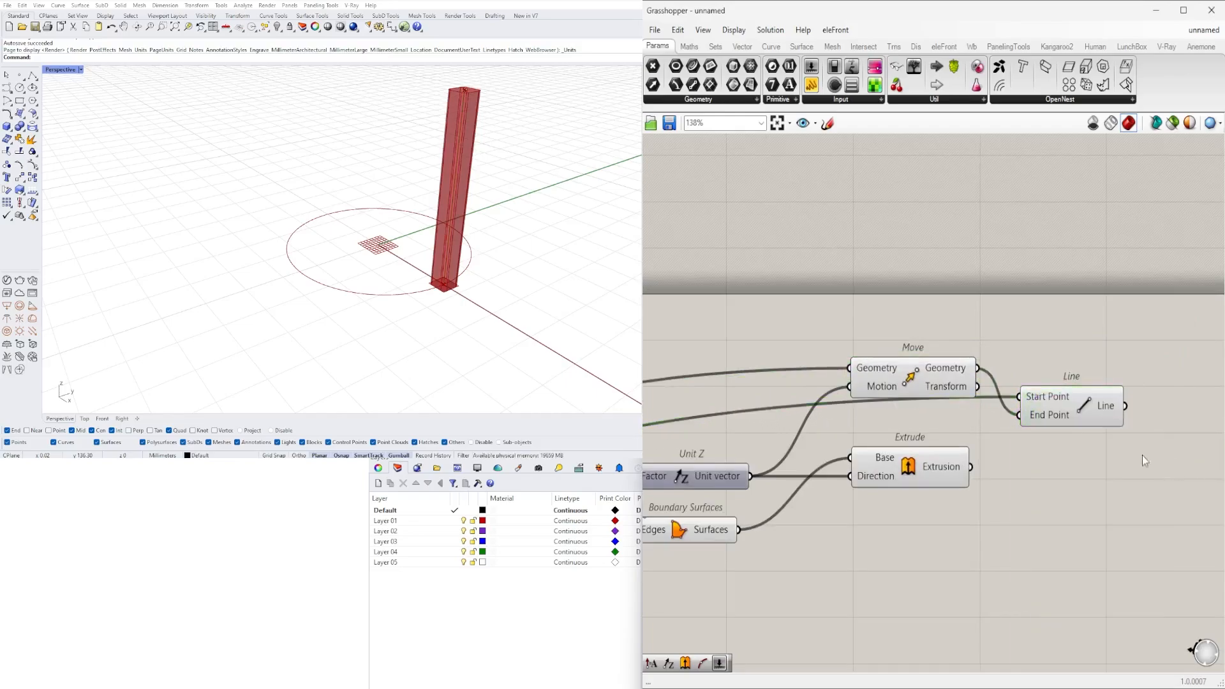
right_click(1042, 419)
mouse_move(1085, 458)
click(1185, 492)
right_click(1050, 404)
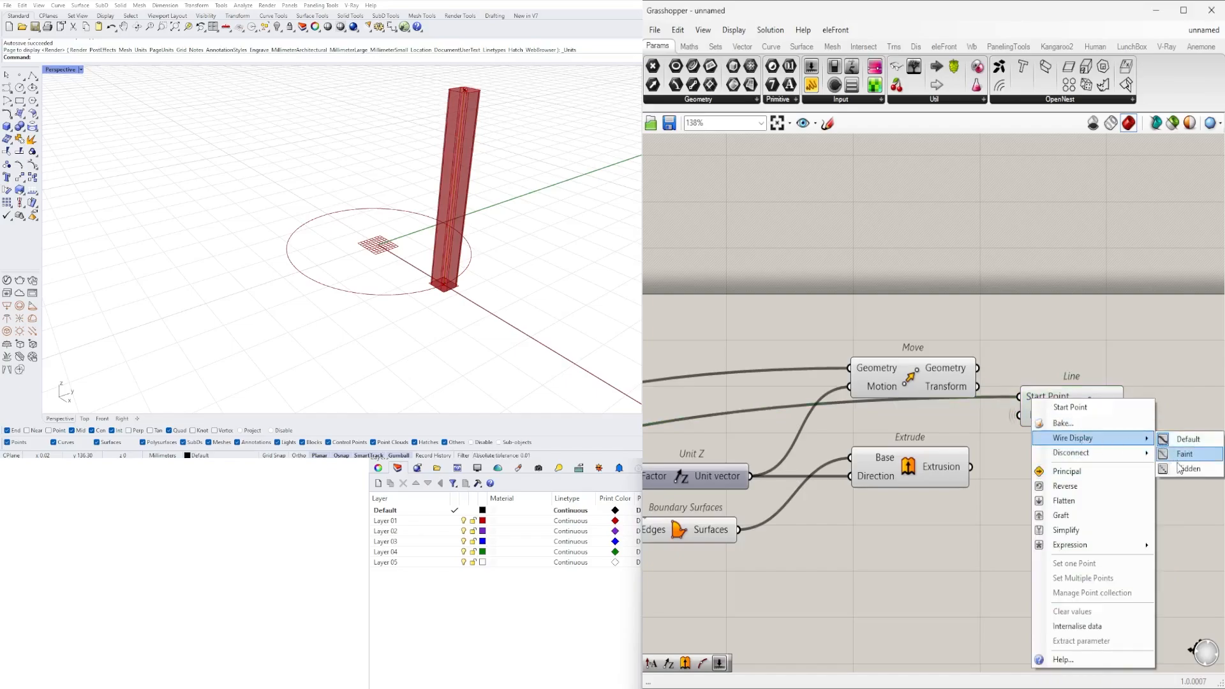
click(1179, 471)
mouse_move(1068, 399)
mouse_down()
mouse_move(1039, 370)
mouse_move(1066, 387)
mouse_up()
click(1081, 424)
scroll(1060, 402, down, 5)
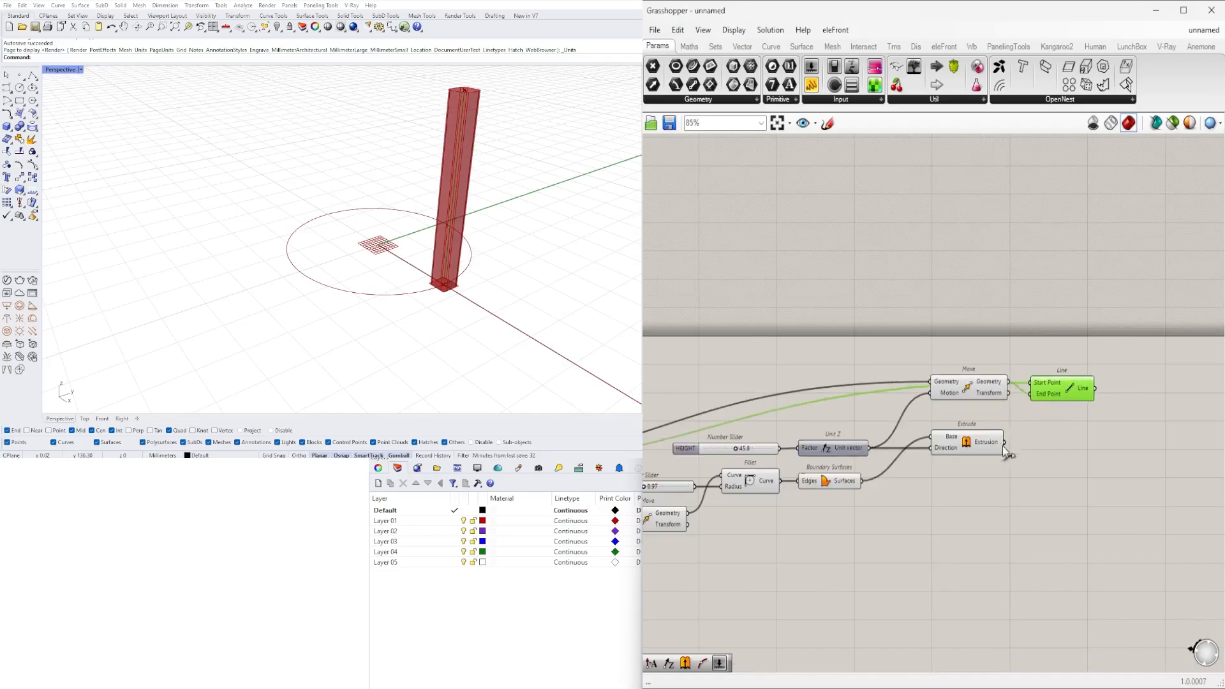
click(969, 430)
scroll(1075, 434, up, 2)
double_click(1084, 453)
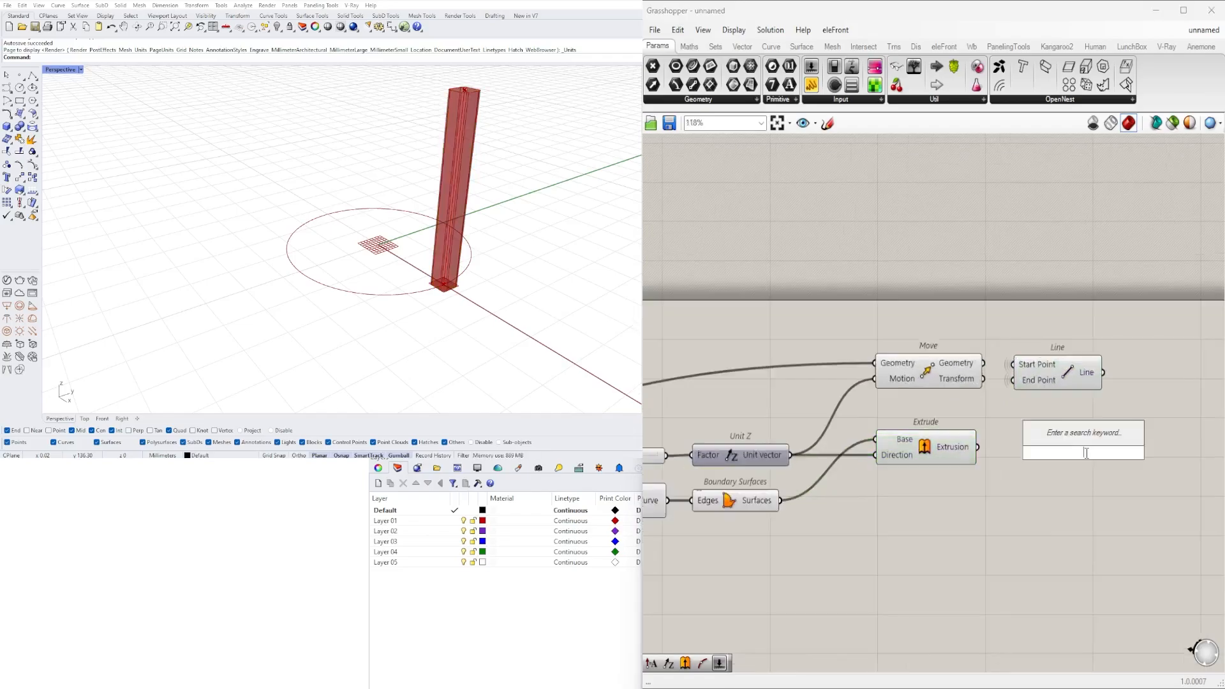
text(TW)
text(T)
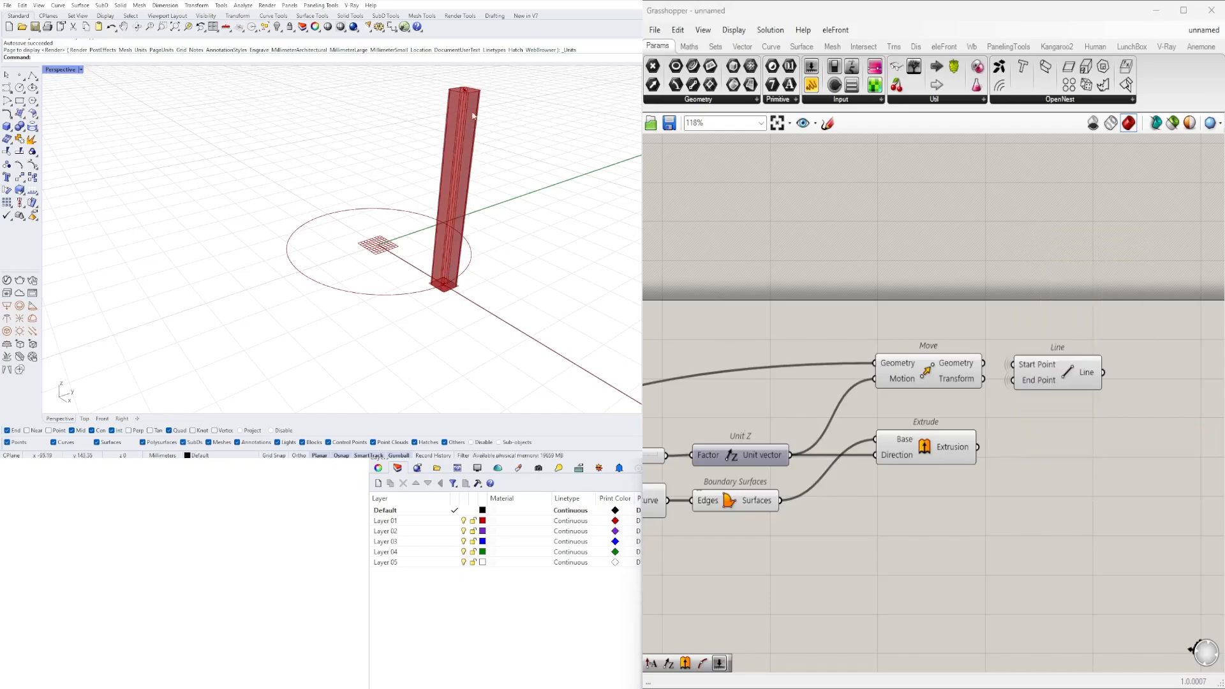
double_click(1064, 451)
click(1073, 372)
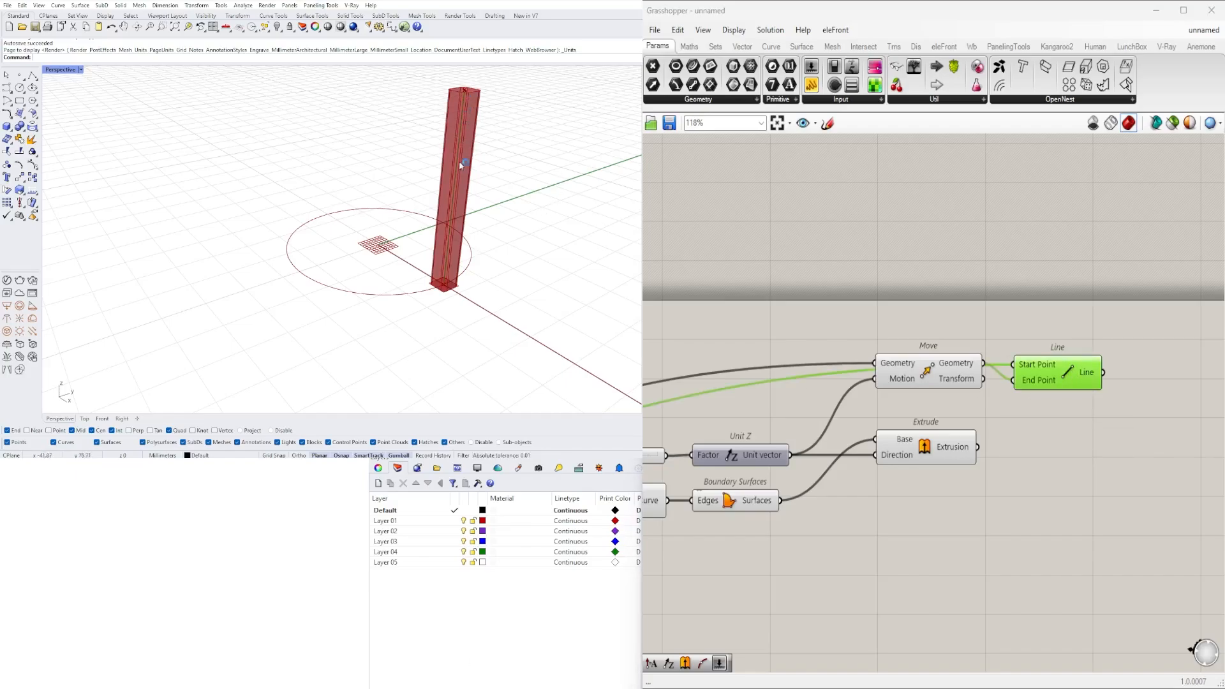
- Add a Twist component and place it with some space after Line and Extrude
double_click(1053, 459)
text(TWIS)
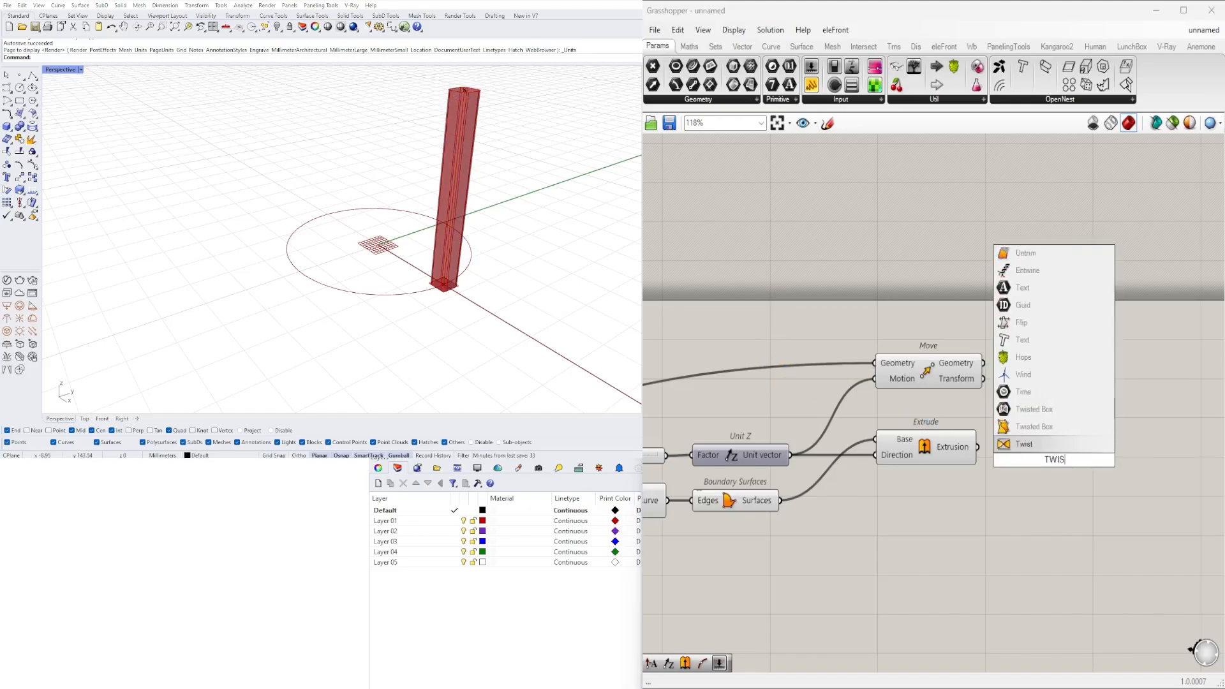
click(1025, 445)
scroll(991, 389, down, 2)
scroll(992, 389, up, 2)
drag(992, 390, 1164, 406)
right_drag(1012, 384, 864, 384)
click(864, 384)
- Connect Extrude's Extrusion output to Twist's Geometry and Line's output to Twist's Axis
click(752, 369)
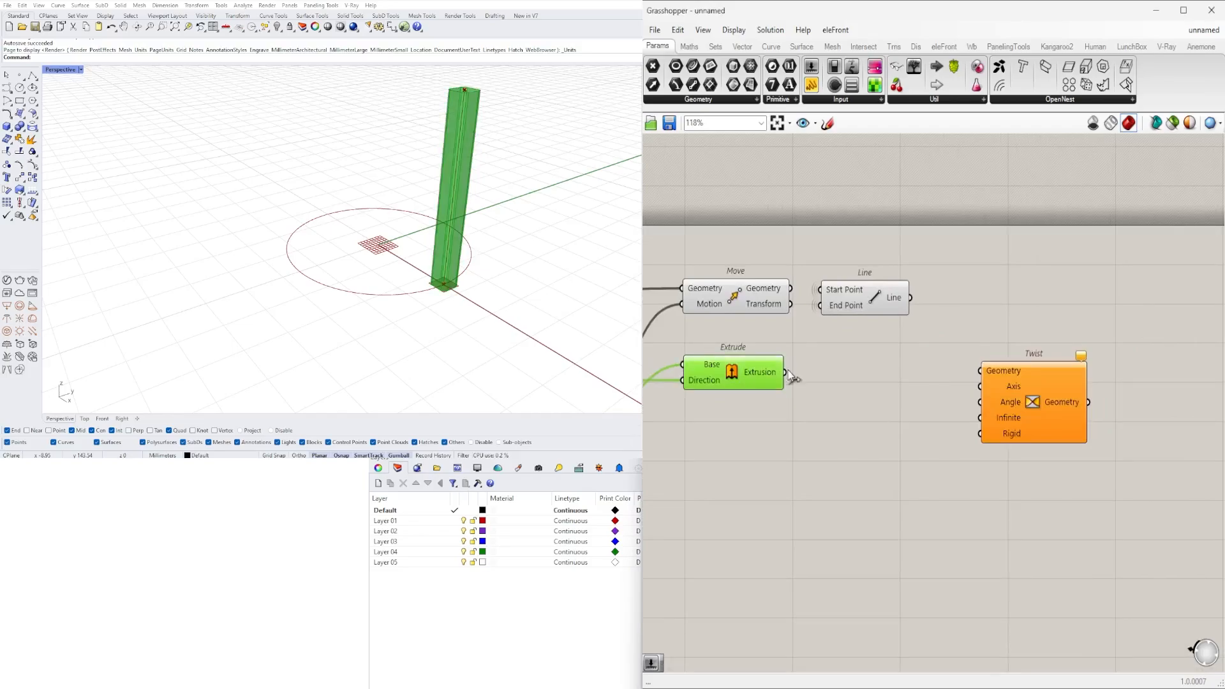
drag(785, 373, 1059, 390)
click(875, 307)
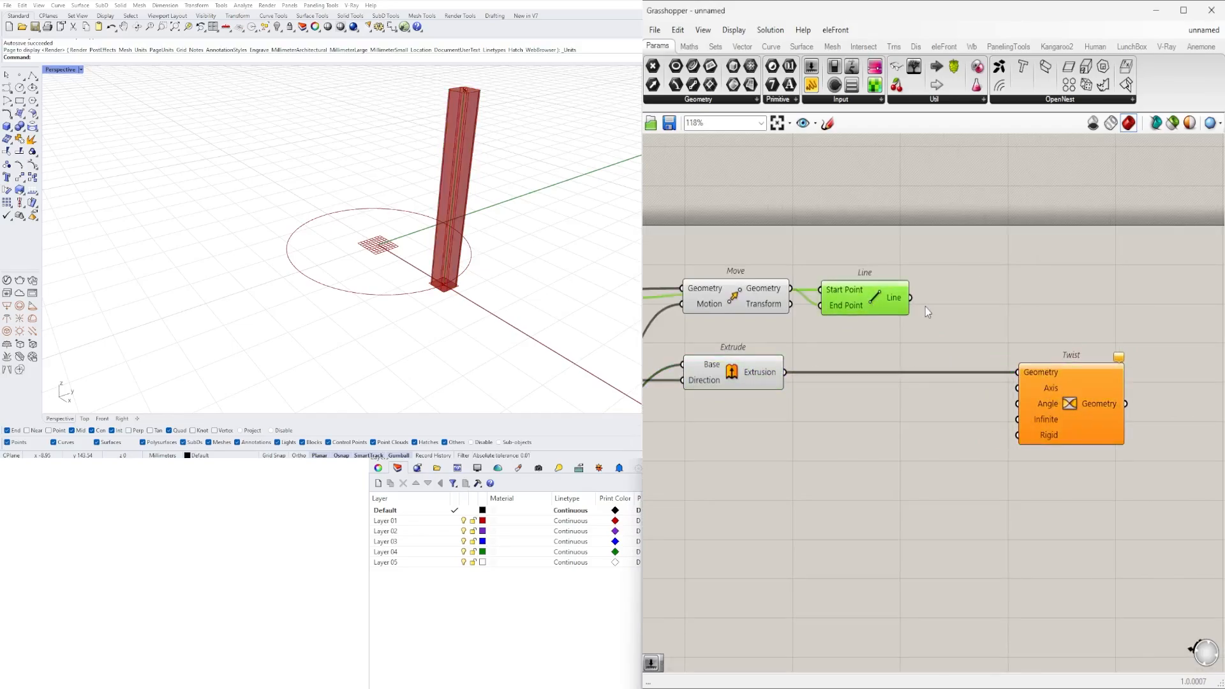
drag(902, 292, 1018, 387)
key(ctrl+z)
click(944, 296)
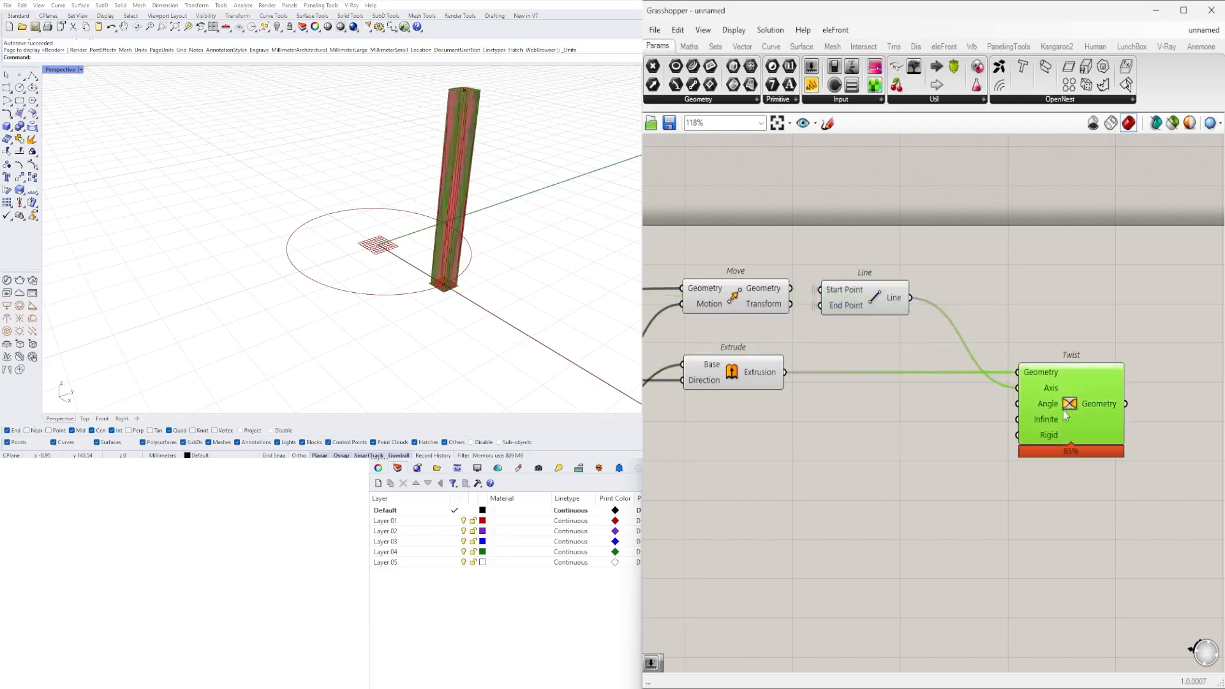
- Switch Twist's Angle input to degrees and feed it from a new number slider at 45
scroll(1014, 430, up, 2)
right_click(1042, 412)
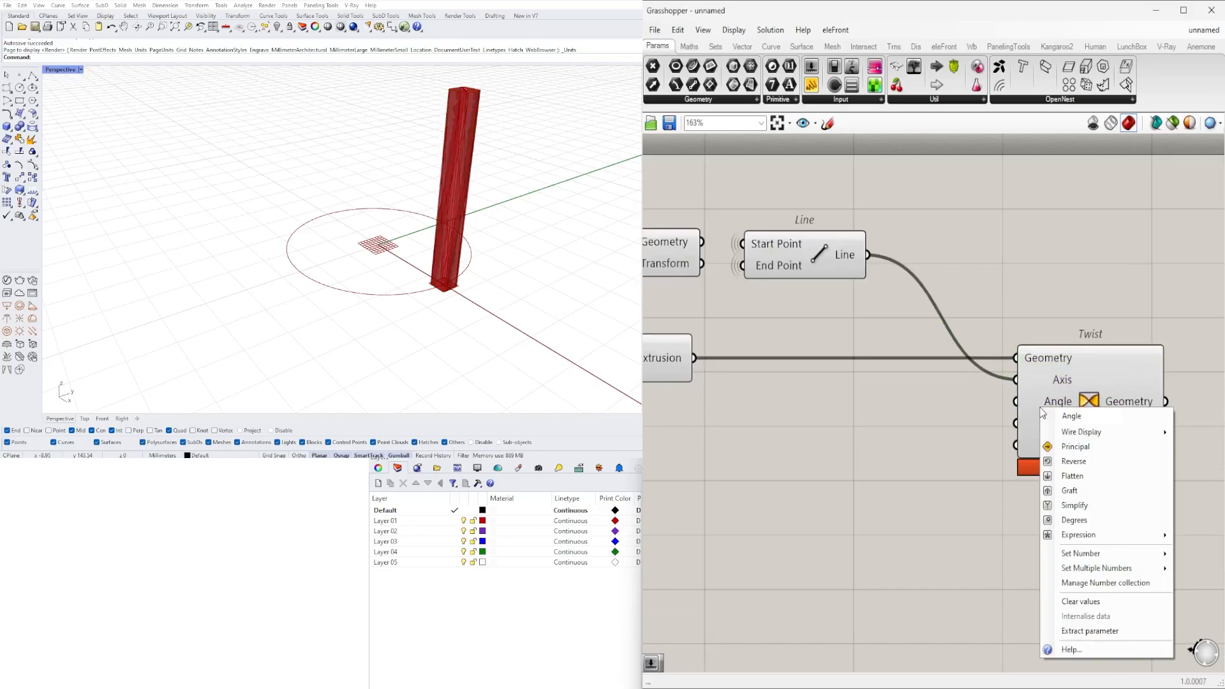
click(1076, 520)
double_click(852, 451)
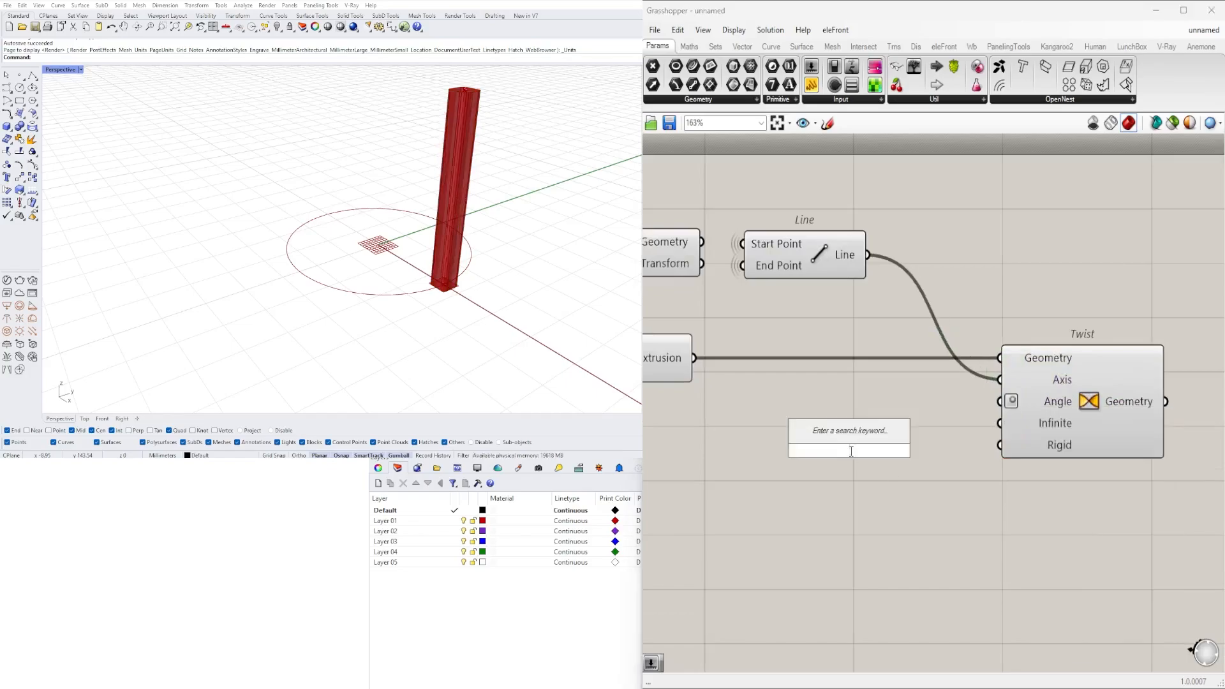
text(45)
key(Return)
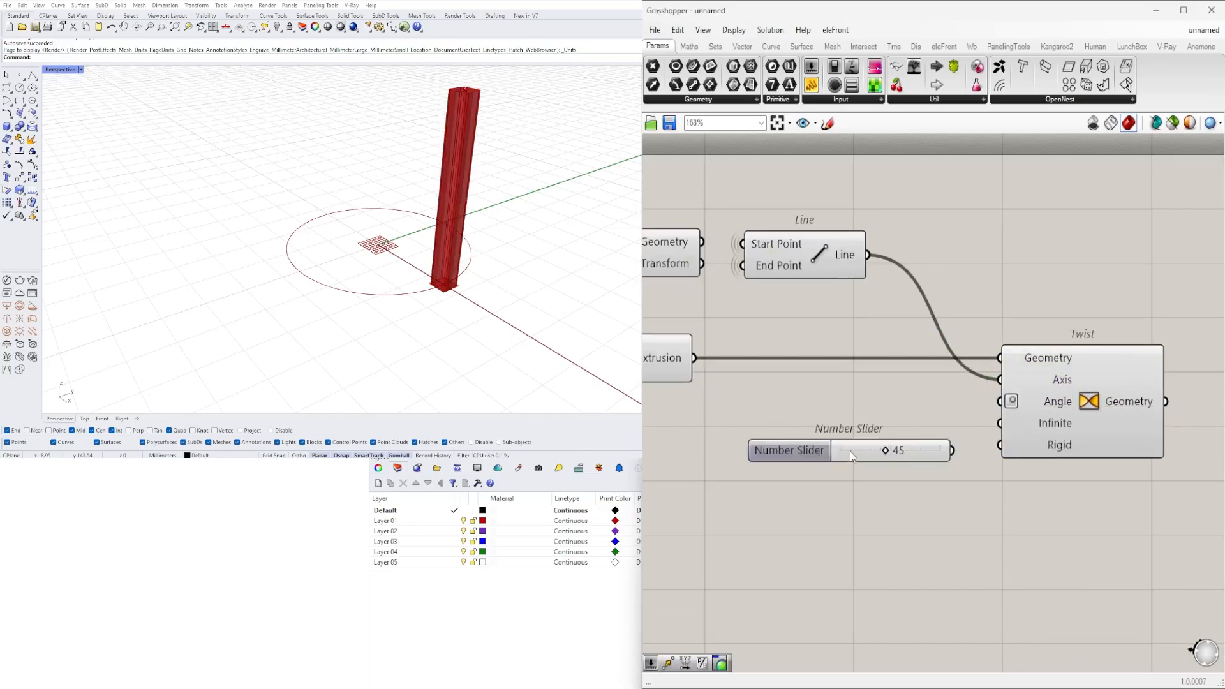
drag(953, 451, 999, 404)
drag(934, 443, 933, 402)
scroll(933, 408, down, 3)
click(1028, 409)
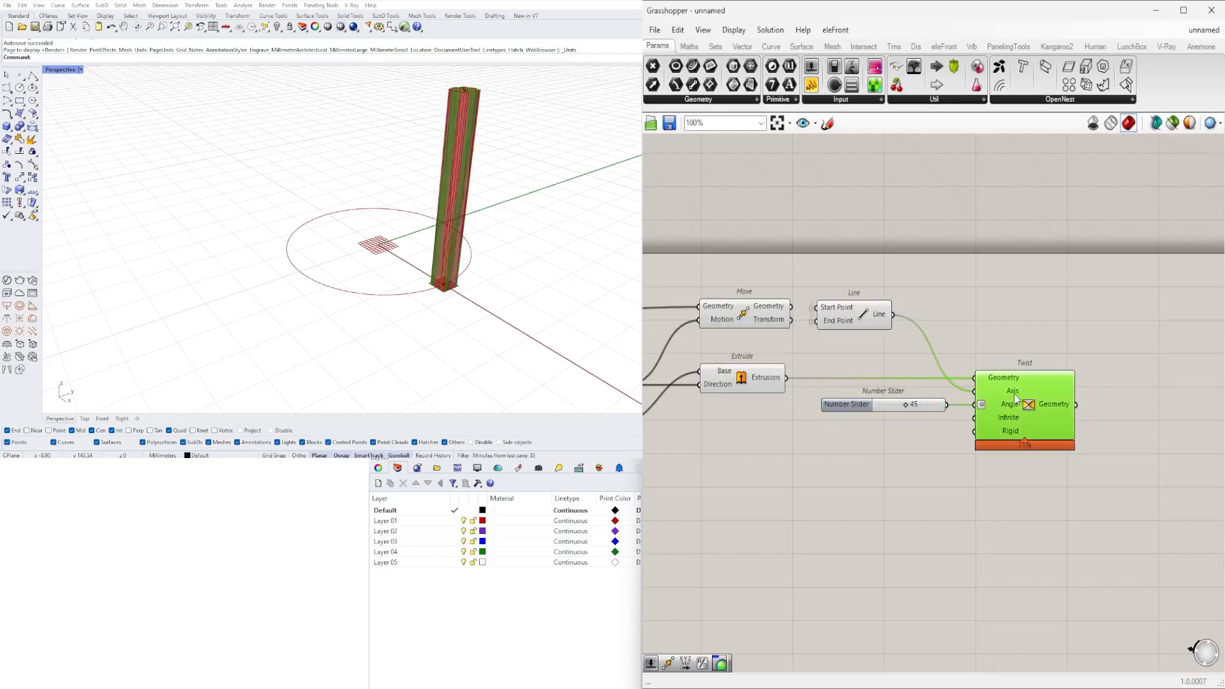
- Turn off the preview of Extrude and the selected components before it
right_drag(838, 430, 1018, 427)
scroll(1017, 427, down, 2)
drag(988, 476, 696, 380)
key(space)
click(765, 336)
scroll(965, 351, up, 4)
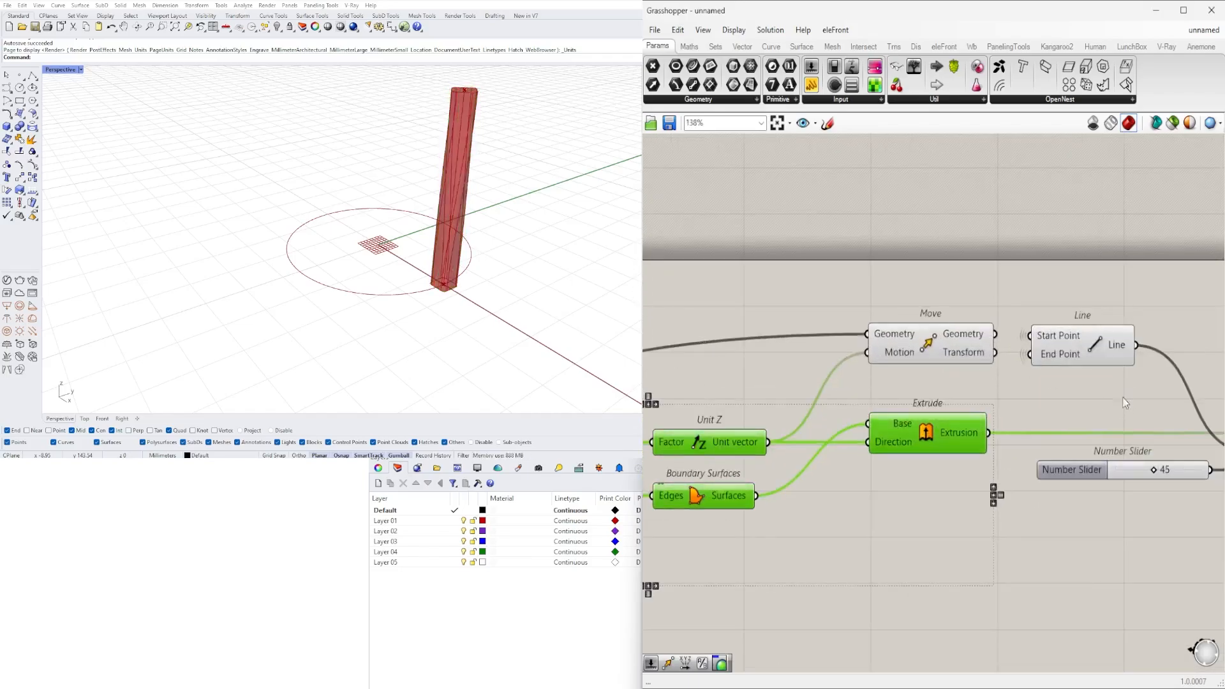
- Turn off the preview of the upper Move component and Line
drag(1125, 398, 877, 307)
scroll(960, 294, up, 1)
middle_click(960, 293)
click(999, 250)
right_drag(1084, 280, 969, 245)
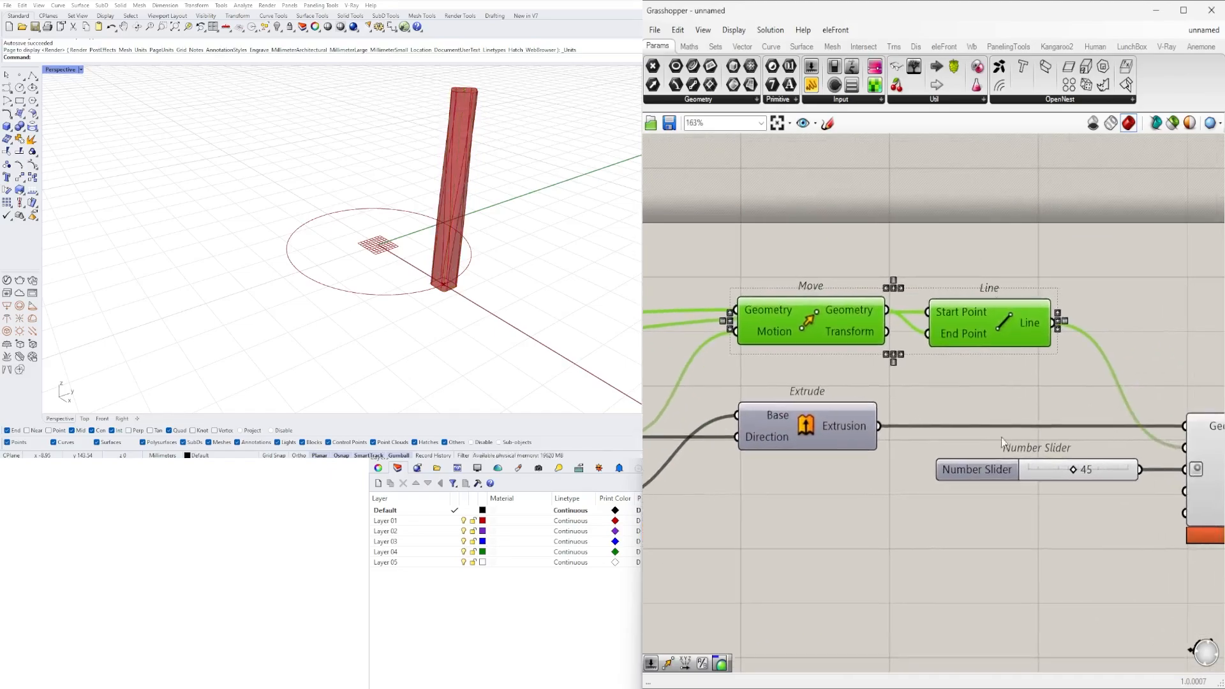
click(1005, 373)
- Set the Twist angle slider to 74
scroll(1078, 470, up, 4)
scroll(1076, 480, up, 4)
drag(1059, 458, 1174, 458)
scroll(1174, 459, down, 2)
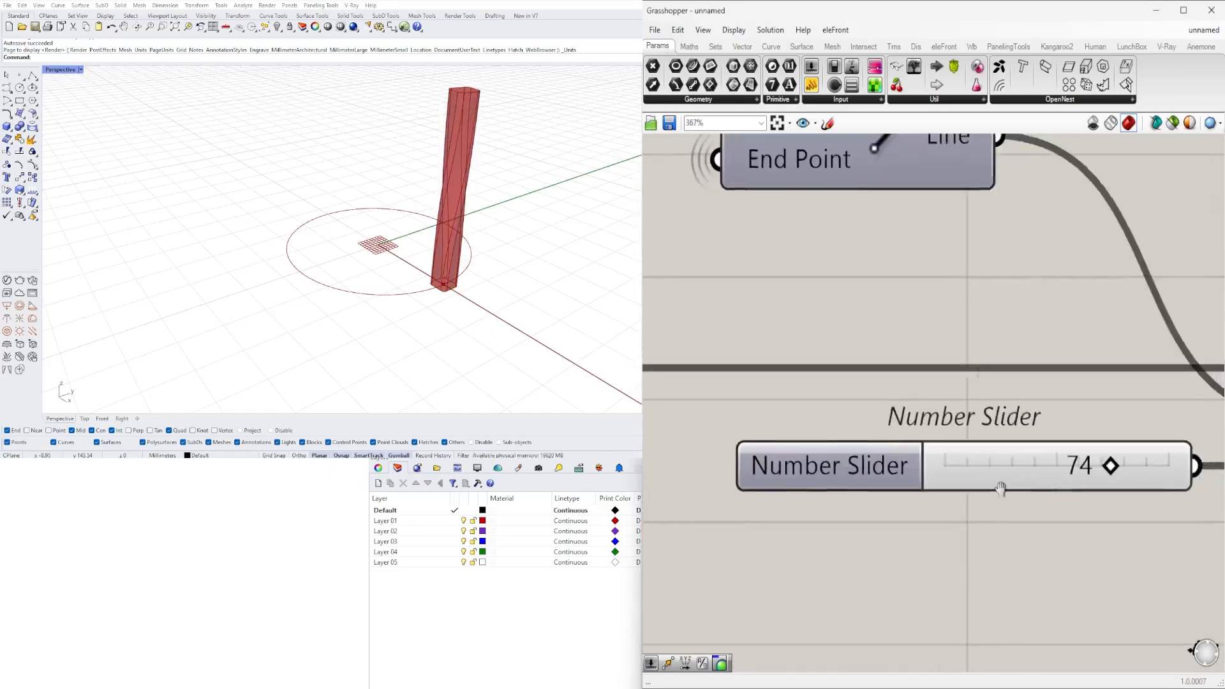
- Replace the Twist angle slider with a new number slider ranging from 0 to 360 at 180, wired into Twist's Angle input
scroll(794, 484, up, 2)
scroll(795, 484, down, 2)
click(887, 468)
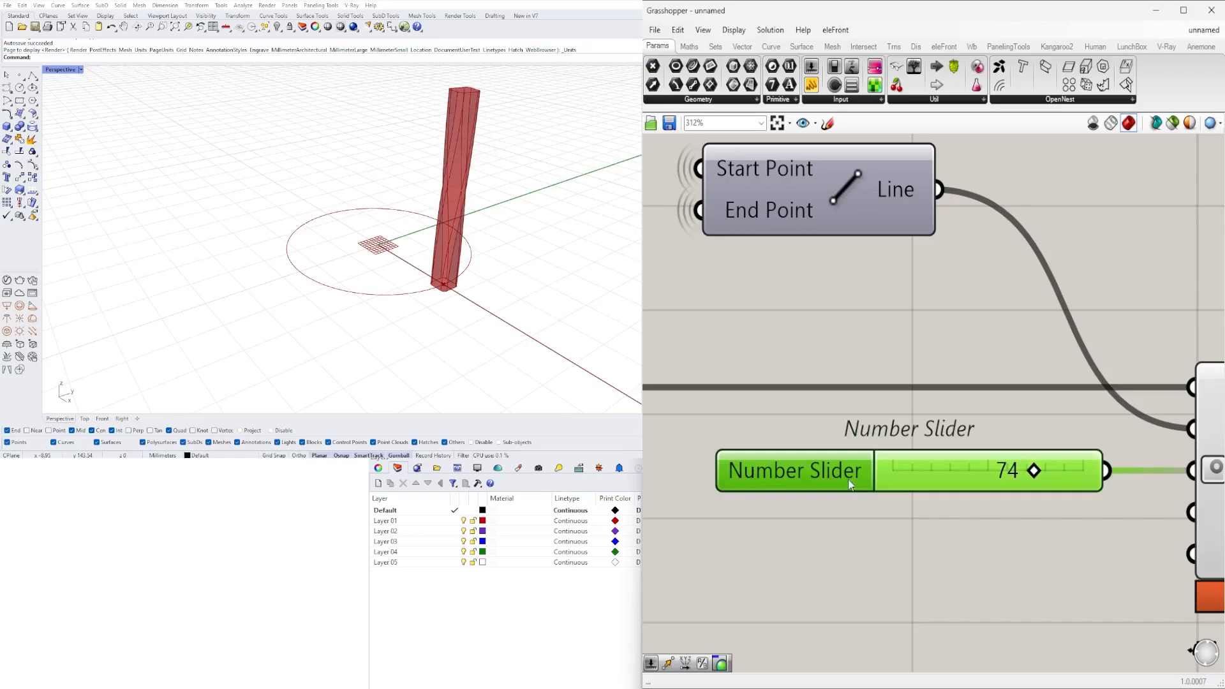
double_click(893, 557)
text(0<180)
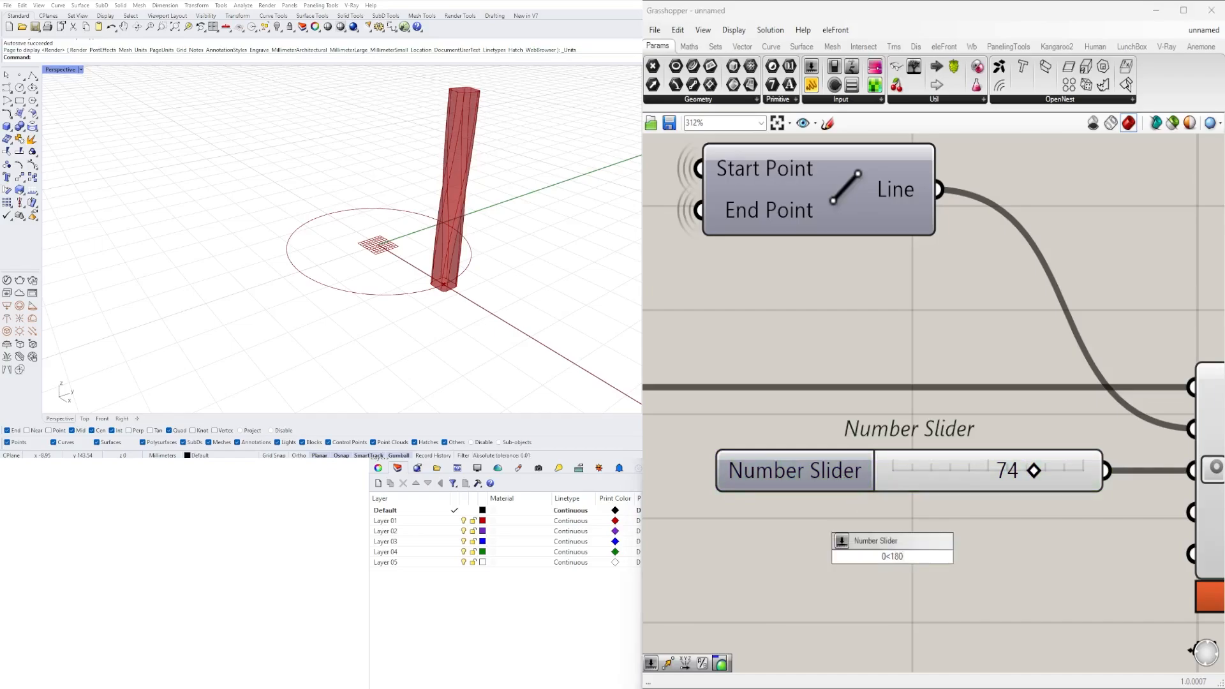
text(<360)
key(Return)
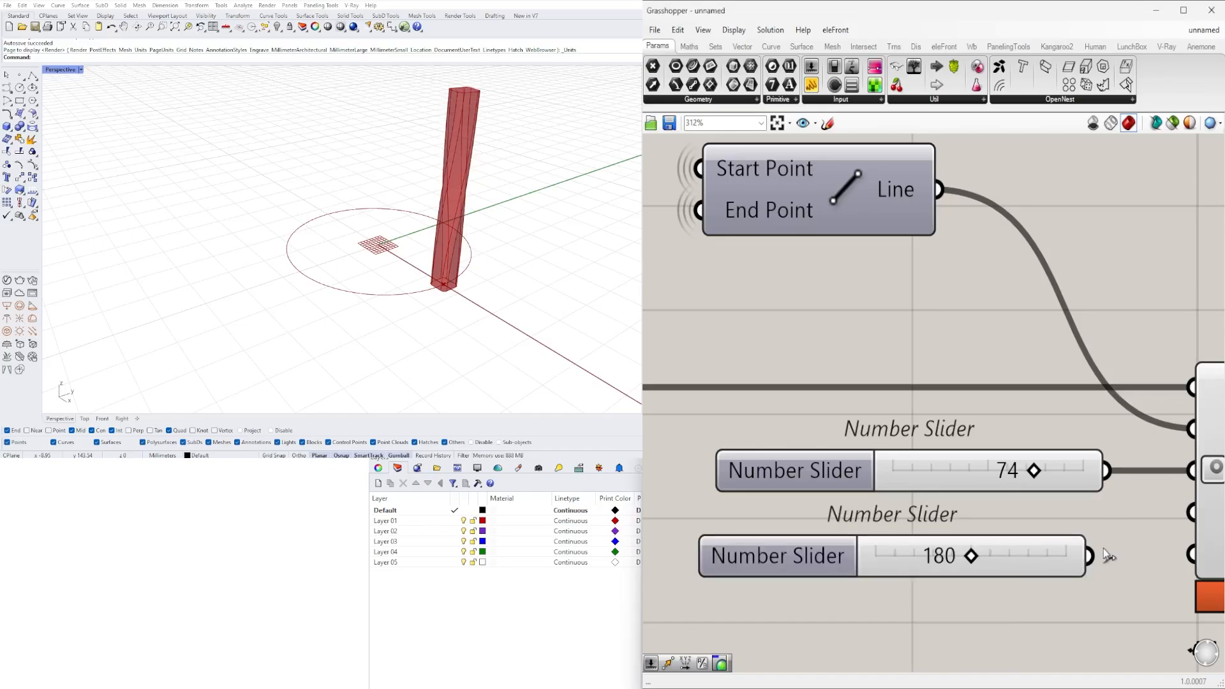
drag(1090, 556, 1191, 471)
drag(1045, 502, 1026, 428)
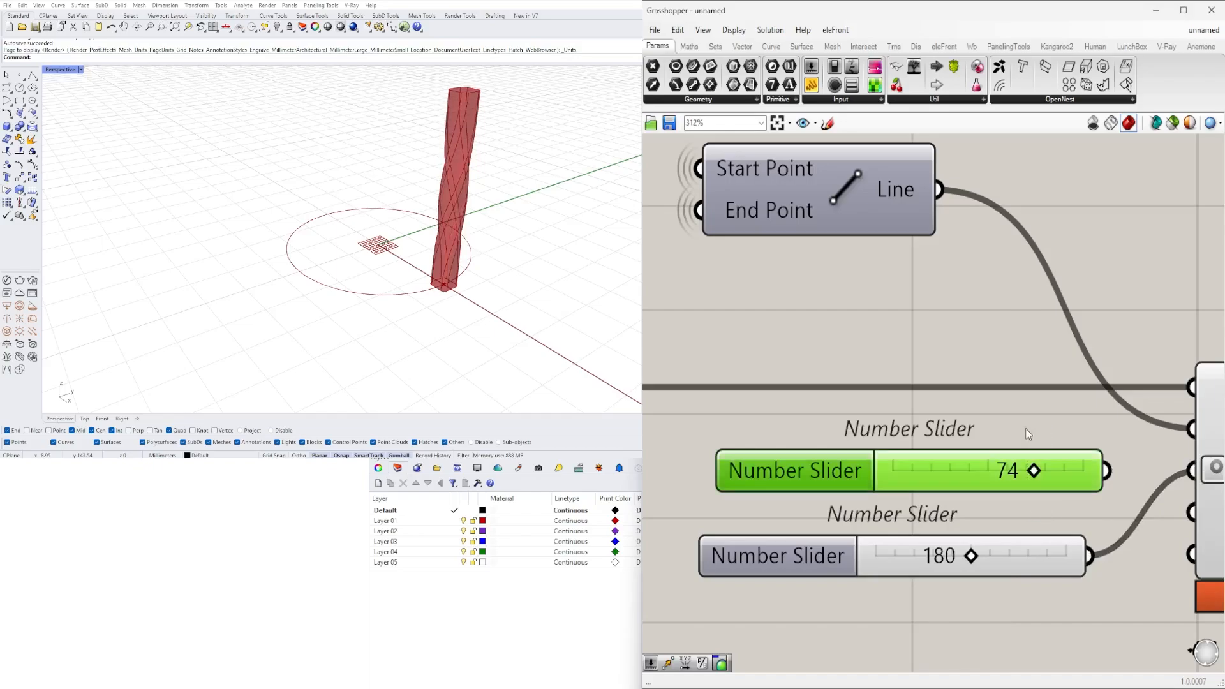
key(Delete)
- Align the new angle slider with Twist's Angle input and set it to 355
drag(971, 555, 1158, 562)
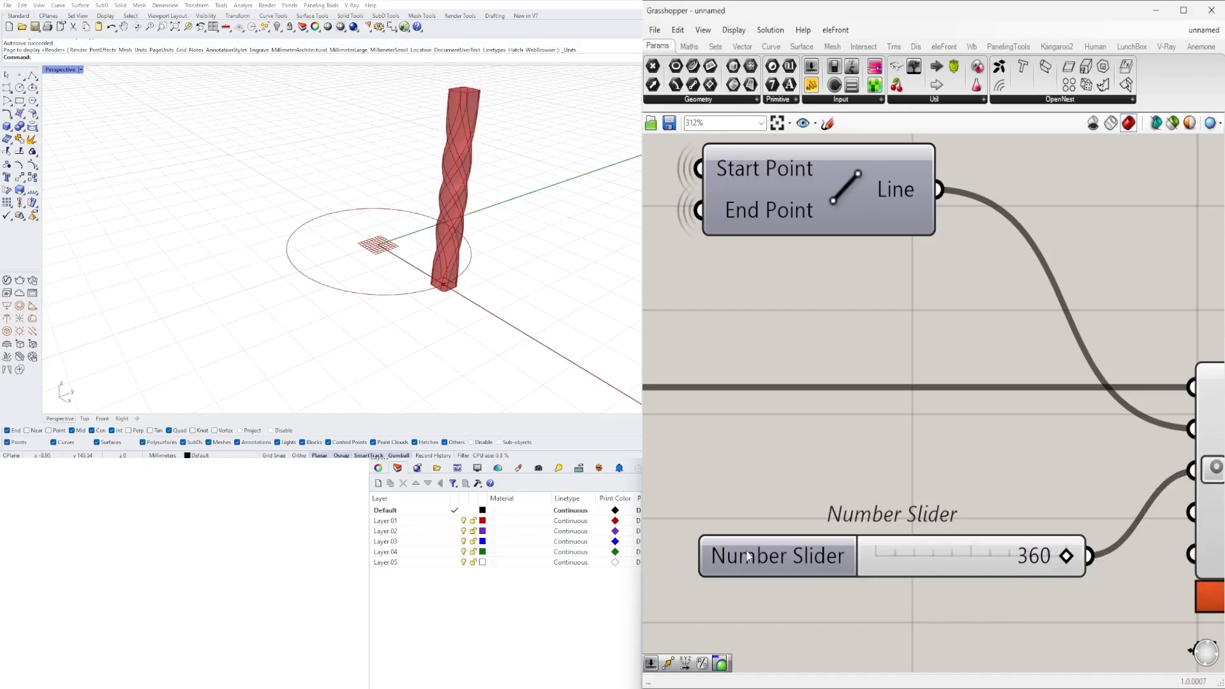
drag(758, 550, 769, 465)
right_drag(492, 246, 353, 128)
scroll(353, 128, up, 3)
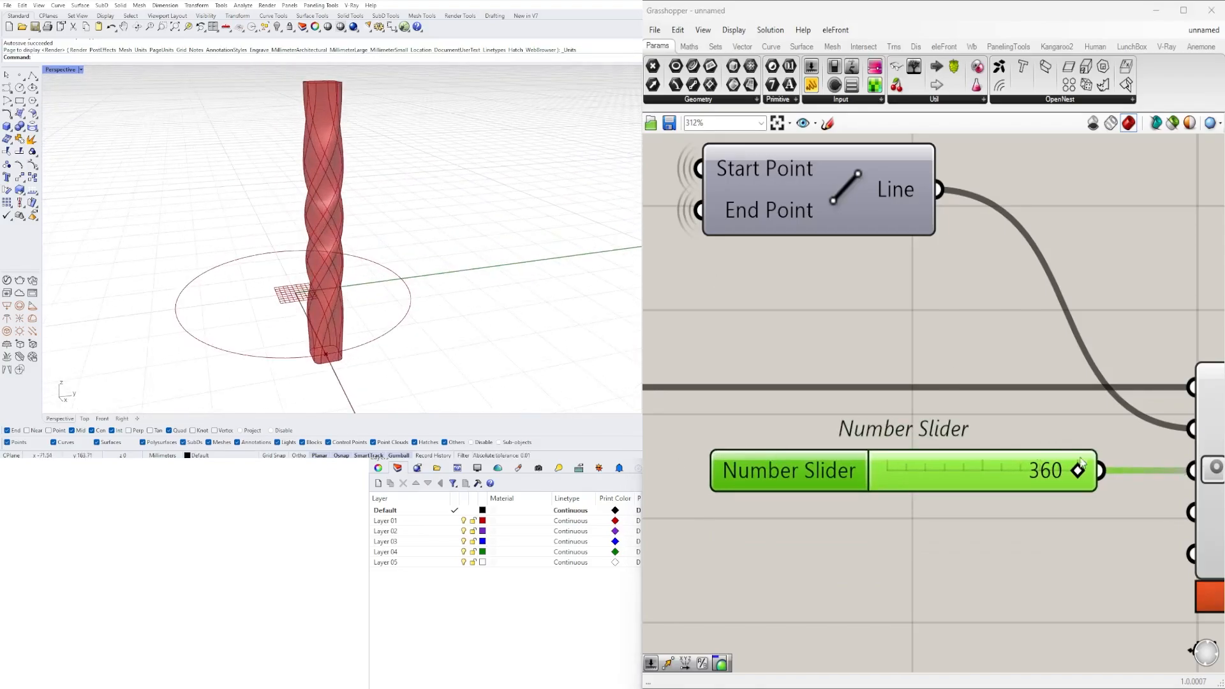
mouse_move(1081, 462)
mouse_down()
mouse_move(878, 470)
mouse_move(1075, 470)
mouse_up()
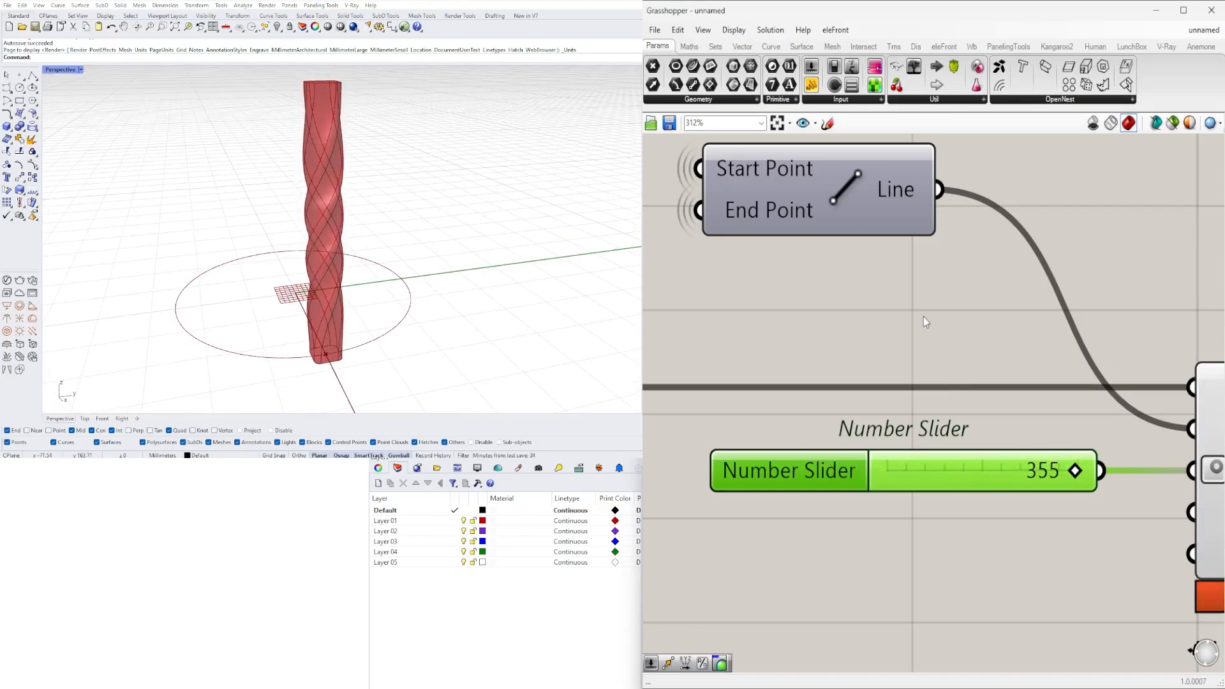
- Rename the Twist angle slider as TWIST FORM 1
scroll(924, 317, down, 5)
scroll(933, 465, up, 4)
right_click(900, 498)
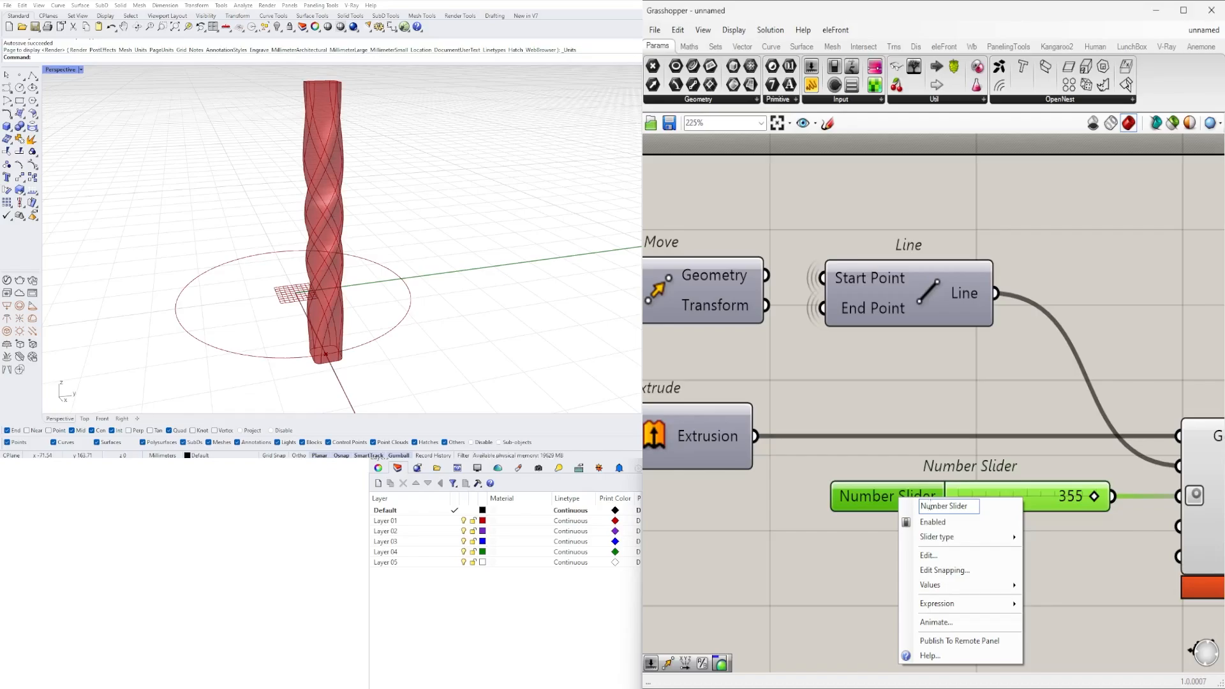
click(925, 477)
scroll(313, 337, down, 4)
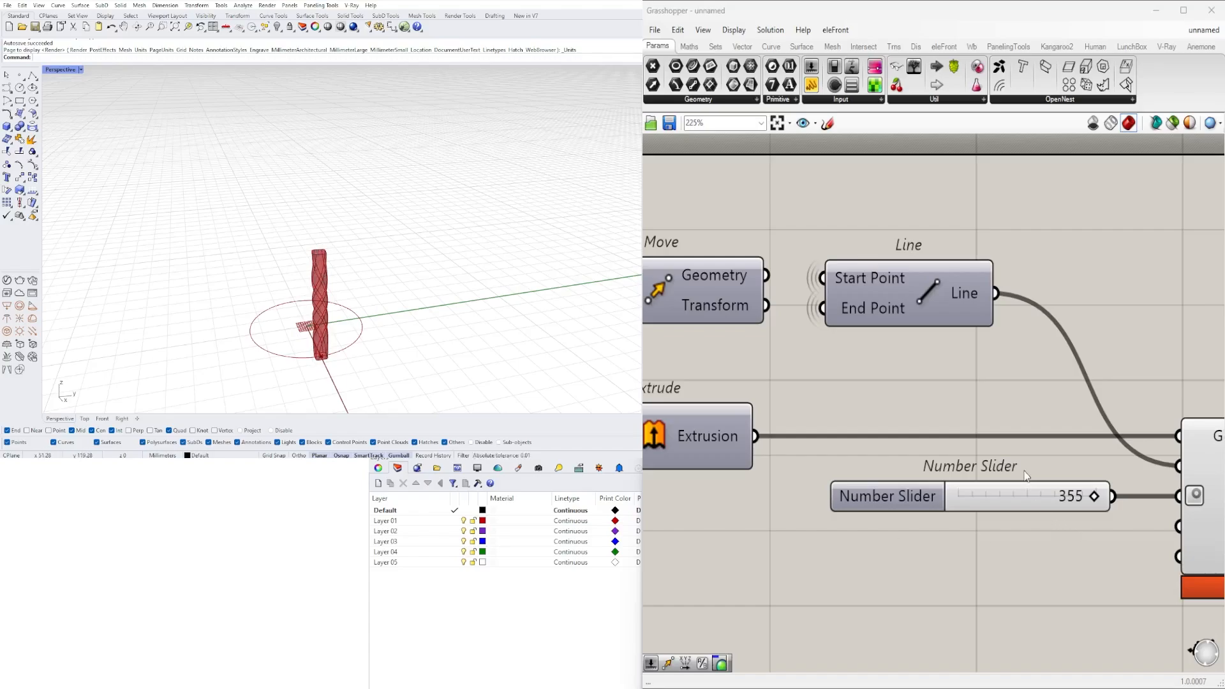
scroll(1027, 476, down, 2)
click(1067, 497)
scroll(757, 500, up, 3)
right_click(808, 471)
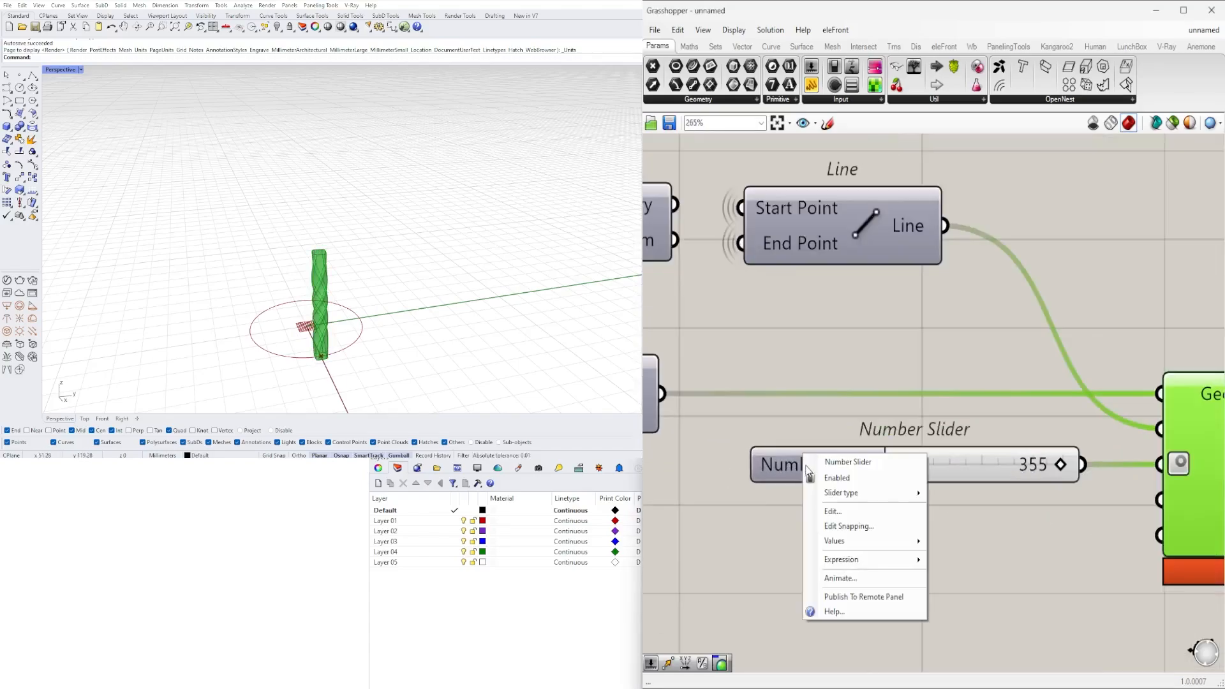
click(849, 461)
text(TWIST FORM)
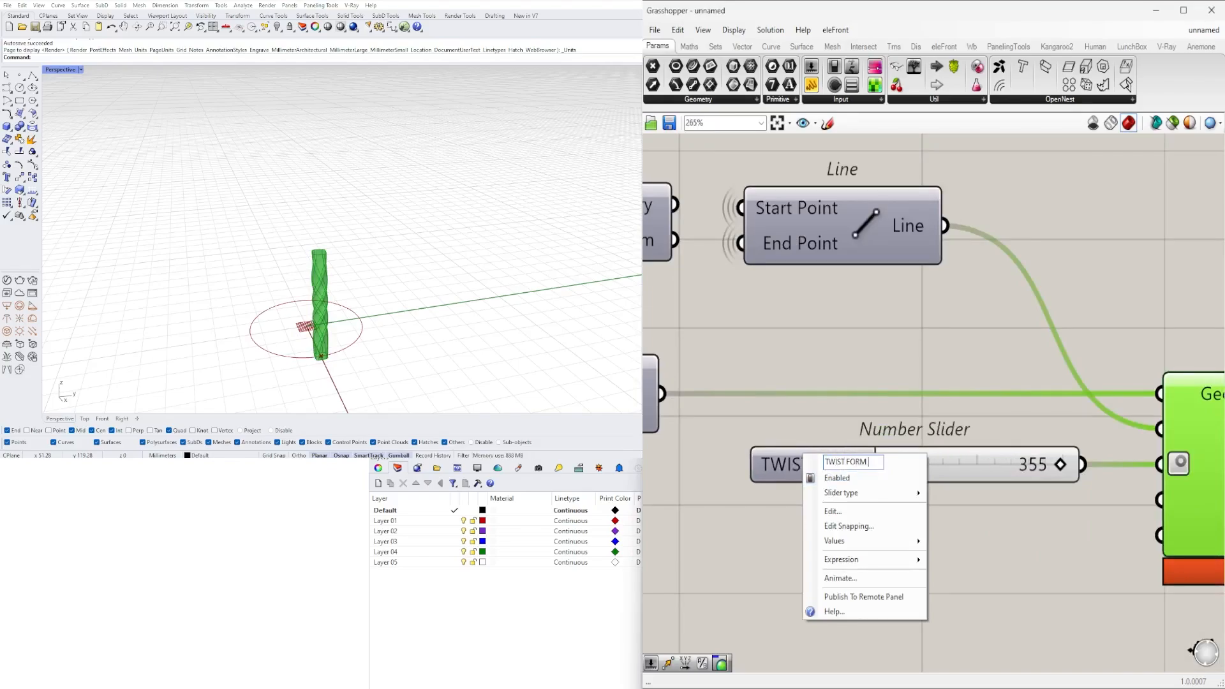
text( 1)
click(831, 386)
- Move the Twist component slightly farther from its angle slider
scroll(890, 342, down, 2)
right_drag(1146, 391, 905, 407)
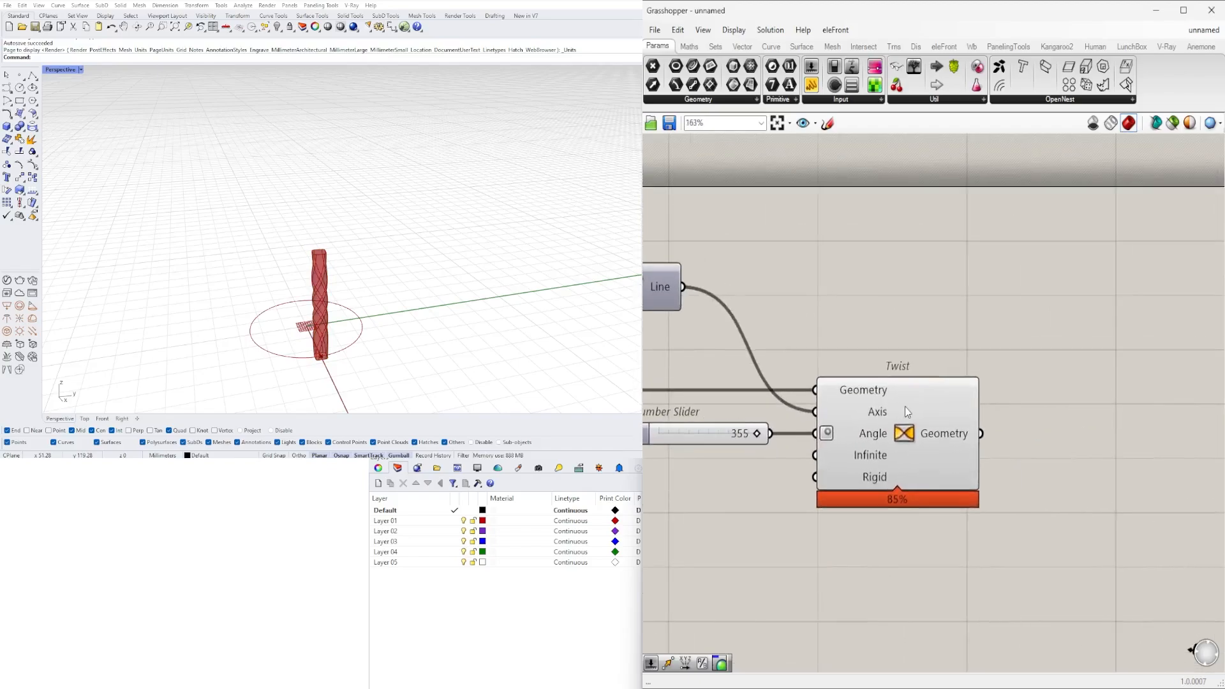
click(905, 409)
scroll(478, 271, down, 5)
scroll(440, 286, up, 5)
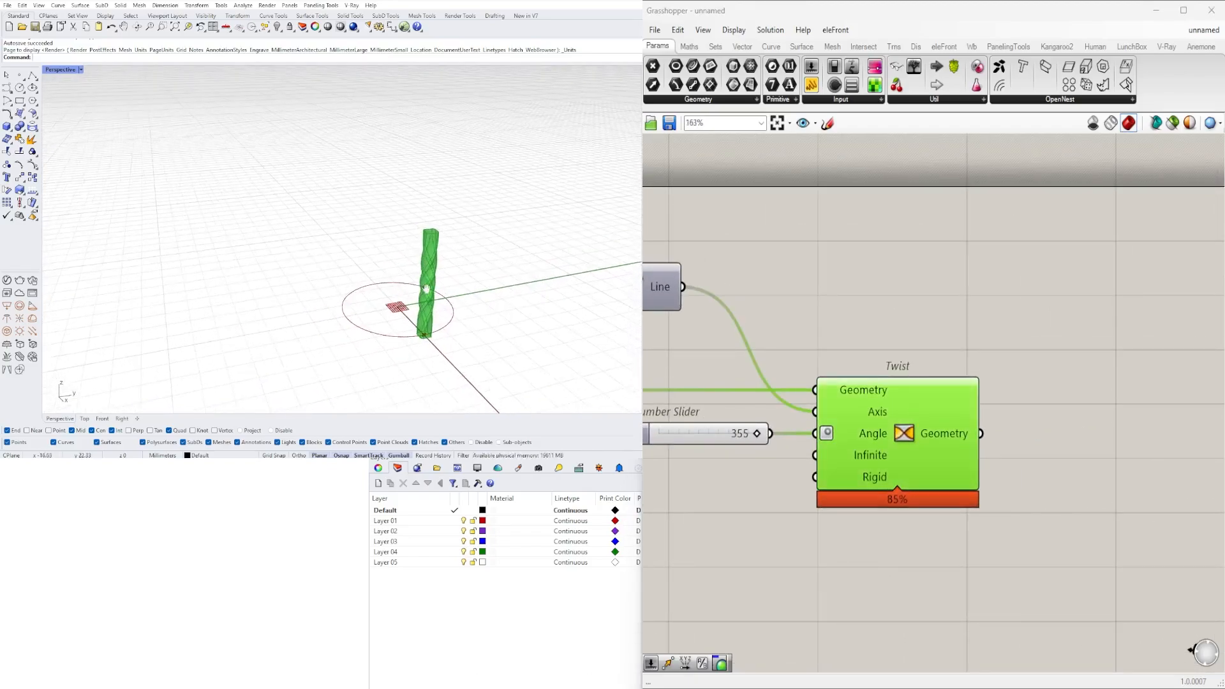
drag(885, 428, 928, 429)
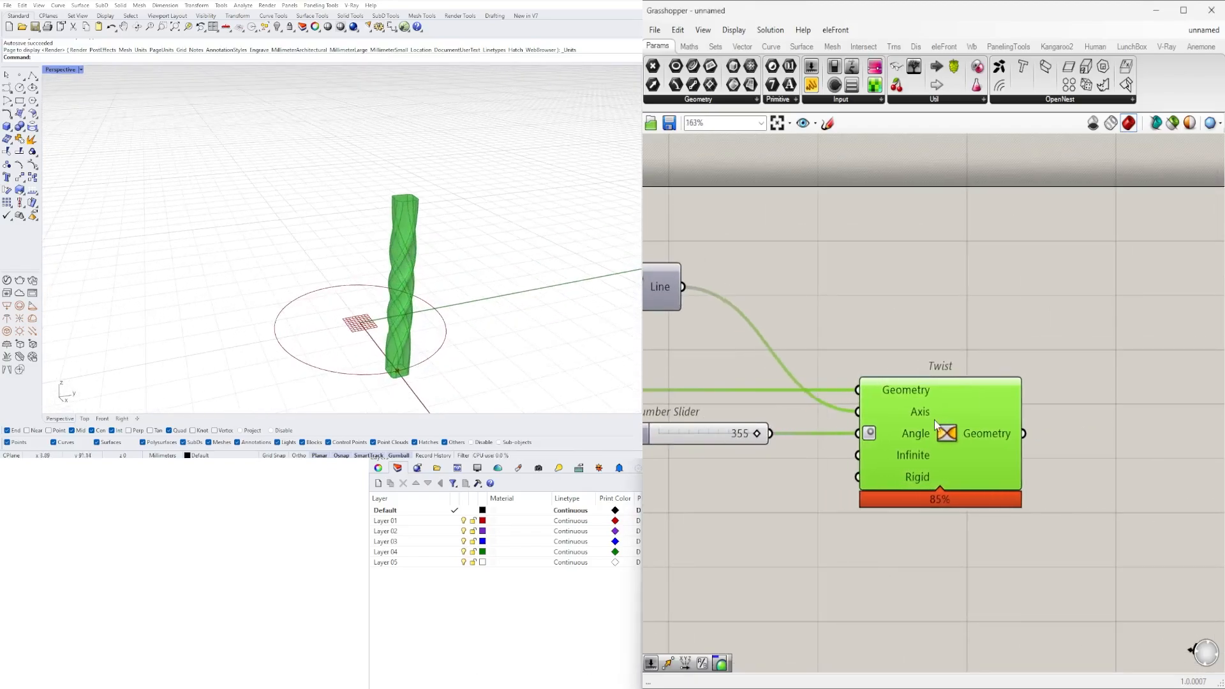
- Examine the twisted column from several sides in the perspective view
right_drag(424, 284, 375, 250)
scroll(355, 229, up, 3)
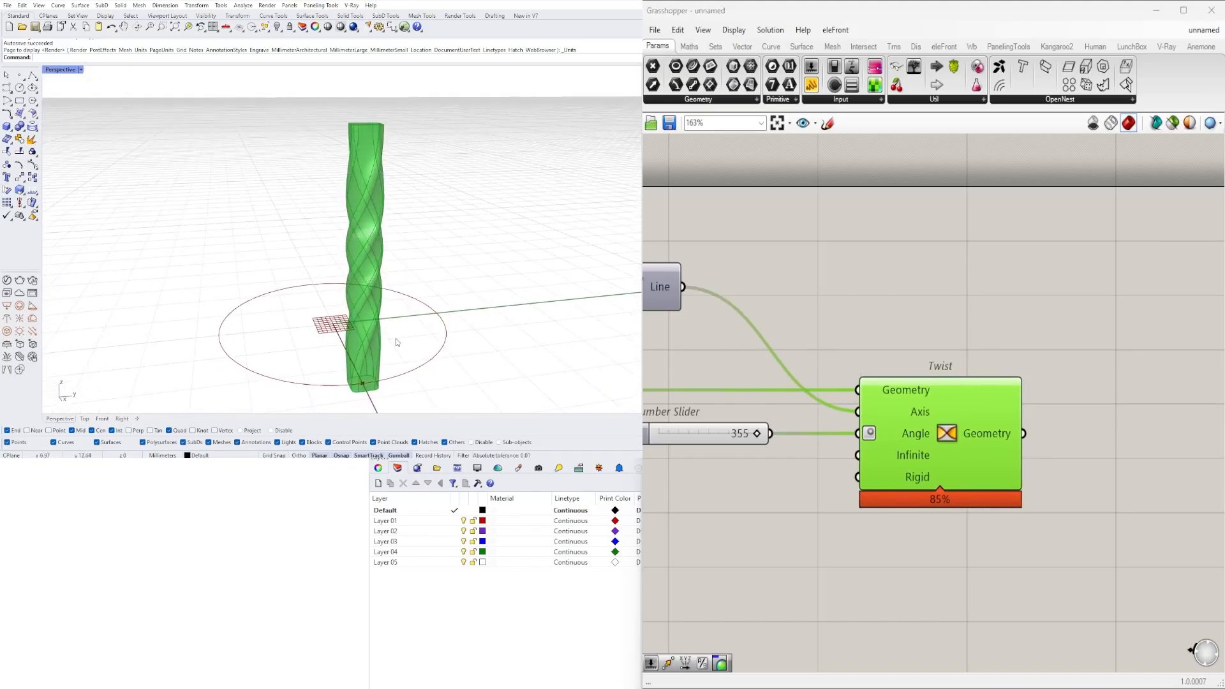
scroll(833, 299, down, 2)
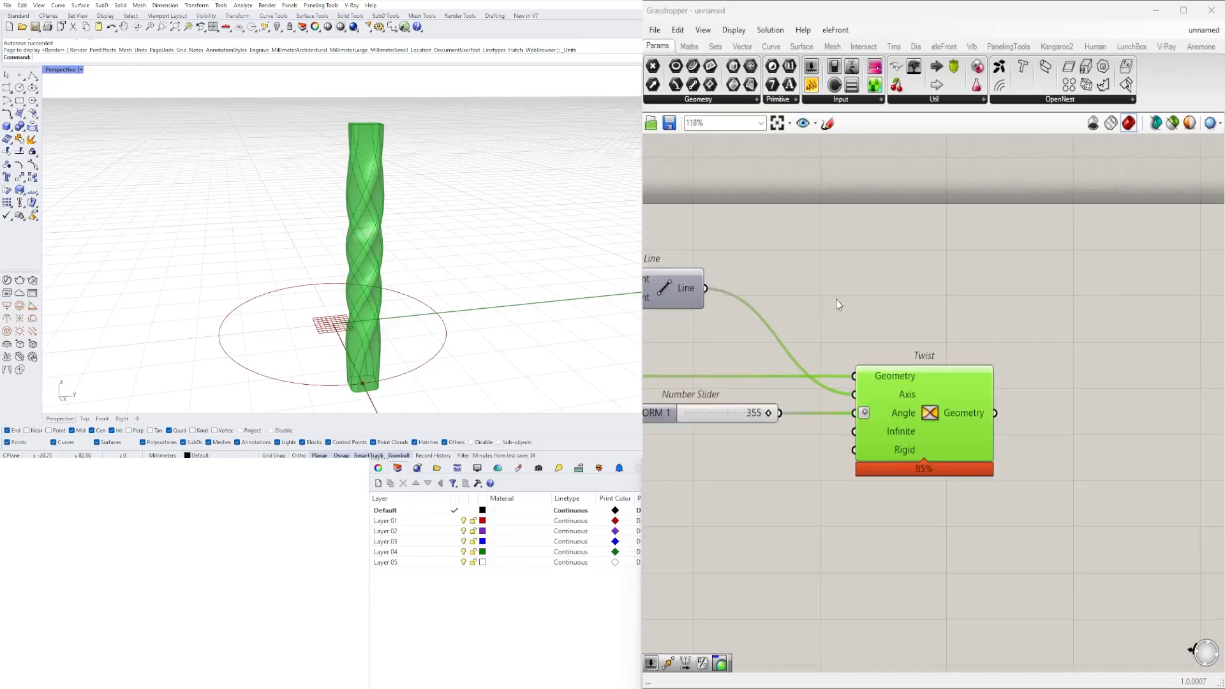
right_drag(405, 247, 342, 279)
scroll(298, 291, up, 3)
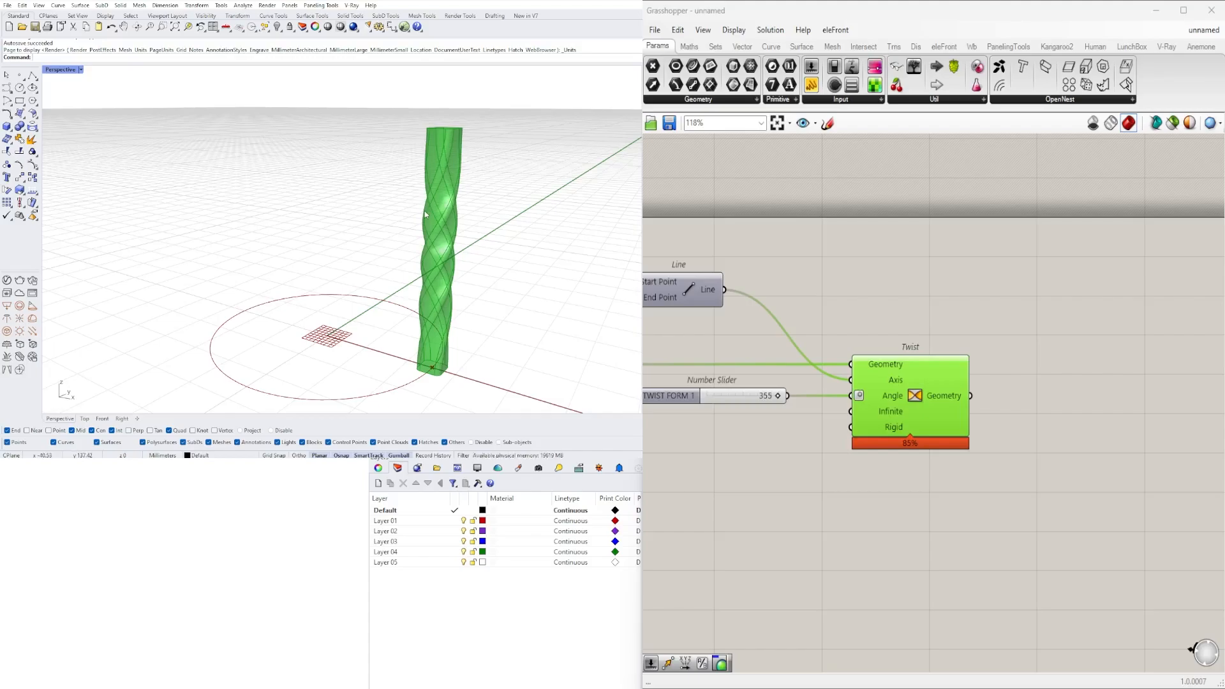
scroll(928, 289, down, 1)
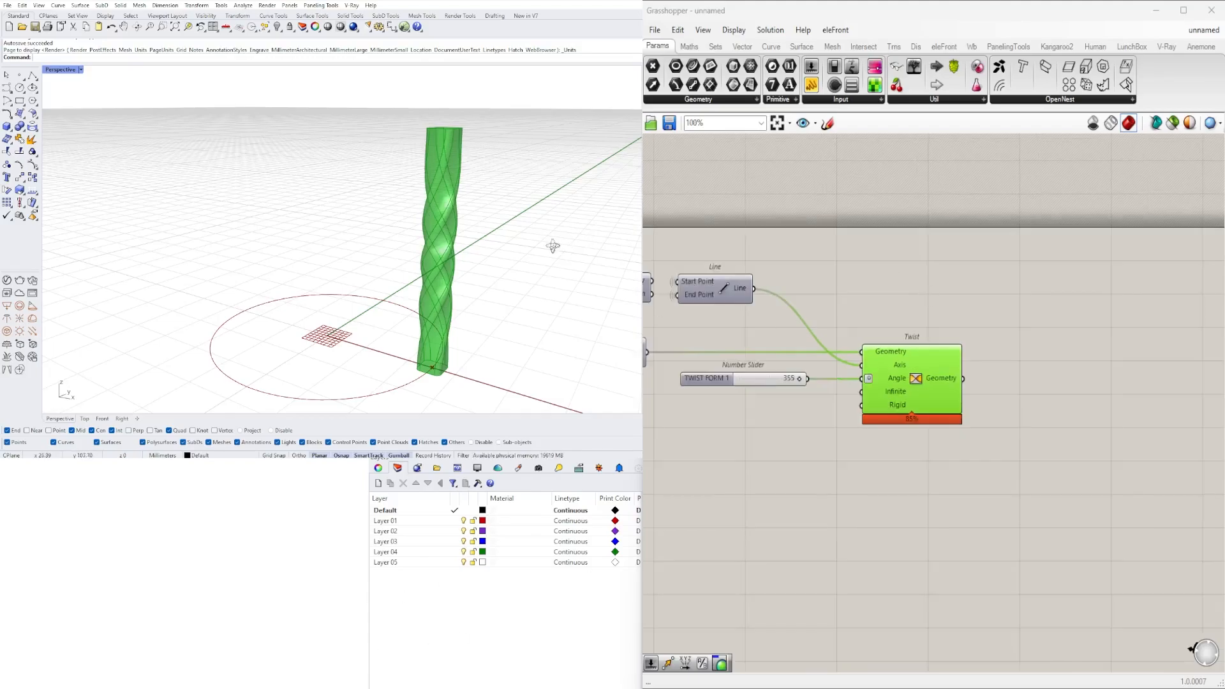
right_drag(552, 245, 472, 209)
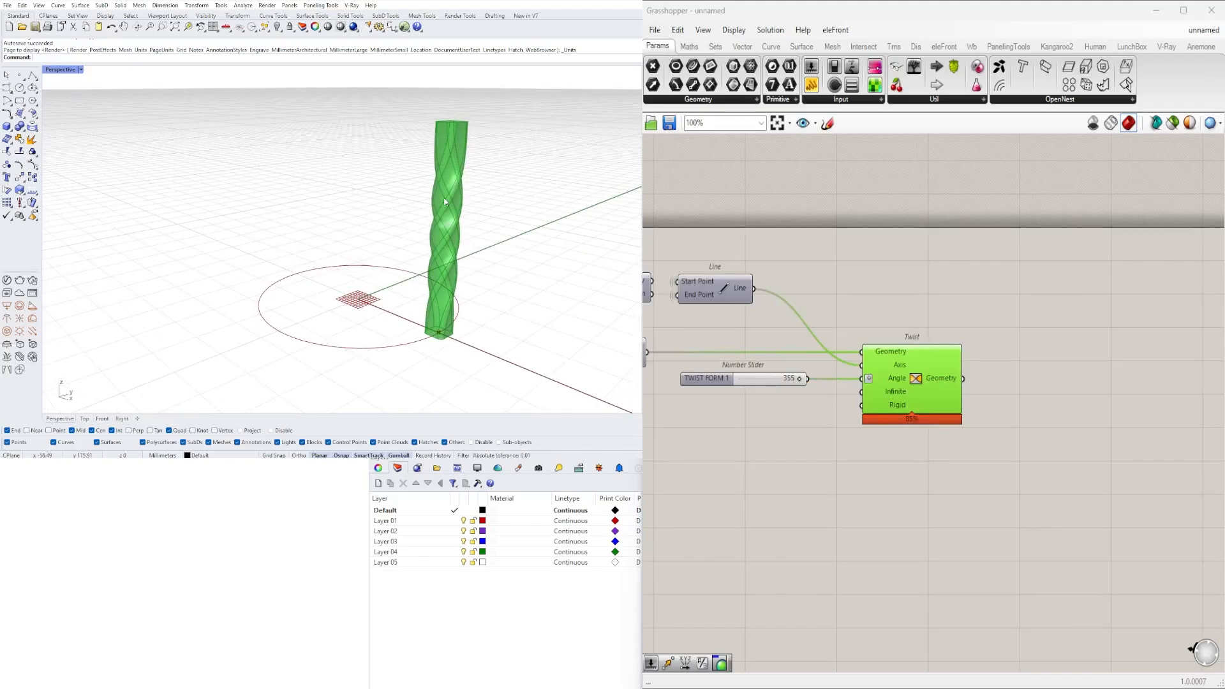
- Put the TWIST FORM 1 slider in its own group
click(945, 447)
scroll(946, 449, down, 3)
scroll(791, 440, up, 3)
drag(913, 440, 853, 382)
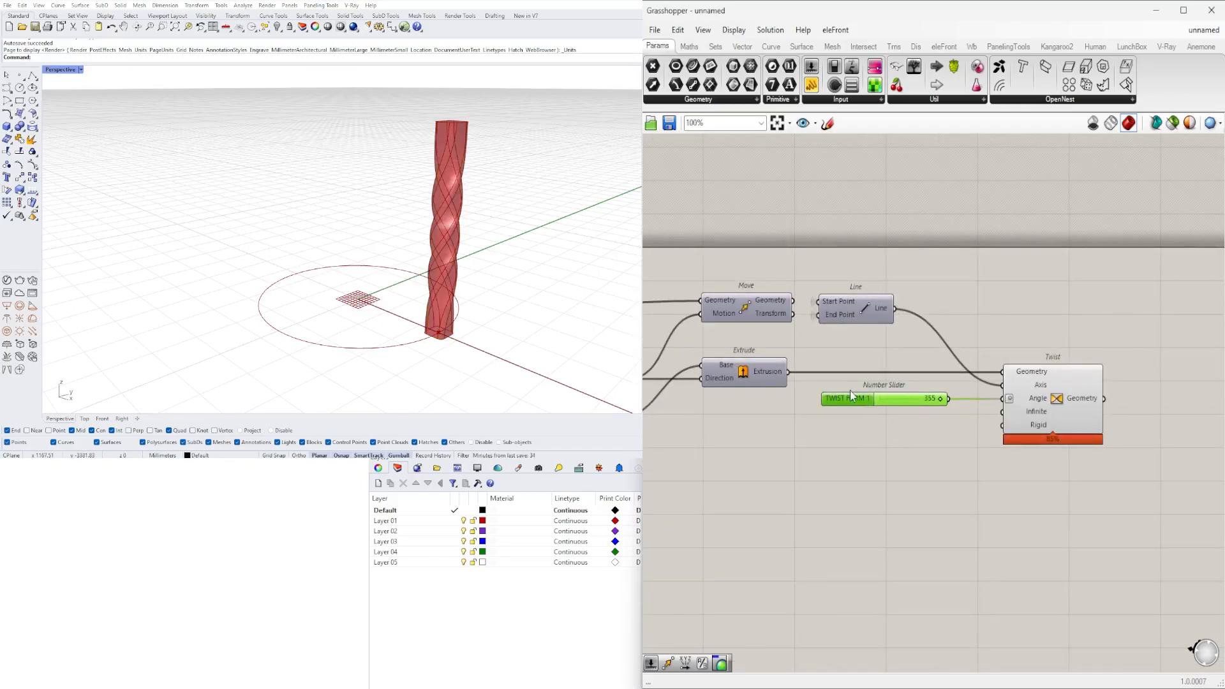
key(ctrl+g)
click(909, 531)
- Review the chain of components from the Rectangle through Fillet and Extrude to Twist
click(1059, 417)
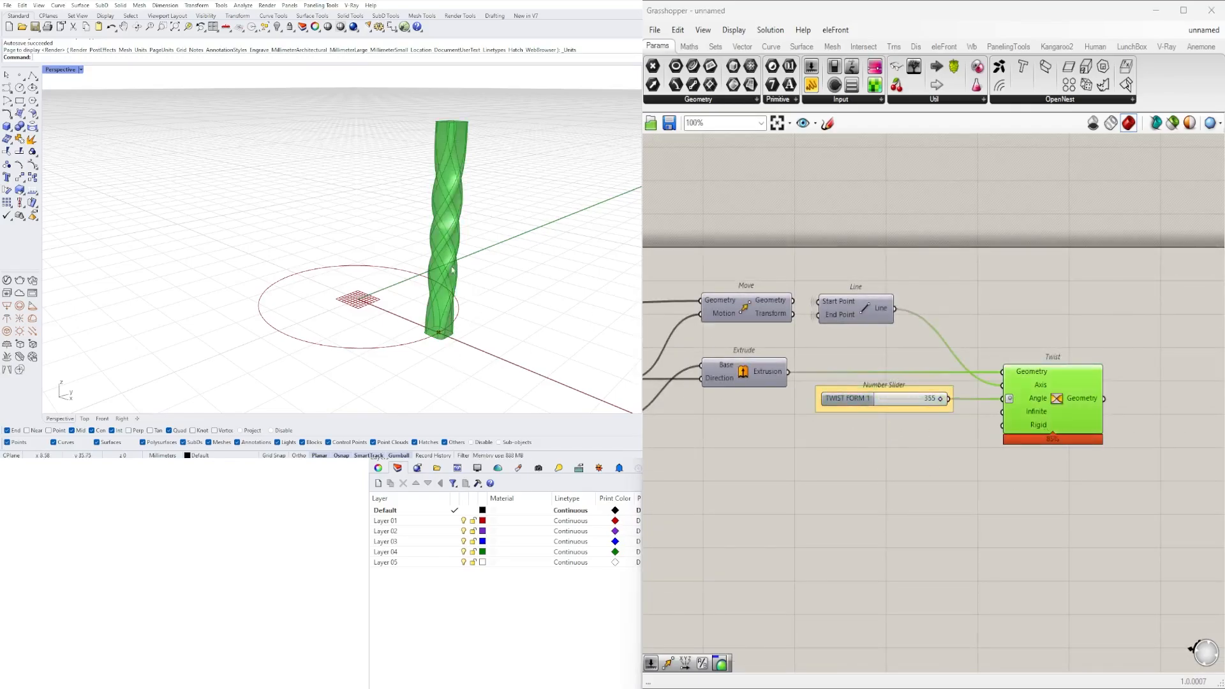
scroll(818, 367, down, 8)
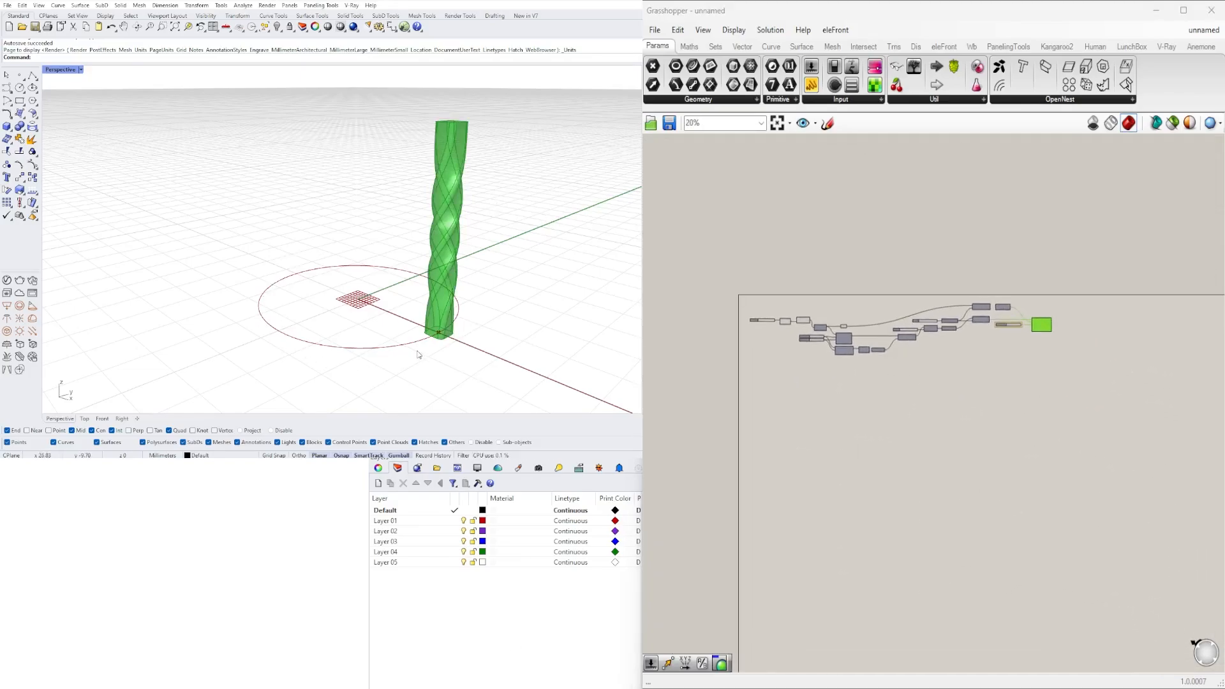
click(942, 385)
scroll(1016, 314, up, 8)
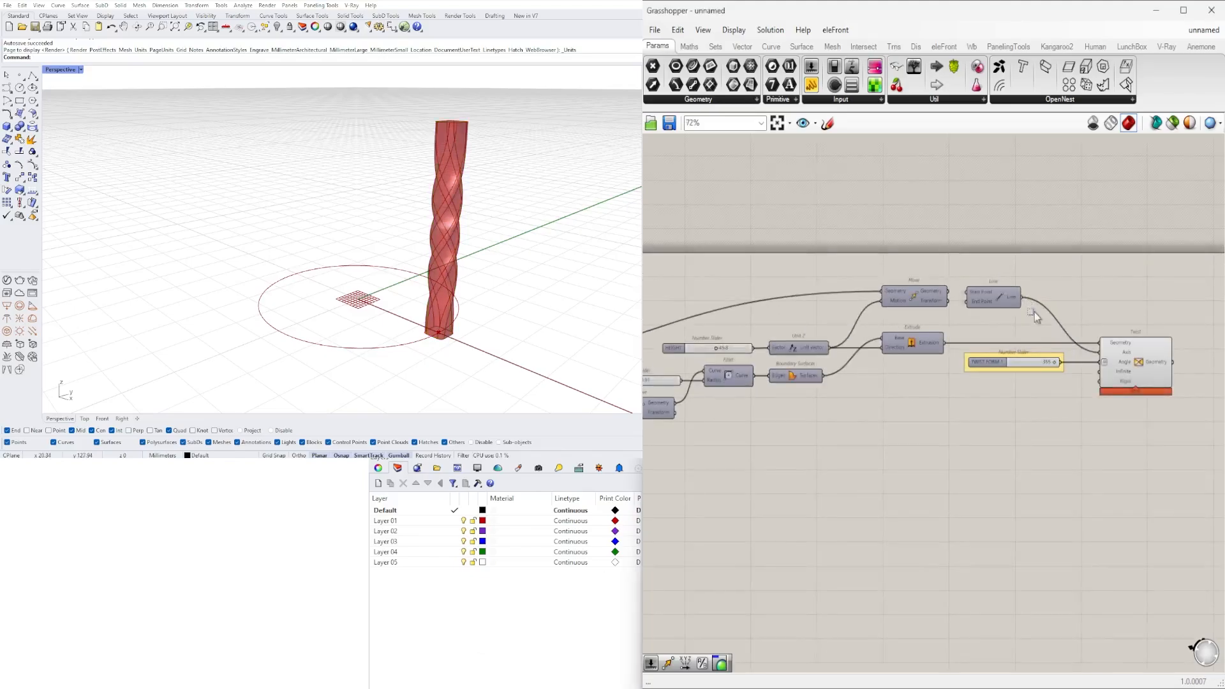
drag(1035, 312, 909, 331)
scroll(909, 290, up, 2)
click(1068, 307)
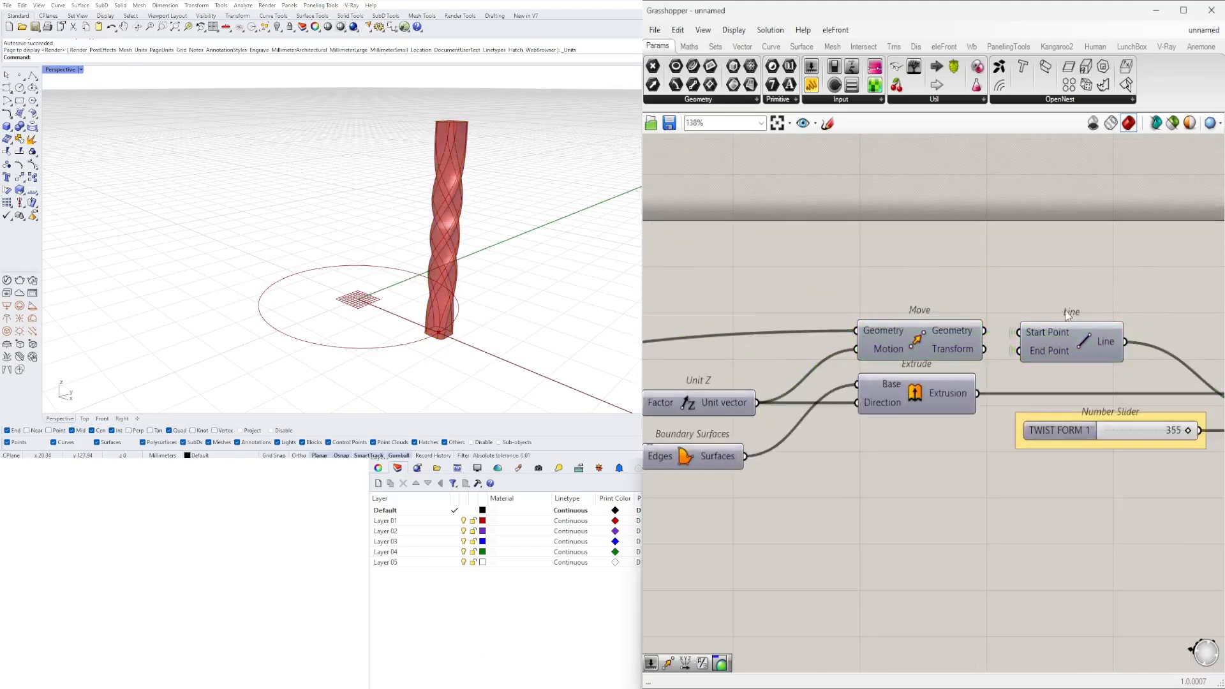
scroll(1146, 324, down, 3)
right_drag(1146, 323, 974, 337)
scroll(1084, 447, down, 4)
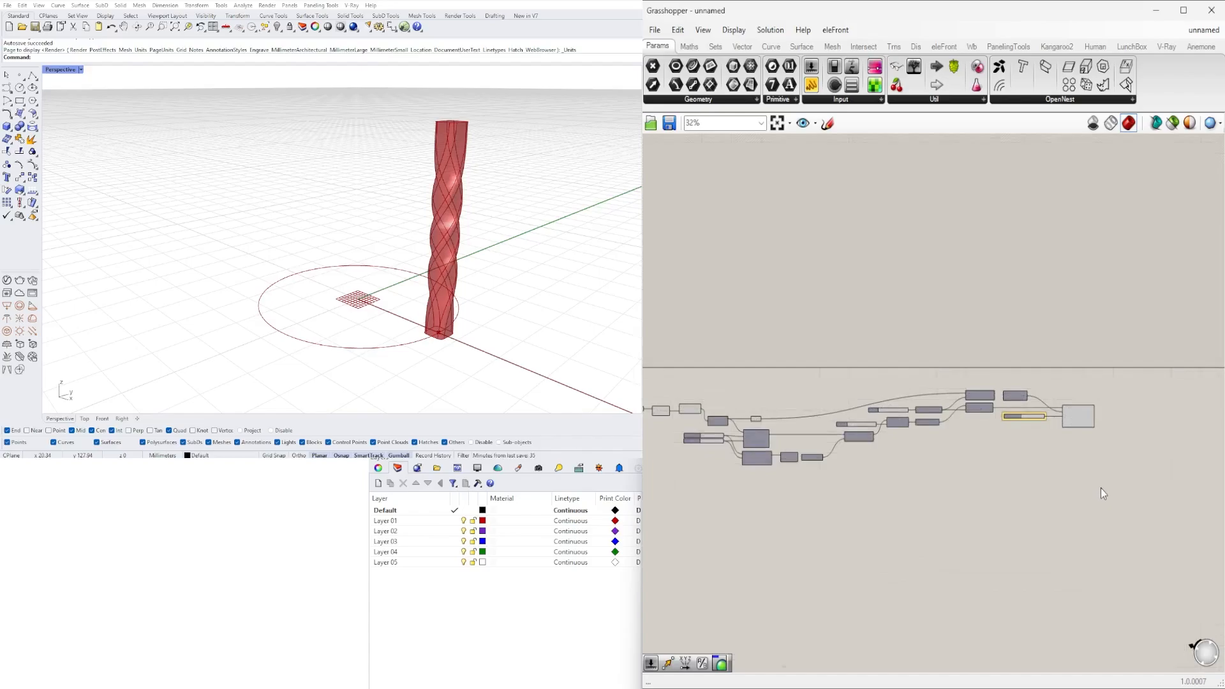
drag(1146, 499, 849, 370)
scroll(867, 442, up, 5)
drag(838, 431, 835, 478)
scroll(833, 480, up, 4)
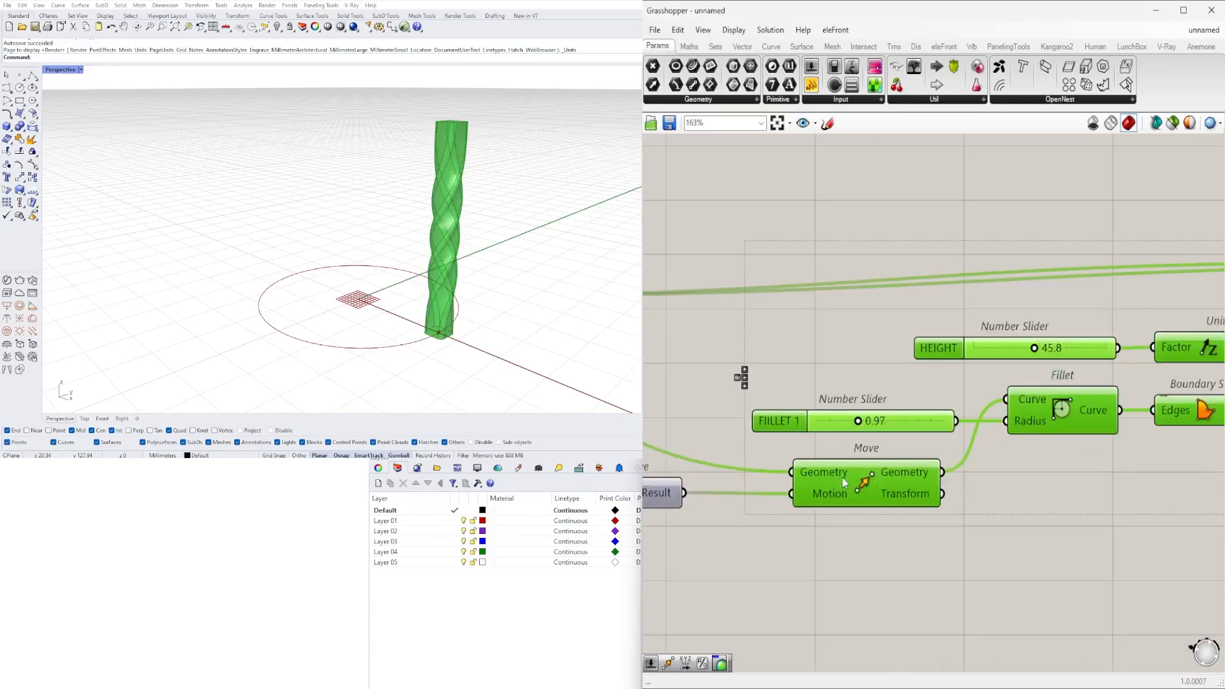
click(1026, 566)
scroll(1025, 567, down, 6)
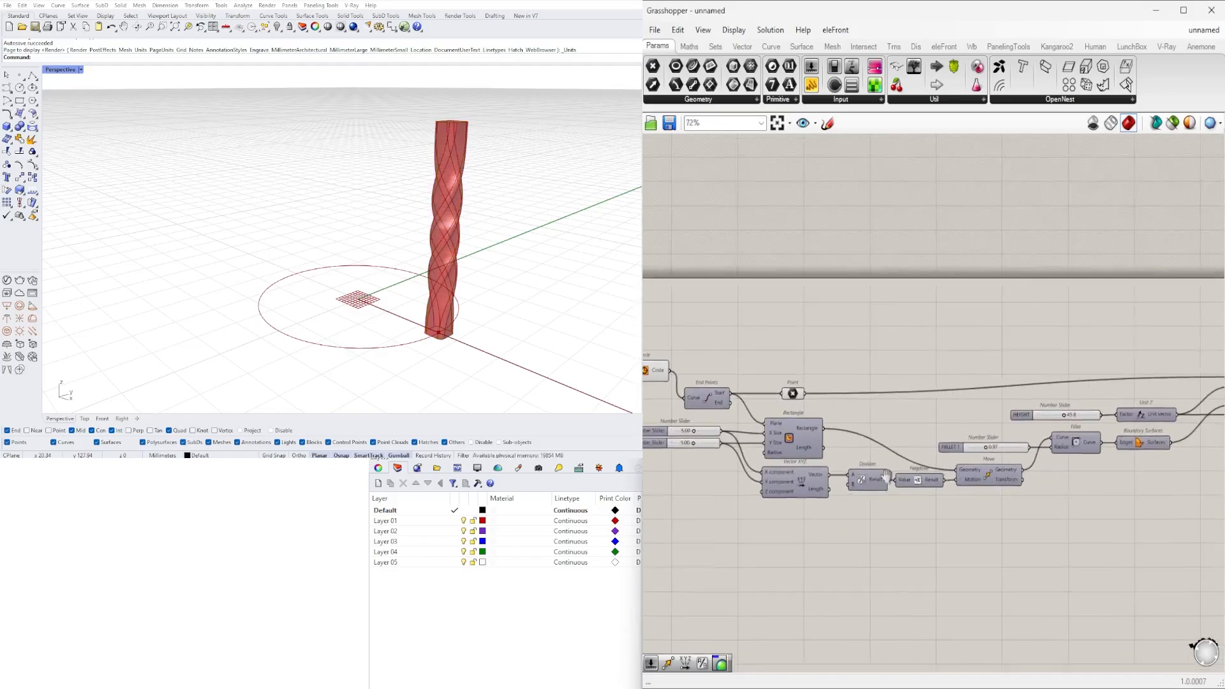
scroll(985, 447, up, 4)
- Highlight the Twist result and inspect its position on the circle from different angles
click(967, 434)
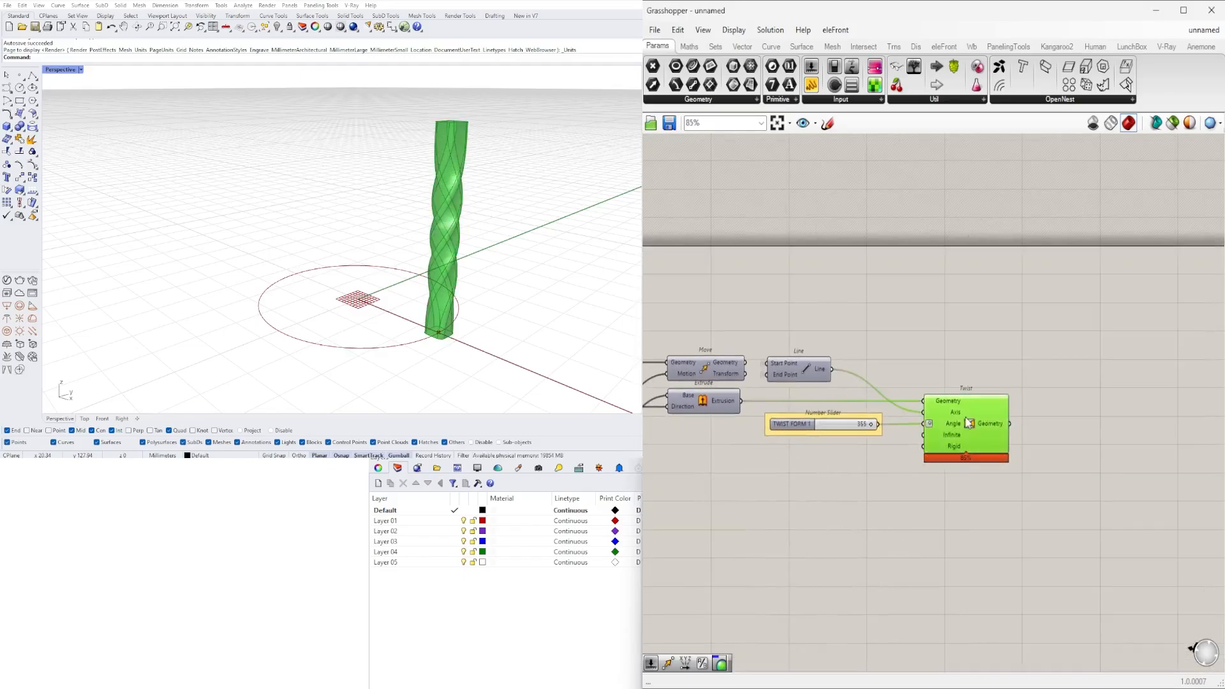
right_drag(504, 290, 354, 375)
scroll(427, 290, down, 3)
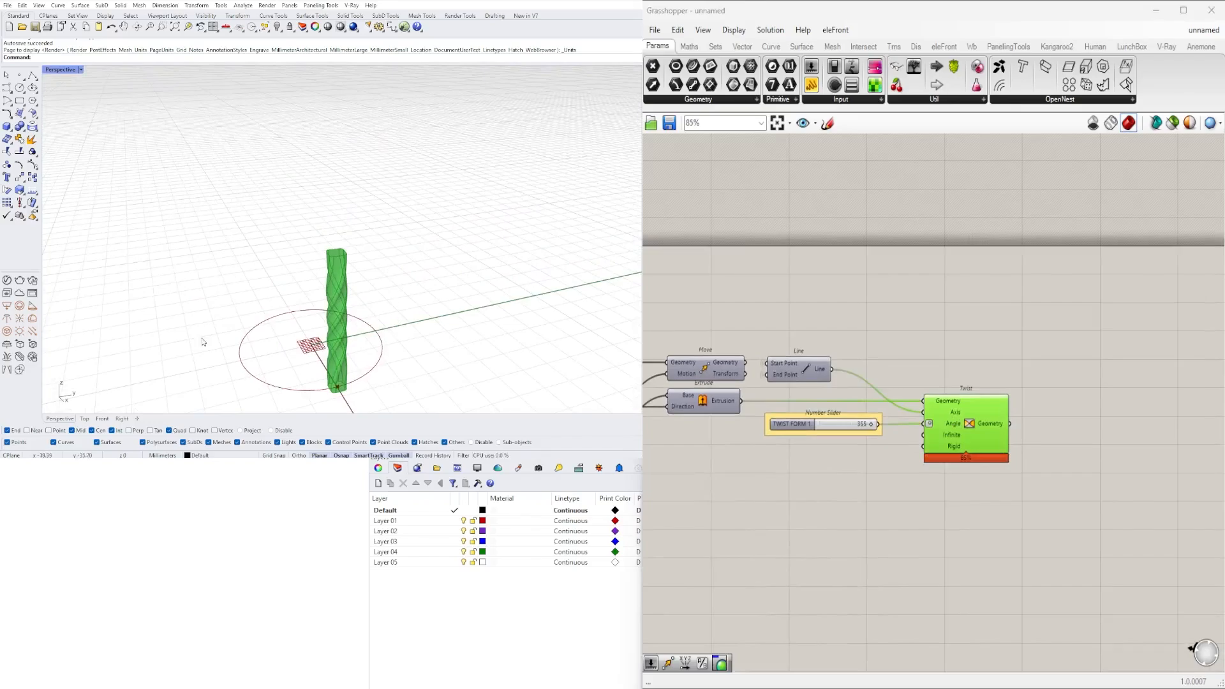
scroll(349, 290, up, 3)
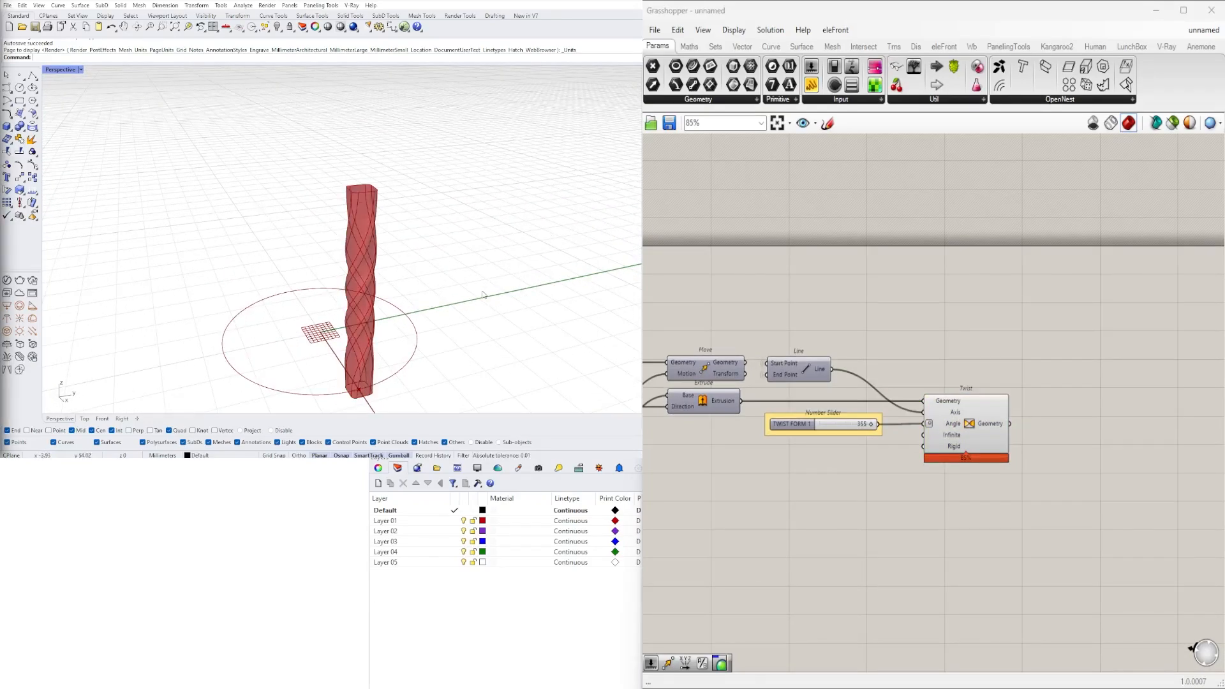
right_drag(483, 295, 417, 234)
scroll(454, 255, down, 3)
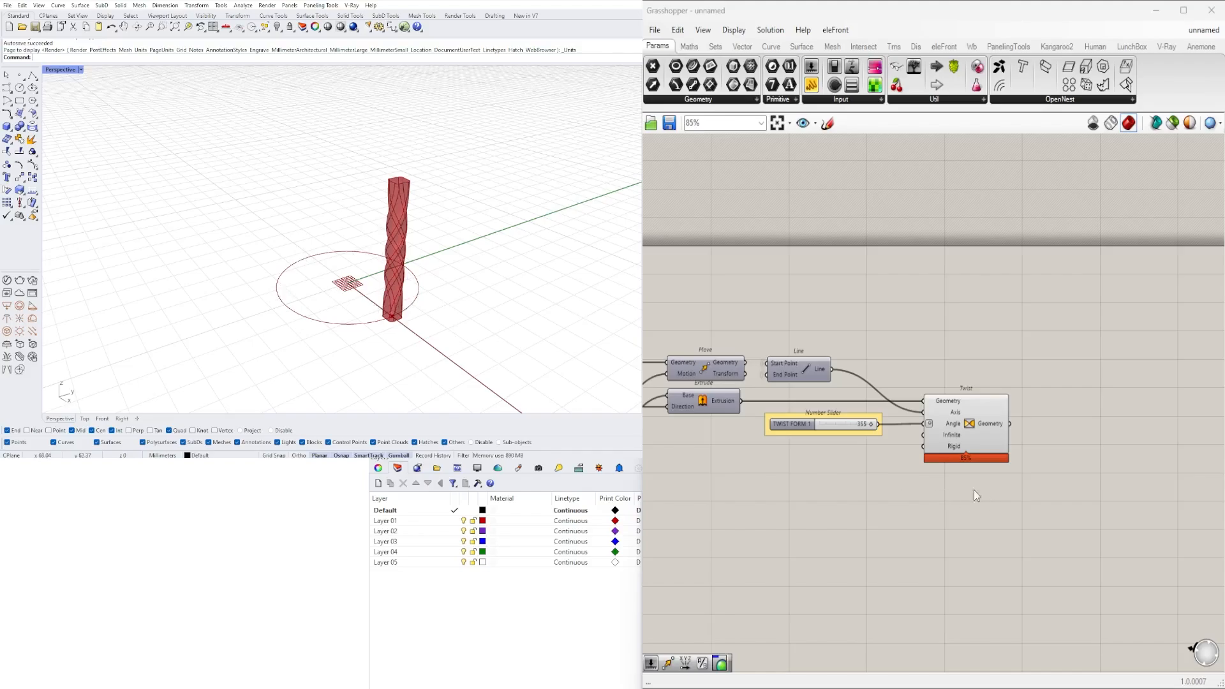
- Add an Area component beside Circle and connect the Circle output to its Geometry input
right_drag(733, 434, 919, 421)
scroll(894, 414, down, 5)
right_drag(667, 402, 919, 410)
scroll(849, 410, up, 5)
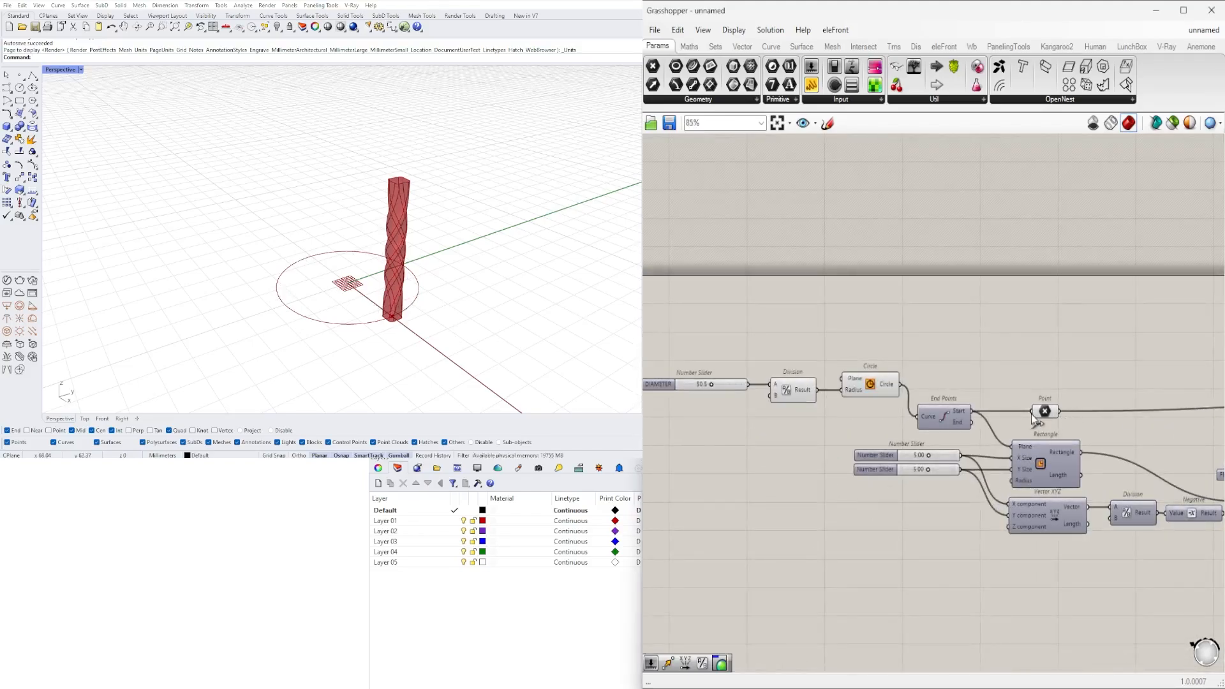
click(1044, 415)
click(885, 388)
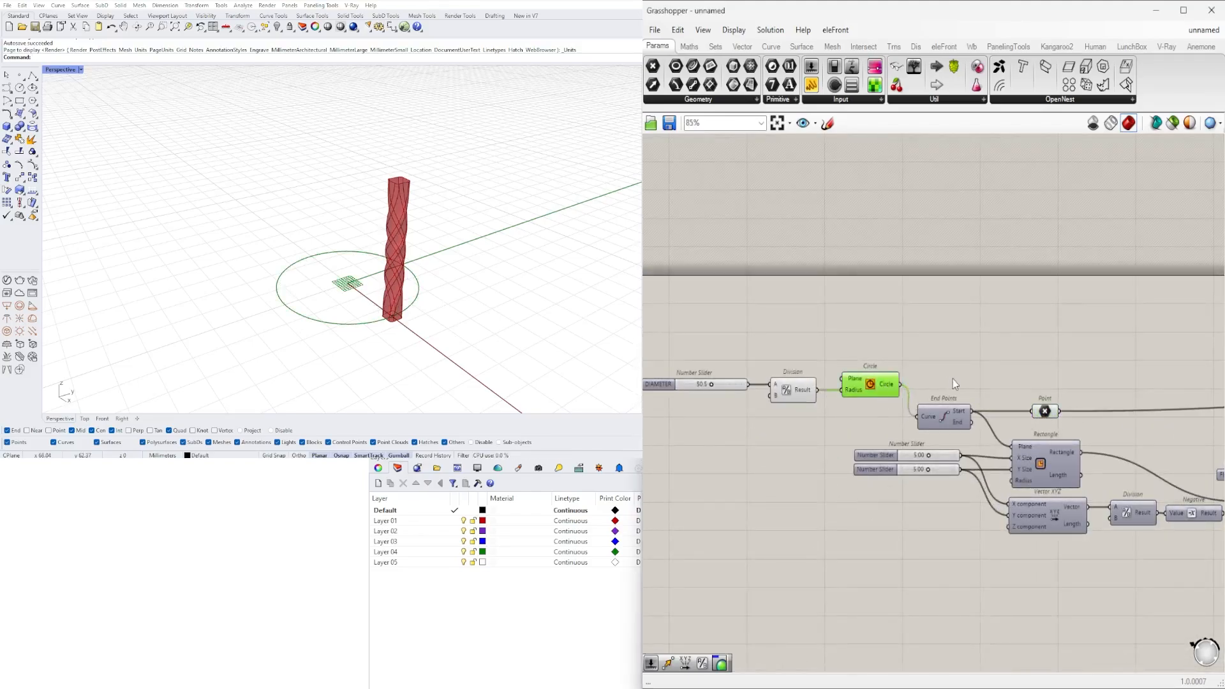
double_click(955, 378)
text(Area)
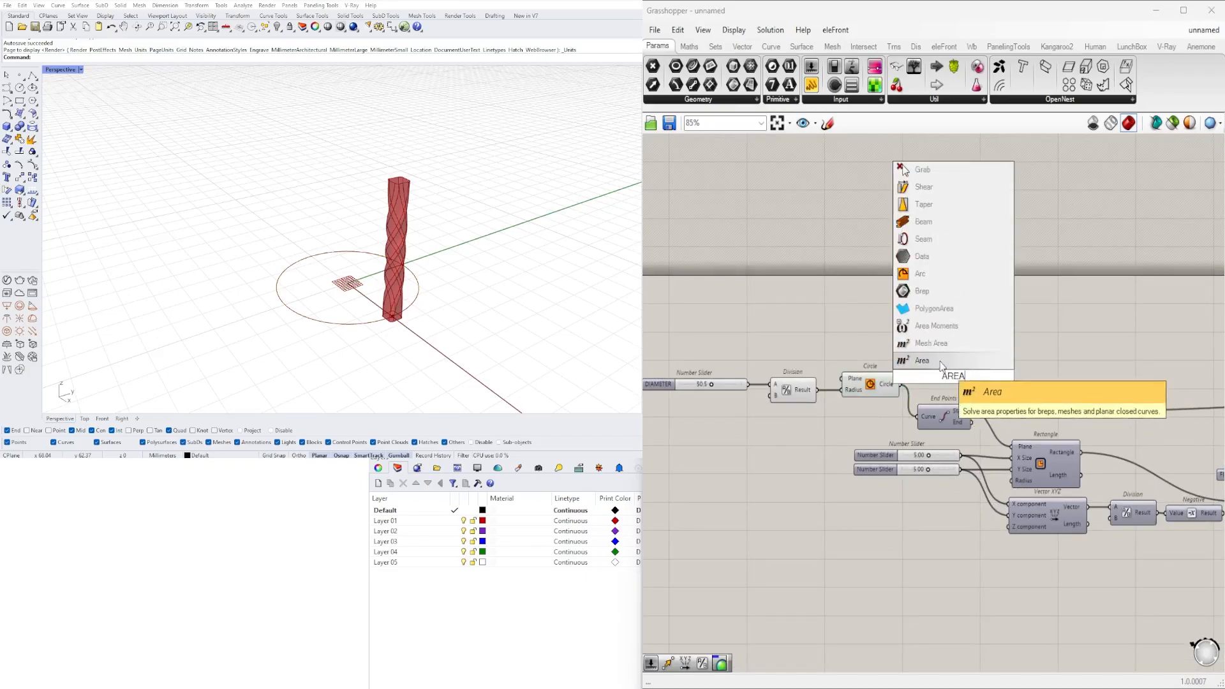
key(Return)
scroll(910, 390, up, 3)
drag(993, 387, 1019, 382)
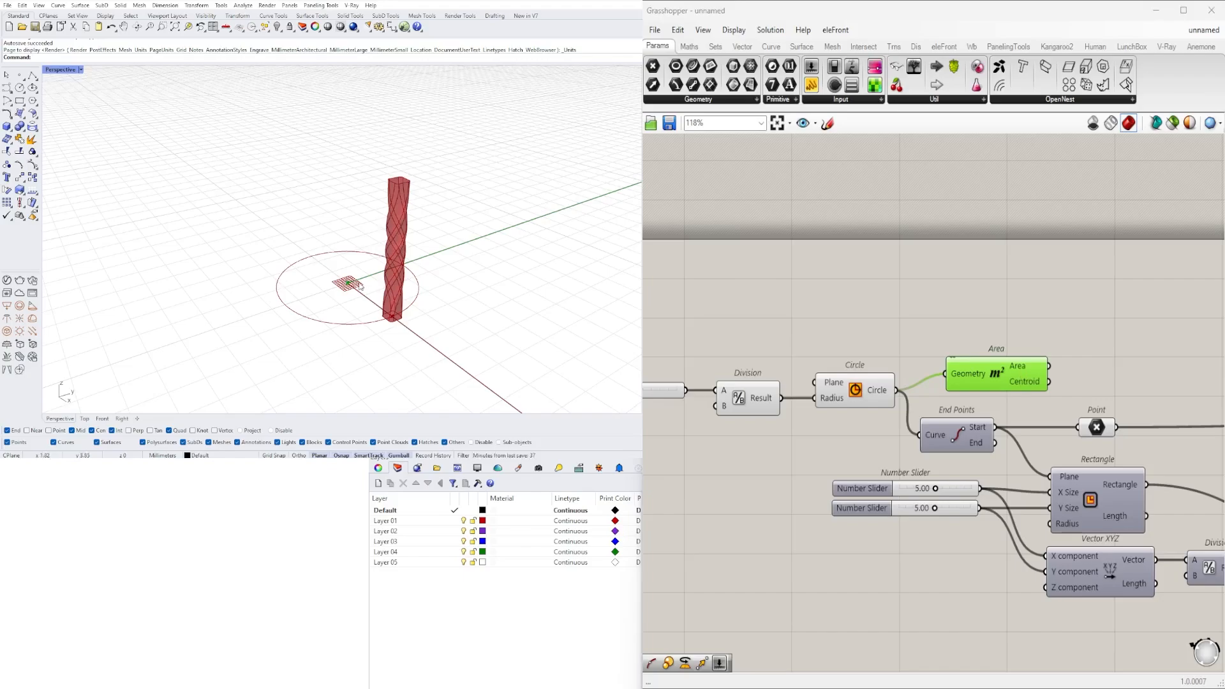
- Hide the wire into the Area component's Geometry input and place Area directly below the Twist component
right_click(958, 377)
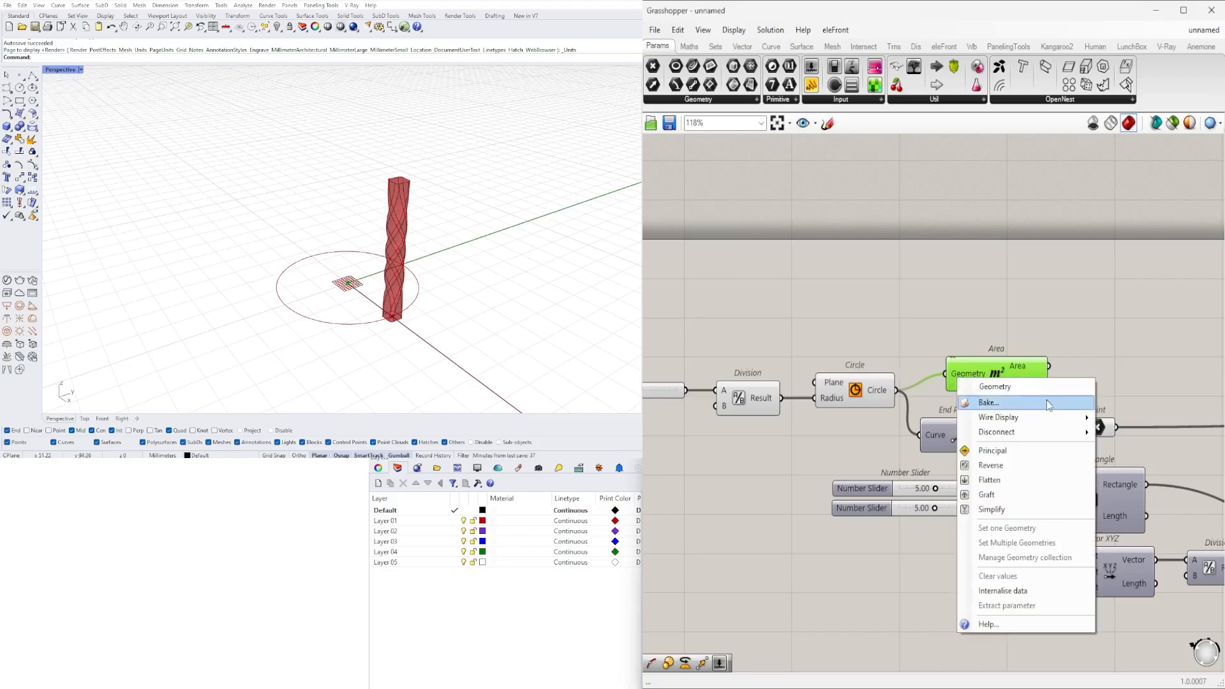
mouse_move(1053, 417)
click(1129, 448)
scroll(726, 323, down, 5)
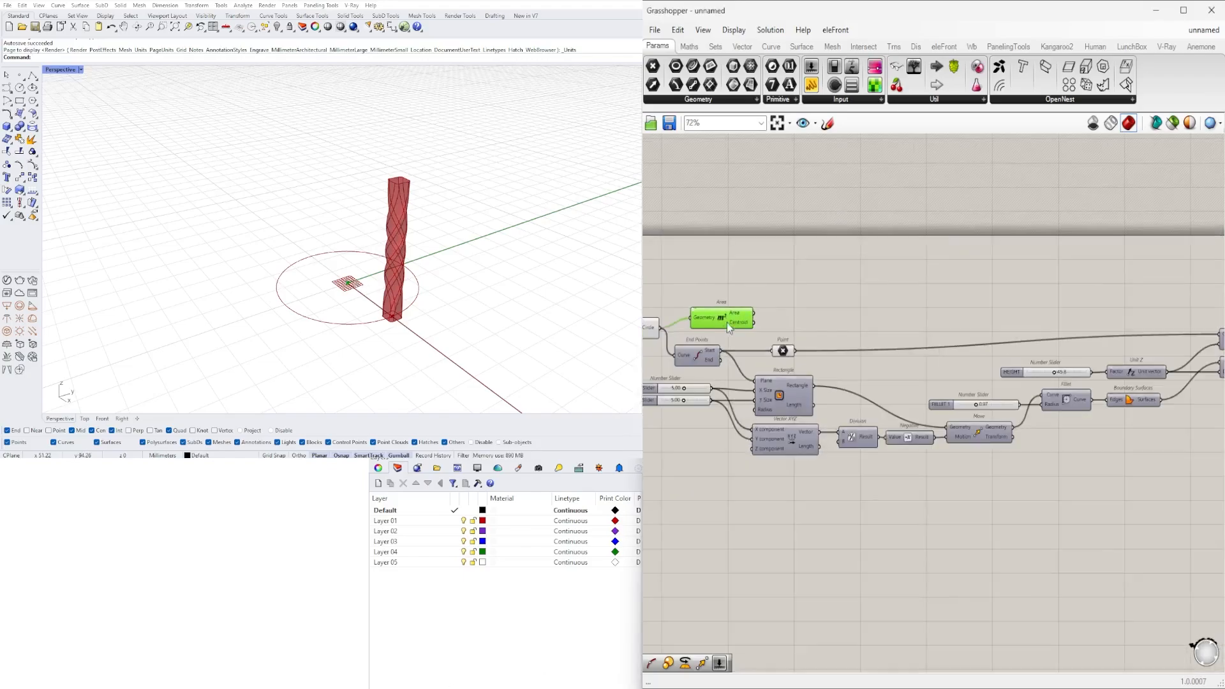
drag(943, 335, 853, 390)
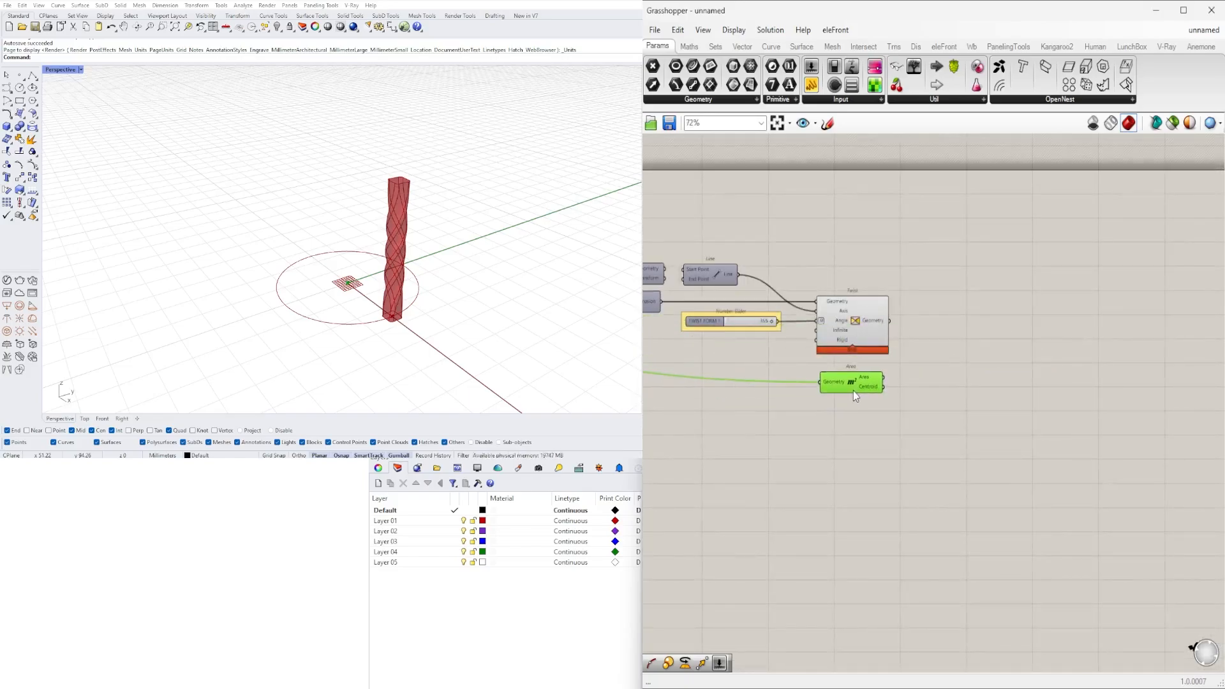
scroll(853, 391, up, 2)
- Add a Rotate component that rotates an object in a plane, placed beyond the Area component
double_click(944, 381)
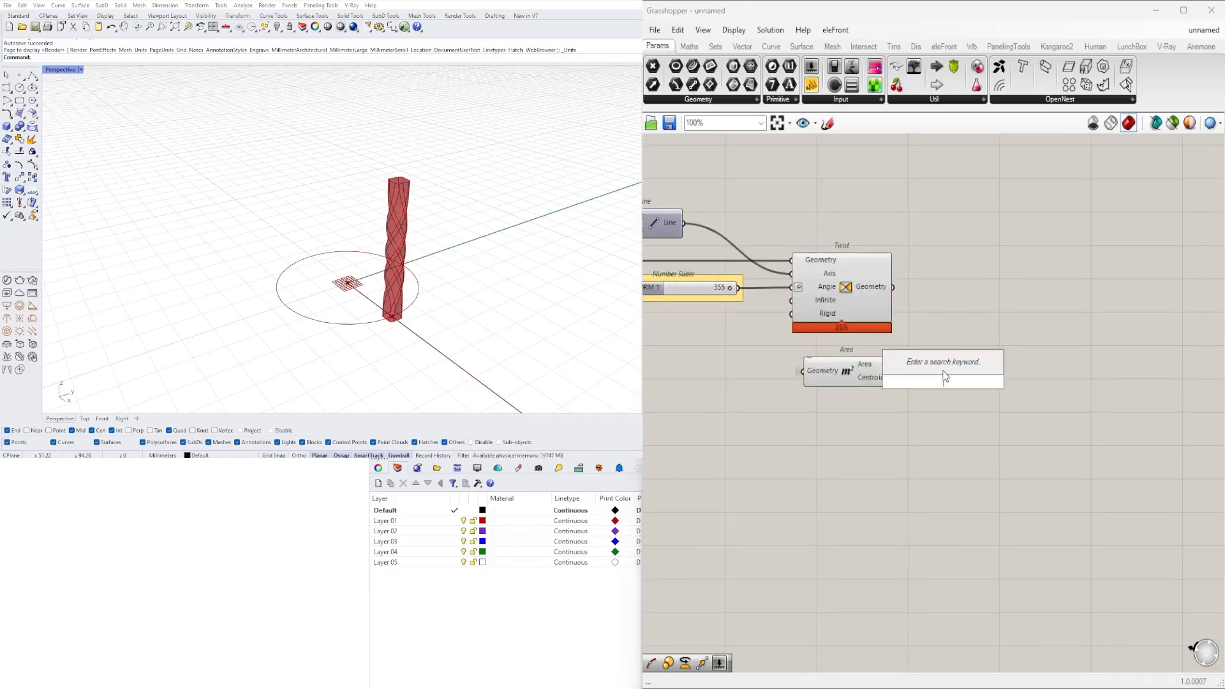
text(ROTATE)
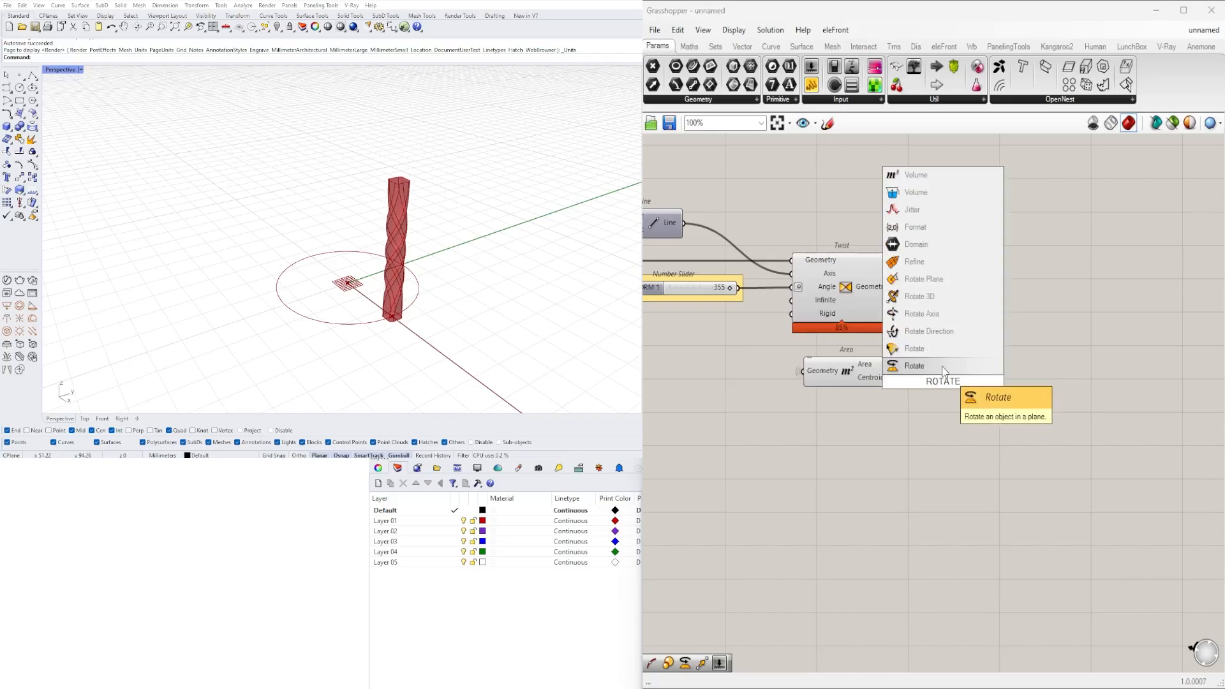
key(Return)
drag(958, 381, 1084, 372)
- Connect Area's Centroid to Rotate's Plane input and Twist's Geometry output to Rotate's Geometry input
click(884, 378)
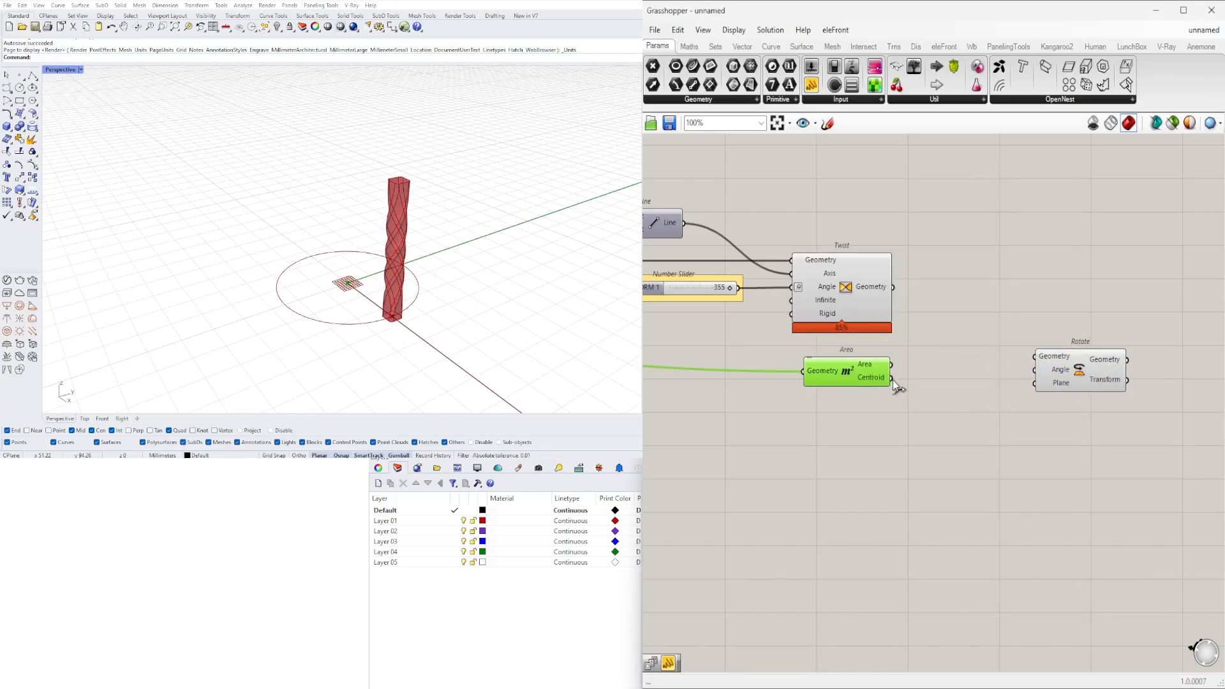
drag(892, 378, 1093, 379)
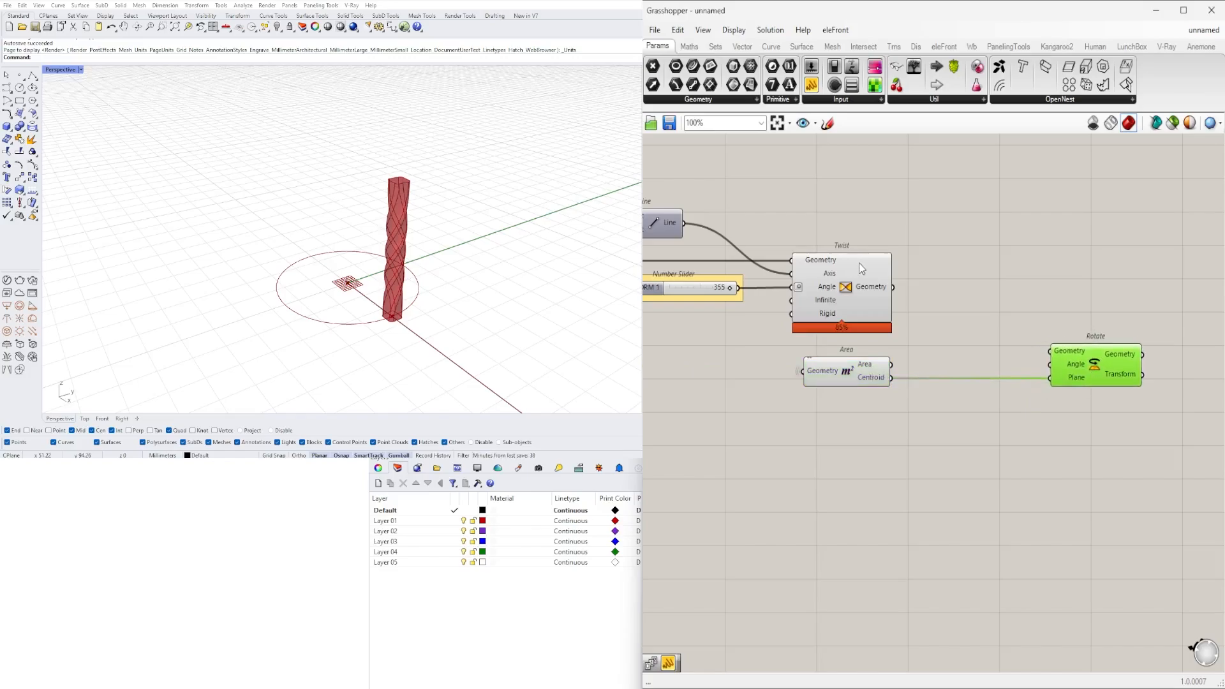
drag(892, 286, 1050, 351)
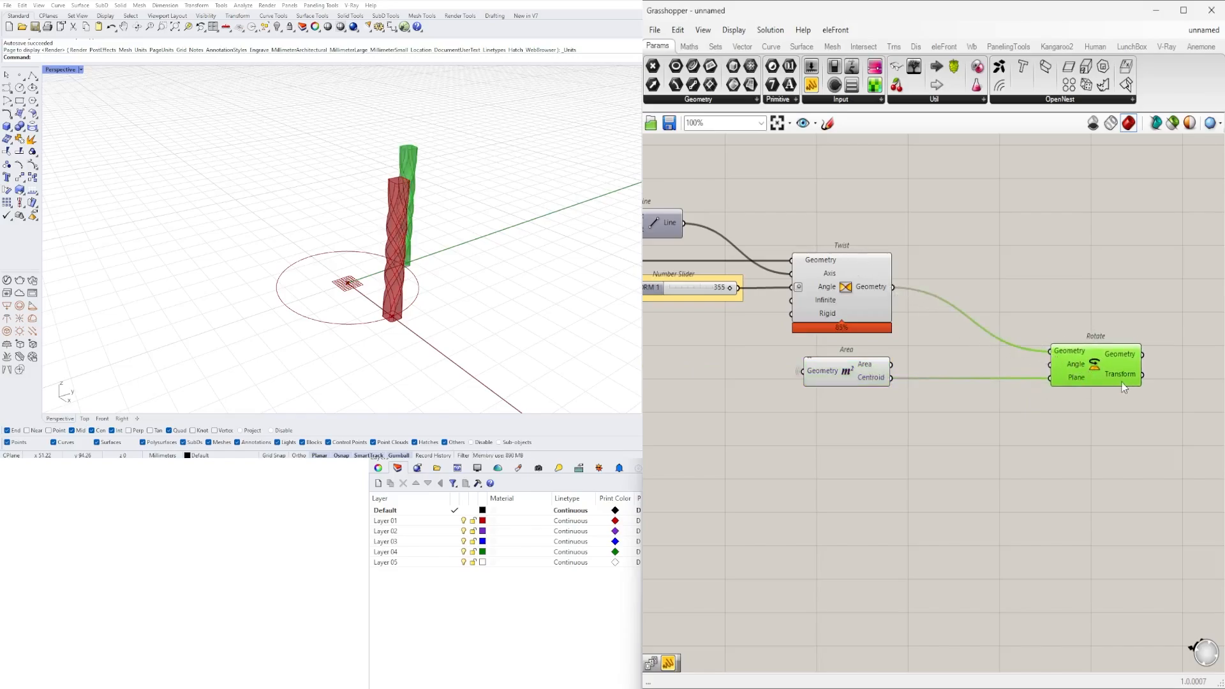
right_drag(488, 266, 298, 249)
right_drag(228, 228, 235, 218)
scroll(252, 155, up, 4)
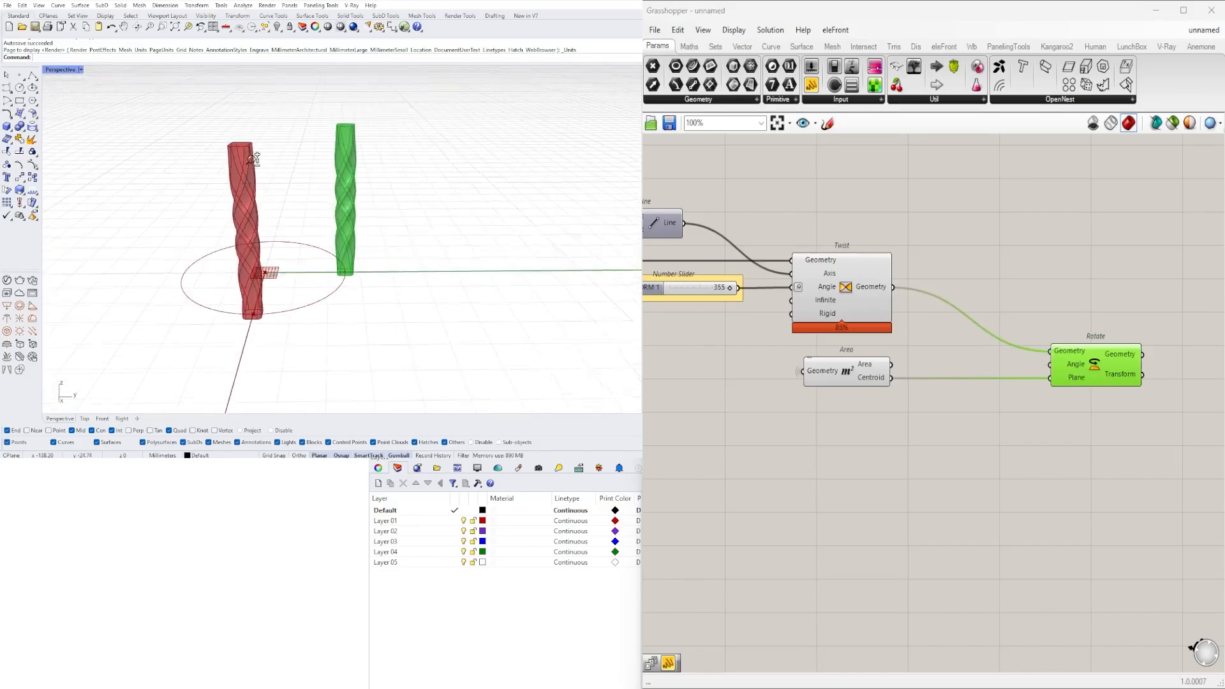
- Add a number slider with the value 45.5 below Area and connect it to Rotate's Angle input
double_click(928, 409)
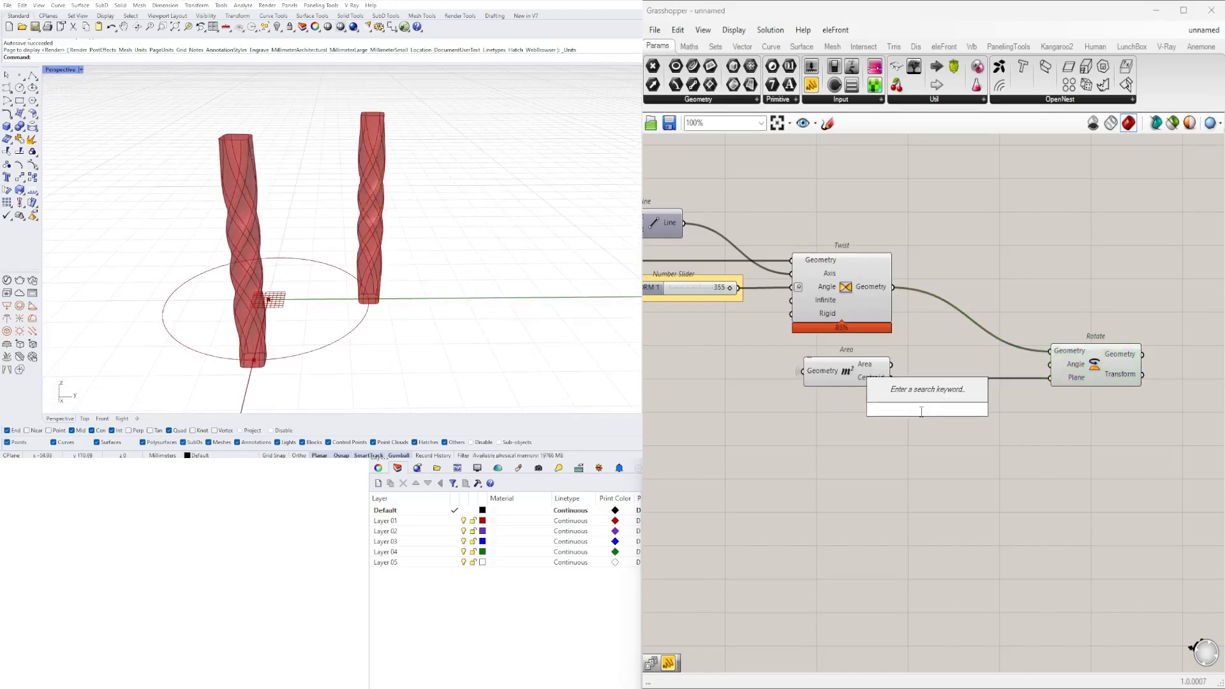
text(45.5)
key(Return)
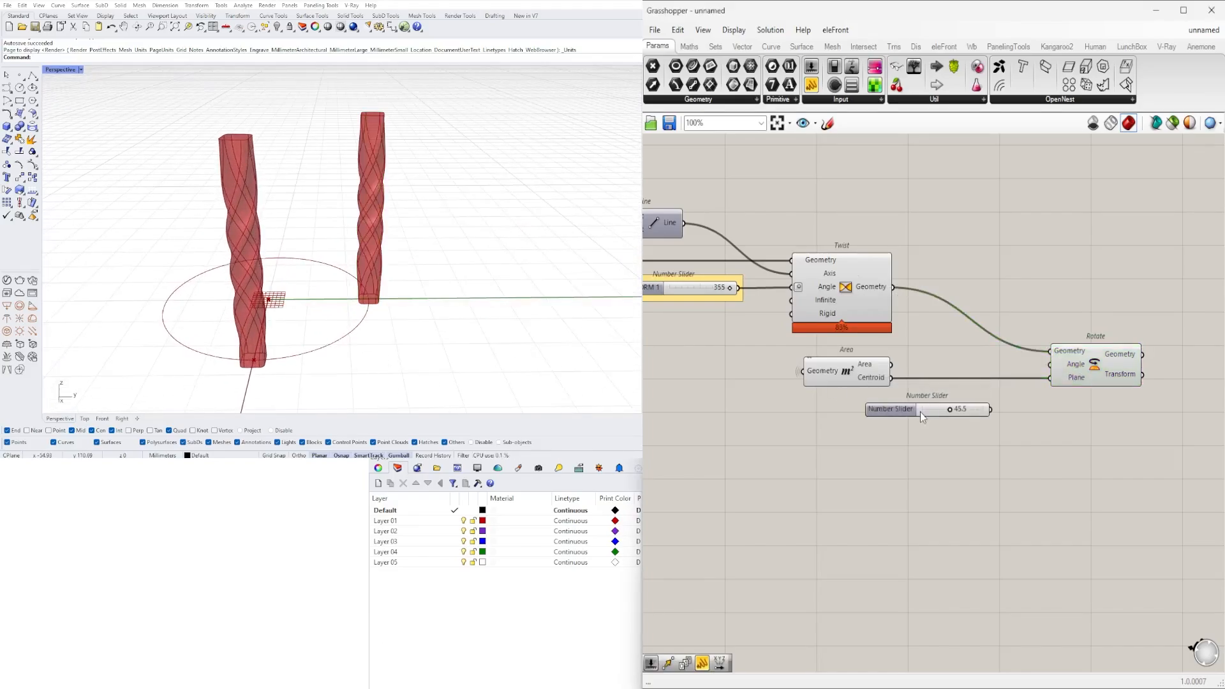
scroll(1006, 494, up, 1)
drag(983, 395, 1054, 343)
scroll(951, 399, up, 5)
scroll(952, 401, down, 5)
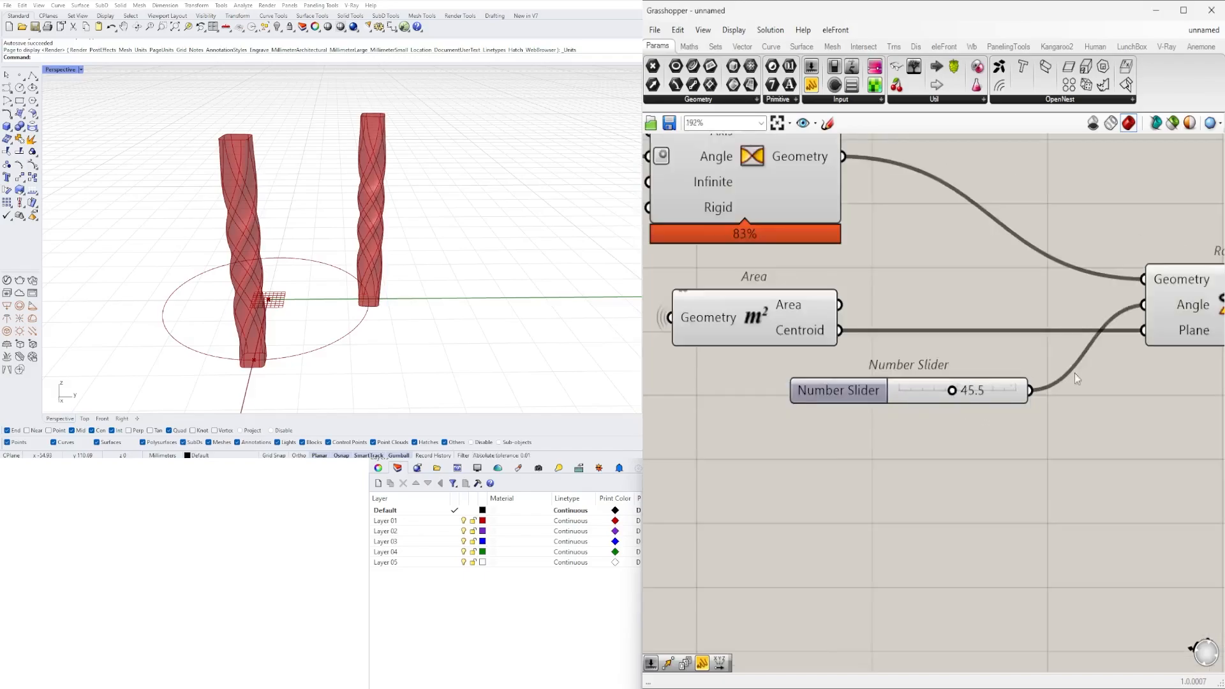
- Switch Rotate's Angle input to Degrees and move its slider farther away from the component
right_click(1070, 322)
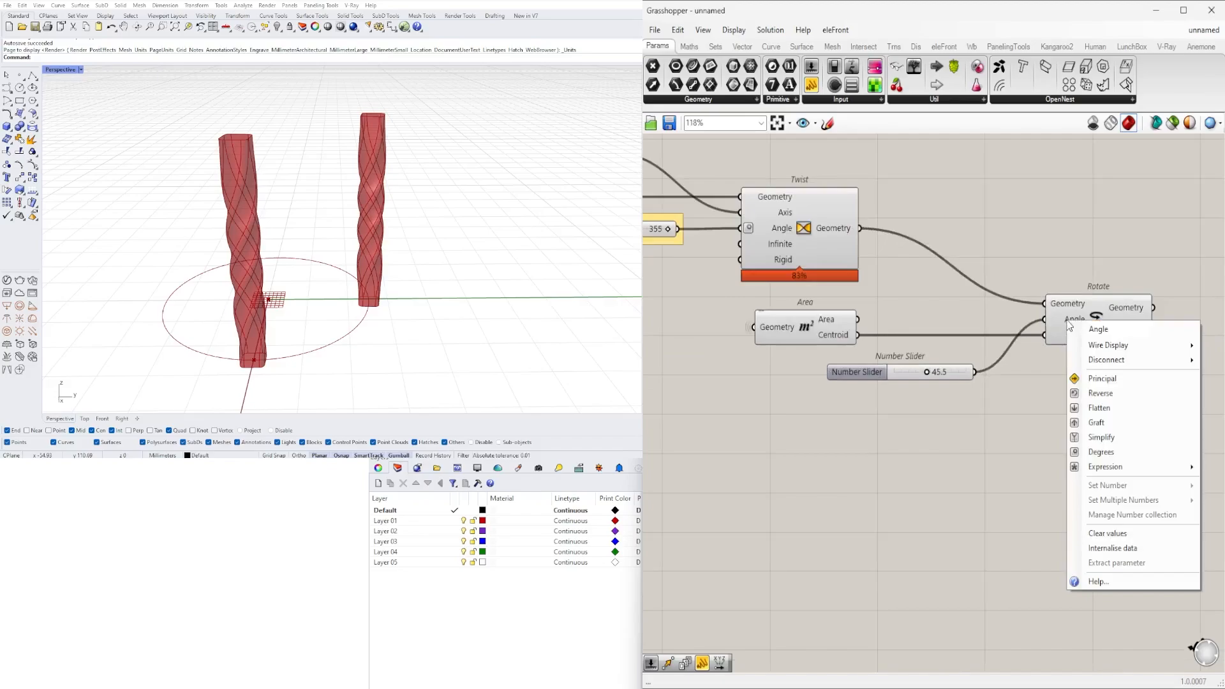
click(1101, 452)
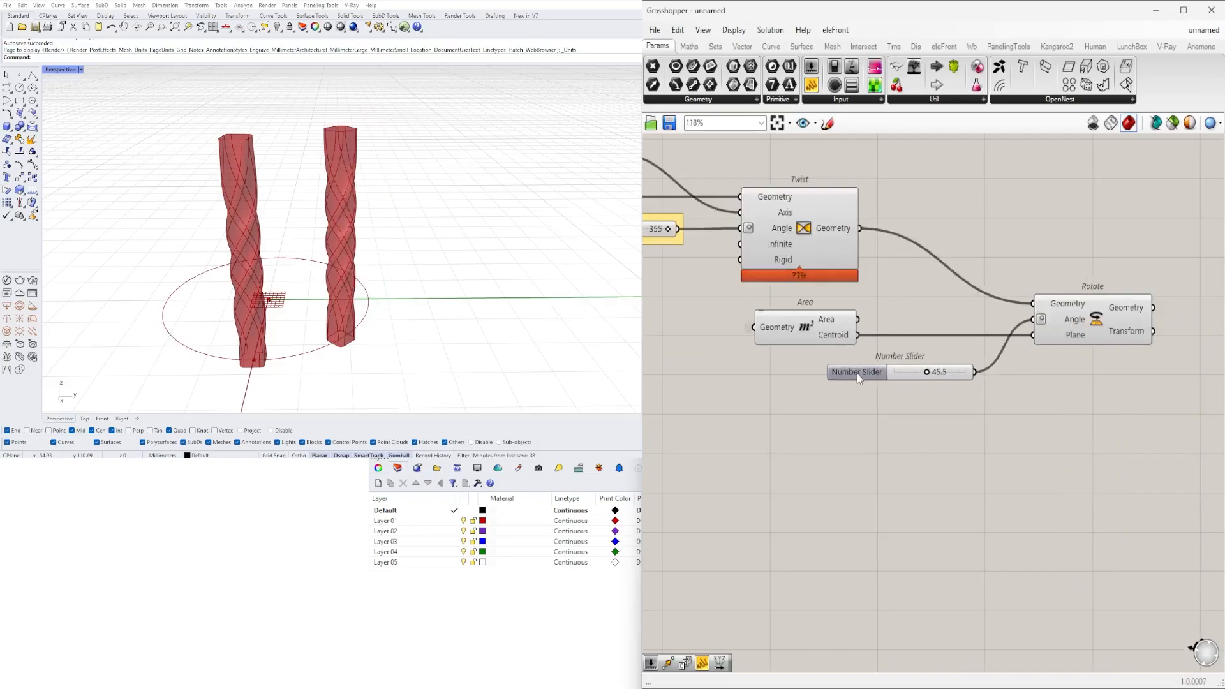
drag(858, 378, 779, 379)
double_click(964, 416)
text(RA)
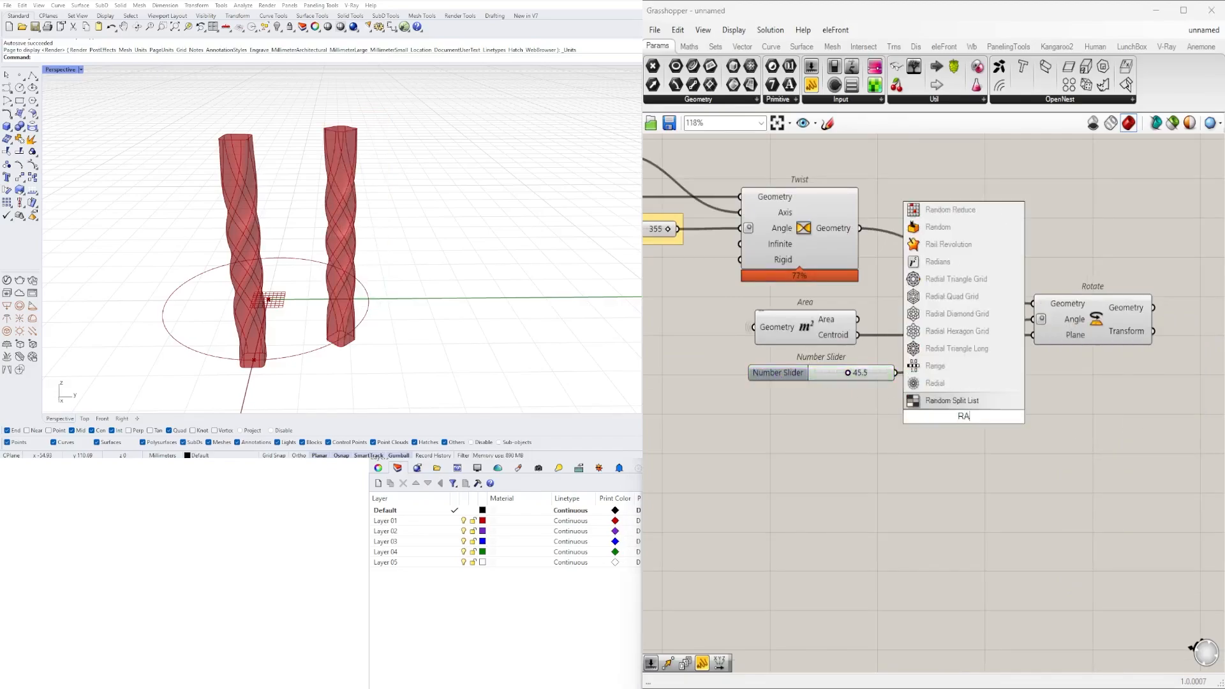
text(ND)
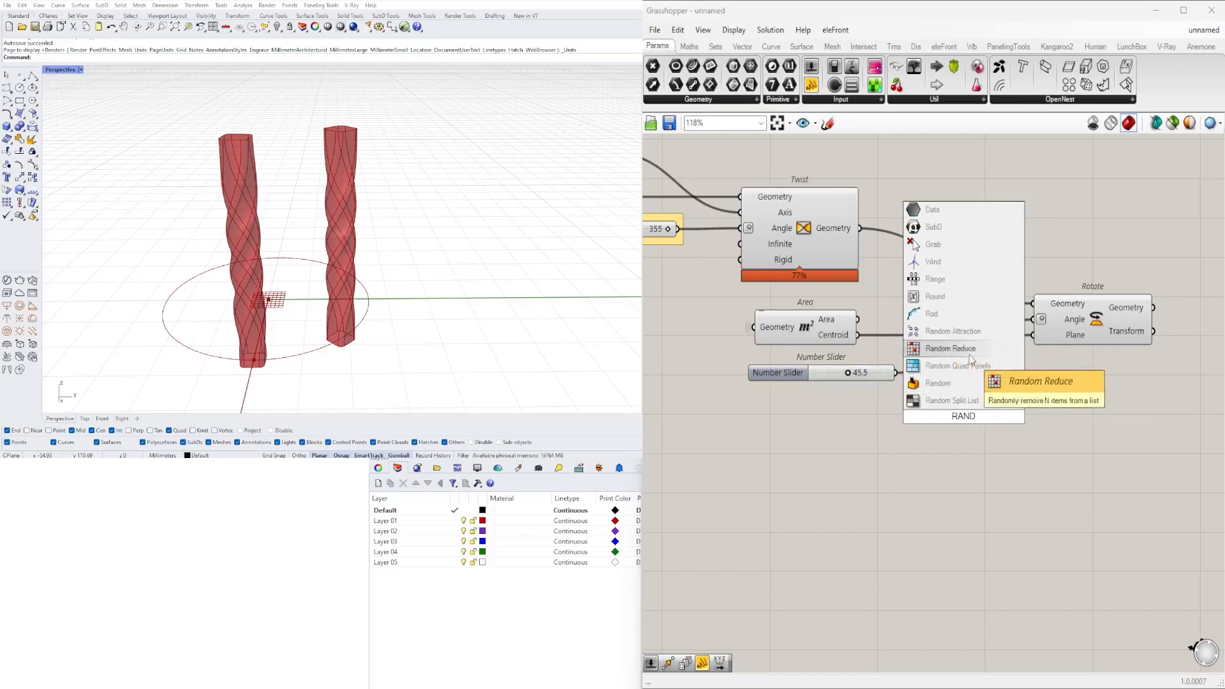
text(D)
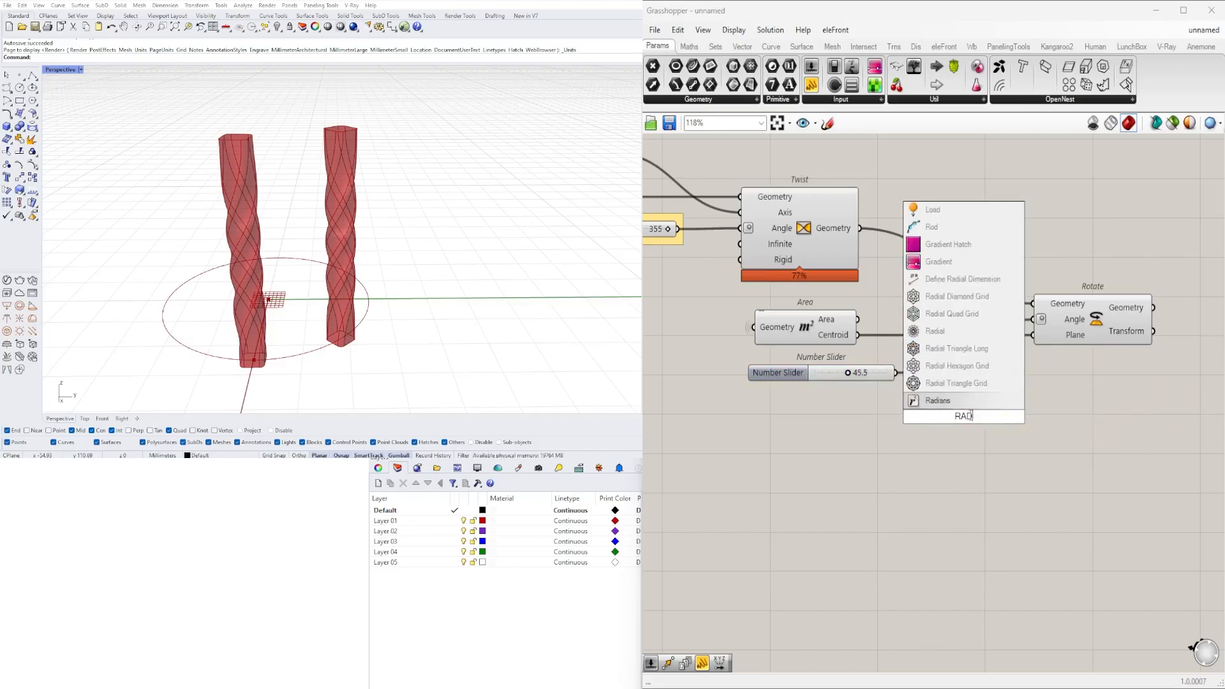
click(962, 403)
drag(926, 419, 925, 407)
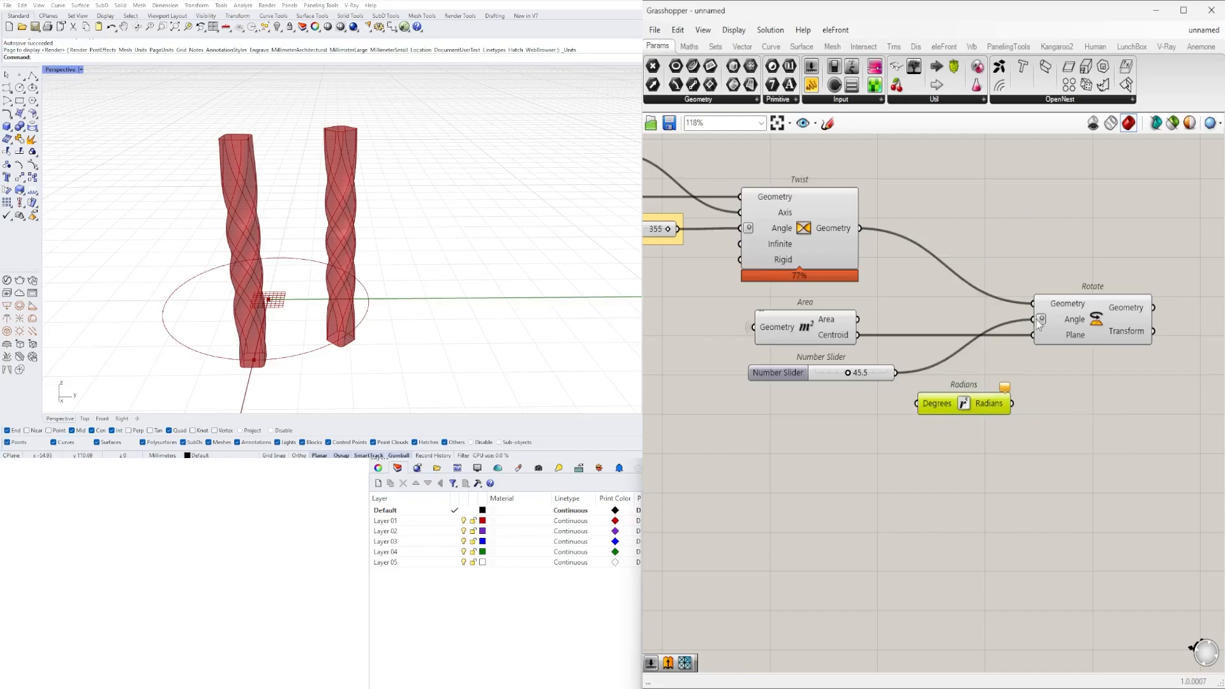
key(Delete)
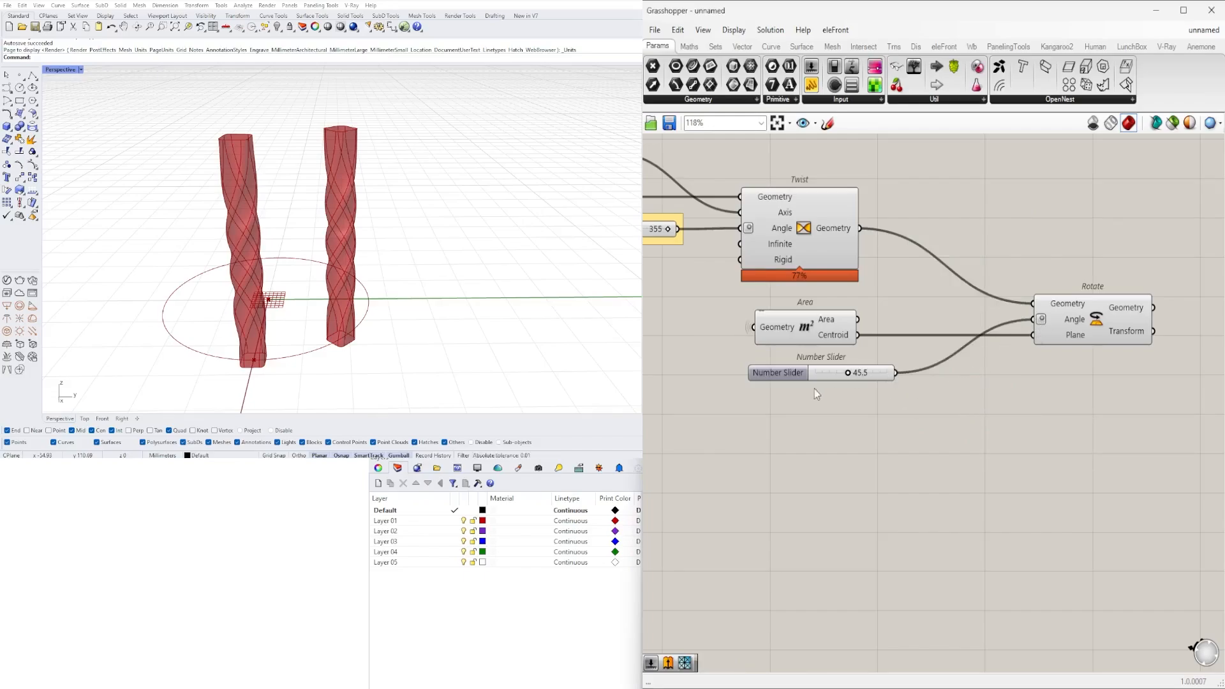
- Highlight the rotated column and set the rotation angle slider to 9.6
drag(757, 374, 752, 374)
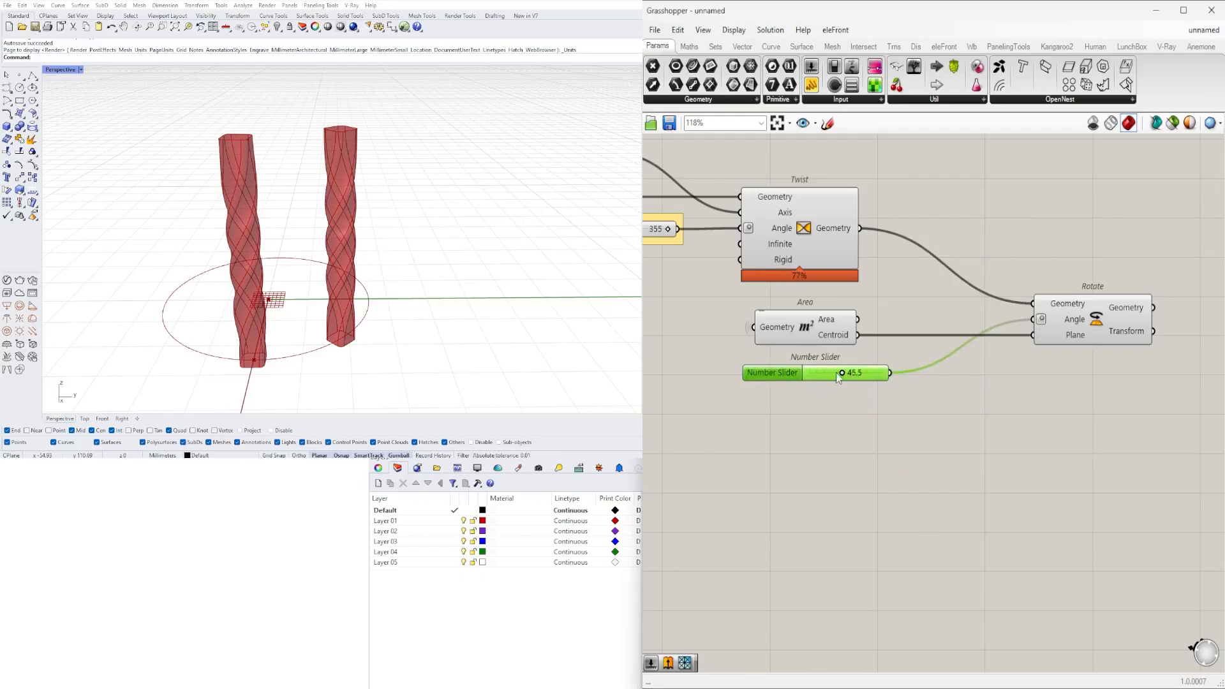
click(996, 350)
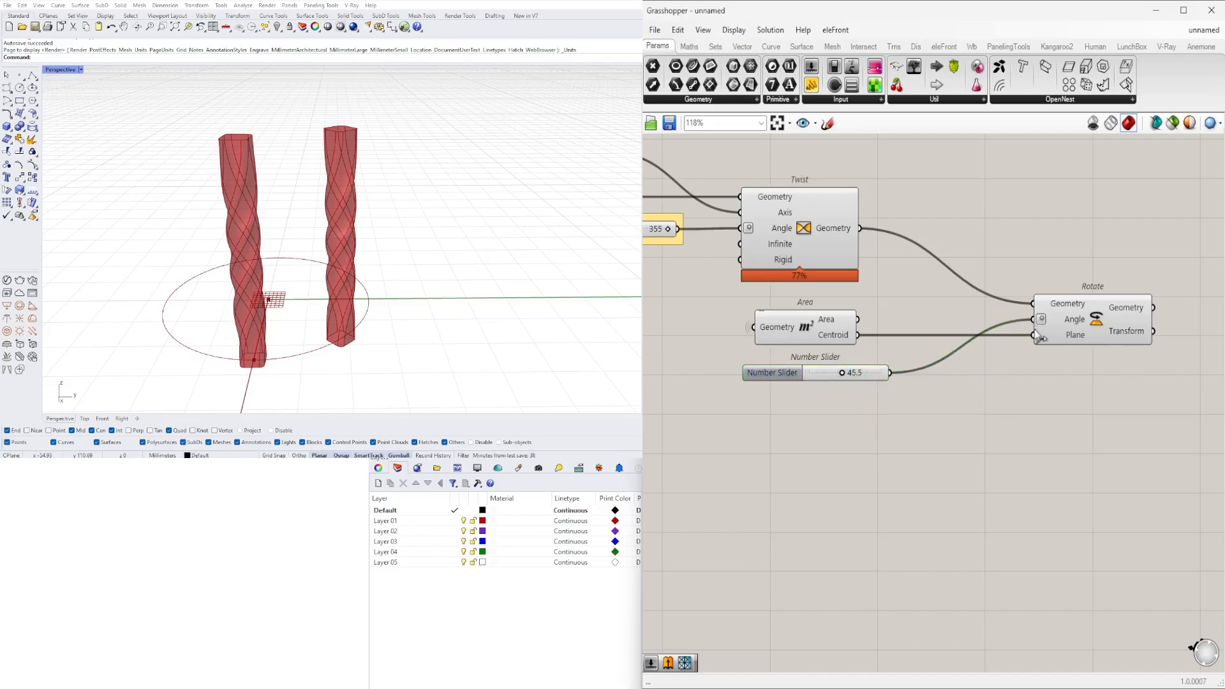
click(1090, 311)
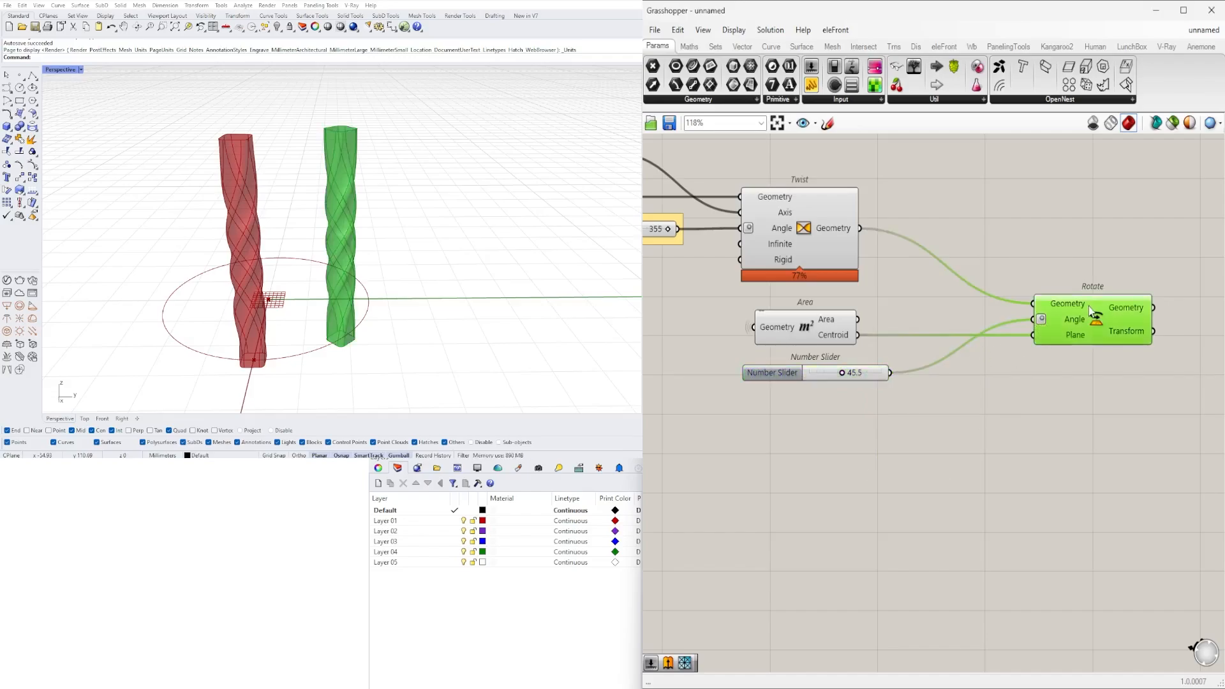
scroll(847, 361, up, 5)
drag(831, 389, 763, 353)
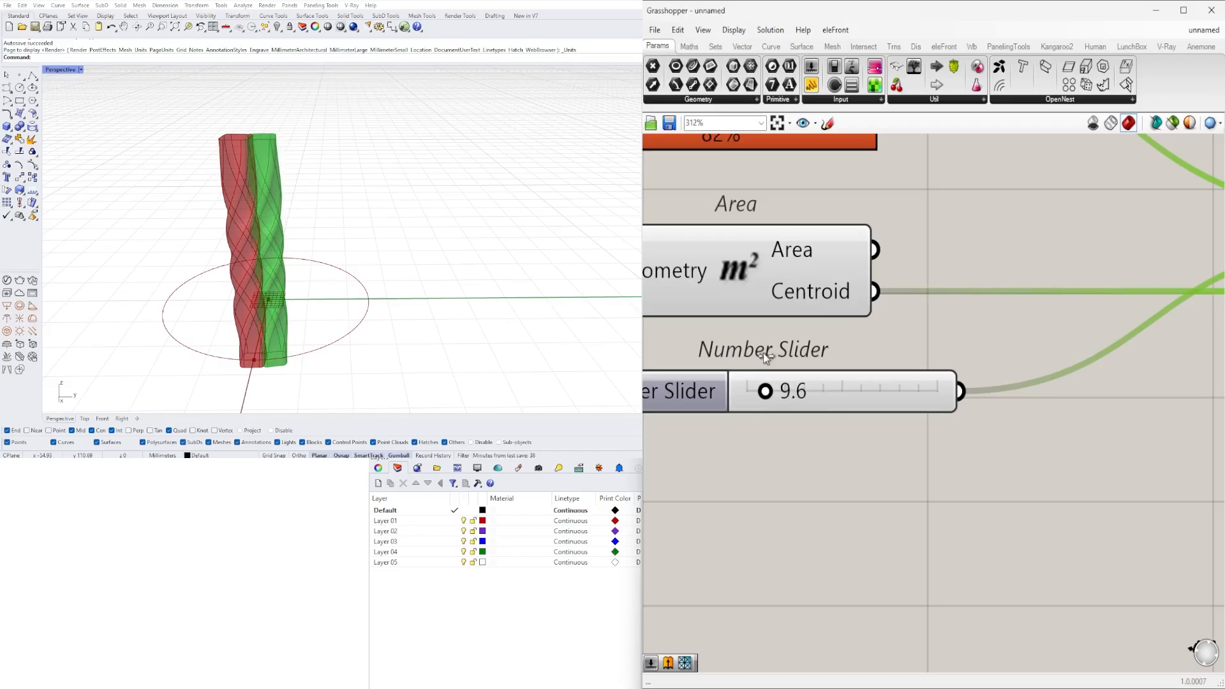
- Move the 9.6 angle slider down and away from Area to free canvas space before Rotate
scroll(811, 382, down, 4)
right_drag(872, 424, 1014, 441)
scroll(989, 456, down, 1)
click(986, 472)
scroll(931, 417, up, 2)
right_drag(929, 415, 855, 385)
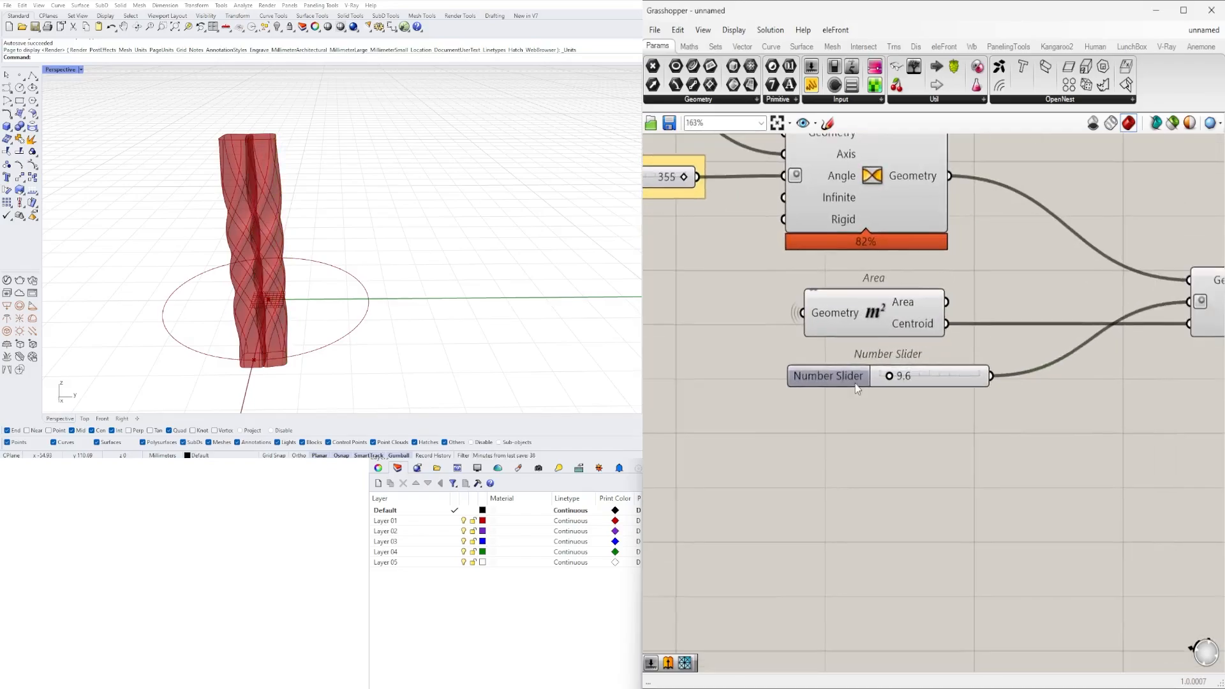
drag(849, 380, 687, 411)
scroll(914, 466, down, 2)
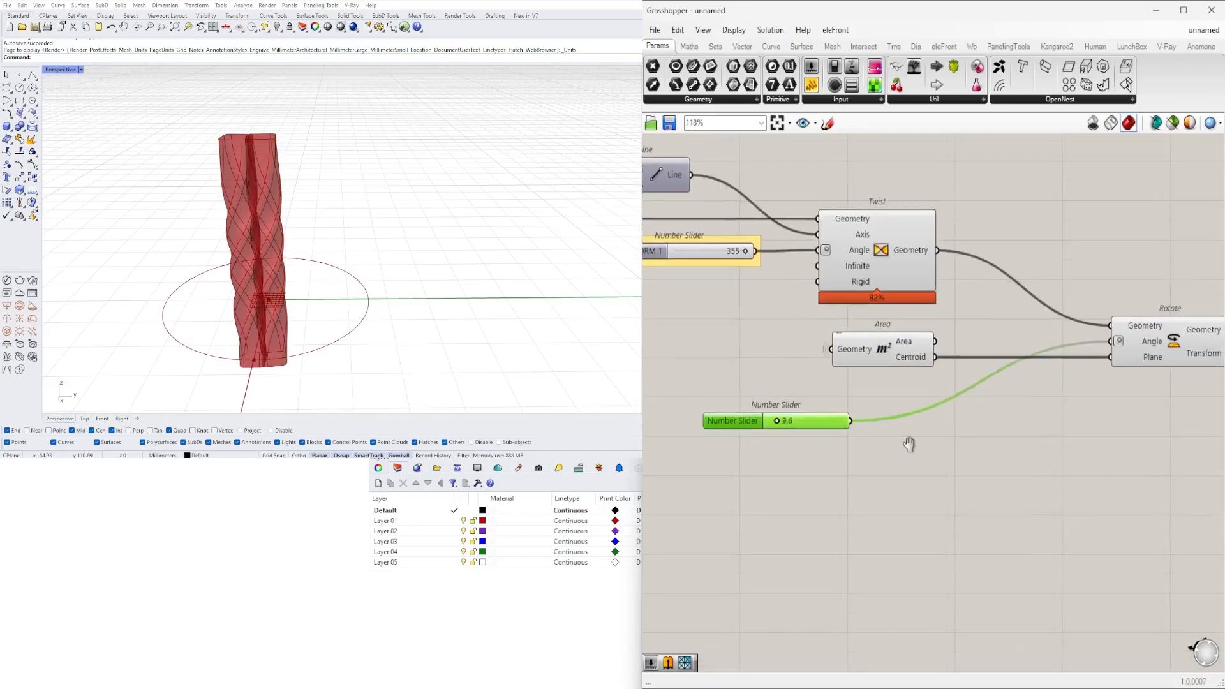
- Add a Series component below Area and connect the angle slider to its Step input
click(908, 451)
double_click(909, 453)
text(SER)
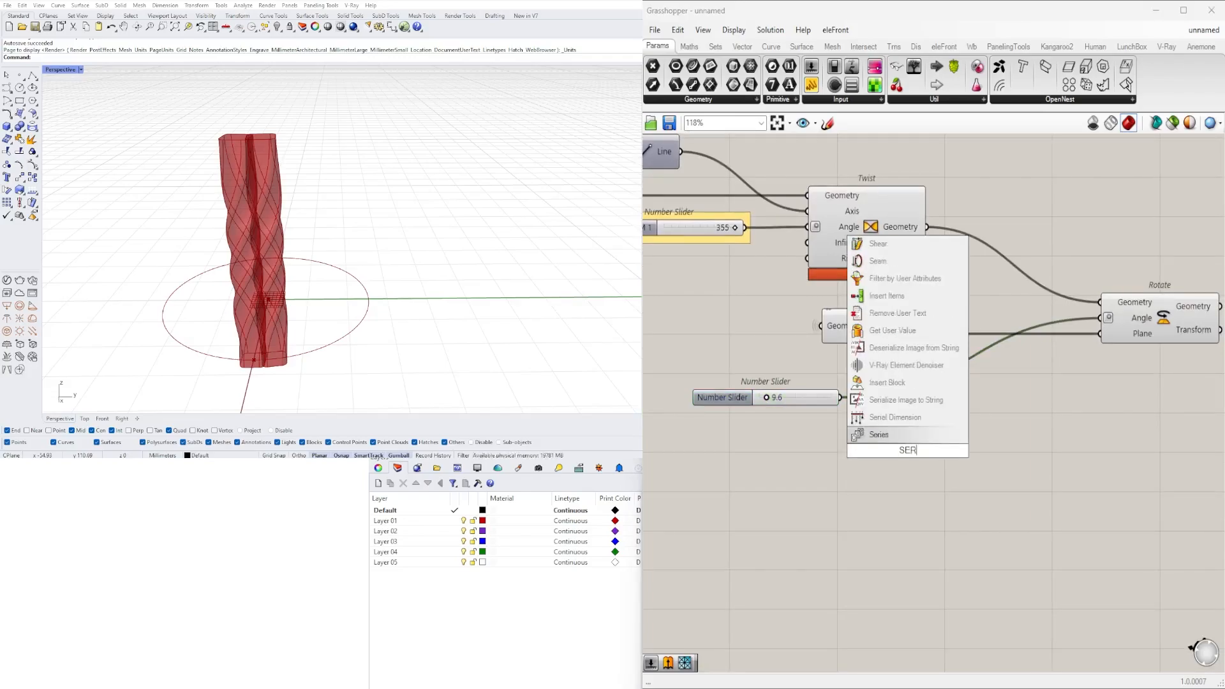
key(Return)
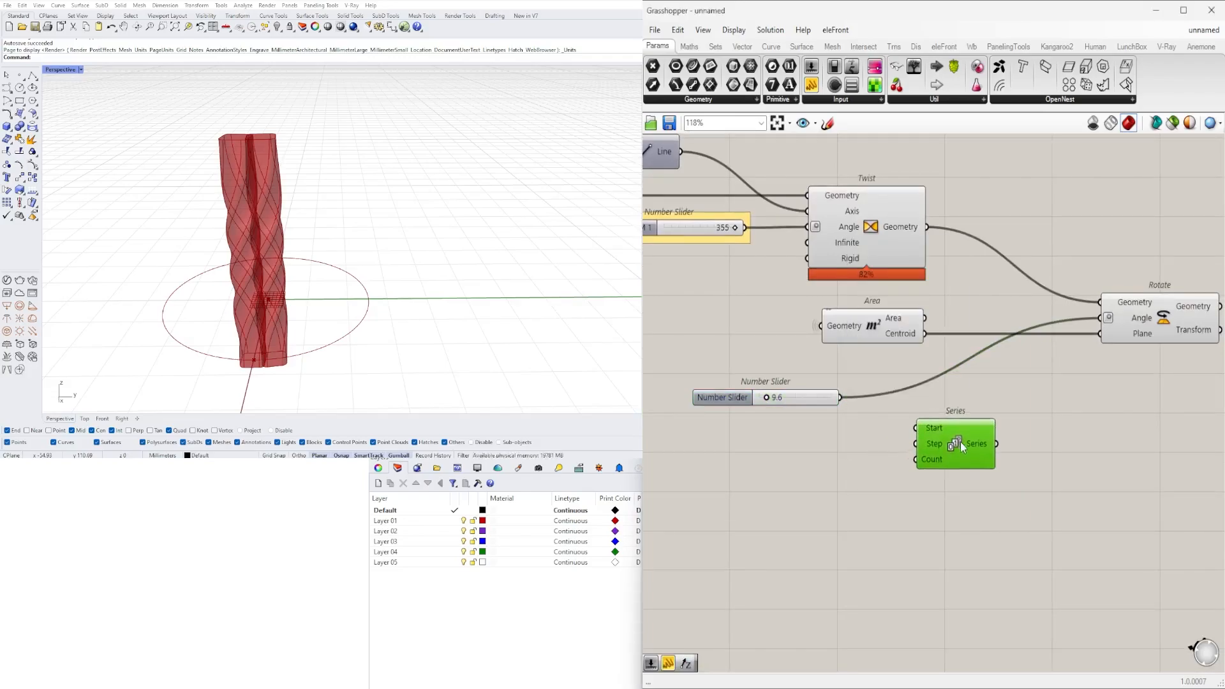
drag(961, 441, 984, 437)
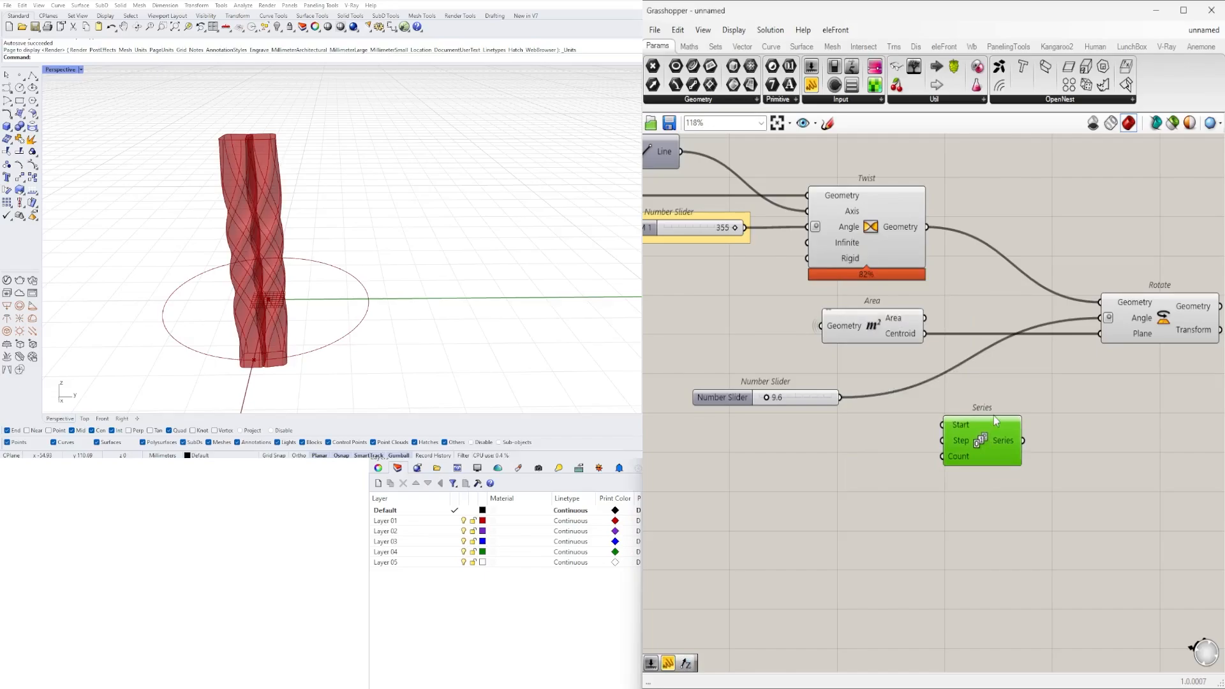
click(813, 401)
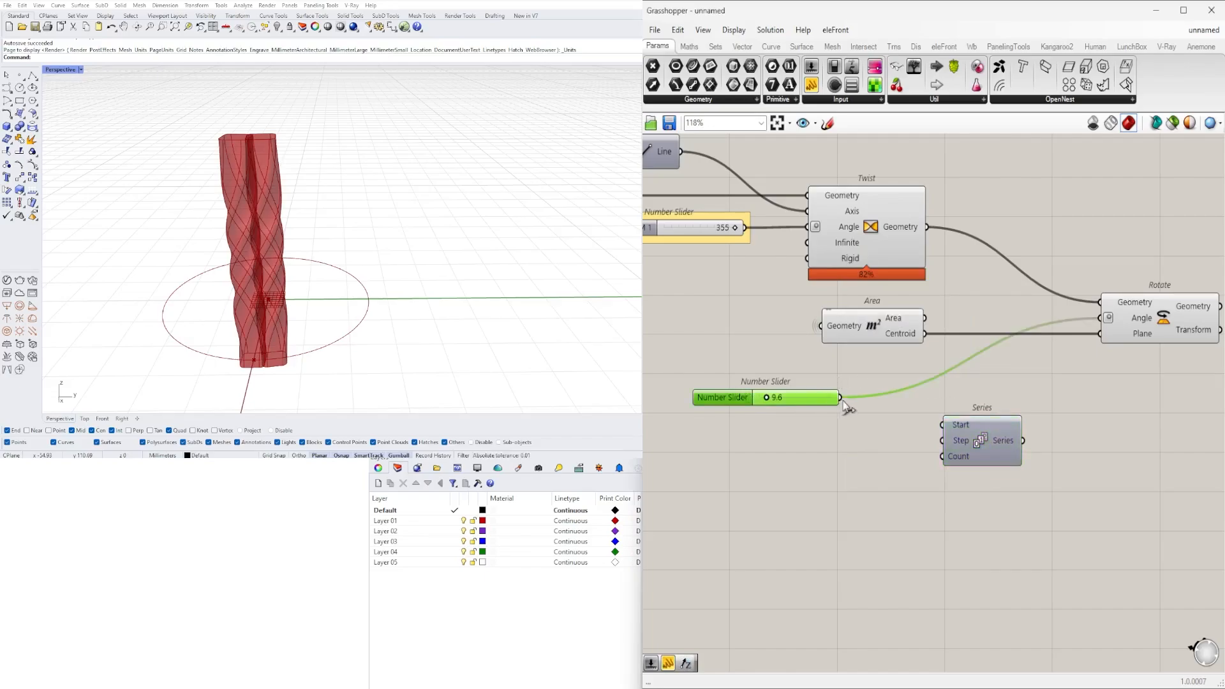
drag(842, 402, 967, 445)
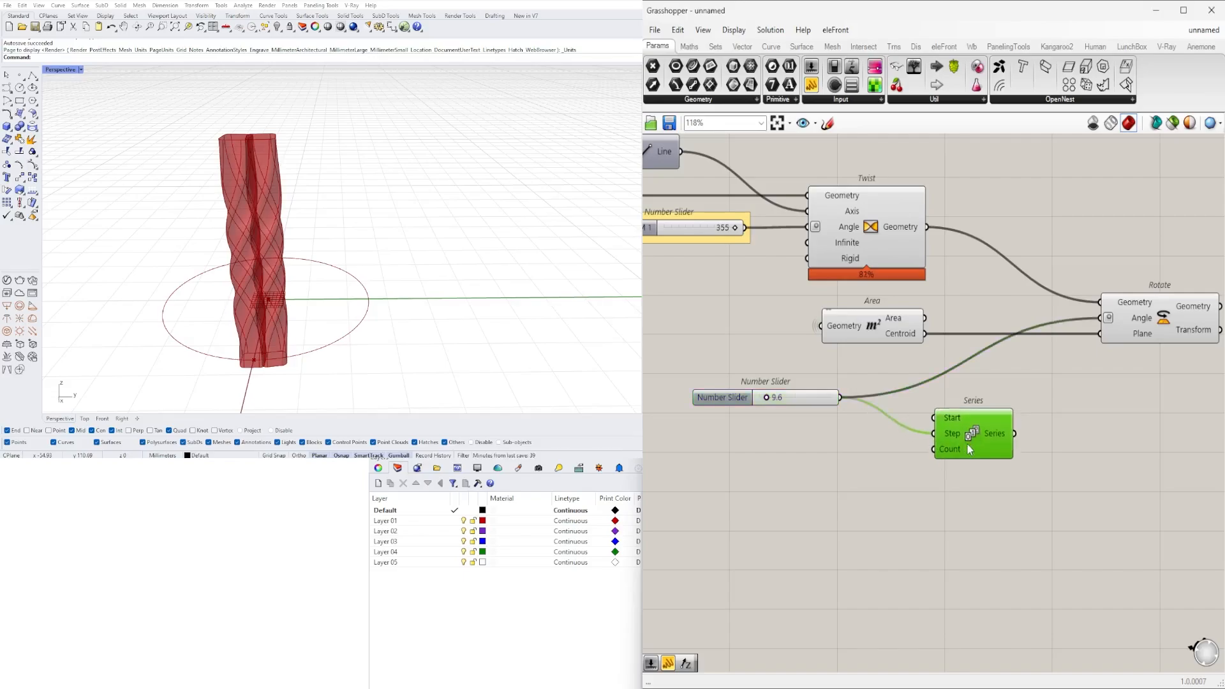
- Add a panel containing 360 and place it below the angle slider
double_click(817, 483)
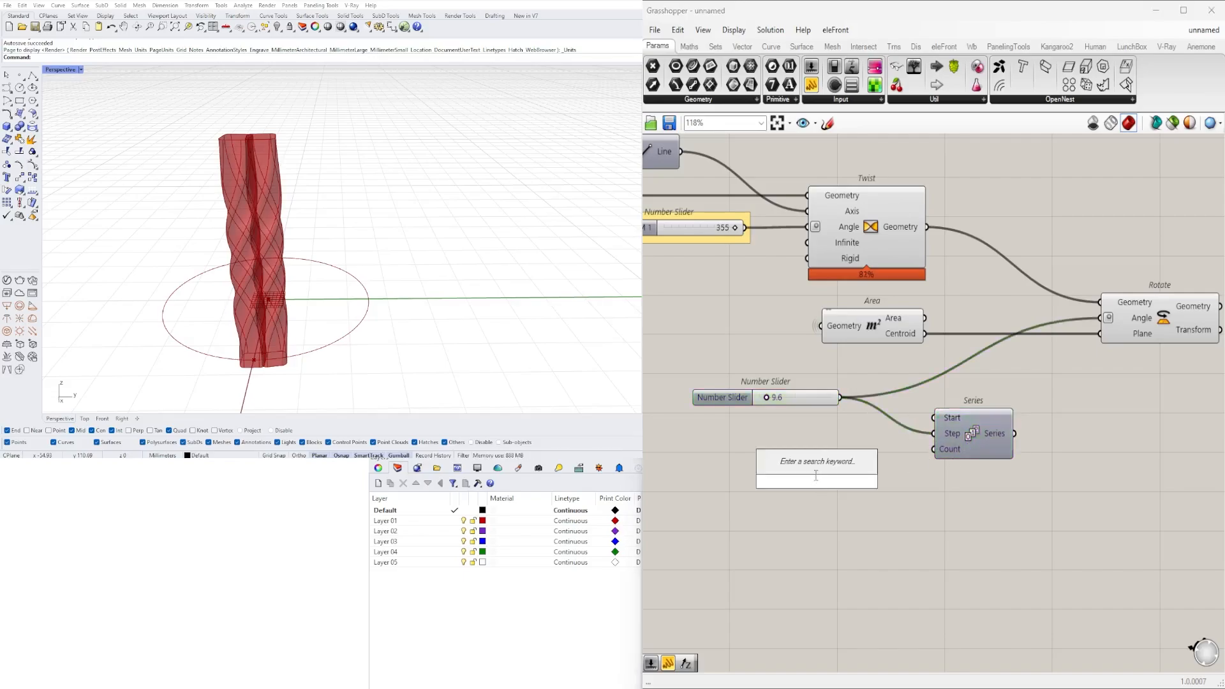
text(")
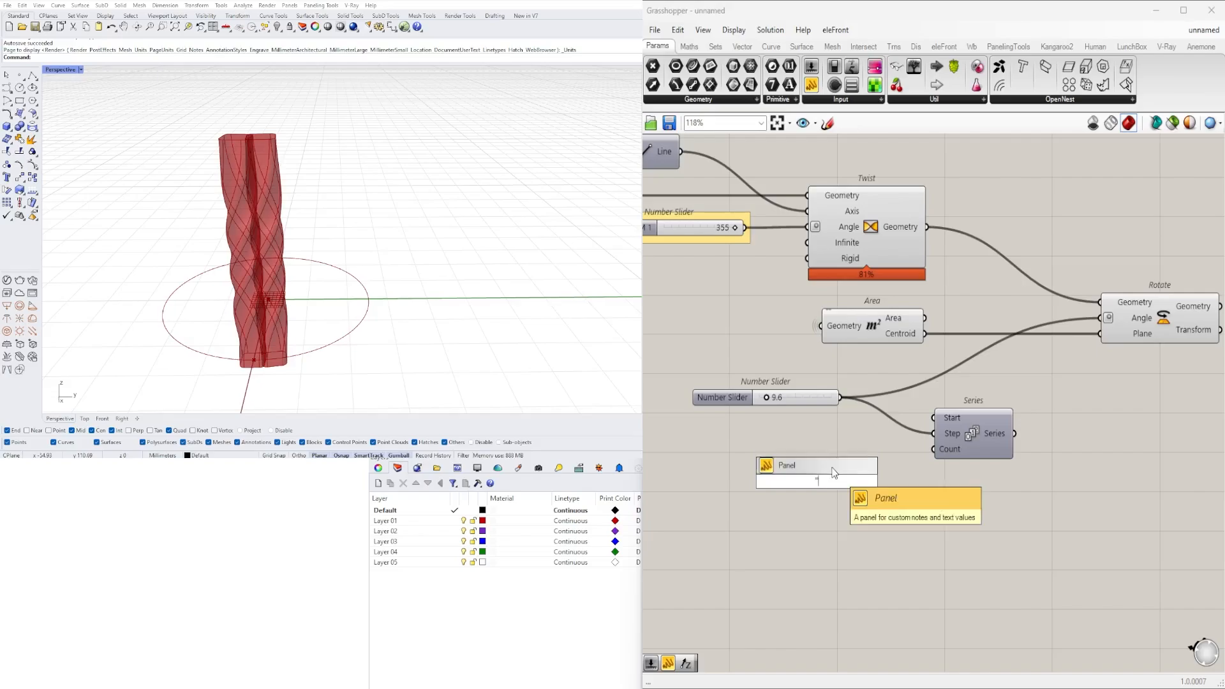
text(360)
key(Return)
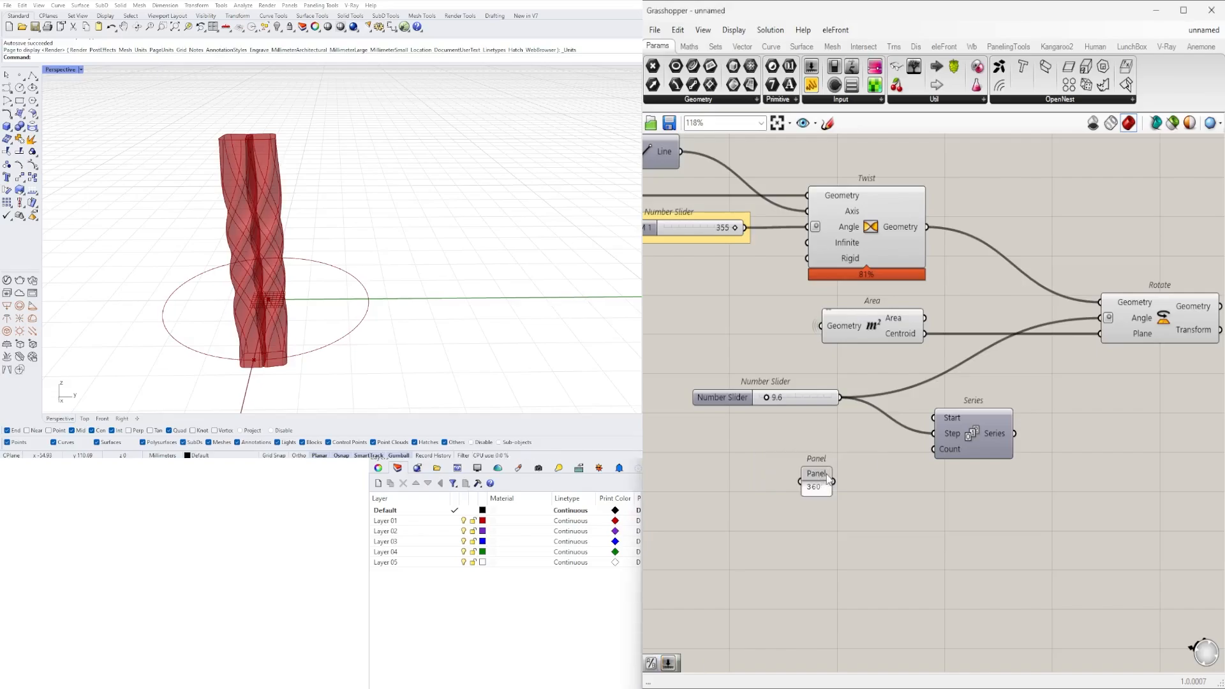
drag(825, 476, 765, 462)
- Add a Division component between the 360 panel and the Series component
double_click(844, 487)
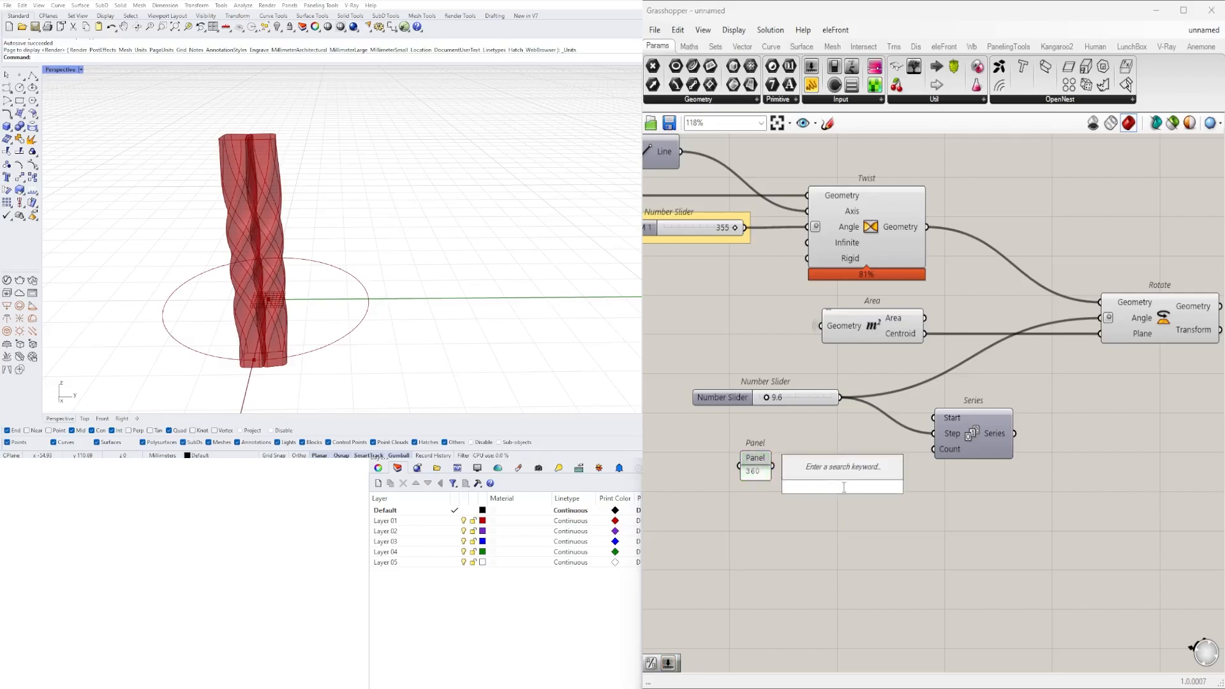
text(/)
key(Return)
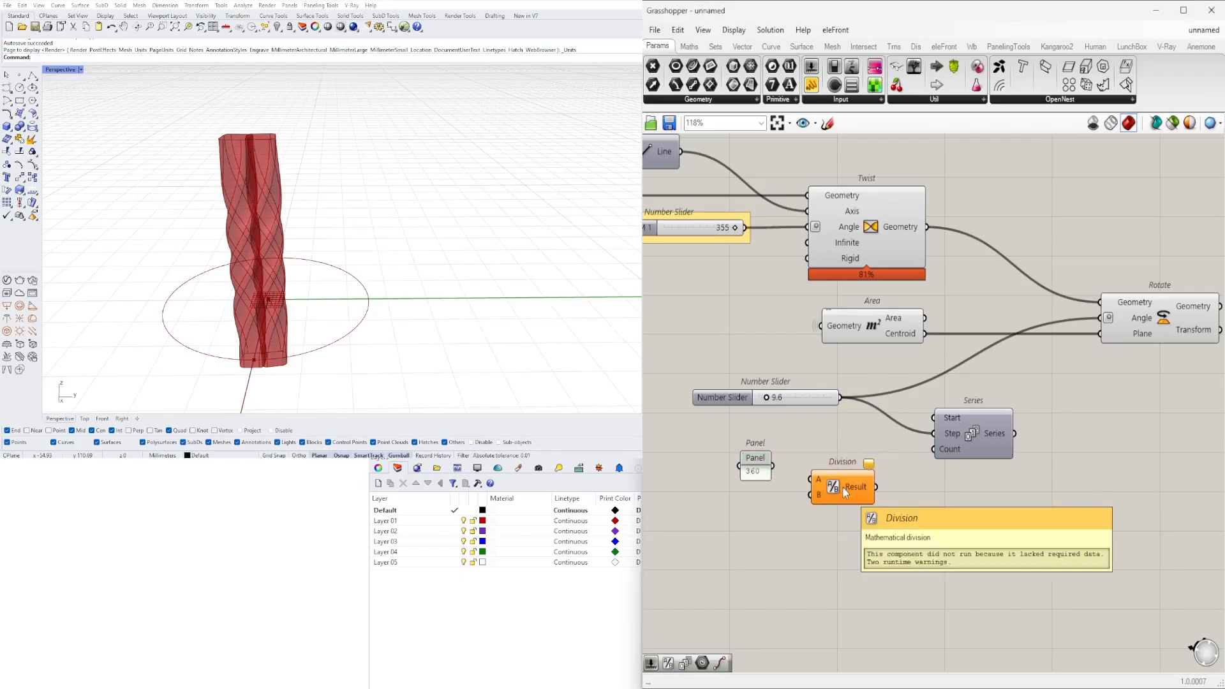
- Wire the 360 panel into Division's A input and the 9.6 slider into its B input
scroll(800, 480, up, 2)
drag(764, 468, 814, 478)
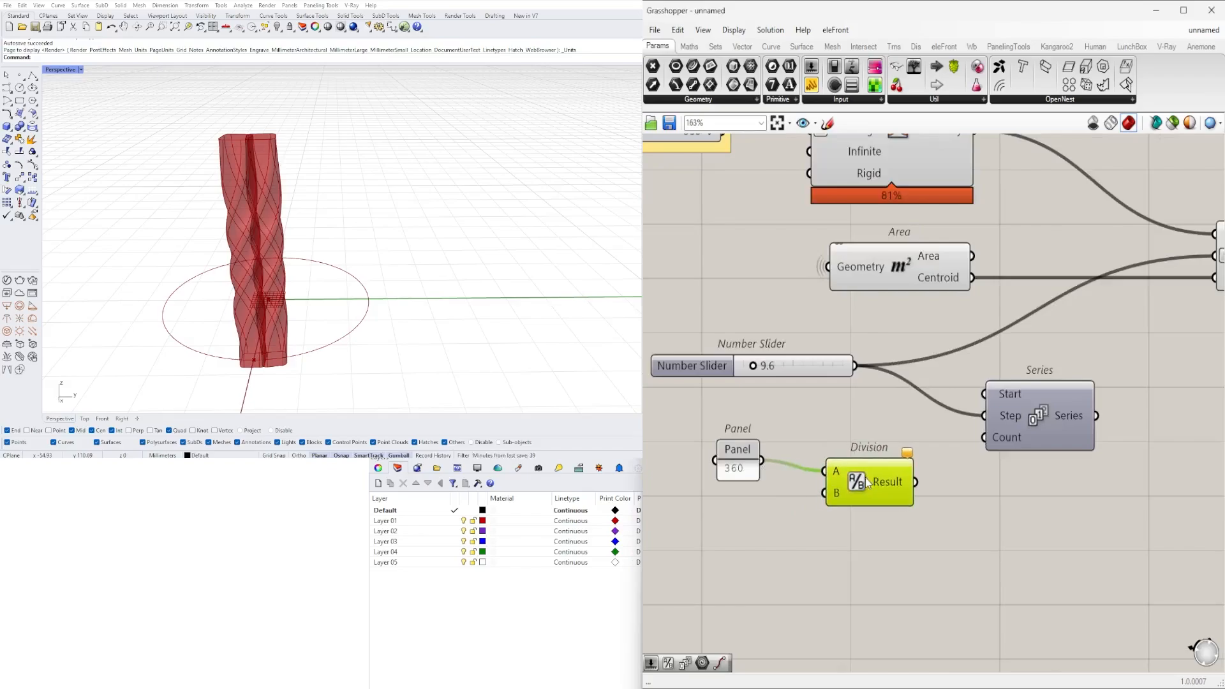
scroll(959, 441, down, 2)
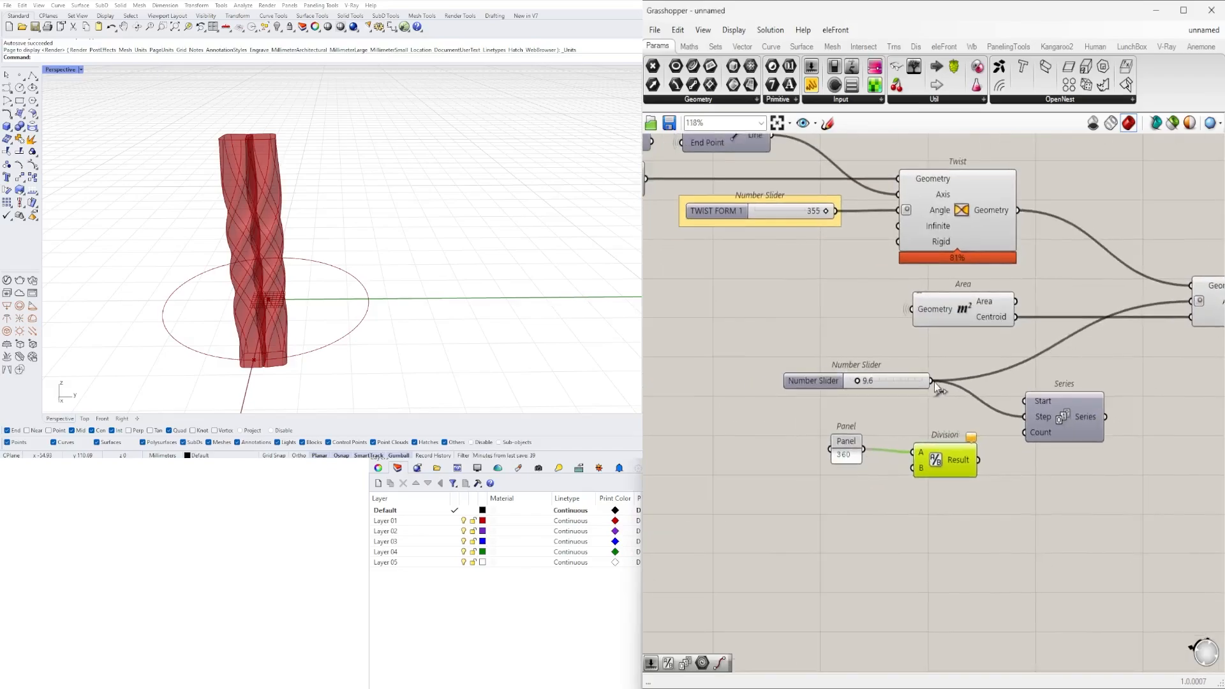
drag(933, 382, 912, 469)
drag(931, 382, 920, 469)
drag(828, 384, 753, 384)
click(993, 458)
scroll(984, 459, up, 2)
mouse_move(956, 460)
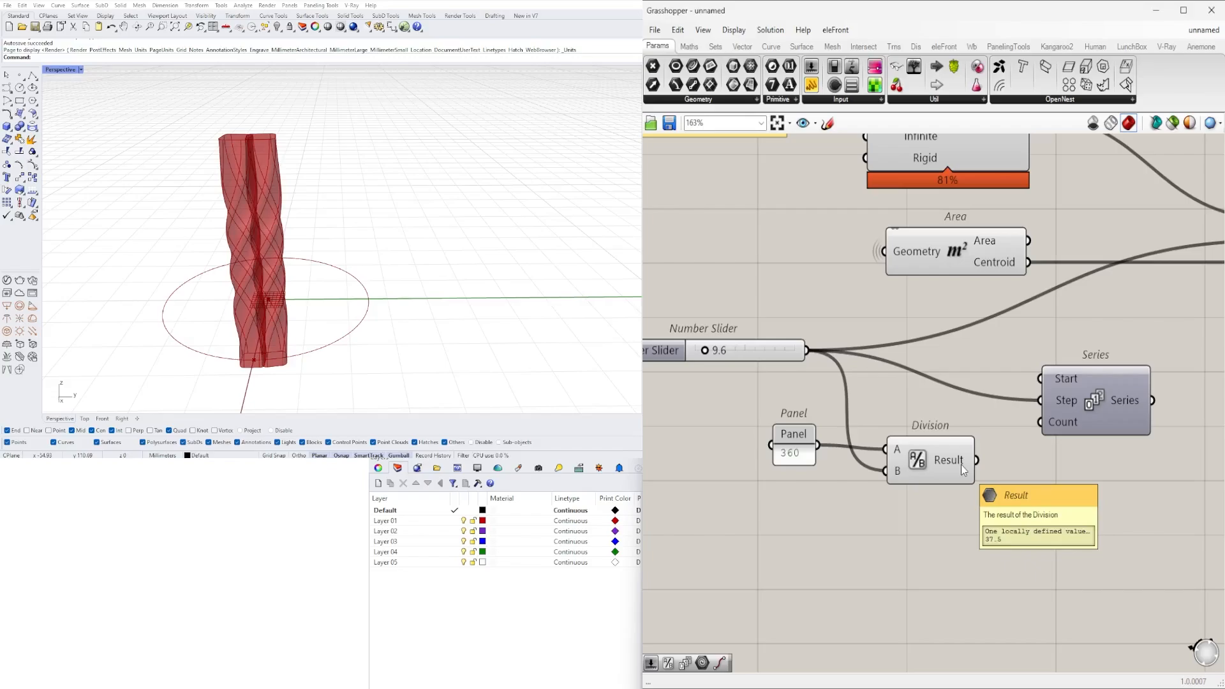
- Connect the Division result to the Series Step input in place of the slider, and tidy the panel, Division and Series positions
drag(976, 460, 1043, 400)
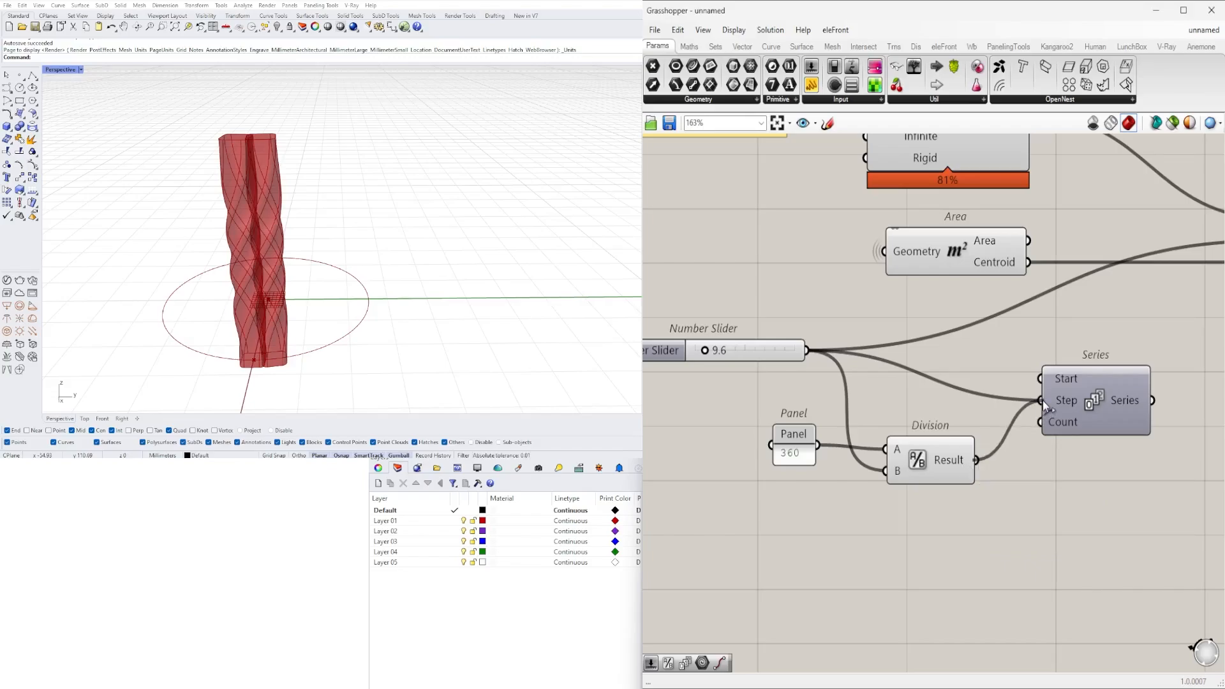
click(935, 465)
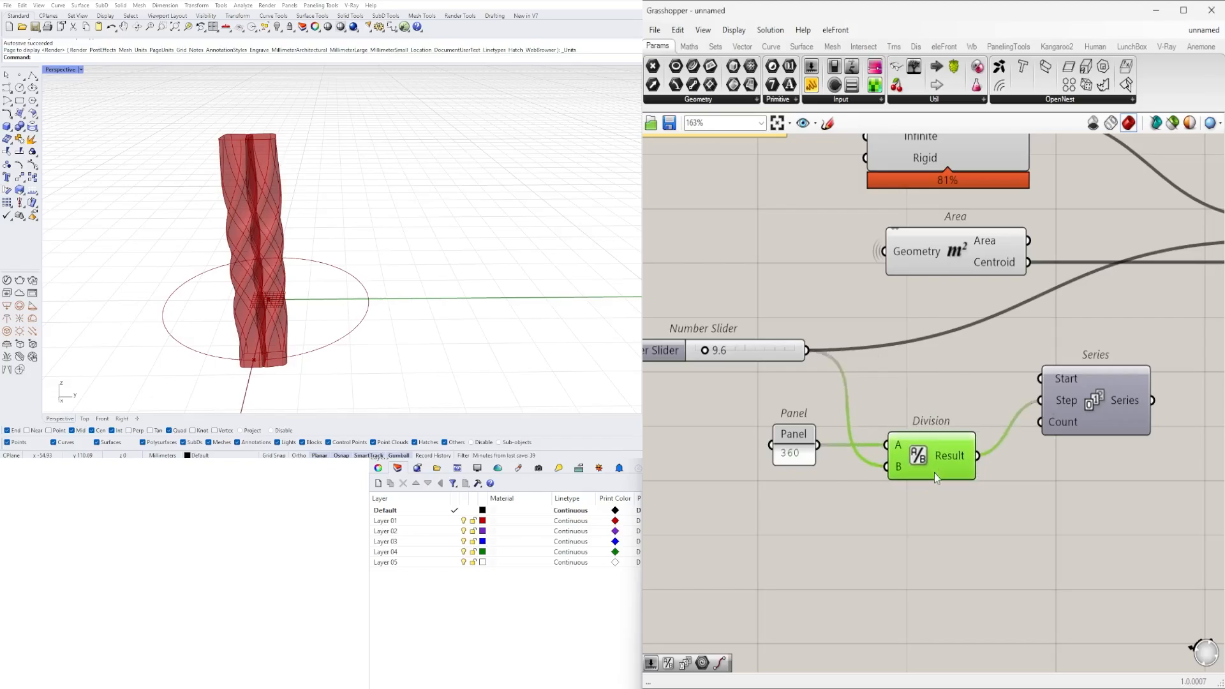
right_drag(885, 484, 912, 492)
drag(823, 442, 839, 441)
scroll(1084, 439, down, 2)
right_drag(1085, 439, 1030, 425)
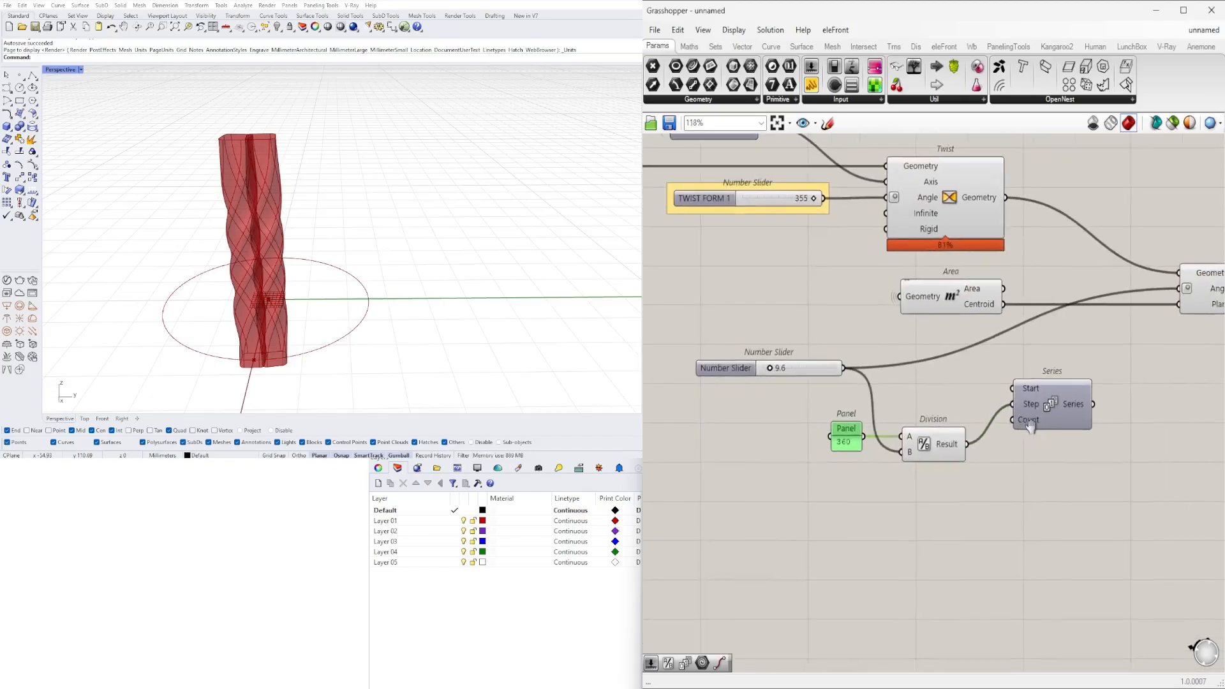
scroll(1031, 426, up, 2)
drag(1041, 418, 1037, 486)
scroll(1037, 486, down, 2)
right_drag(1037, 486, 1058, 435)
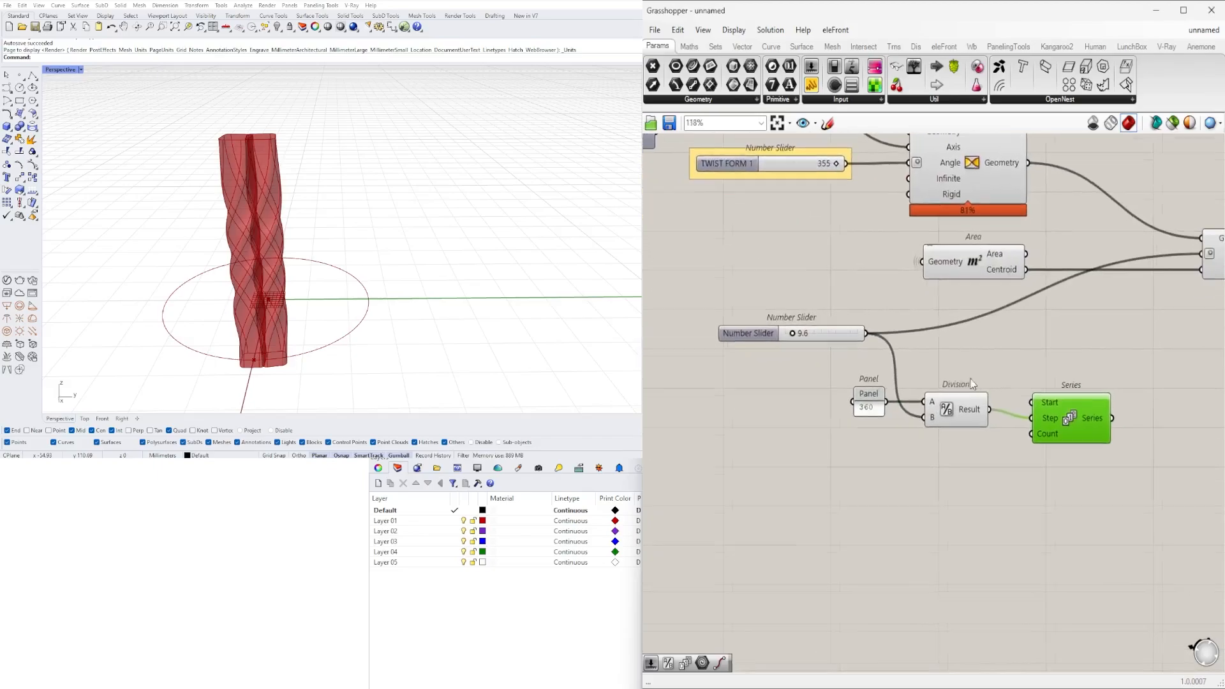
right_drag(972, 383, 943, 333)
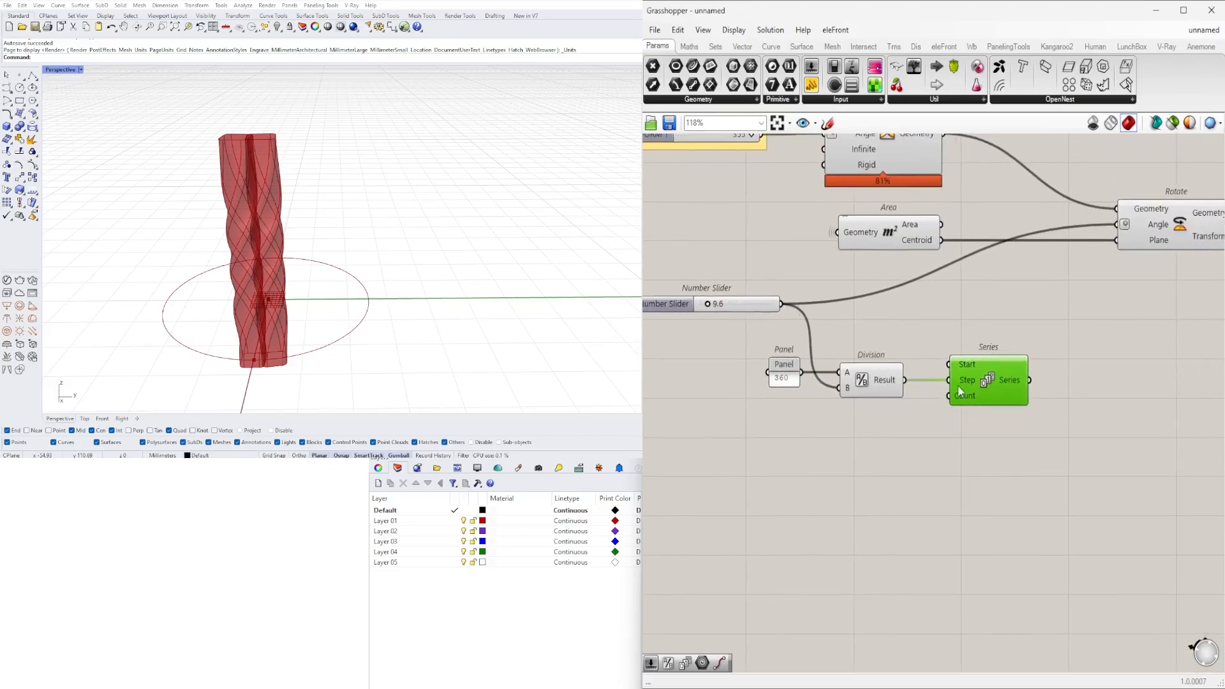
click(782, 416)
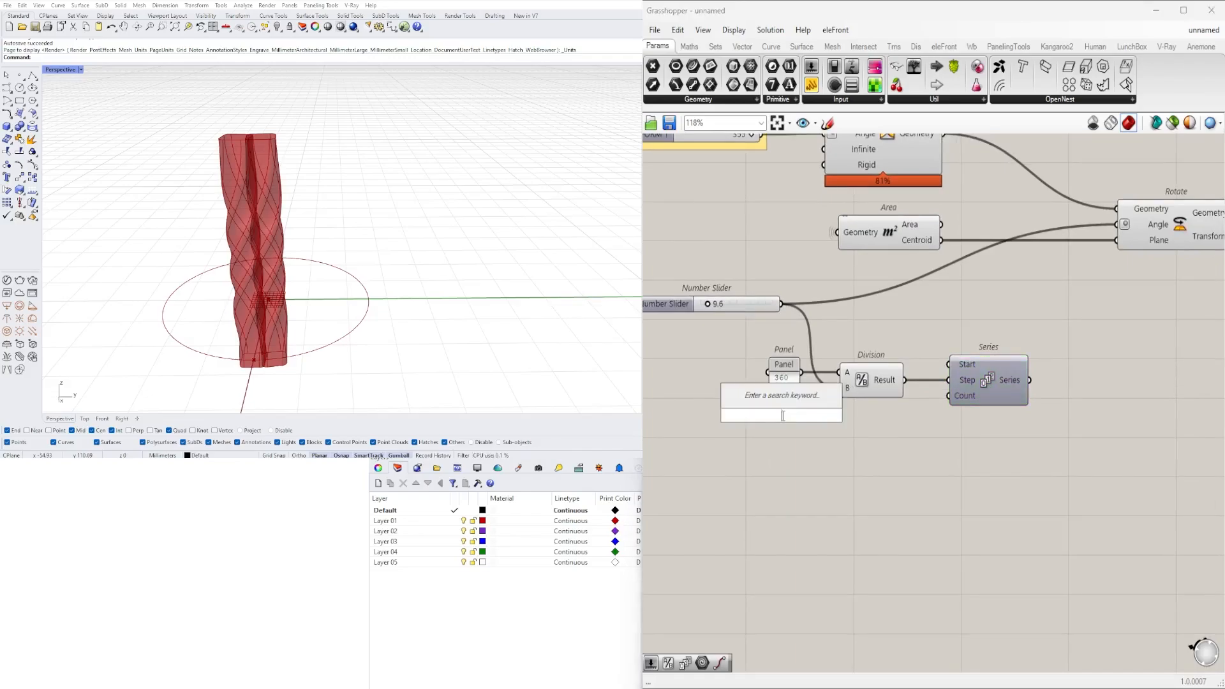
double_click(740, 423)
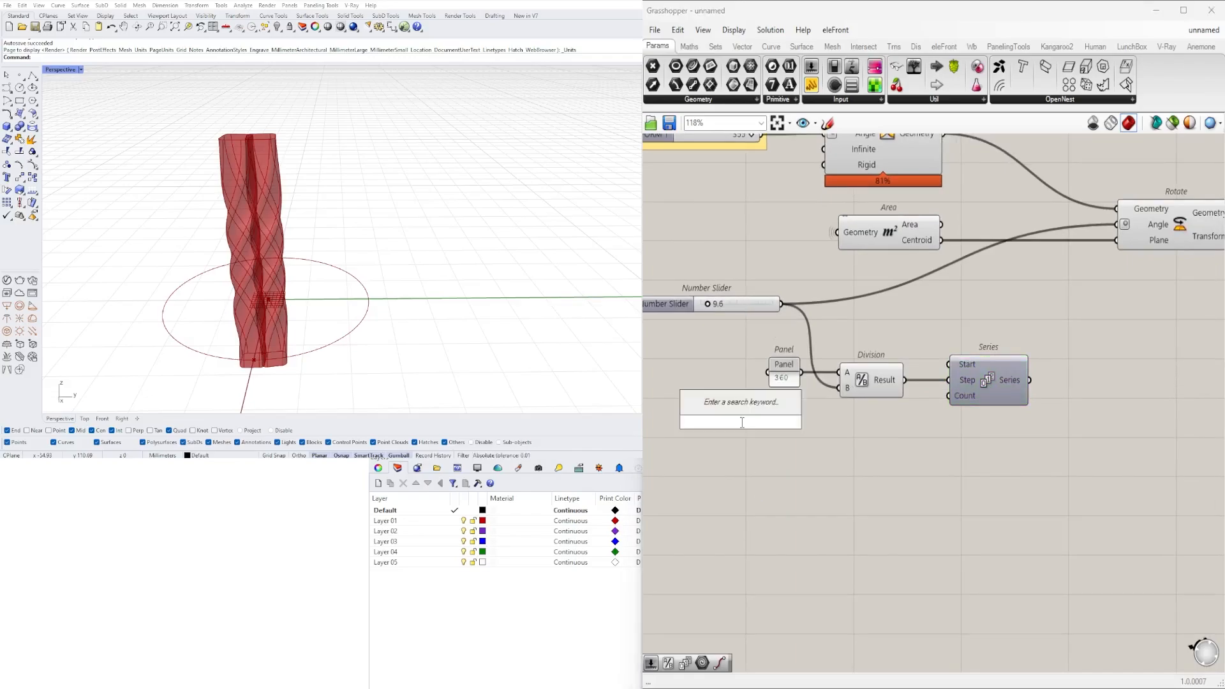
text(5)
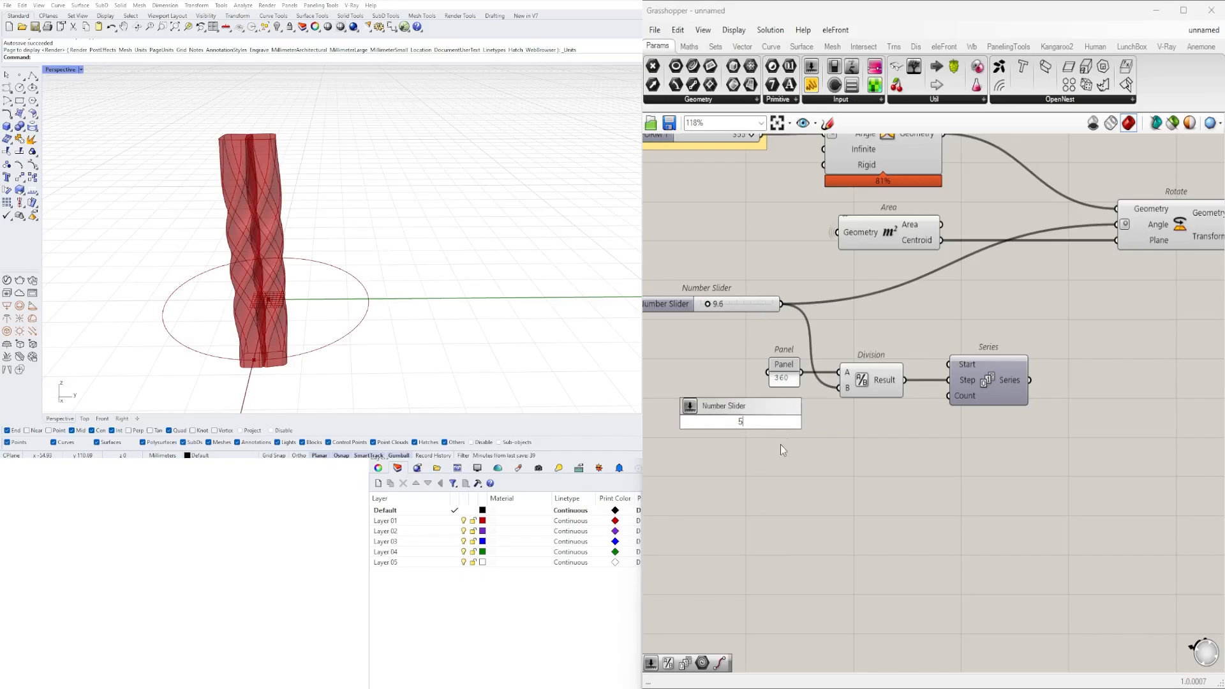
key(Return)
- Add a number slider with the value 20 below the 360 panel
double_click(749, 451)
text(20)
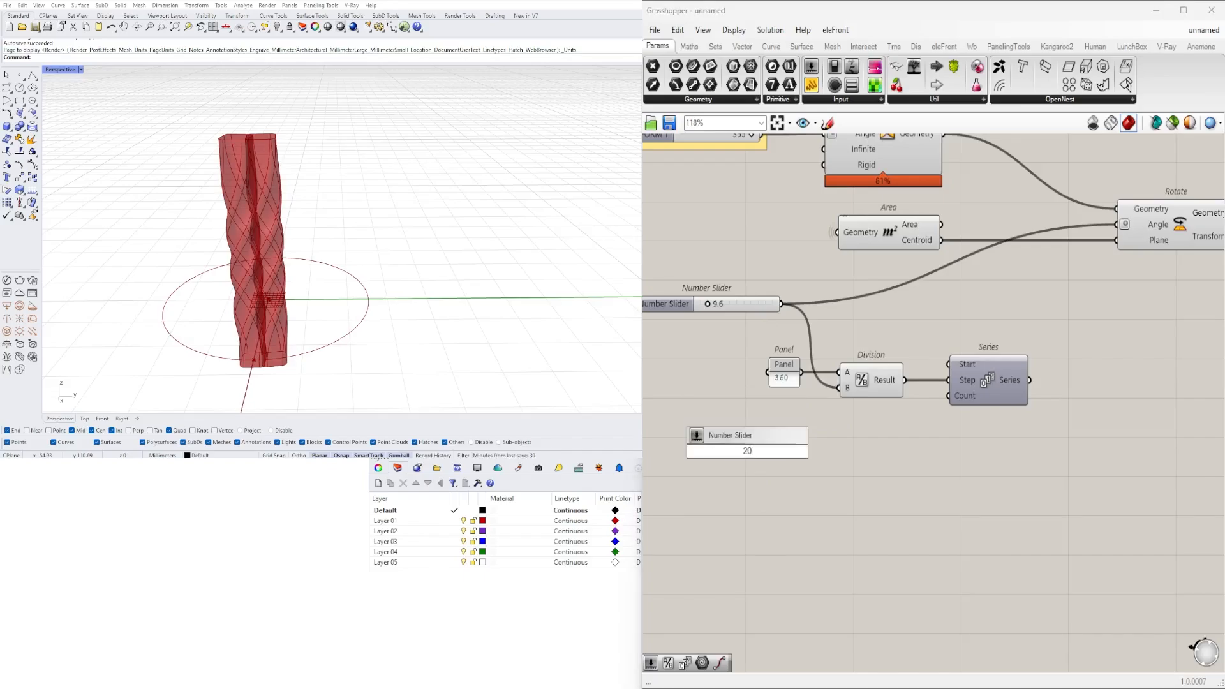
key(Return)
scroll(697, 459, up, 2)
drag(679, 440, 665, 424)
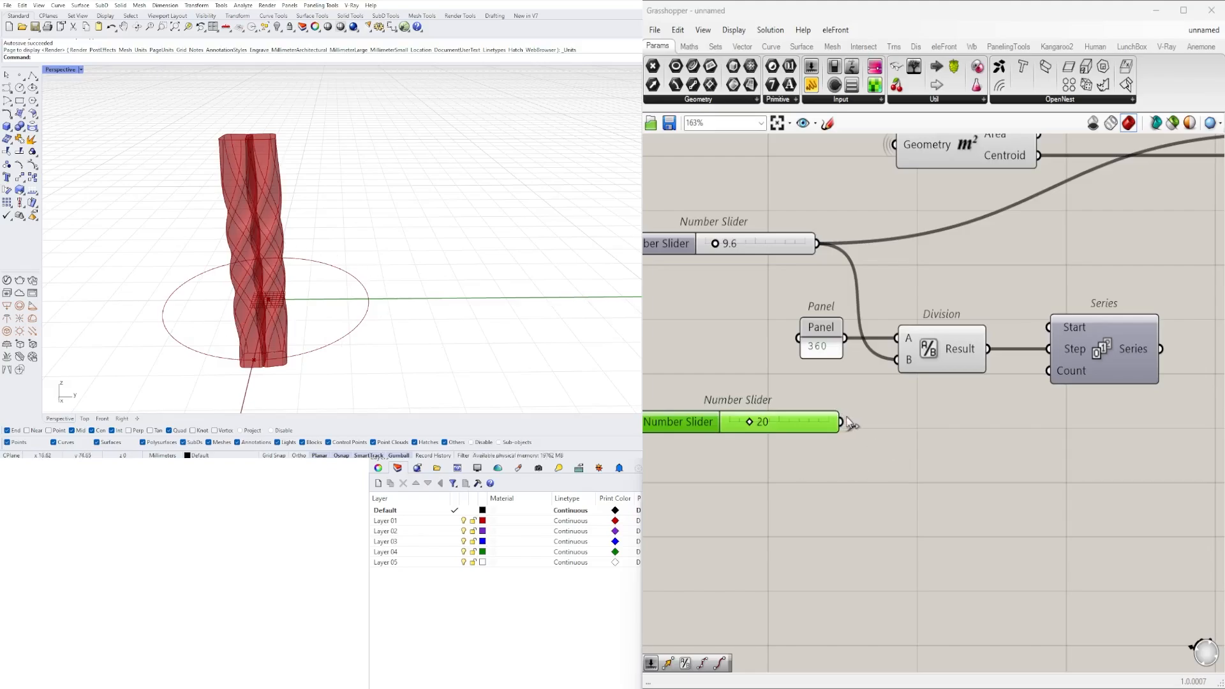
- Connect the 20 slider to Division's B input and the Series Count input, and align Division and Series with it
drag(842, 422, 906, 363)
drag(843, 422, 1048, 370)
drag(1116, 353, 1097, 404)
click(1007, 303)
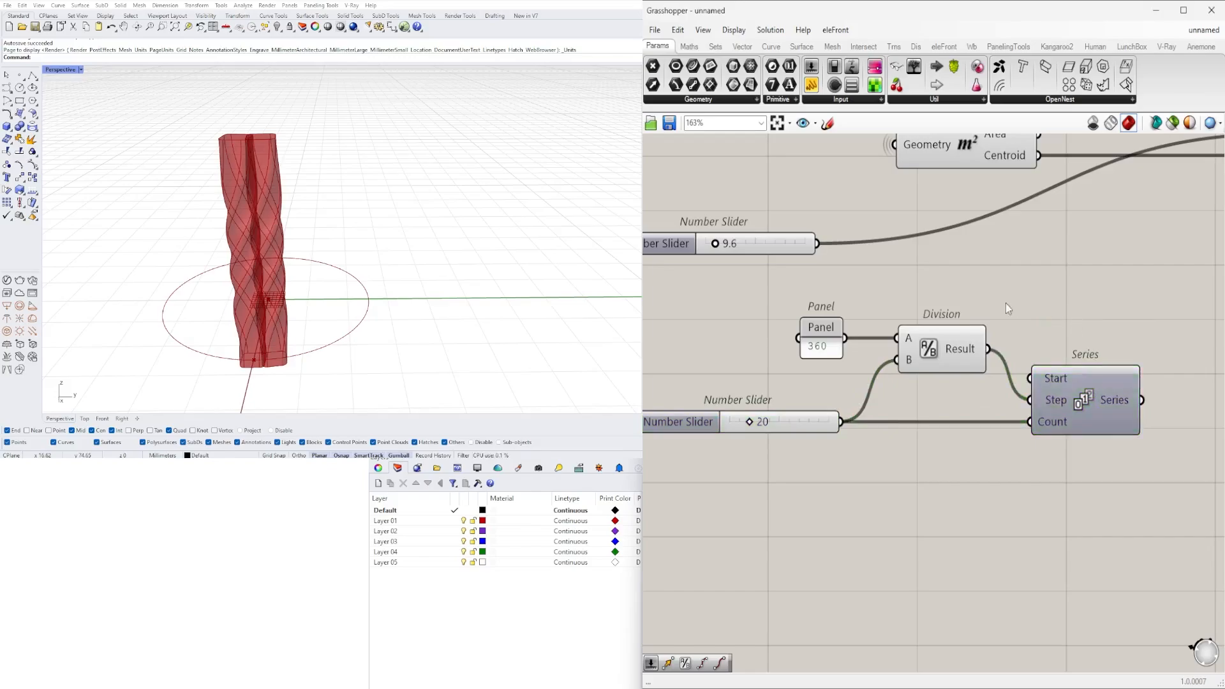
scroll(1005, 305, down, 1)
drag(995, 294, 836, 362)
drag(962, 346, 962, 359)
click(905, 385)
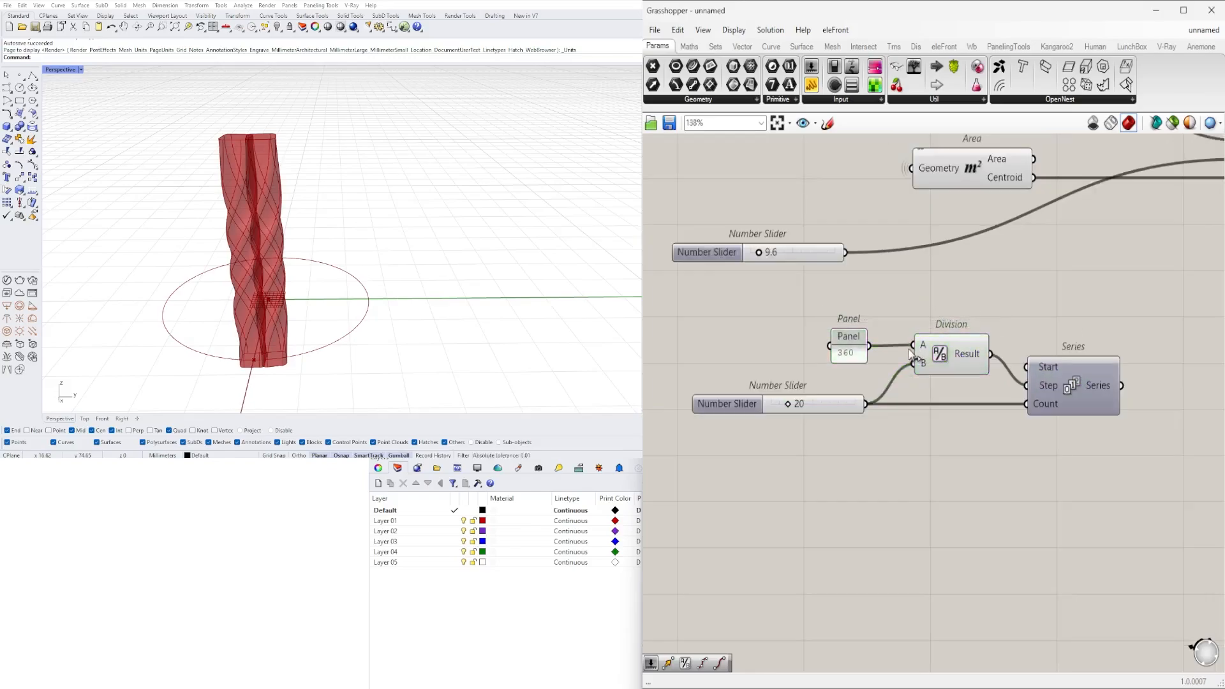
- Set the slider feeding Division and the Series Count to 28 and check the Step value
click(1047, 386)
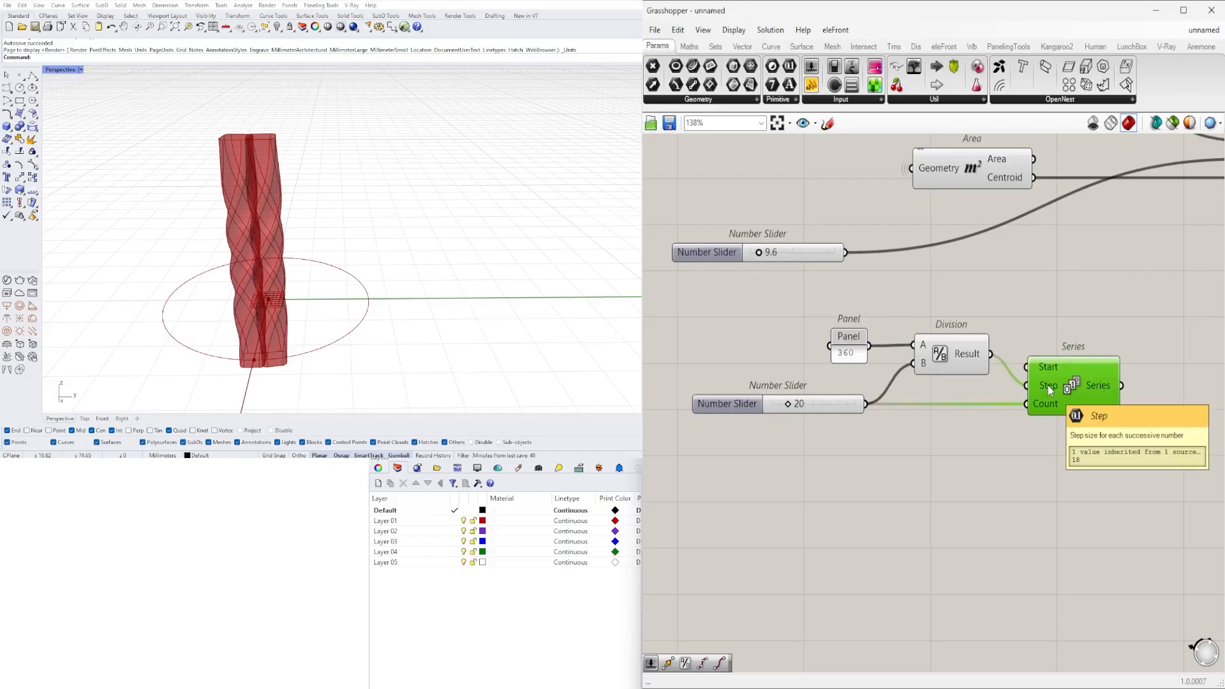
scroll(802, 397, up, 3)
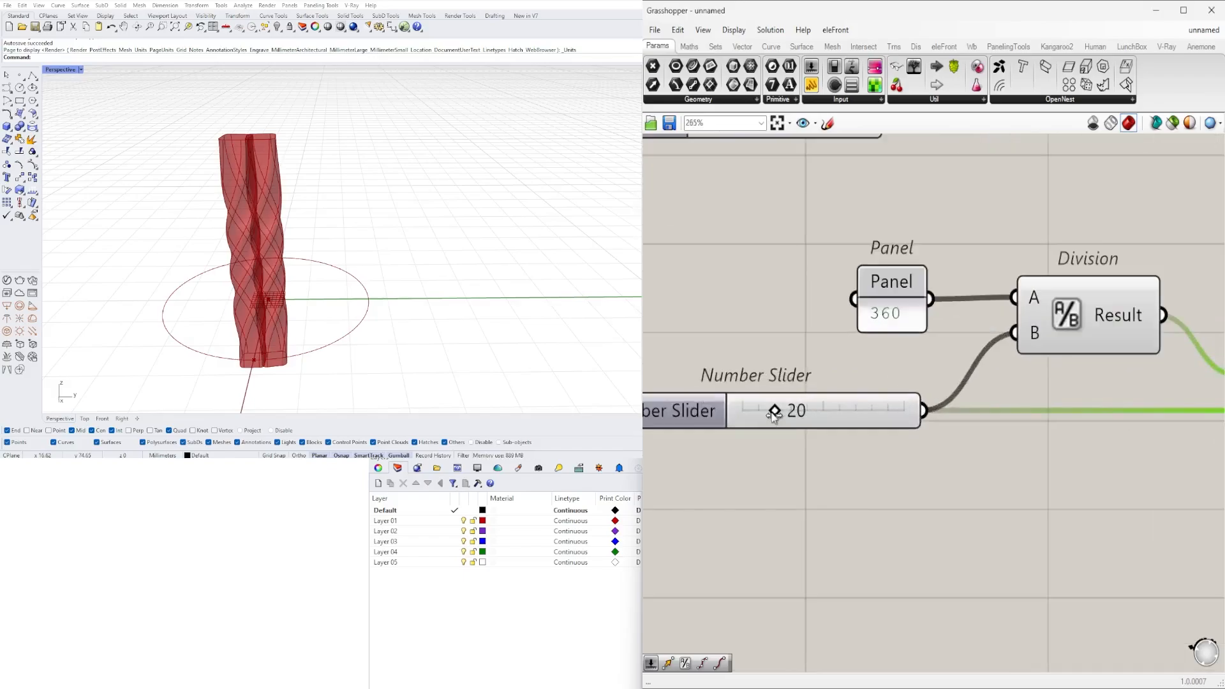
drag(774, 416, 787, 417)
right_drag(1047, 435, 816, 423)
mouse_move(1049, 368)
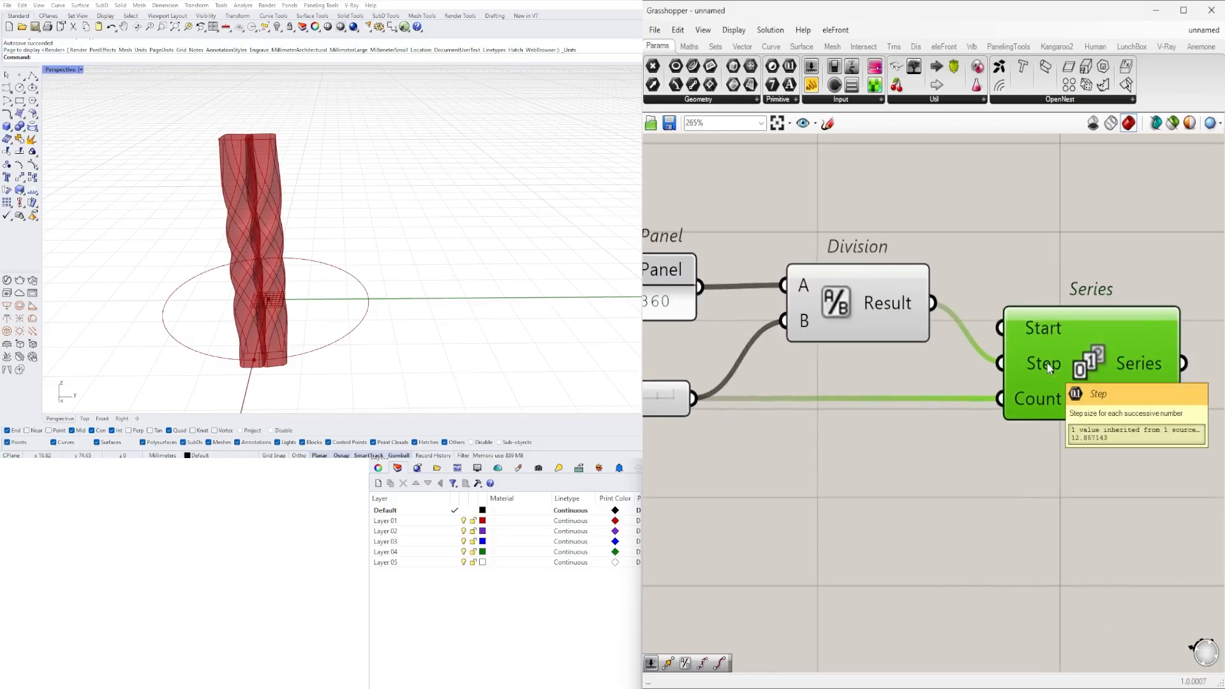
scroll(920, 439, down, 3)
- Connect the Series output to Rotate's Angle input in place of the 9.6 slider, and delete that slider
drag(908, 421, 1013, 235)
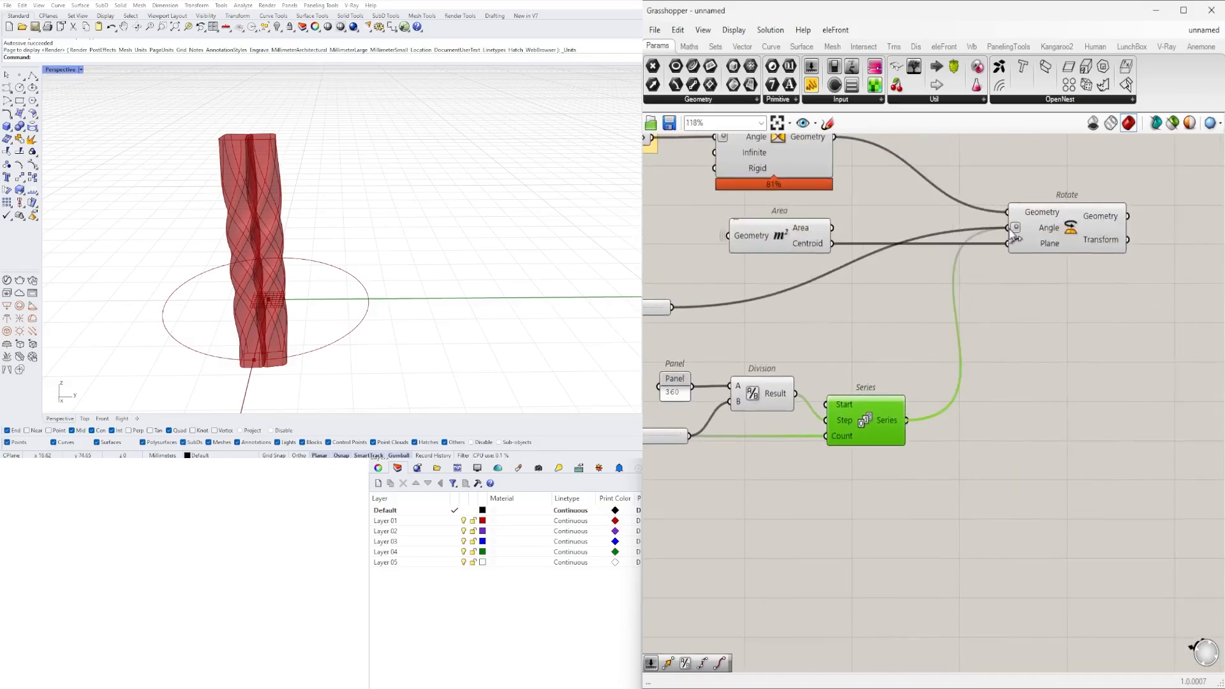
click(1087, 239)
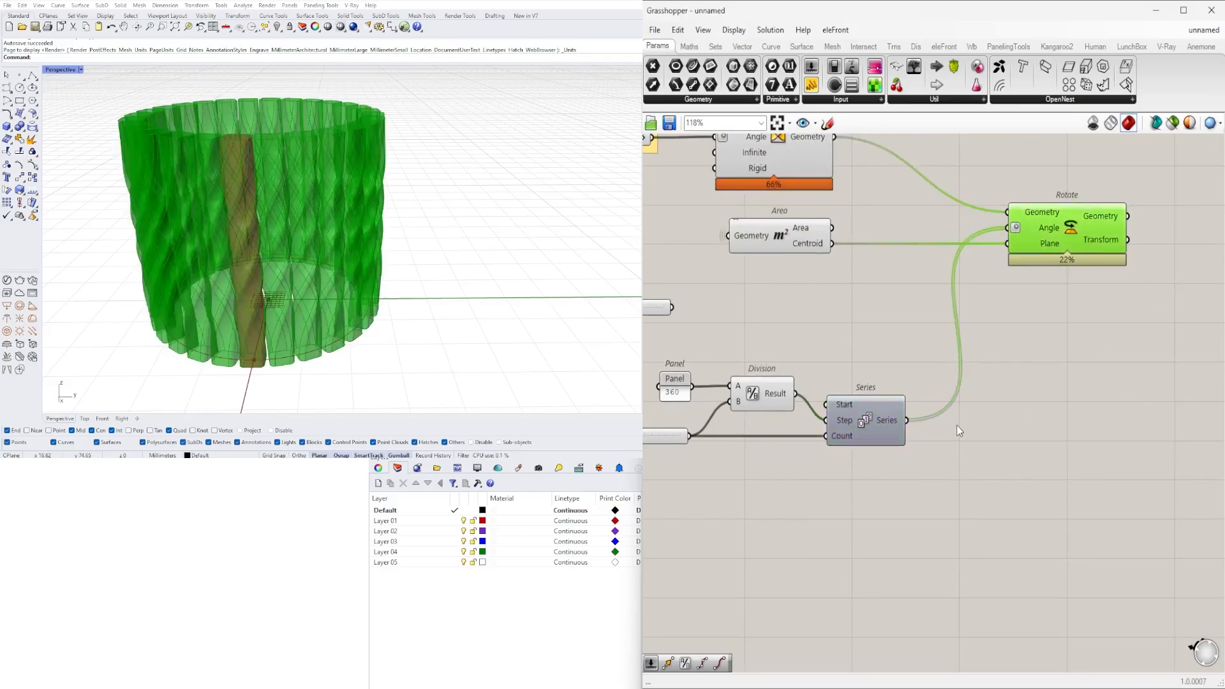
right_drag(917, 476, 1065, 496)
scroll(1064, 496, down, 2)
drag(1084, 538, 890, 545)
drag(904, 407, 846, 353)
scroll(874, 470, up, 3)
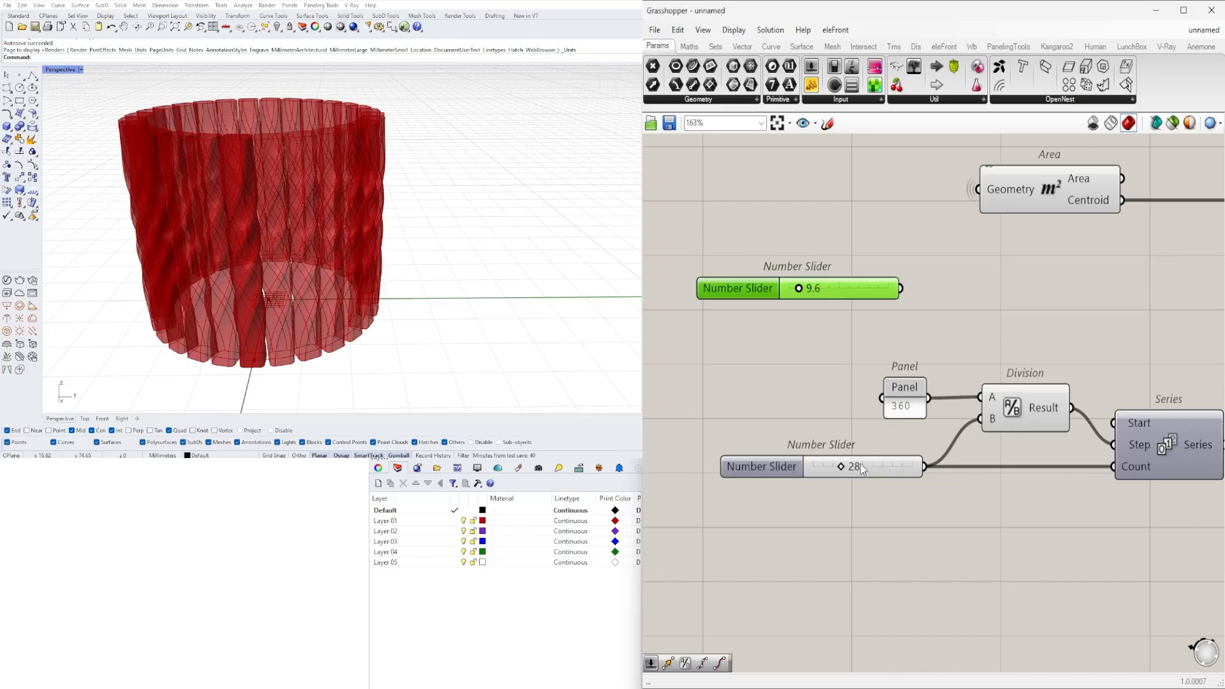
scroll(860, 463, down, 1)
key(Delete)
- Move the panel, count slider, Division and Series together up to just below the Area component
scroll(917, 368, down, 2)
drag(1182, 523, 813, 362)
drag(1055, 436, 1058, 343)
click(984, 387)
scroll(1069, 354, up, 3)
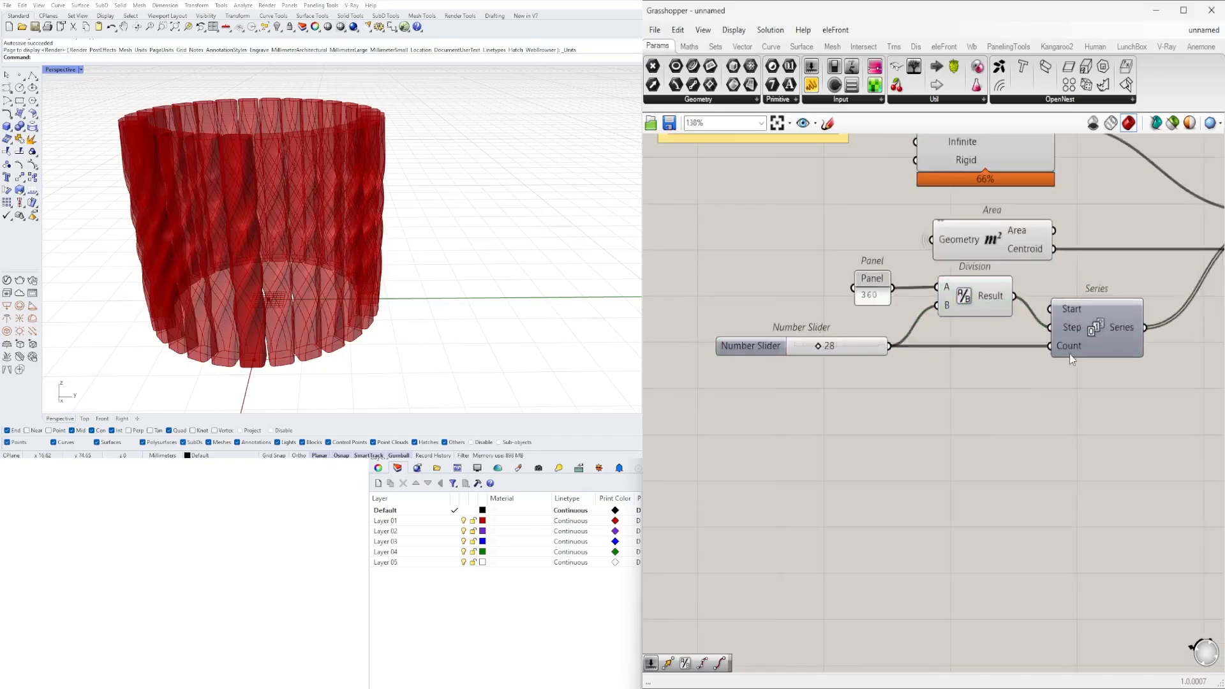
- Highlight the rotated columns through the Rotate component and set the count slider to 45
click(1033, 324)
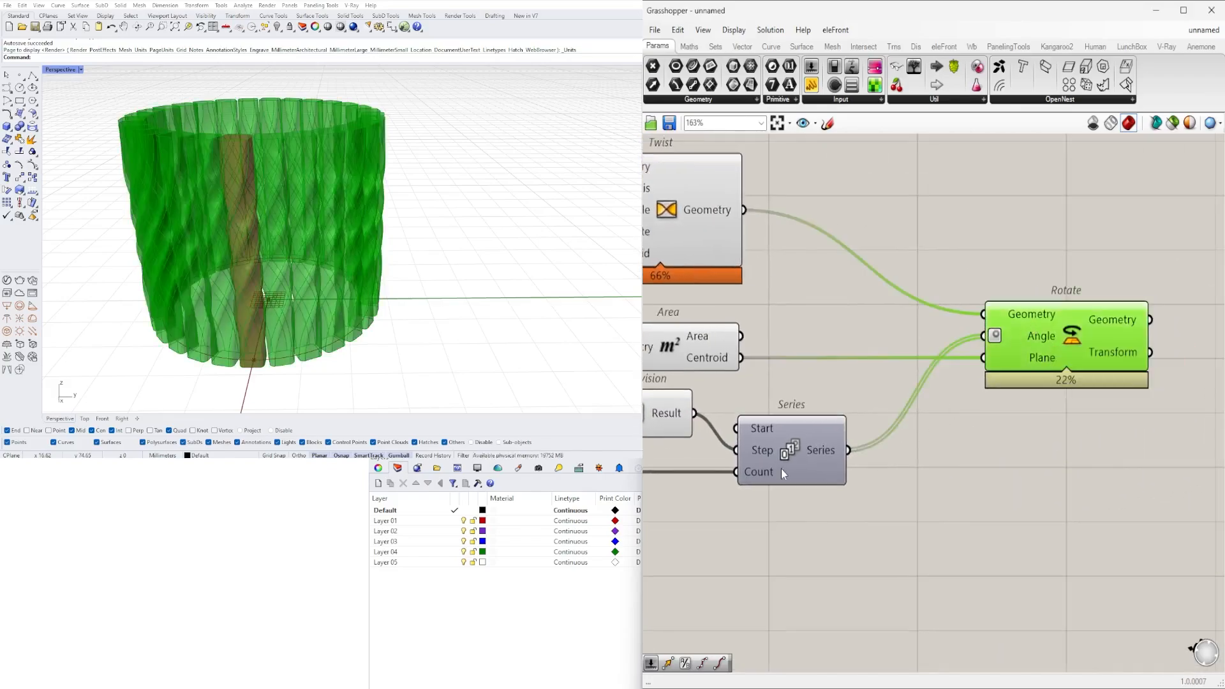
right_drag(781, 468, 1167, 495)
scroll(868, 500, up, 8)
drag(836, 506, 923, 509)
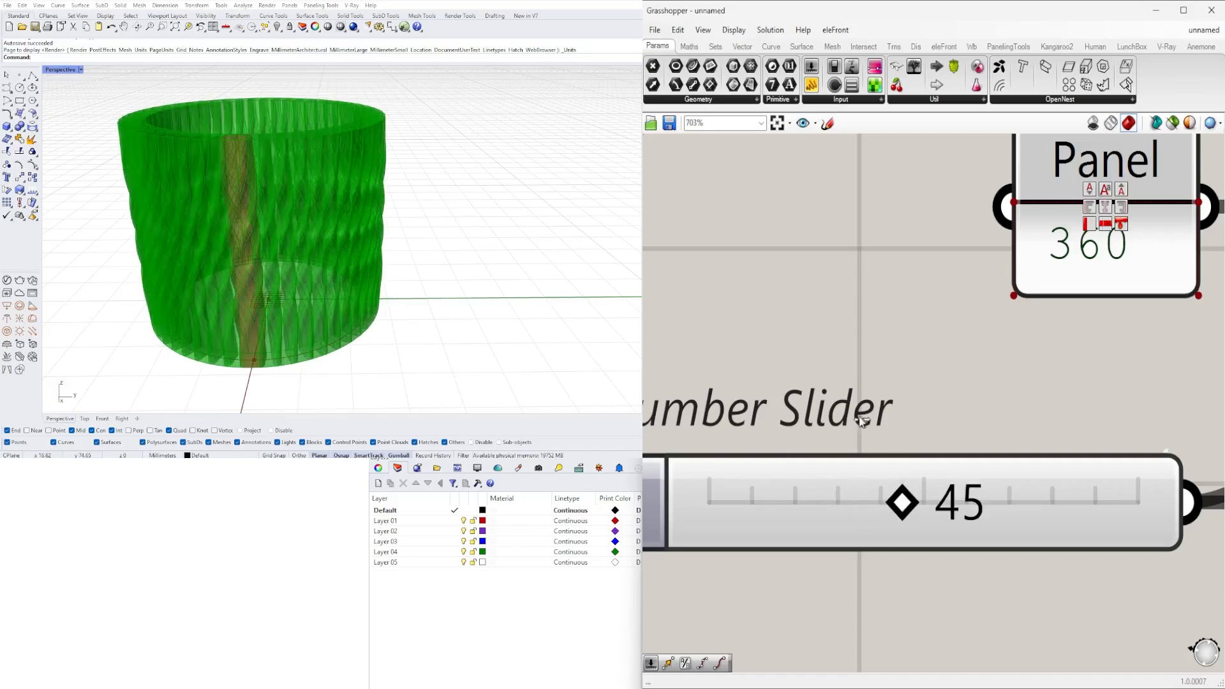
click(869, 344)
scroll(869, 344, down, 10)
scroll(894, 390, up, 3)
right_drag(838, 313, 853, 428)
scroll(854, 428, down, 4)
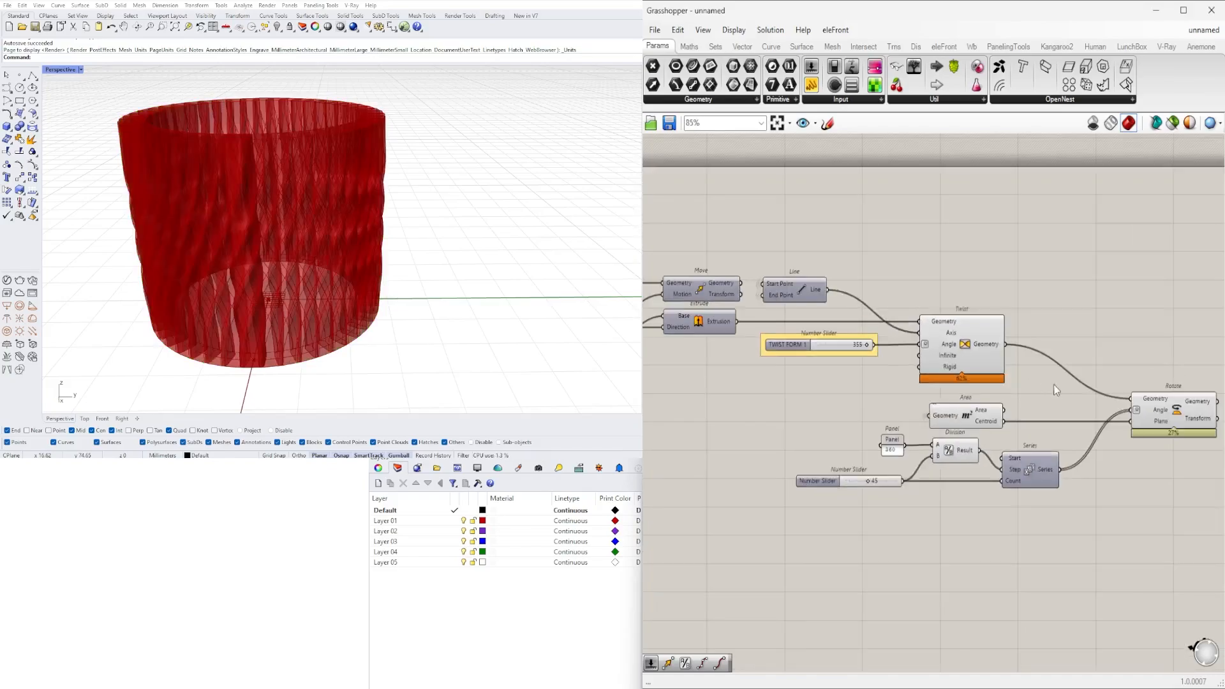
- Turn off the preview of the Twist component so only the rotated columns are shown
drag(1058, 384, 922, 256)
middle_click(940, 250)
click(965, 231)
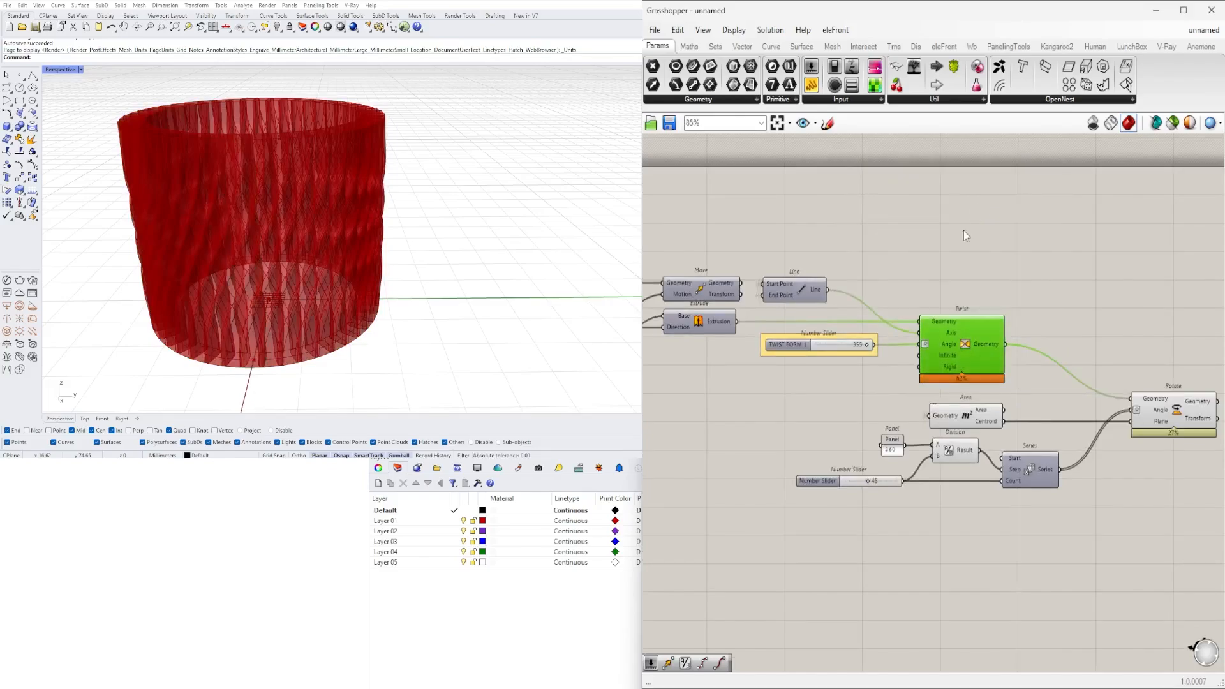
scroll(880, 458, up, 4)
scroll(780, 447, down, 2)
right_drag(723, 404, 873, 373)
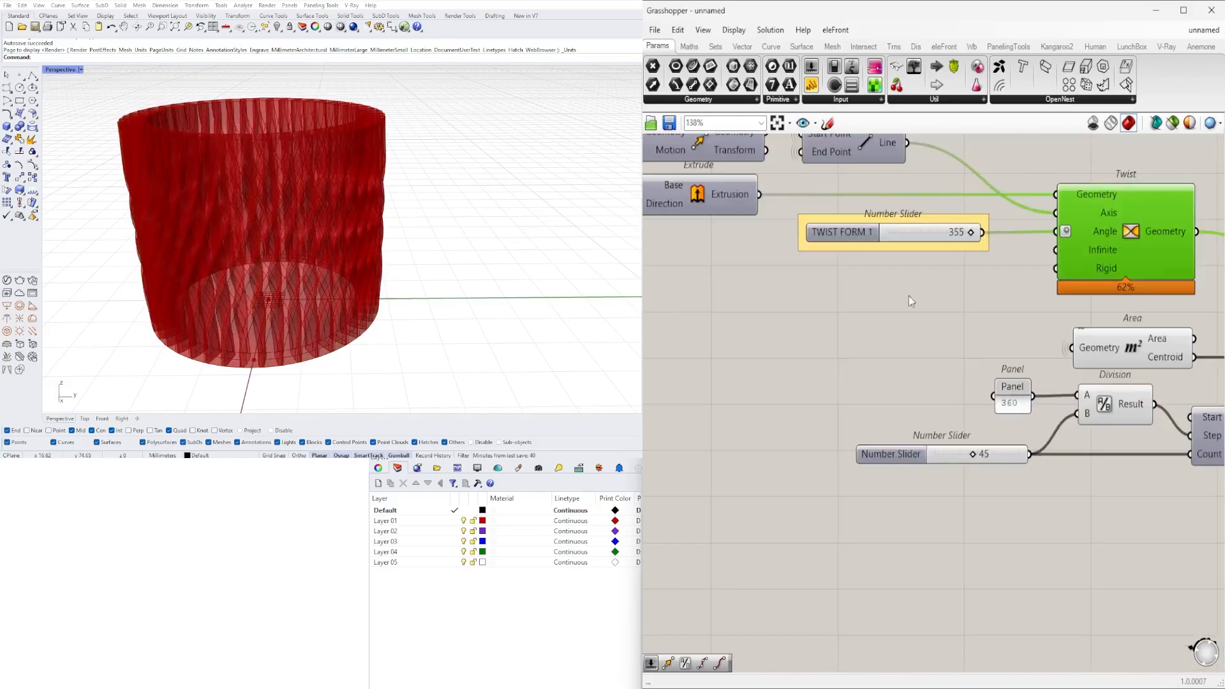
right_drag(362, 154, 299, 257)
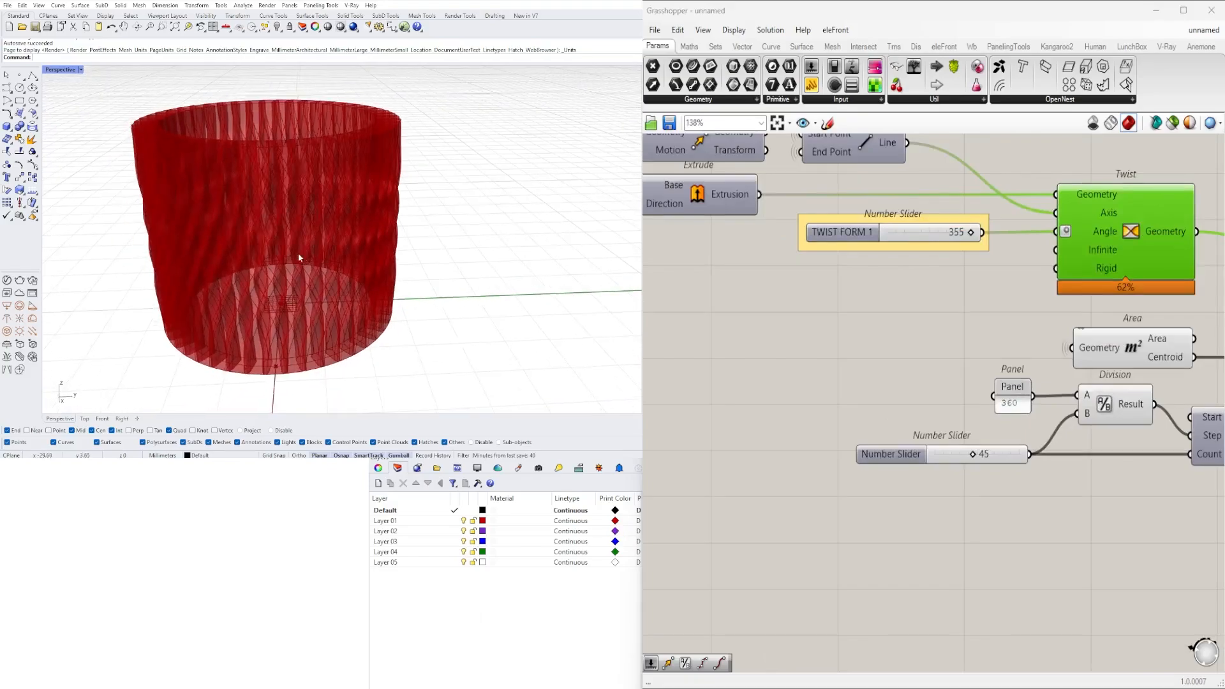
- Set the count slider to 20
scroll(982, 495, up, 2)
double_click(983, 434)
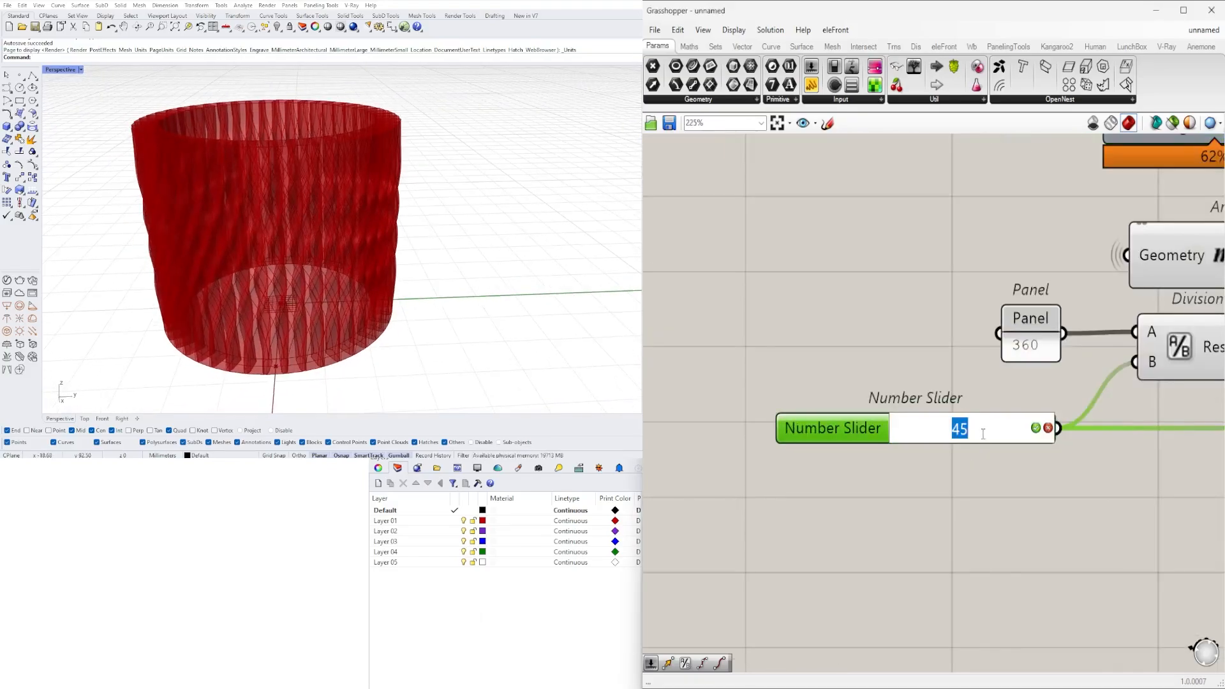
text(20)
key(Return)
scroll(842, 472, down, 7)
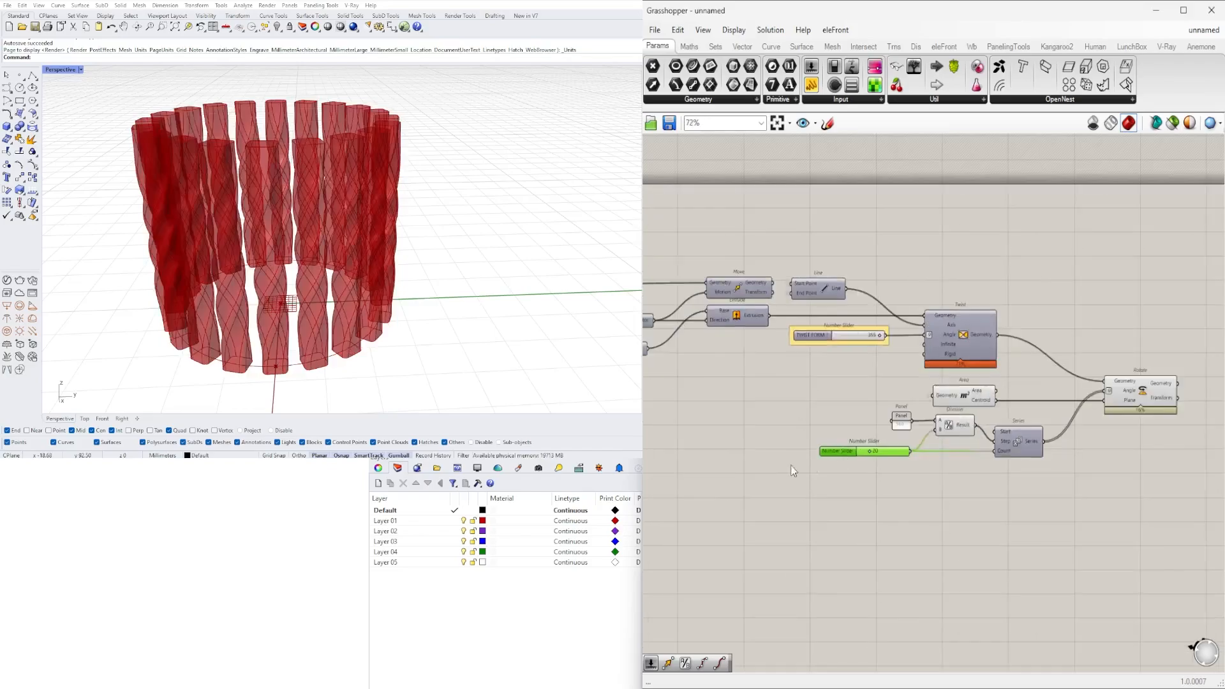
- Set the slider driving the Rectangle's Y Size to 9.28
right_drag(796, 470, 1109, 465)
click(913, 489)
right_drag(731, 468, 1170, 503)
scroll(947, 350, up, 4)
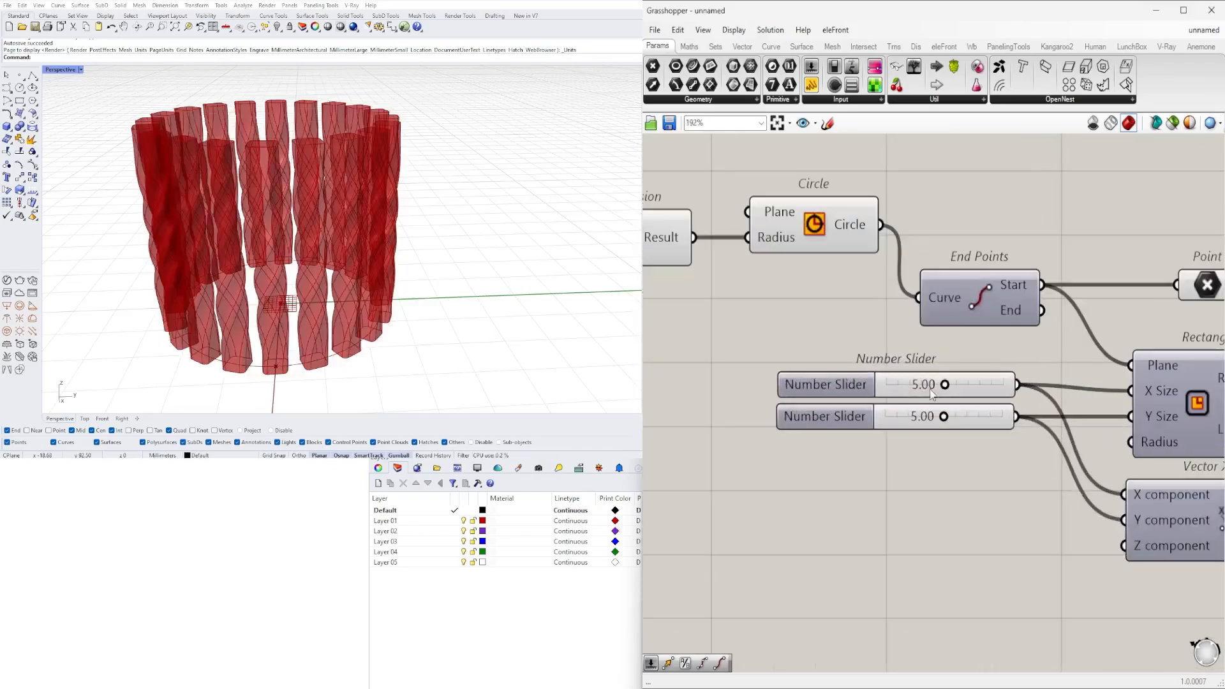
right_drag(294, 268, 336, 276)
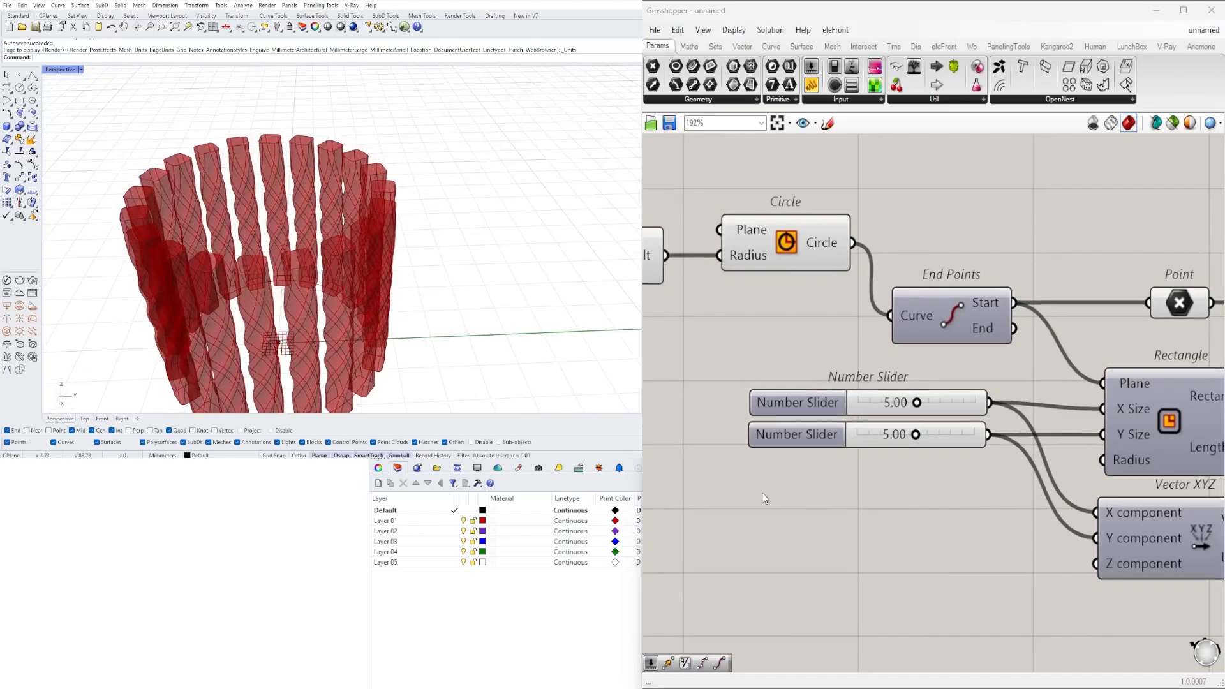
scroll(903, 443, up, 4)
drag(925, 424, 1042, 422)
- Examine the vessel's columns from several angles and review the definition from the Rectangle sliders through to Twist
right_drag(446, 224, 434, 307)
scroll(271, 153, up, 8)
scroll(428, 149, down, 8)
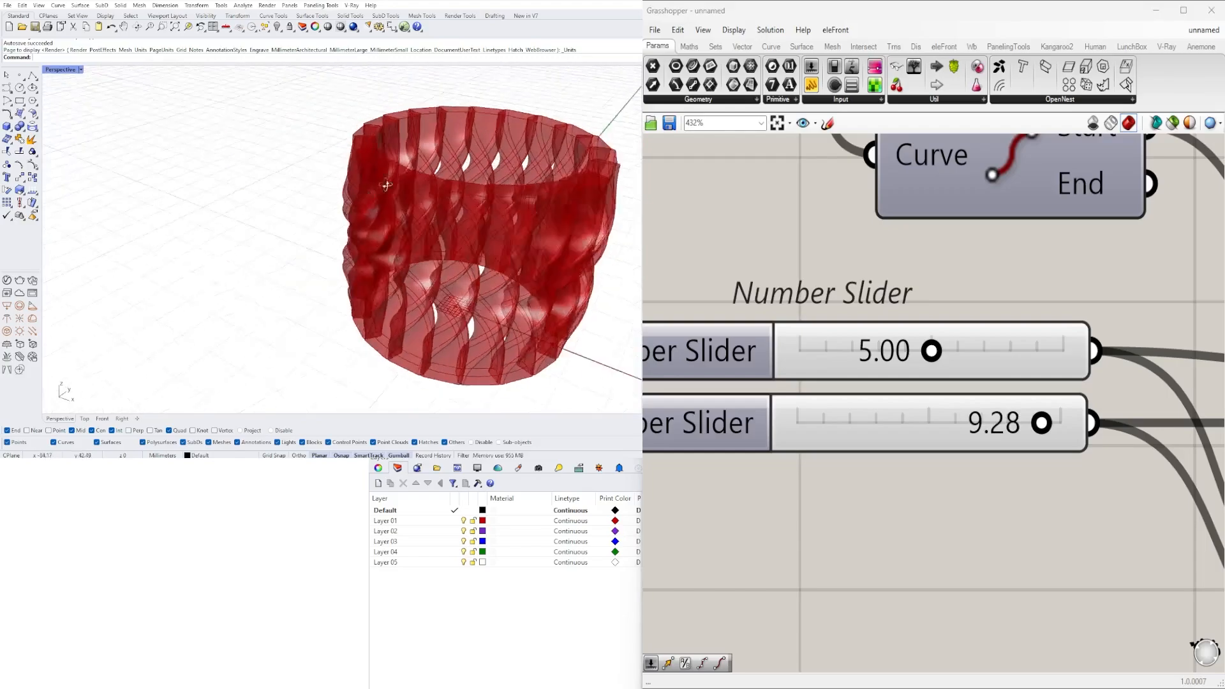
right_drag(440, 192, 375, 220)
scroll(376, 220, down, 5)
scroll(928, 309, down, 8)
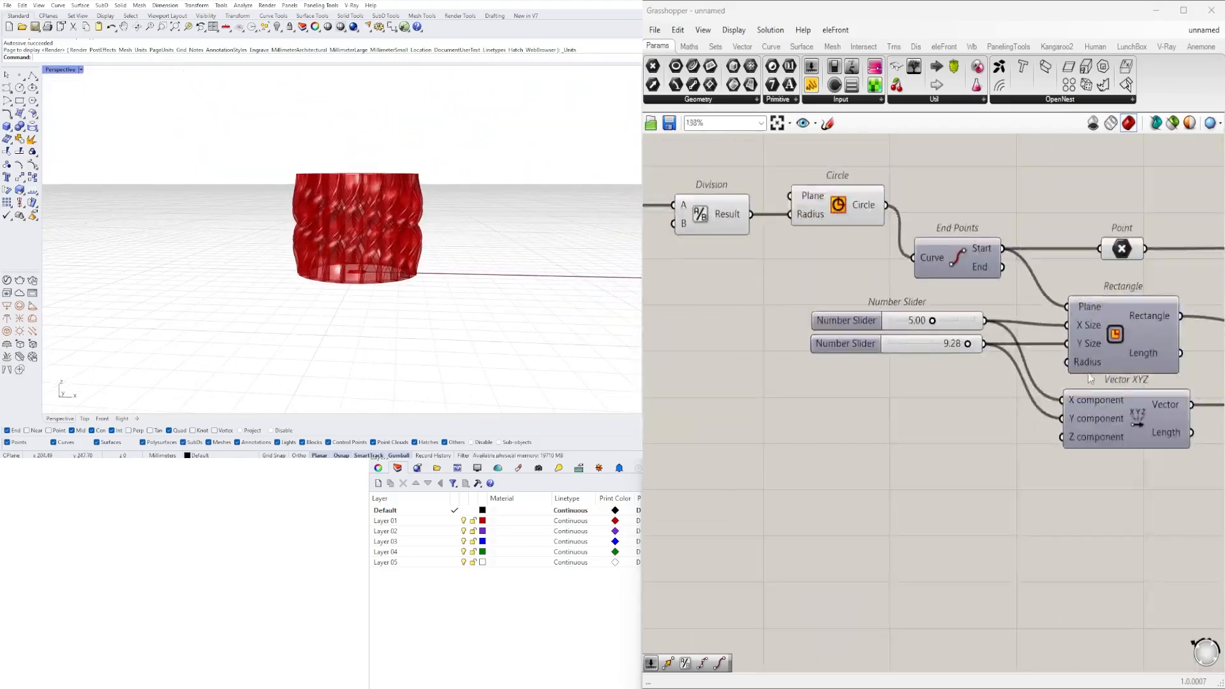
right_drag(1136, 390, 864, 429)
scroll(948, 434, up, 3)
scroll(1003, 404, down, 3)
right_drag(1187, 386, 893, 381)
scroll(982, 396, down, 2)
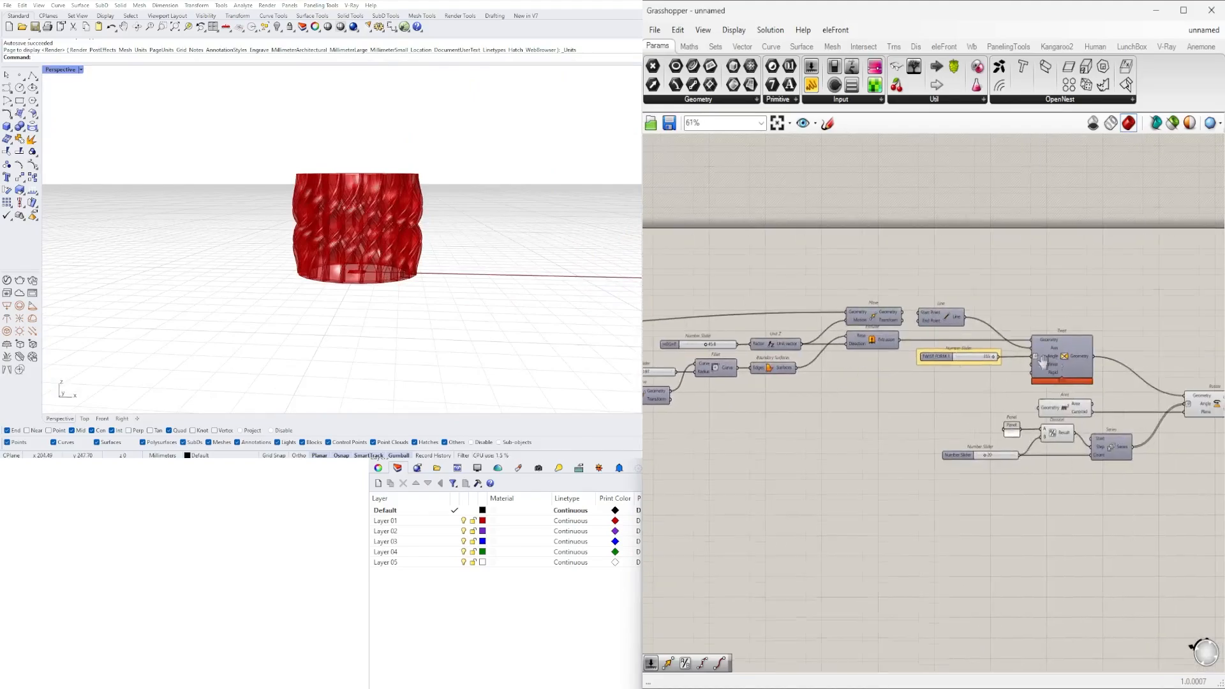
- Add a Custom Preview component beside the Rotate component
right_drag(1200, 408, 967, 385)
scroll(963, 390, up, 4)
double_click(959, 402)
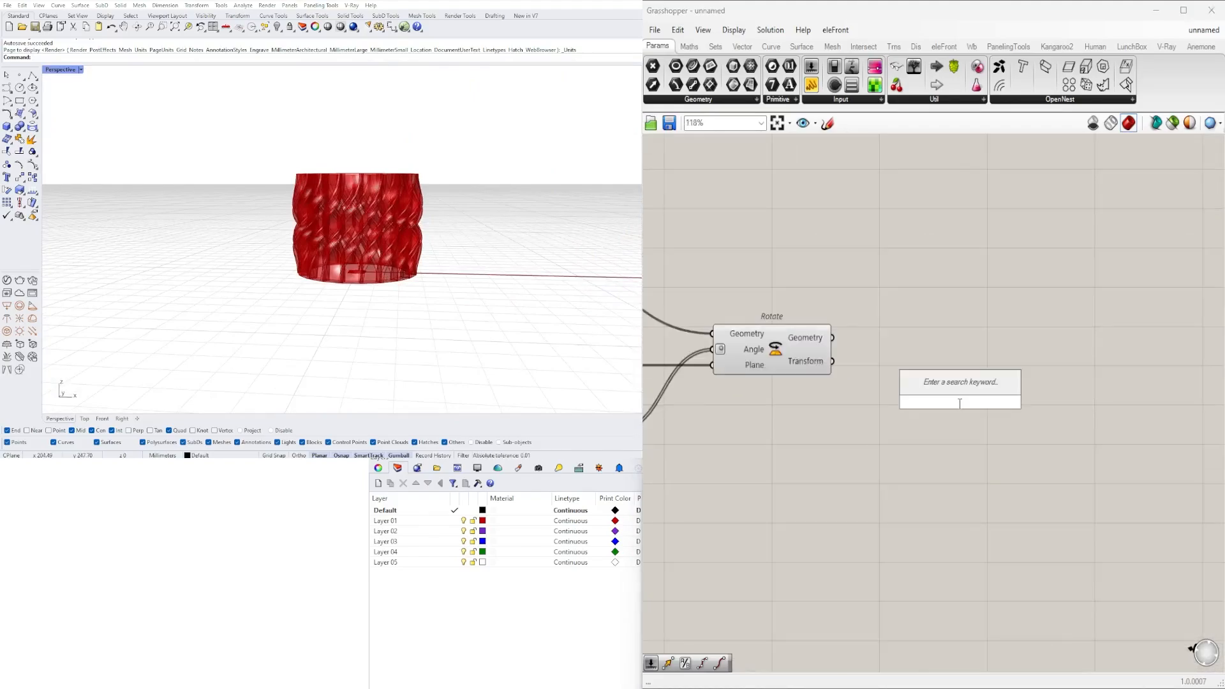
text(cust)
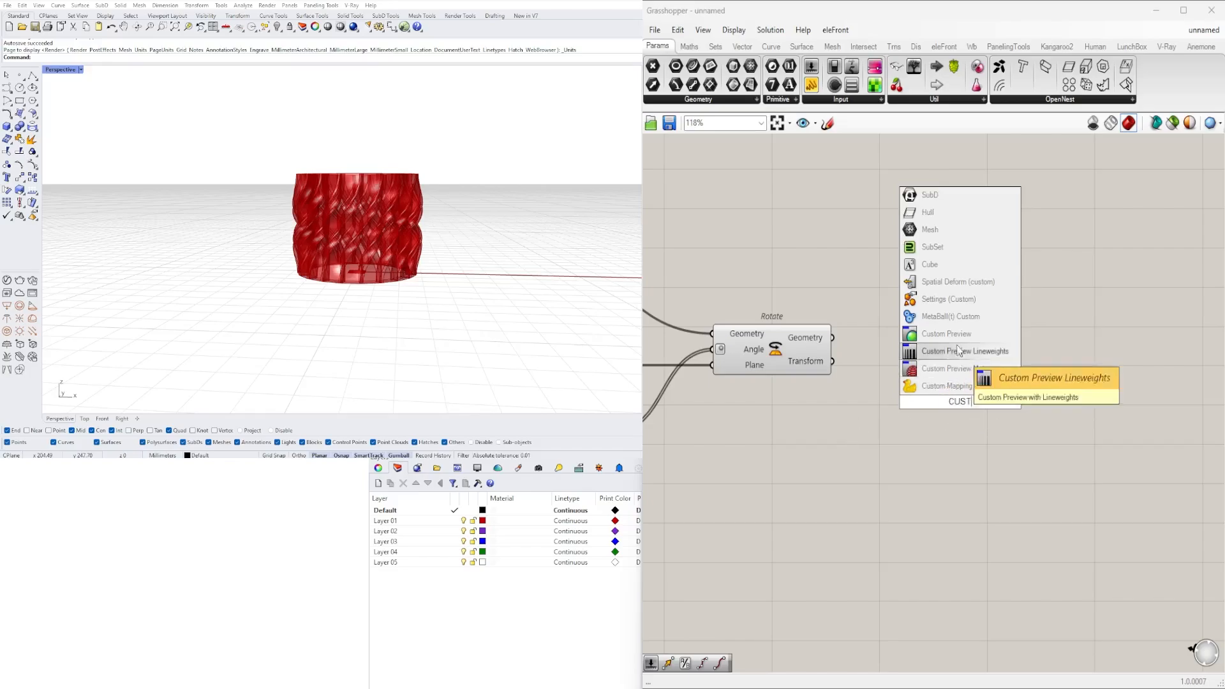
click(957, 335)
drag(954, 393, 1002, 368)
- Add a Colour Picker below the Rotate component and connect its output to Custom Preview's Material input
click(828, 454)
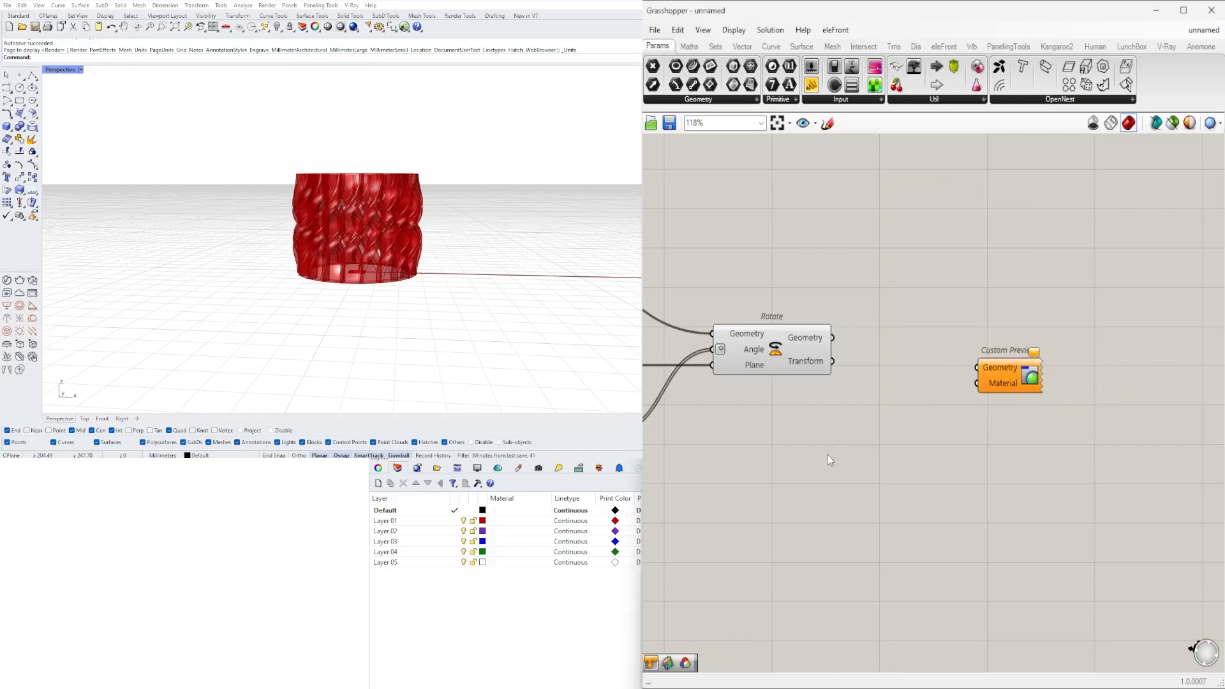
double_click(829, 454)
text(COLOR)
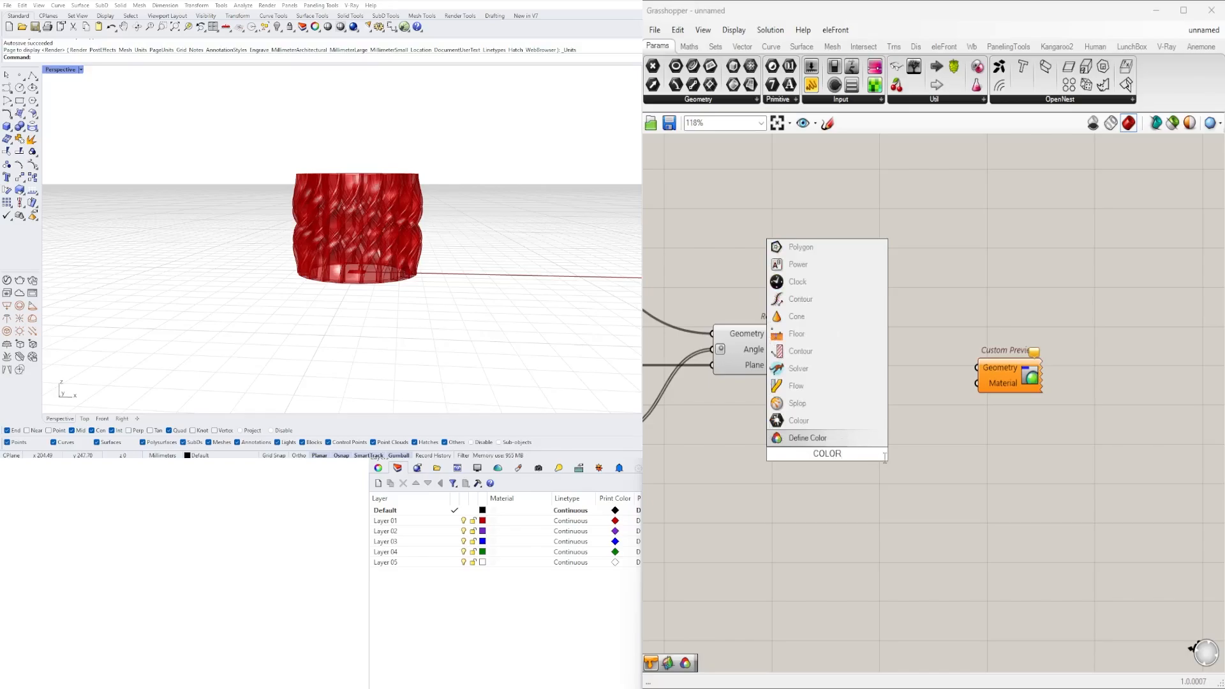
key(BackSpace)
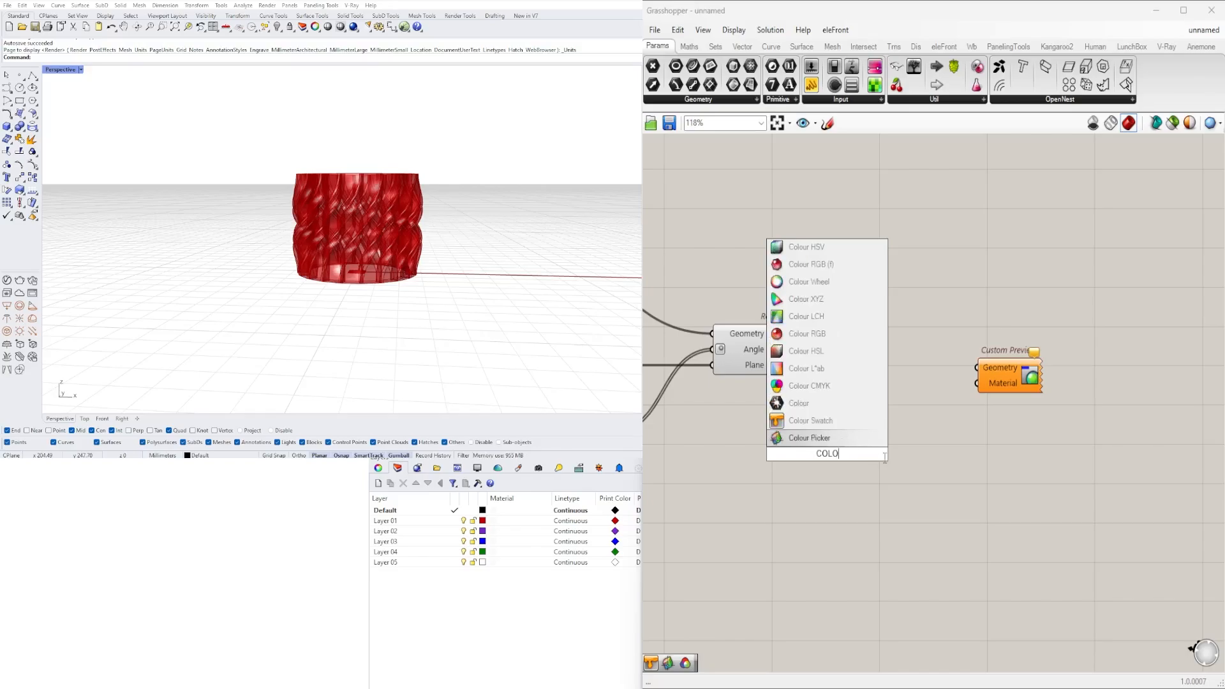
click(823, 437)
scroll(842, 466, up, 2)
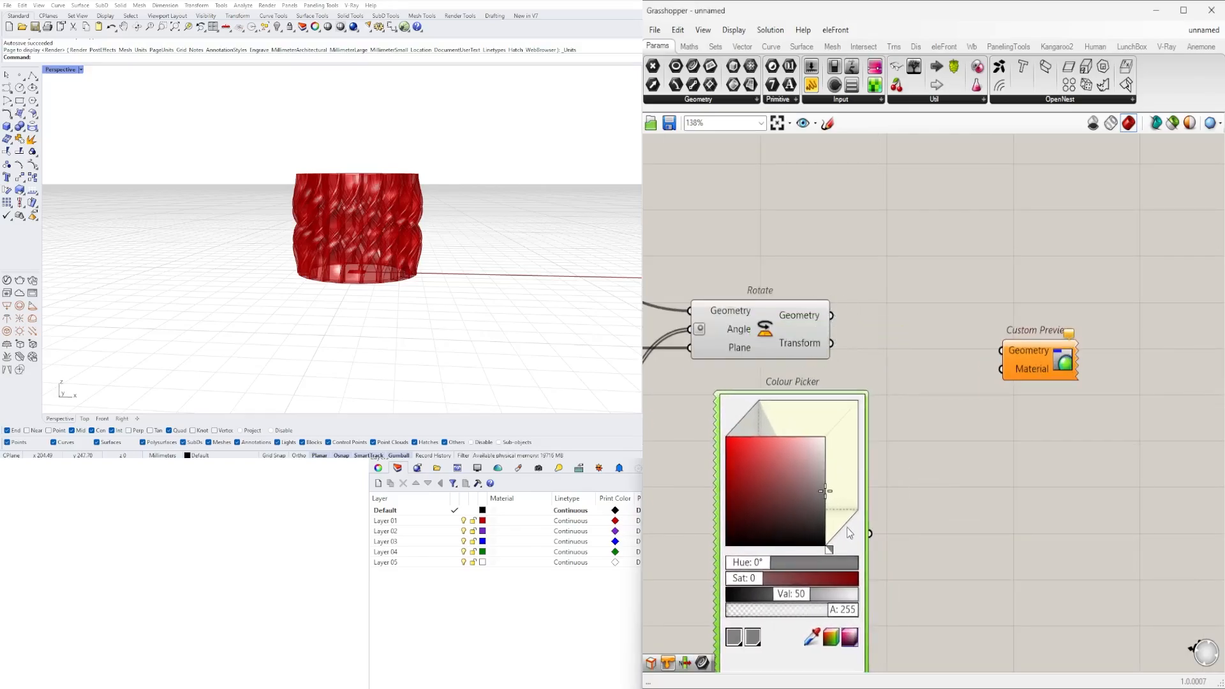
drag(855, 528, 1002, 369)
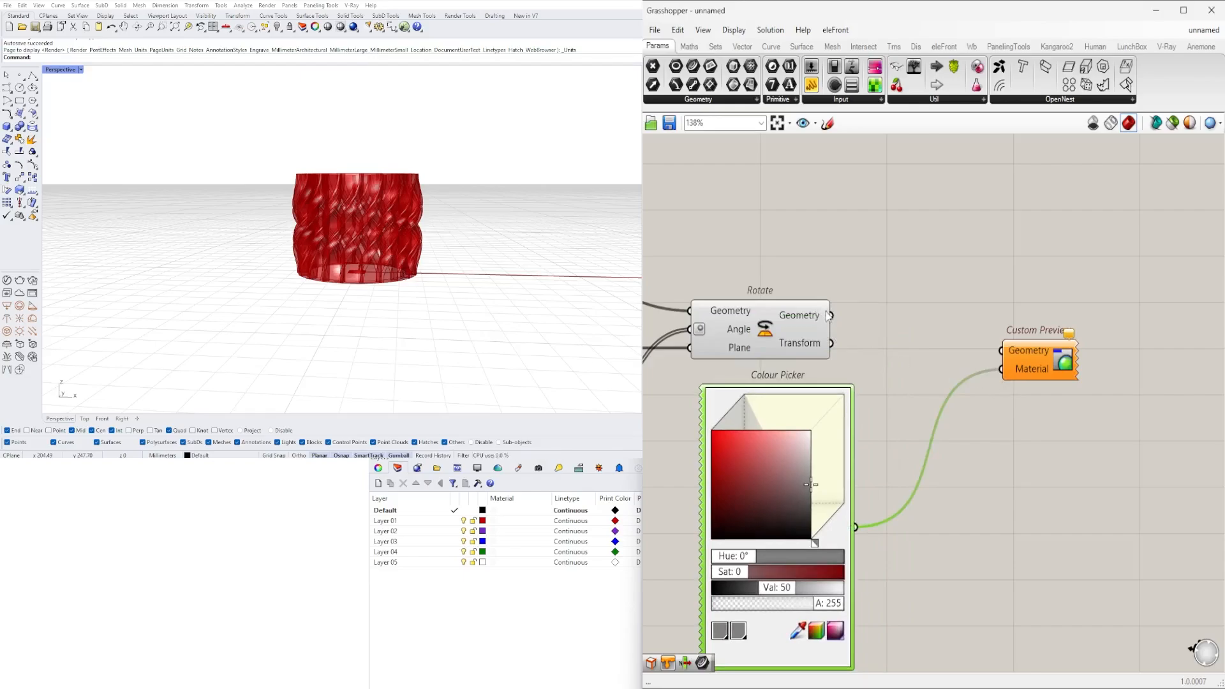
- Connect Rotate's Geometry output to Custom Preview's Geometry input and set the wire display of both Custom Preview inputs to Hidden
drag(830, 315, 1002, 350)
right_click(1017, 365)
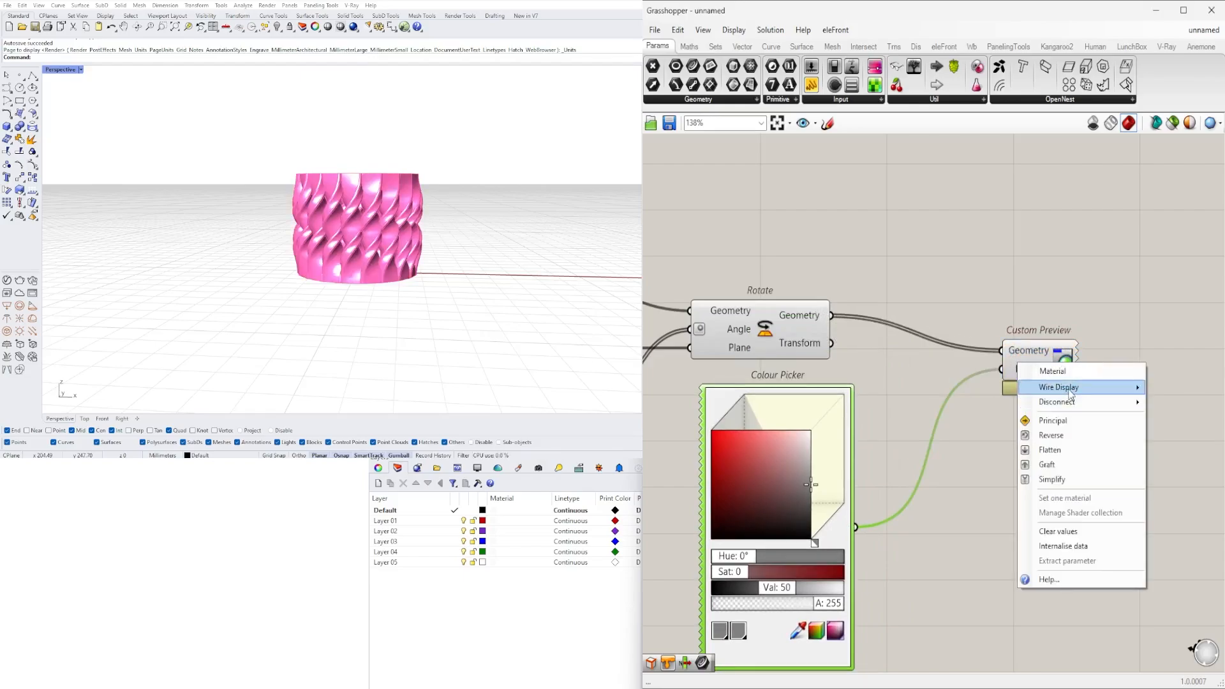
mouse_move(1084, 387)
click(1178, 418)
right_click(1016, 349)
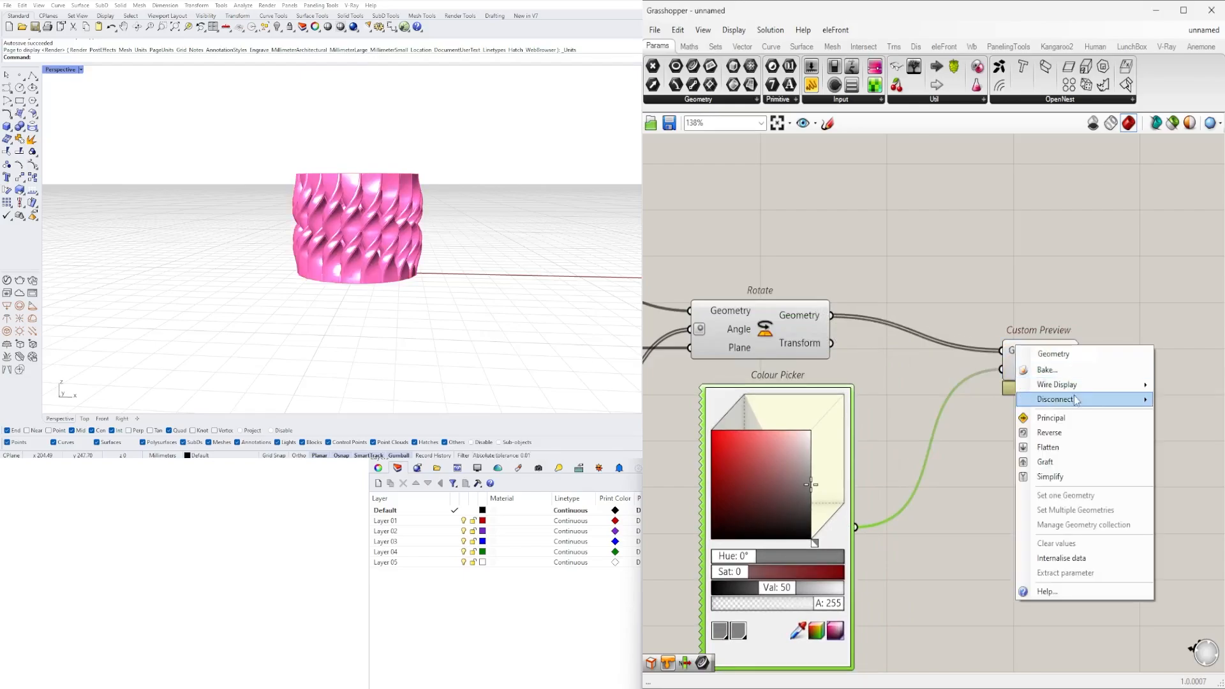
click(1178, 415)
- Place the Colour Picker just after Custom Preview and set its colour to a light grey with Val 69
scroll(980, 496, down, 2)
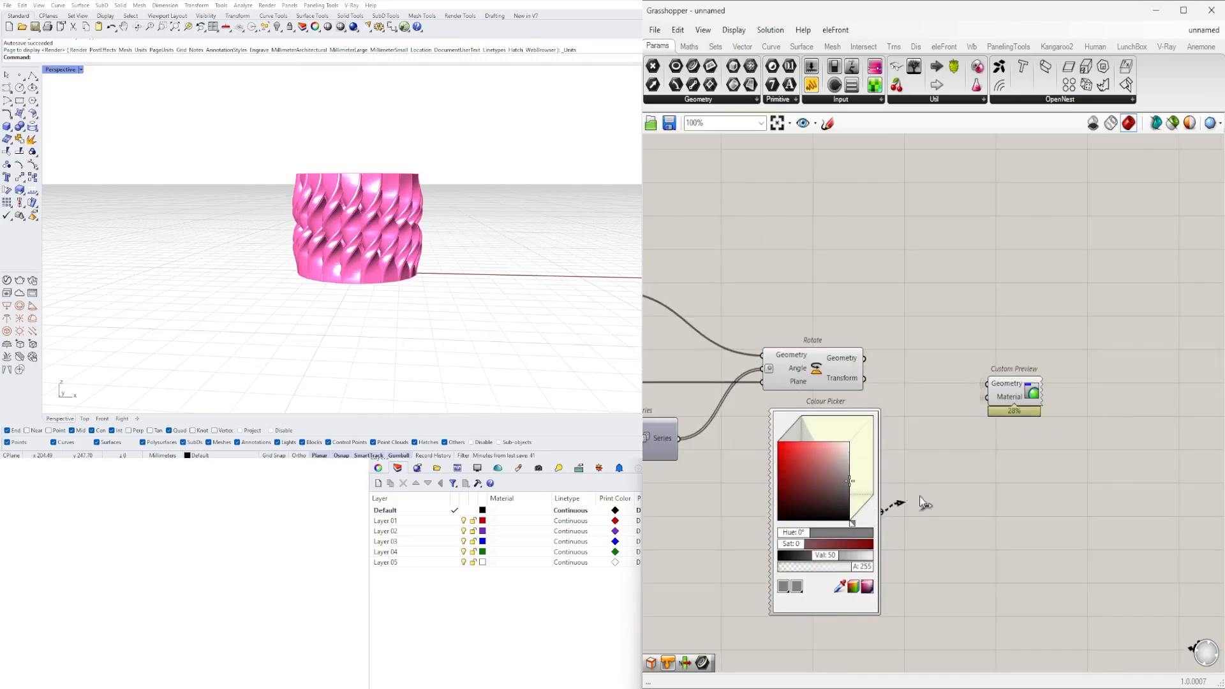
drag(920, 496, 1141, 428)
drag(866, 513, 1148, 411)
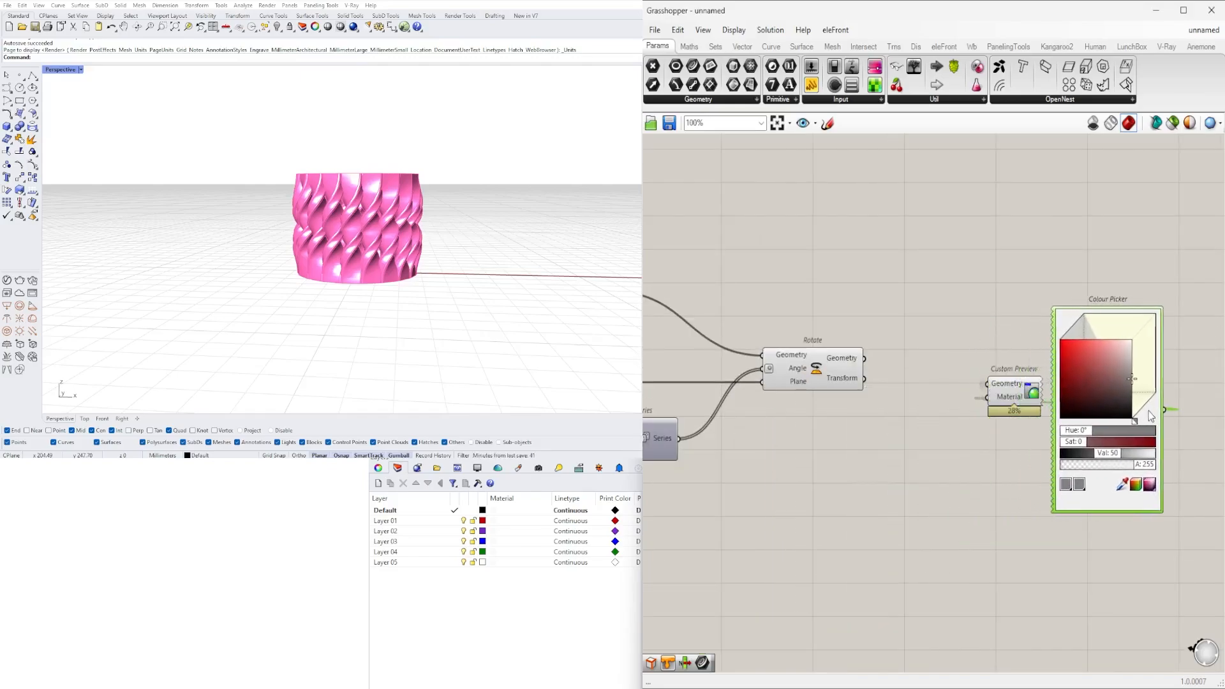
scroll(1170, 427, up, 3)
click(1087, 345)
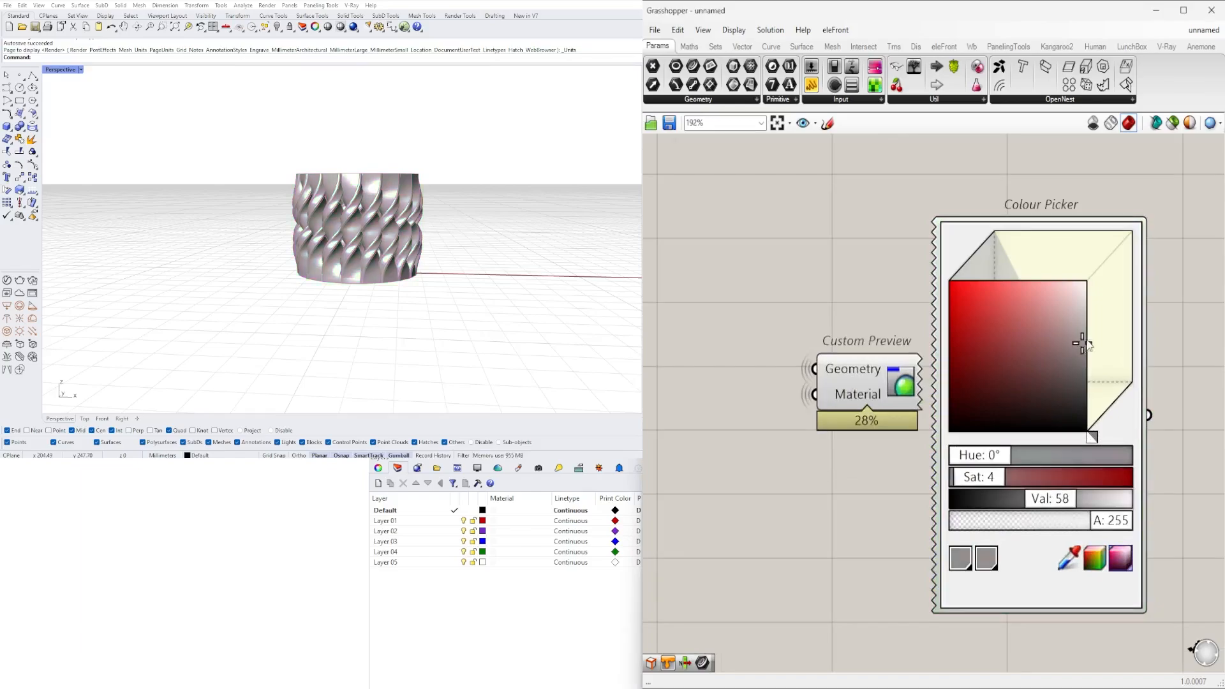
drag(1082, 344, 1079, 333)
- Set the TWIST FORM 1 slider to 45
scroll(1076, 338, down, 4)
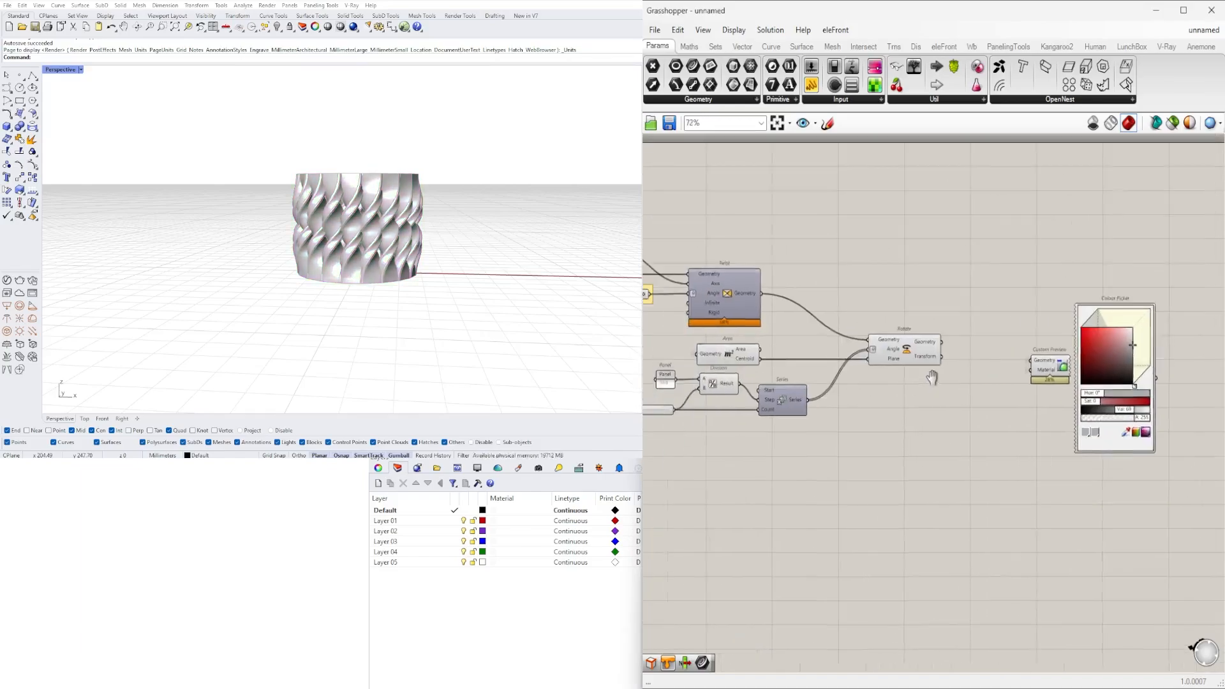
right_drag(932, 377, 1220, 360)
scroll(965, 388, up, 4)
right_drag(942, 389, 1049, 417)
scroll(974, 405, down, 3)
right_drag(974, 405, 1126, 416)
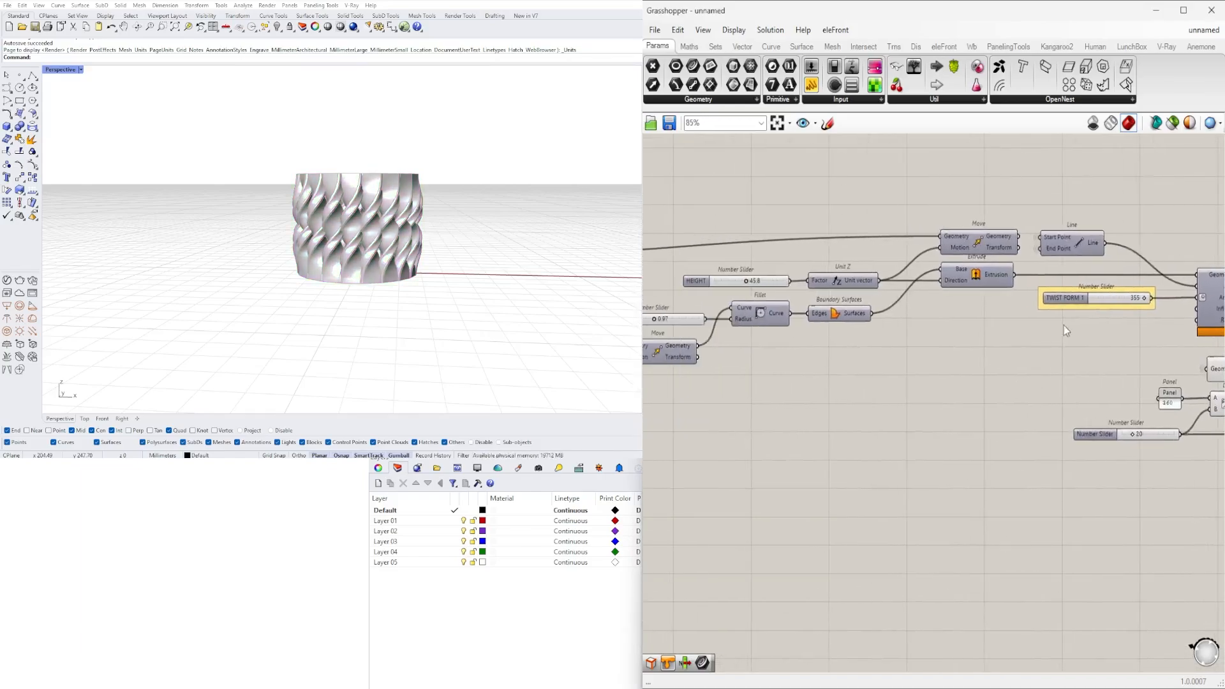
scroll(1085, 312, up, 4)
right_drag(1148, 300, 1013, 318)
double_click(1013, 317)
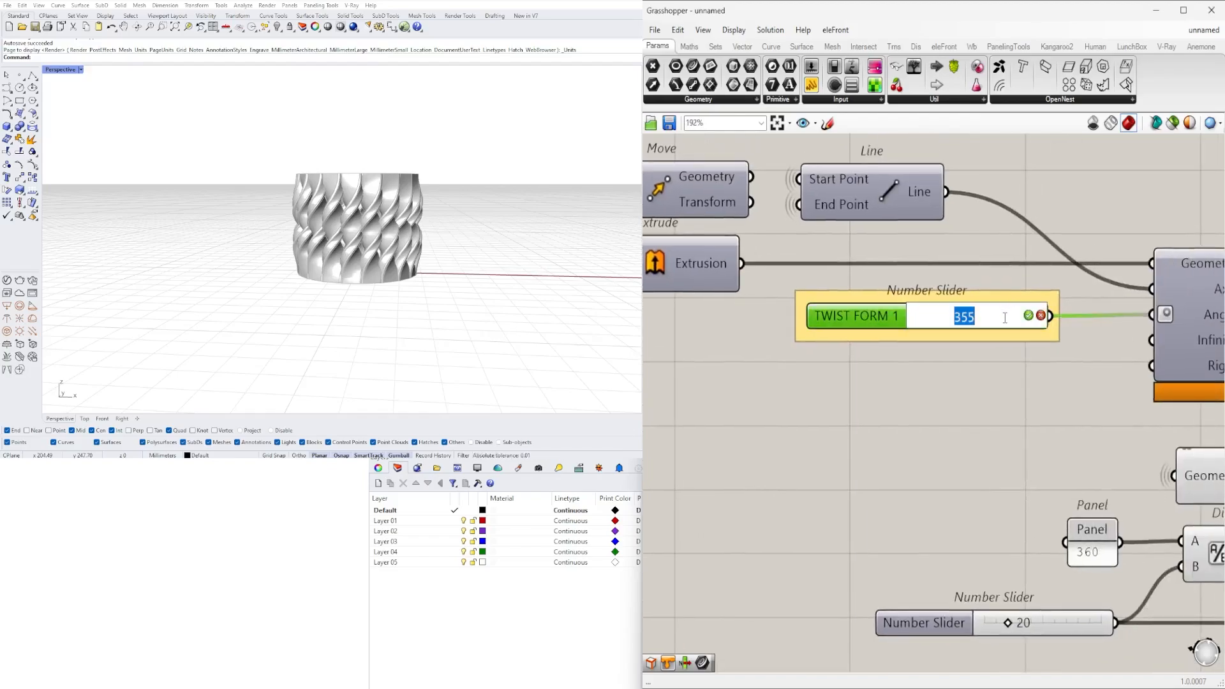
text(45)
key(Return)
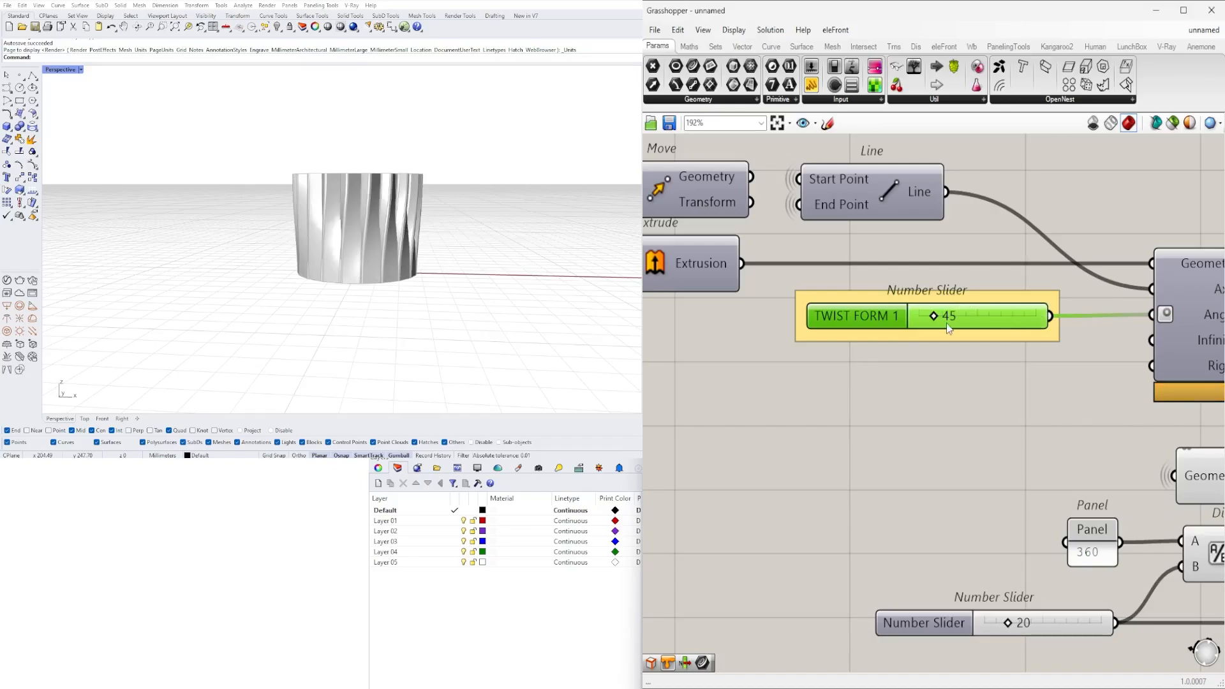
- Set the TWIST FORM 1 slider to 180 and check the resulting vessel
double_click(949, 328)
text(180)
key(Return)
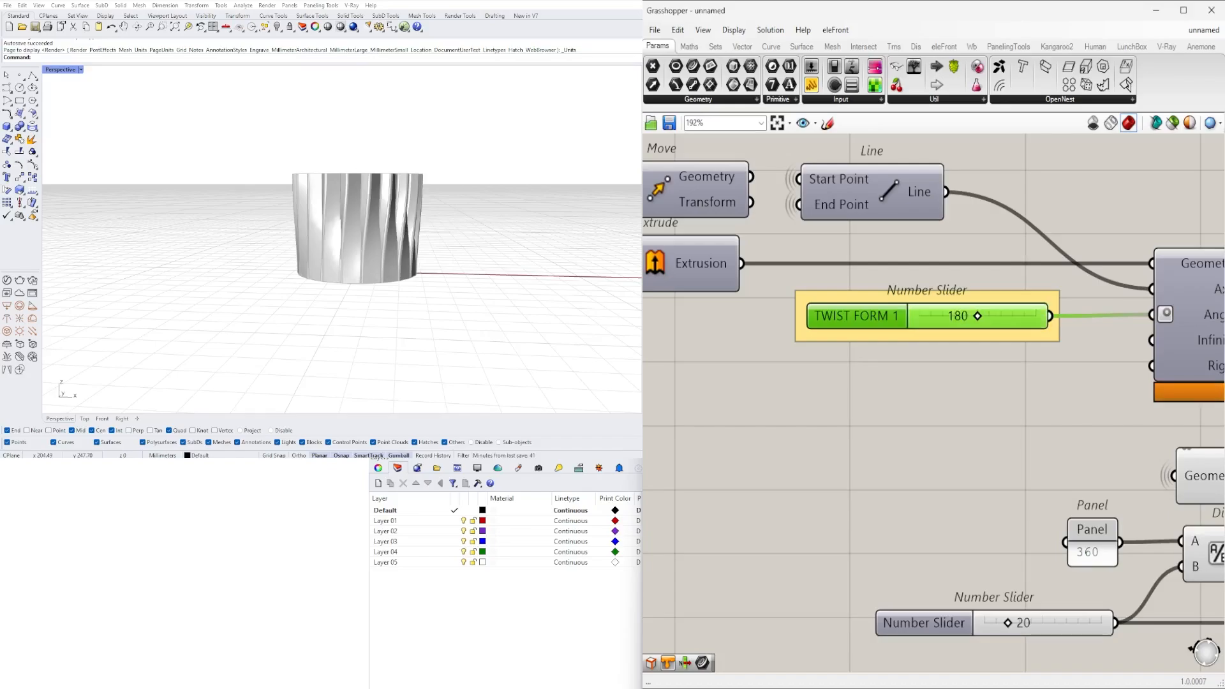
right_drag(439, 230, 408, 175)
scroll(431, 214, up, 6)
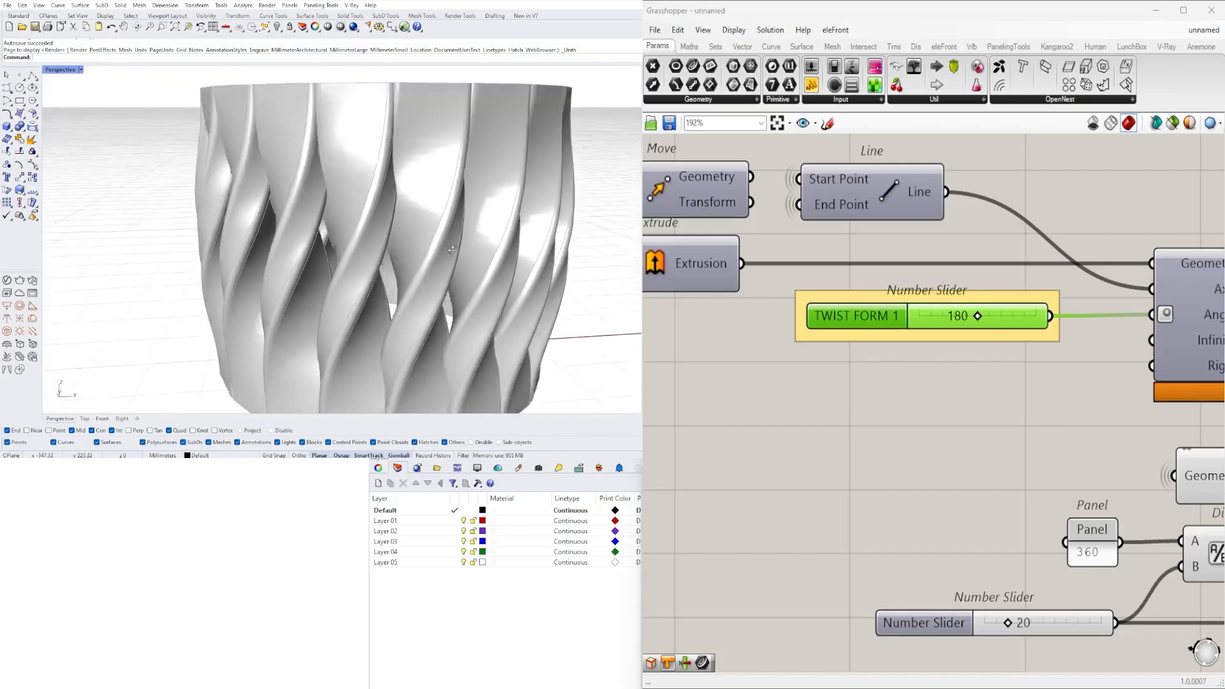
right_drag(431, 220, 470, 221)
scroll(501, 234, down, 3)
scroll(437, 245, down, 5)
scroll(916, 332, down, 6)
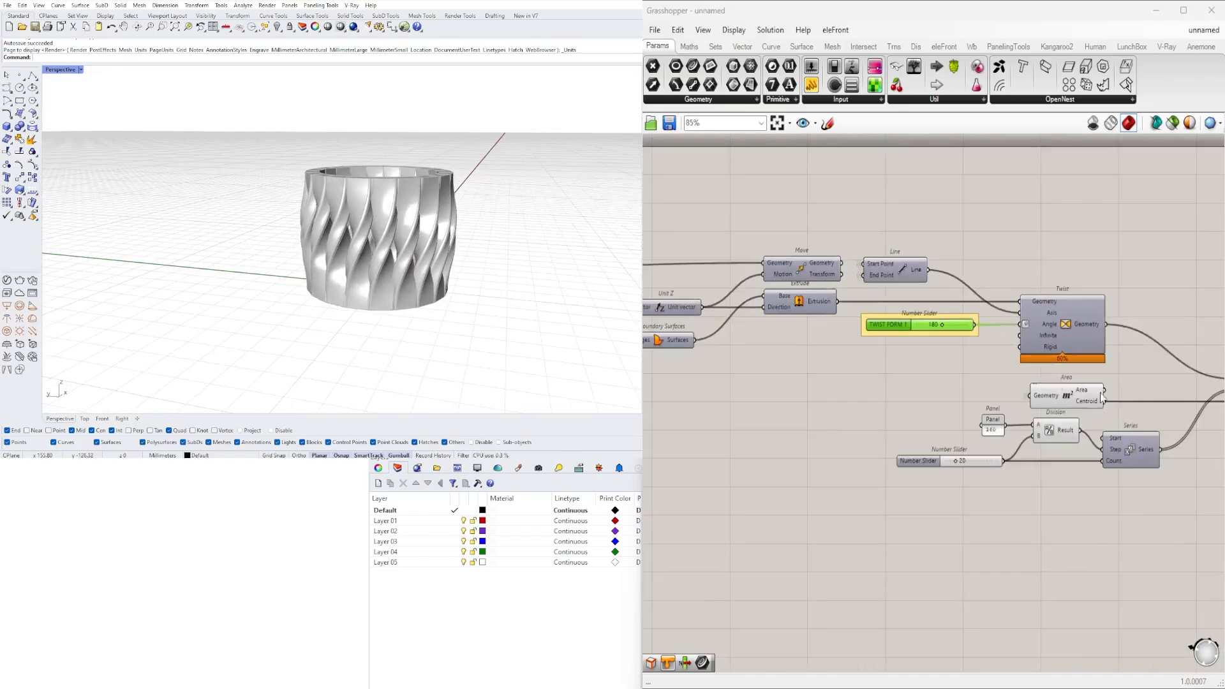
- Move the Custom Preview and Colour Picker together closer to the Rotate component
right_drag(1152, 380, 962, 395)
click(965, 396)
click(1090, 430)
right_drag(1091, 429, 1046, 419)
drag(1187, 521, 1064, 333)
scroll(1059, 390, up, 3)
drag(1060, 404, 989, 382)
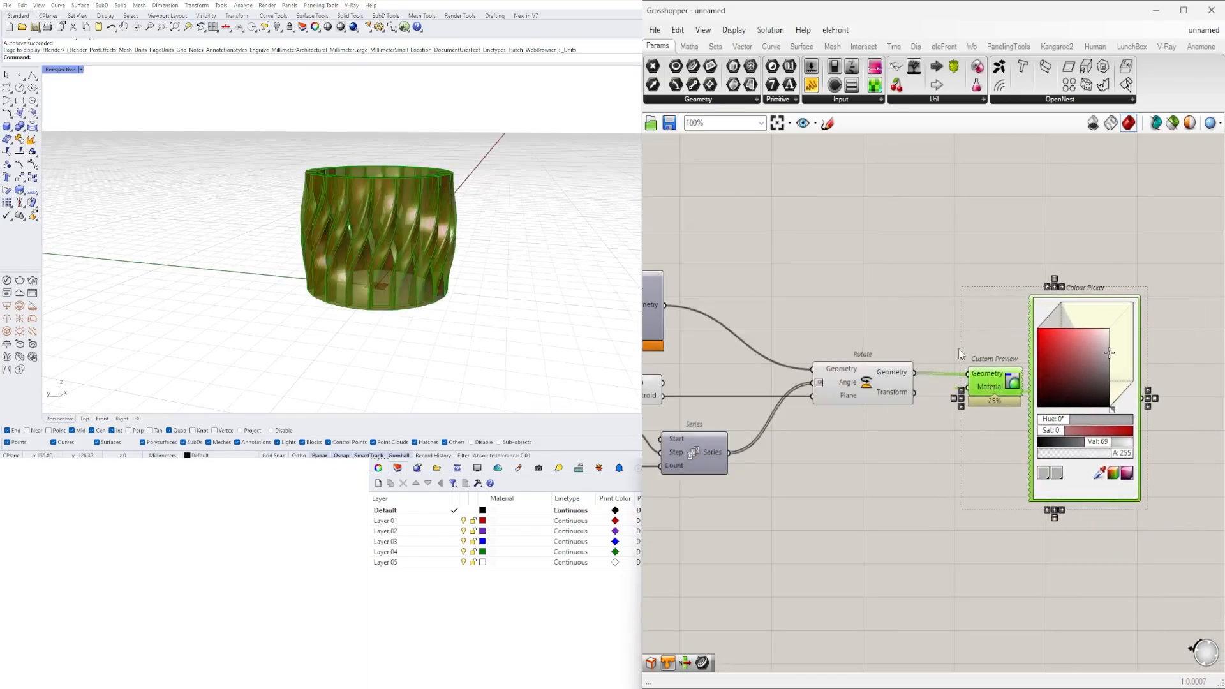
click(875, 291)
scroll(874, 291, down, 3)
right_drag(875, 291, 1001, 292)
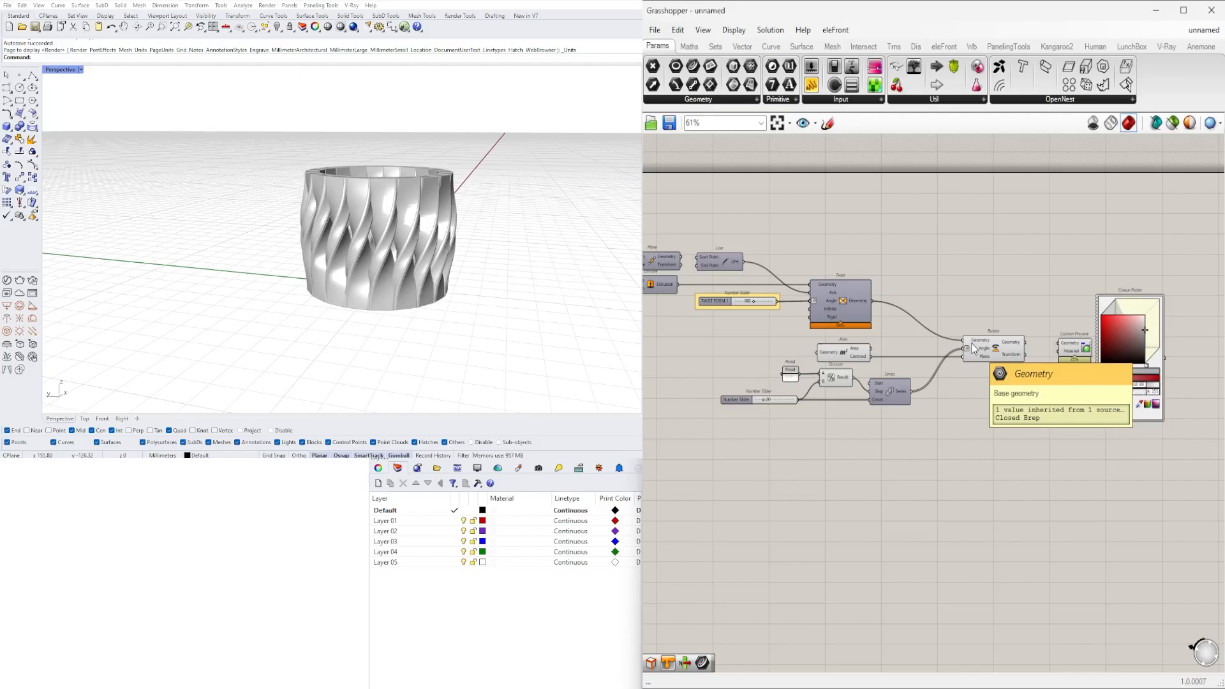
scroll(1007, 348, down, 5)
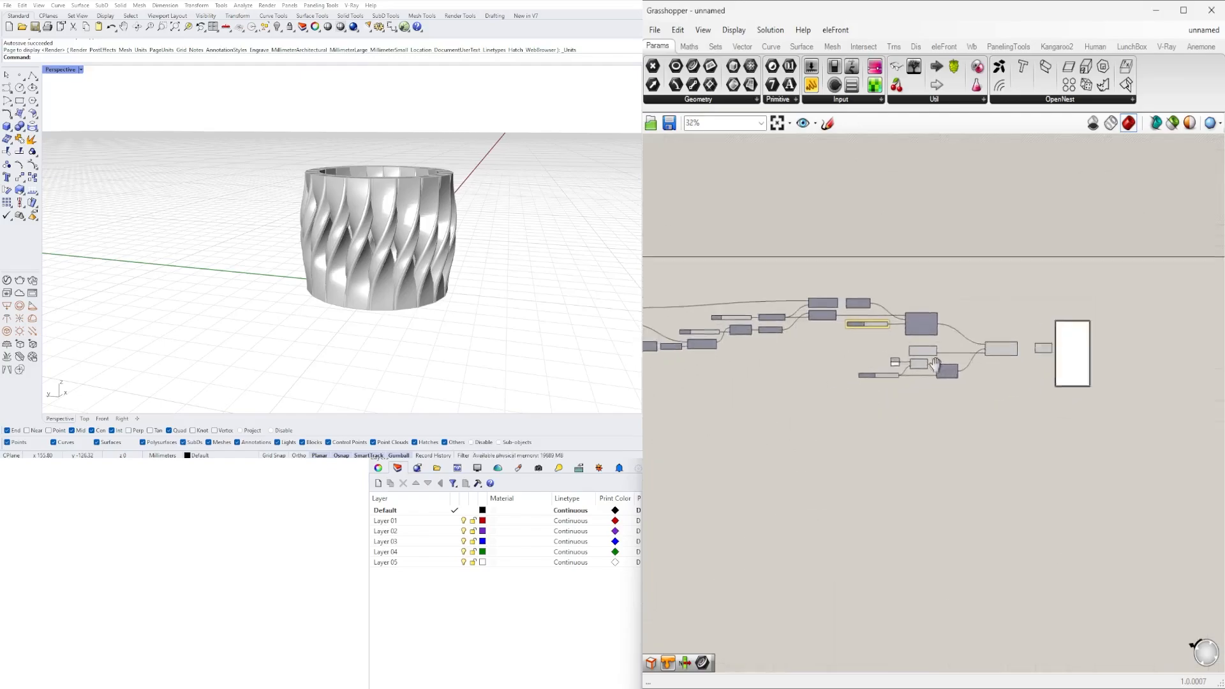
scroll(987, 307, up, 1)
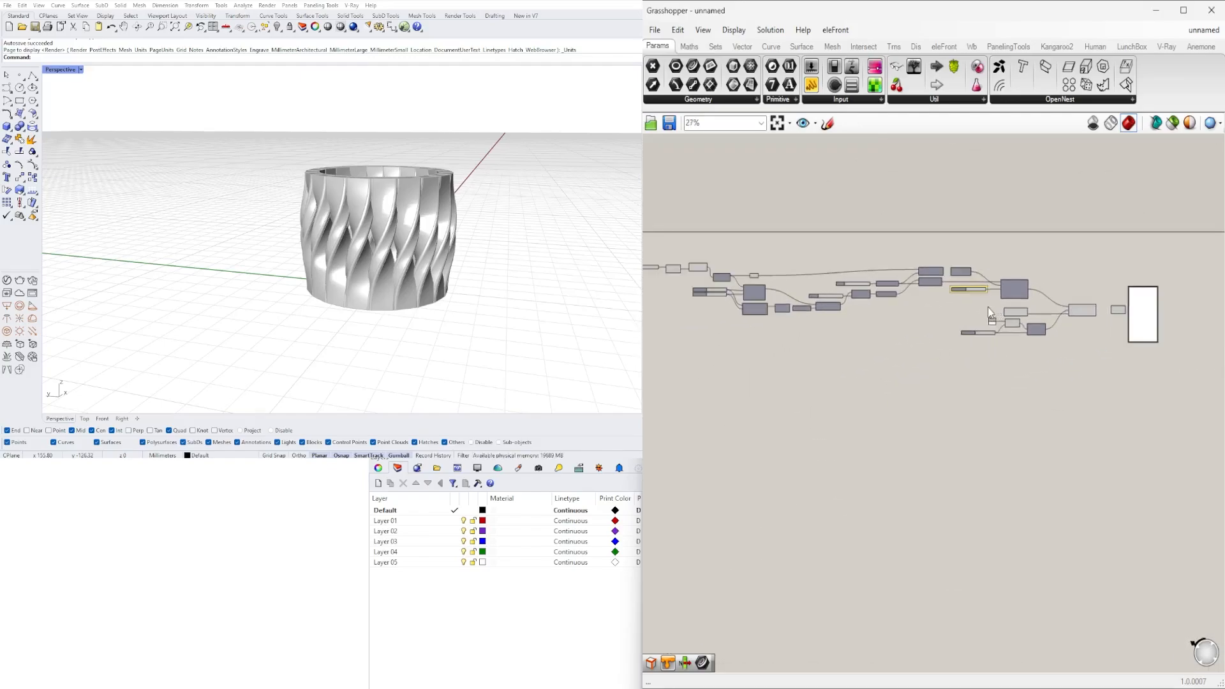
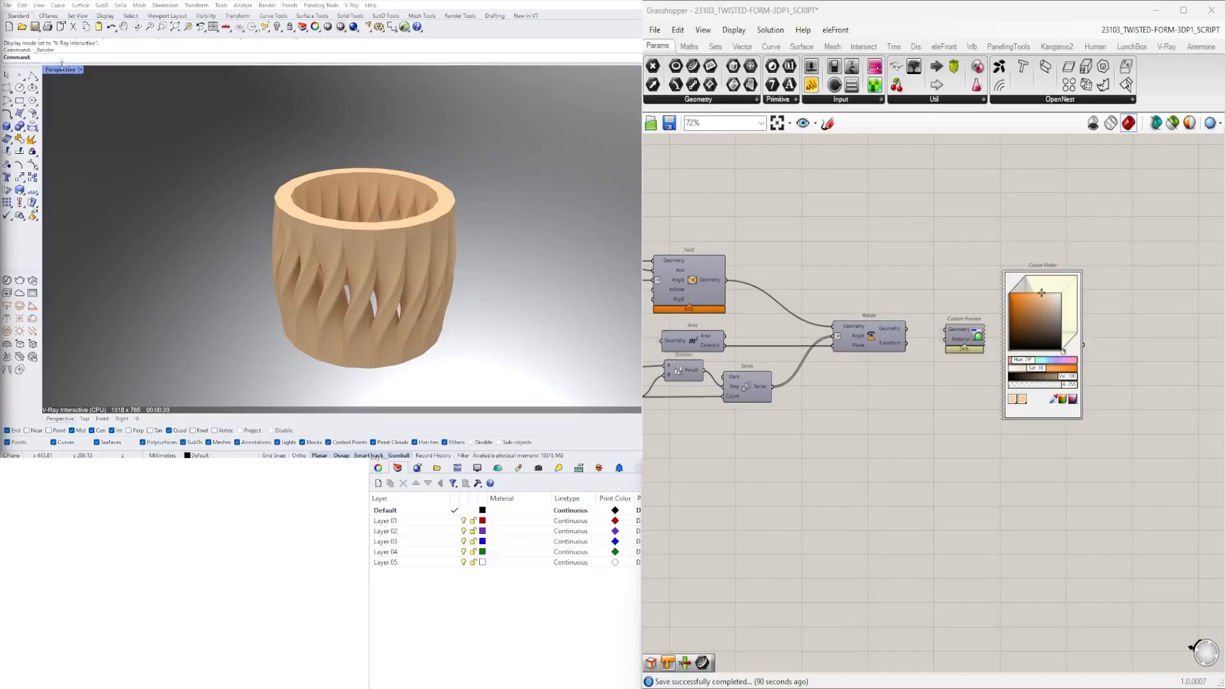
- Switch the Perspective view to Shaded display and turn on the preview of the Rotate component
click(81, 69)
click(114, 61)
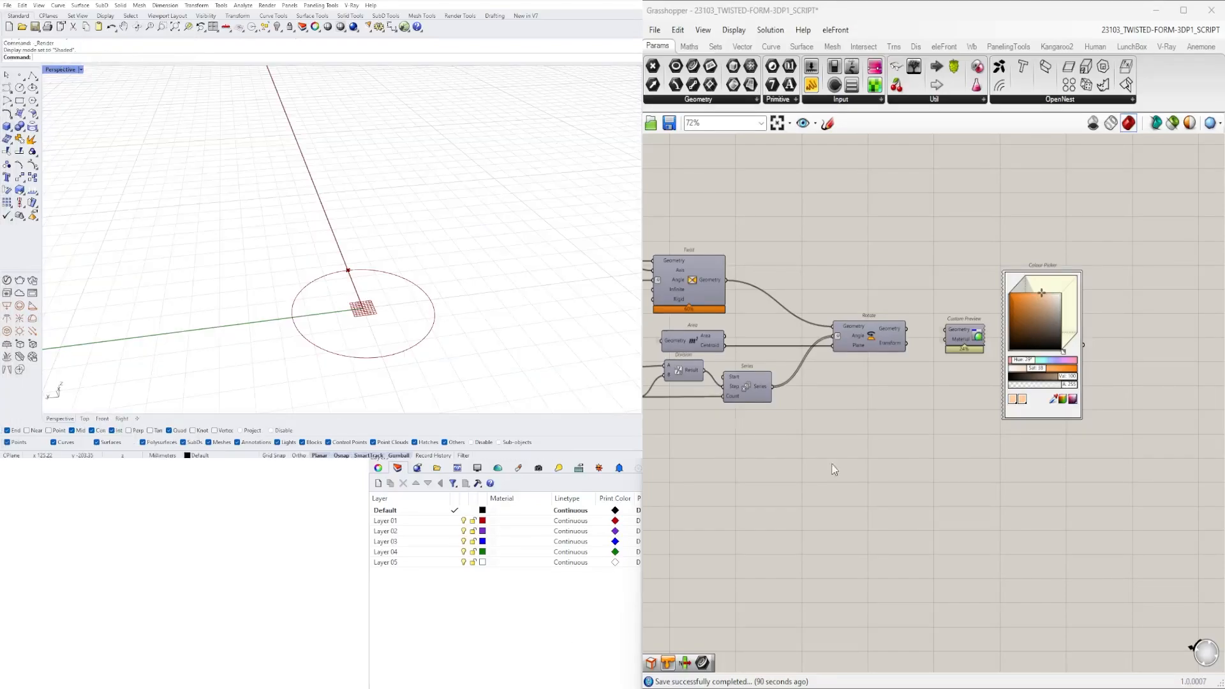
drag(931, 379, 878, 278)
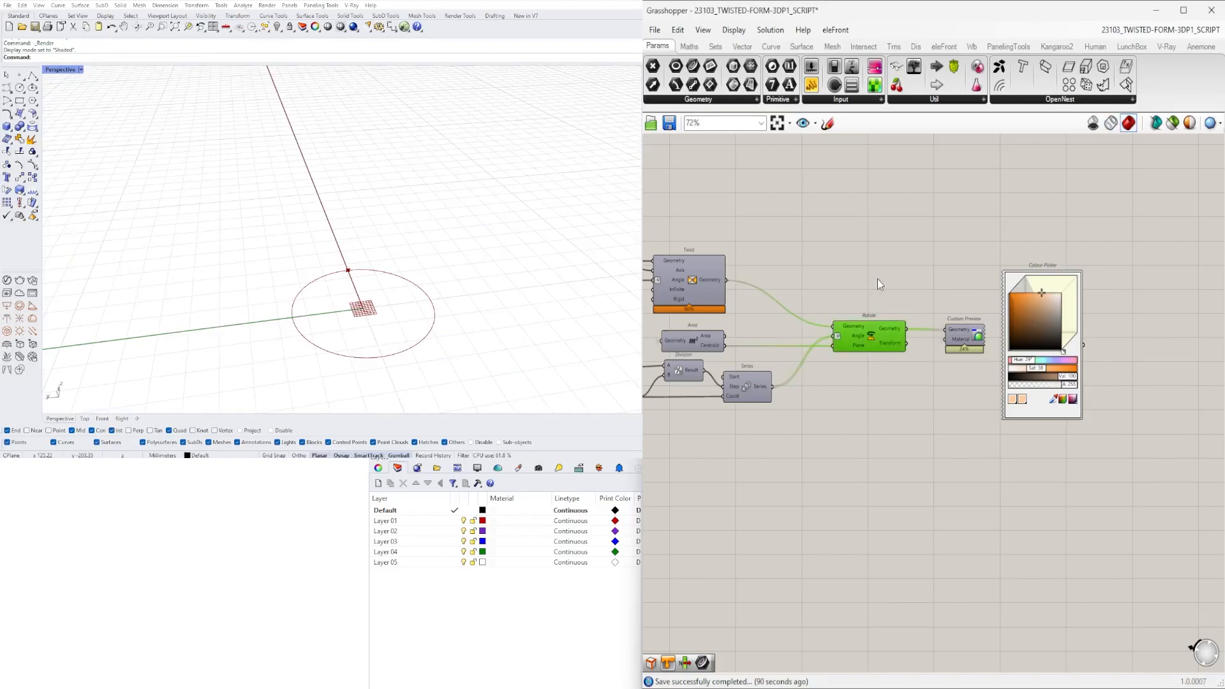
middle_click(878, 278)
click(900, 257)
click(901, 257)
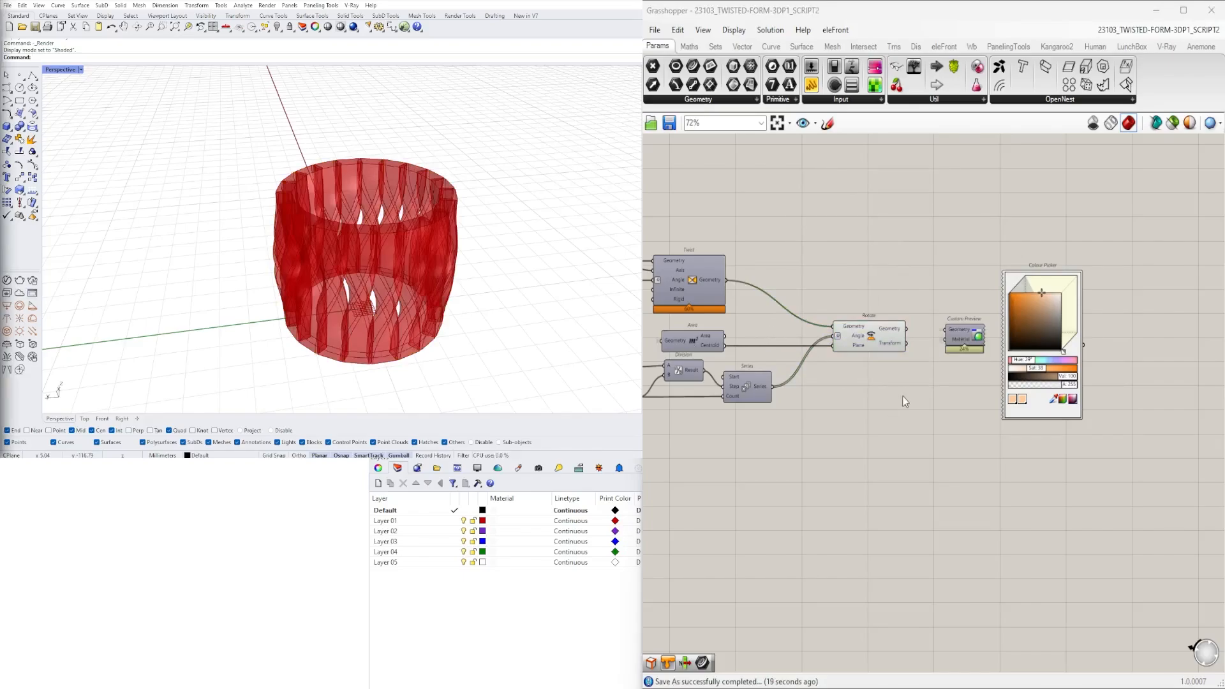
- Turn off the preview of Rotate and turn on the preview of the Twist component instead
drag(903, 386, 872, 281)
middle_click(872, 281)
click(910, 245)
right_drag(745, 312, 930, 315)
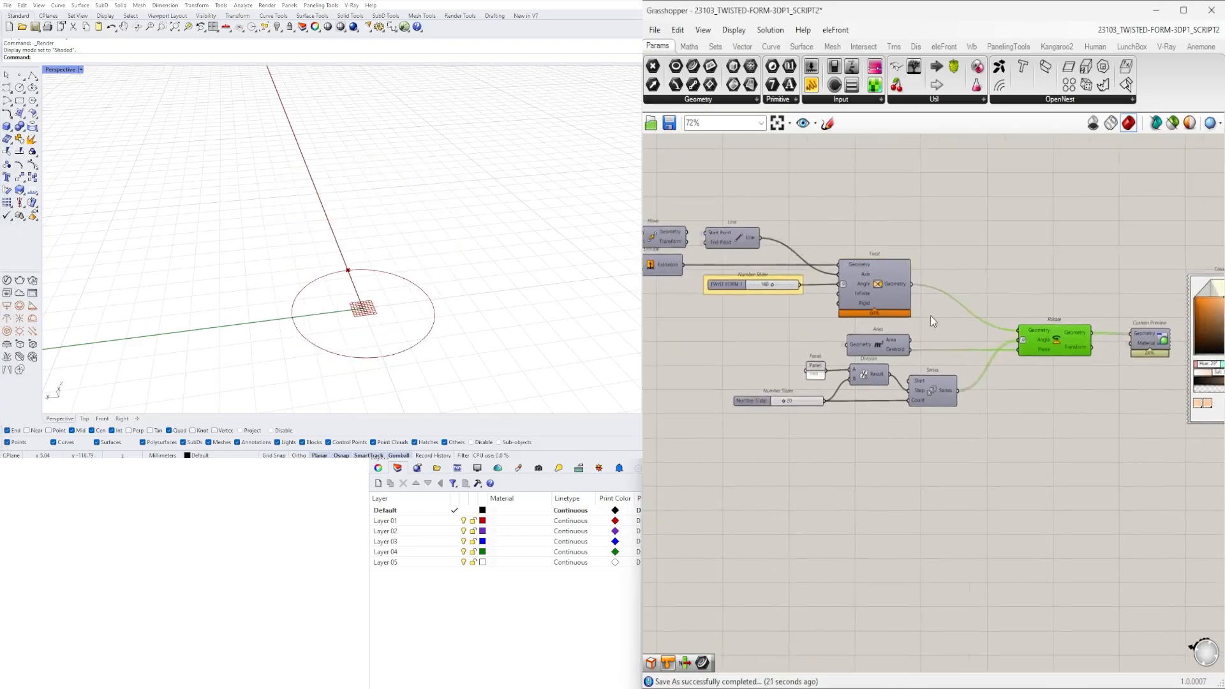
scroll(931, 315, up, 3)
drag(948, 314, 840, 219)
middle_click(839, 220)
click(872, 196)
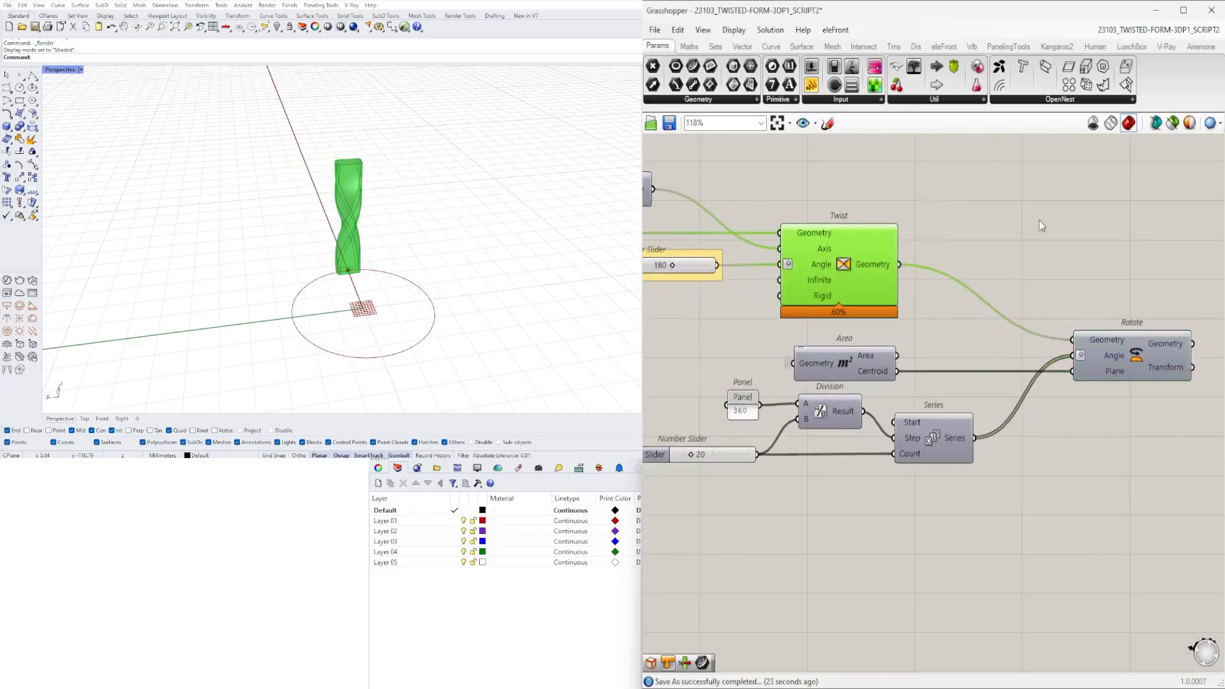
- Examine the single twisted column from several angles and trace its definition back to the base Circle component
click(1041, 226)
right_drag(358, 220, 539, 192)
right_drag(373, 271, 333, 324)
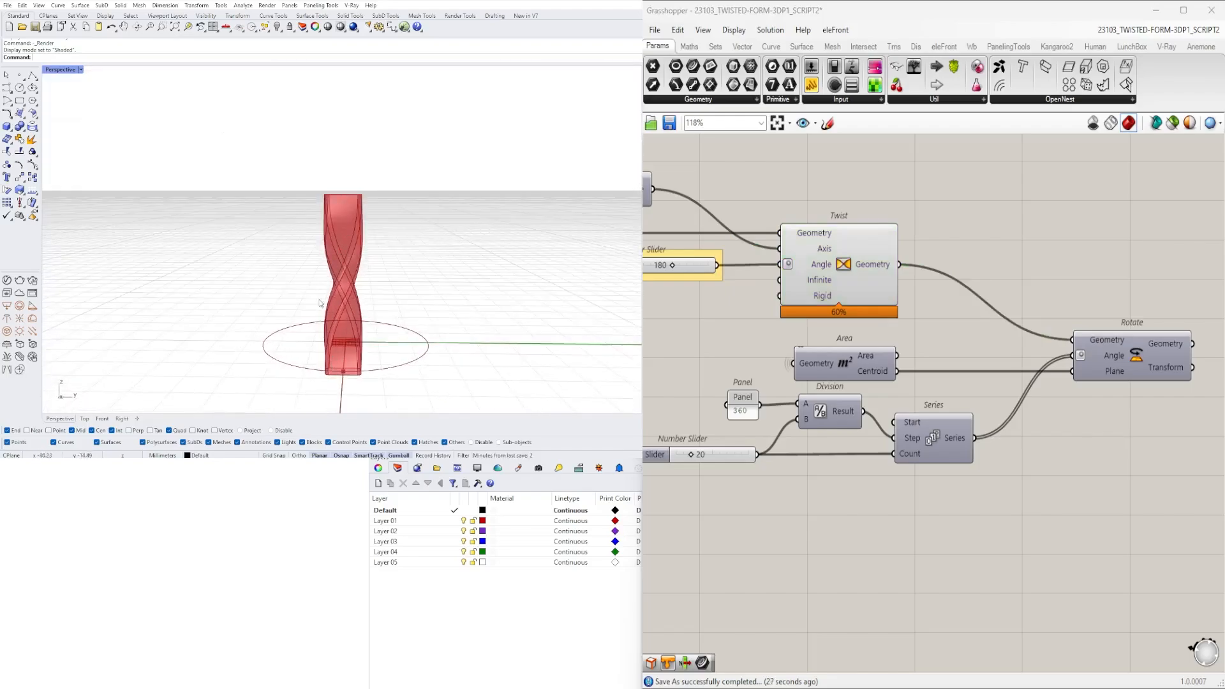
right_drag(367, 216, 475, 288)
scroll(915, 307, down, 2)
right_drag(915, 307, 960, 334)
scroll(753, 316, down, 2)
right_drag(753, 316, 957, 340)
right_drag(795, 374, 1094, 361)
right_drag(711, 262, 902, 315)
scroll(970, 297, up, 4)
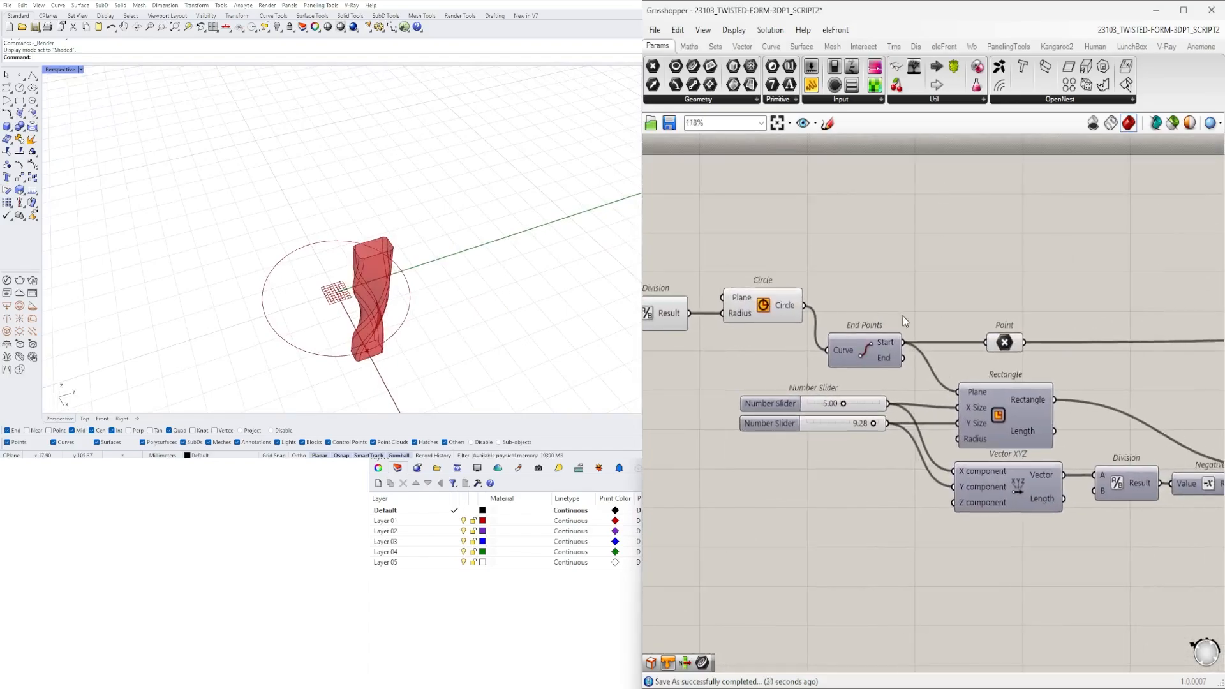
click(797, 296)
right_drag(809, 302, 861, 297)
scroll(1136, 293, down, 4)
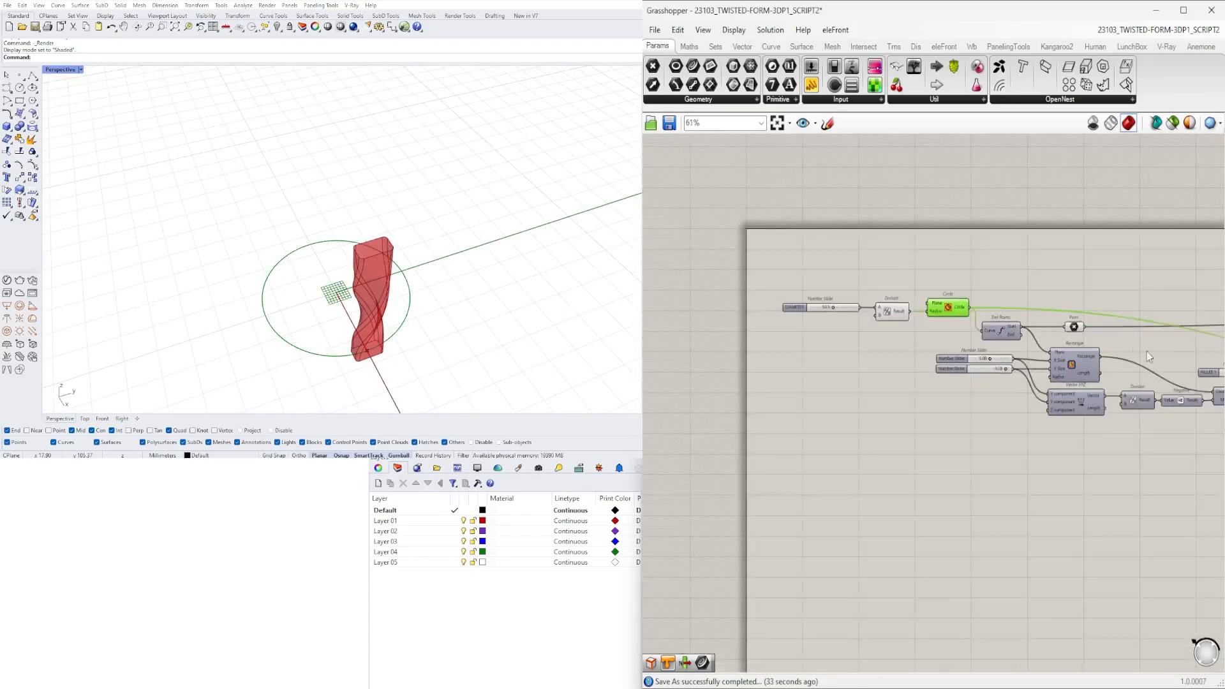
- Turn on the preview of the Area component that supplies the circle's centroid
right_drag(1147, 351, 944, 344)
right_drag(1193, 398, 779, 386)
right_drag(1036, 391, 855, 379)
scroll(849, 377, up, 2)
click(869, 391)
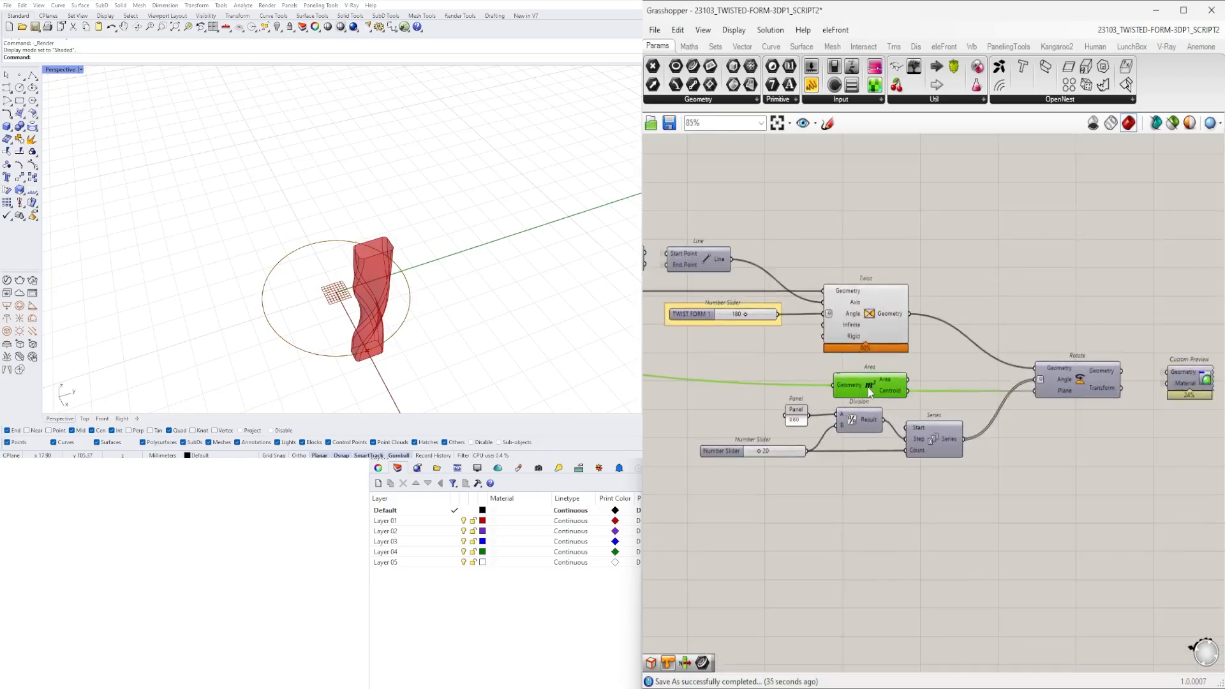
right_click(873, 391)
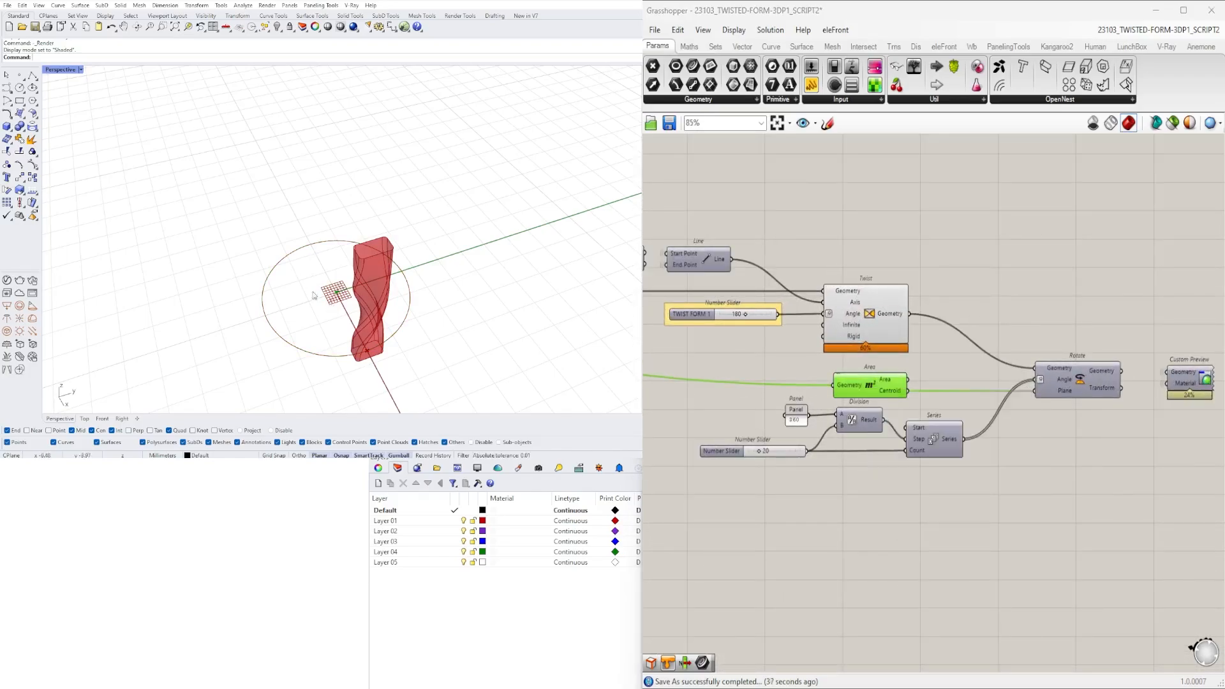
- Add a Move component below Rotate and connect Area's Centroid to its Geometry input
double_click(1011, 500)
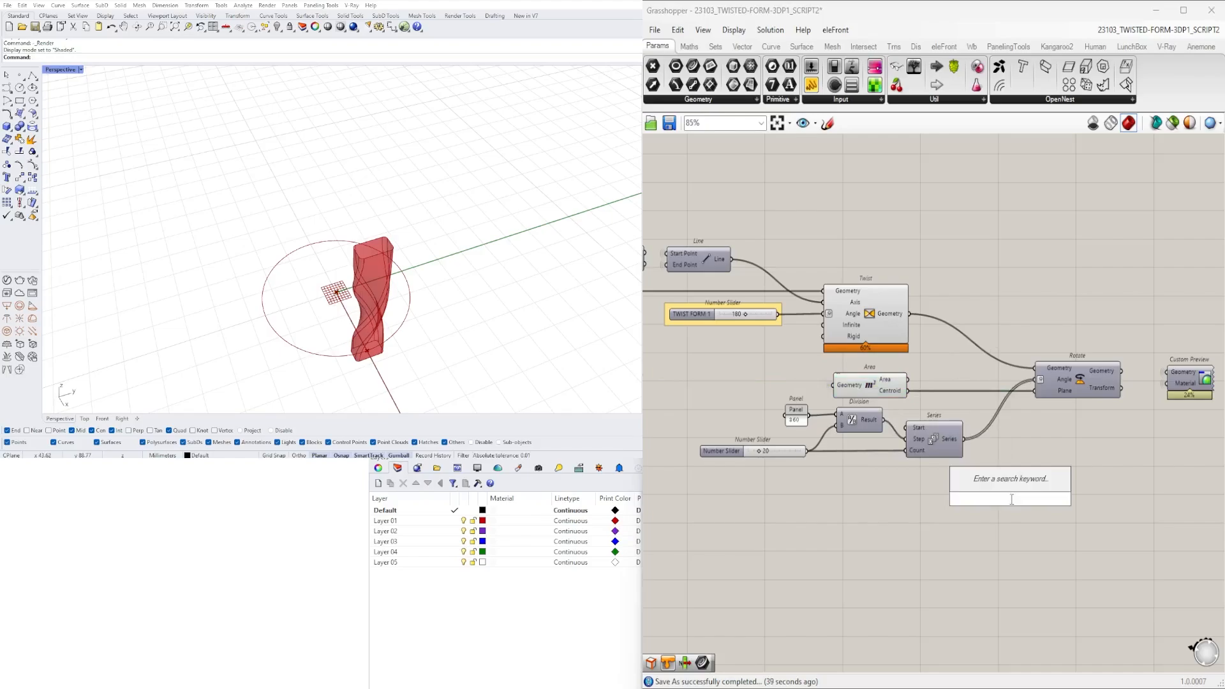
text(MOVE)
click(1000, 483)
drag(1023, 500, 1097, 467)
drag(908, 390, 1064, 468)
- Connect the Unit Z vector driven by the HEIGHT slider to the Motion input of the new Move component
scroll(989, 476, down, 3)
right_drag(729, 477, 888, 484)
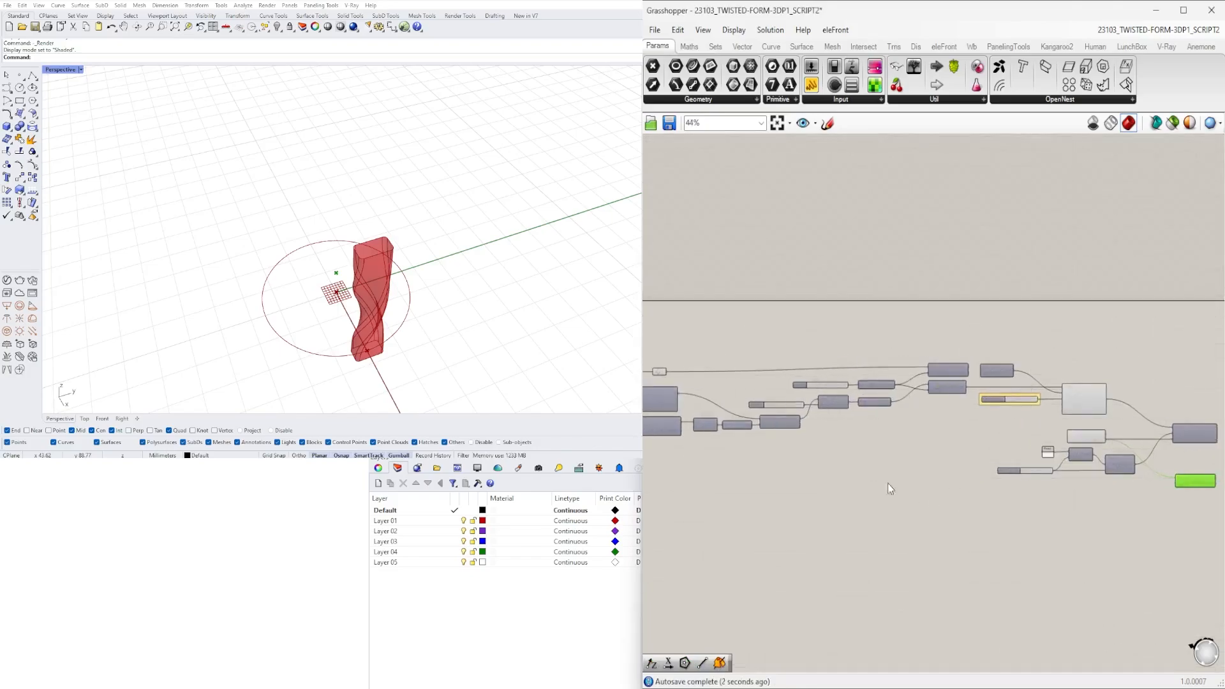
scroll(887, 483, up, 4)
right_drag(1219, 381, 1019, 435)
right_drag(1077, 387, 847, 368)
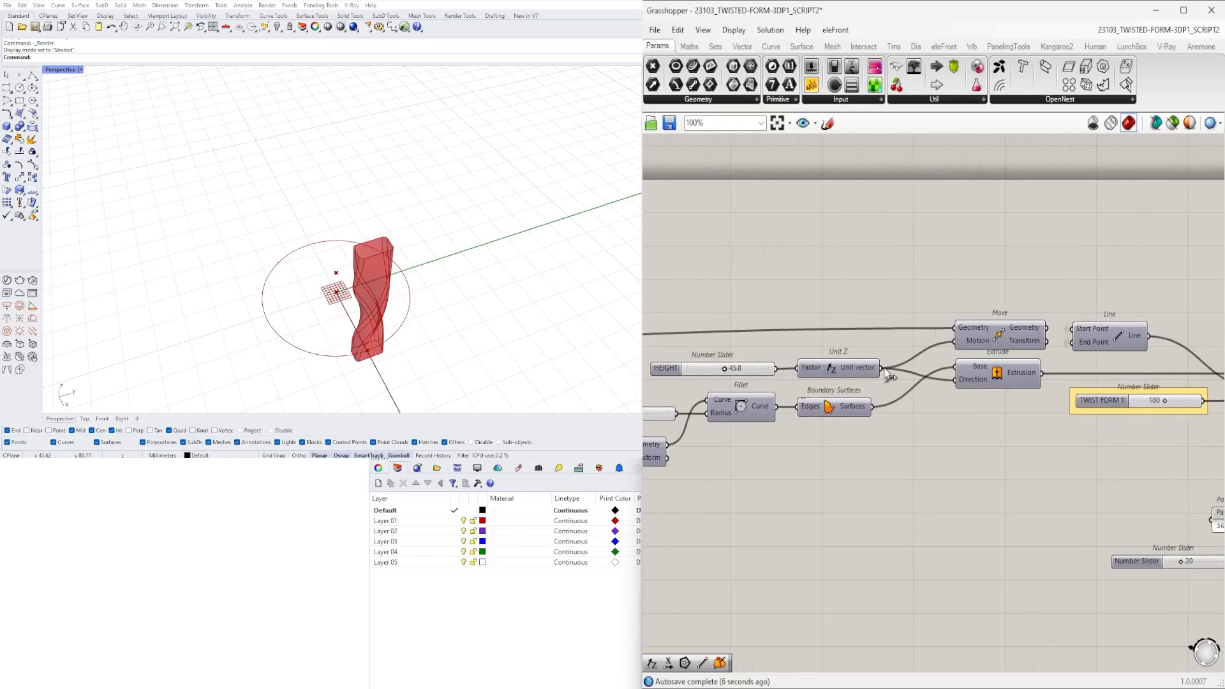
scroll(896, 409, down, 4)
scroll(994, 427, up, 4)
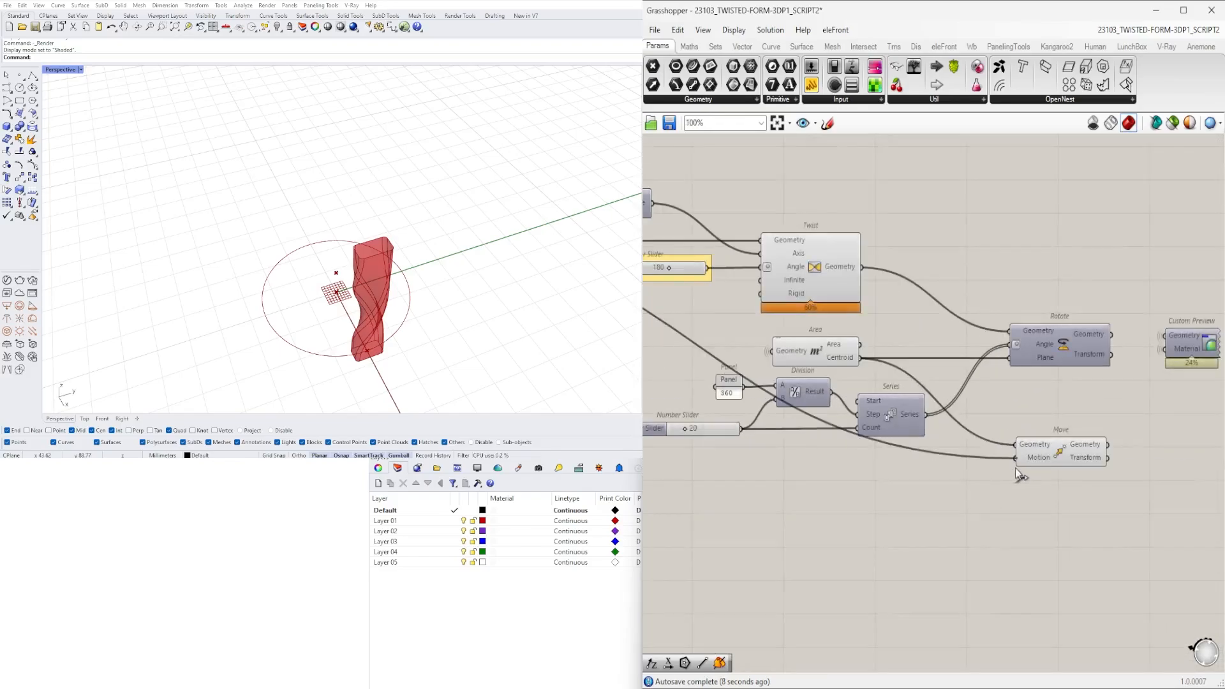
- Set the wire display of the new Move component's Motion input to hidden
scroll(1168, 382, up, 3)
right_click(918, 476)
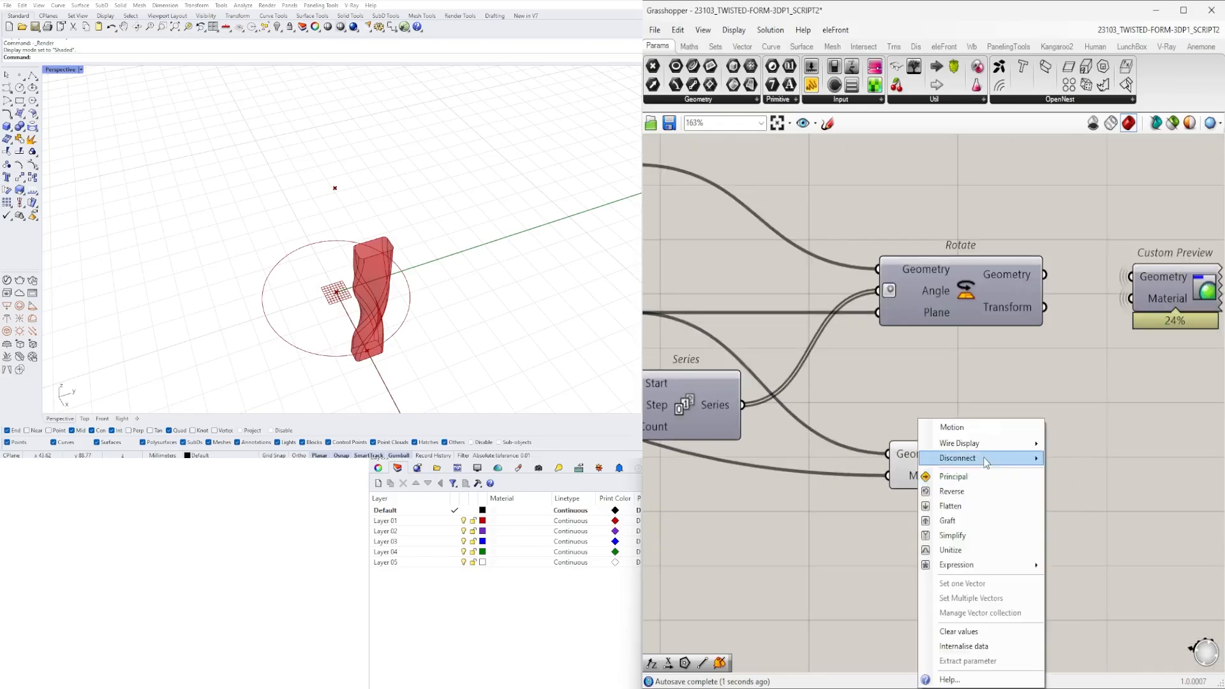
click(1074, 473)
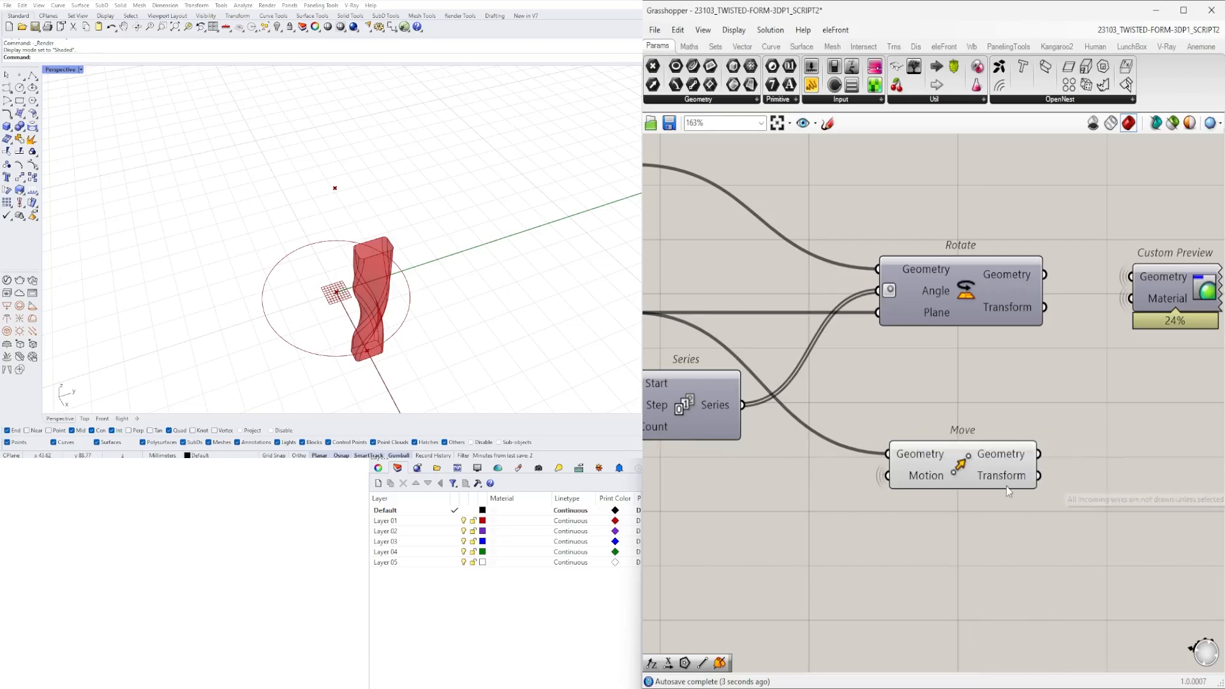
- Reposition the new Move component closer to the Series component
click(962, 469)
scroll(905, 450, down, 1)
right_drag(689, 351, 925, 416)
click(844, 384)
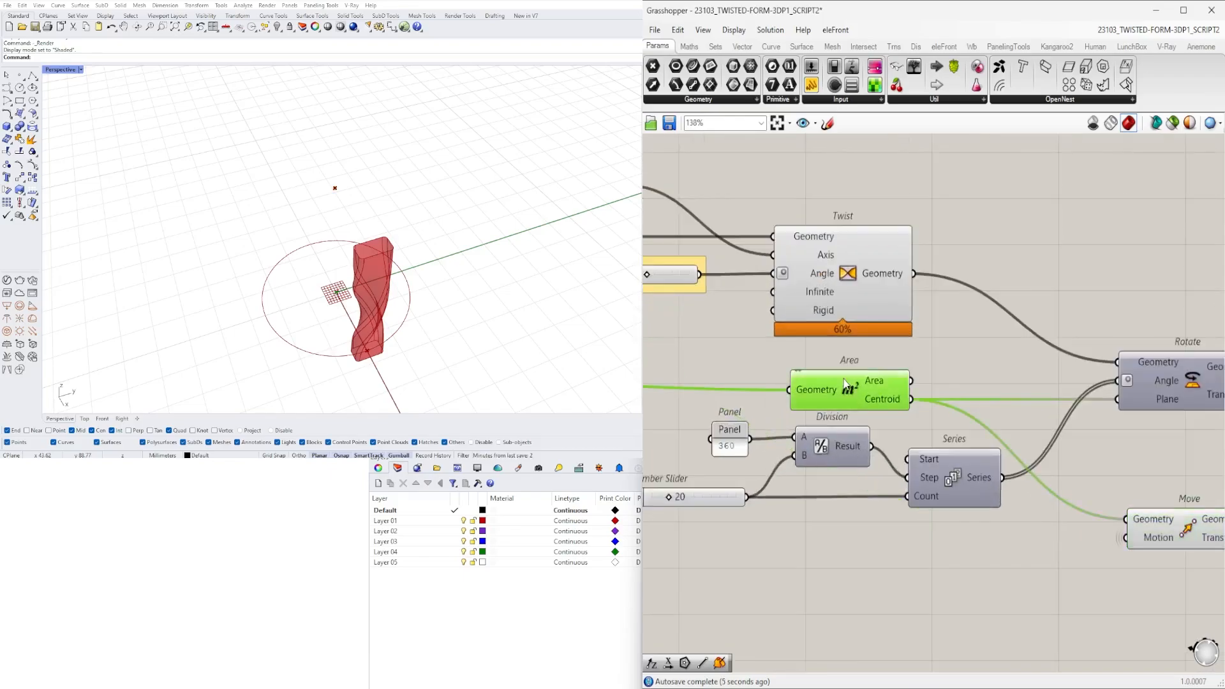
right_drag(1020, 477, 828, 371)
drag(1087, 458, 1028, 423)
- Add a Line component after Move, running from Area's Centroid as start point to Move's Geometry as end point
double_click(1118, 396)
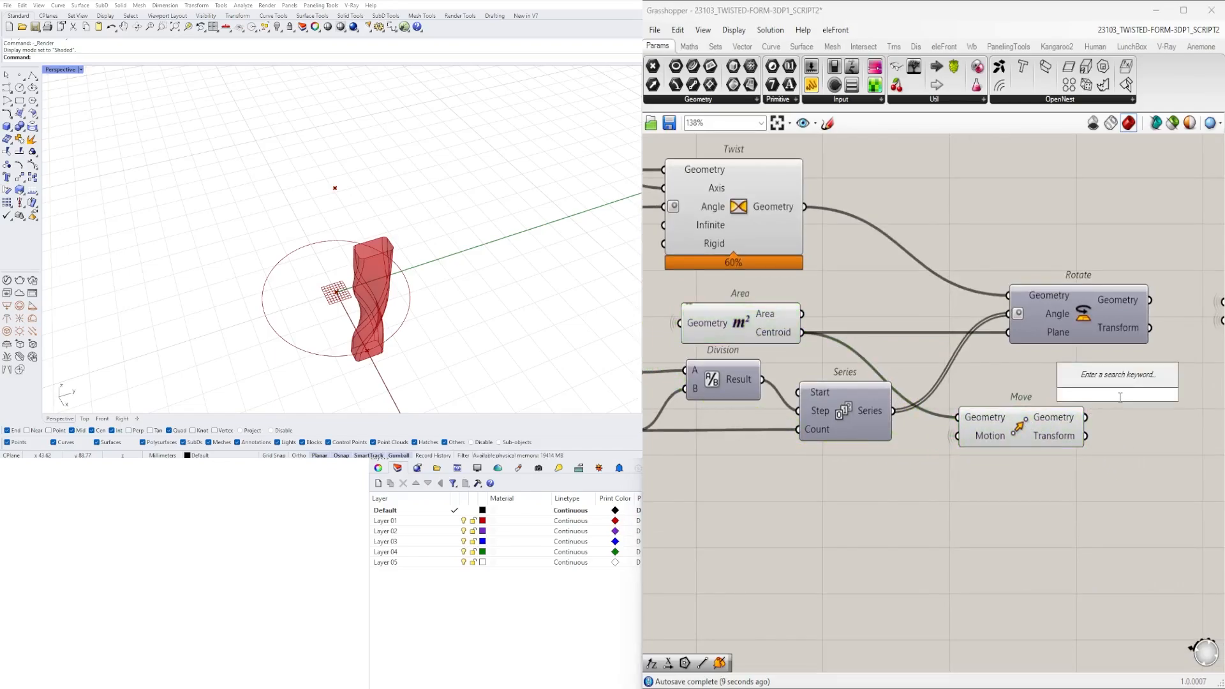
text(li)
click(1079, 223)
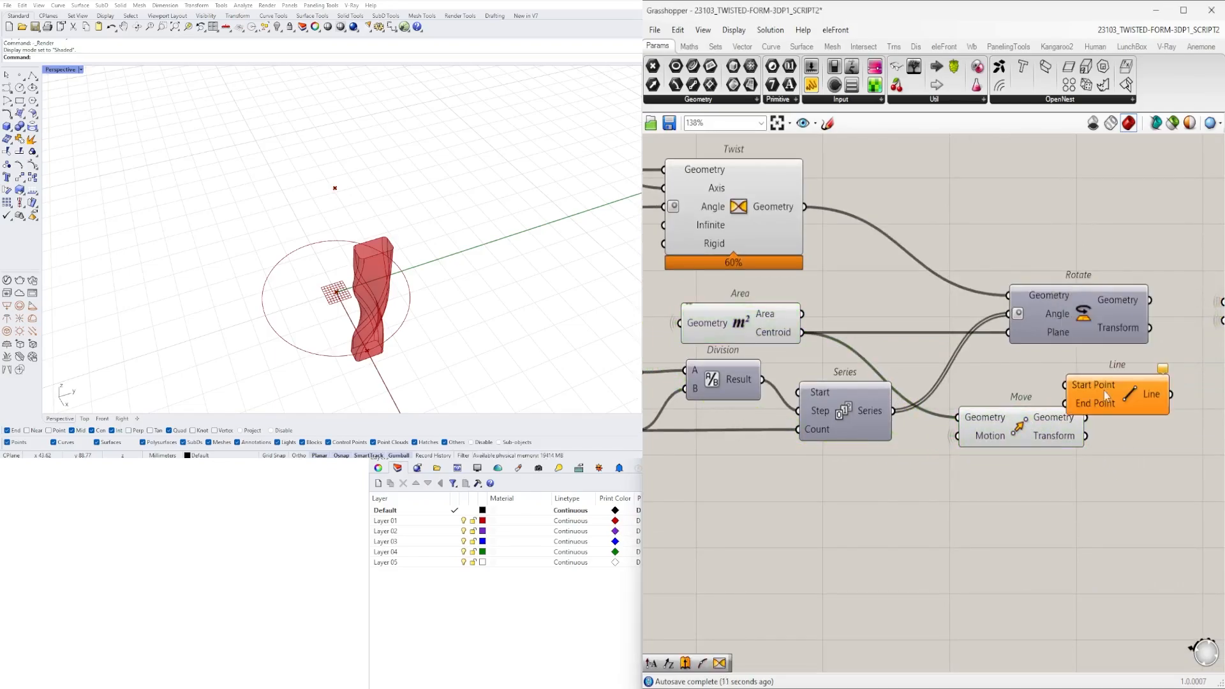
drag(1106, 391, 1165, 381)
right_drag(832, 347, 788, 305)
scroll(787, 305, down, 1)
drag(764, 291, 1069, 355)
- Turn off the preview of the Area and Move components, leaving the new Line previewed
drag(976, 424, 729, 275)
middle_click(729, 275)
click(766, 237)
click(1059, 375)
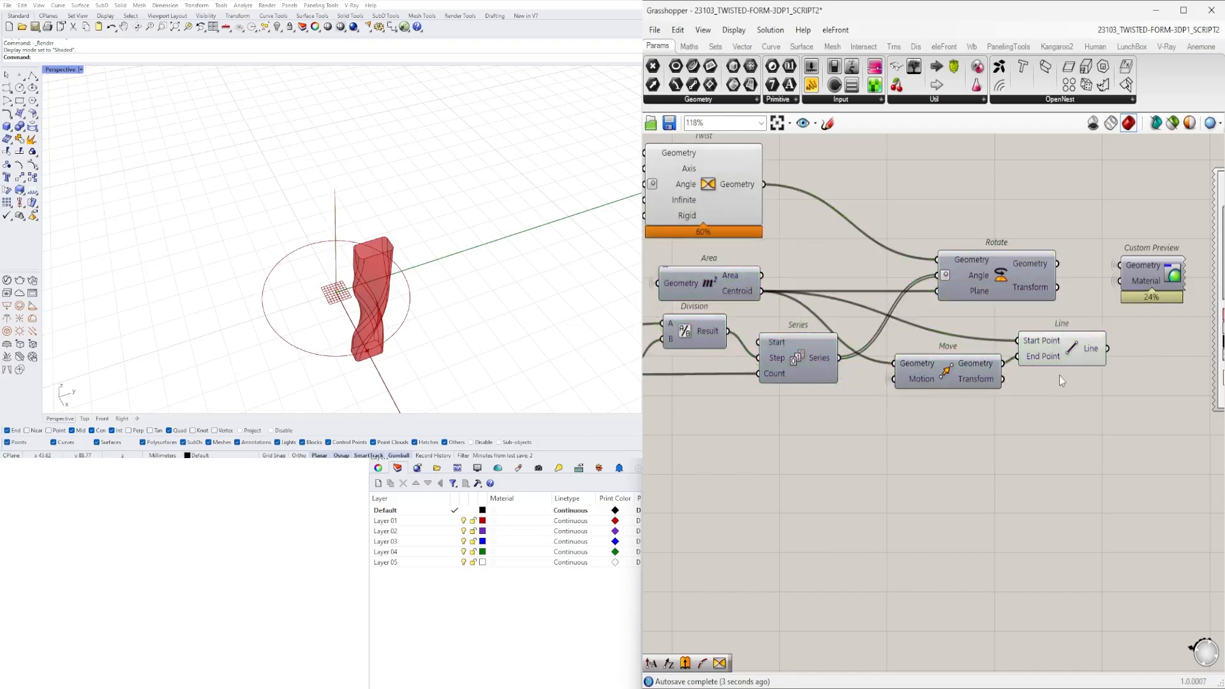
- Move the Custom Preview and Colour Picker farther downstream and shift Rotate clear of the new Line component
click(1058, 357)
scroll(995, 386, down, 3)
right_drag(744, 268, 839, 272)
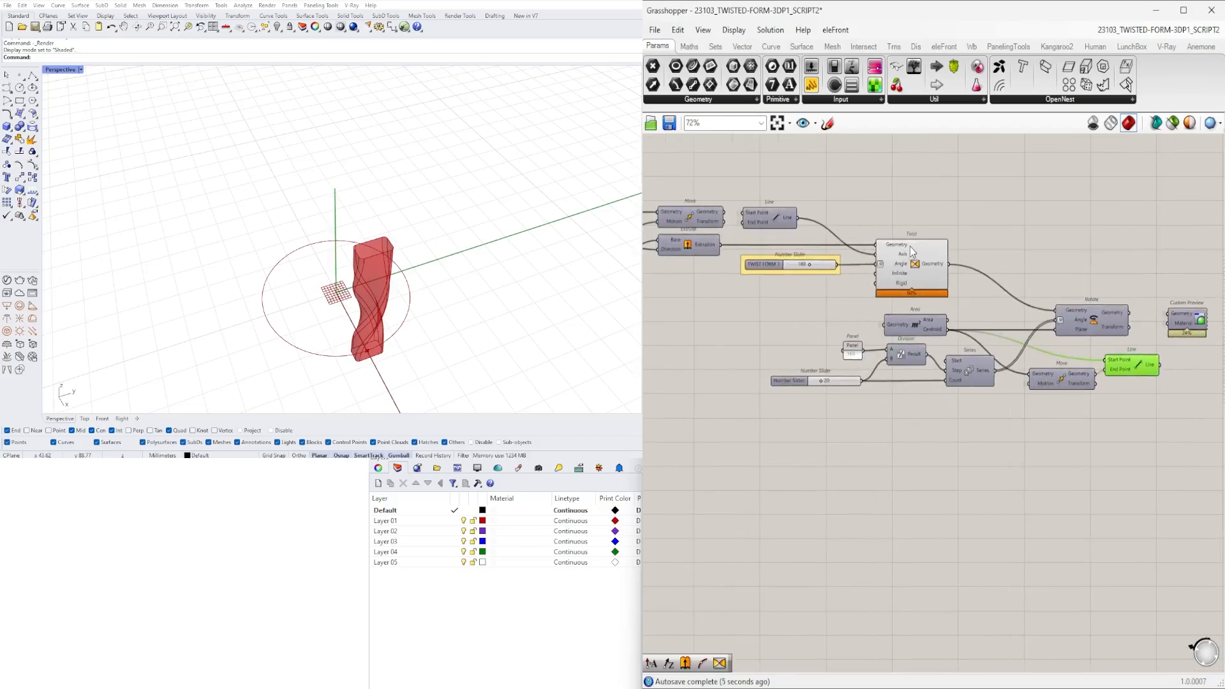
right_drag(1179, 340, 889, 363)
drag(1072, 488, 900, 284)
drag(897, 354, 1224, 356)
drag(798, 353, 836, 306)
- Add a second Twist component after the new Line and connect that Line to its Axis input
double_click(939, 397)
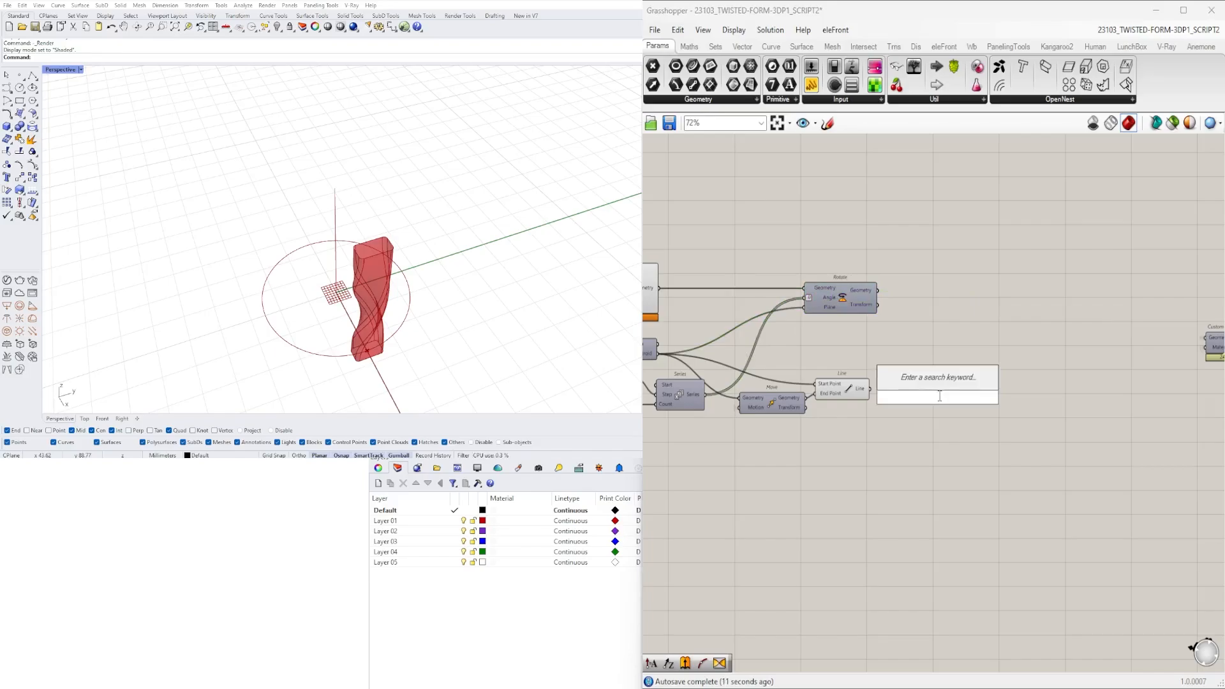
text(TWIST)
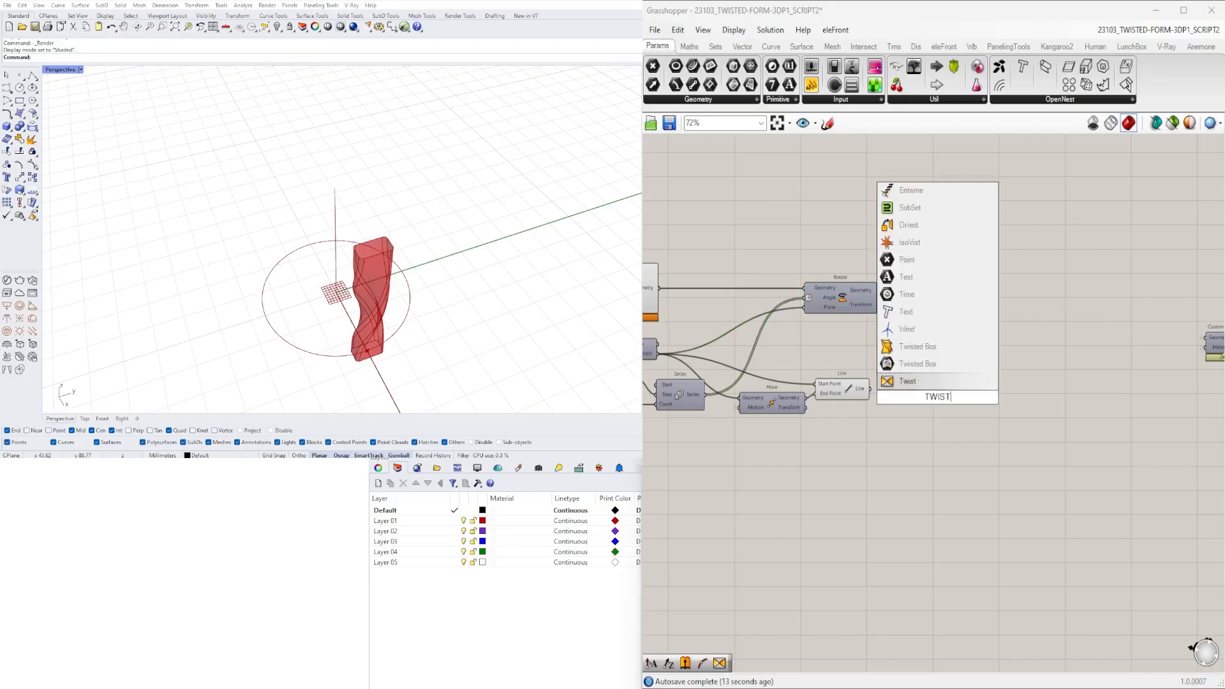
click(907, 381)
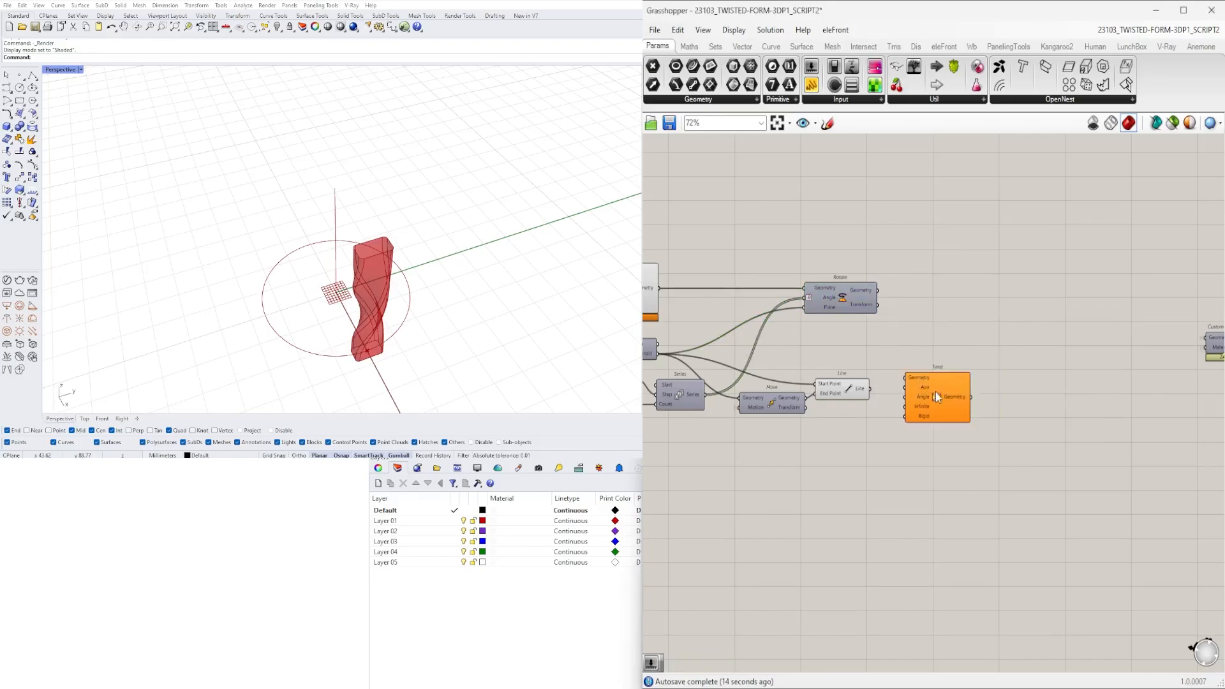
drag(871, 388, 883, 393)
click(861, 388)
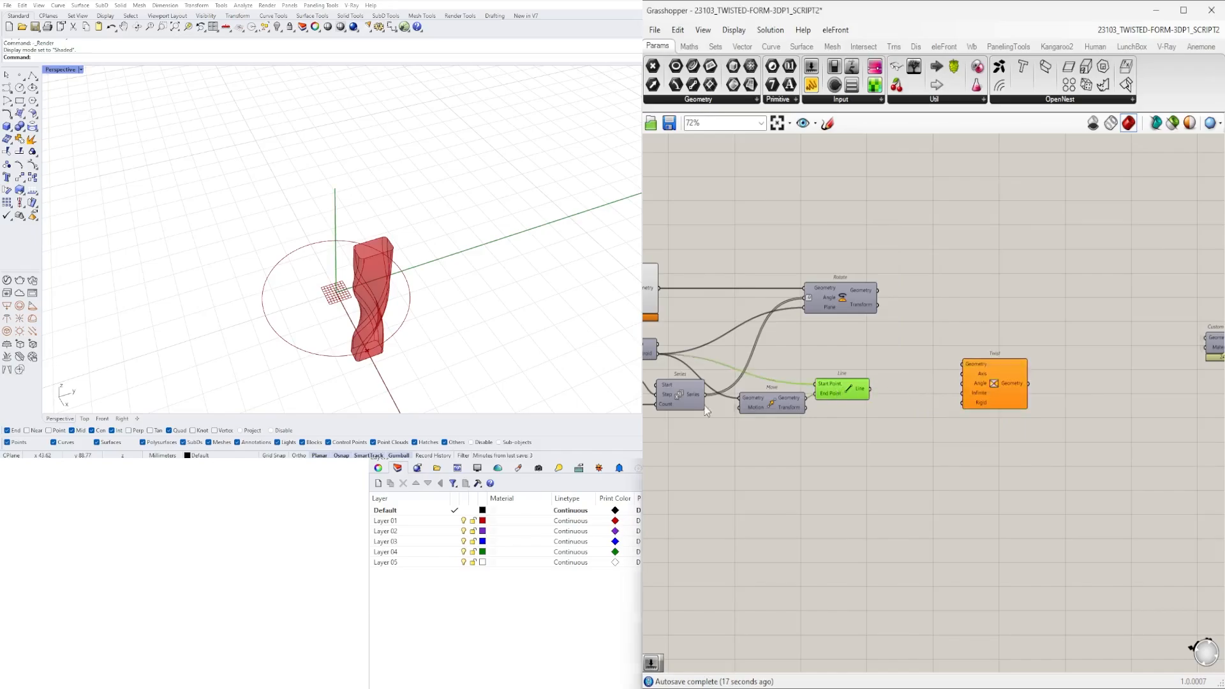
drag(869, 389, 963, 373)
drag(1003, 374, 992, 358)
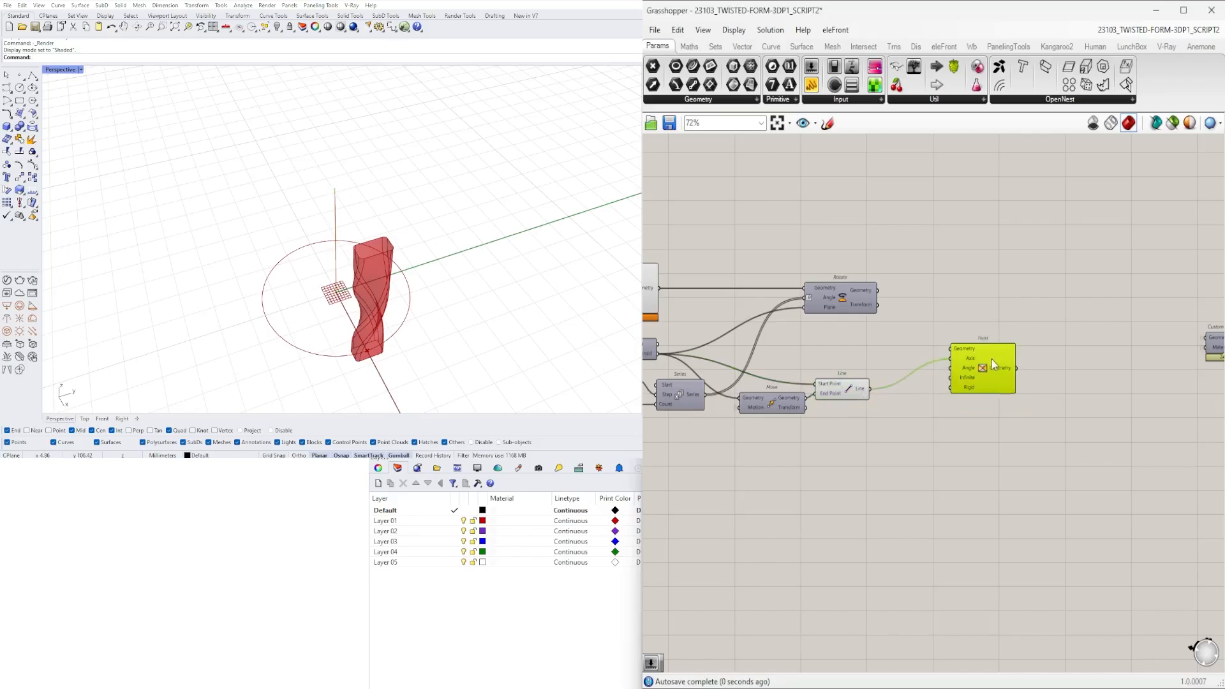
- Connect Rotate's Geometry output to the second Twist's Geometry input
click(846, 304)
drag(879, 291, 949, 348)
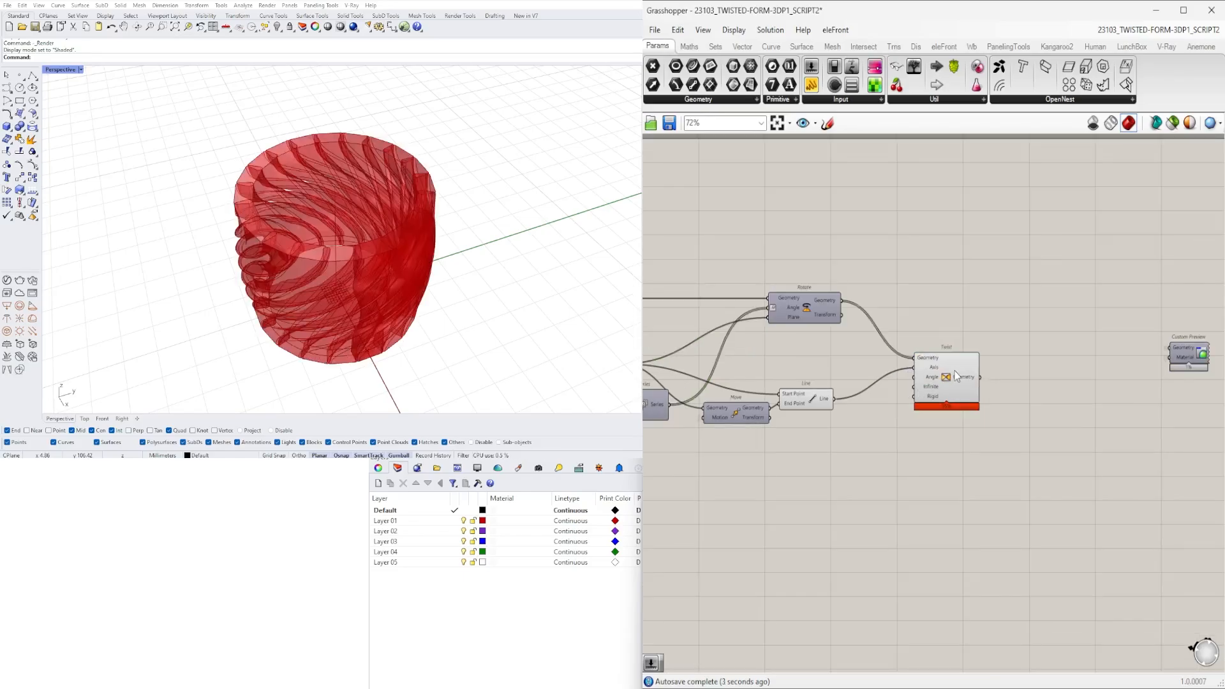
drag(955, 371, 942, 378)
- Replace the second Twist's Geometry input with the Geometry output of the first Twist
right_drag(882, 385, 1109, 349)
scroll(1021, 364, down, 2)
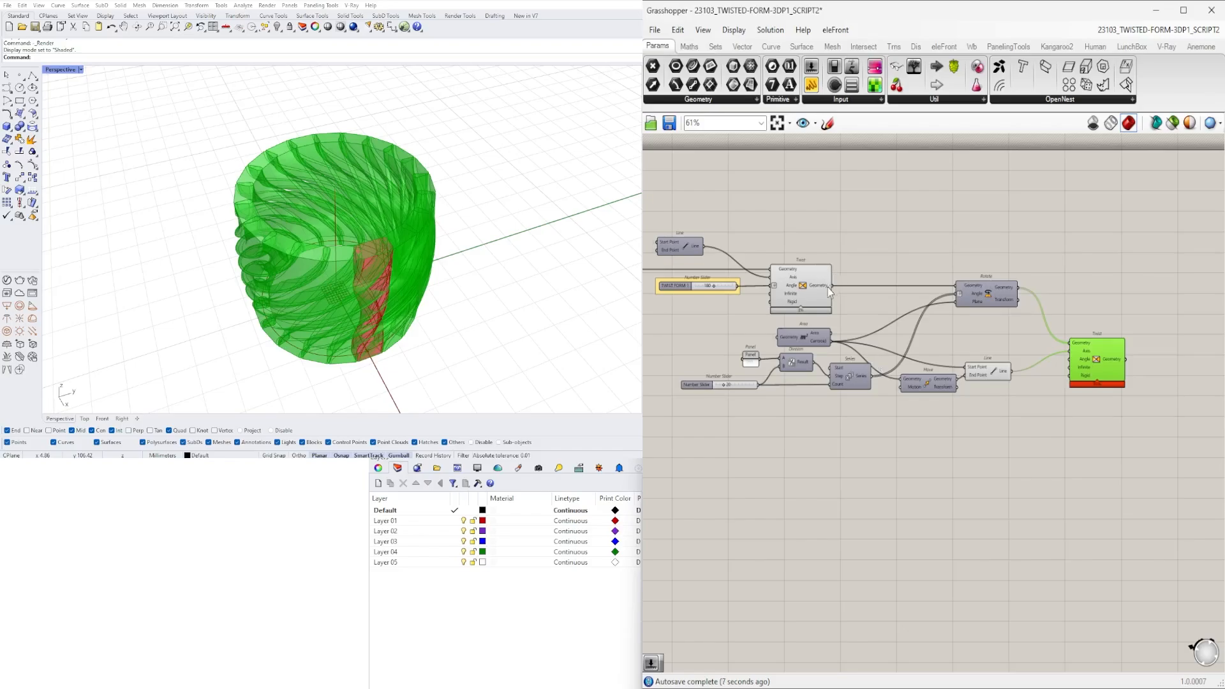
drag(828, 288, 1073, 394)
click(1052, 329)
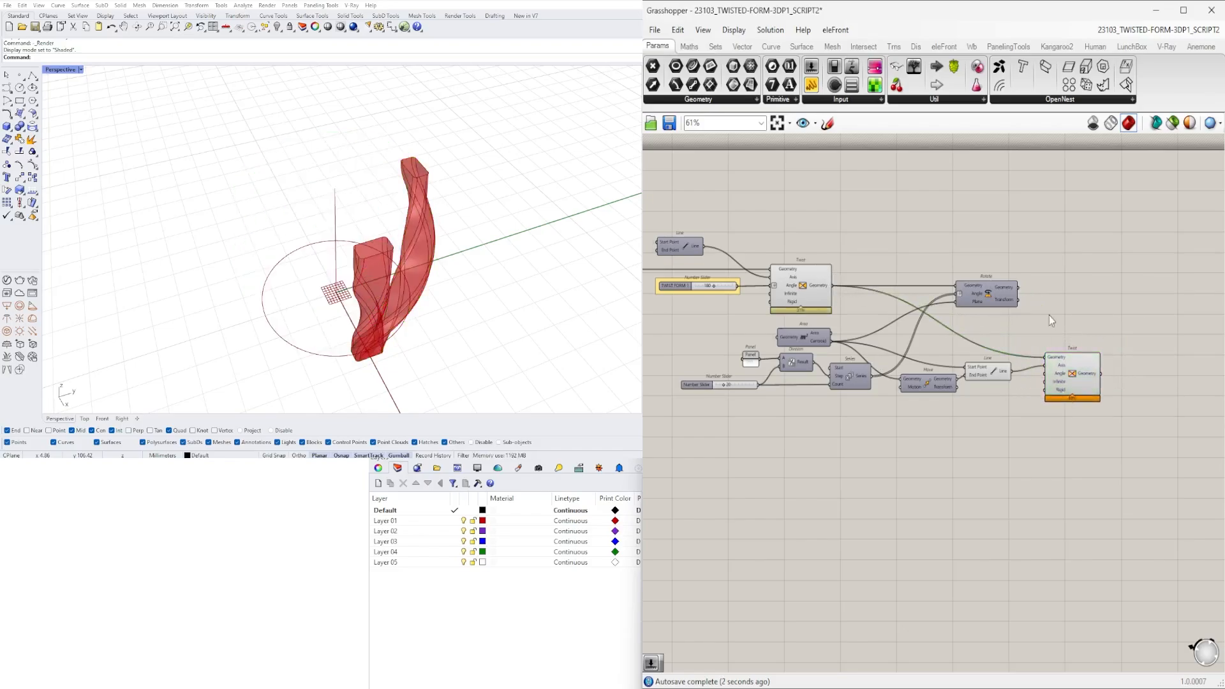
- Move the Rotate component downstream past the second Twist
right_drag(1049, 315, 930, 301)
drag(887, 276, 1036, 277)
click(863, 489)
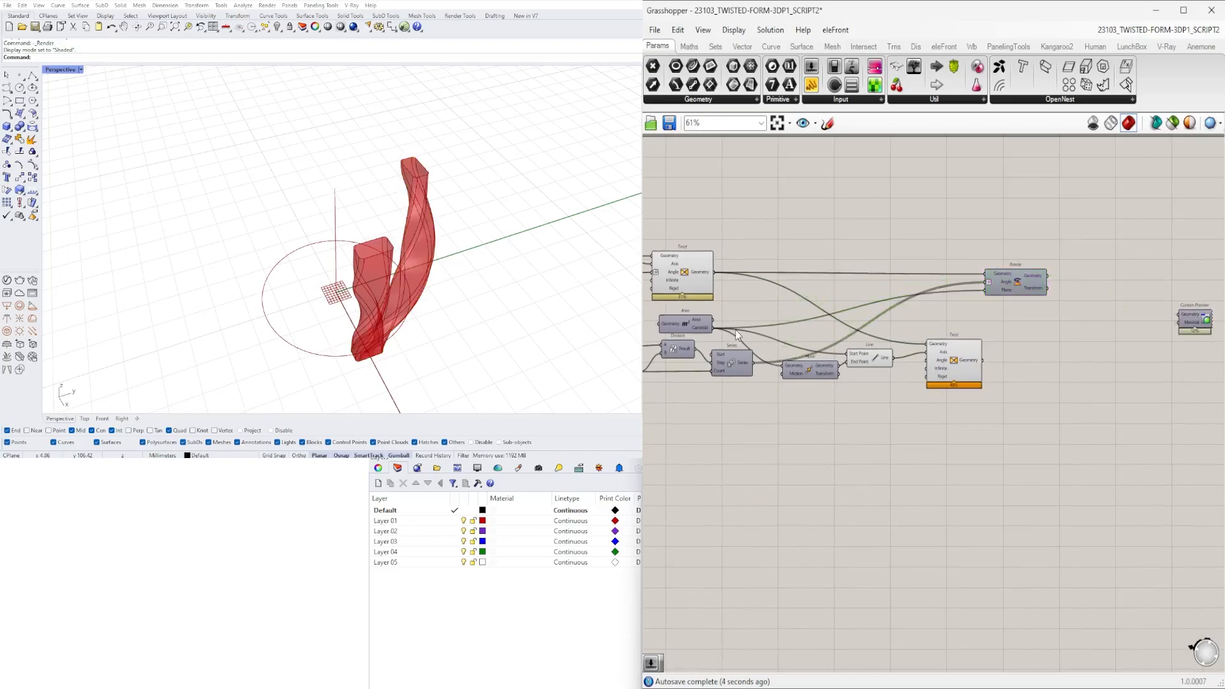
- Duplicate the TWIST FORM 1 slider and place the copy below the Line feeding the second Twist
right_drag(736, 329, 1025, 349)
scroll(983, 368, up, 3)
scroll(821, 289, down, 1)
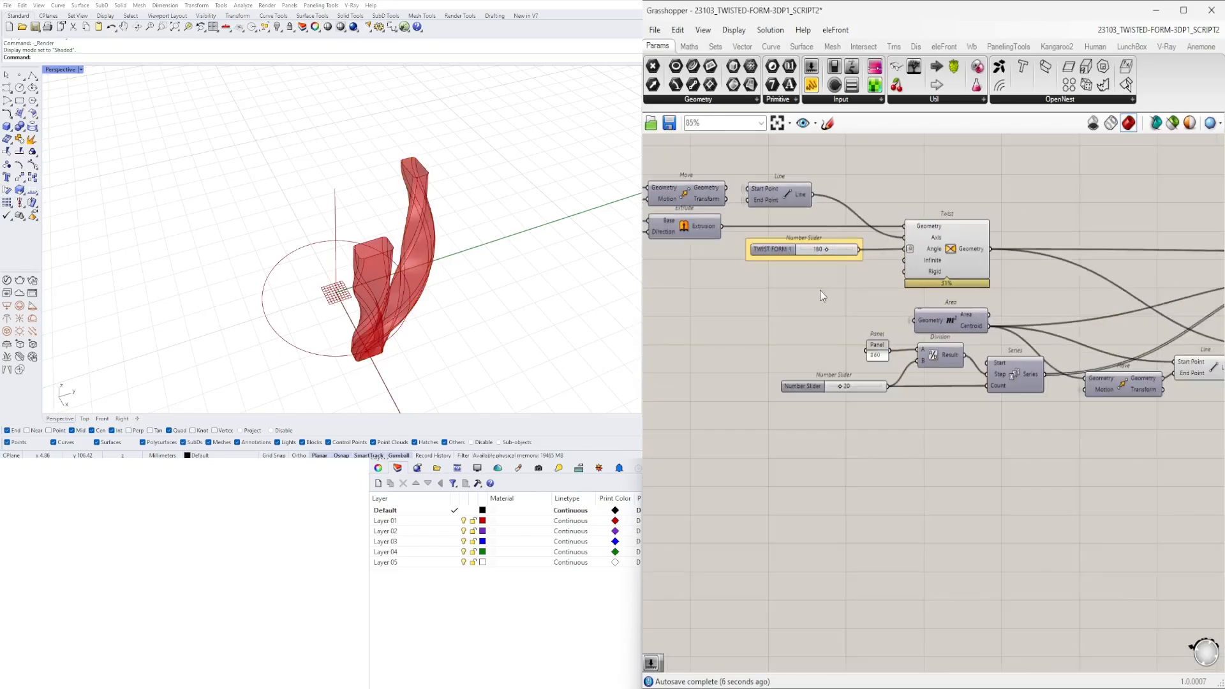
drag(749, 255, 748, 255)
scroll(749, 252, down, 3)
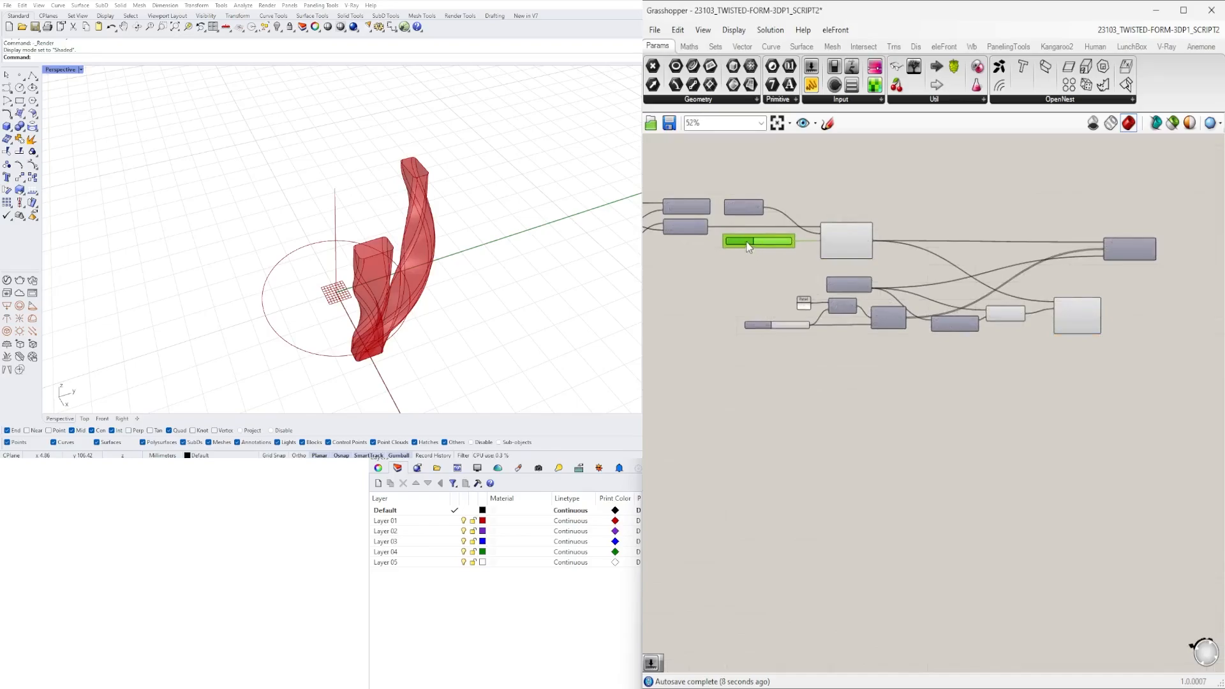
alt+drag(891, 329, 986, 355)
scroll(1060, 362, up, 6)
right_drag(994, 362, 1014, 413)
- Connect the copied slider to the second Twist's Angle input and set that input to degrees
drag(985, 381, 1059, 297)
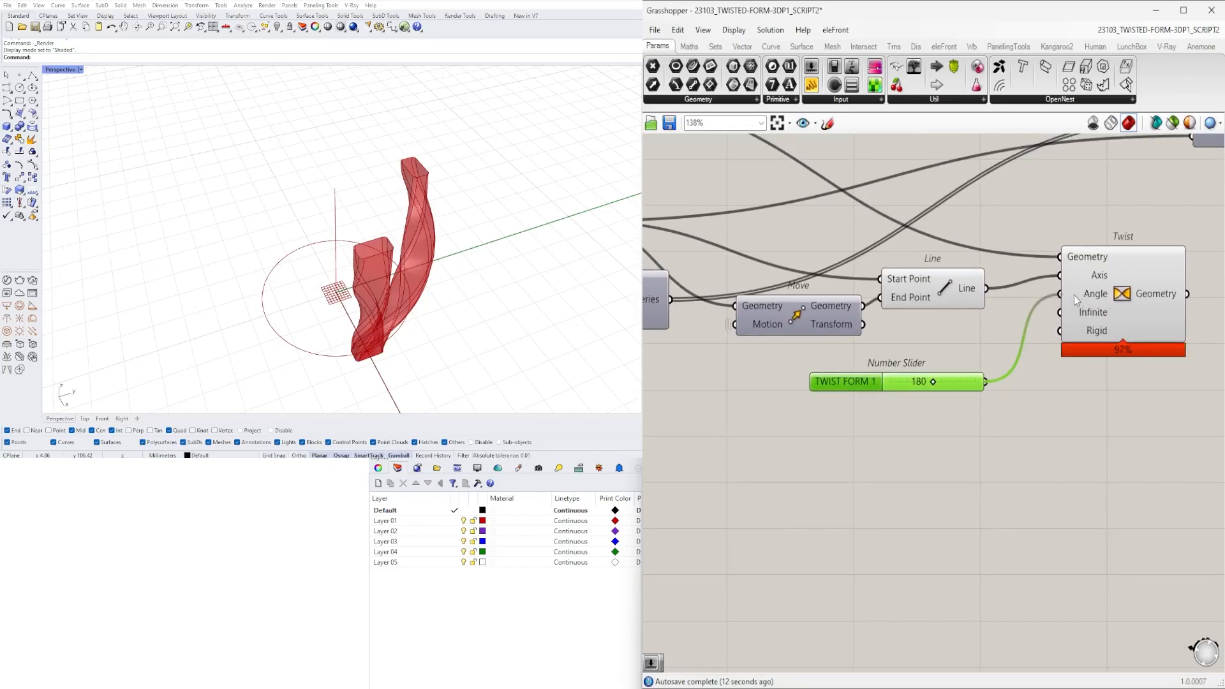
right_click(1074, 296)
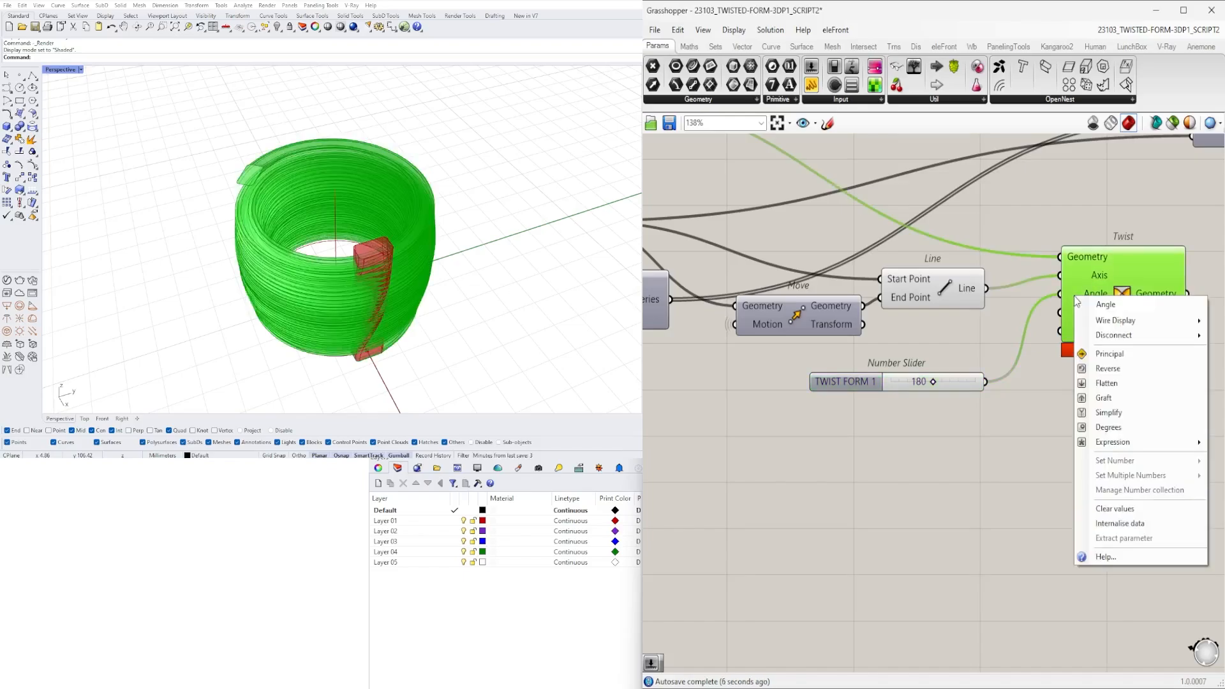
click(1108, 427)
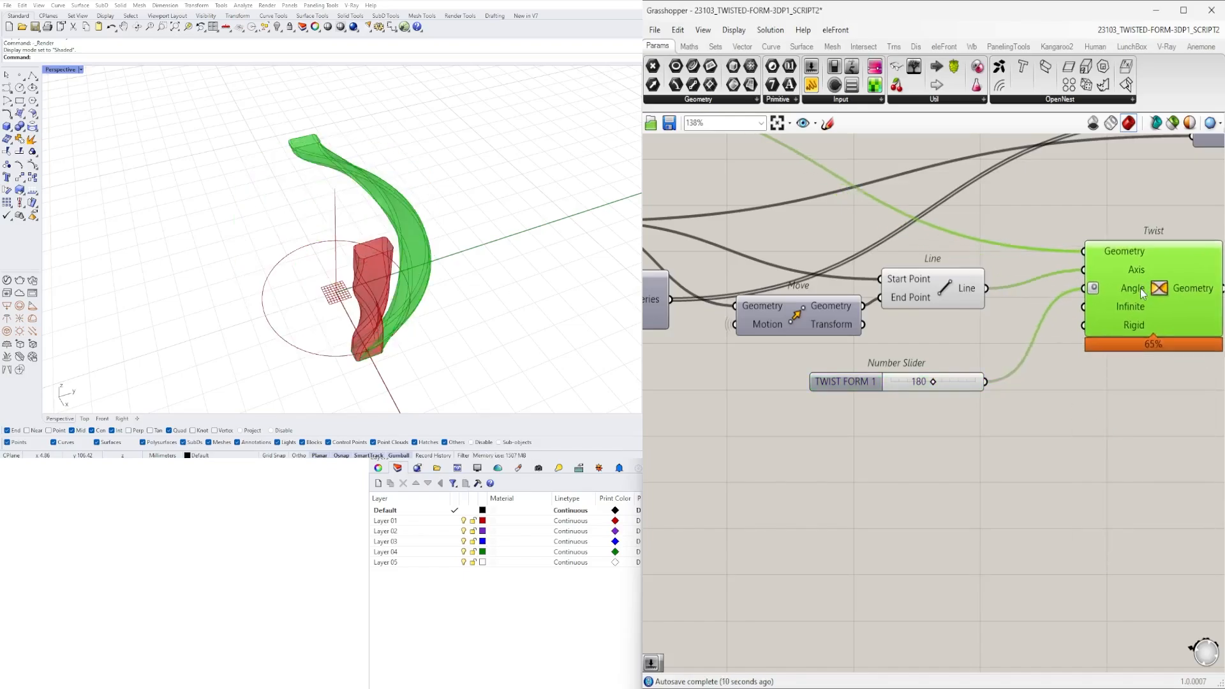
- Hide the preview of the Move and Line components that build the second Twist's axis
scroll(1140, 288, down, 2)
drag(1047, 429, 895, 238)
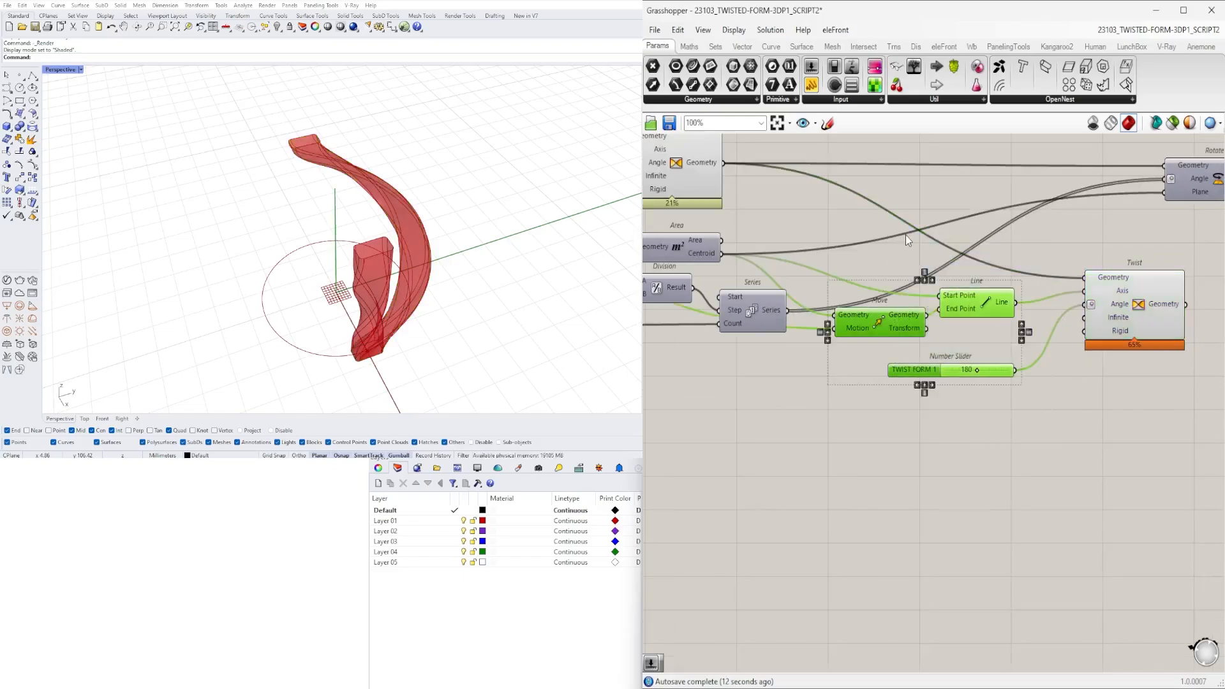
middle_click(905, 235)
click(1055, 431)
- Rename the copied slider feeding the second Twist's Angle input to TWIST FORM 2
scroll(930, 362, up, 2)
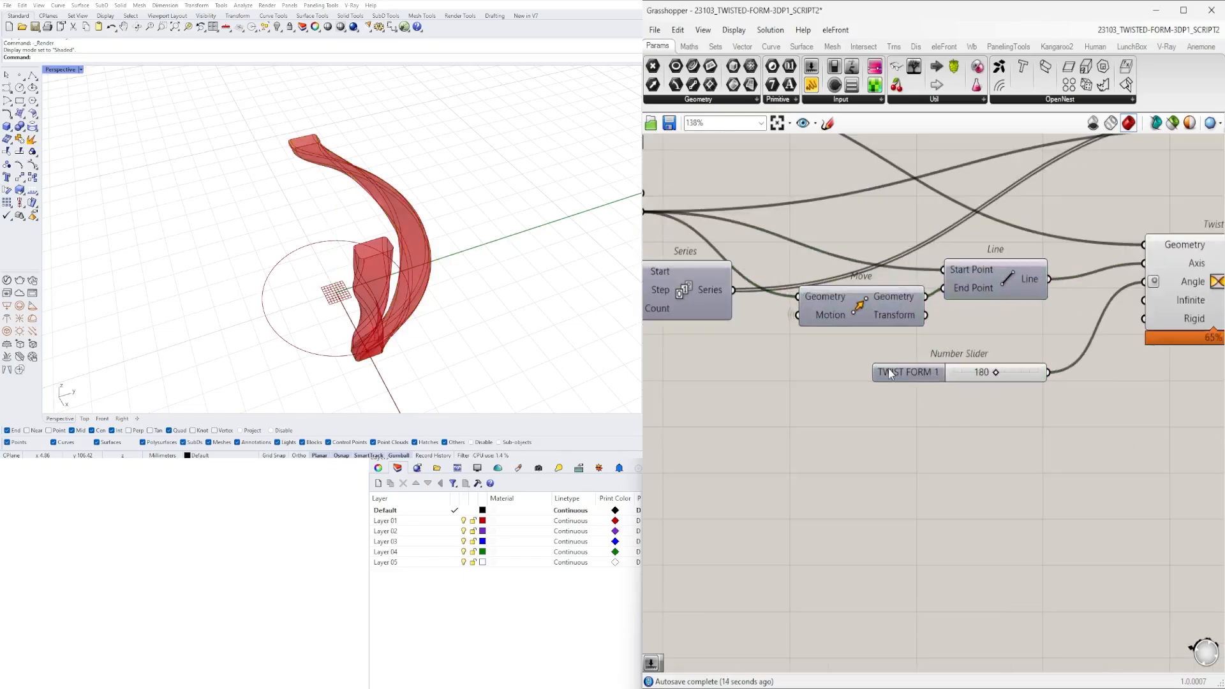
right_click(889, 371)
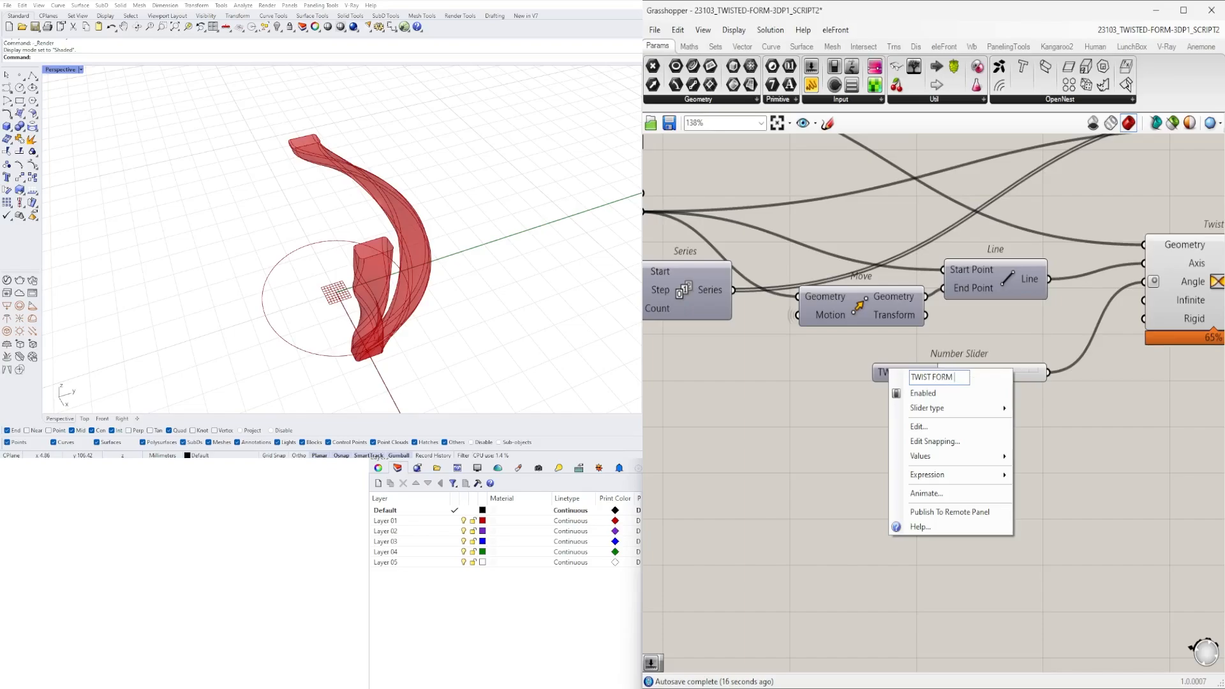
text(2)
key(Return)
- Set the TWIST FORM 2 slider to 45
scroll(994, 378, up, 5)
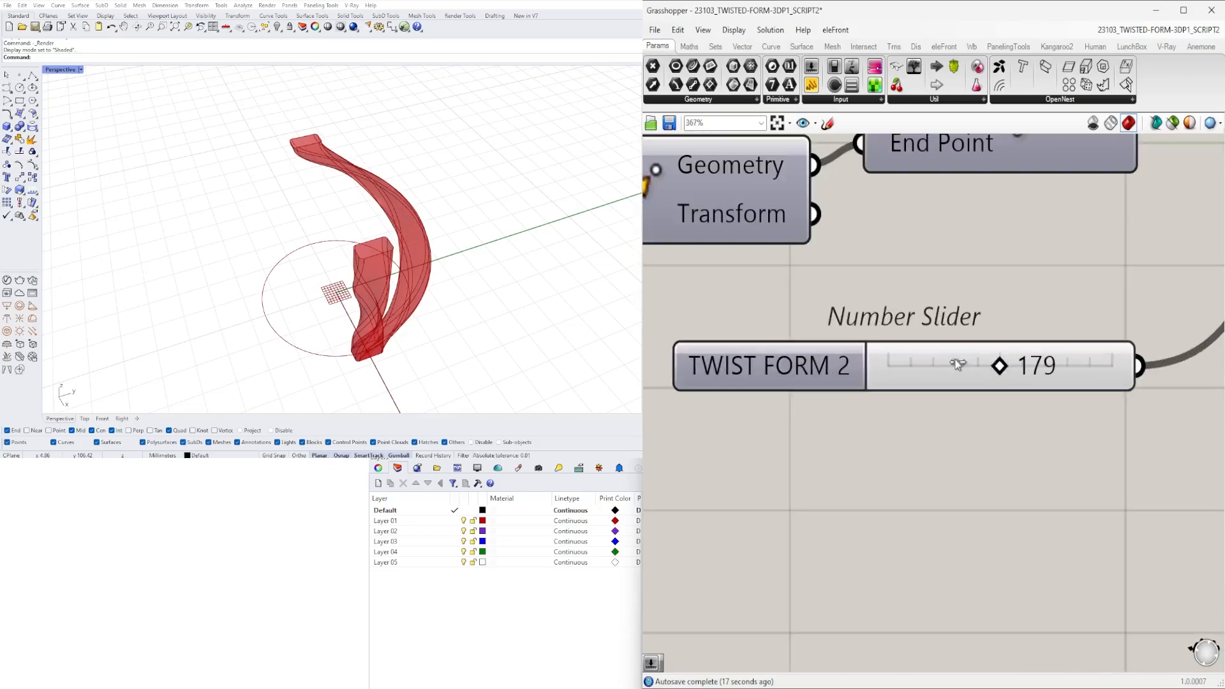
drag(999, 365, 933, 365)
double_click(941, 367)
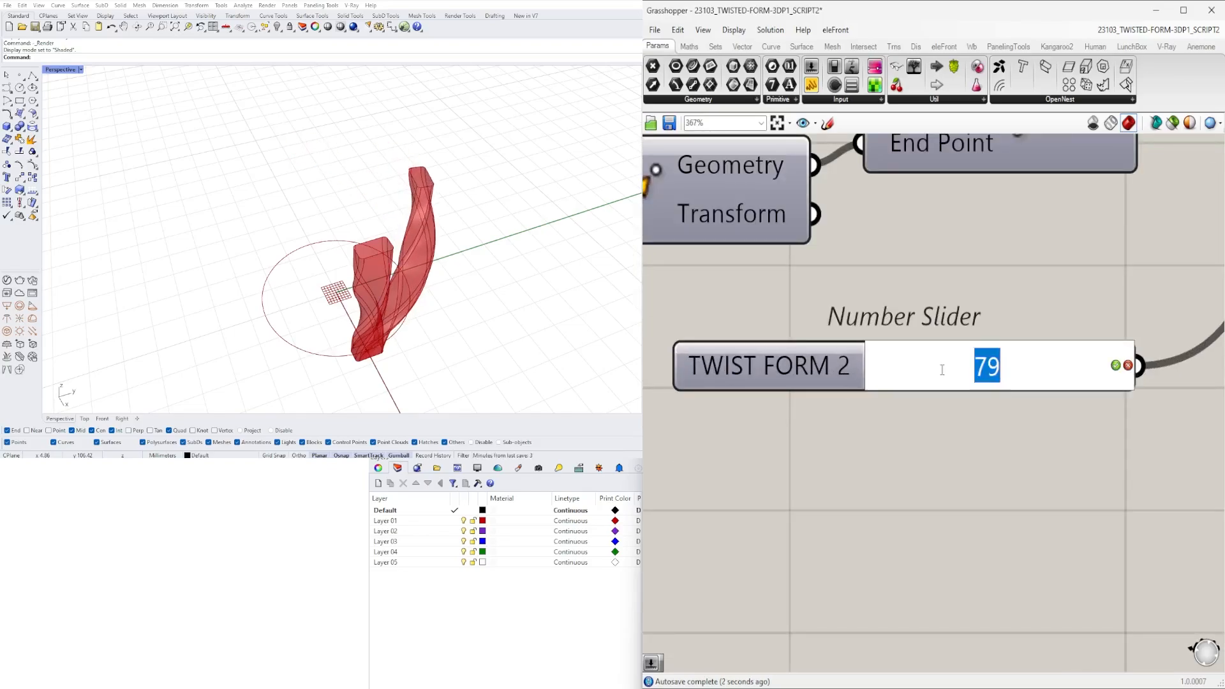
text(45)
key(Return)
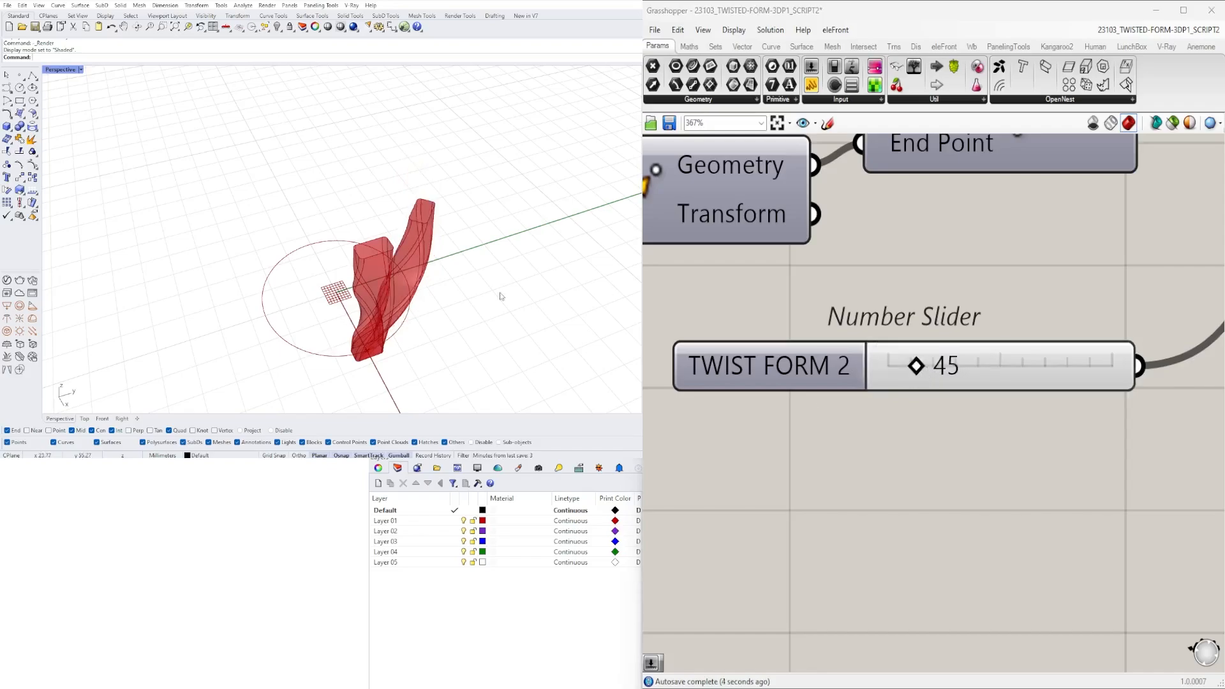
- Move the second Twist and the Rotate component further downstream to free space after the TWIST FORM 2 slider
right_drag(500, 295, 421, 240)
scroll(893, 364, down, 6)
right_drag(895, 364, 817, 460)
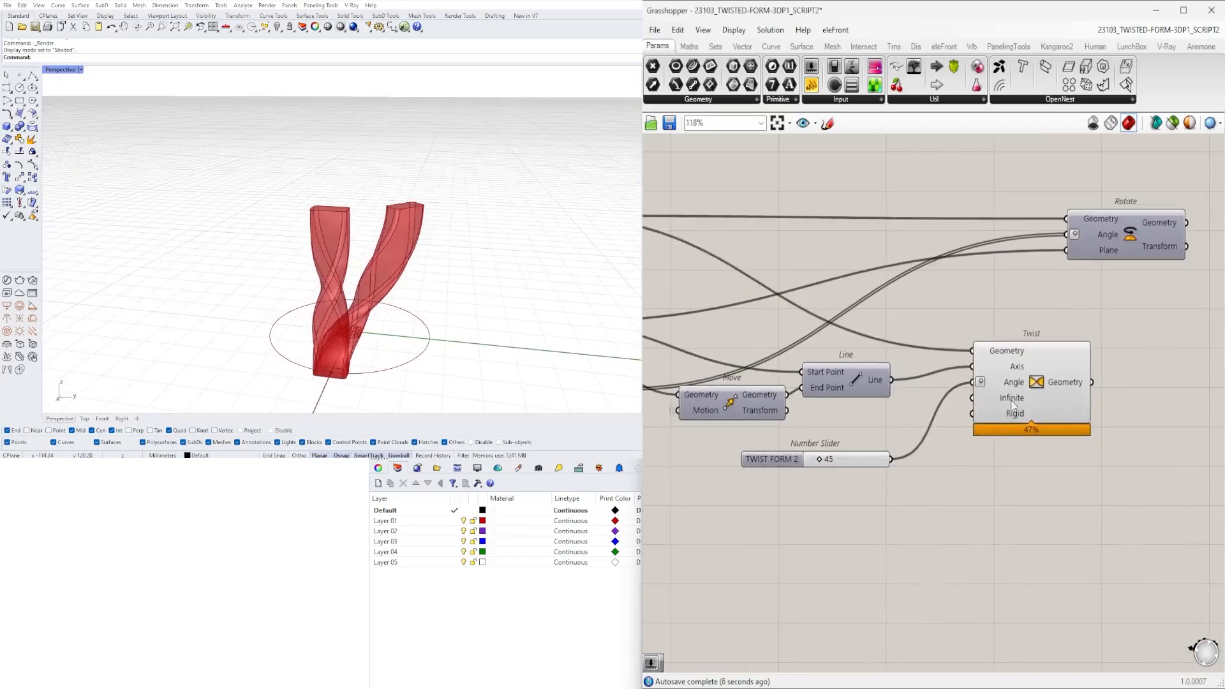
mouse_move(1028, 389)
mouse_down()
mouse_move(1129, 366)
mouse_move(1037, 396)
mouse_up()
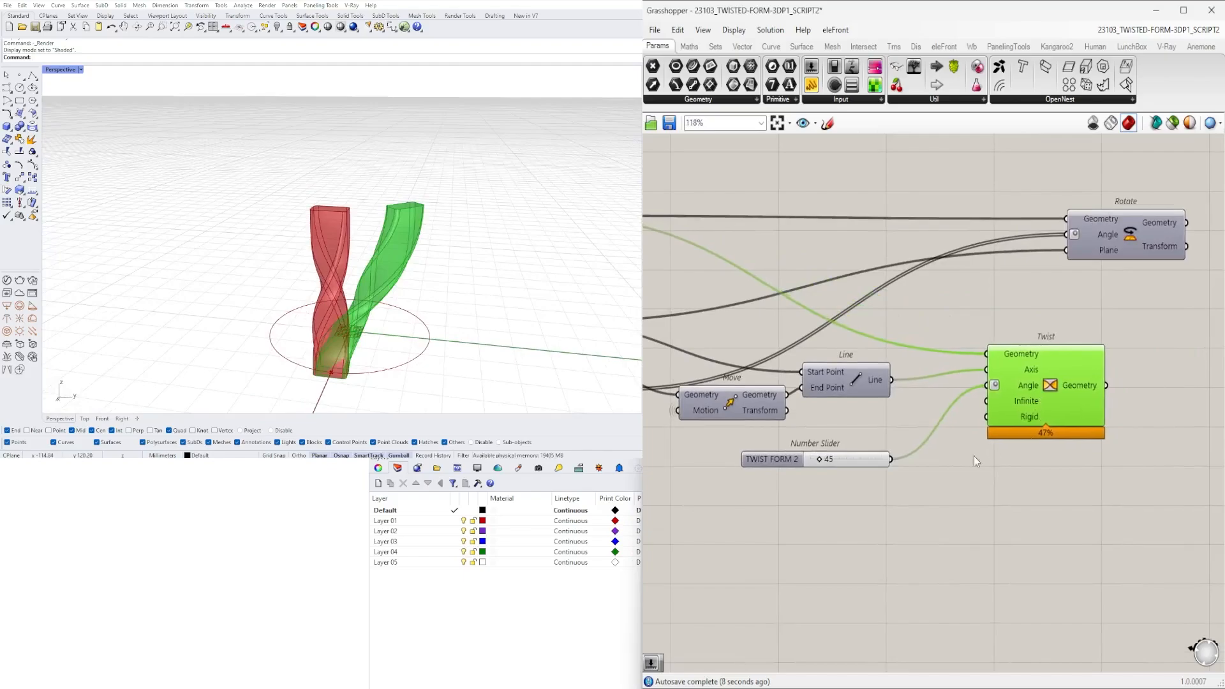
click(974, 456)
right_drag(393, 308, 429, 308)
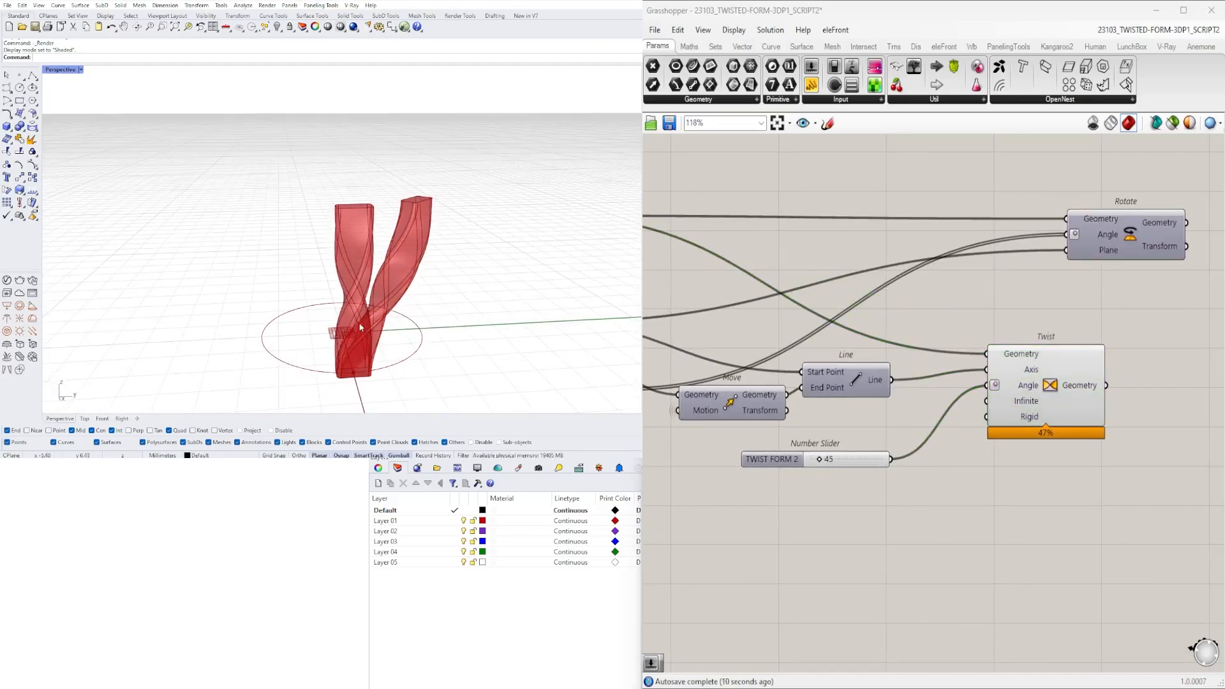
scroll(906, 478, down, 2)
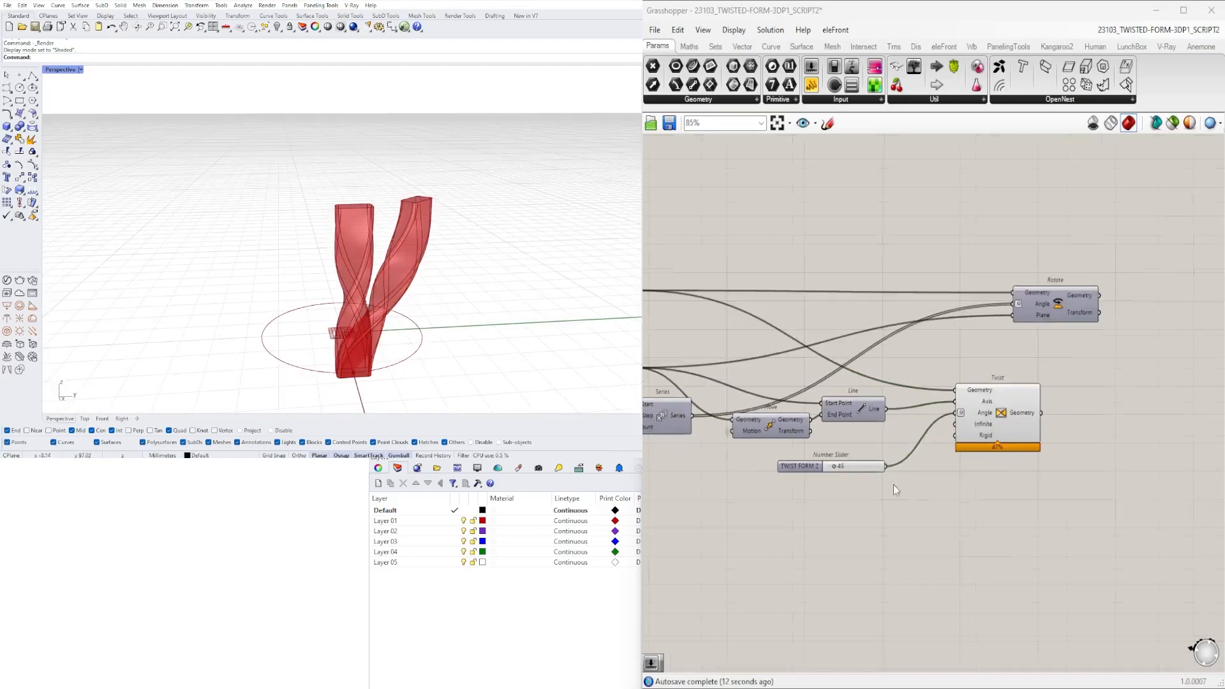
drag(1050, 309, 1095, 280)
drag(998, 415, 1093, 374)
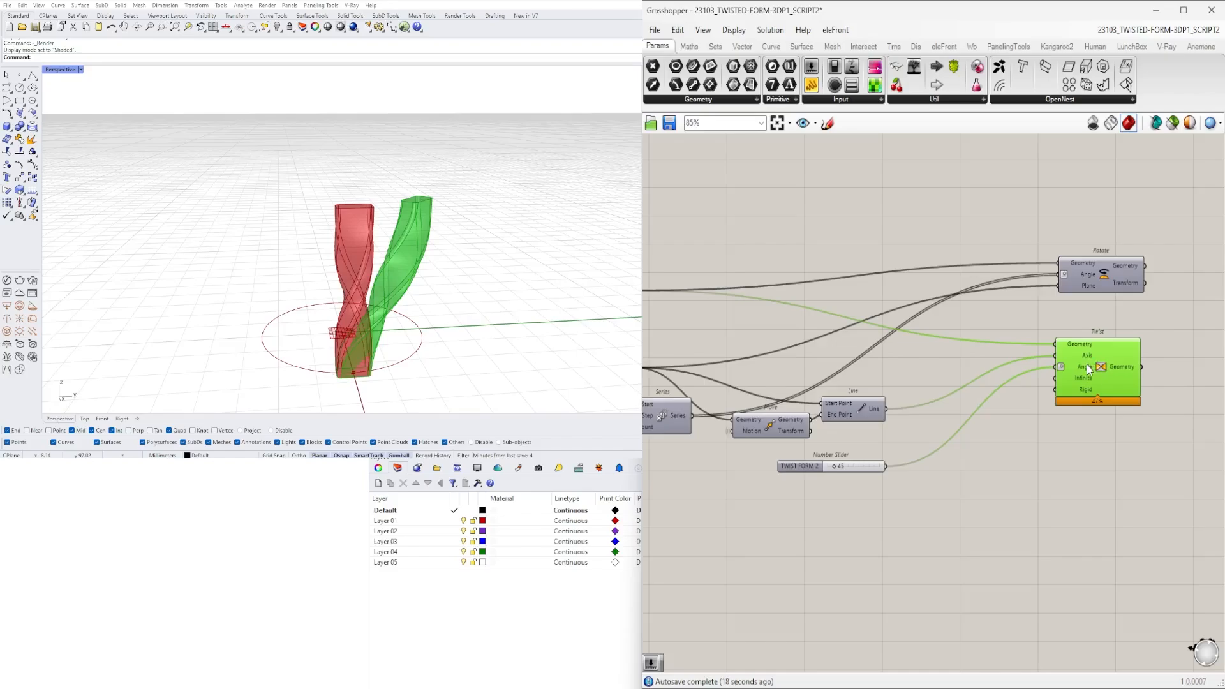
- Duplicate the second Twist below itself and drive the copy's Angle input with a Negative component fed by the TWIST FORM 2 slider
alt+drag(1086, 415, 1087, 444)
double_click(967, 479)
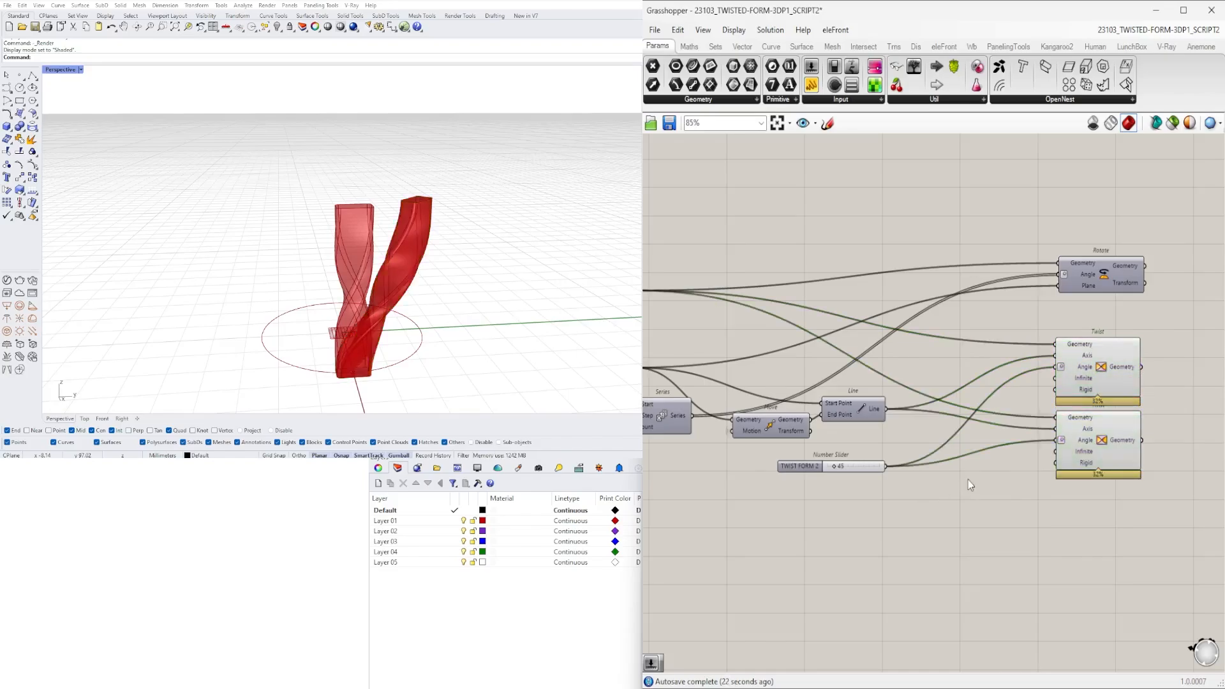
text(NEG)
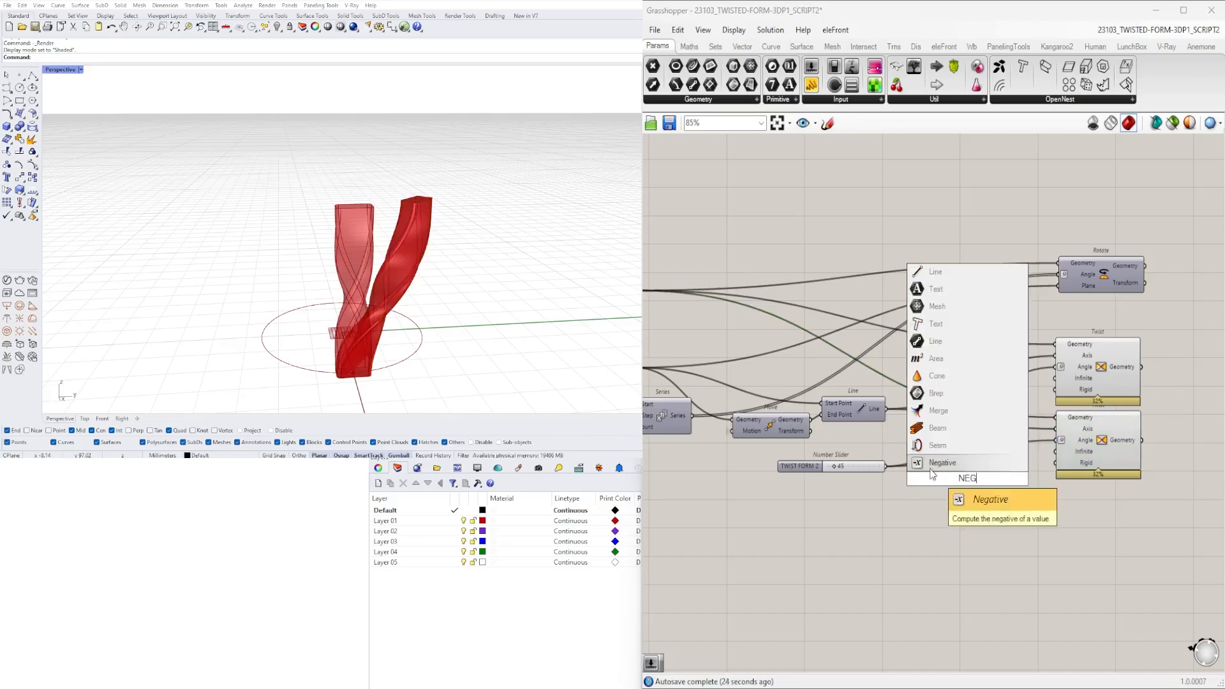
key(Return)
drag(945, 473, 1056, 441)
drag(966, 485, 985, 473)
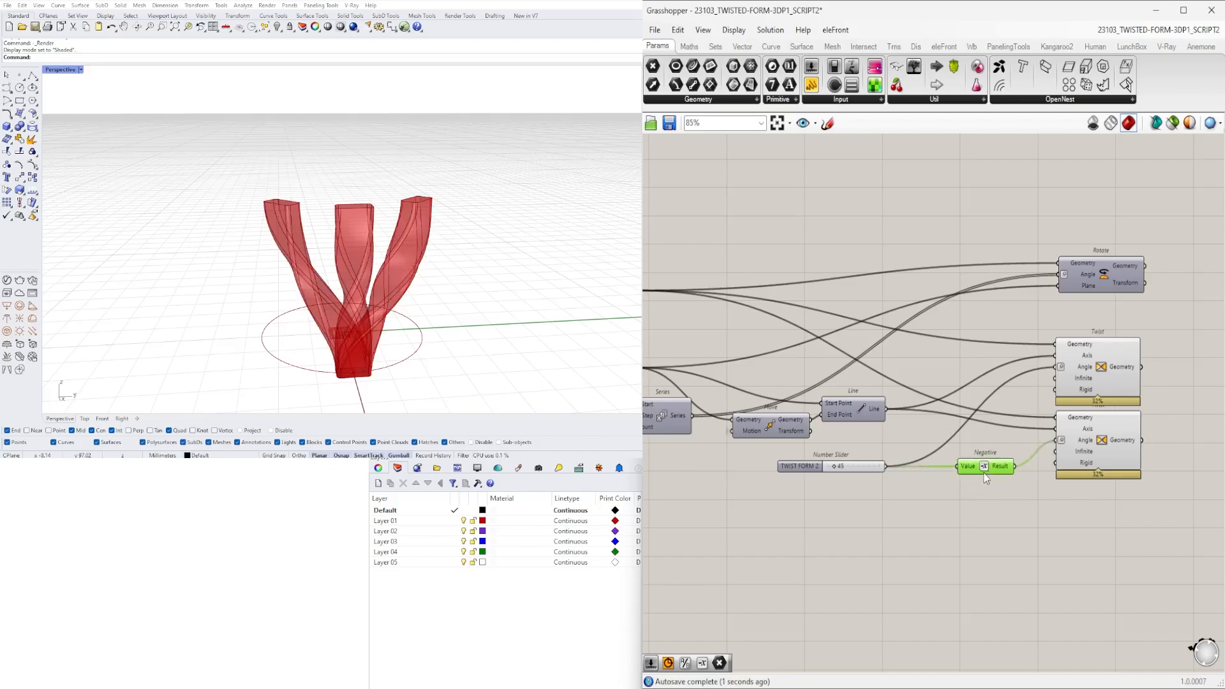
- Set the TWIST FORM 2 slider to 15 to reduce the opposing twists
click(1077, 446)
drag(1162, 504, 927, 348)
click(861, 504)
scroll(826, 461, up, 6)
double_click(832, 462)
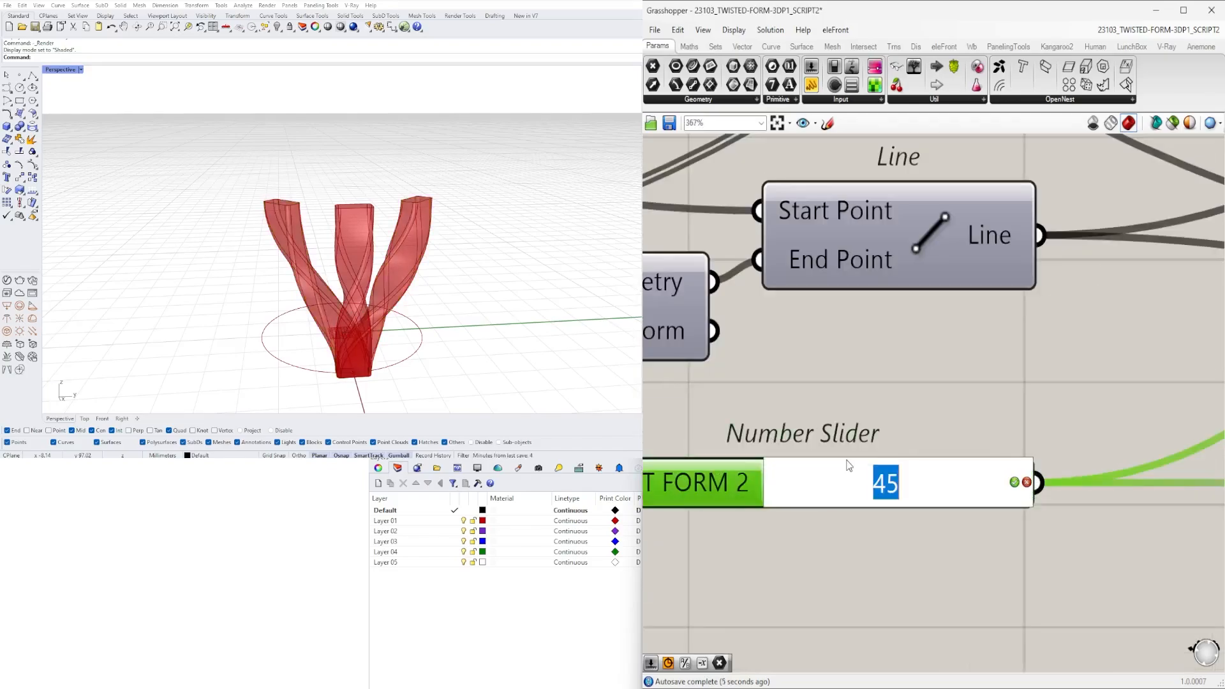
text(15)
key(Return)
- Select both opposing Twist components and examine the twisted columns in the Perspective viewport
right_drag(283, 226, 350, 223)
scroll(323, 270, down, 4)
scroll(944, 404, down, 6)
right_drag(1083, 319, 842, 403)
click(978, 381)
shift+click(975, 454)
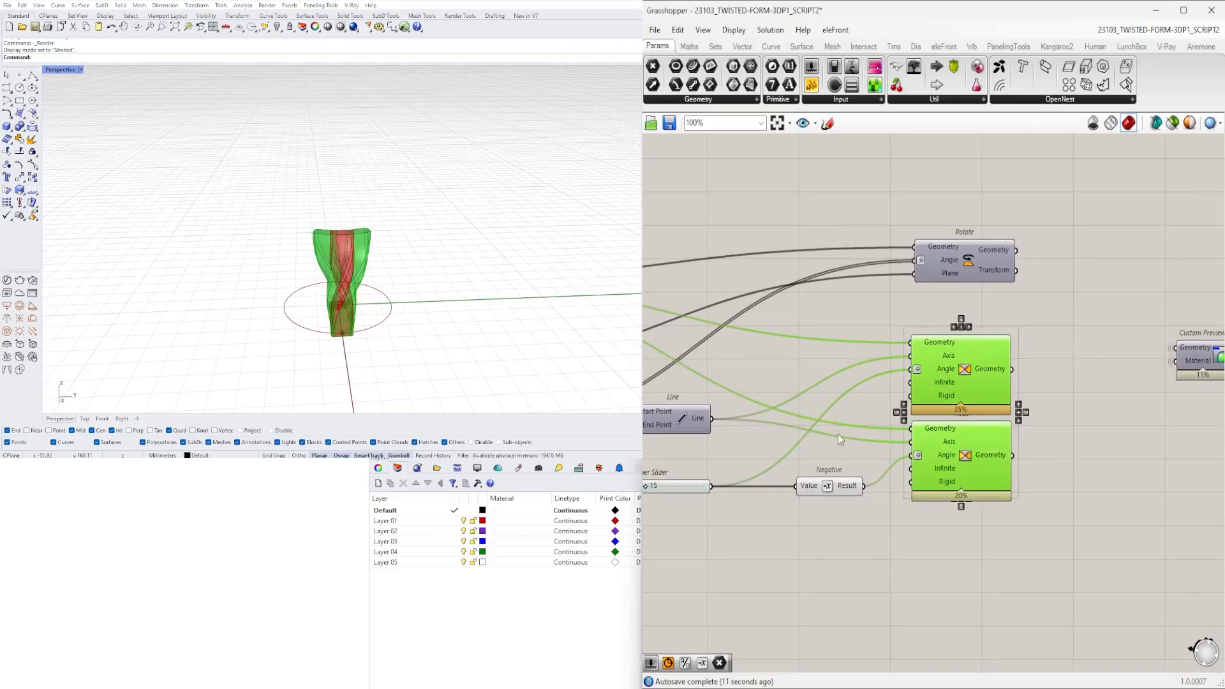
mouse_move(434, 275)
right_down()
mouse_move(456, 263)
mouse_move(508, 284)
mouse_move(325, 348)
mouse_move(306, 369)
mouse_move(321, 336)
mouse_move(213, 344)
mouse_move(438, 273)
right_up()
scroll(326, 348, up, 4)
scroll(964, 351, down, 3)
- Move the Custom Preview and Colour Picker downstream and nudge the upper Twist to separate it from the lower one
right_drag(979, 361, 952, 430)
click(1014, 470)
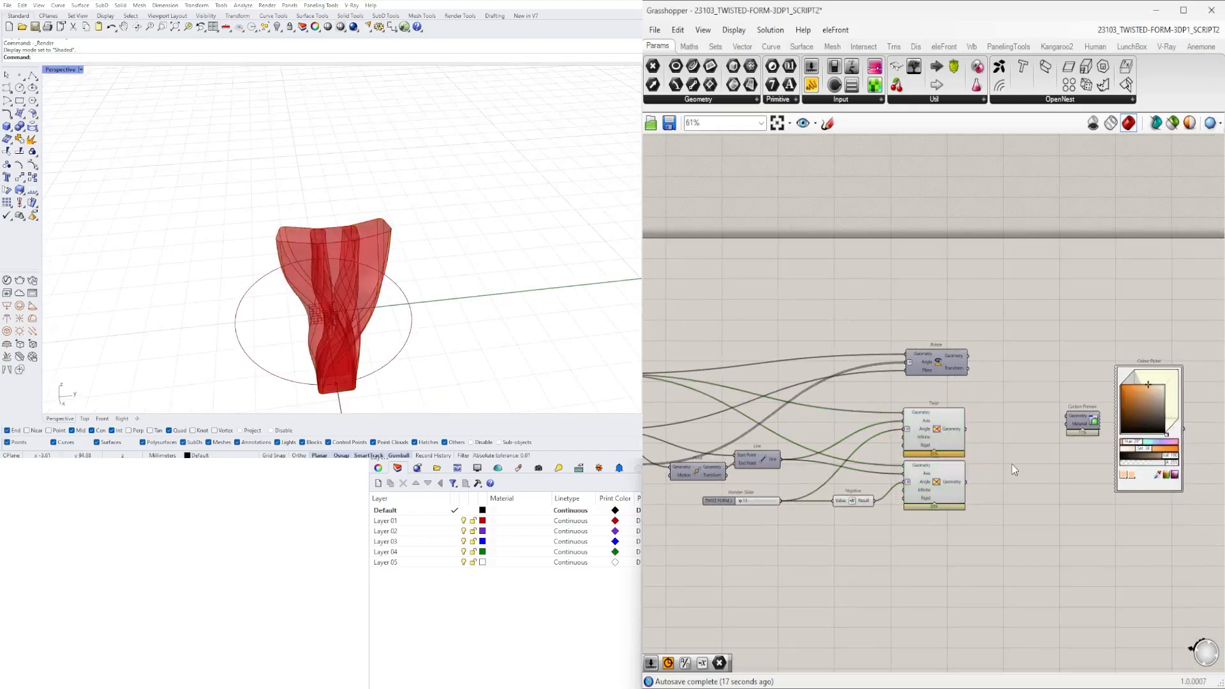
scroll(1027, 475, down, 1)
right_drag(1165, 535, 1108, 481)
click(1018, 370)
scroll(1018, 361, up, 3)
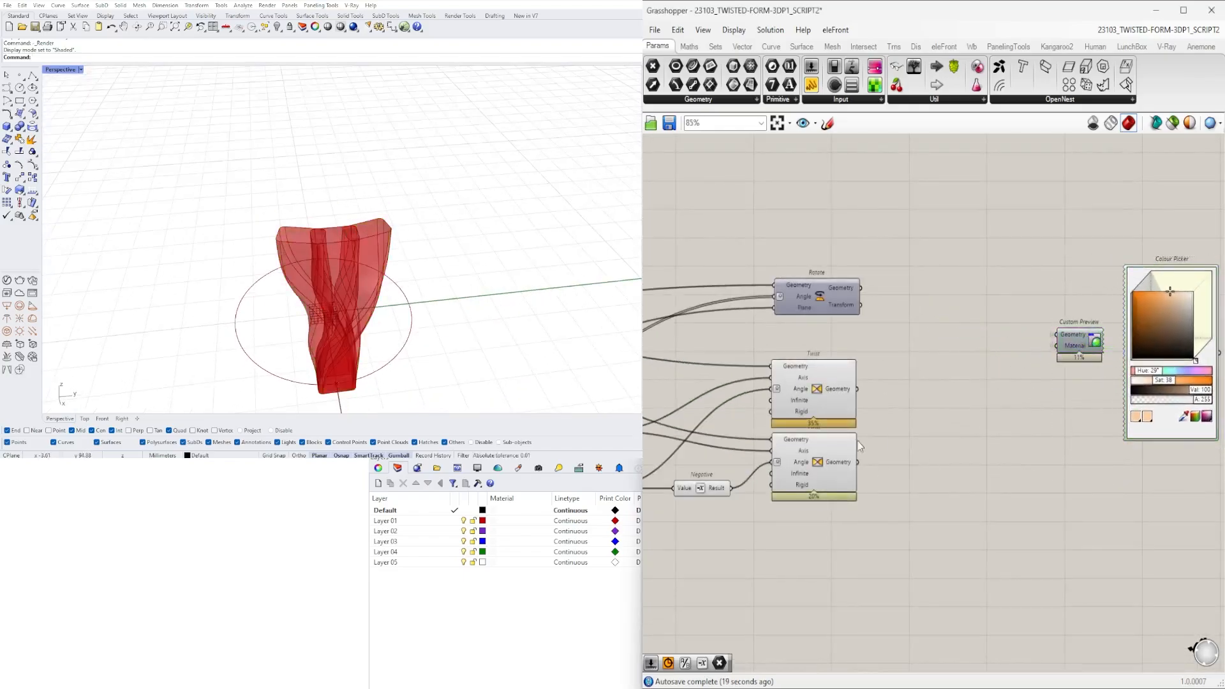
click(791, 372)
right_drag(786, 395, 961, 389)
drag(981, 394, 973, 393)
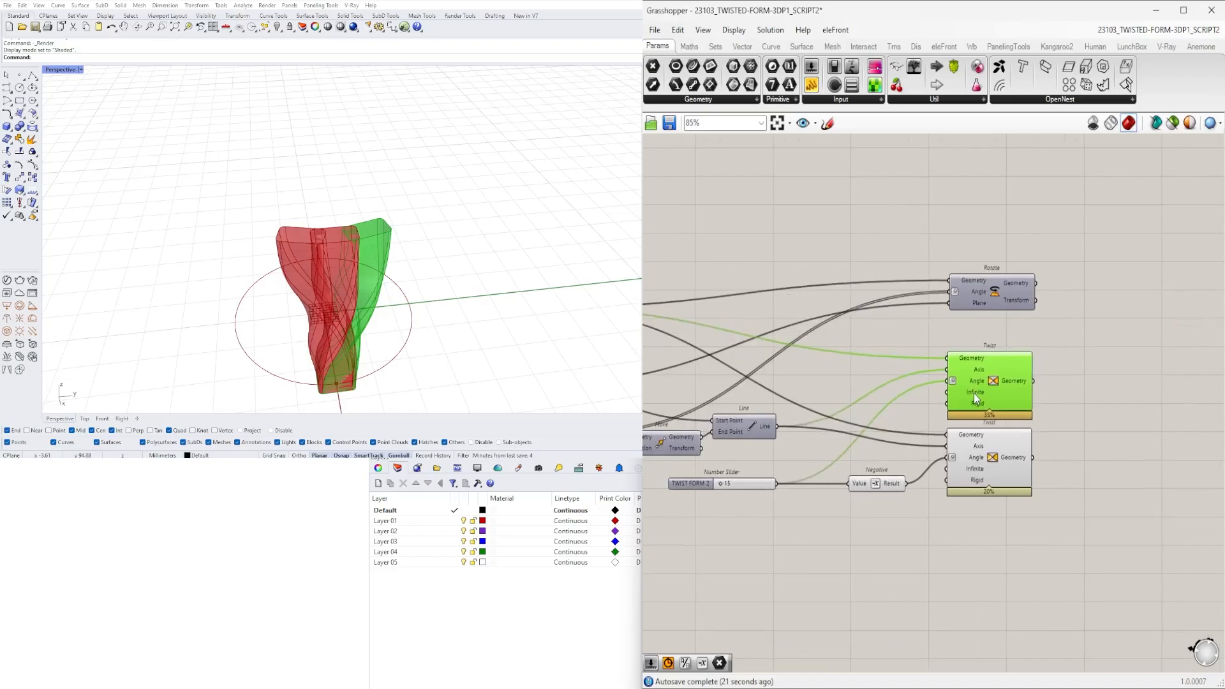
- Hide the preview of the first Twist so that only the two opposing twisted columns are displayed
right_drag(682, 355, 1059, 384)
scroll(997, 372, down, 2)
drag(986, 367, 896, 266)
middle_click(895, 264)
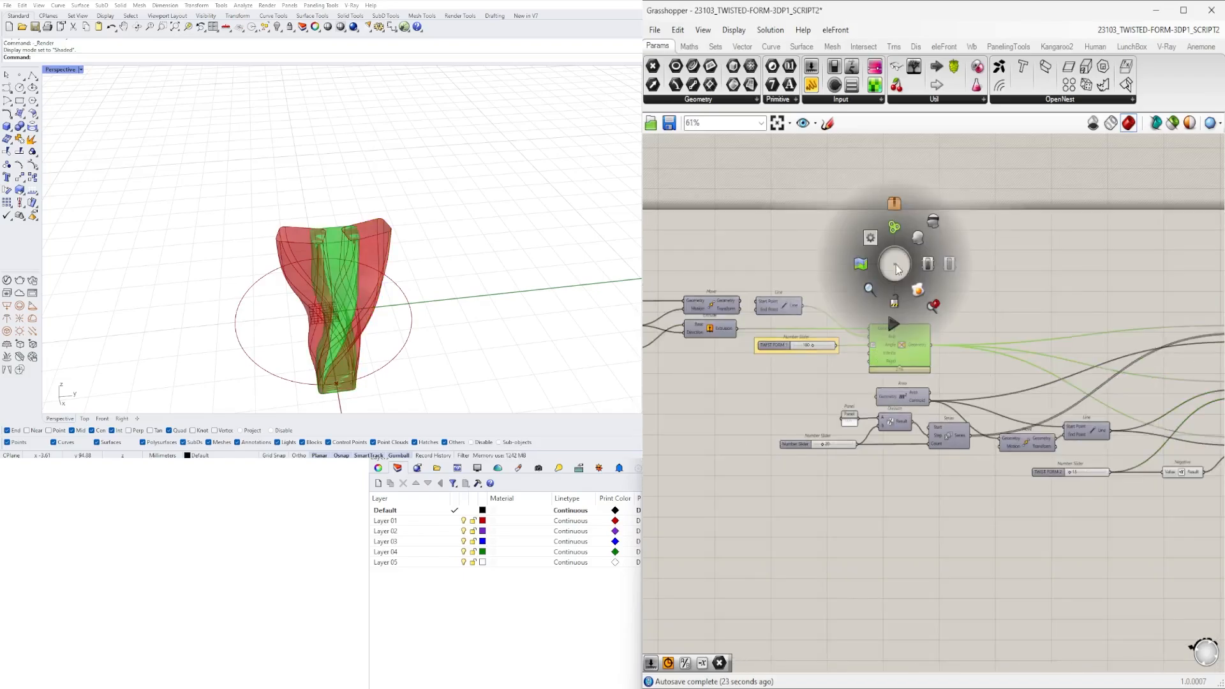
click(937, 227)
right_drag(418, 256, 268, 316)
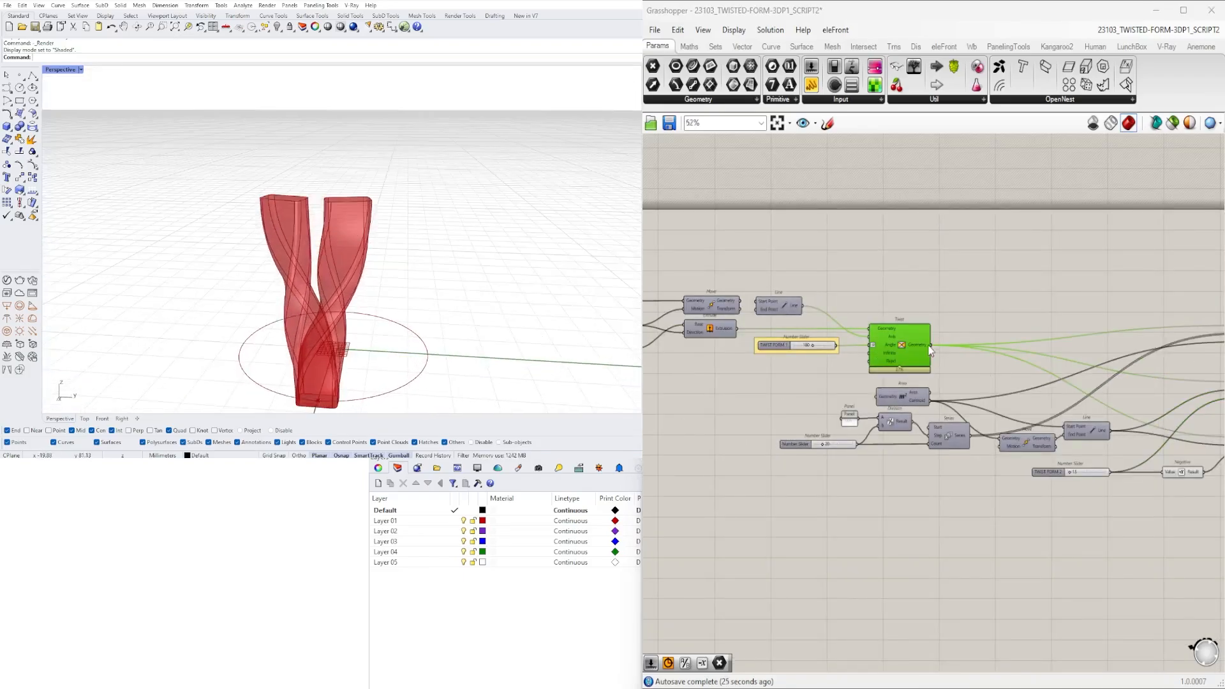
- Reposition the Custom Preview together with its Colour Picker, farther away from the two opposing Twists
scroll(929, 349, down, 1)
right_drag(1154, 404, 794, 412)
scroll(795, 411, up, 3)
right_drag(1180, 498, 1040, 506)
drag(1041, 507, 867, 278)
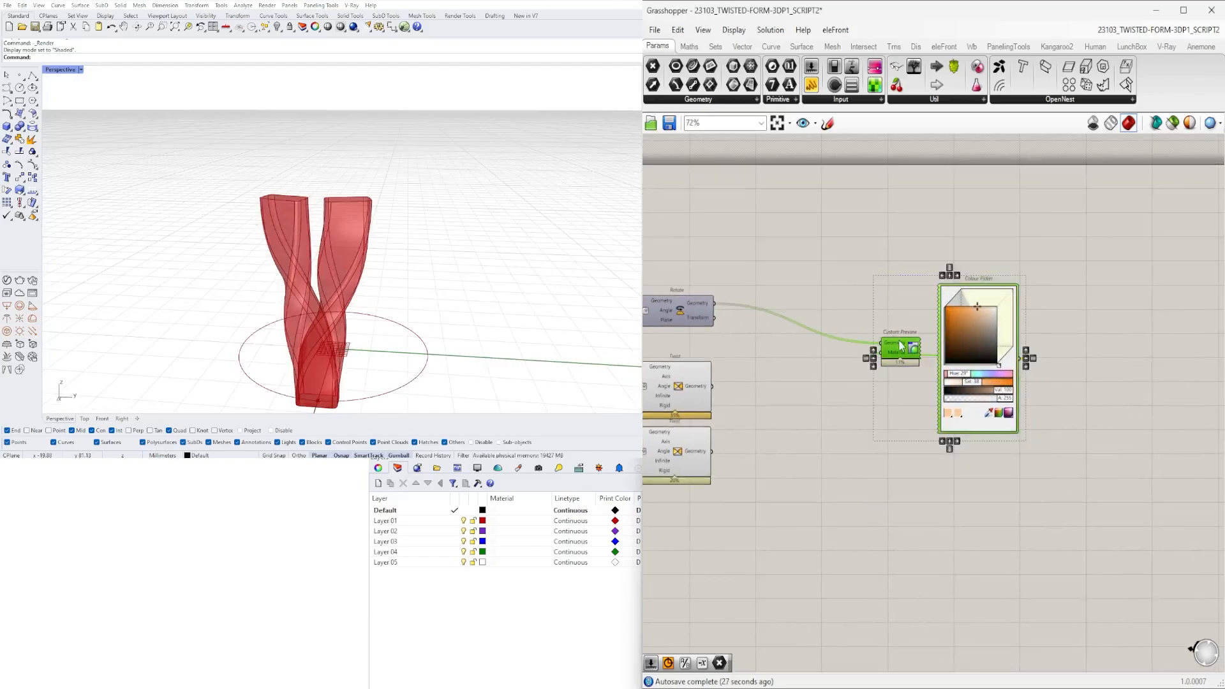
drag(901, 346, 939, 306)
- Select each opposing Twist in turn and examine its column in the Perspective viewport
click(678, 390)
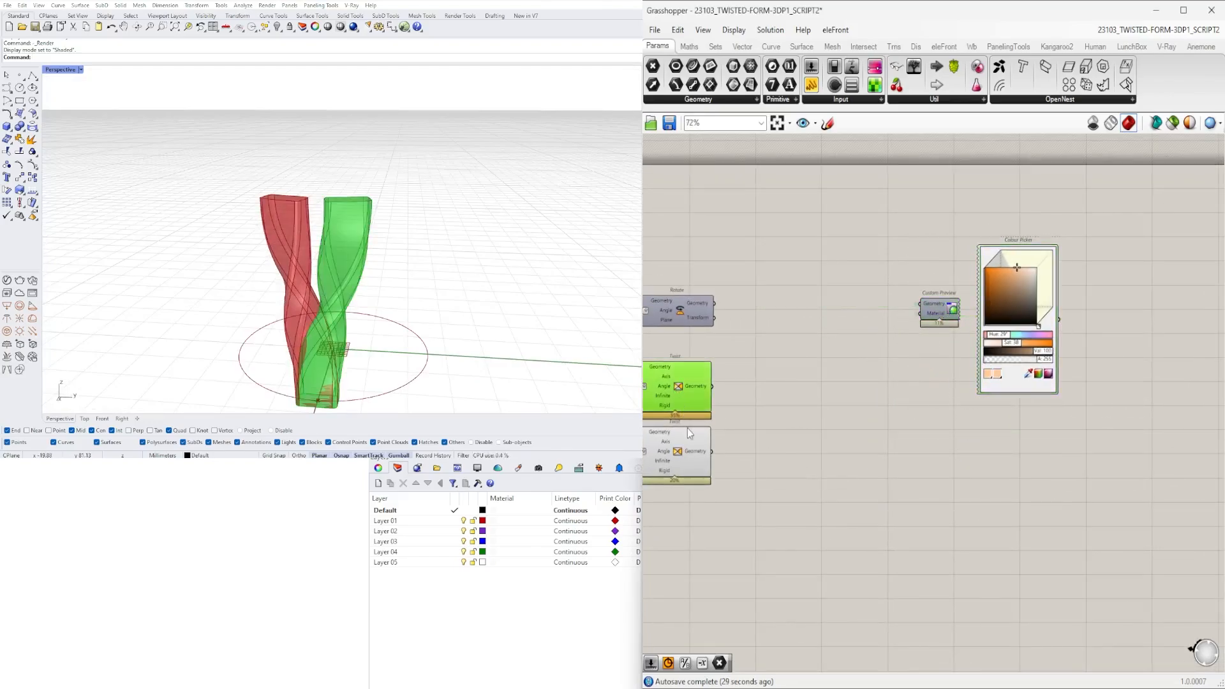
shift+click(689, 434)
right_drag(358, 274, 393, 245)
right_drag(503, 248, 530, 282)
click(830, 468)
- Shift the Custom Preview, Colour Picker and Rotate component further downstream, leaving room after the two opposing Twists
right_drag(796, 350, 925, 350)
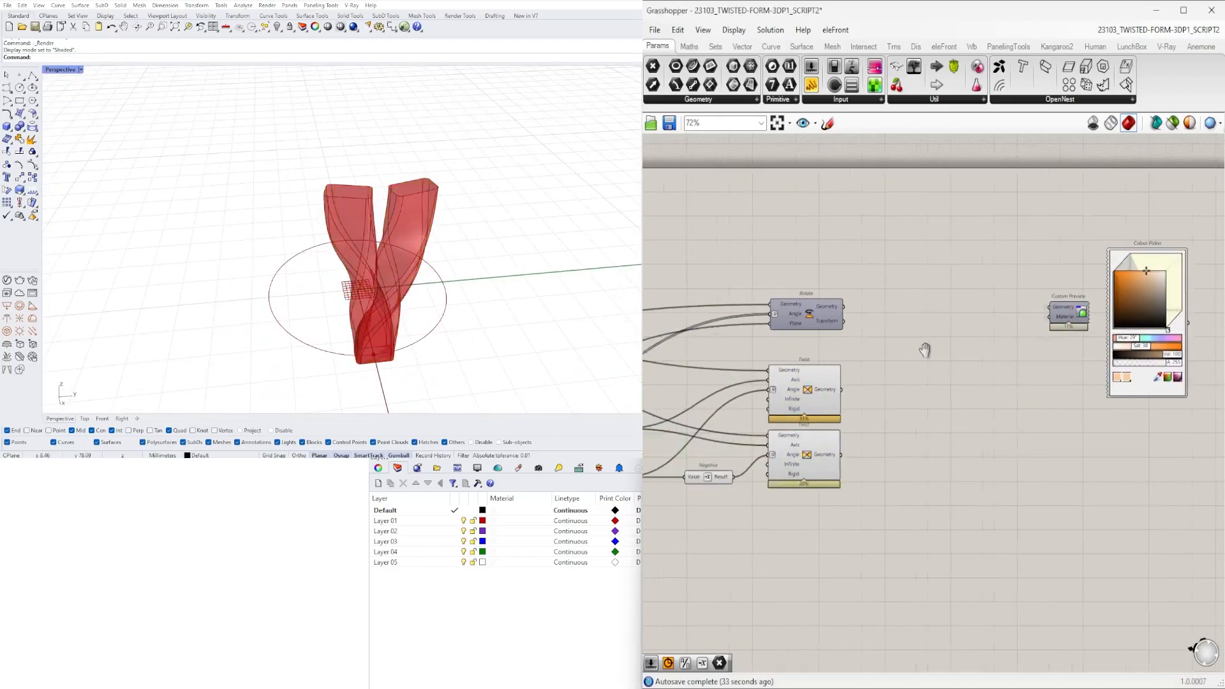
scroll(931, 340, down, 2)
drag(1128, 324, 844, 269)
scroll(846, 322, up, 3)
shift+drag(844, 335, 1037, 365)
click(951, 391)
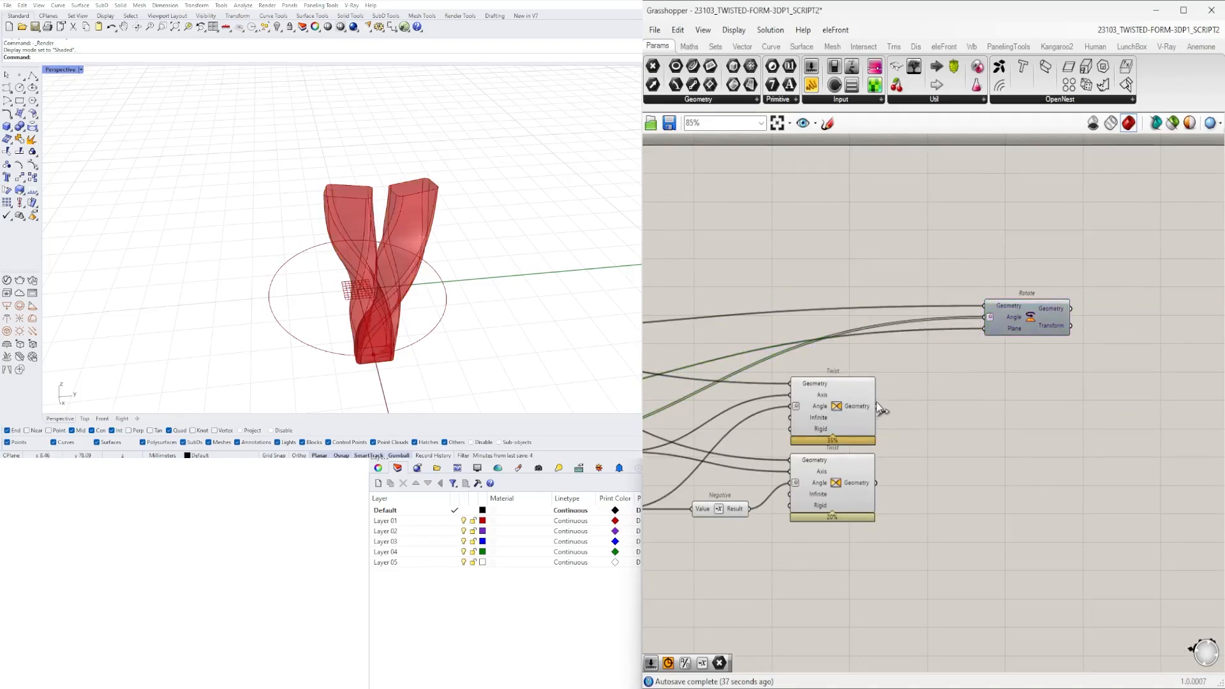
- Replace the Rotate component's Geometry input with the upper Twist's Geometry output and turn on the Rotate preview
drag(877, 406, 988, 313)
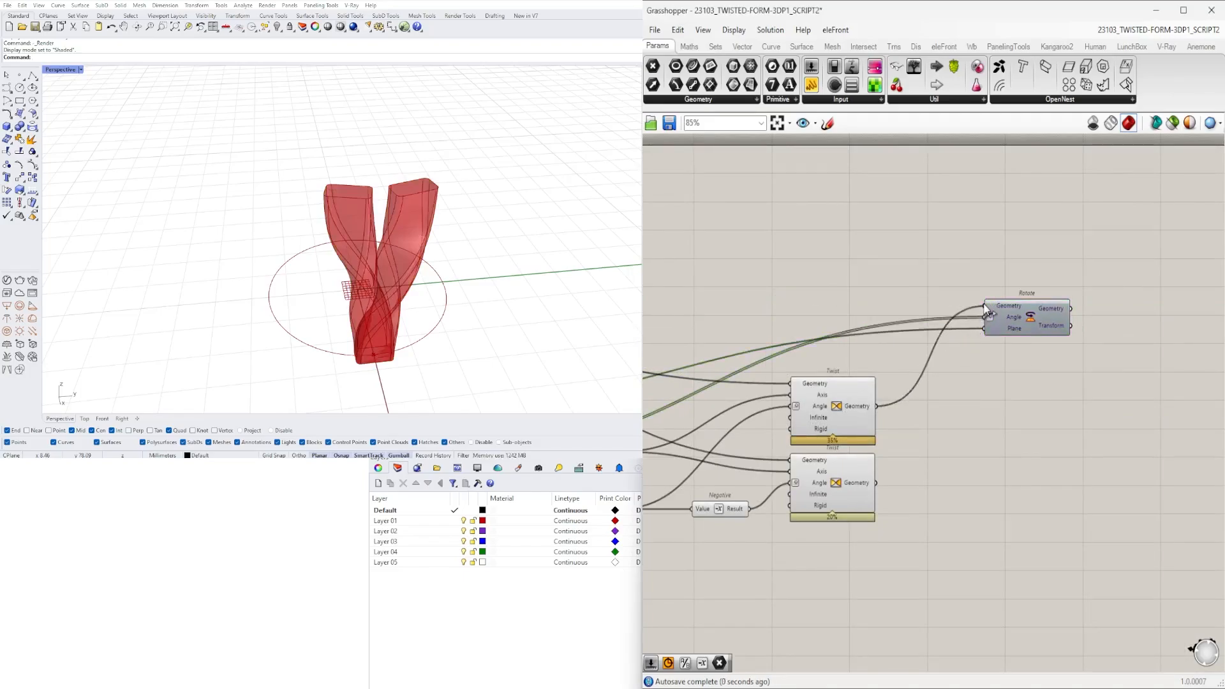
click(1030, 313)
right_click(1030, 313)
click(1042, 340)
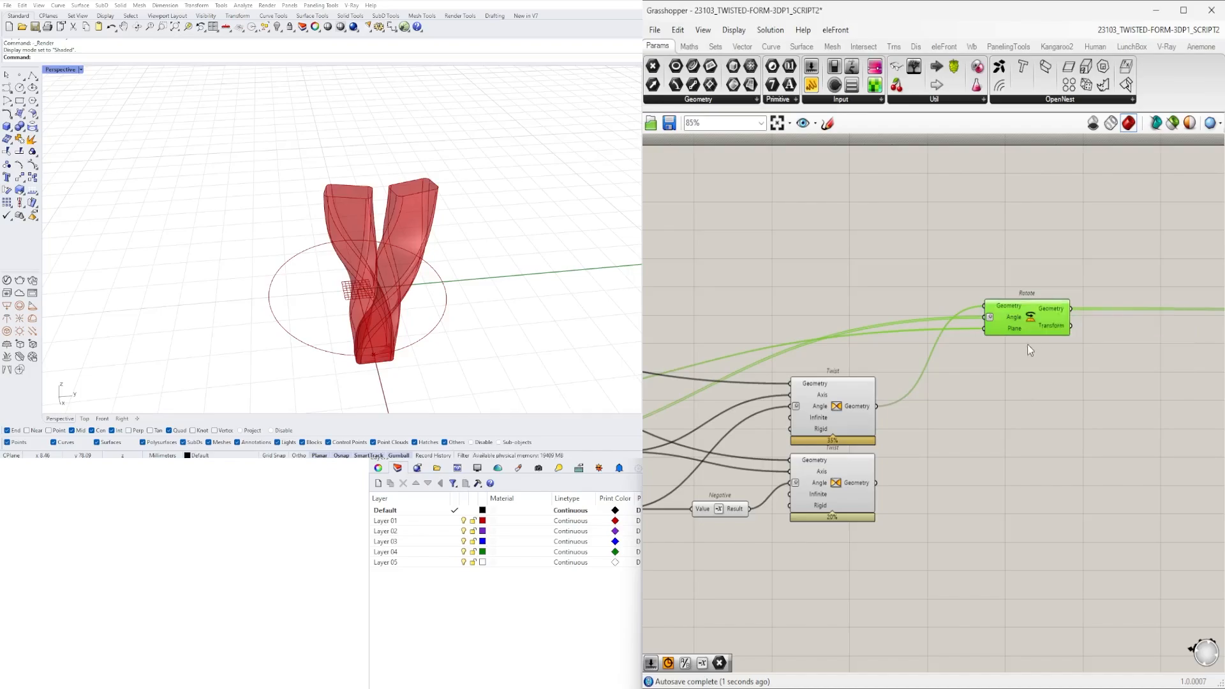
click(1045, 381)
- Duplicate the Rotate component below itself and connect the lower Twist's Geometry output to the copy's Geometry input
right_drag(1001, 367, 851, 410)
scroll(853, 408, down, 1)
click(873, 375)
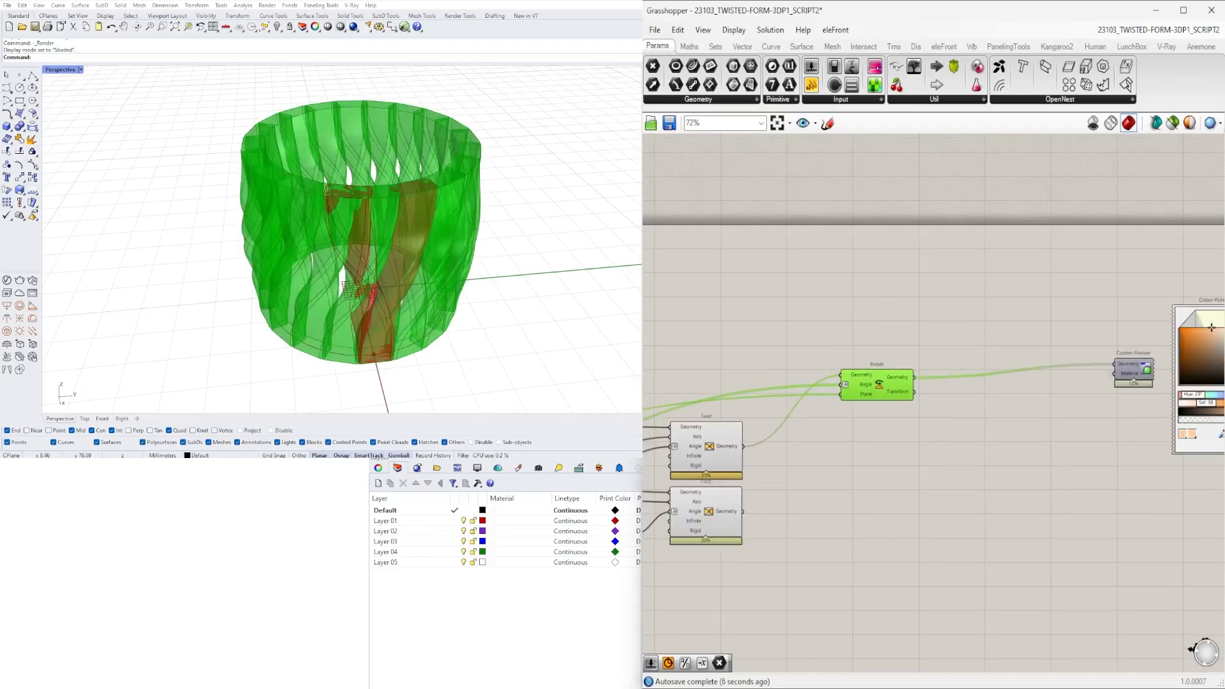
right_drag(325, 313, 397, 211)
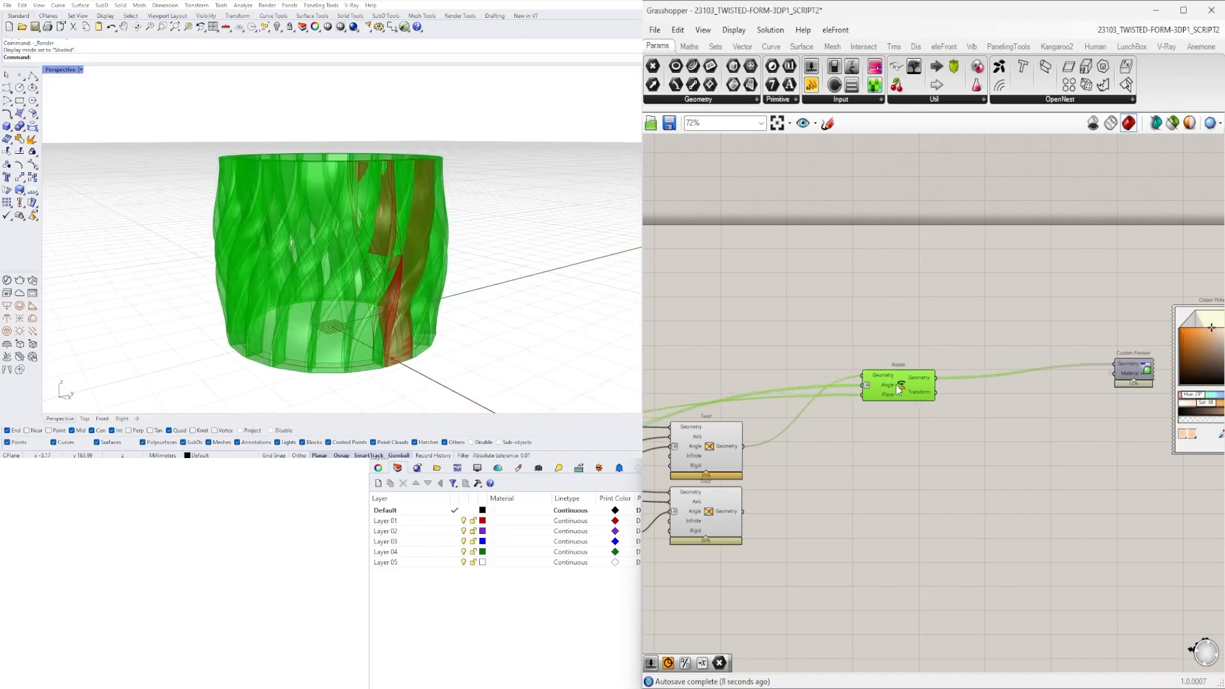
alt+drag(907, 424, 907, 424)
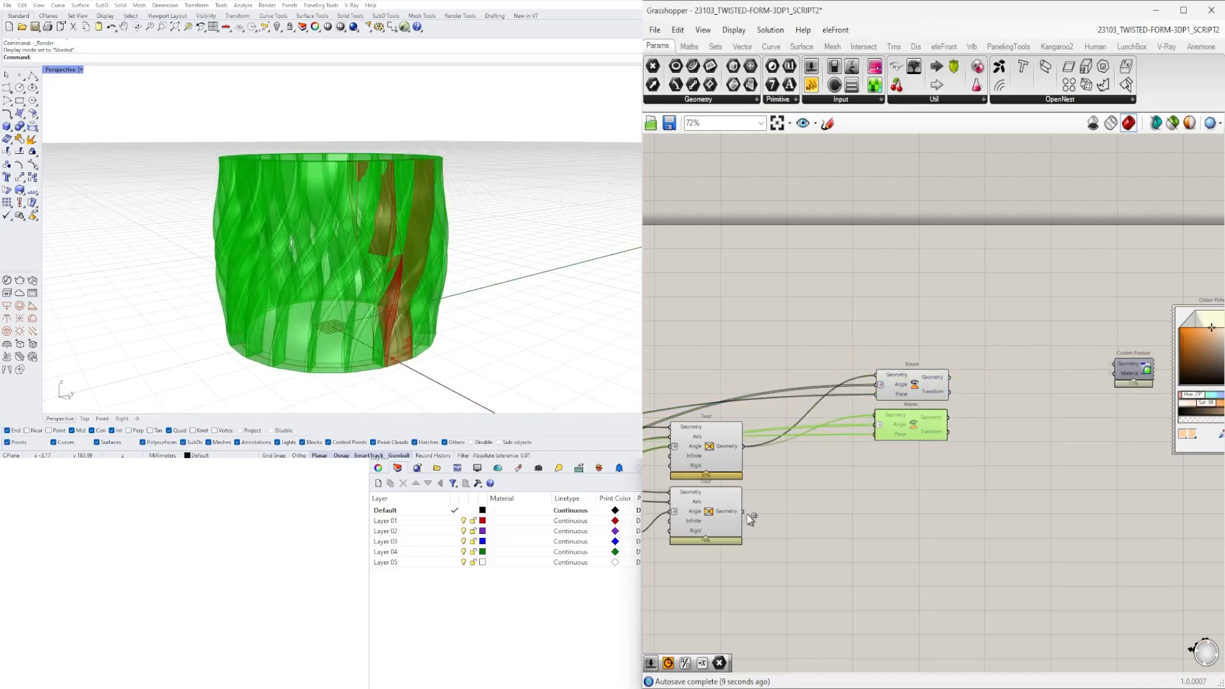
drag(750, 518, 874, 415)
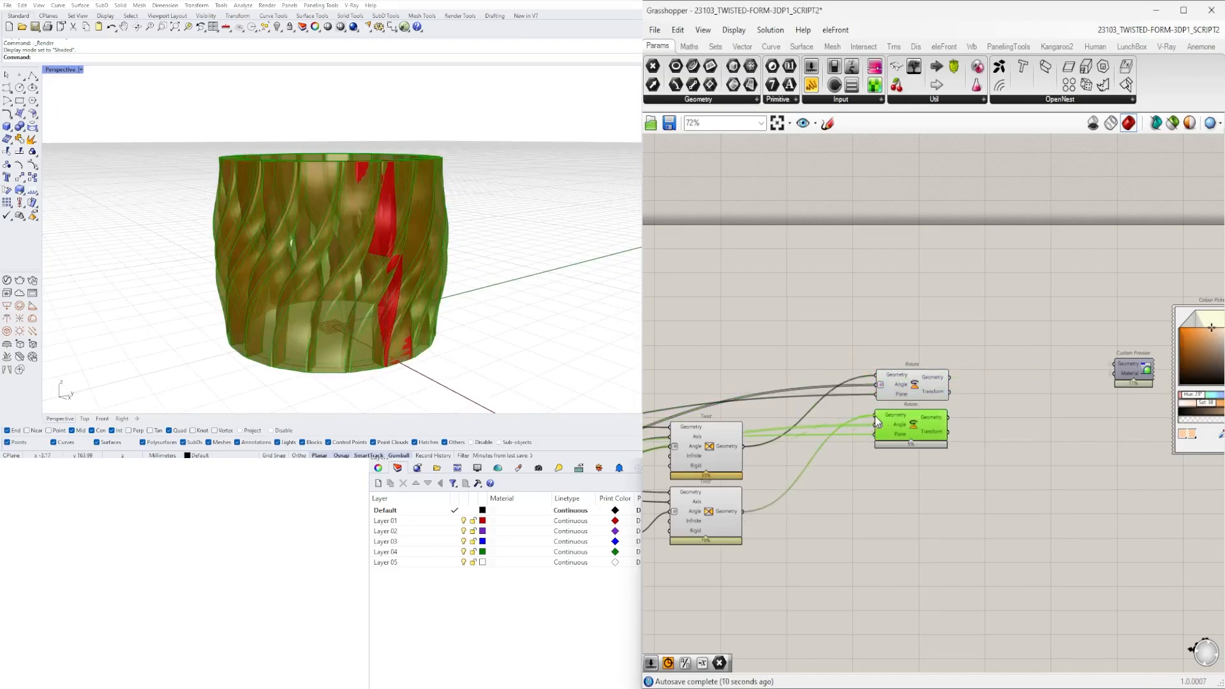
click(1032, 496)
- Connect both Rotate Geometry outputs to the Custom Preview's Geometry input and turn on the Custom Preview
right_drag(1027, 433, 967, 444)
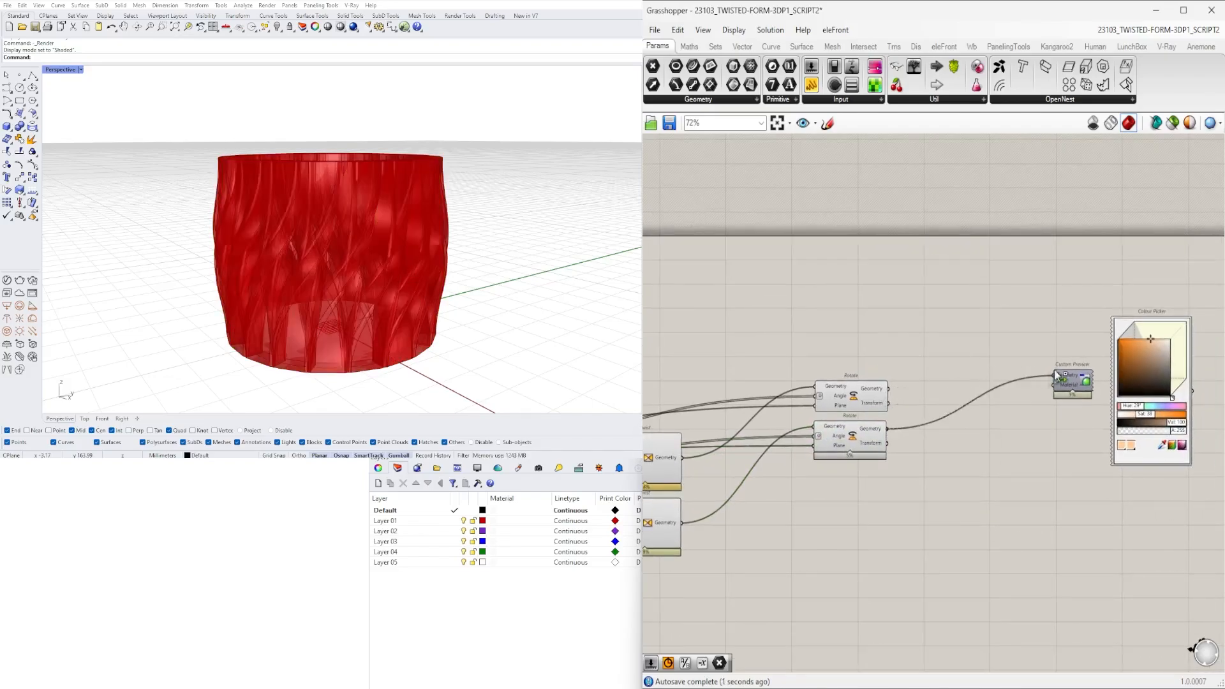
shift+drag(1054, 371, 1058, 371)
drag(1069, 437, 1043, 349)
middle_click(1043, 350)
click(1070, 321)
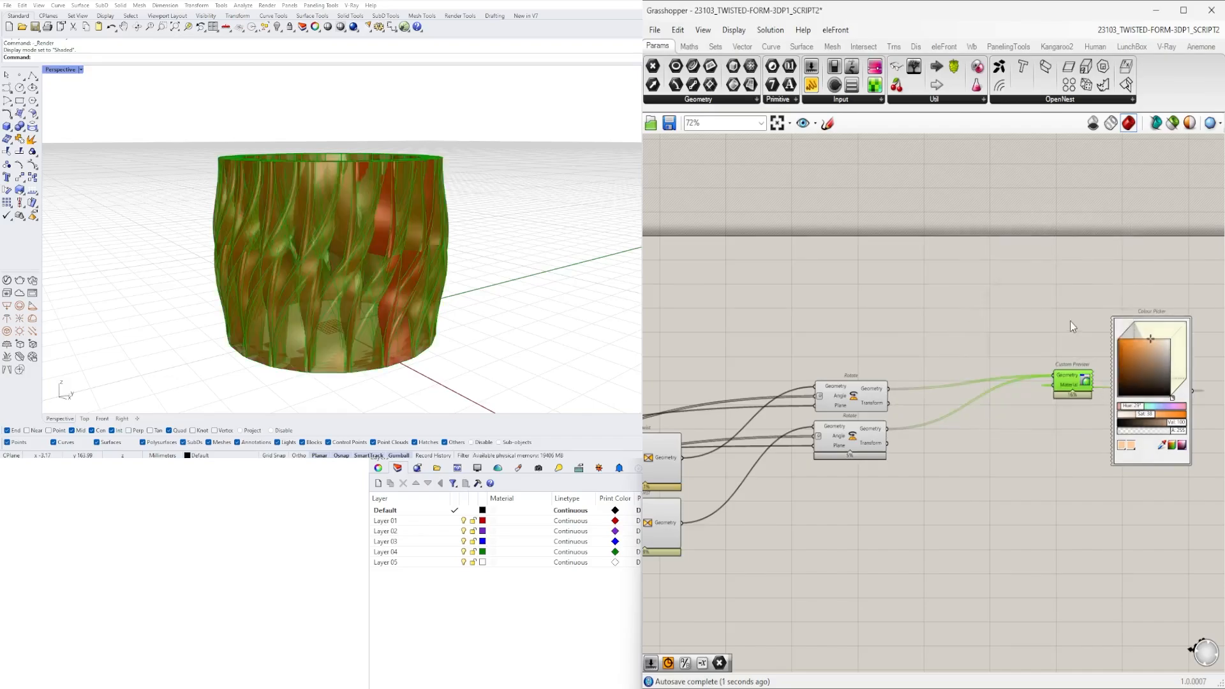
click(973, 485)
- Hide the previews of the two opposing Twists and both Rotate components, leaving the Custom Preview selected
scroll(936, 487, down, 2)
right_drag(936, 487, 1114, 437)
drag(1098, 530, 868, 333)
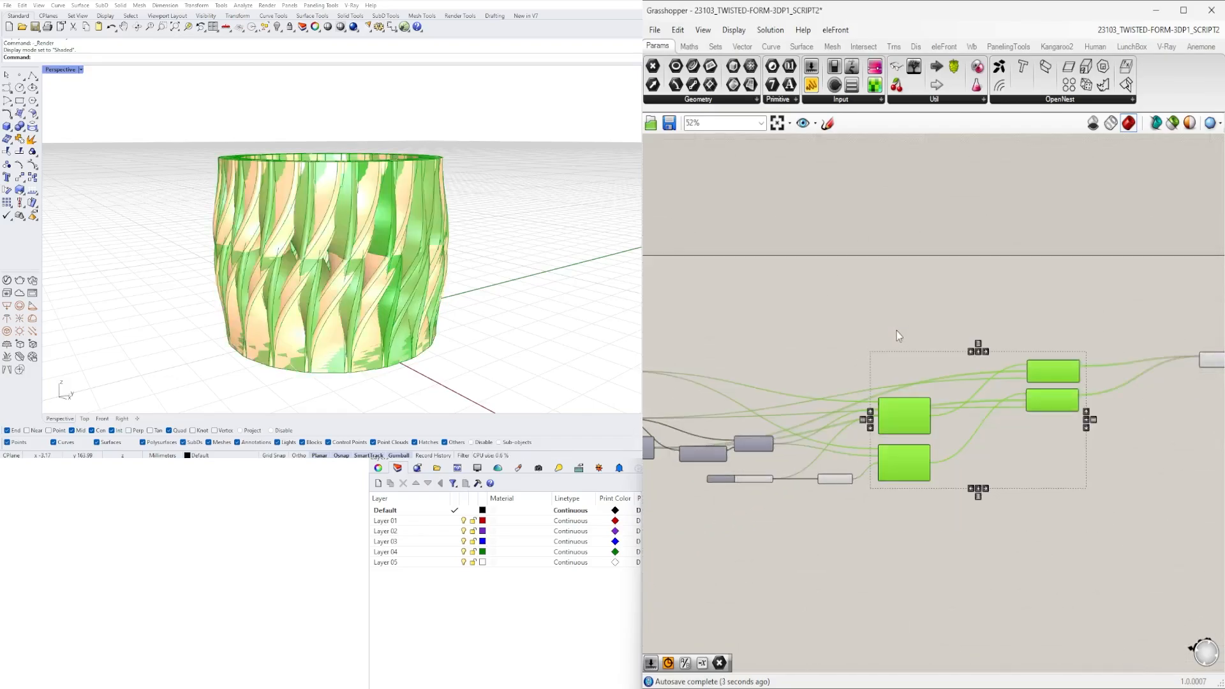
scroll(897, 330, down, 1)
middle_click(898, 331)
click(930, 299)
right_drag(1203, 378, 1038, 381)
scroll(1053, 386, up, 4)
click(956, 346)
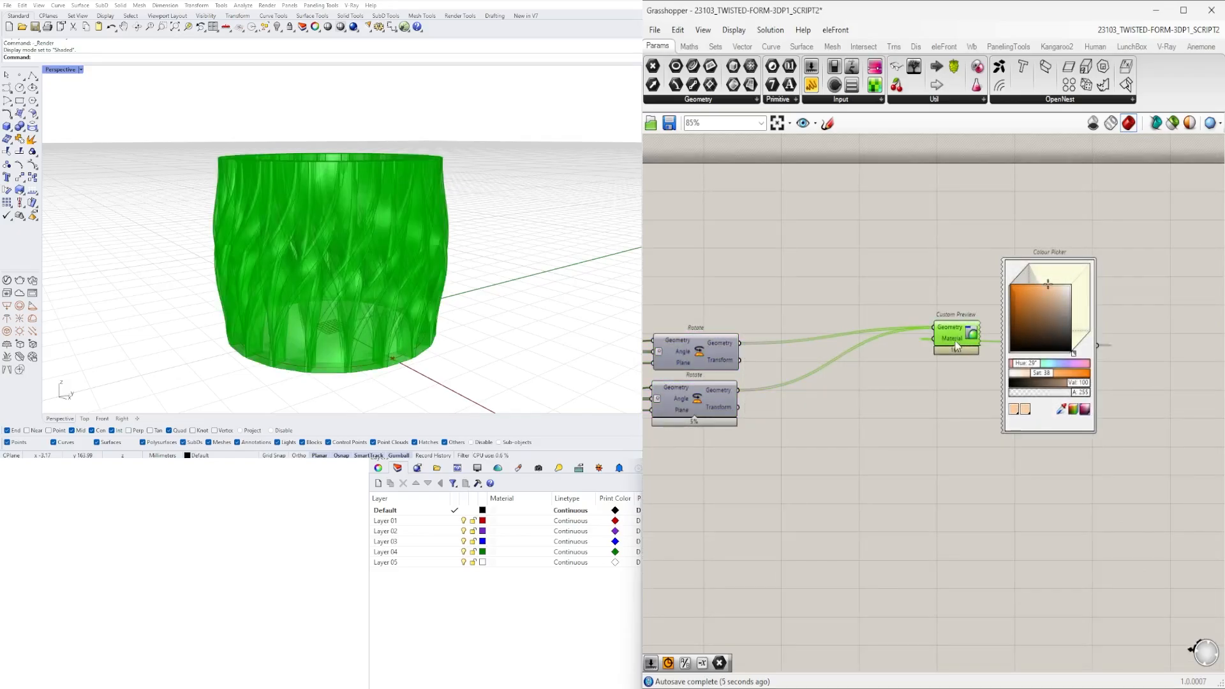
- Deselect the Custom Preview and set the TWIST FORM 2 slider to 20
click(665, 308)
right_drag(536, 239, 373, 249)
scroll(369, 268, up, 6)
scroll(369, 268, down, 5)
scroll(793, 422, down, 2)
right_drag(793, 421, 1187, 396)
scroll(777, 469, up, 8)
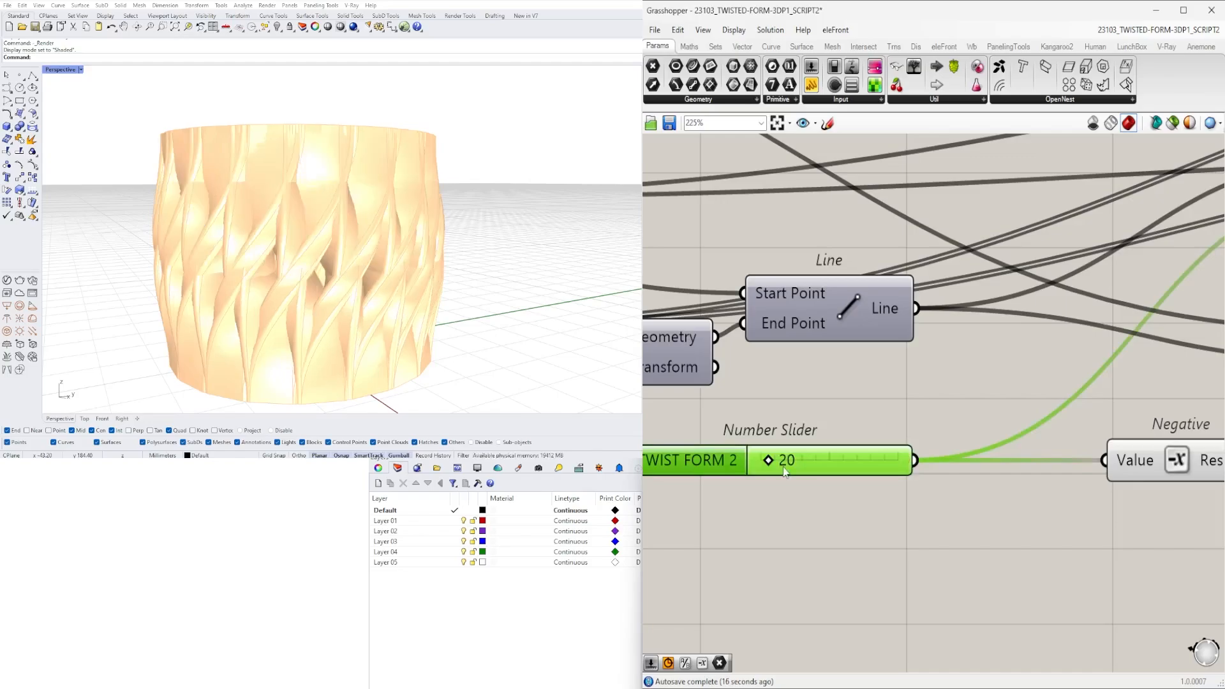
- Set both sliders driving the column rectangle's X Size and Y Size to 5.00
mouse_move(377, 211)
right_down()
mouse_move(338, 267)
mouse_move(376, 226)
right_up()
scroll(802, 445, down, 5)
scroll(802, 445, down, 4)
right_drag(652, 439, 1039, 468)
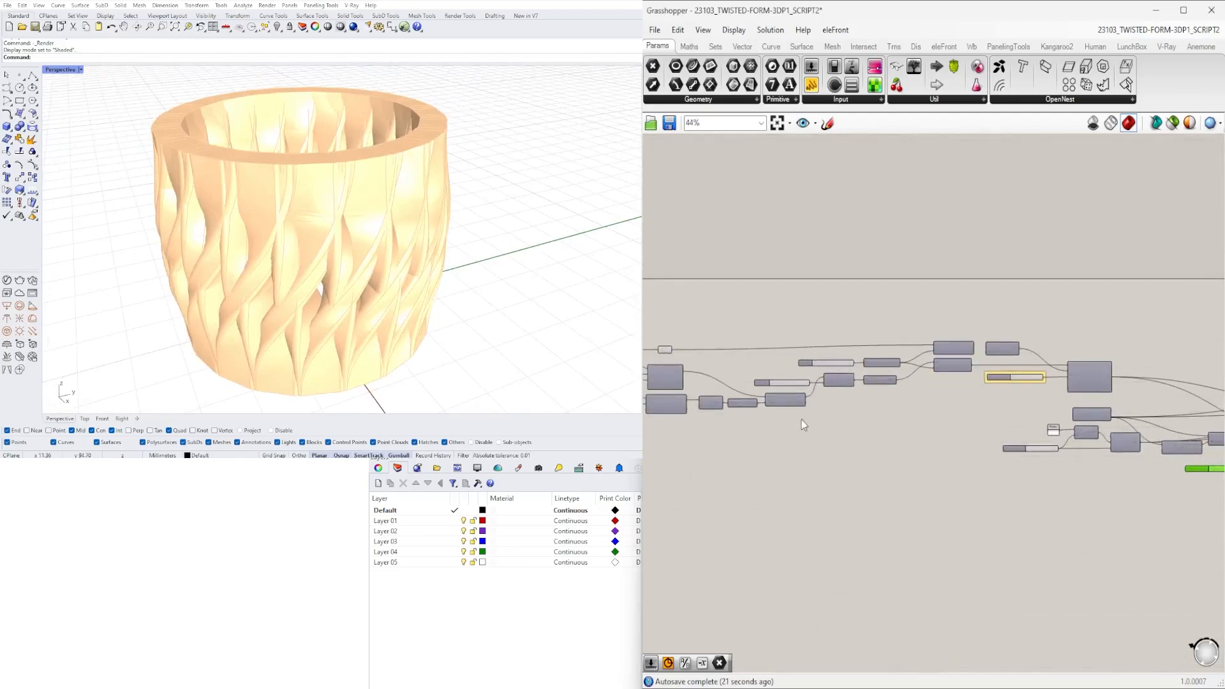
scroll(801, 420, up, 5)
right_drag(1097, 407, 1067, 423)
scroll(1067, 424, down, 3)
right_drag(864, 452, 1123, 471)
scroll(884, 408, up, 8)
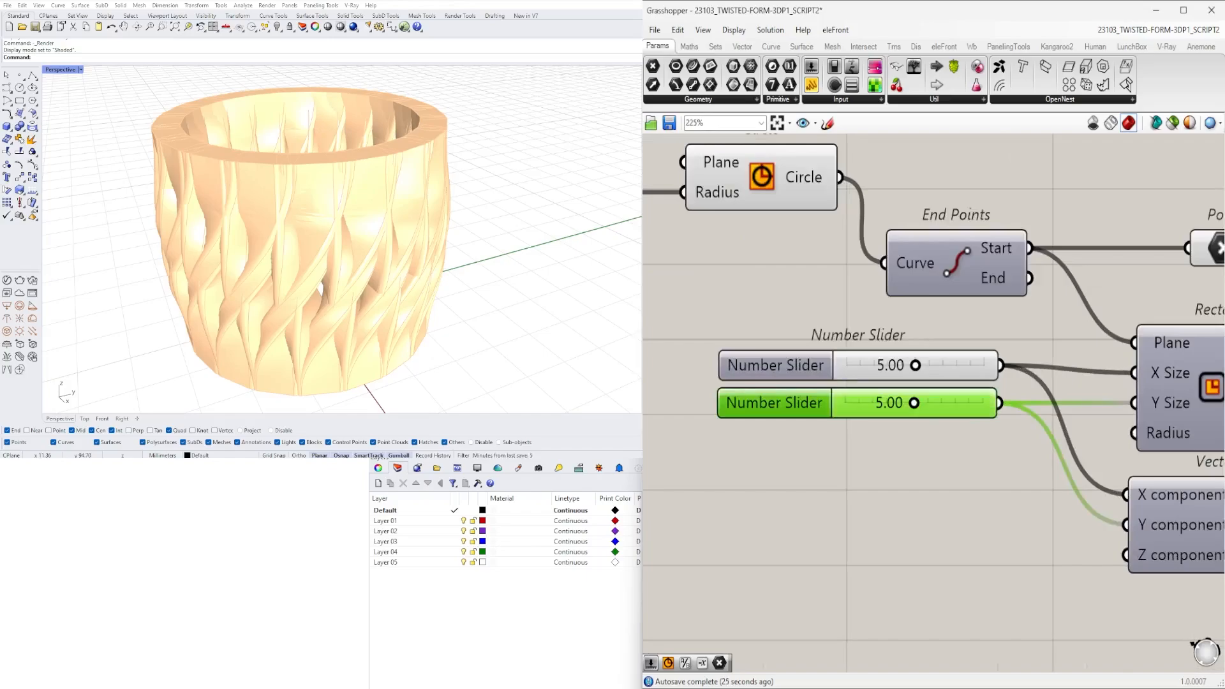
right_drag(341, 100, 460, 167)
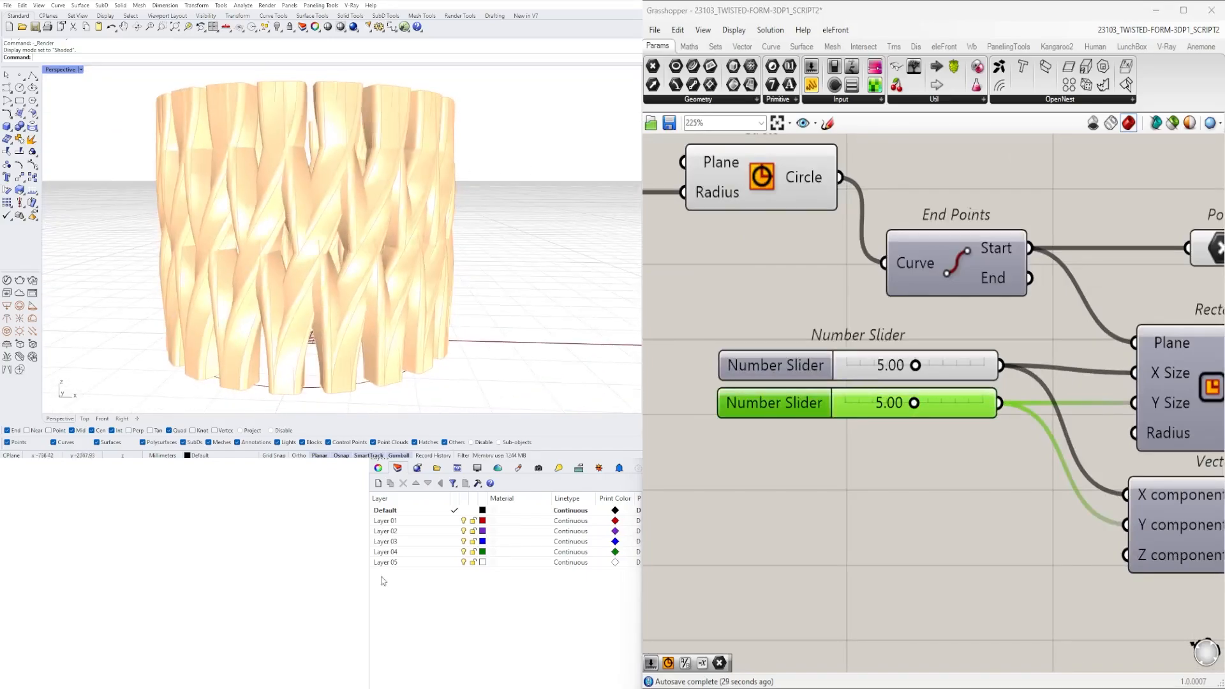
- Set the TWIST FORM 1 slider feeding the first Twist's Angle to 0
scroll(1085, 414, down, 6)
right_drag(1099, 418, 912, 421)
right_drag(1155, 464, 804, 459)
right_drag(1089, 465, 803, 381)
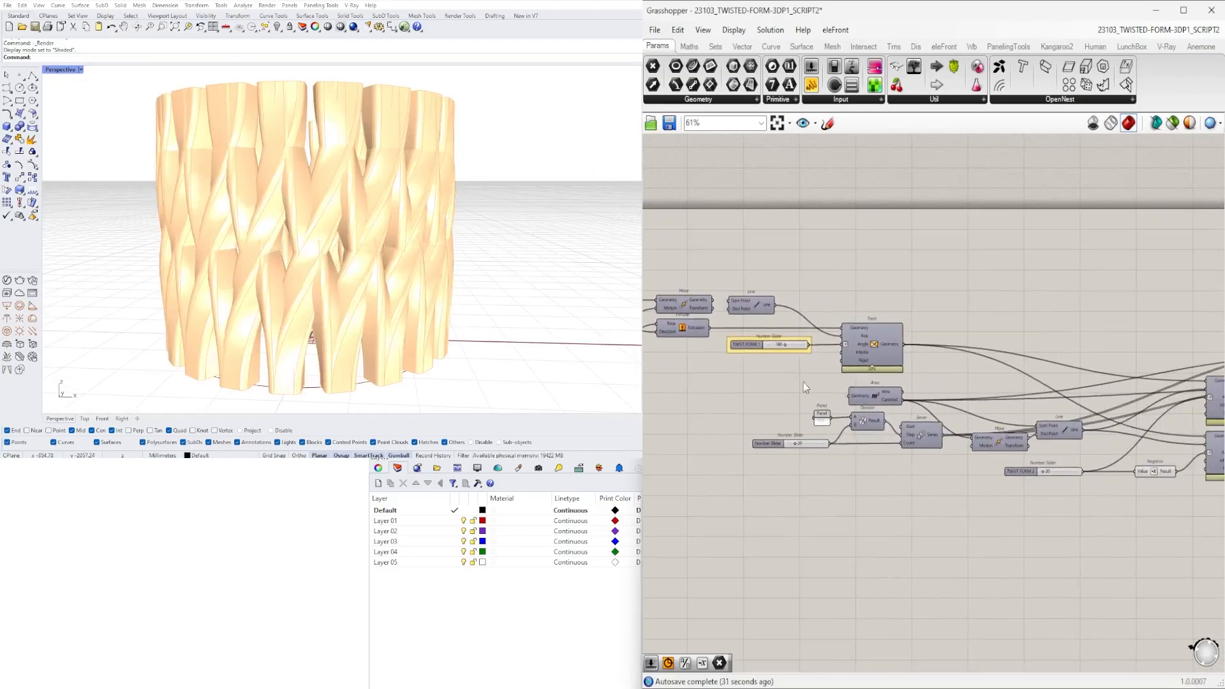
scroll(780, 312, up, 4)
double_click(779, 316)
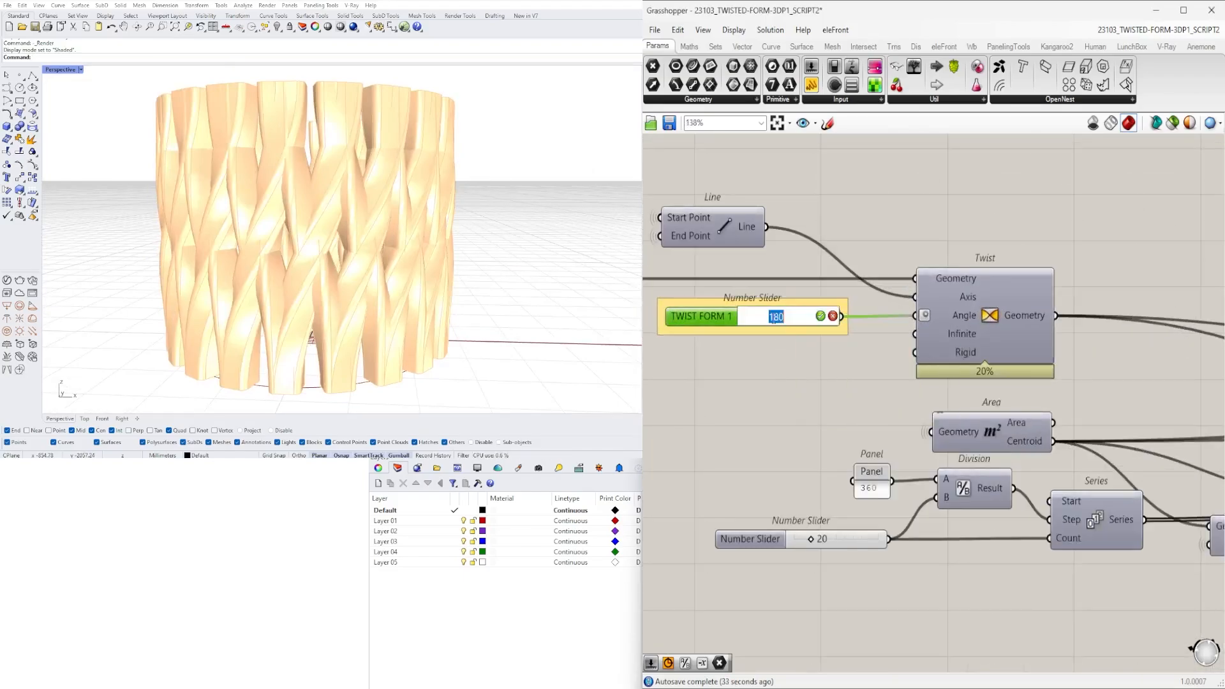
scroll(791, 317, down, 5)
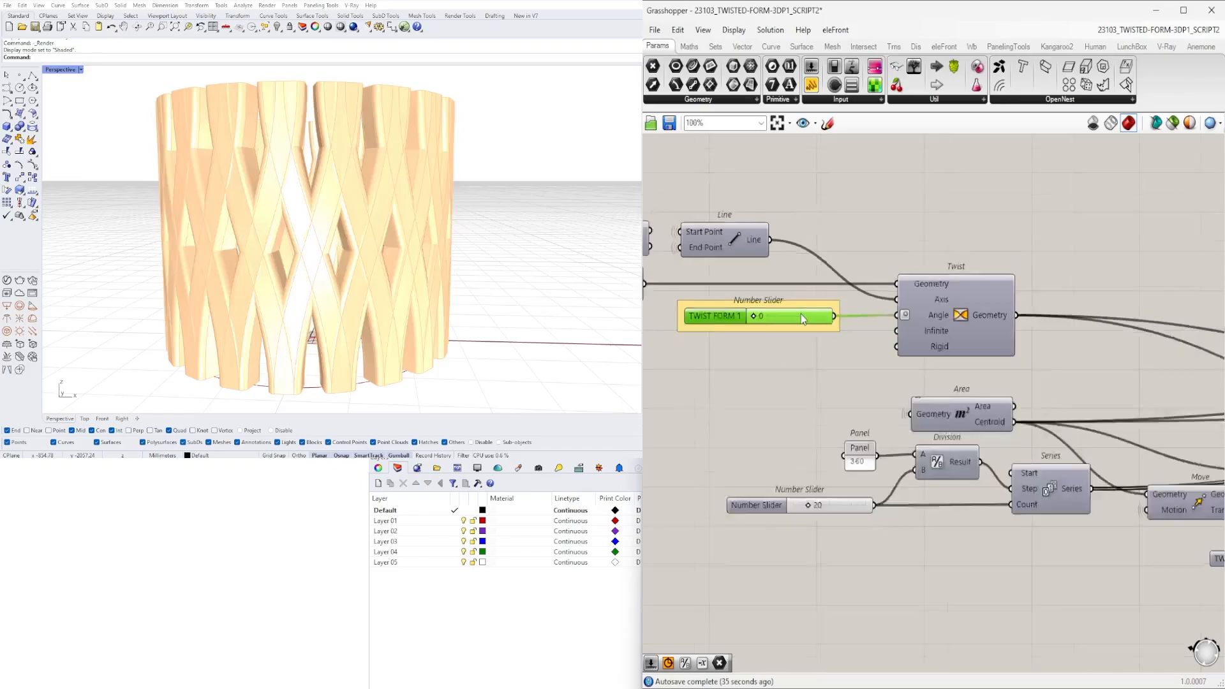
- Try the TWIST FORM 2 slider at 0 and at 25, checking the resulting ring of columns
right_drag(1072, 411, 879, 450)
scroll(745, 453, up, 2)
scroll(783, 429, up, 4)
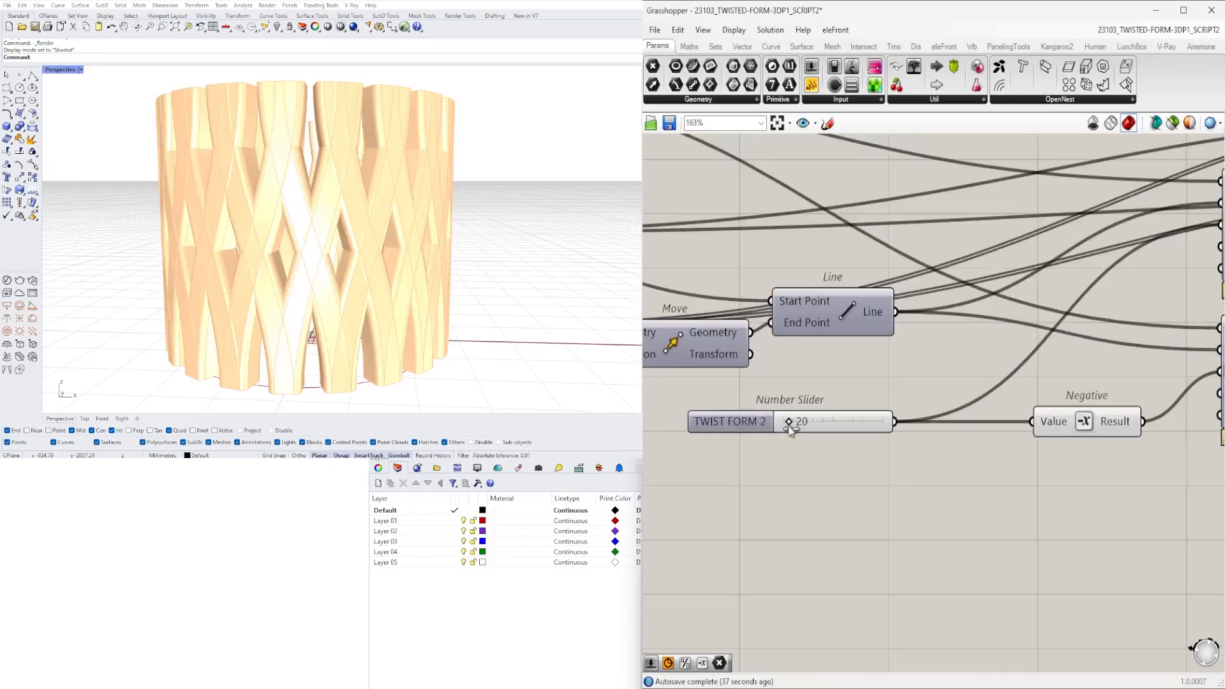
right_drag(348, 155, 404, 225)
double_click(806, 419)
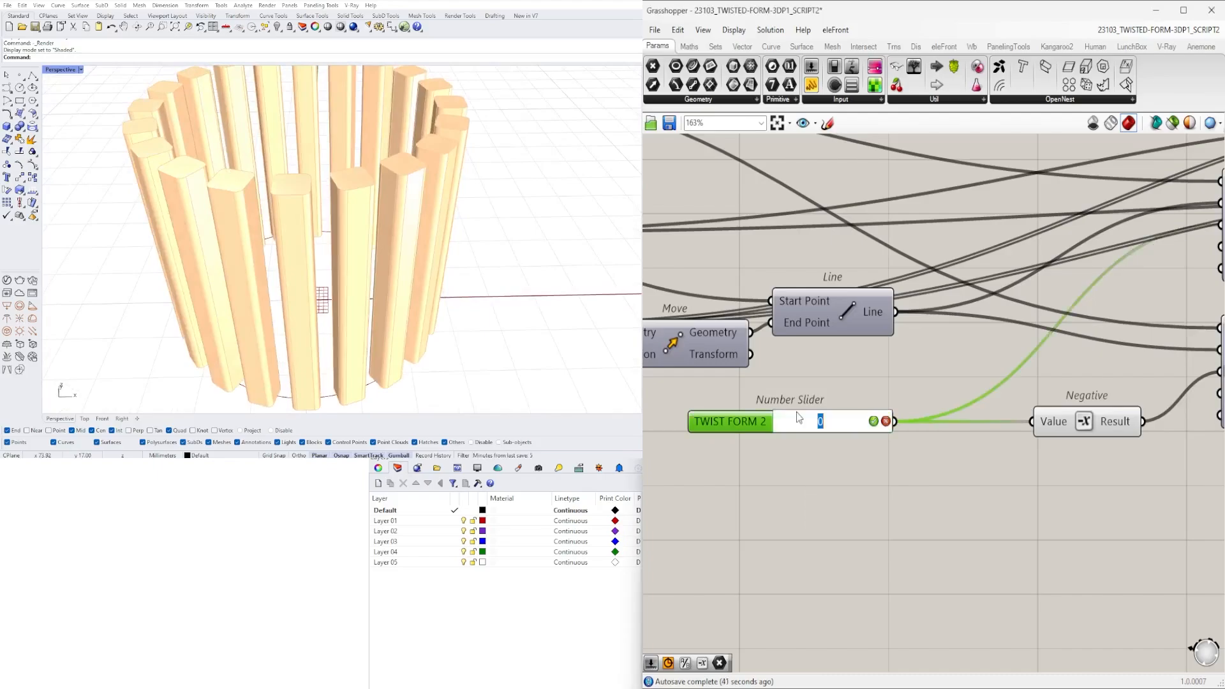
scroll(821, 385, down, 2)
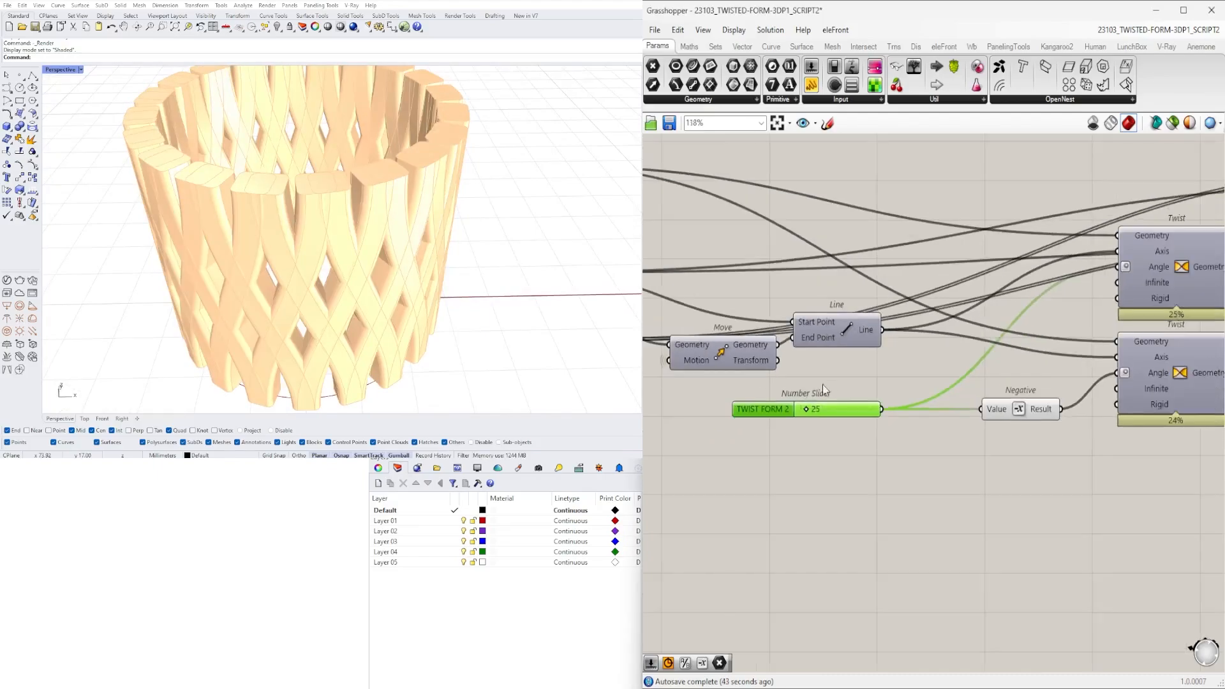
right_drag(821, 384, 959, 402)
right_drag(374, 298, 346, 273)
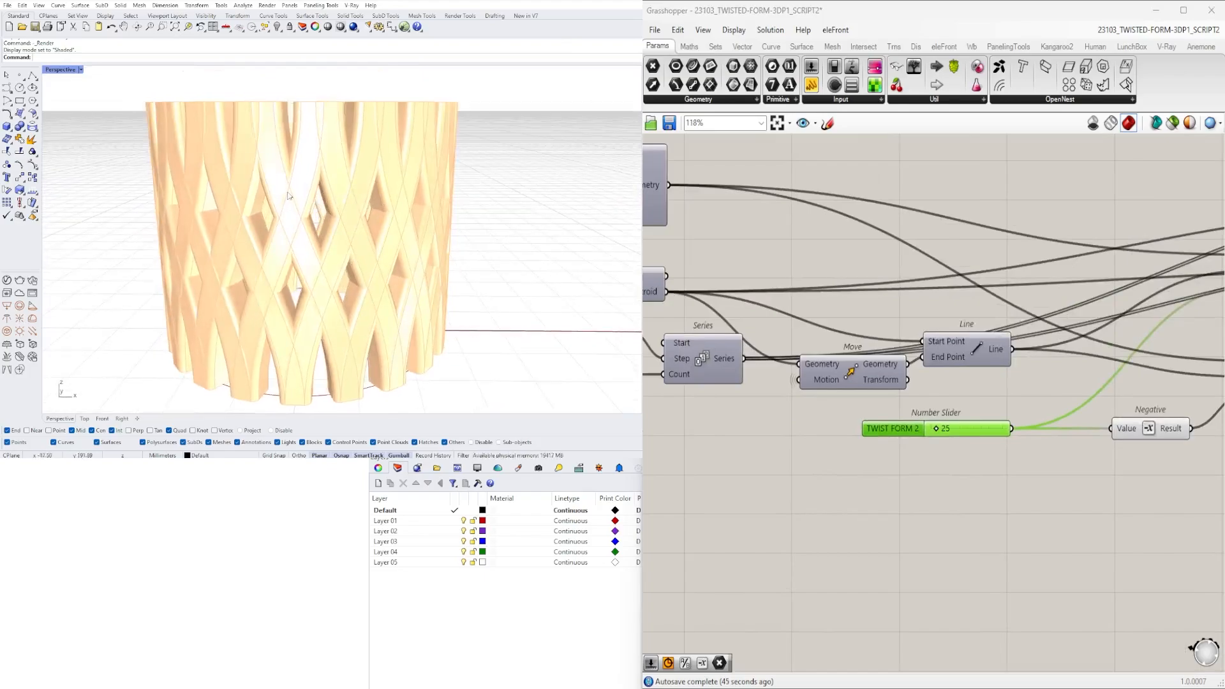
- Set the TWIST FORM 1 slider to 45 and check the columns in the viewport
scroll(823, 326, down, 2)
right_drag(823, 325, 1103, 383)
right_drag(729, 398, 785, 410)
scroll(895, 431, up, 4)
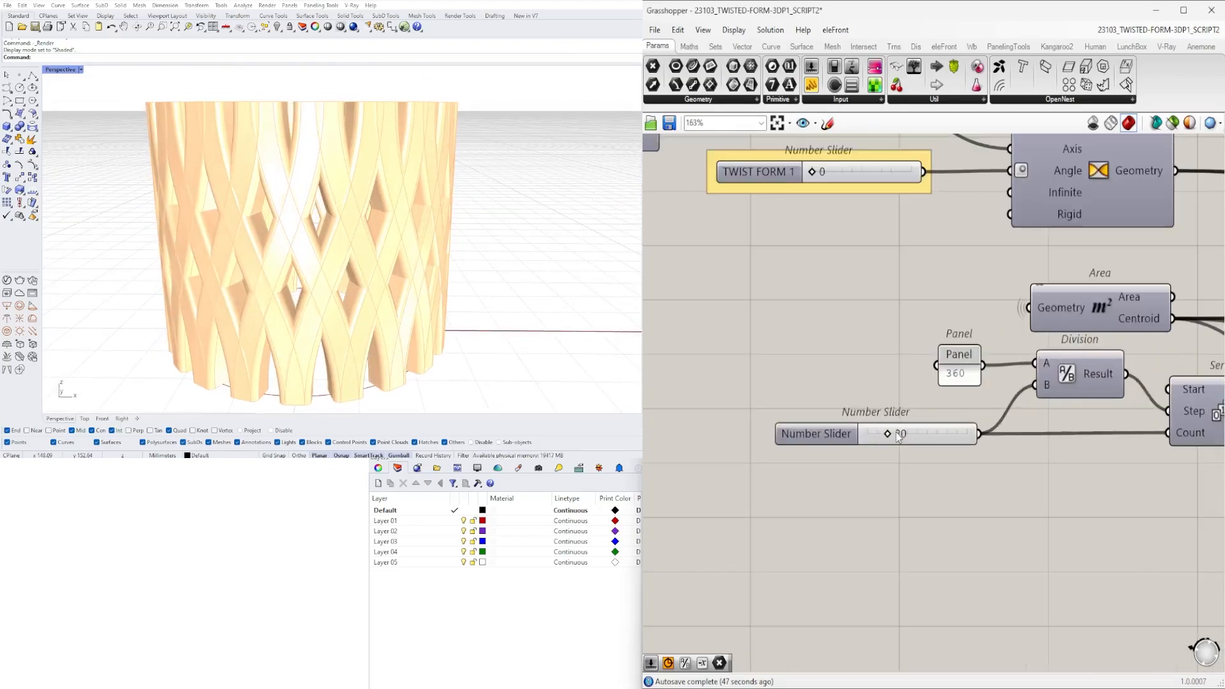
scroll(896, 431, down, 3)
right_drag(818, 285, 868, 365)
scroll(890, 348, up, 5)
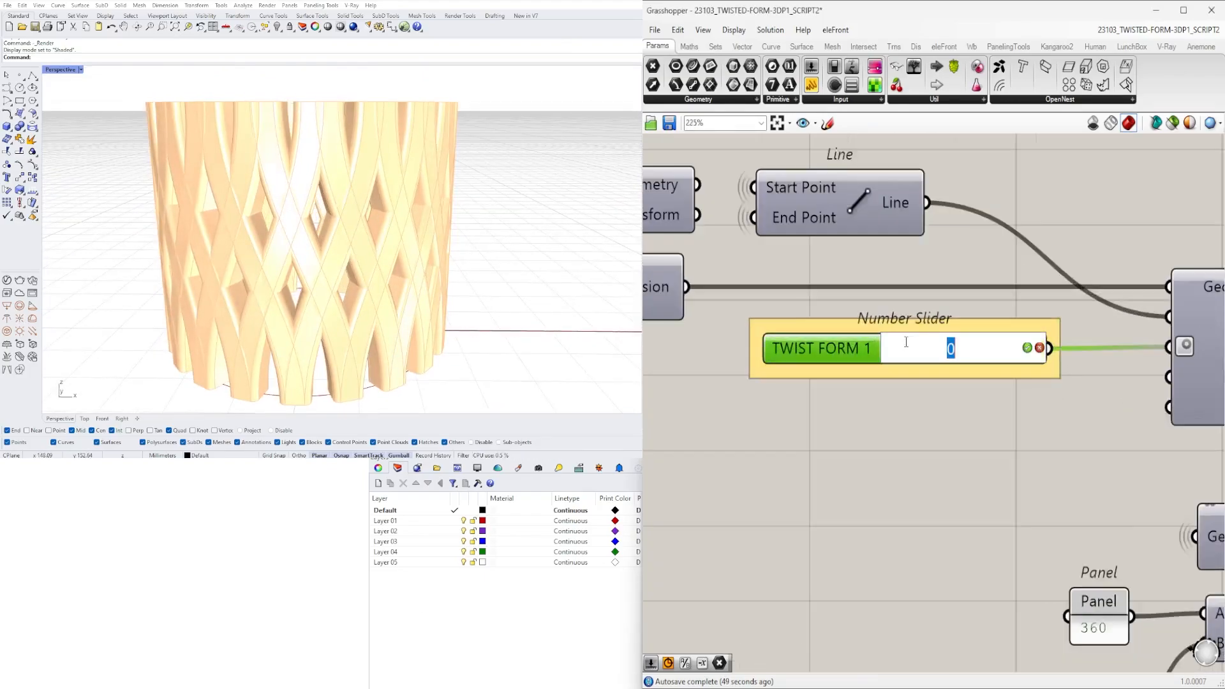
right_drag(359, 148, 635, 230)
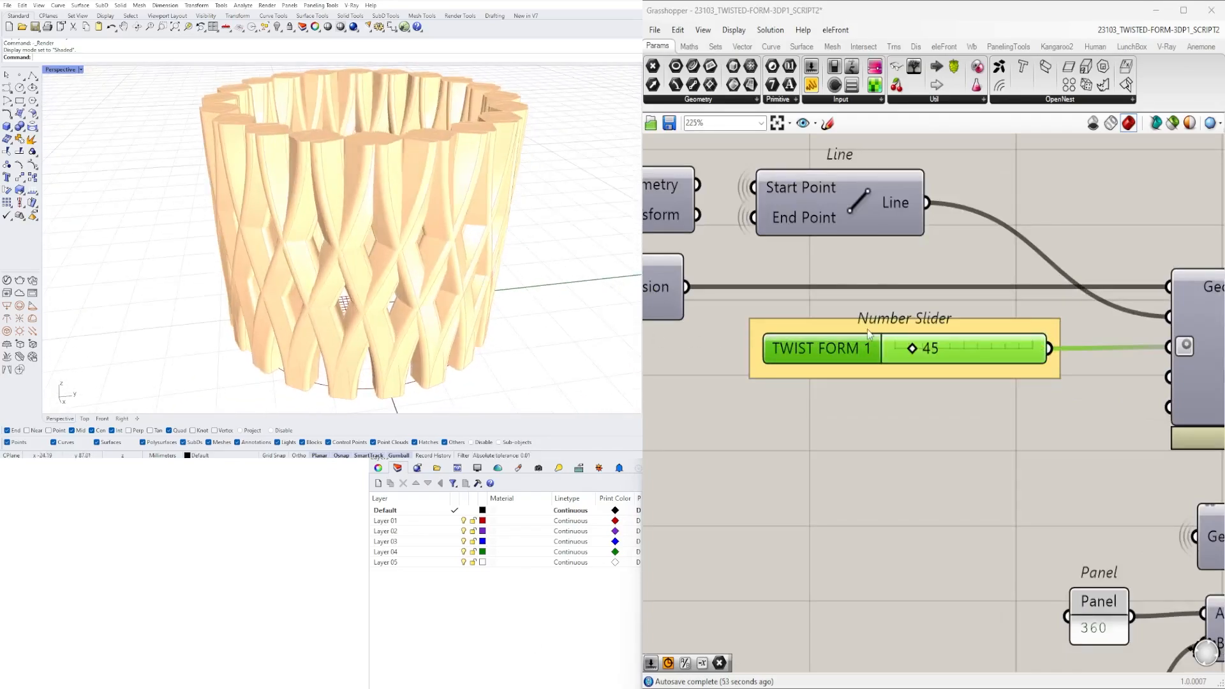
- Try the TWIST FORM 1 slider at 90 and at 360, comparing the twisted columns
double_click(934, 351)
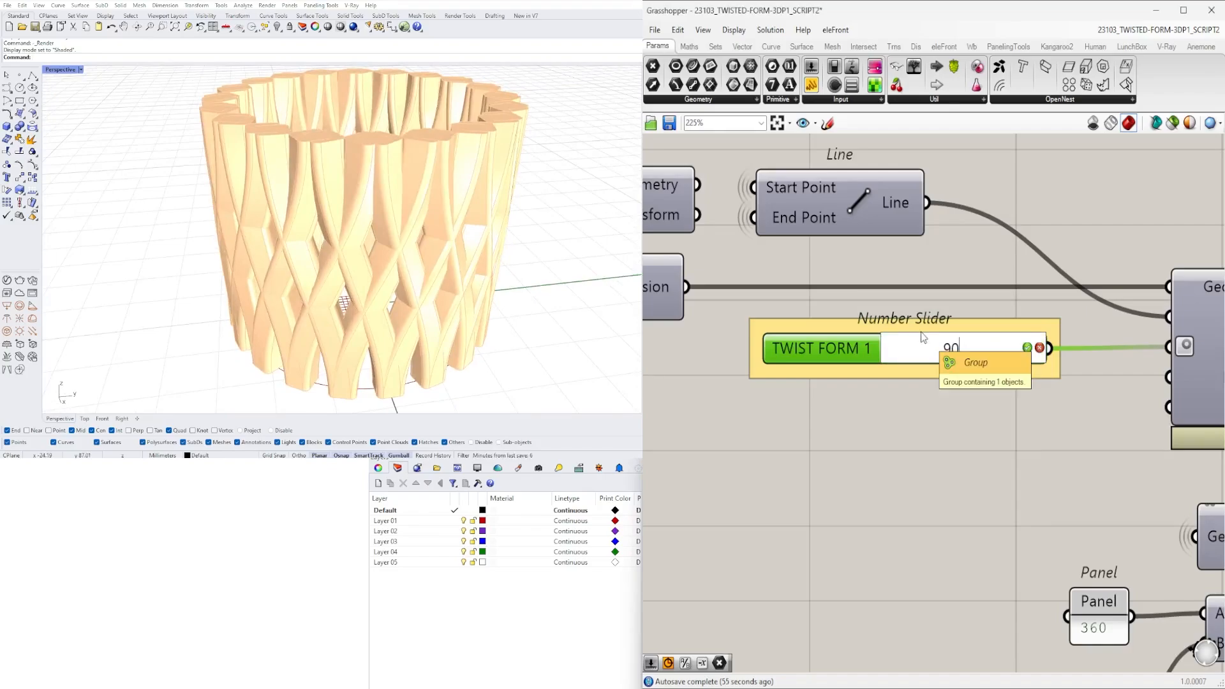
right_drag(260, 151, 372, 210)
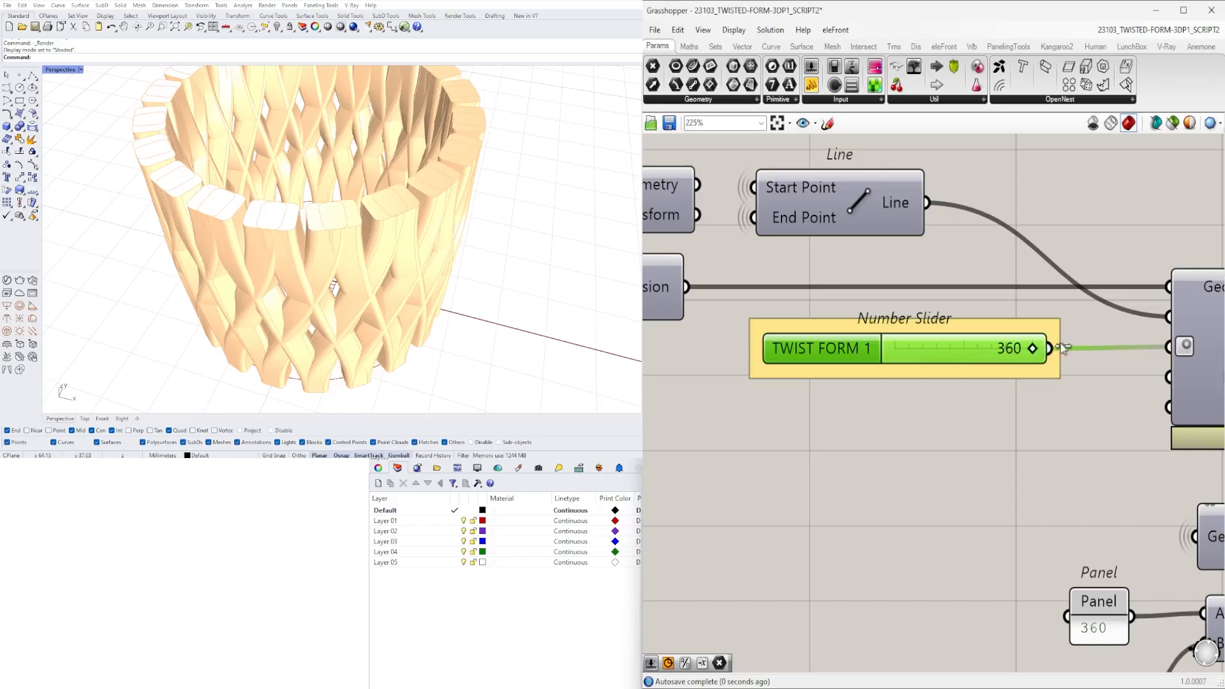
right_drag(389, 332, 309, 205)
scroll(233, 218, up, 7)
scroll(233, 218, down, 9)
- Set the HEIGHT slider feeding the Unit Z vector to 50 and inspect the taller vessel
scroll(876, 339, down, 6)
scroll(917, 361, down, 3)
right_drag(855, 387, 957, 397)
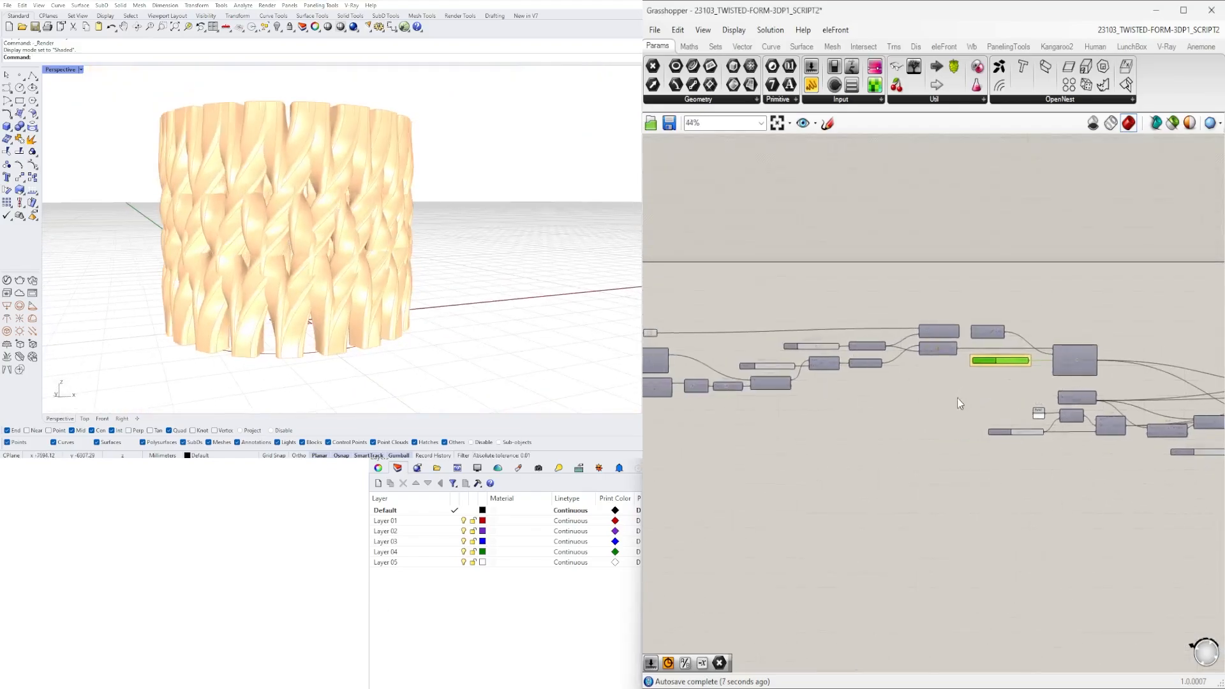
scroll(1063, 439, up, 5)
scroll(878, 451, down, 3)
right_drag(658, 414, 882, 412)
scroll(919, 306, up, 5)
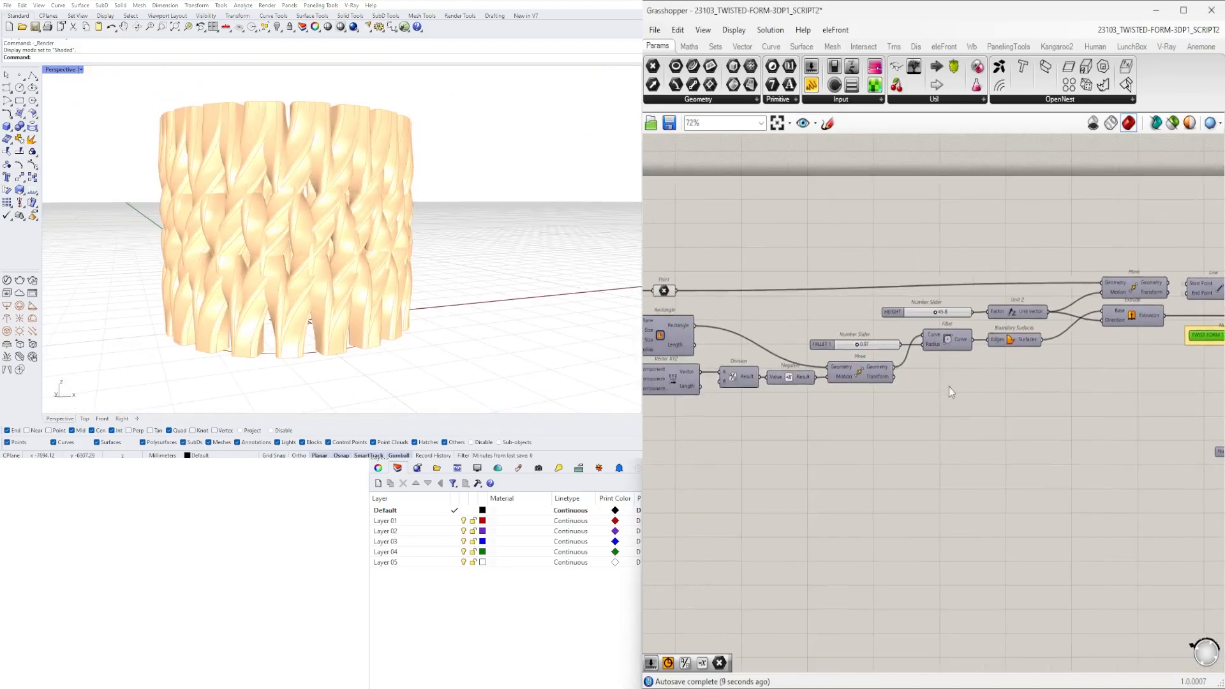
double_click(953, 293)
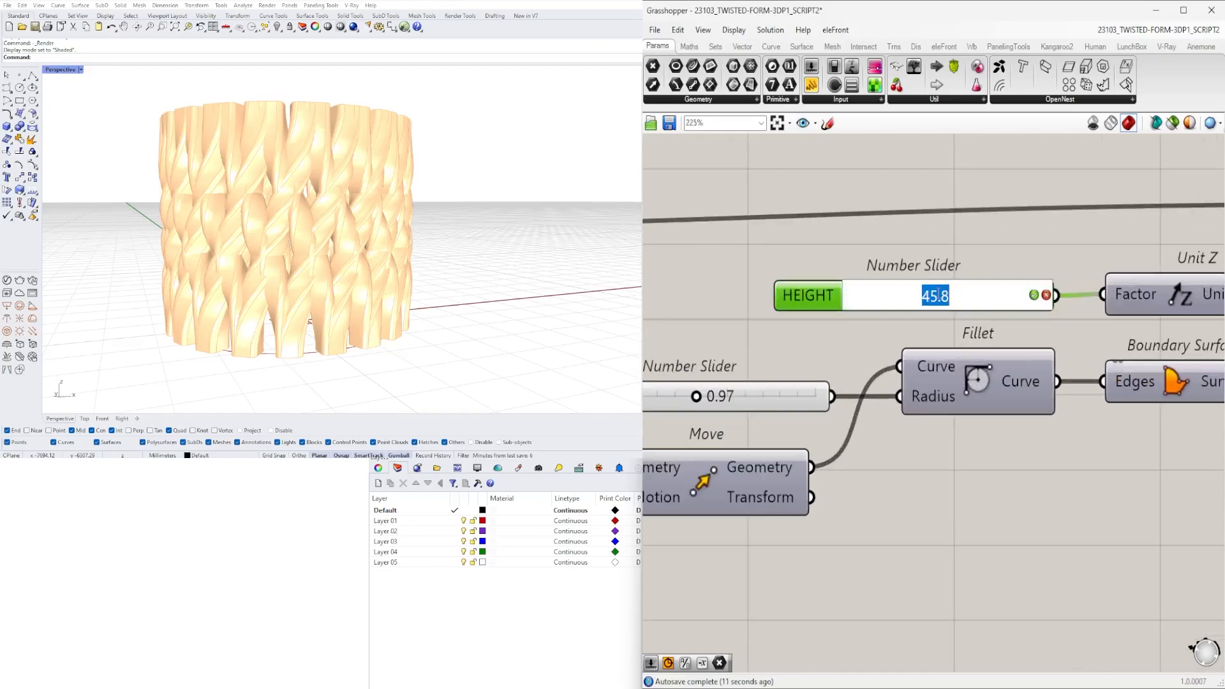
text(50)
key(Return)
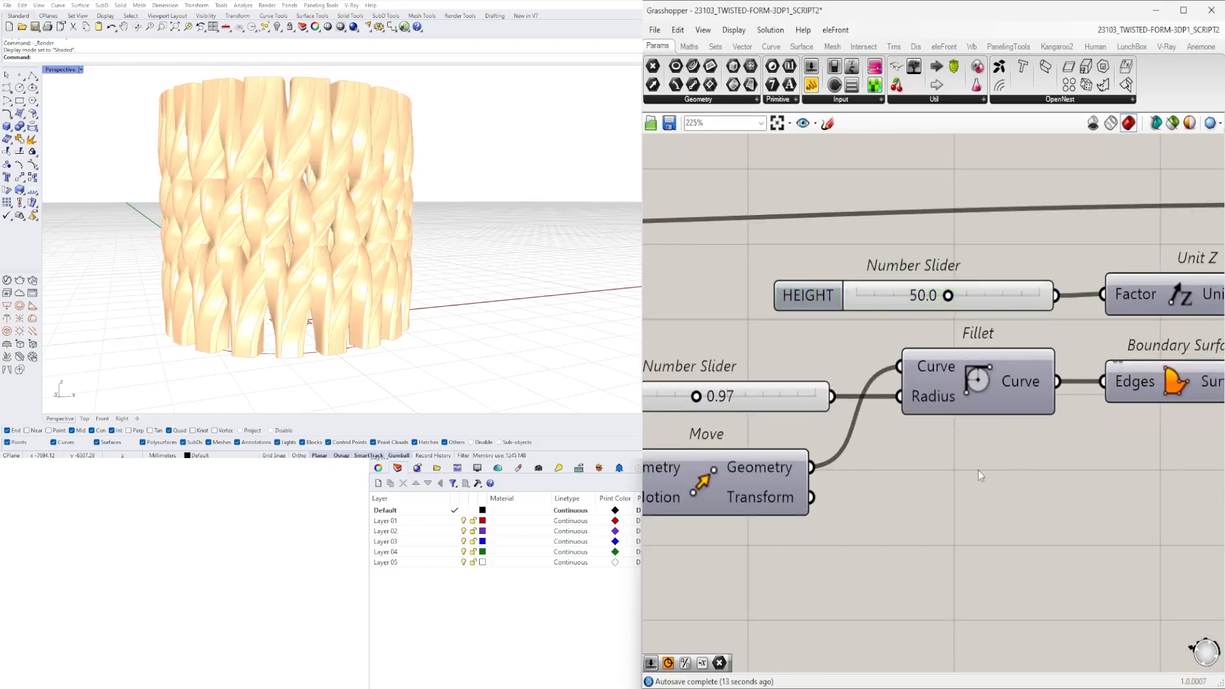
scroll(268, 153, down, 2)
right_drag(245, 121, 356, 236)
scroll(252, 230, up, 2)
scroll(357, 255, up, 4)
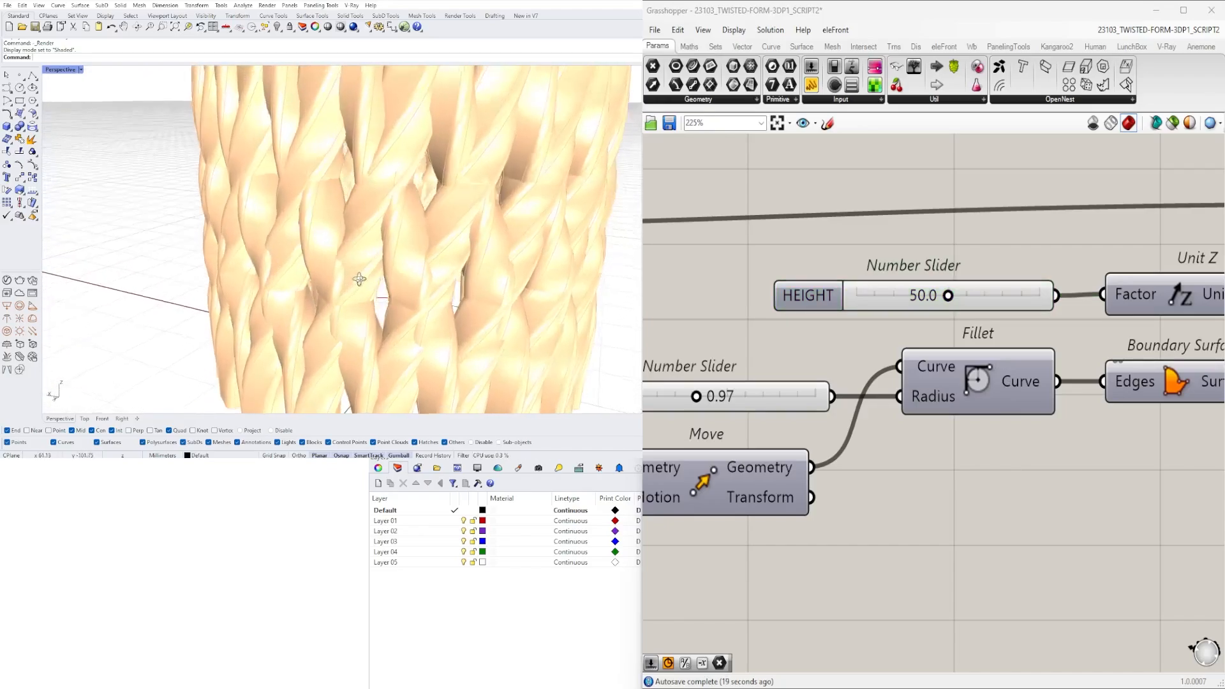
scroll(359, 279, down, 6)
mouse_move(359, 279)
right_down()
mouse_move(487, 230)
mouse_move(425, 267)
mouse_move(356, 273)
mouse_move(377, 287)
right_up()
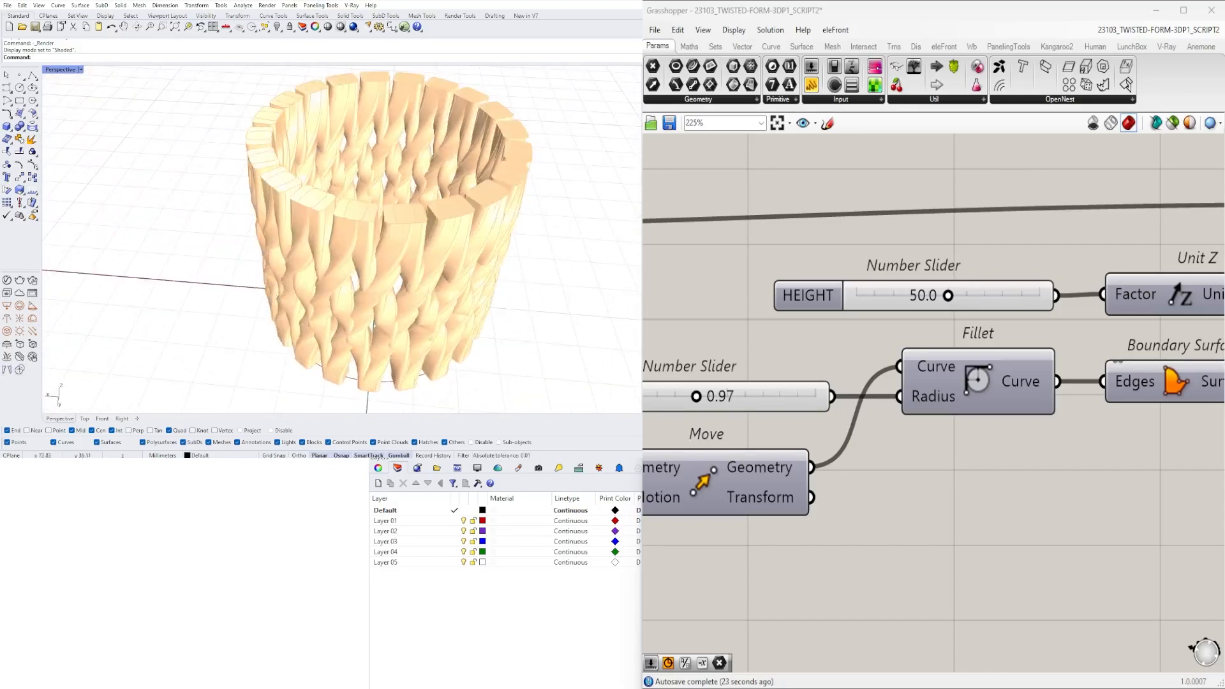
- Set the TWIST FORM 1 slider to 180 and check the vessel from the side
scroll(896, 316, down, 5)
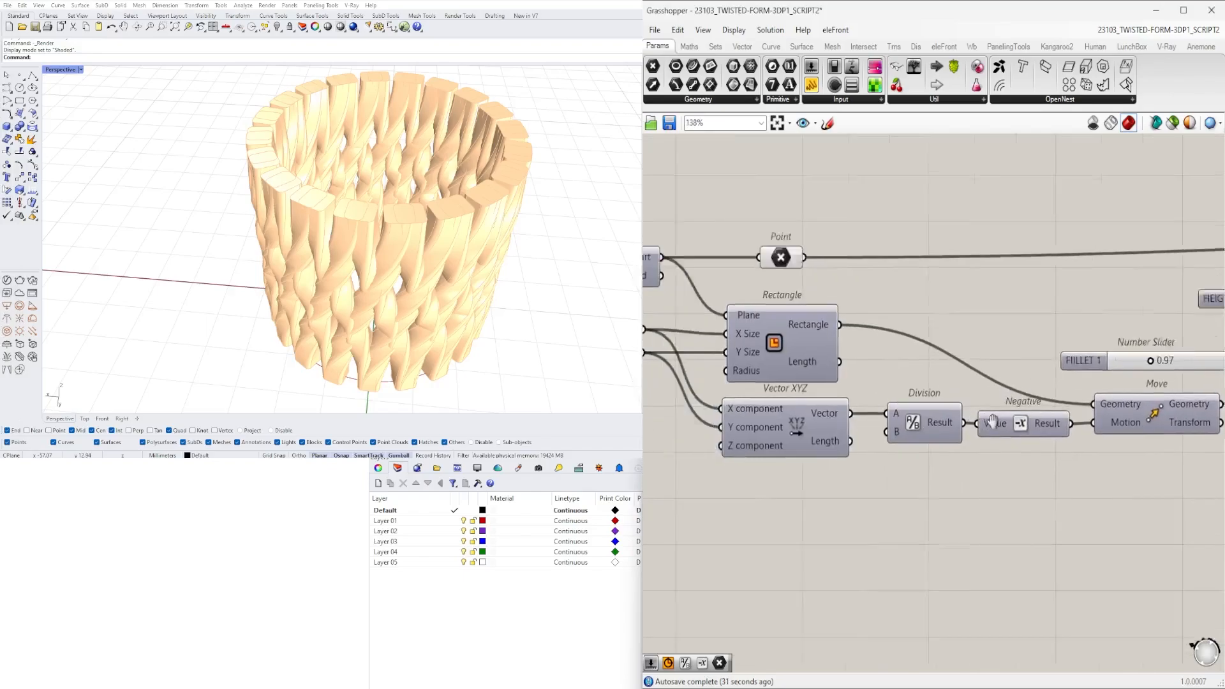
right_drag(917, 428, 611, 431)
right_drag(1093, 407, 837, 434)
scroll(924, 418, up, 6)
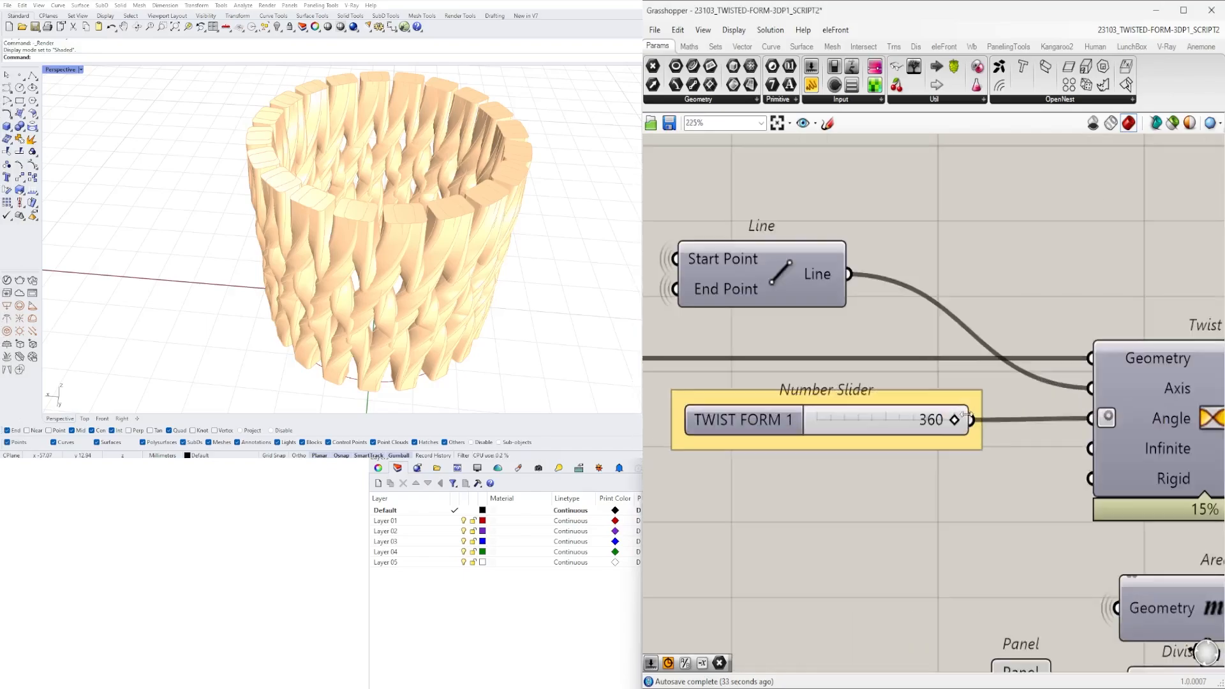
double_click(923, 418)
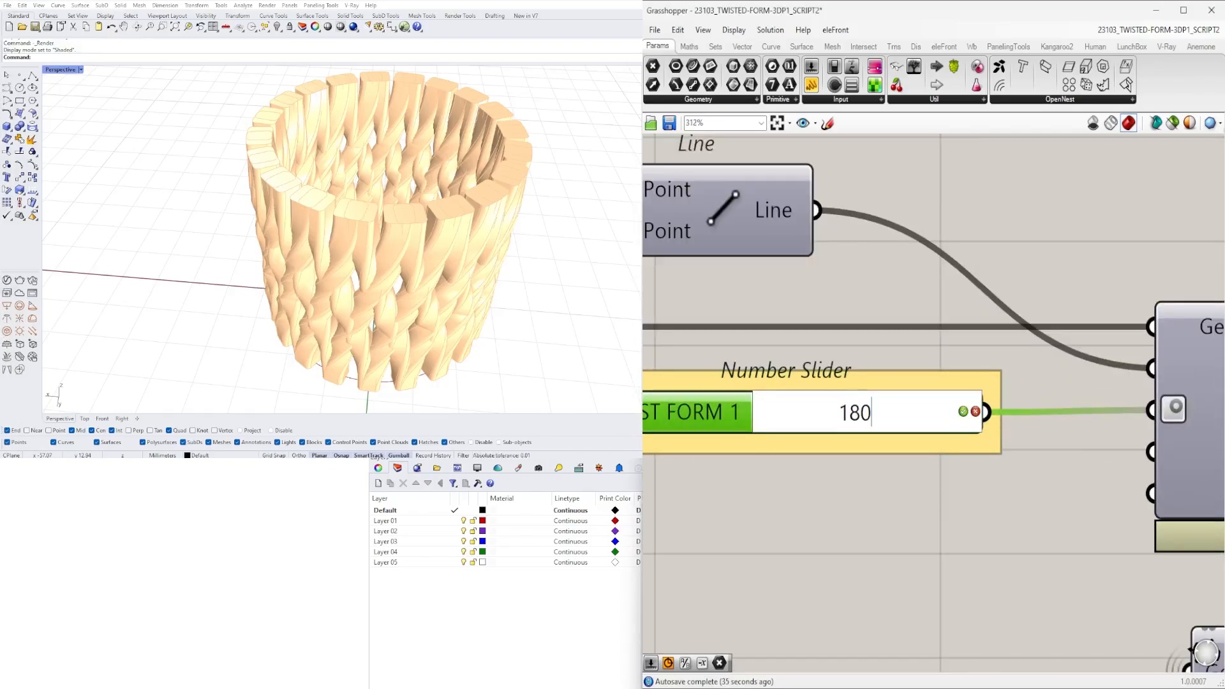
key(Return)
right_drag(470, 305, 537, 265)
- Set the TWIST FORM 1 slider to 90 and check the whole vessel in the viewport
double_click(831, 417)
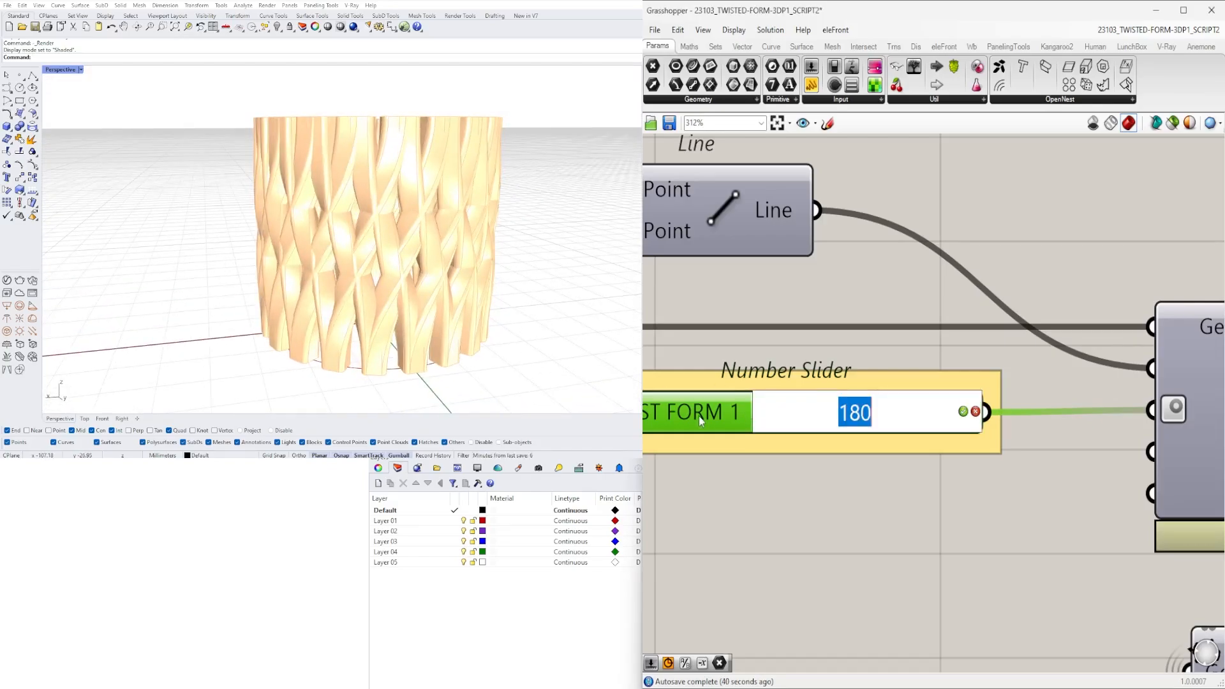
text(90)
key(Return)
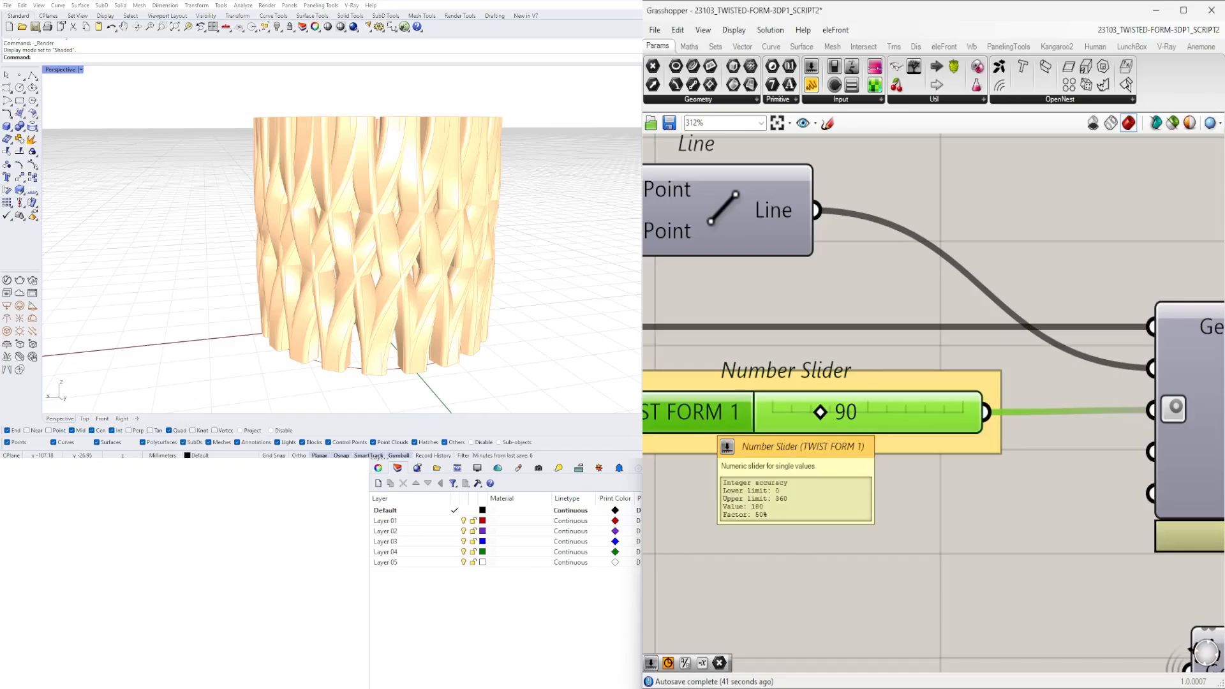
right_drag(391, 214, 488, 206)
scroll(389, 309, up, 7)
scroll(389, 309, down, 9)
right_drag(389, 309, 443, 287)
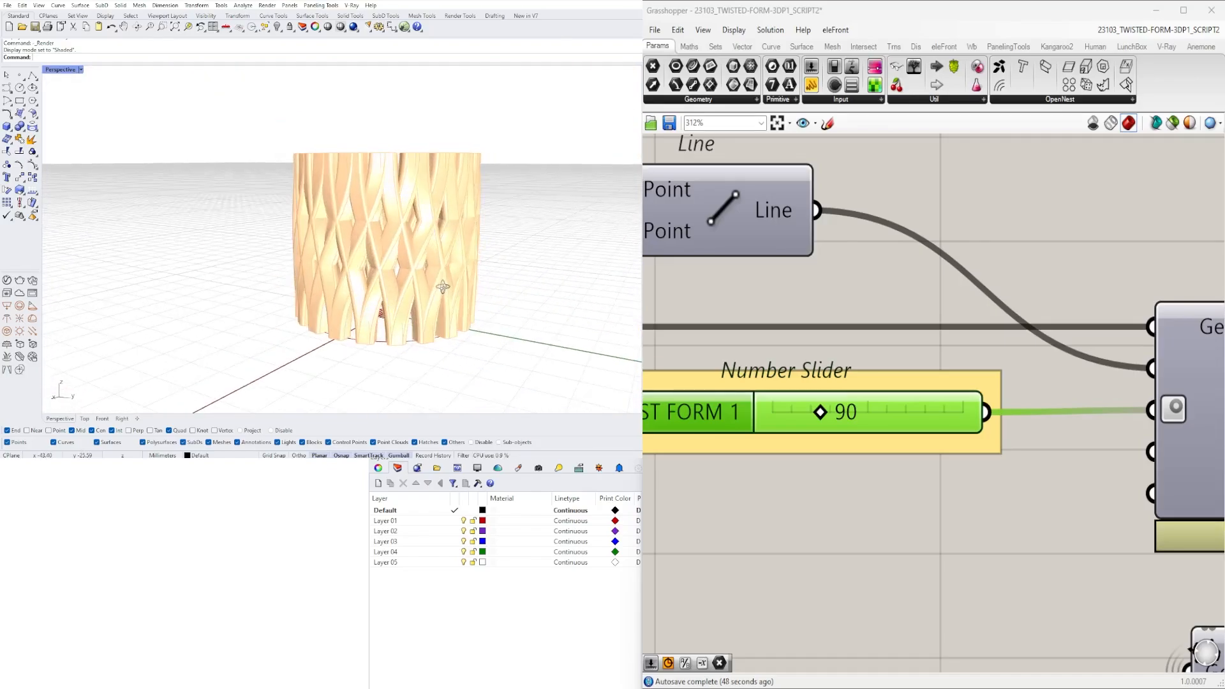
- Set the TWIST FORM 2 slider to 51 for a denser crossing of the columns
scroll(945, 311, down, 8)
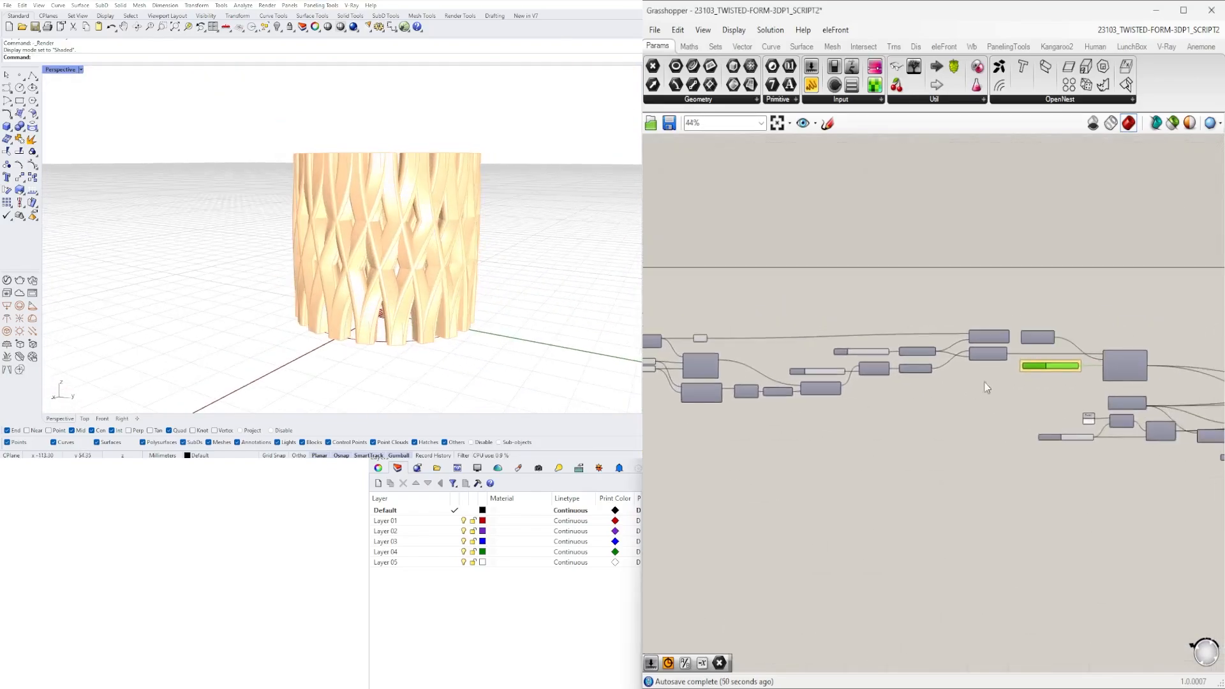
scroll(1073, 363, up, 5)
right_drag(1113, 378, 958, 395)
scroll(957, 395, down, 2)
right_drag(1142, 510, 784, 476)
right_drag(1085, 543, 978, 522)
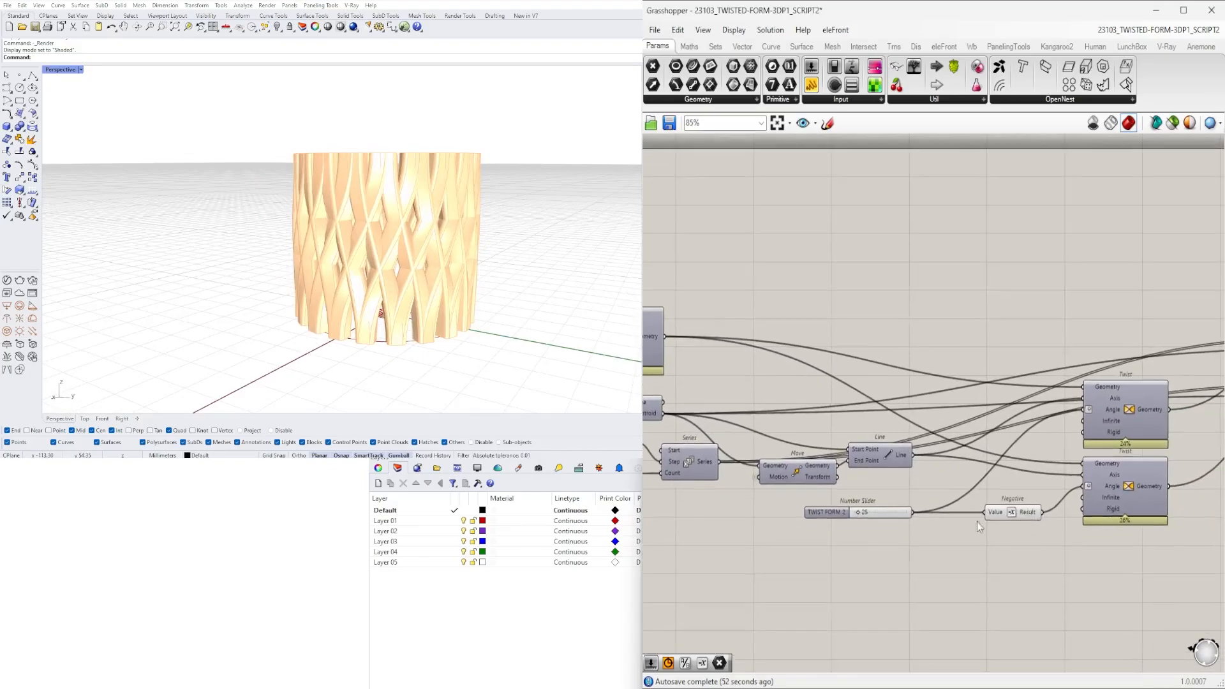
scroll(858, 512, up, 10)
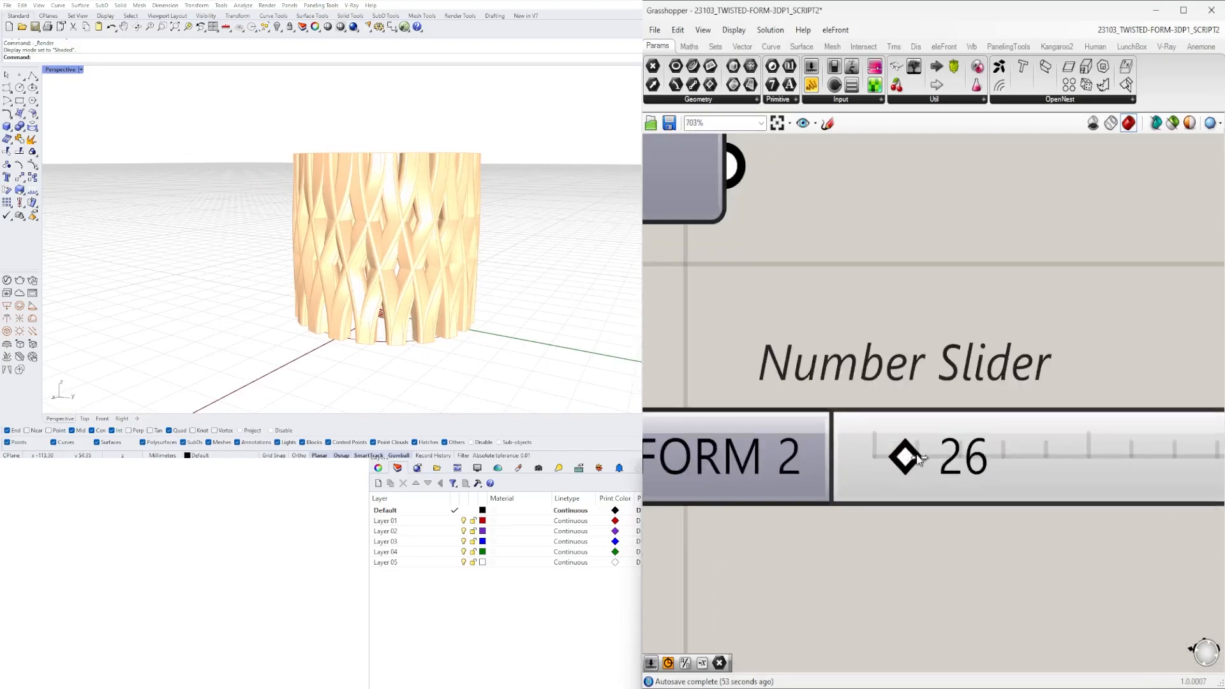
drag(927, 460, 929, 459)
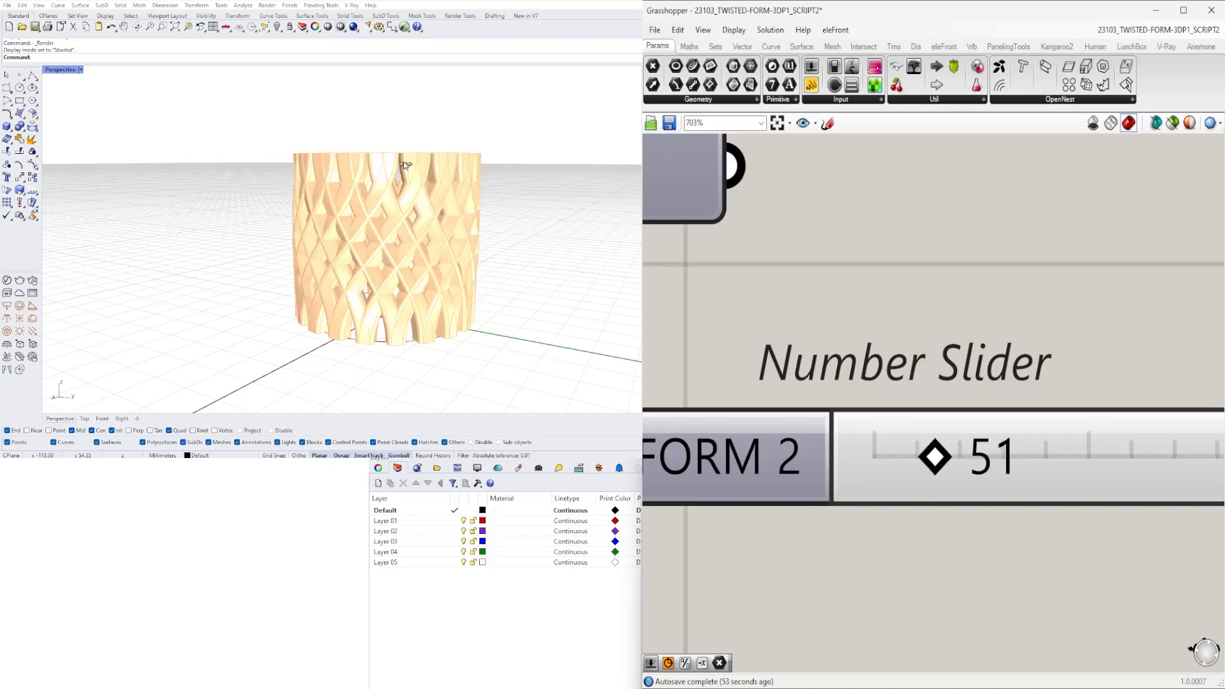
- Examine the vessel's crossing lattice and rim up close and from different angles
scroll(496, 275, up, 4)
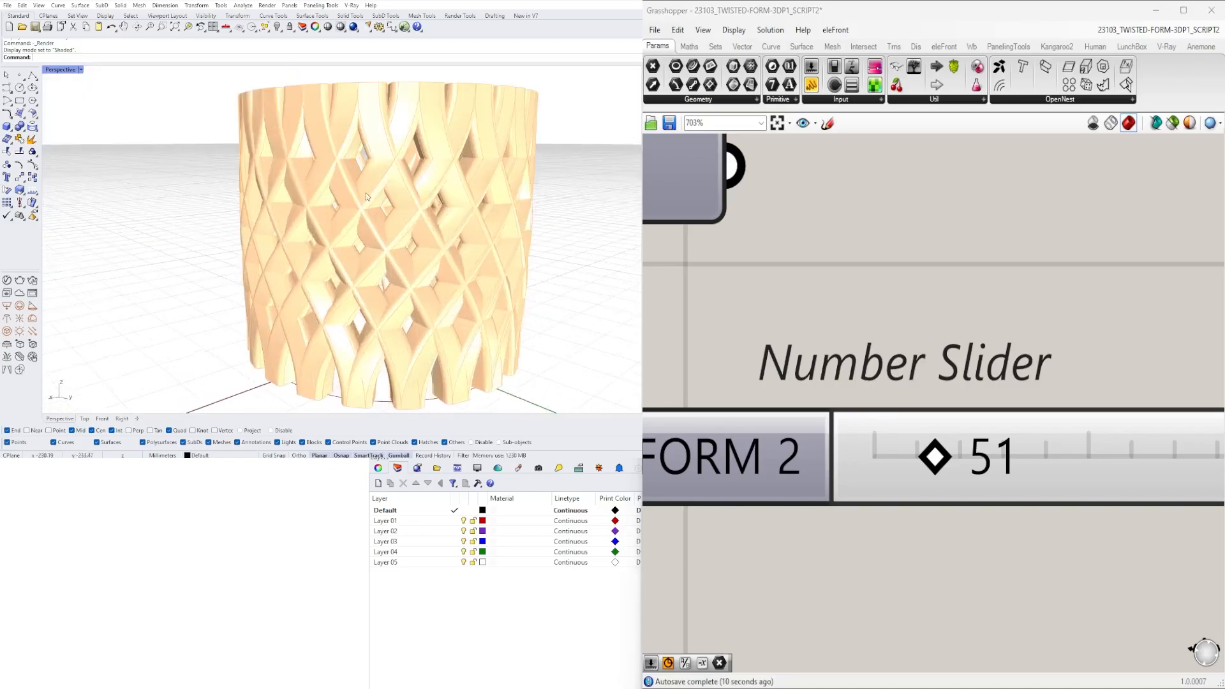
scroll(367, 197, down, 4)
right_drag(367, 197, 418, 159)
scroll(383, 194, up, 4)
scroll(376, 294, up, 4)
scroll(348, 172, up, 3)
scroll(348, 171, down, 3)
scroll(418, 160, down, 5)
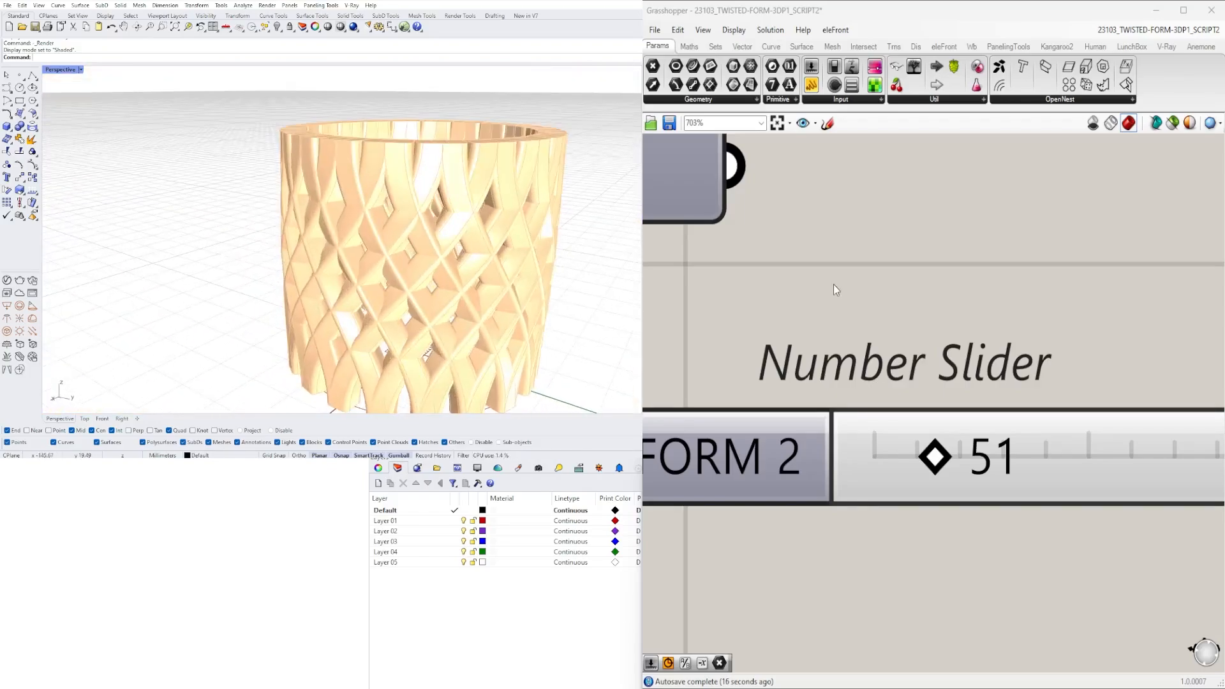
- Set the FILLET 1 slider feeding the Fillet radius to 0.50
scroll(837, 290, down, 6)
right_drag(837, 289, 899, 430)
scroll(900, 430, down, 4)
right_drag(838, 359, 1000, 350)
right_drag(899, 338, 1175, 351)
right_drag(787, 324, 832, 331)
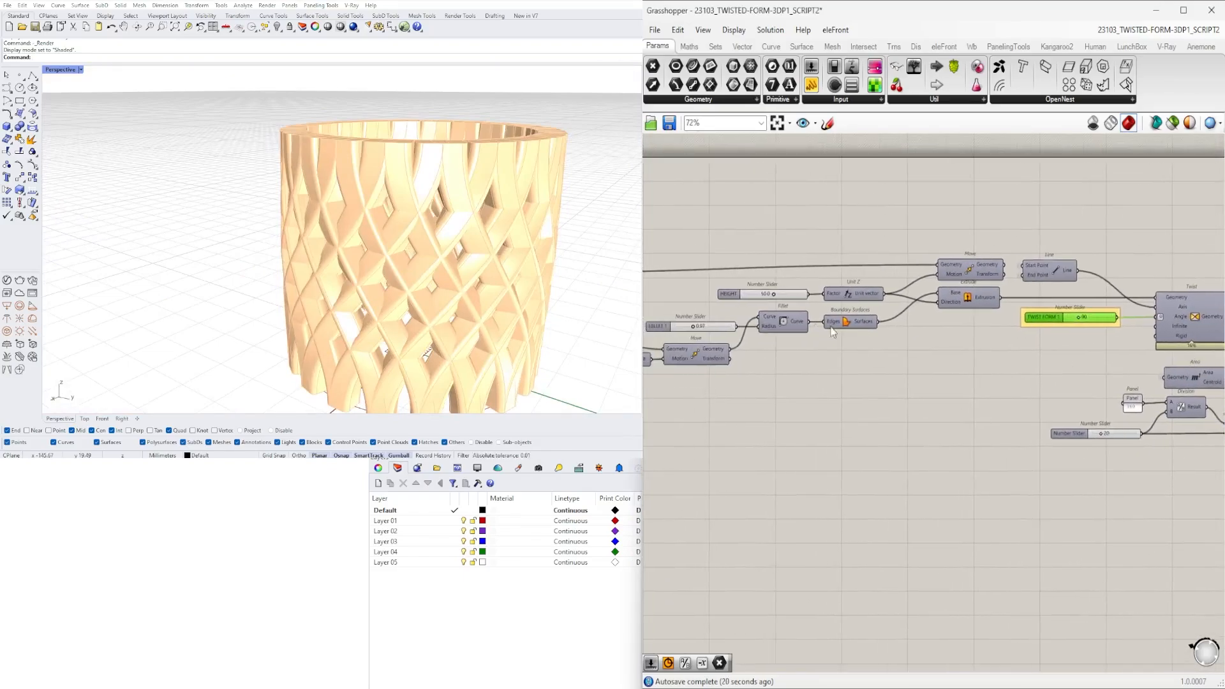
right_drag(691, 325, 789, 332)
scroll(791, 330, up, 6)
double_click(790, 348)
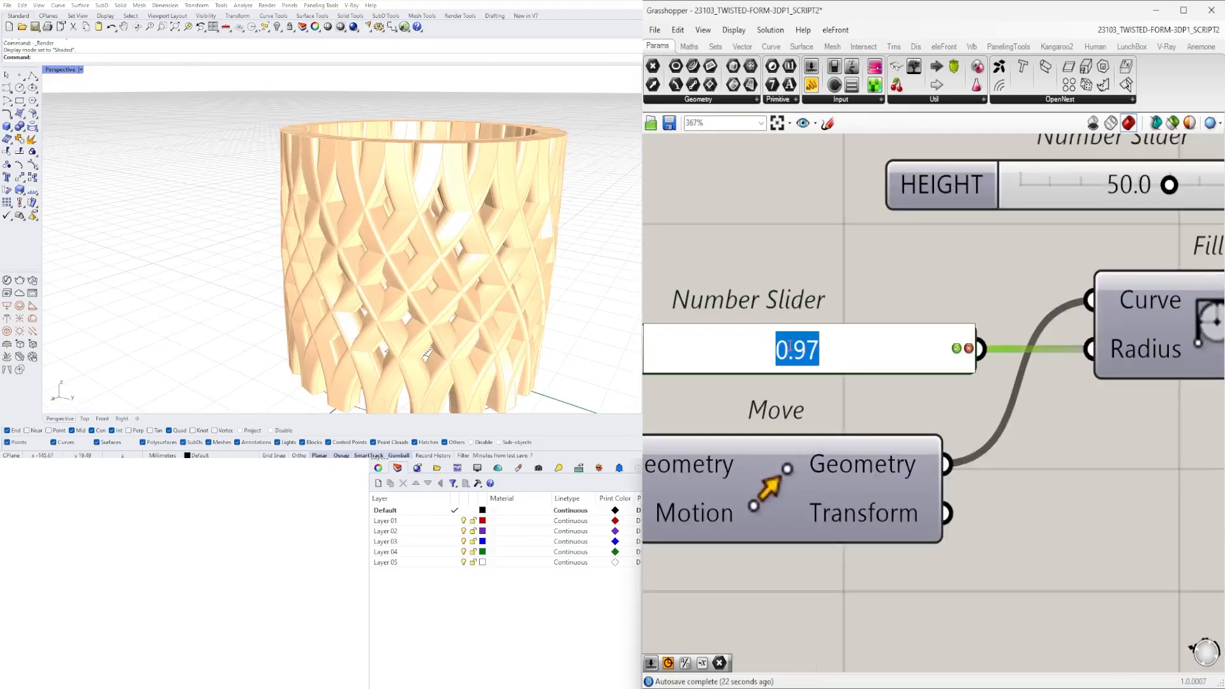
text(.5)
key(Return)
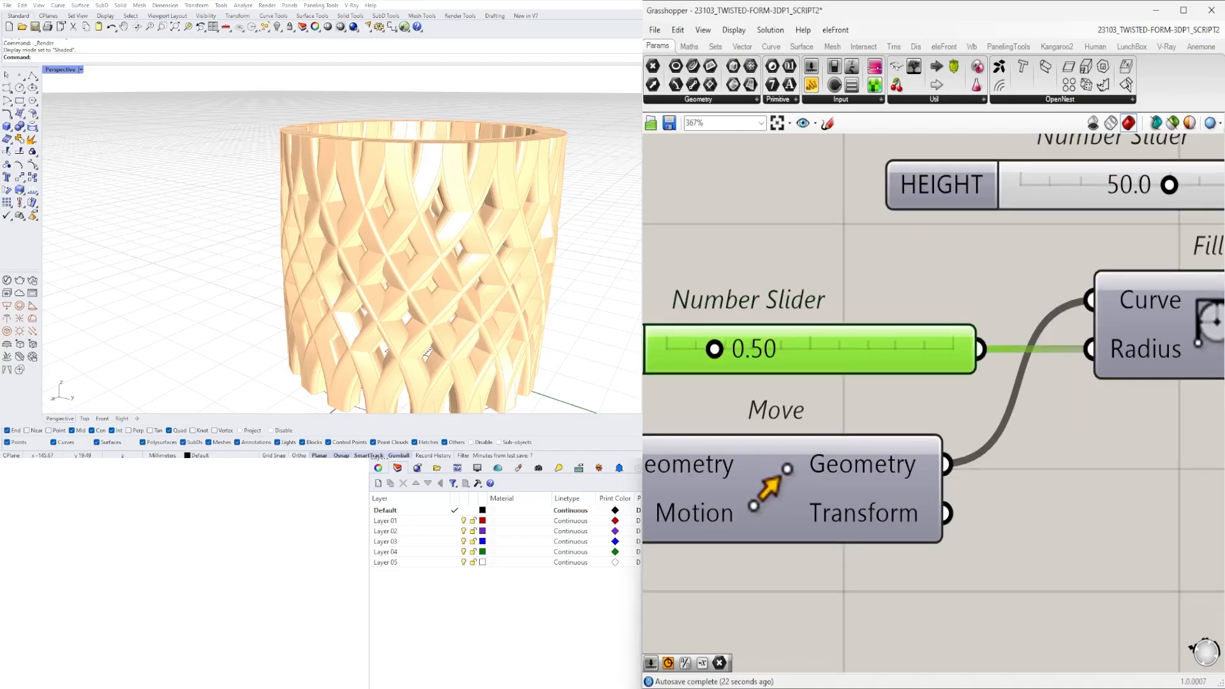
- Set the FILLET 1 slider to 1.00 and check the column edges on the vessel
double_click(785, 356)
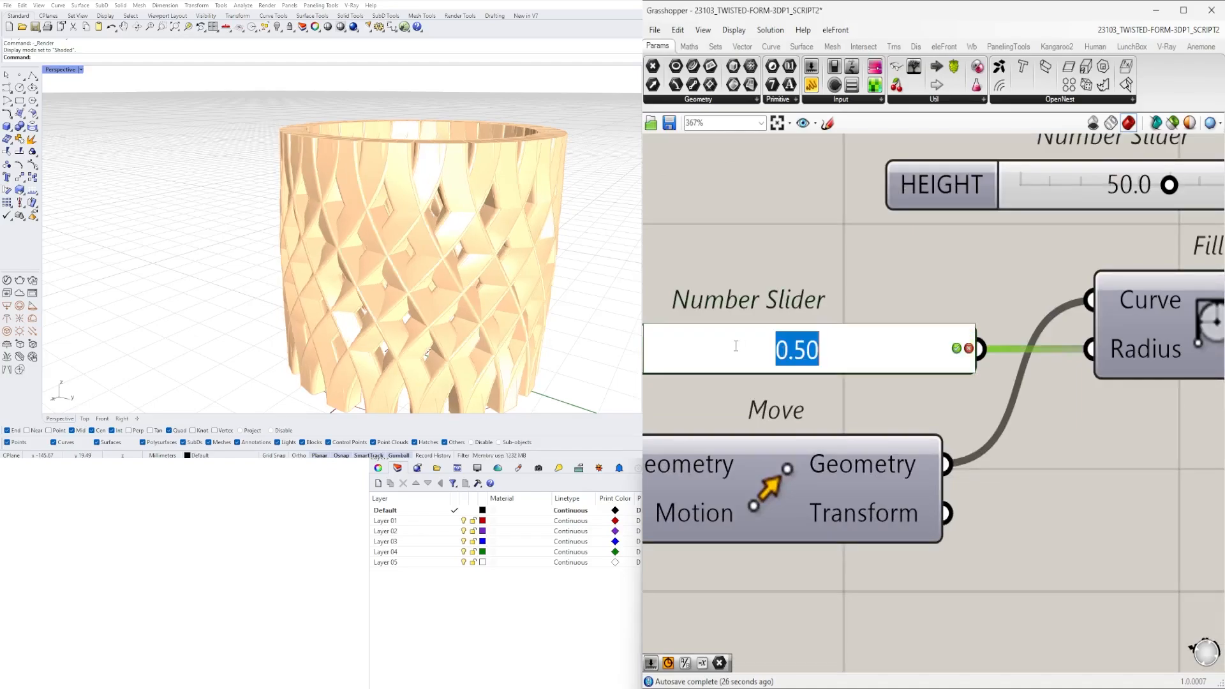
key(Return)
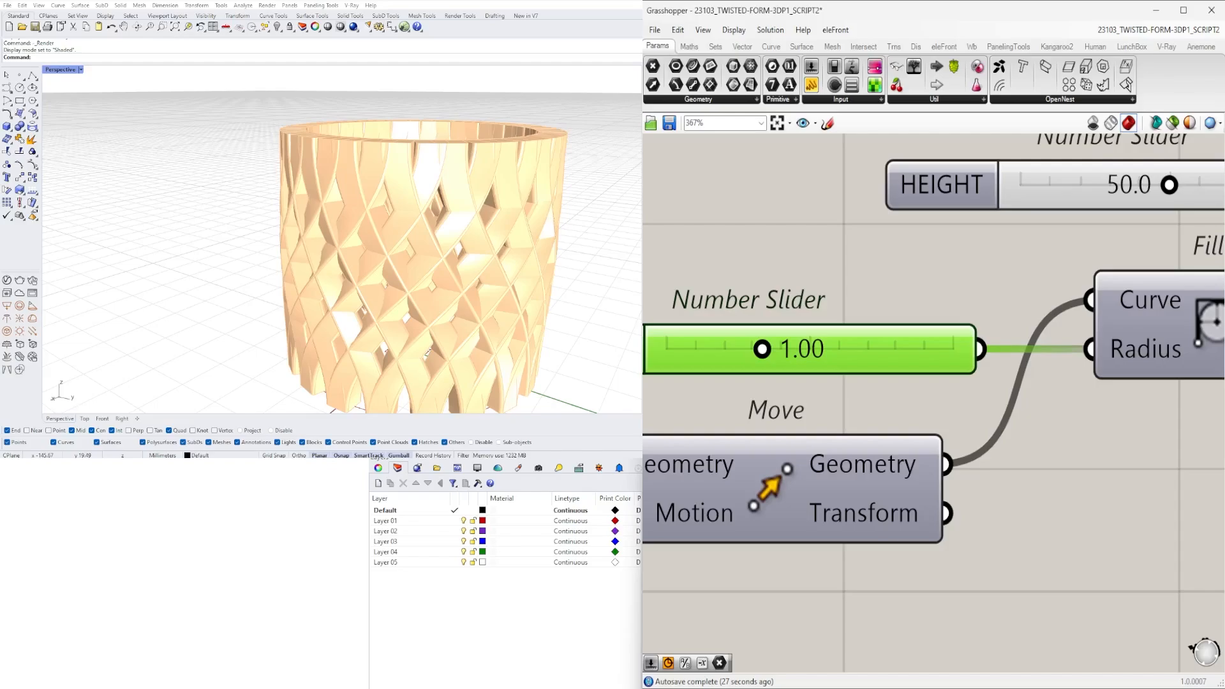
click(503, 630)
scroll(408, 223, down, 3)
right_drag(409, 223, 445, 168)
scroll(440, 208, up, 4)
scroll(904, 270, down, 9)
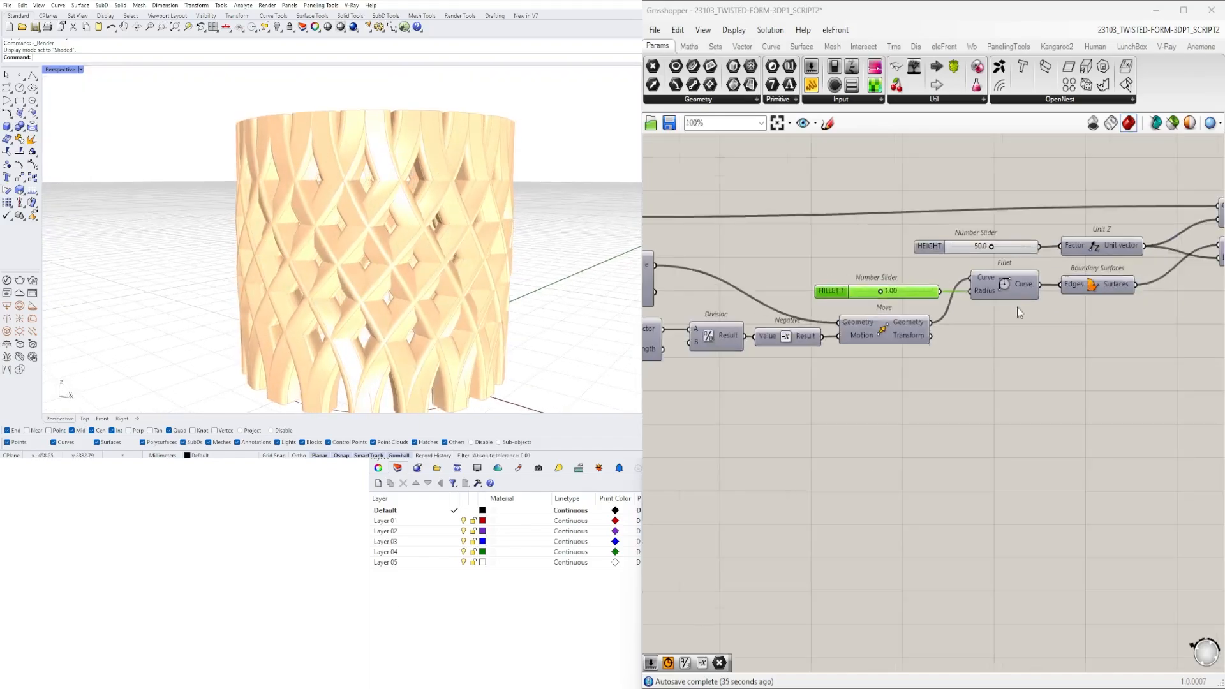
- Move the Custom Preview and Colour Picker components slightly closer to the two Rotate components
right_drag(1019, 313, 842, 324)
right_drag(1050, 353, 848, 372)
right_drag(1030, 377, 765, 363)
right_drag(1168, 331, 926, 327)
scroll(951, 316, up, 2)
right_drag(1108, 289, 1025, 320)
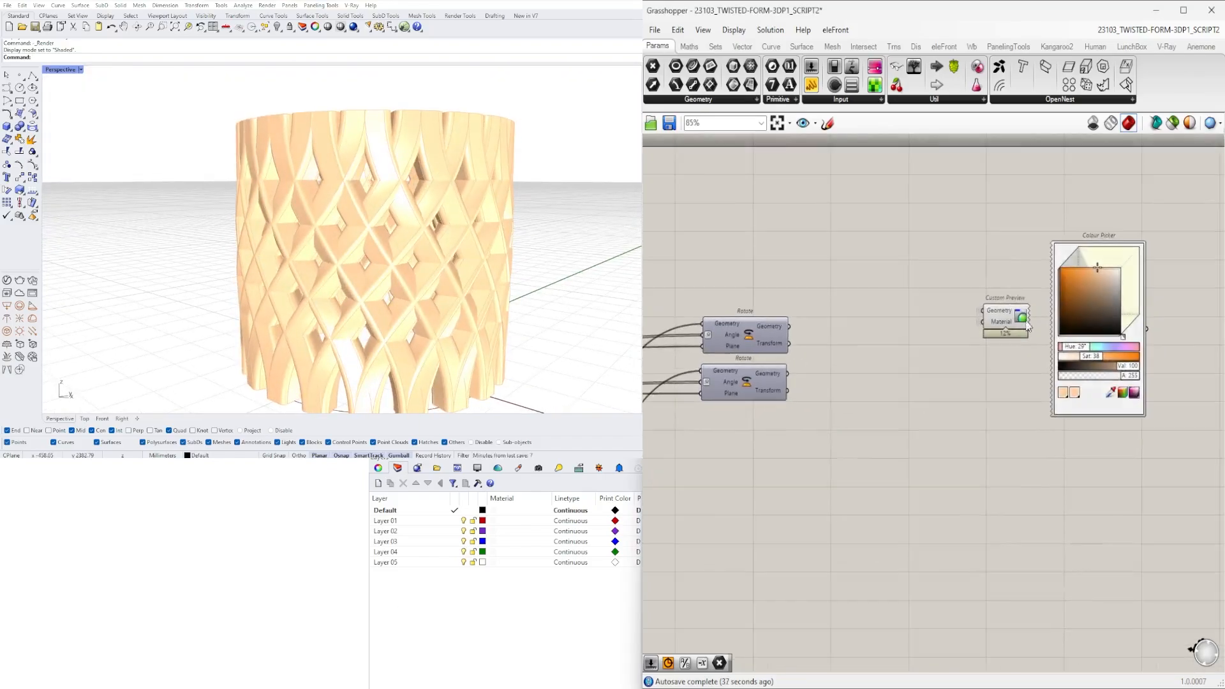
drag(1175, 483, 1013, 236)
drag(1010, 309, 982, 348)
click(957, 477)
- Bake the geometry of both Rotate components into Rhino and turn off the Grasshopper preview
drag(820, 472, 718, 302)
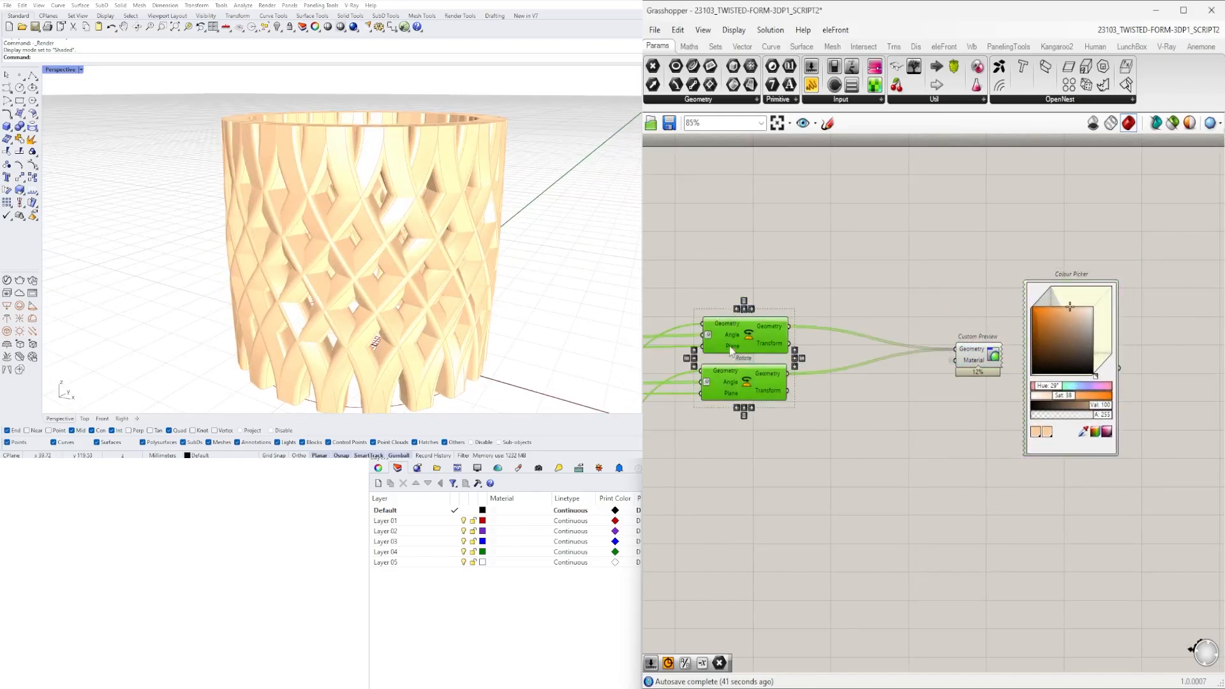
scroll(729, 394, up, 1)
middle_click(728, 370)
click(753, 392)
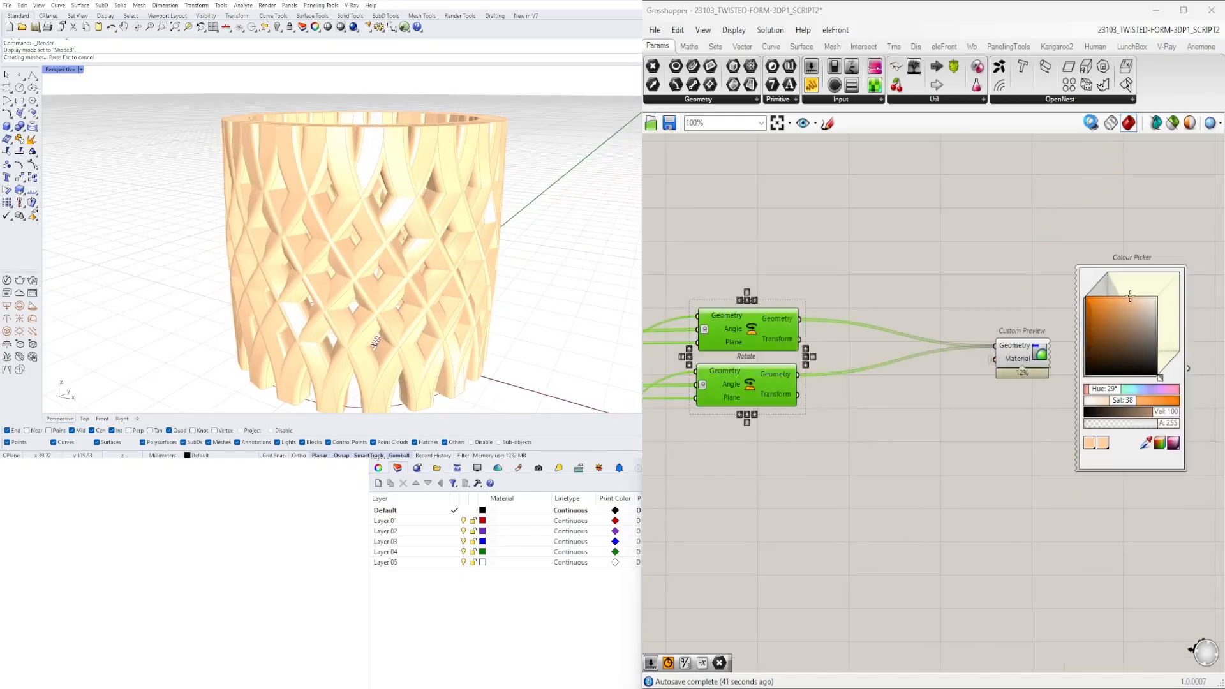
click(1092, 127)
- Try to merge all the baked vessel columns with a Boolean union
mouse_move(367, 171)
right_down()
mouse_move(367, 246)
mouse_move(364, 176)
right_up()
scroll(364, 192, down, 4)
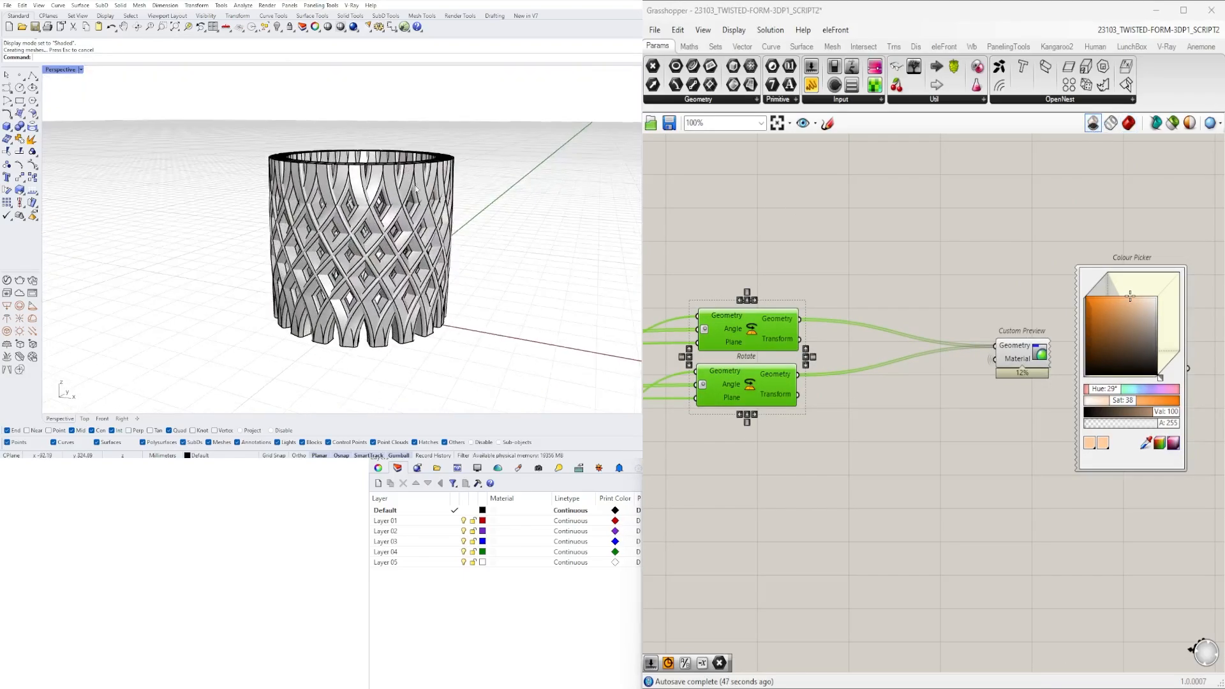
drag(525, 370, 171, 167)
scroll(273, 168, up, 3)
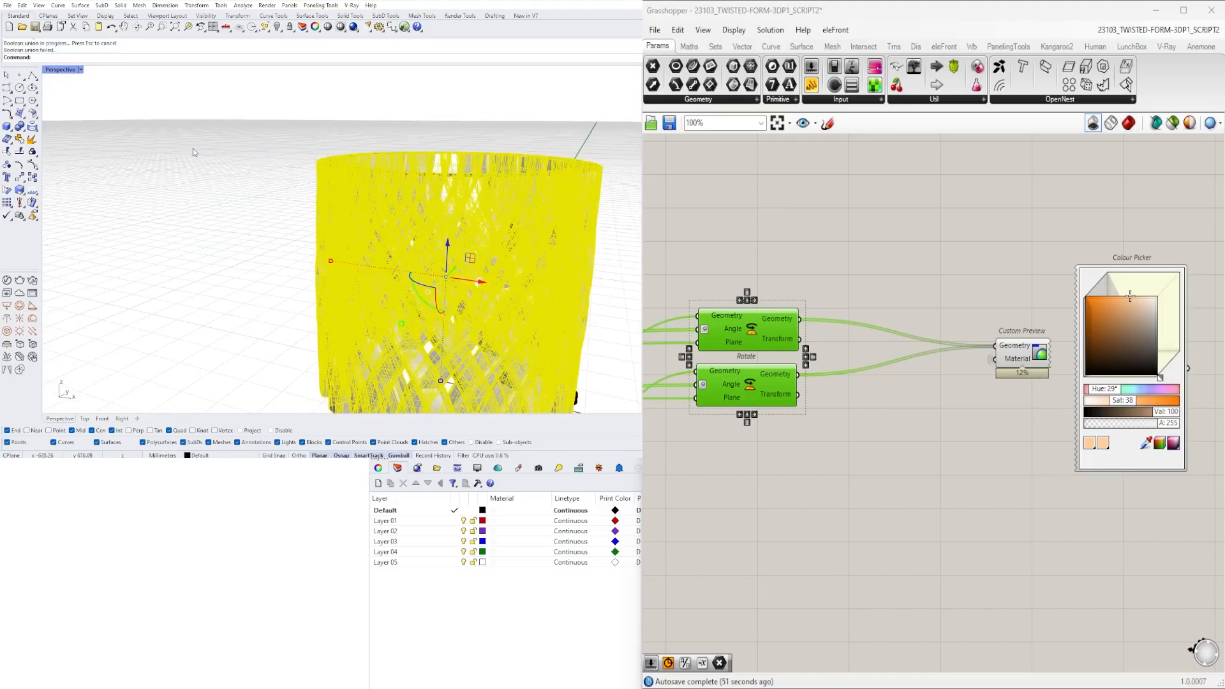
click(180, 167)
- Inspect the marker dots near the base of the baked vessel and delete them
scroll(471, 198, down, 4)
right_drag(471, 197, 578, 299)
scroll(551, 333, up, 7)
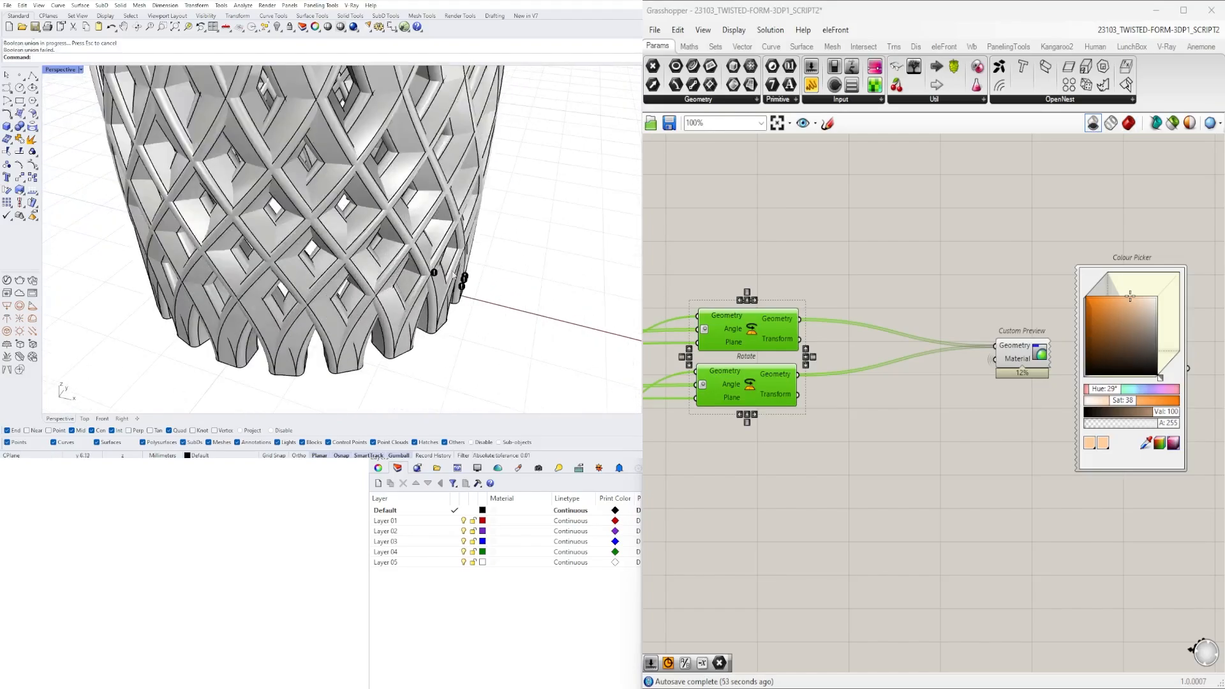
click(464, 277)
click(515, 372)
scroll(469, 364, down, 4)
right_drag(467, 363, 446, 271)
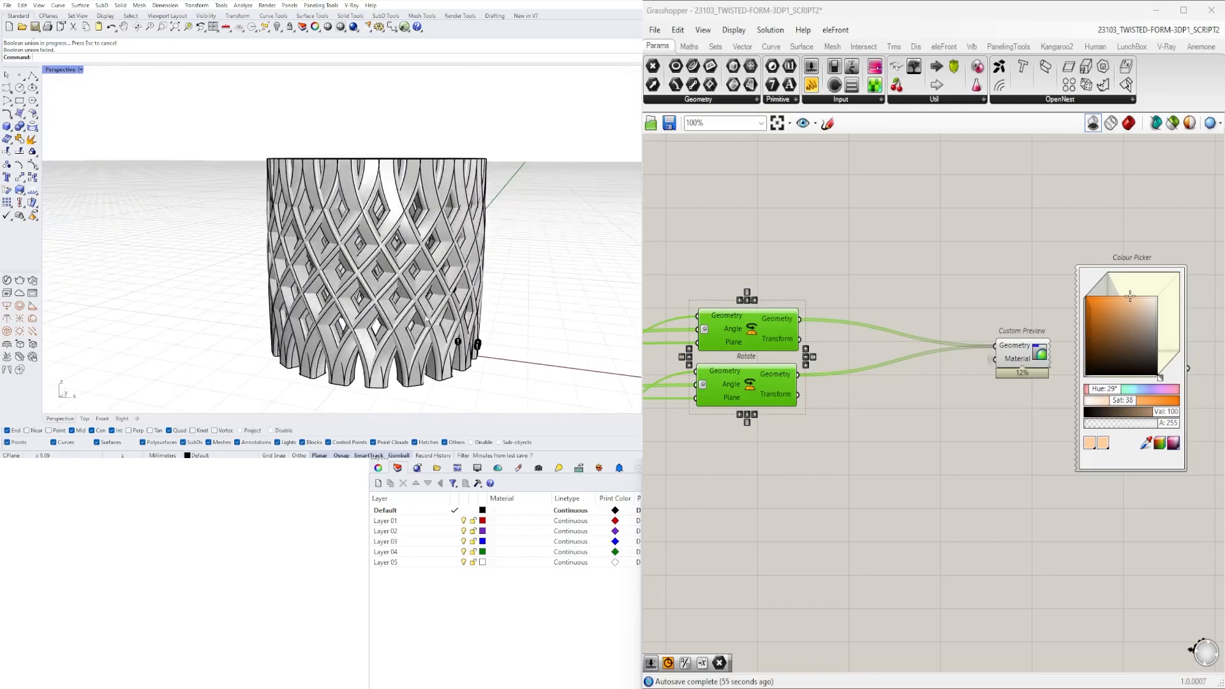
drag(184, 322, 601, 413)
right_drag(508, 263, 497, 333)
scroll(498, 333, up, 2)
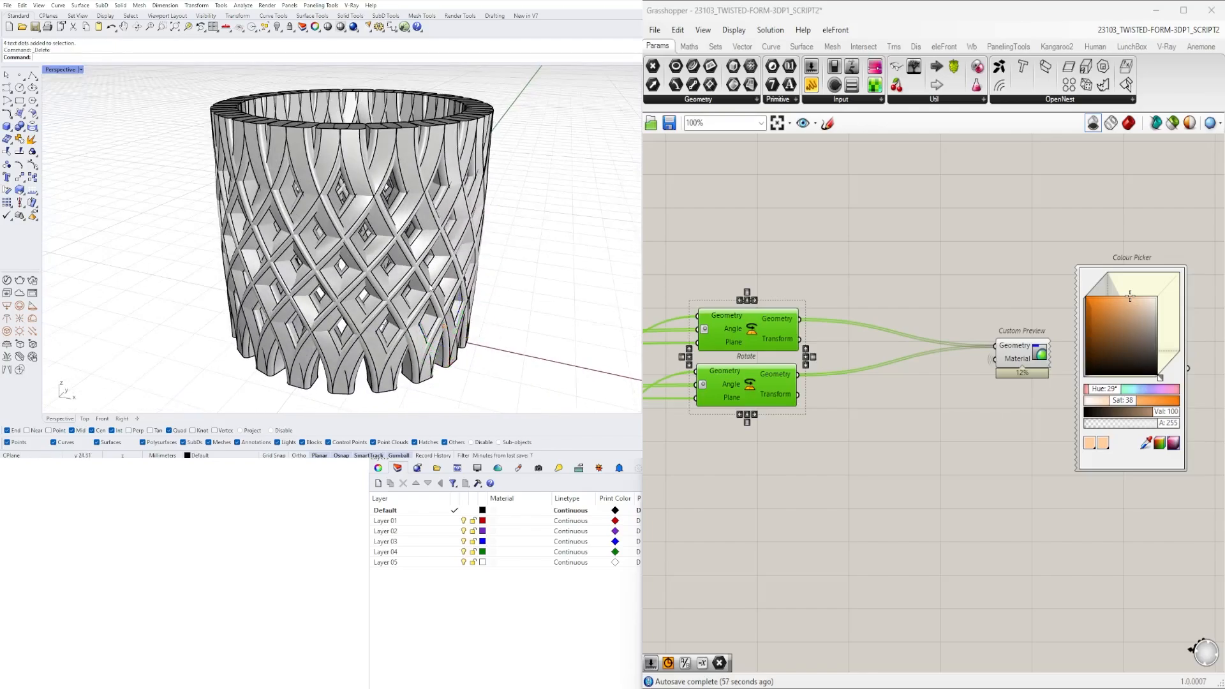
- Draw a vertical clipping plane through the baked vessel to expose its section
right_drag(430, 287, 464, 250)
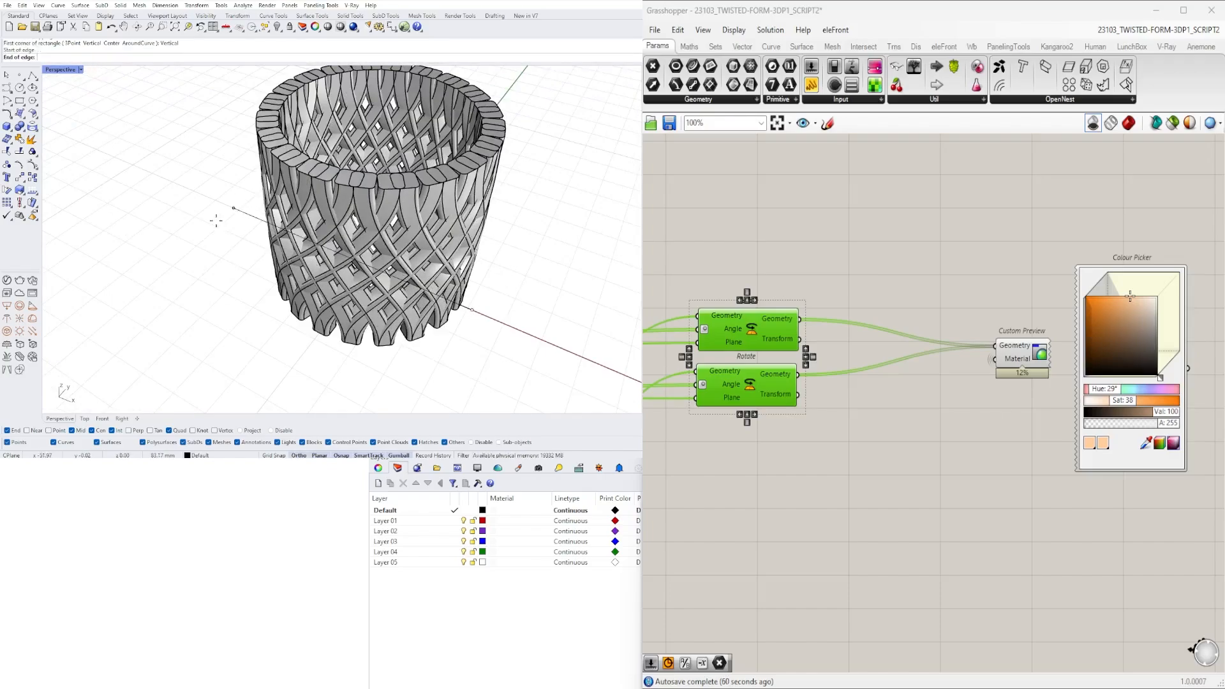
key(Return)
right_drag(498, 268, 347, 245)
click(451, 215)
right_drag(450, 214, 442, 213)
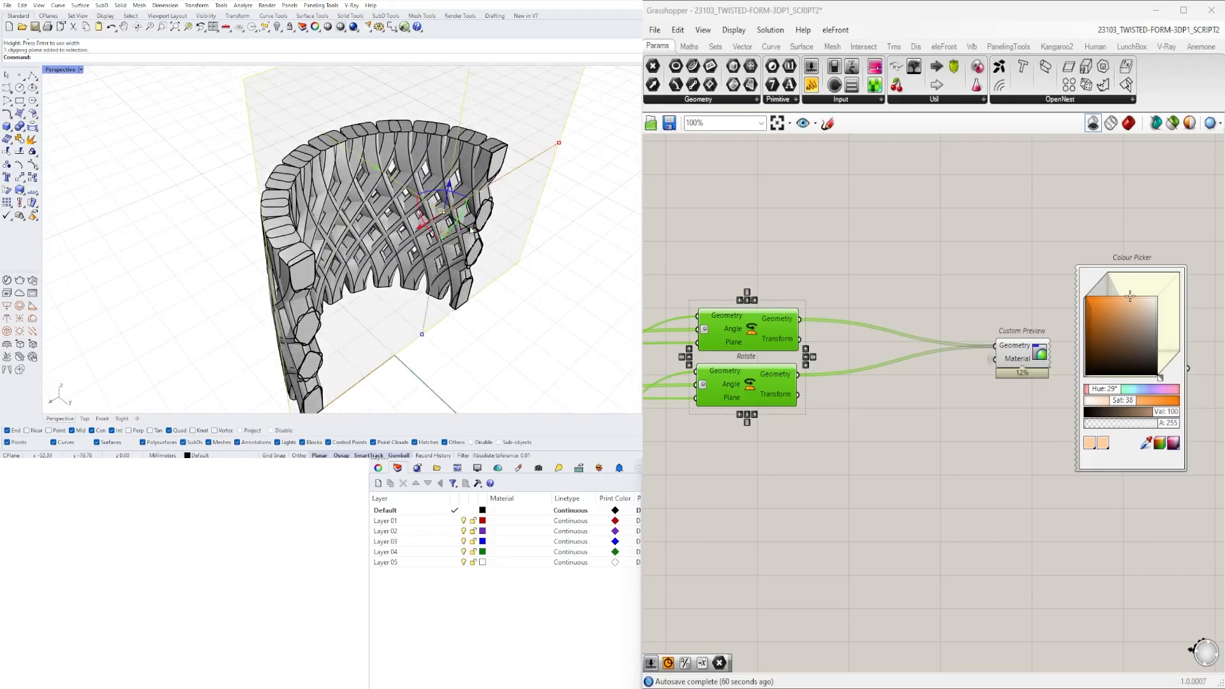
- Move the clipping plane back and forth through the vessel and inspect how the crossing columns overlap
drag(472, 230, 487, 240)
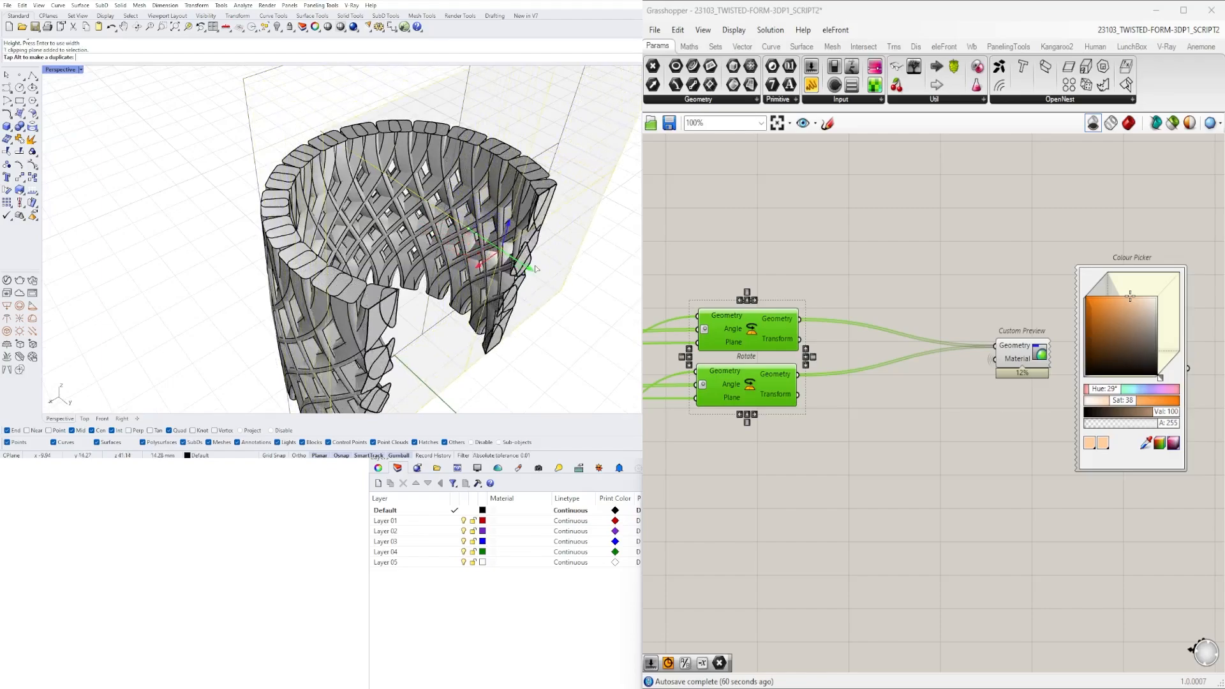
drag(536, 268, 461, 241)
right_drag(497, 250, 555, 232)
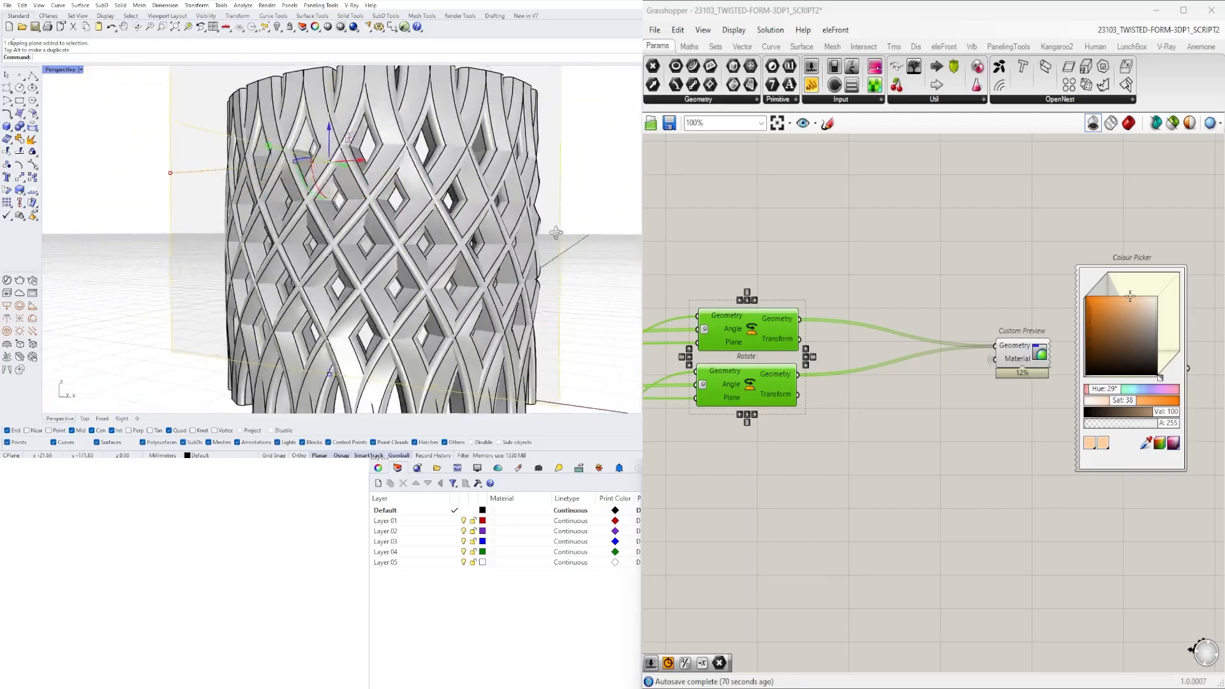
scroll(383, 257, down, 4)
right_drag(375, 268, 432, 279)
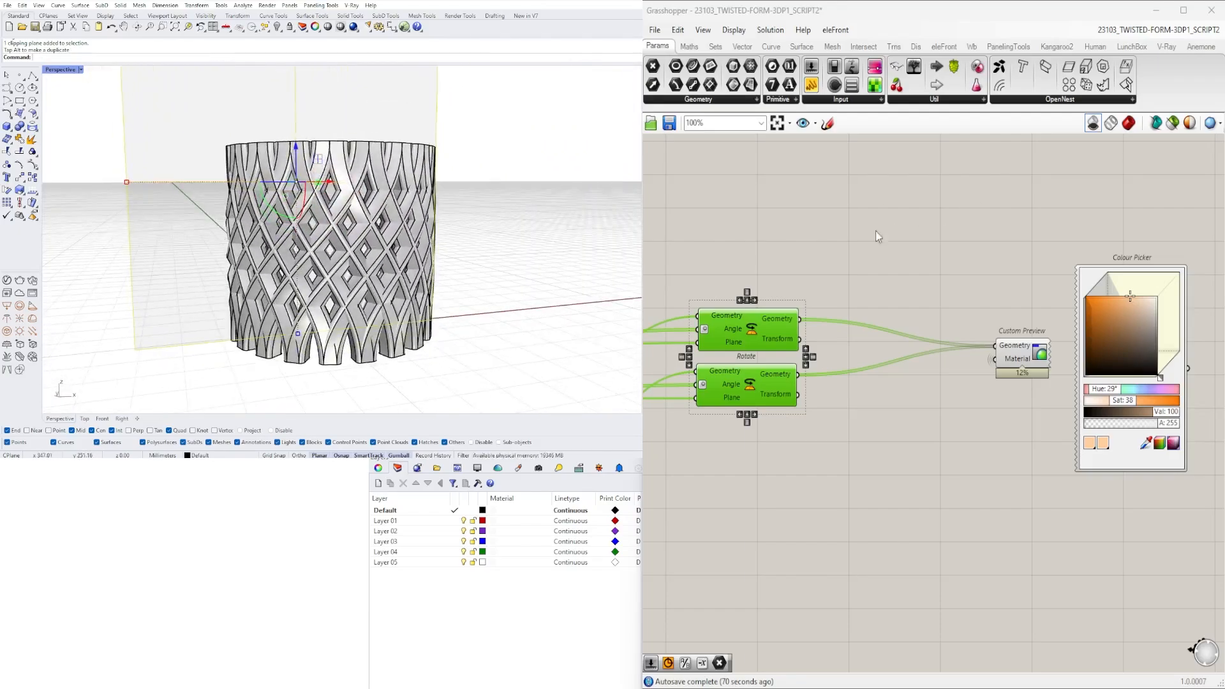
- Delete the clipping plane together with the baked columns visible around it
scroll(876, 231, down, 4)
click(824, 453)
right_drag(466, 243, 491, 300)
scroll(500, 312, down, 6)
click(500, 312)
drag(467, 348, 184, 115)
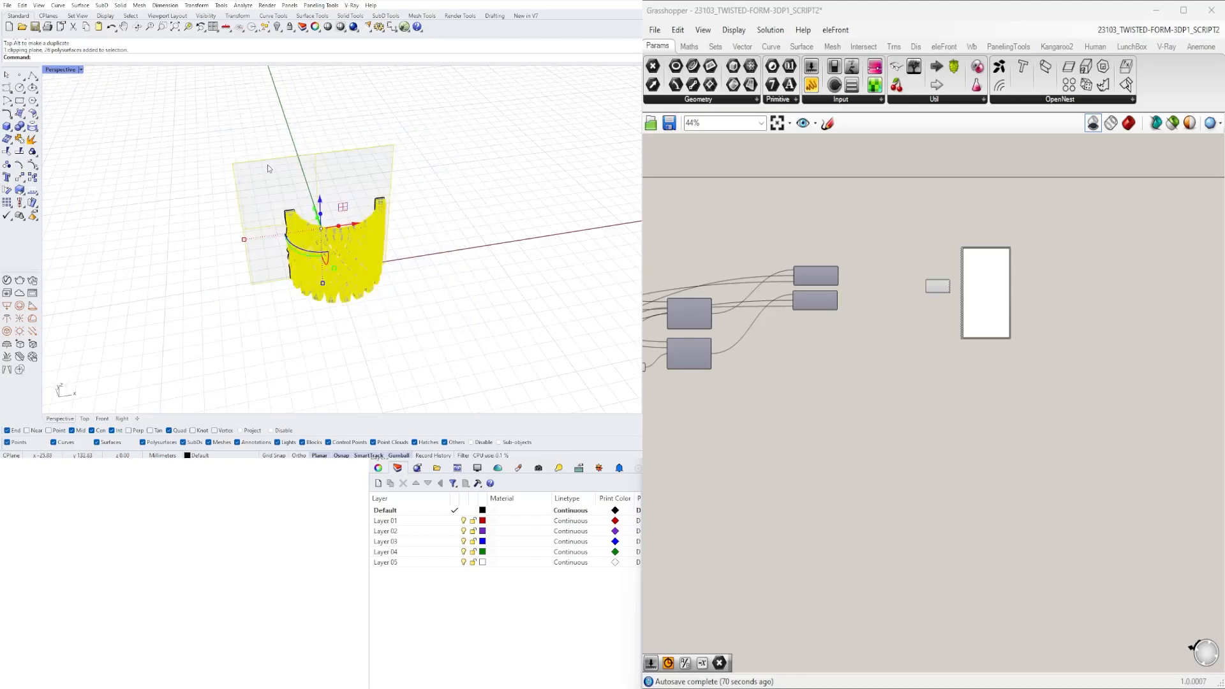
click(438, 249)
right_drag(393, 215, 475, 261)
drag(510, 354, 223, 150)
key(Delete)
- Delete the remaining baked columns and switch the shaded Grasshopper preview back on
right_drag(364, 172, 494, 171)
drag(461, 335, 215, 143)
key(Delete)
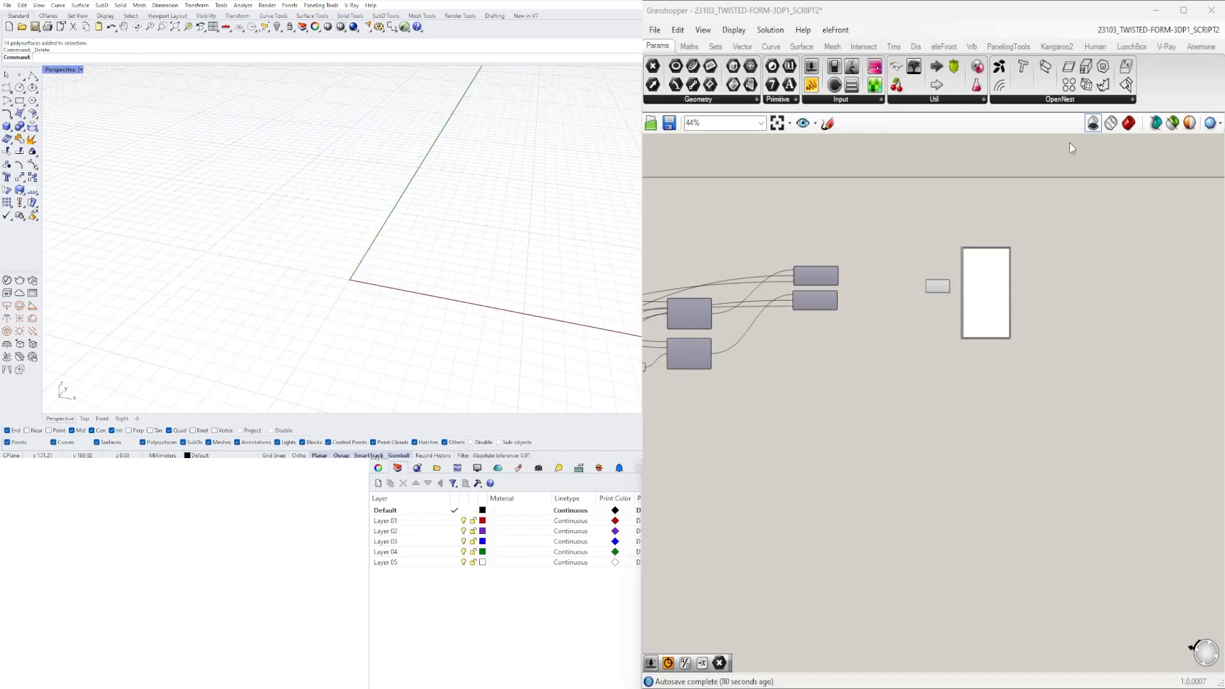
scroll(439, 256, up, 6)
right_drag(439, 257, 430, 191)
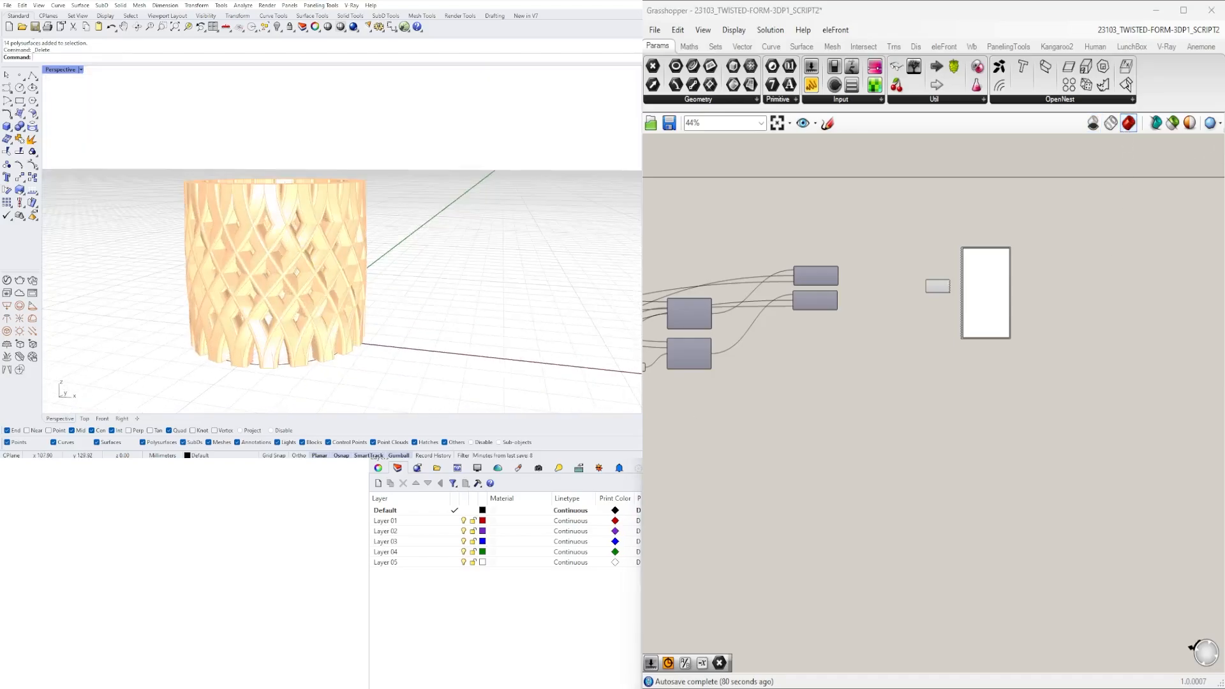
- Set both rectangle size sliders, X and Y, to 3.00 and check the thinner columns
scroll(932, 385, down, 2)
right_drag(728, 376, 1174, 408)
scroll(864, 392, up, 2)
scroll(815, 251, up, 7)
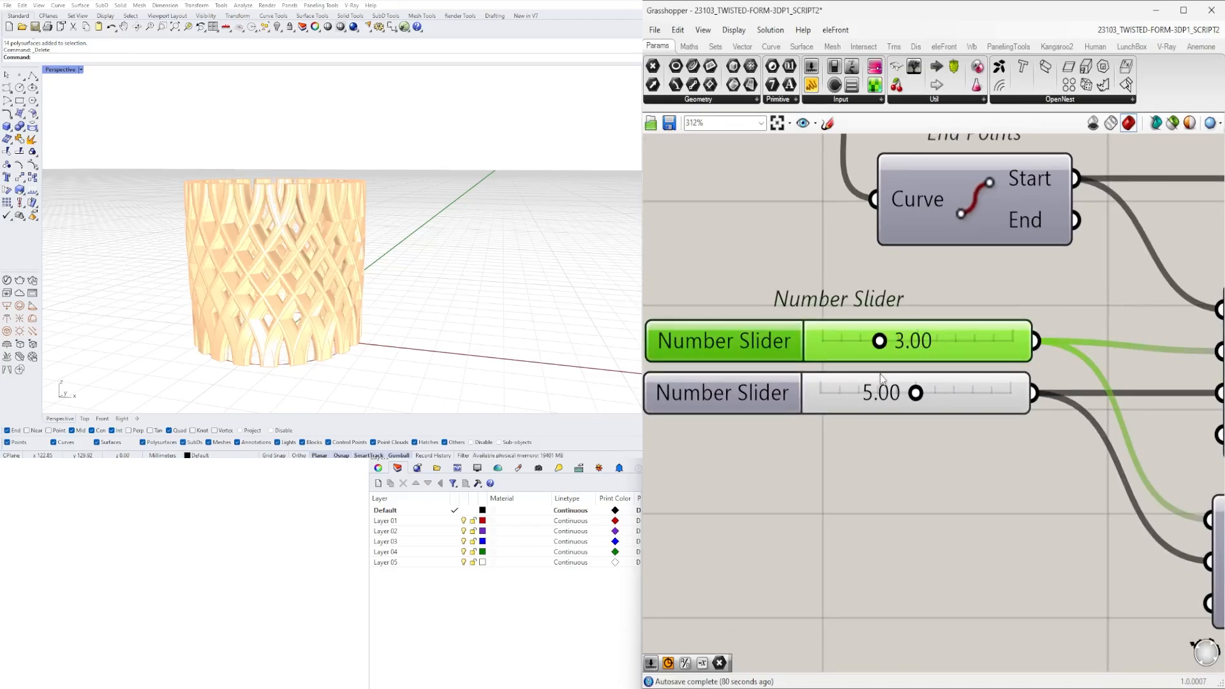
click(884, 399)
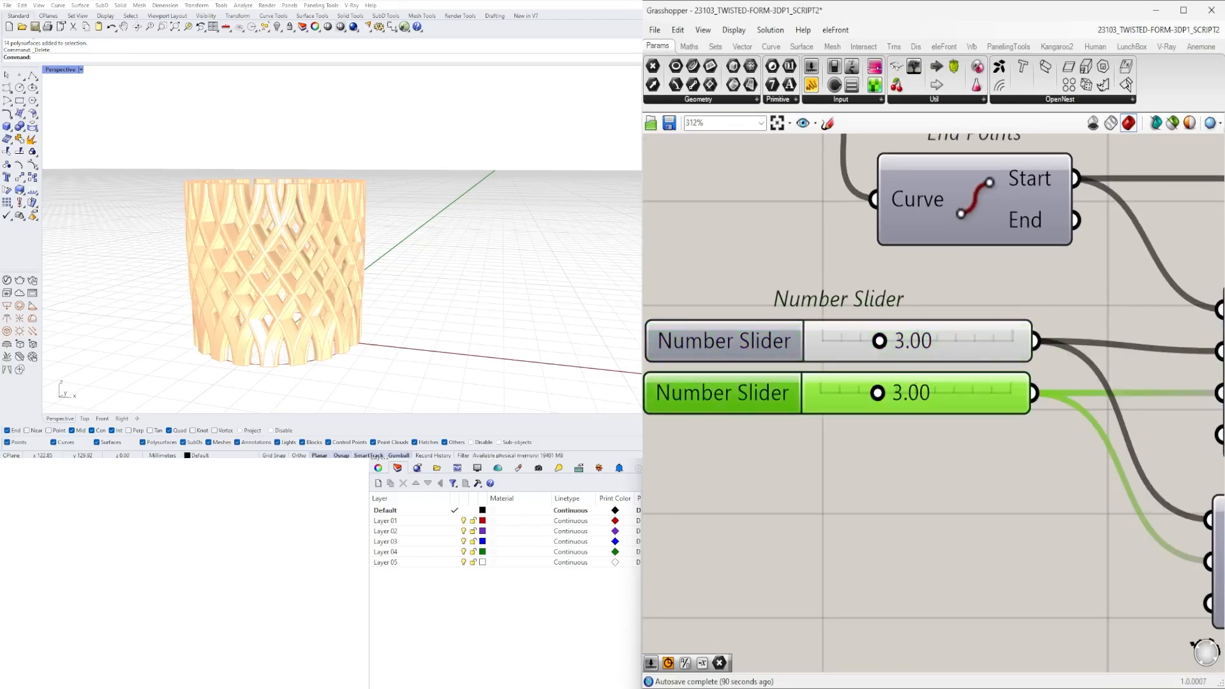
right_drag(331, 201, 398, 206)
scroll(933, 283, down, 8)
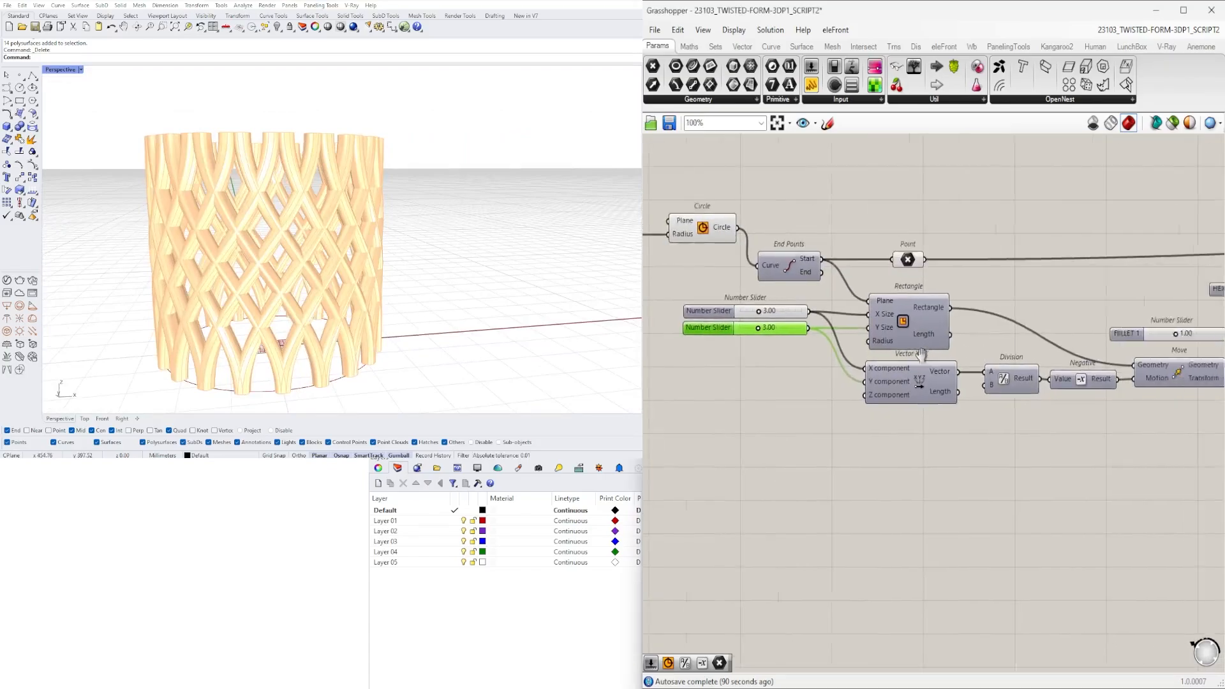
- Shift the Custom Preview and Colour Picker further toward the Rotate components to tighten the layout
right_drag(945, 345, 861, 385)
scroll(861, 387, down, 2)
scroll(1000, 415, down, 1)
right_drag(1212, 423, 1126, 441)
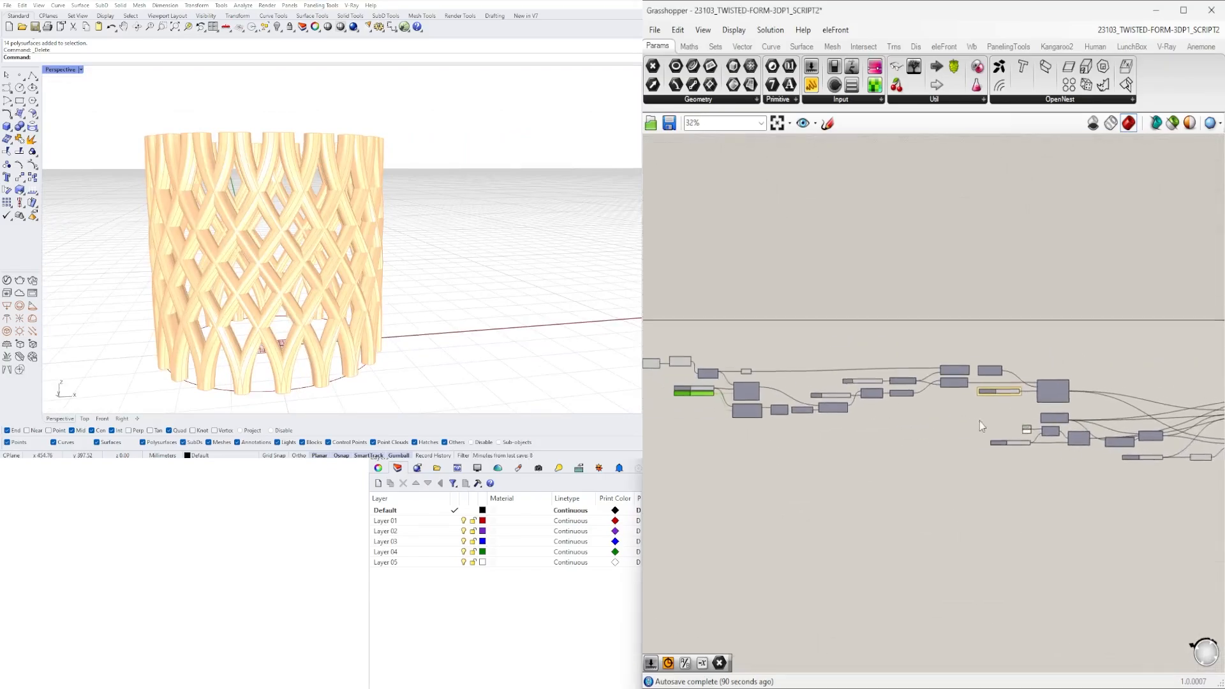
right_drag(979, 421, 798, 416)
right_drag(1221, 440, 879, 455)
scroll(884, 452, up, 4)
drag(1077, 480, 878, 286)
scroll(894, 362, up, 2)
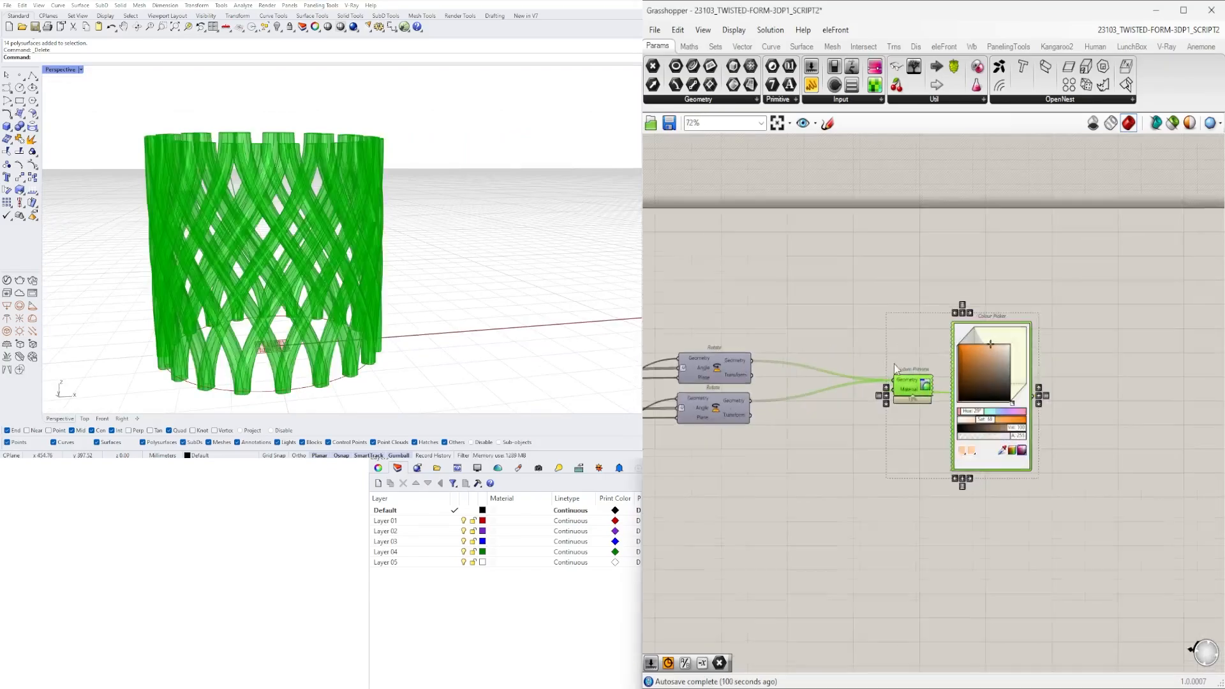
drag(906, 393, 794, 396)
click(757, 332)
- Examine the thin lattice vessel from several angles and review the layout of the whole definition
right_drag(596, 279, 465, 359)
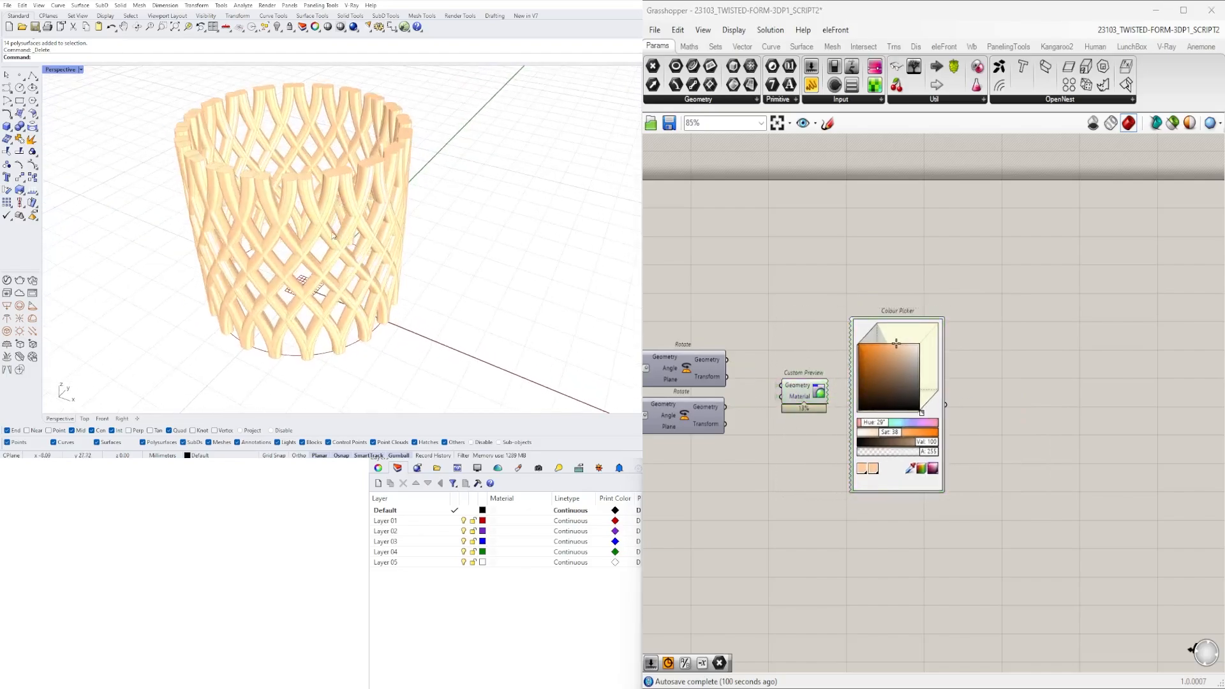
scroll(326, 197, down, 2)
right_drag(303, 201, 291, 220)
shift+right_drag(251, 309, 326, 289)
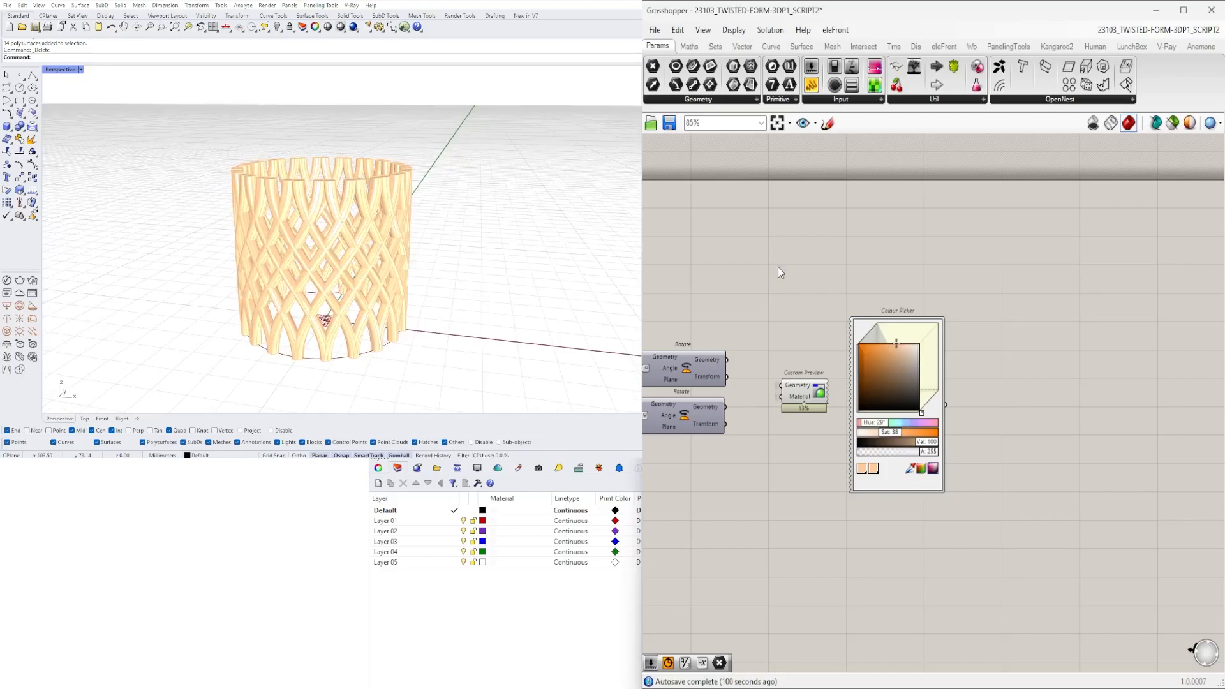
scroll(925, 293, down, 5)
right_drag(867, 389, 932, 369)
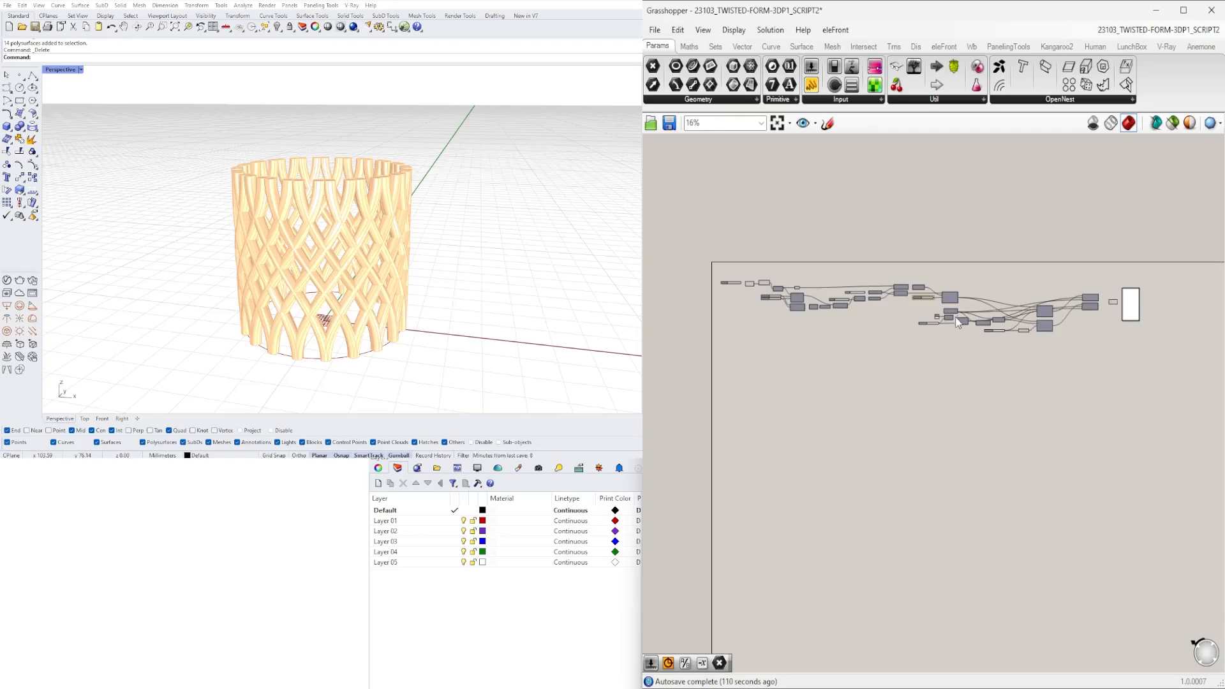
scroll(955, 316, up, 2)
right_drag(955, 316, 975, 296)
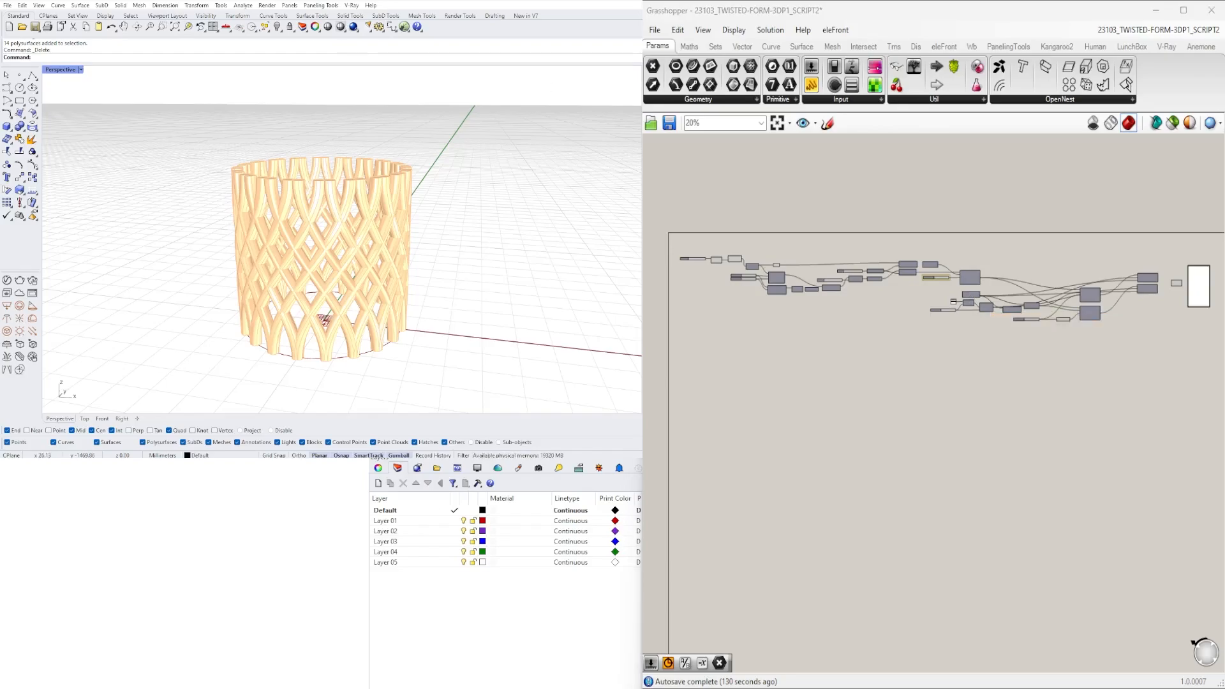
- In a new definition, add a Circle component and feed its radius from a number slider named DIAMETER
double_click(717, 356)
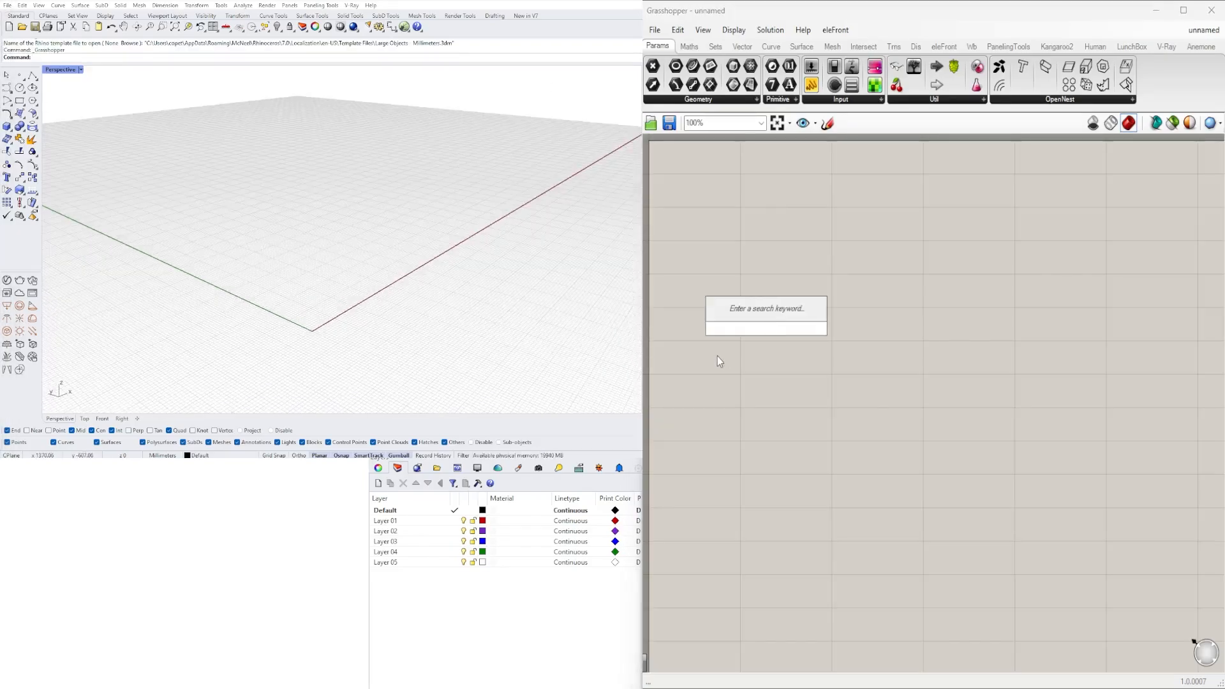
text(circle)
key(Return)
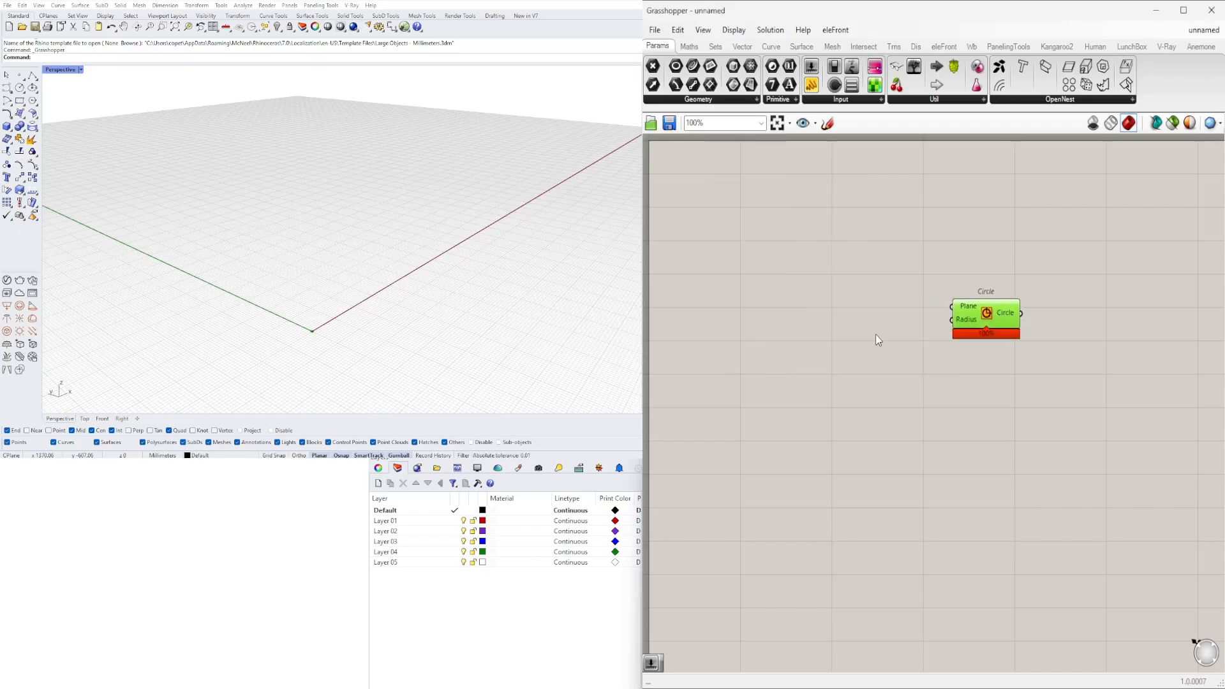
right_click(763, 339)
text(diam)
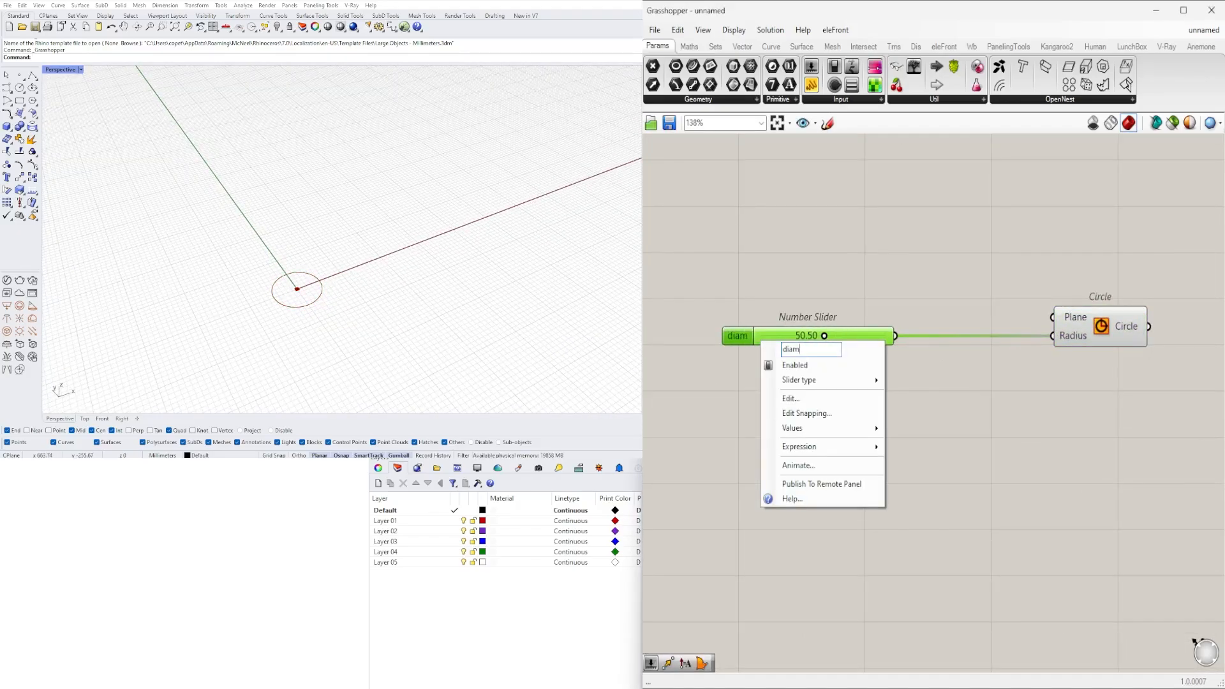
text(DIAMETER)
key(Return)
- Insert a Division component between the DIAMETER slider and the Circle, with its result driving the radius
text(division)
key(Return)
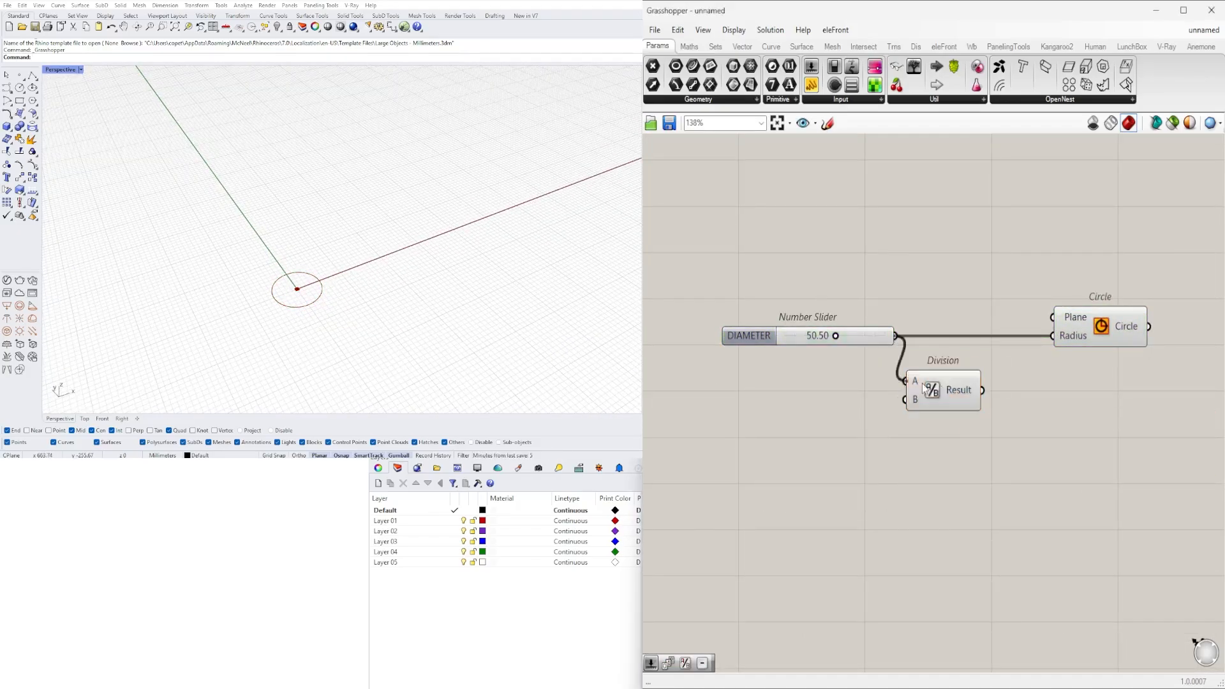
drag(751, 336, 794, 327)
right_drag(1085, 383, 913, 379)
drag(936, 334, 959, 334)
scroll(297, 295, up, 15)
double_click(1072, 433)
text(DIV)
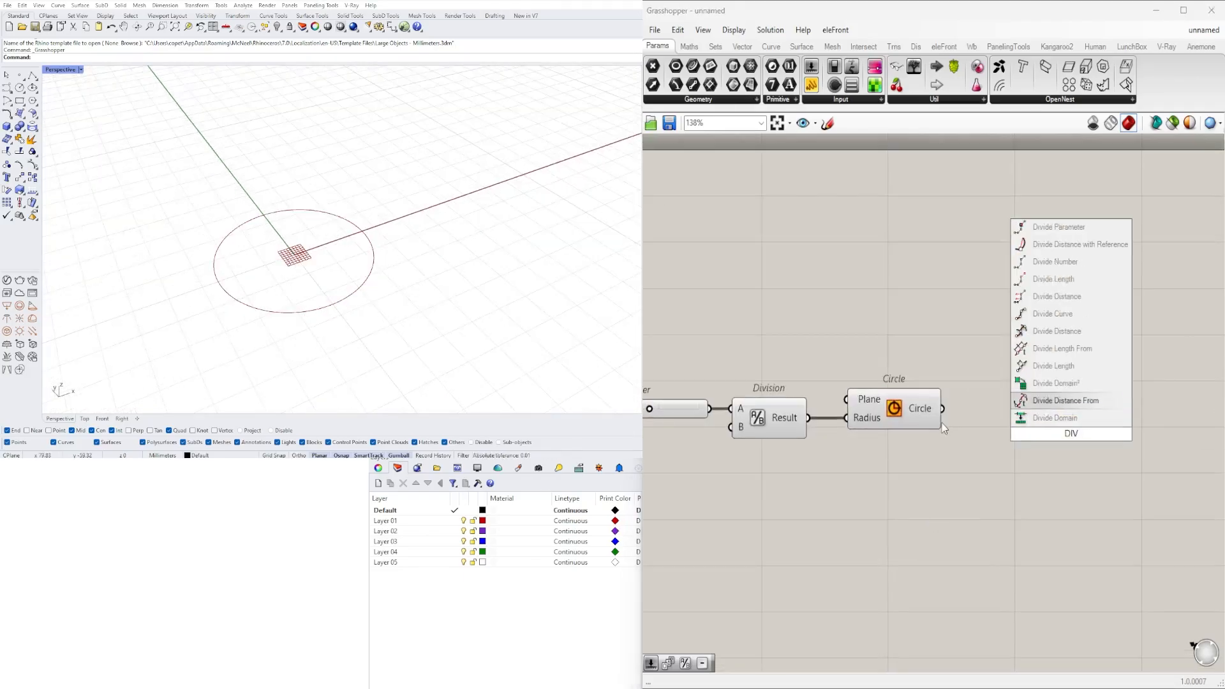
click(1074, 319)
drag(942, 409, 1014, 415)
key(Delete)
- Add an End Points component and feed its curve input from the Circle
double_click(980, 446)
text(END)
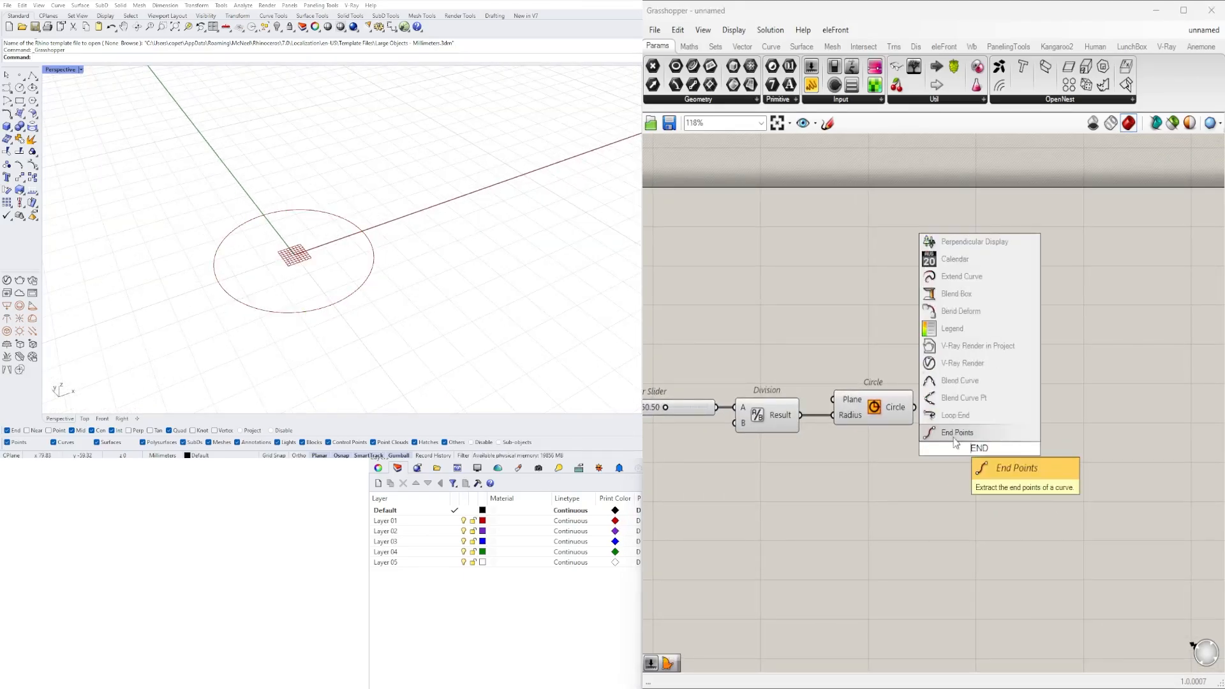
click(957, 437)
drag(915, 406, 943, 444)
right_drag(319, 272, 262, 298)
- Add a Rectangle component and use the circle's start point as its plane
double_click(1035, 427)
text(REC)
click(1013, 376)
scroll(940, 417, up, 2)
drag(953, 414, 981, 386)
drag(1100, 449, 1181, 483)
scroll(1021, 472, down, 4)
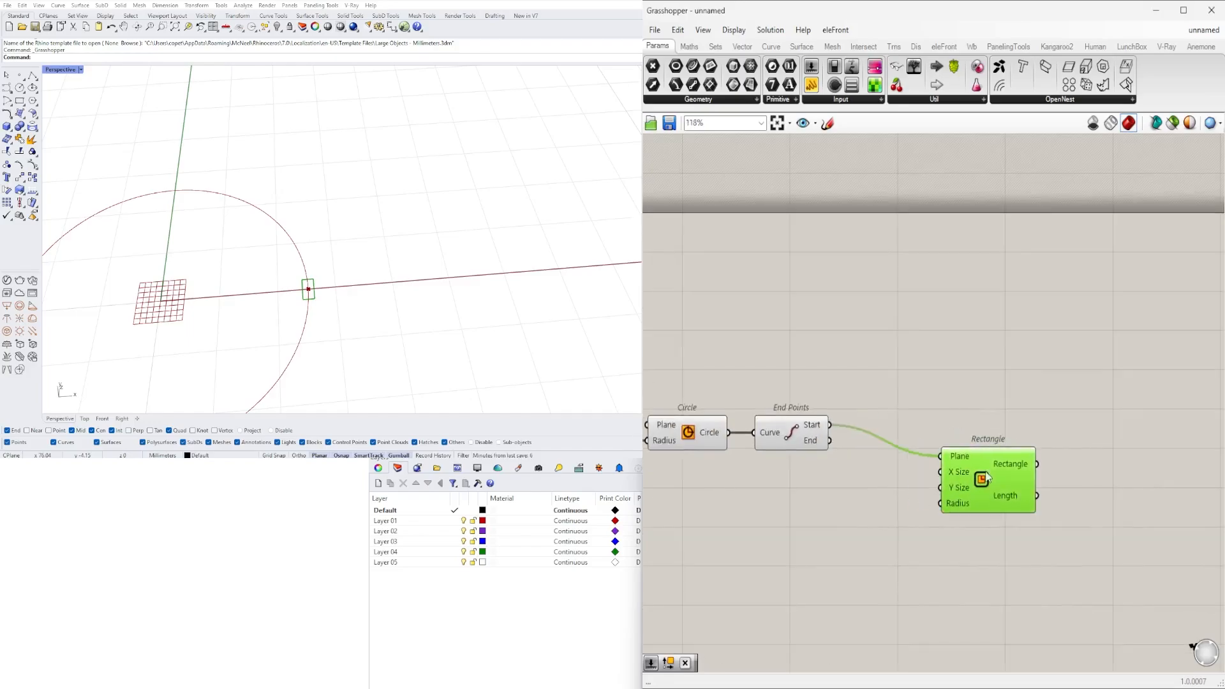
- Drive the Rectangle's X Size and Y Size from two number sliders set to 5.5
double_click(722, 506)
text(5.5)
key(Return)
drag(895, 485, 998, 458)
drag(896, 513, 998, 480)
drag(1034, 488, 1049, 448)
scroll(1018, 474, down, 2)
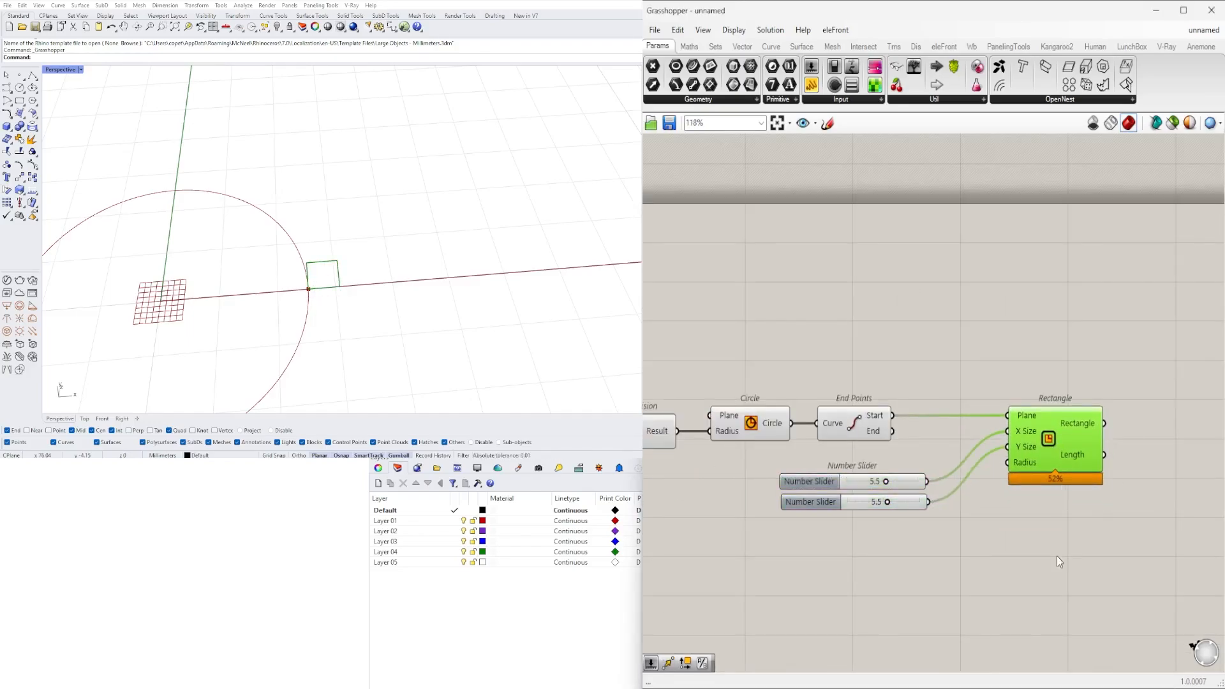
- Add a Vector XYZ component below the Rectangle and feed its X and Y components from the two size sliders
right_drag(1056, 556, 972, 501)
drag(976, 498, 785, 405)
drag(971, 394, 928, 394)
text(VEC)
click(1014, 408)
drag(1039, 476, 932, 468)
right_drag(893, 485, 1021, 488)
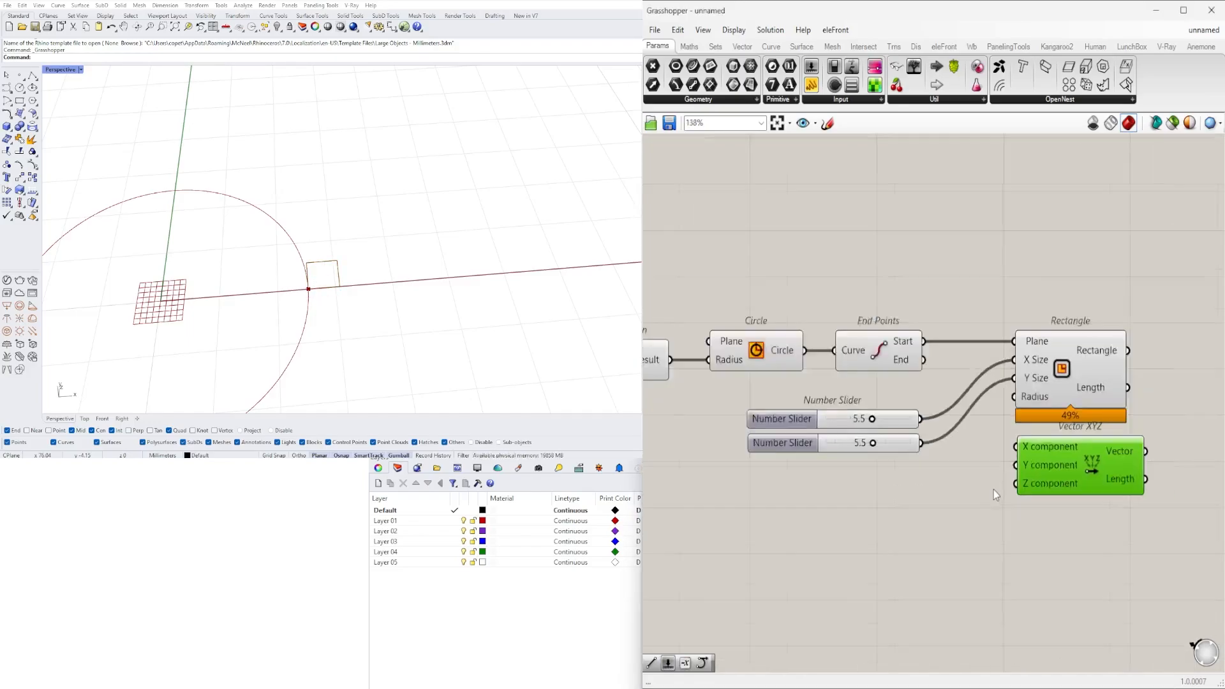
drag(931, 428, 1004, 468)
- Chain a Division component and a Negative component after the Vector XYZ output
right_drag(1170, 478, 1063, 495)
double_click(1063, 495)
text(NEG)
click(1049, 476)
drag(1084, 495, 1115, 494)
right_drag(1115, 494, 1049, 508)
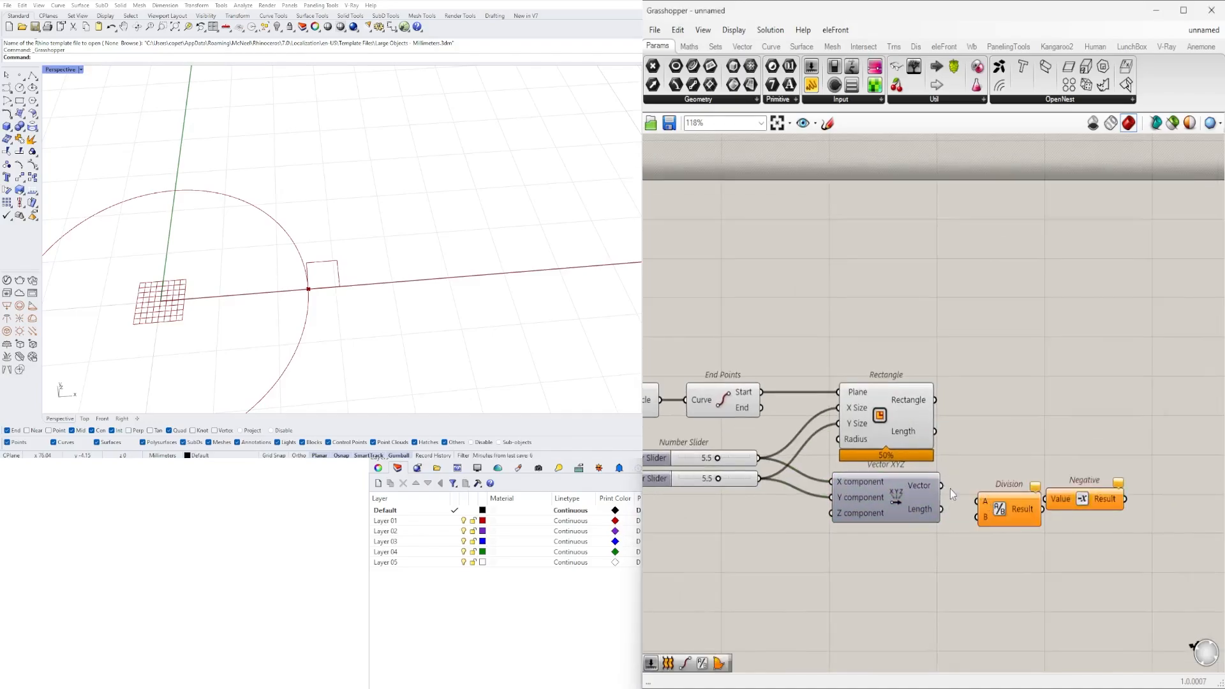
drag(1066, 501, 1054, 495)
- Add a Move component and feed its geometry from the Rectangle
scroll(1009, 438, down, 2)
double_click(1076, 442)
text(MOVE)
click(1061, 419)
drag(956, 411, 1021, 431)
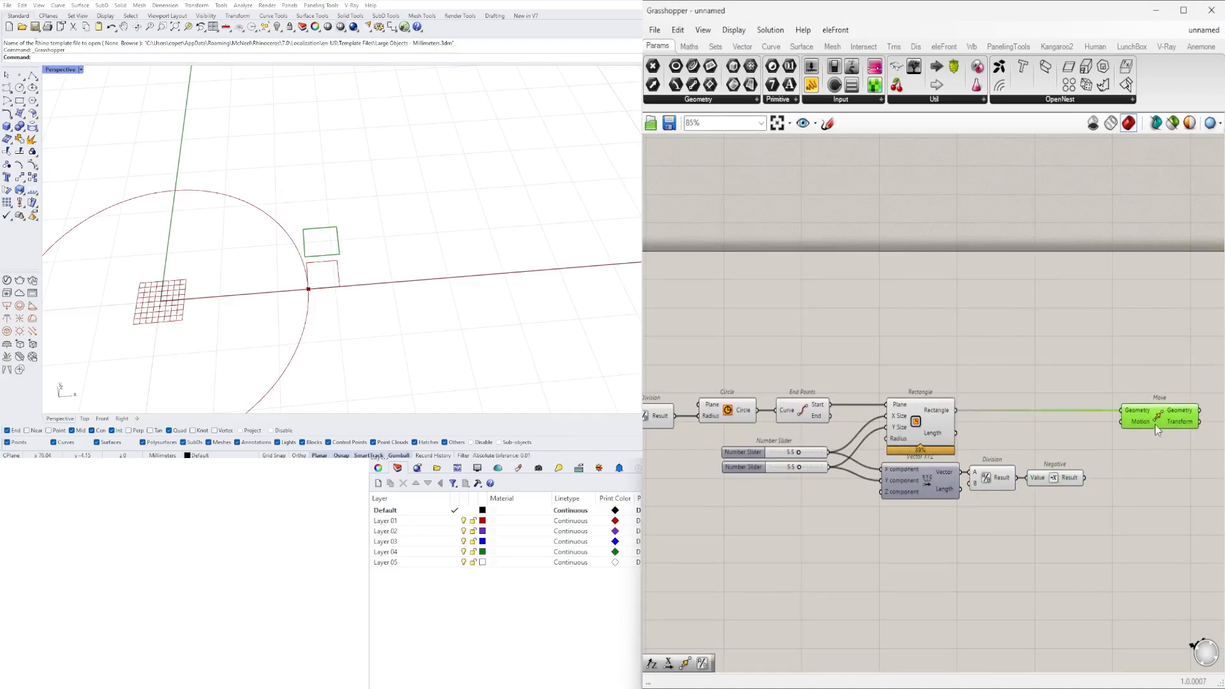
- Use the Negative result as the Move's motion and turn off the preview of the Rectangle, Vector XYZ, Division and Negative components
scroll(1134, 441, up, 3)
scroll(1059, 466, down, 2)
right_drag(357, 217, 446, 319)
drag(1098, 529, 944, 384)
middle_click(944, 384)
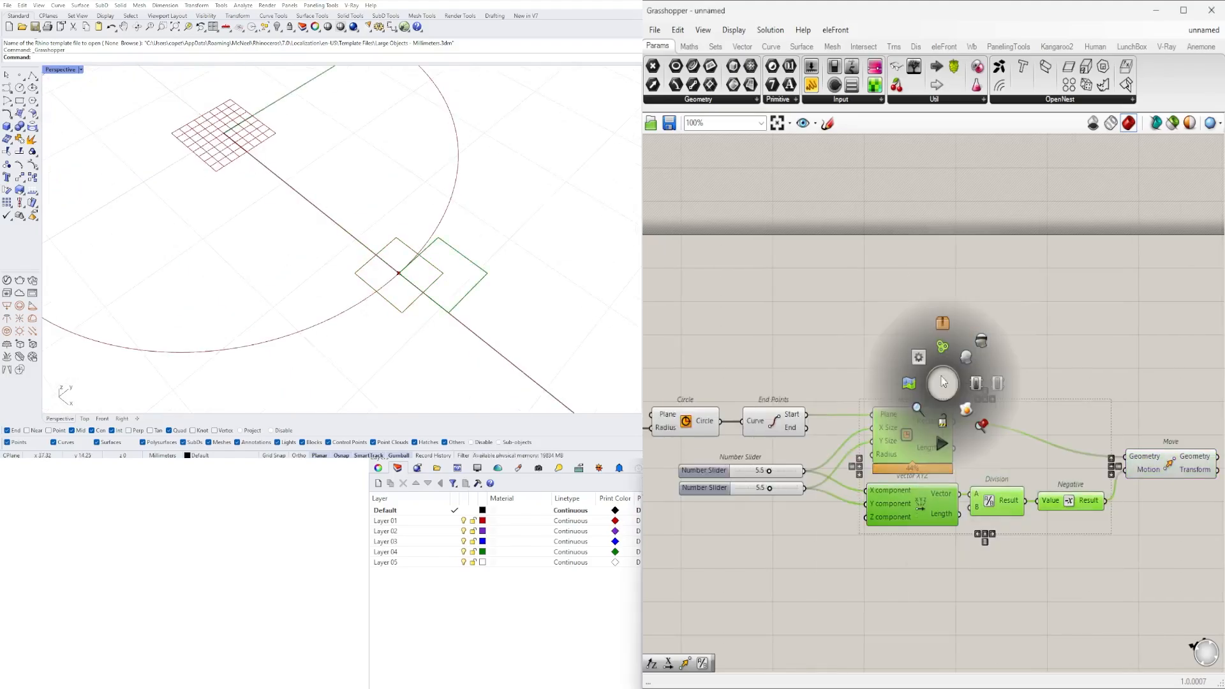
click(979, 345)
right_drag(1207, 475, 946, 469)
double_click(946, 463)
text(D)
click(875, 493)
scroll(875, 493, down, 2)
right_drag(876, 493, 1076, 524)
- Try adding a Polygon component above the Rectangle component
double_click(823, 416)
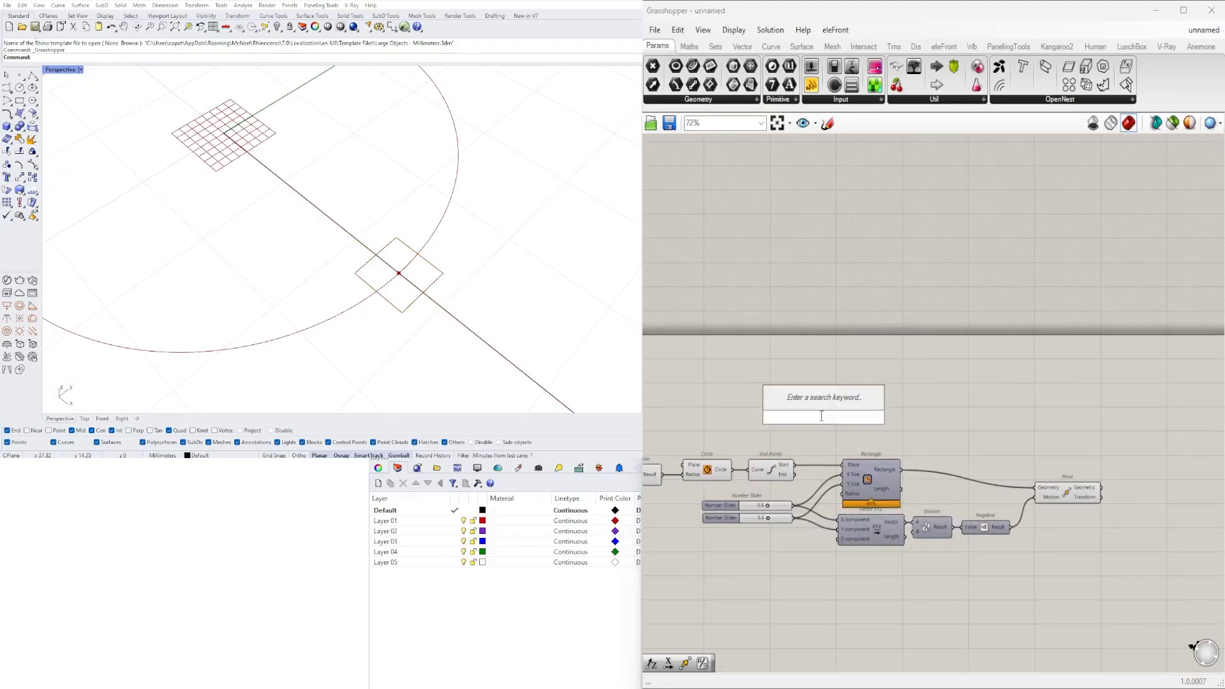
text(POLY)
click(832, 383)
drag(827, 414, 881, 411)
scroll(845, 461, up, 3)
- Insert relays on the wires to the Rectangle's Plane, X Size and Y Size inputs
double_click(831, 468)
double_click(831, 484)
double_click(831, 499)
right_drag(829, 561, 828, 536)
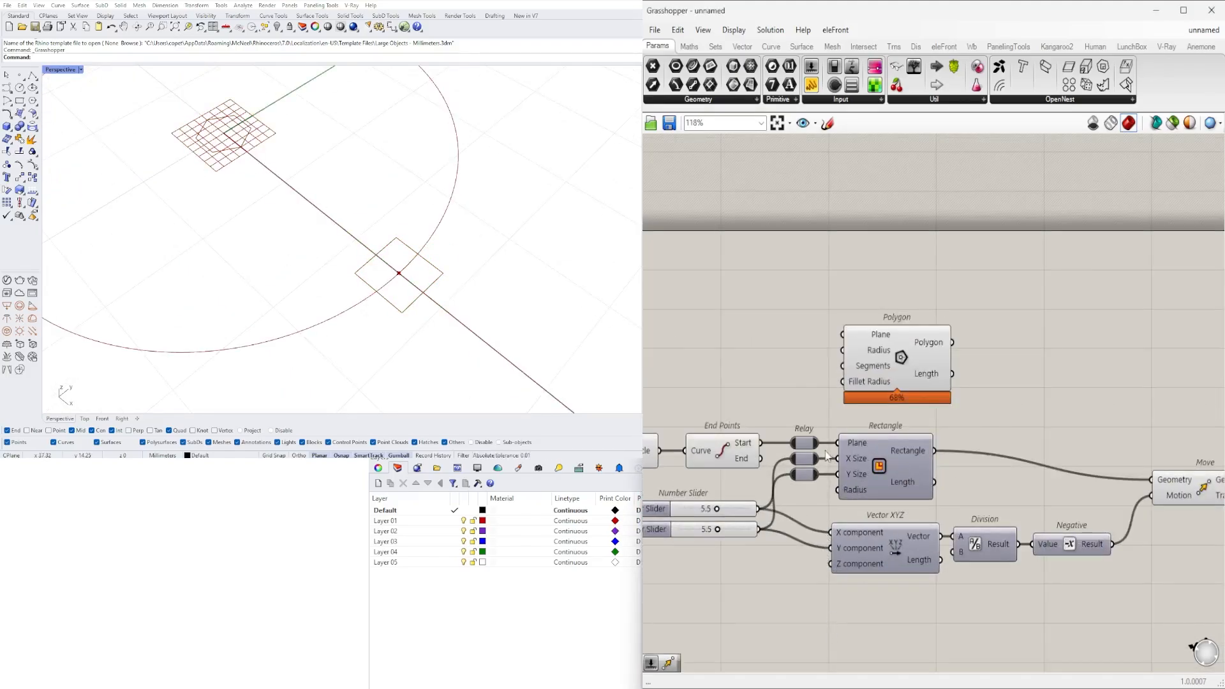
- Reposition the Polygon component and remove it from the definition
drag(900, 361, 1012, 353)
scroll(852, 533, down, 1)
right_drag(1003, 376, 878, 418)
click(976, 415)
key(Delete)
- Add a Discontinuity component that extracts the corner points of the moved rectangle
drag(905, 476, 1098, 483)
double_click(991, 493)
text(DIS)
click(972, 425)
scroll(982, 447, down, 2)
scroll(1048, 447, up, 4)
double_click(1095, 451)
text(RECT)
click(1077, 437)
scroll(878, 527, down, 4)
right_drag(879, 527, 1046, 464)
key(Delete)
- Duplicate the sliders, relays, Rectangle, Vector XYZ, Division, Negative and Move components and place the copy beyond the Discontinuity component
scroll(880, 503, up, 2)
right_drag(880, 503, 915, 511)
scroll(1025, 513, down, 2)
drag(1054, 522, 848, 415)
shift+drag(892, 556, 733, 415)
alt+drag(797, 435, 1188, 487)
right_drag(1188, 487, 1018, 500)
- Feed the Discontinuity points into the copied Rectangle's plane relay and set the copied sliders to 3.1 and 3.5
scroll(1009, 468, up, 3)
drag(951, 417, 1005, 499)
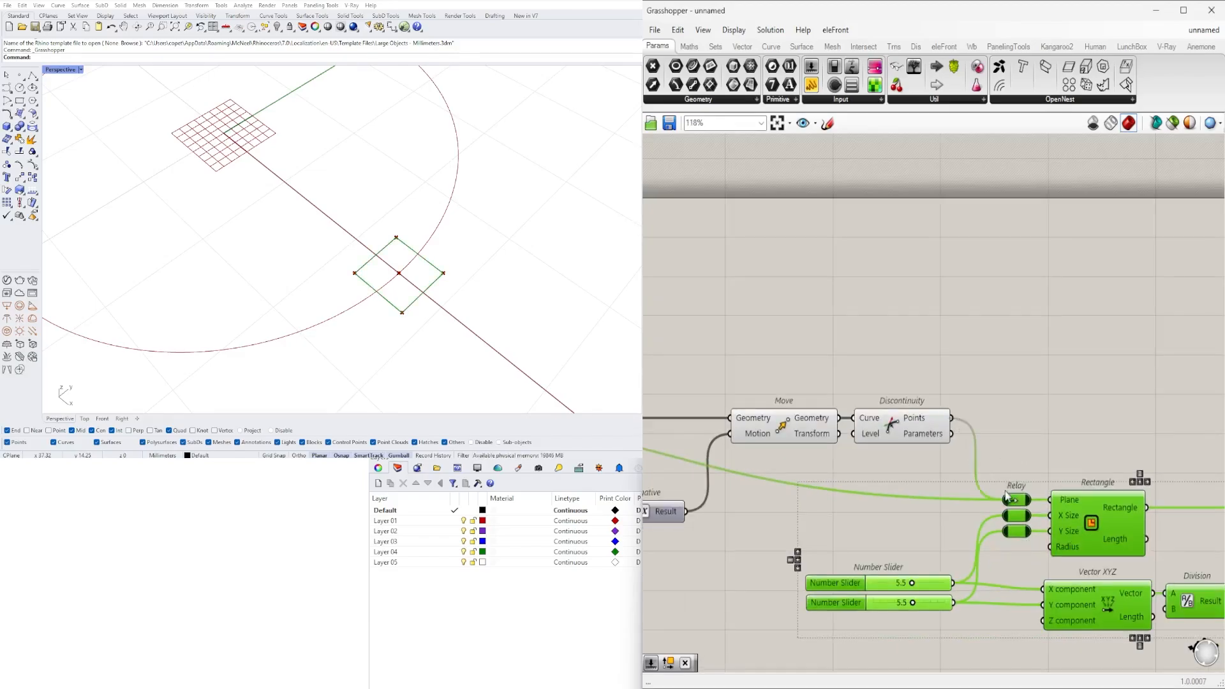
scroll(933, 546, up, 2)
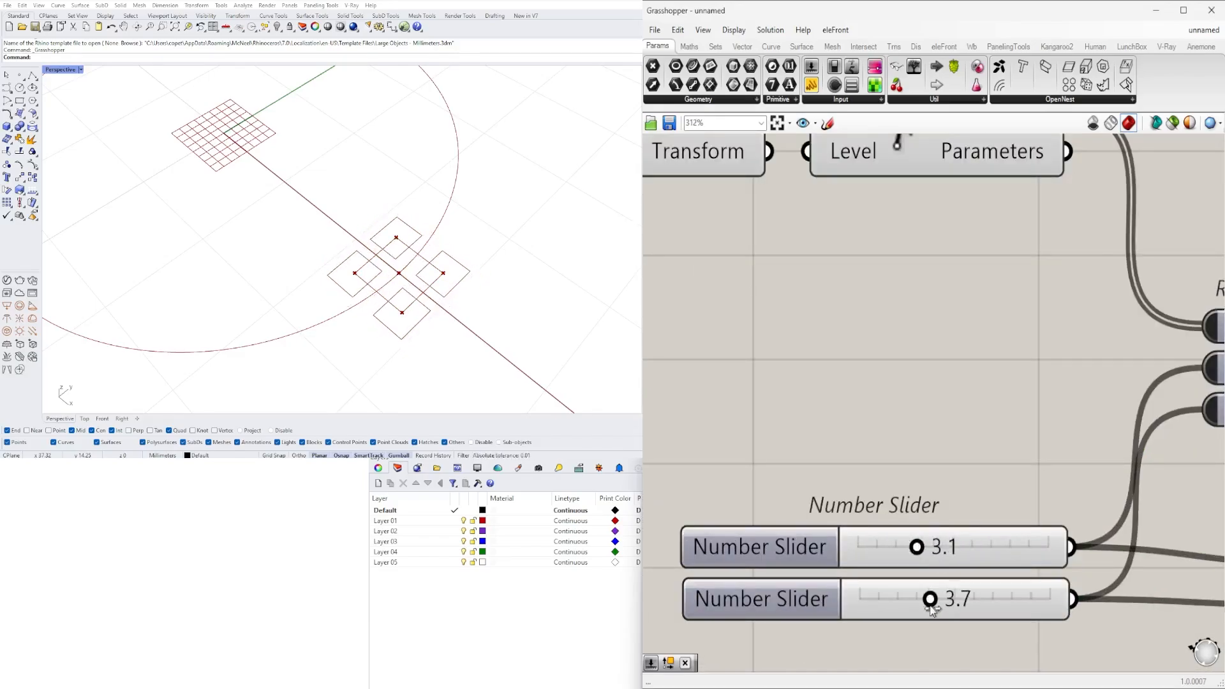
scroll(918, 541, down, 3)
scroll(909, 612, up, 2)
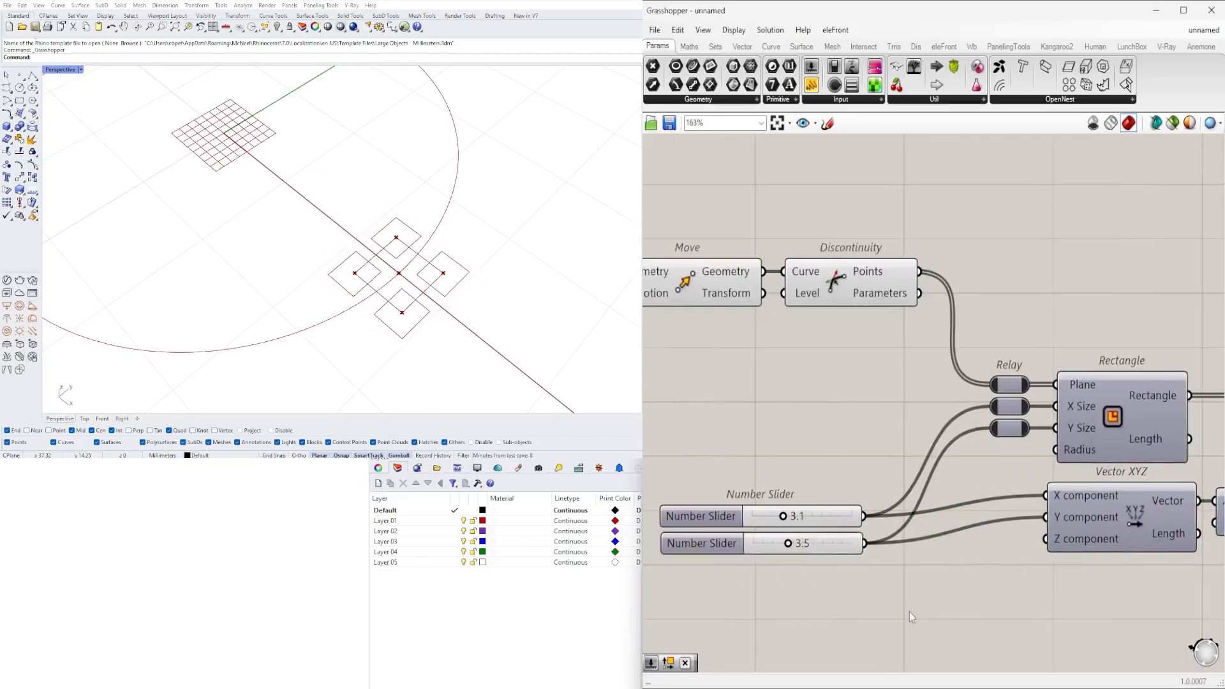
- Drive the X and Y inputs of each rectangle group from a single number slider and tune the rectangle sizes
drag(696, 509, 696, 454)
click(865, 465)
scroll(856, 572, up, 2)
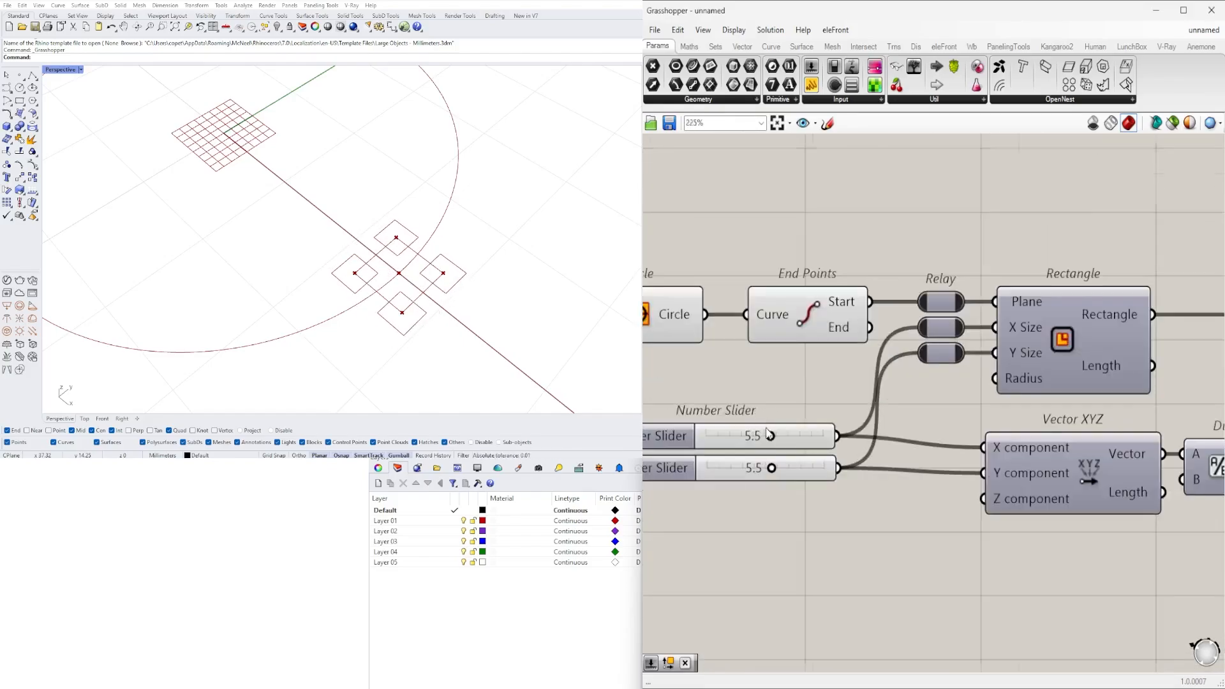
scroll(852, 520, up, 2)
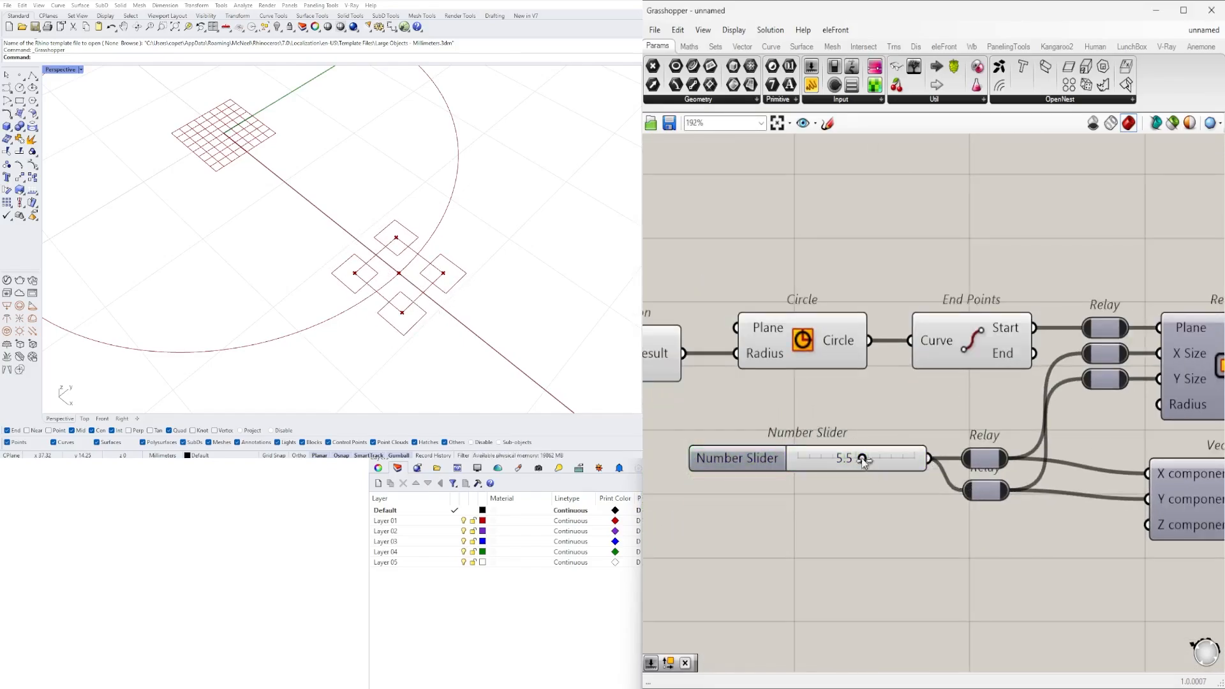
scroll(793, 457, down, 2)
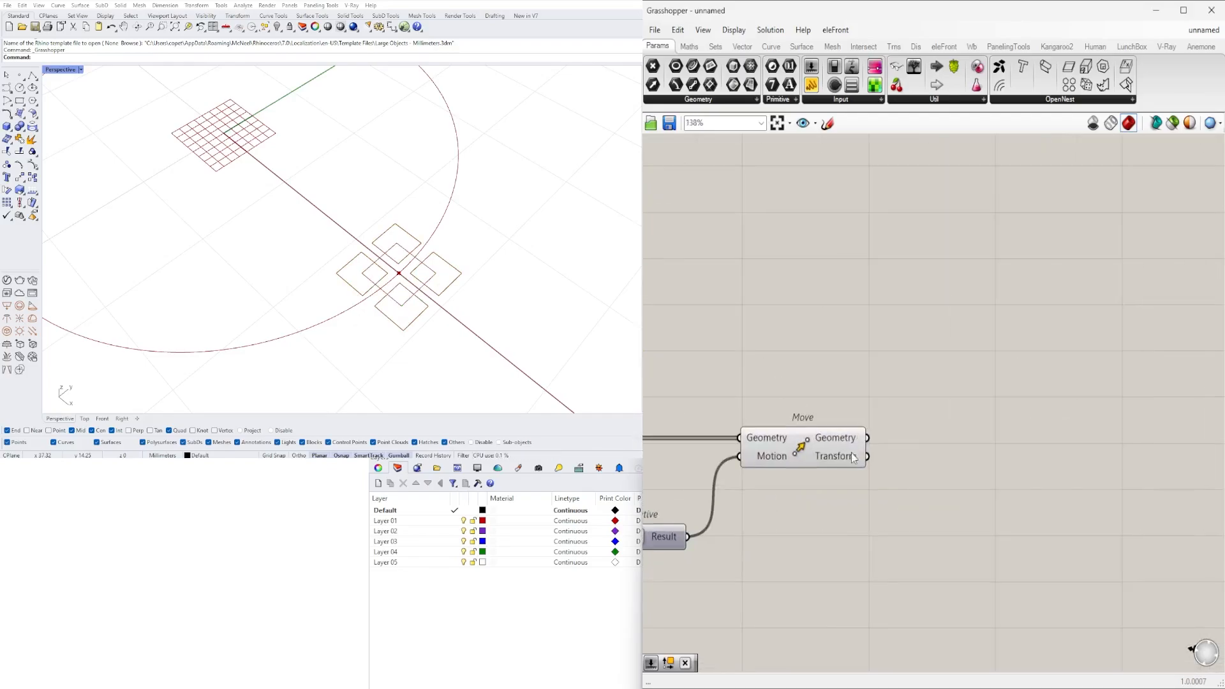
- Add a Fillet component for the second Move's rectangles, with its radius driven by a number slider set to 0.5572
double_click(887, 447)
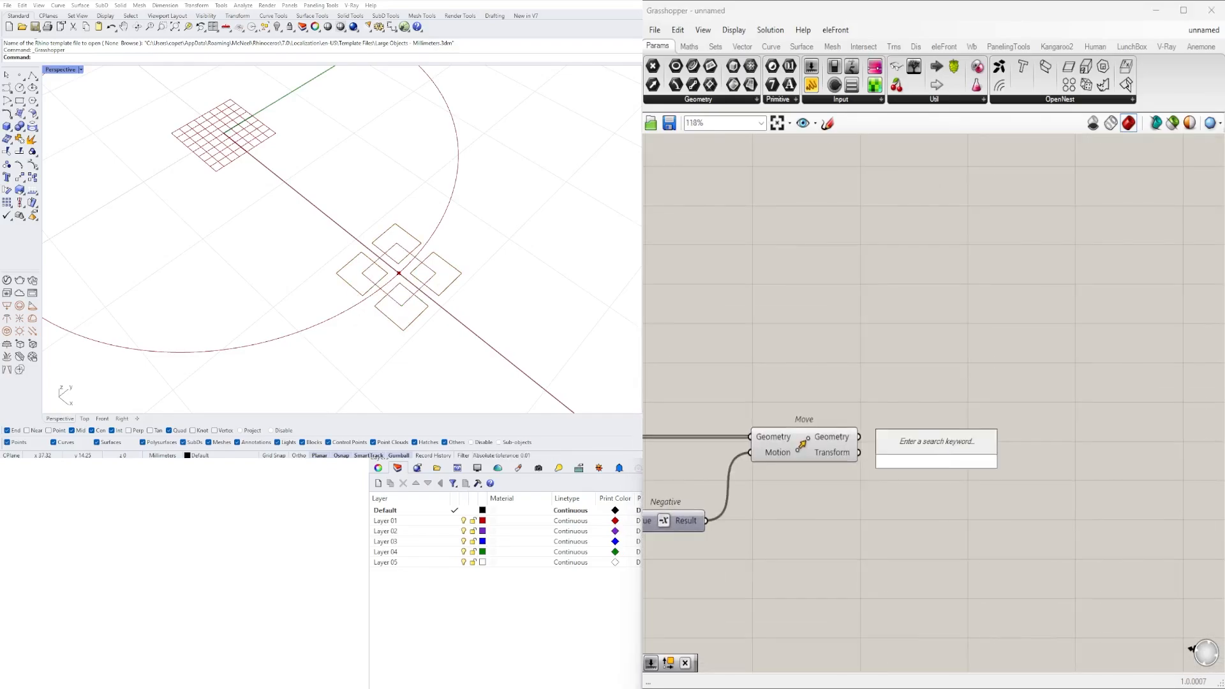
text(fillet)
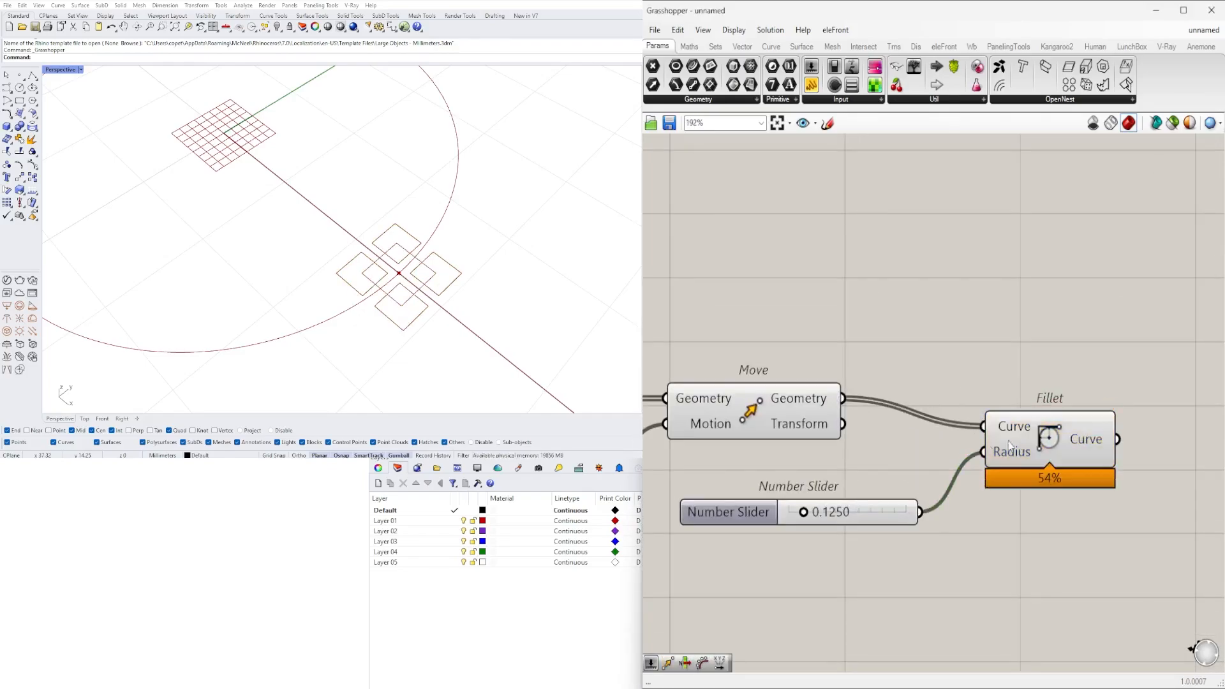
double_click(728, 512)
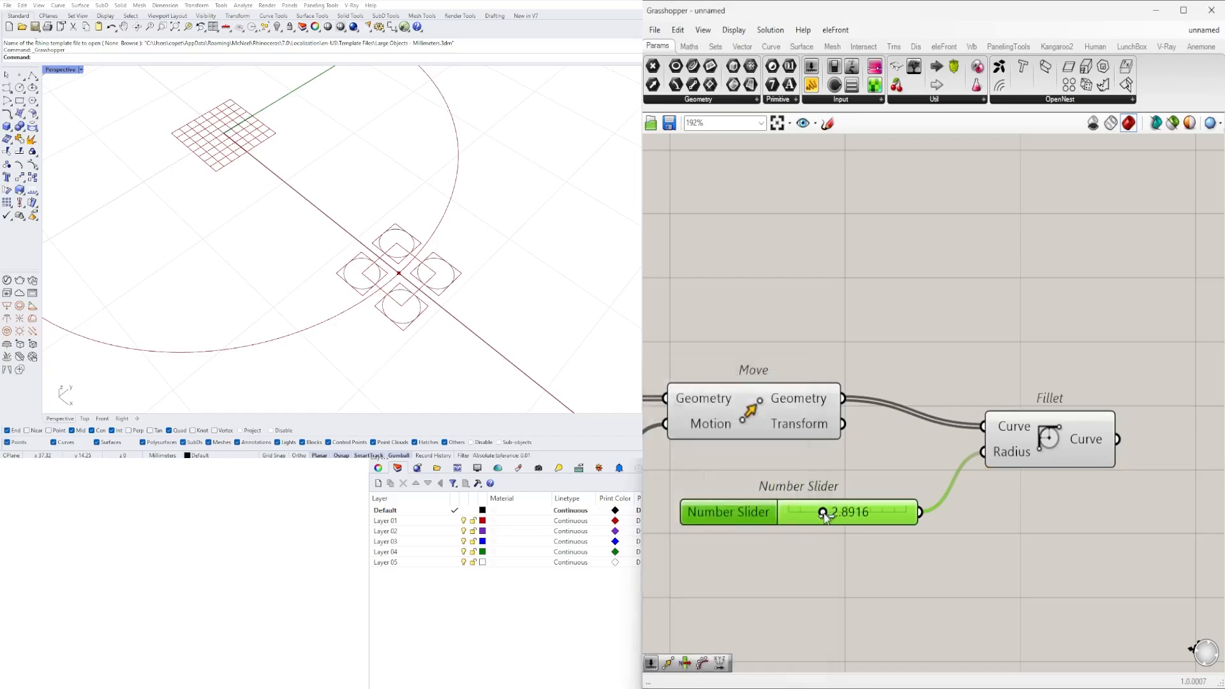
double_click(728, 512)
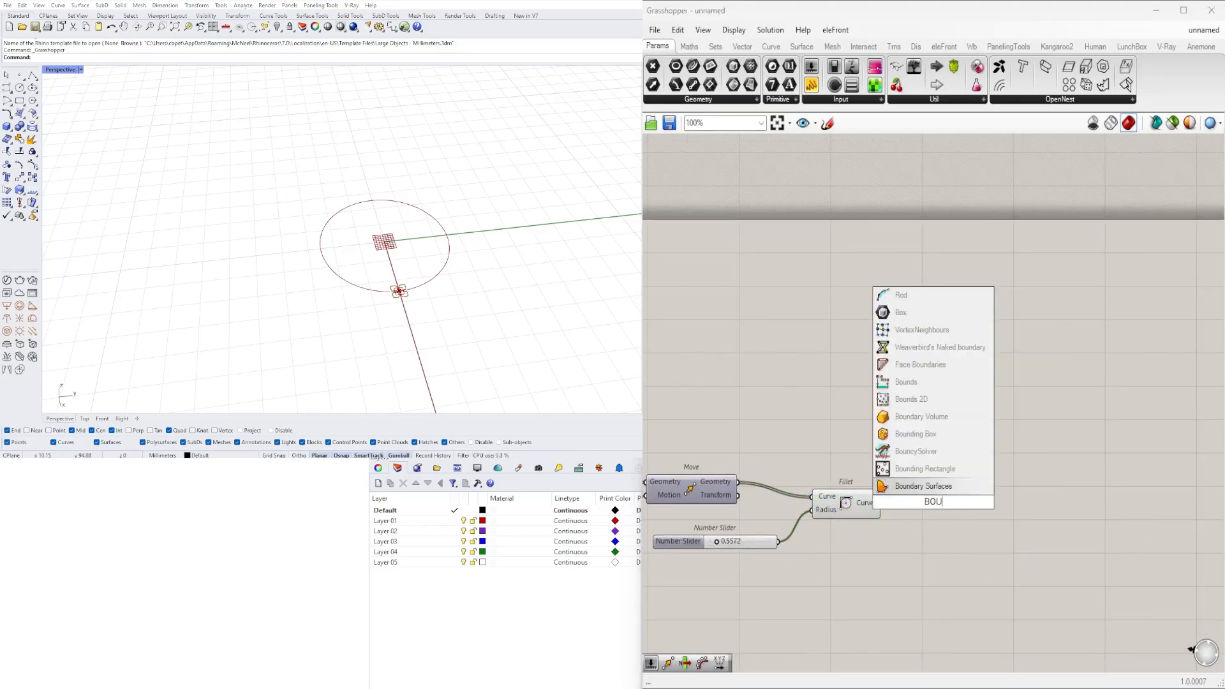
- Add an Extrude component for the filleted boundary surfaces and a Unit Z component to drive its direction
key(Return)
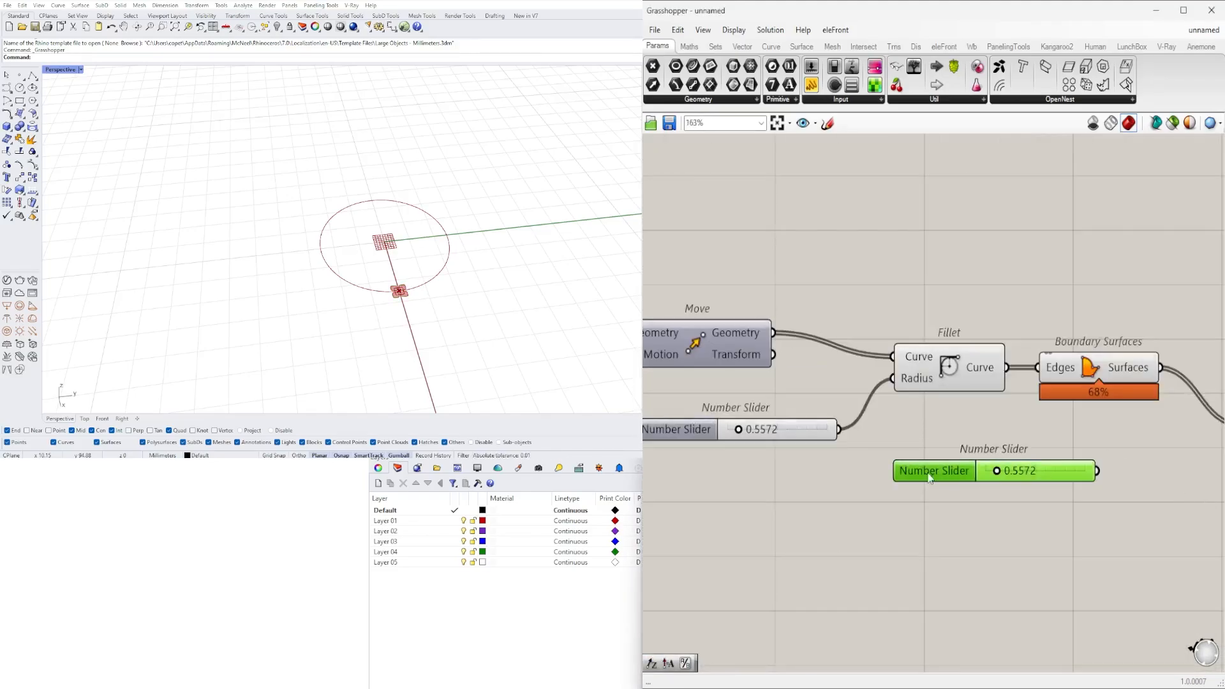
text(unit z)
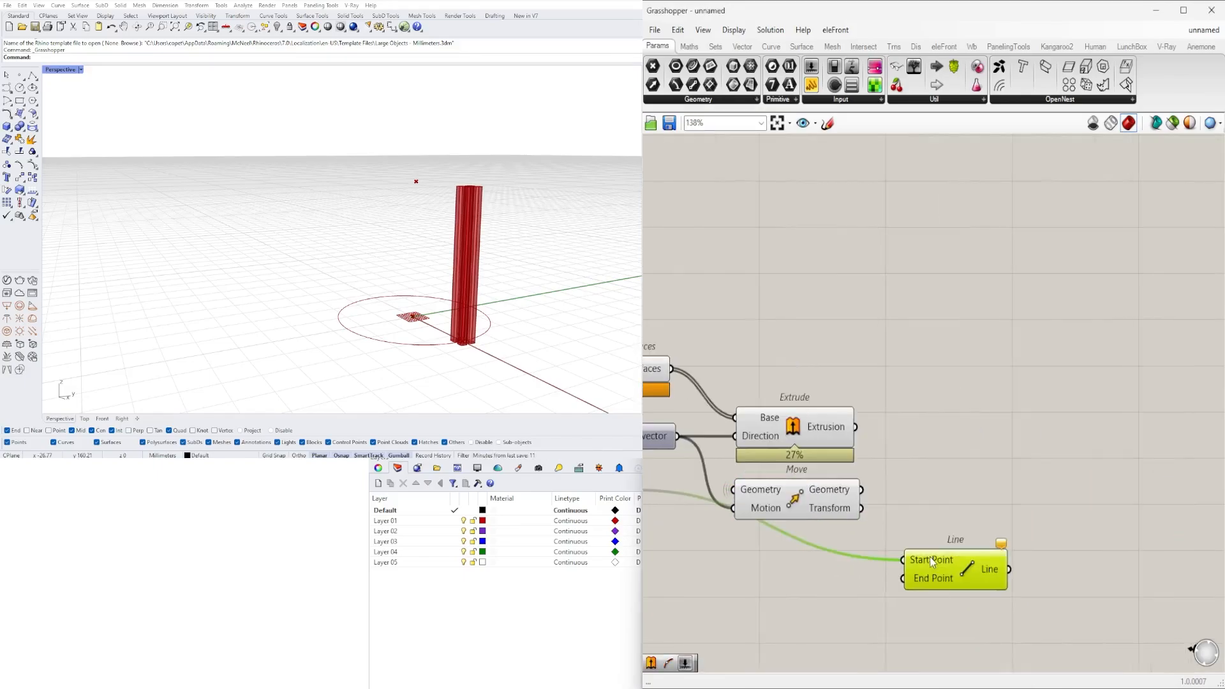
- Hide the wire display of the Line component's Start Point input
right_click(913, 568)
click(1150, 572)
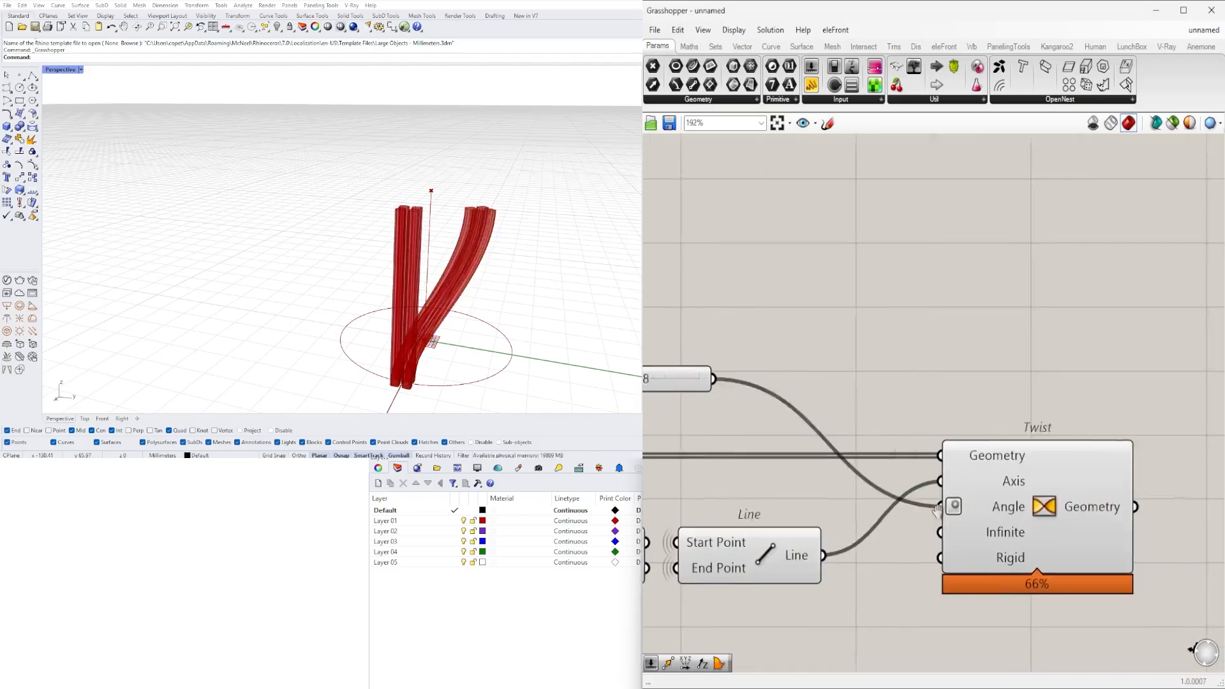
- Name the slider driving the Twist angle ROTATION/TWIST
right_click(957, 461)
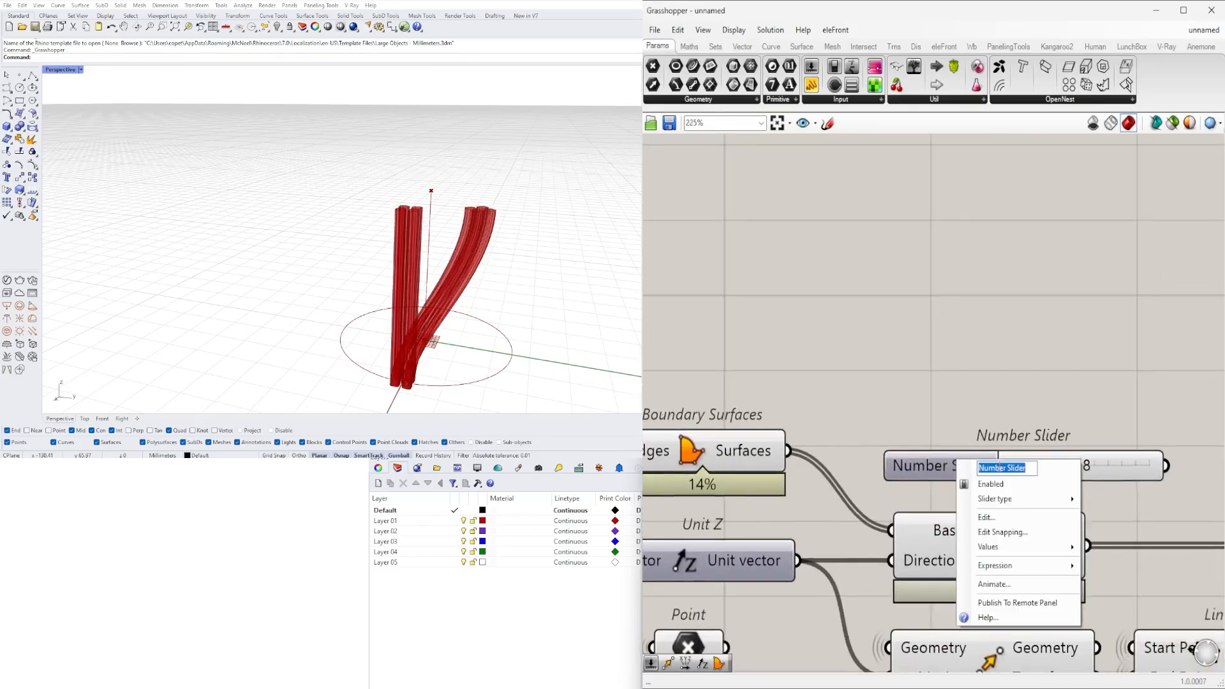
text(ROTATION)
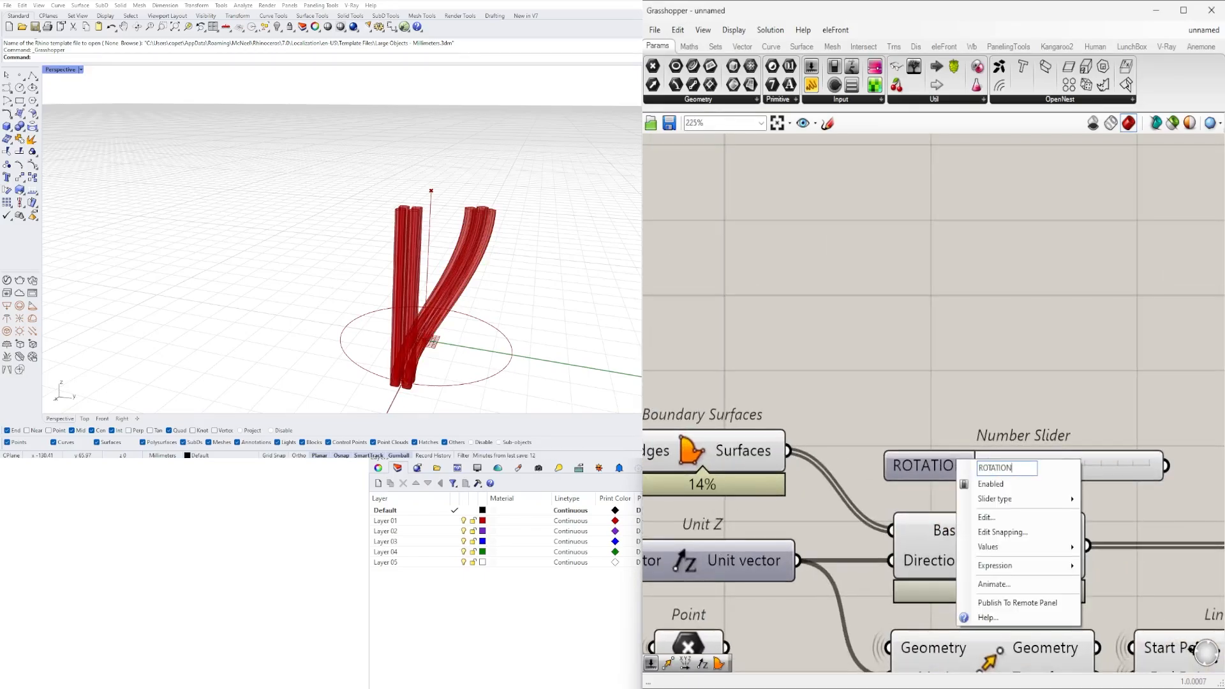
text(/TWIST)
key(Return)
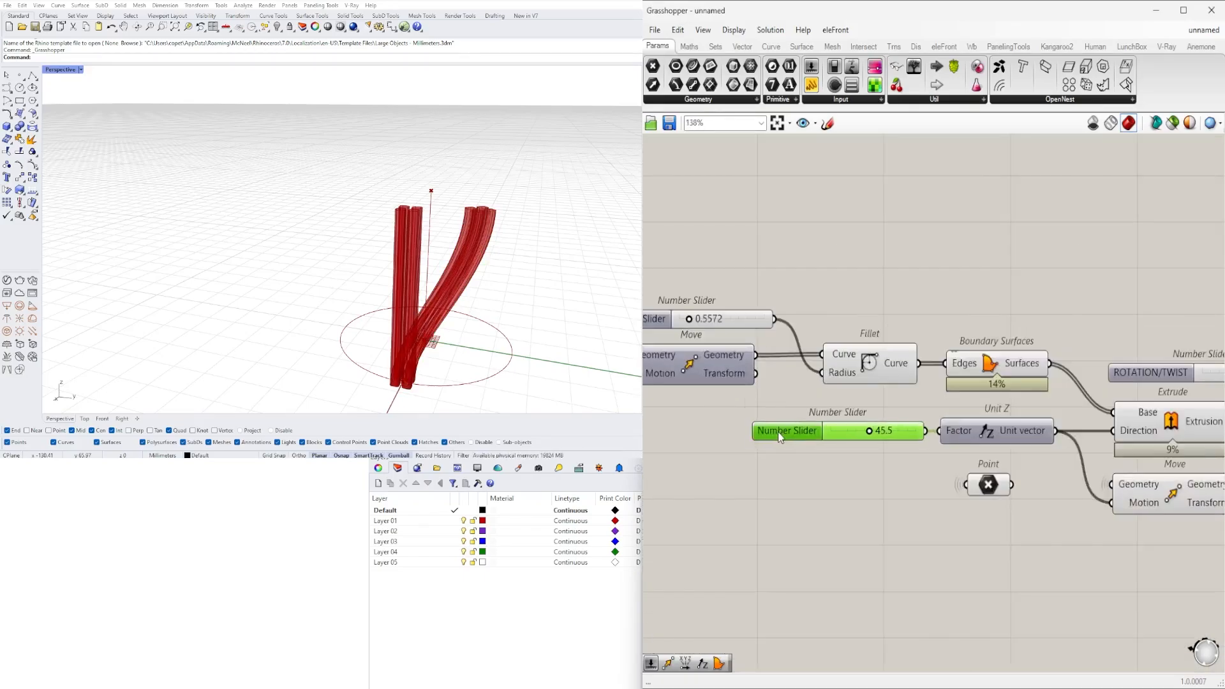
- Name the slider driving the Unit Z factor ANGLE OF ROTATION
right_click(769, 432)
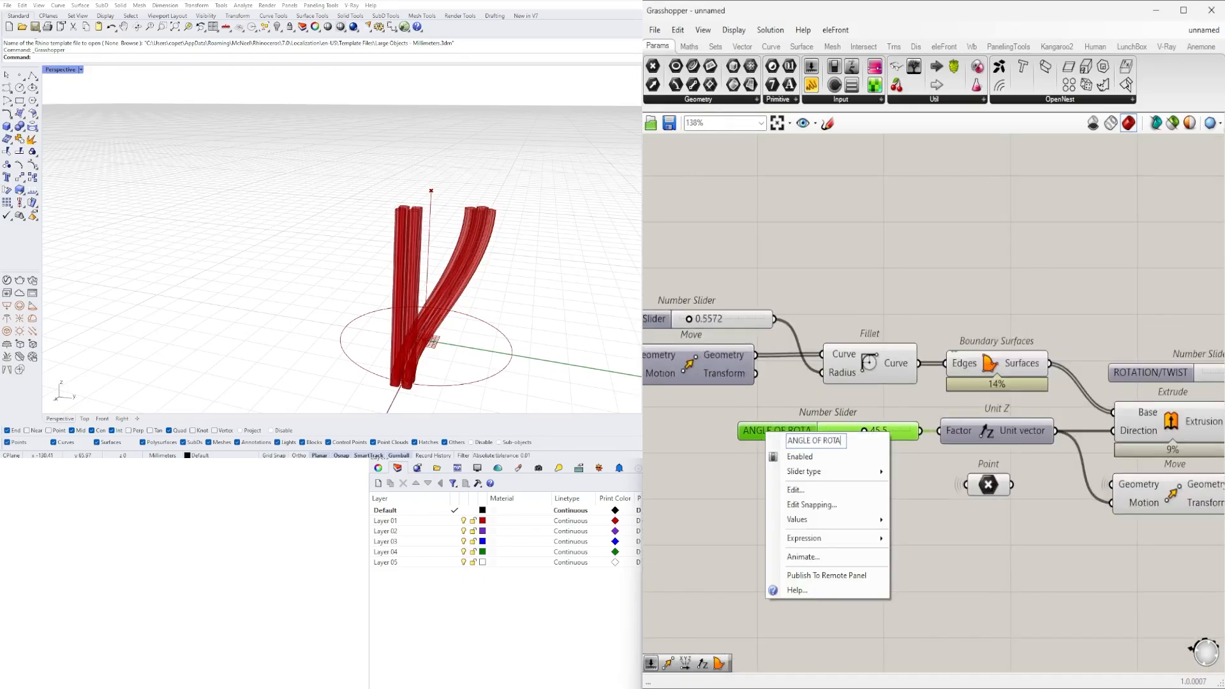
key(Return)
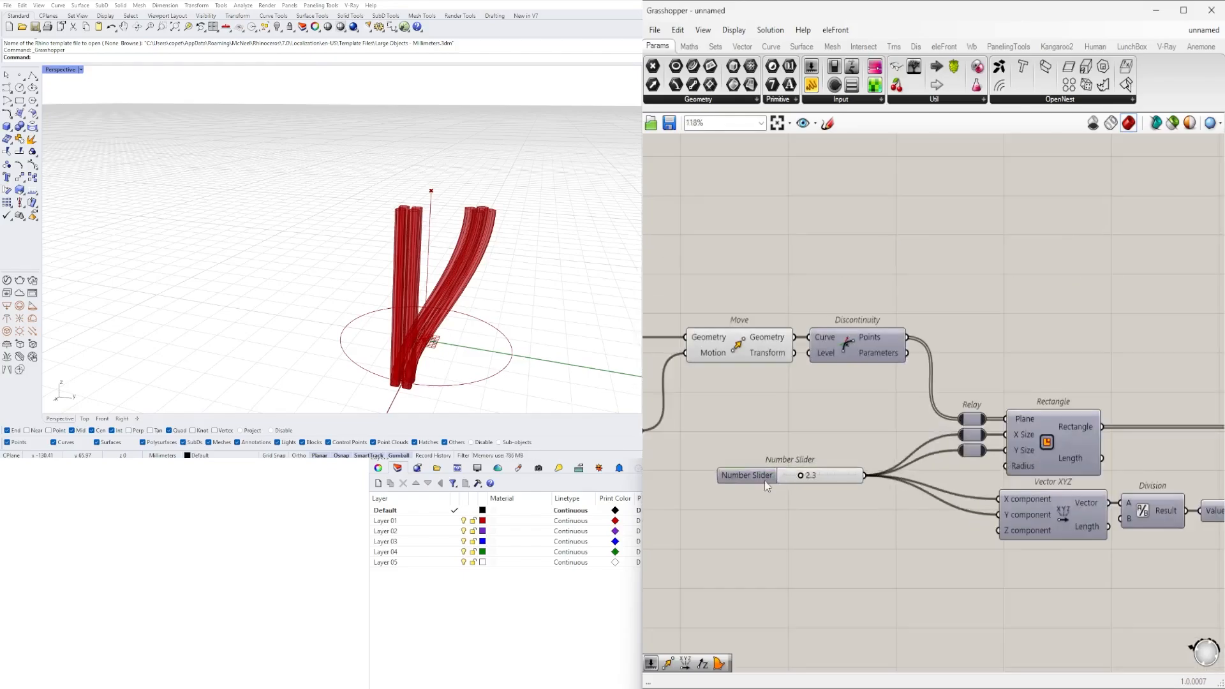
- Name the size sliders of the second and first rectangle groups BASE RECTANGLE
right_click(764, 480)
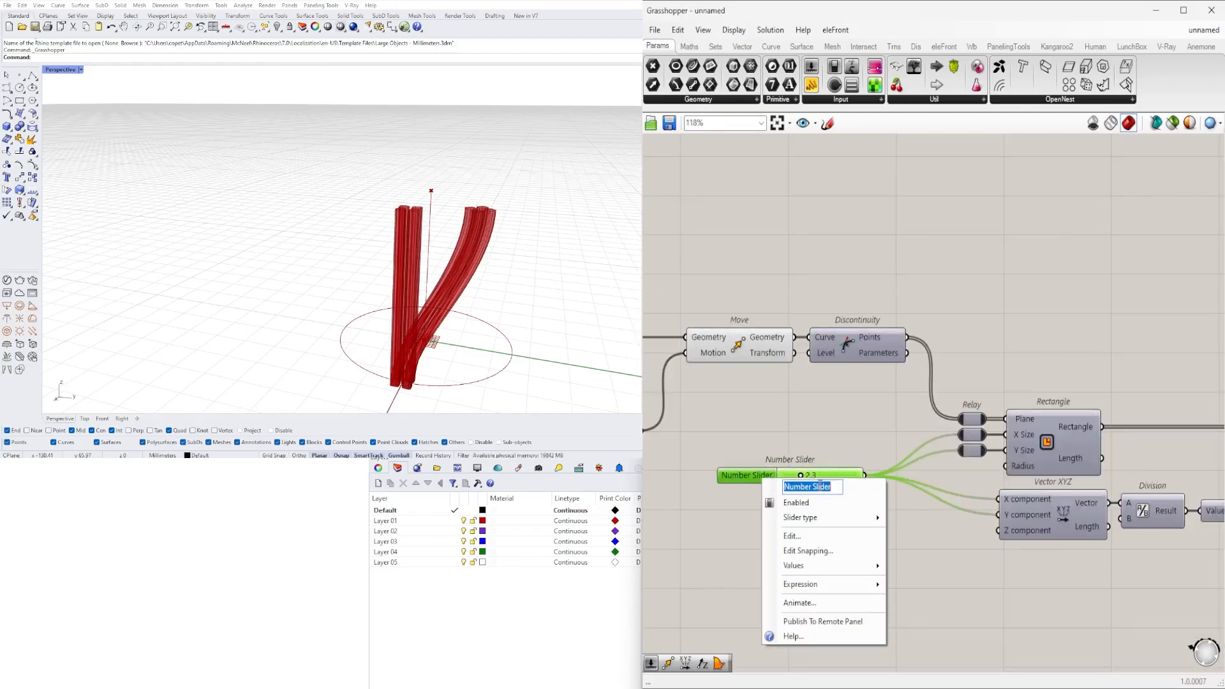
text(BASE RE)
key(Return)
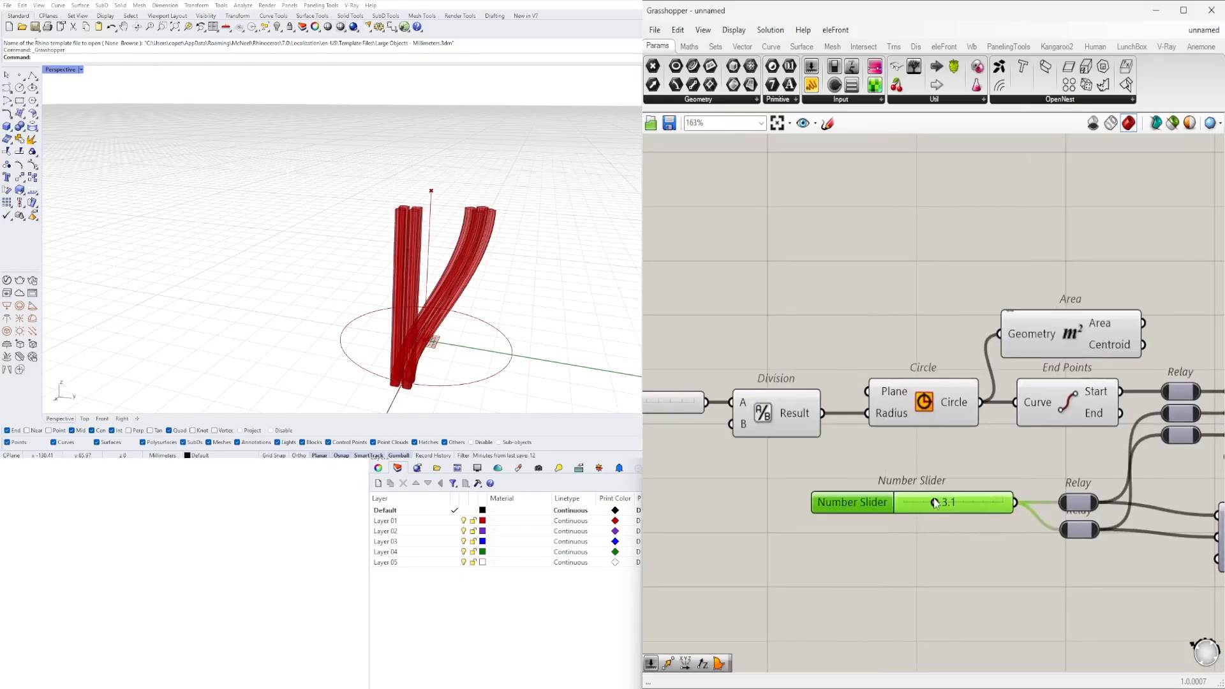
right_click(866, 499)
text(BASE RECTANGLE)
key(Return)
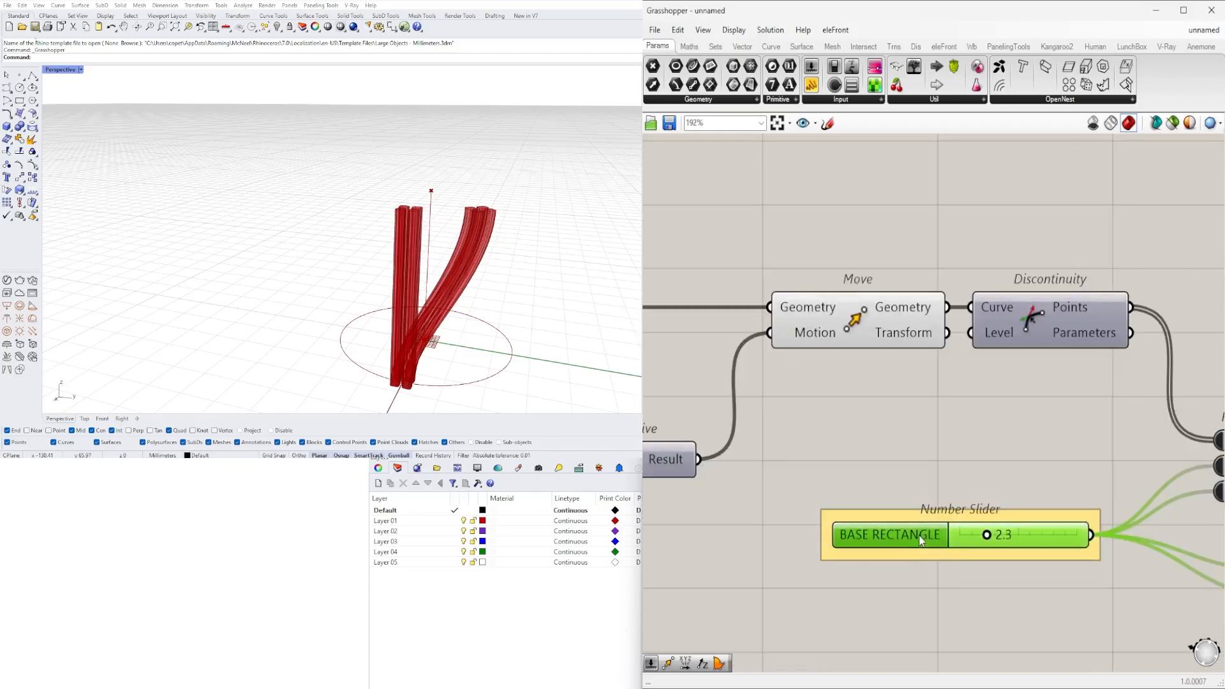
- Number the rectangle sliders, naming the first group's BASE RECTANGLE 1 and the second group's BASE RECTANGLE 2
right_click(920, 534)
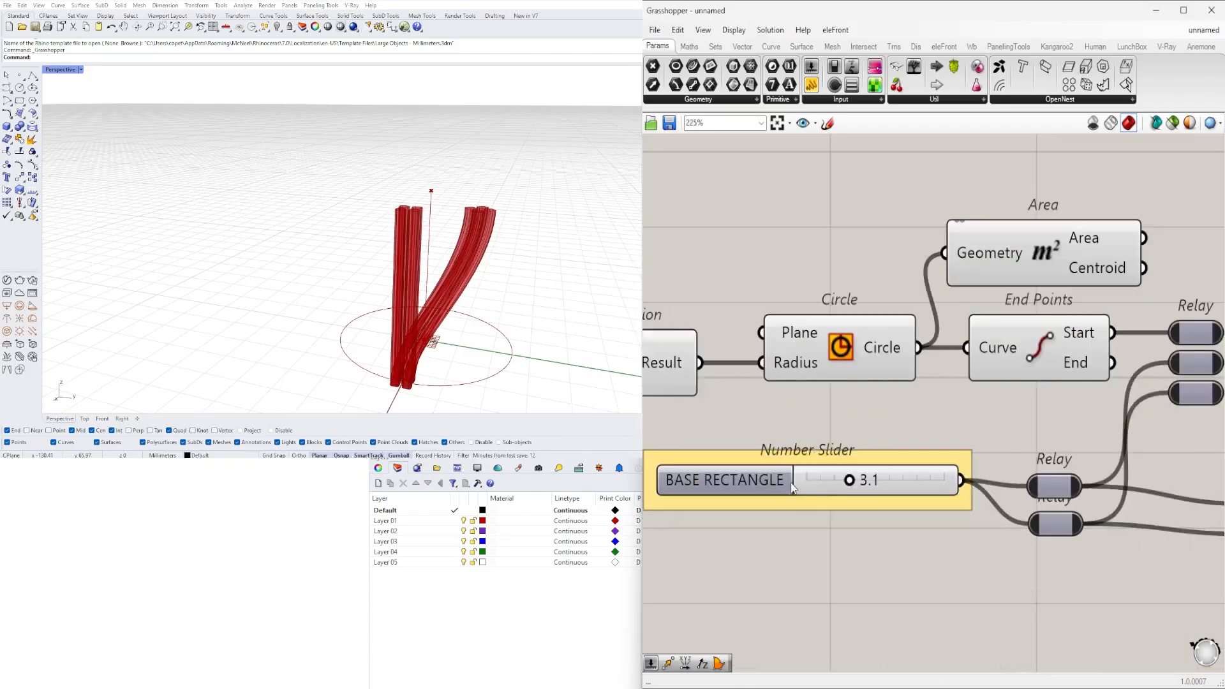
right_click(788, 479)
text(1)
key(Return)
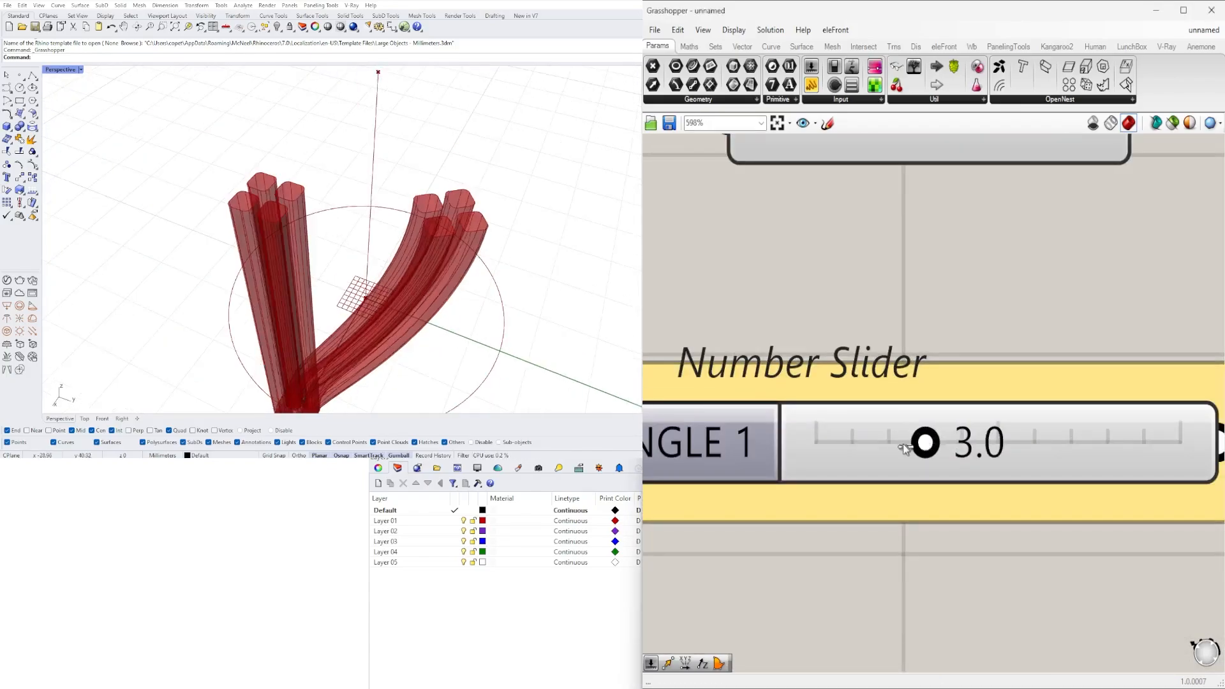
- Adjust the ANGLE OF ROTATION slider that drives the Unit Z factor to 42.2
drag(926, 441, 904, 441)
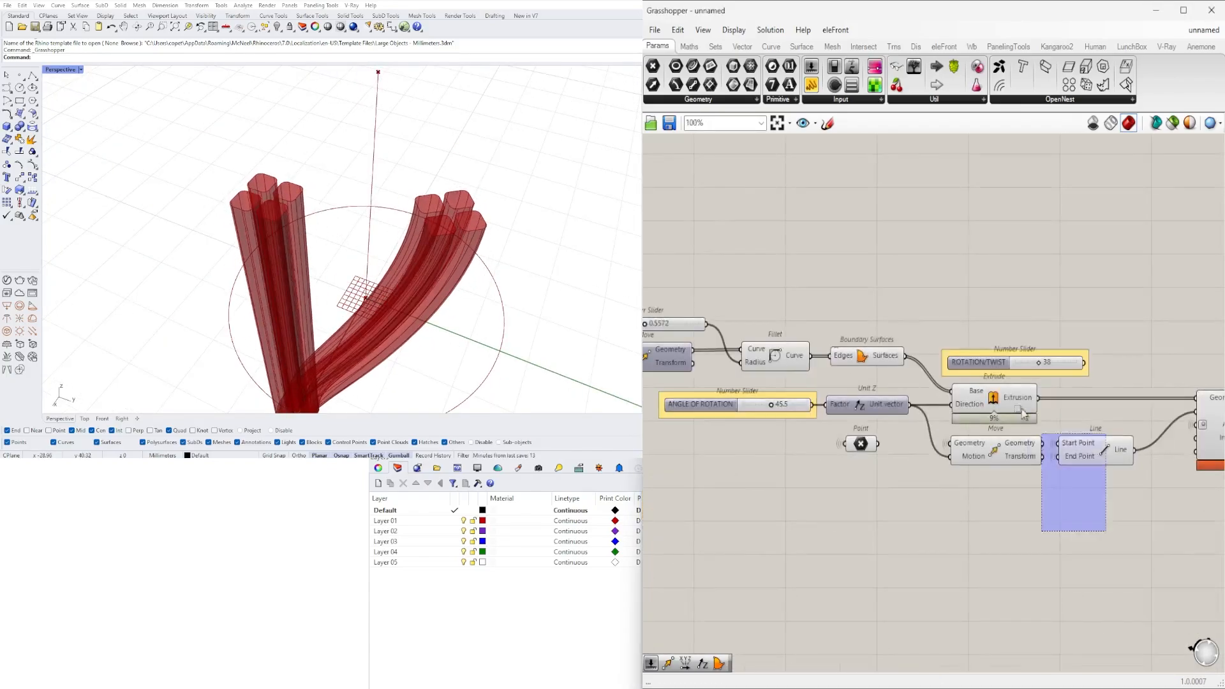
scroll(288, 156, up, 5)
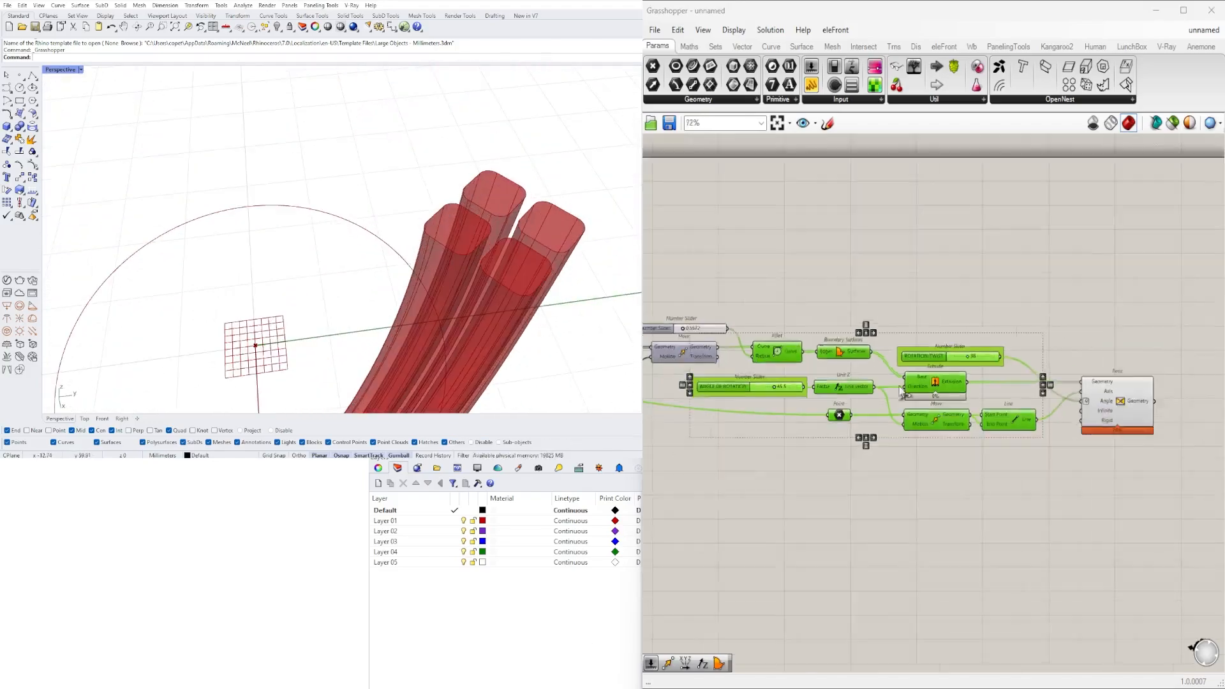
scroll(1005, 384, up, 6)
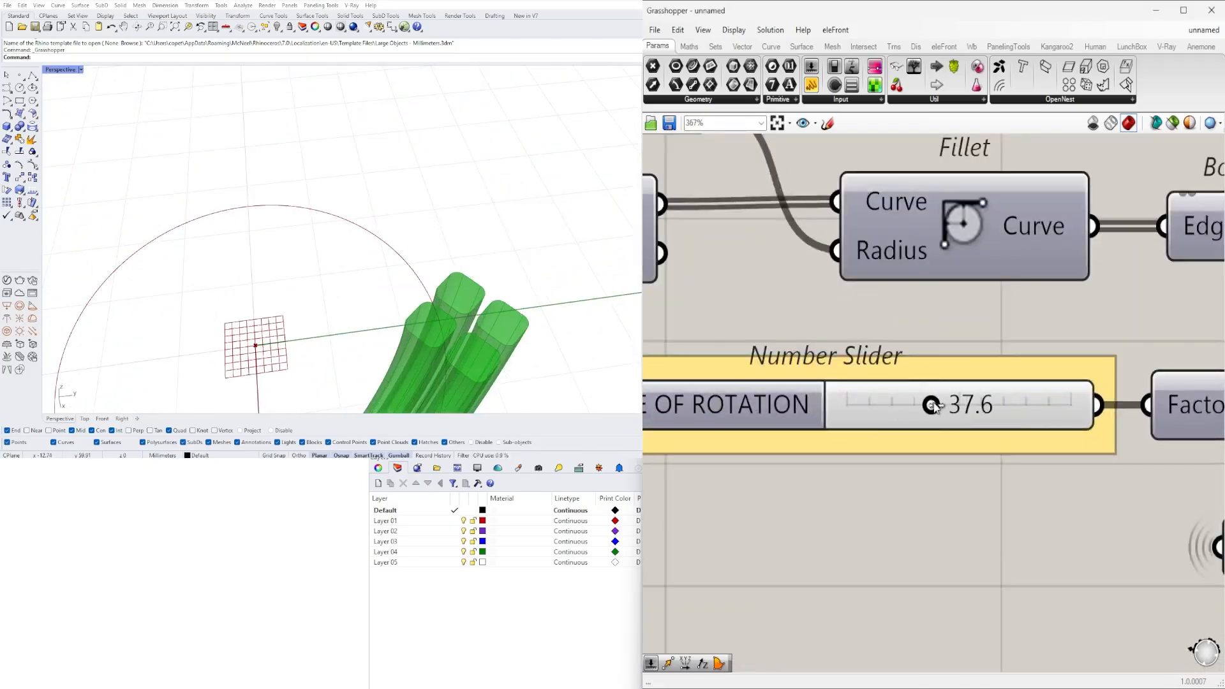
drag(1083, 405, 828, 409)
- Rename the Unit Z factor slider to height and name the fillet radius slider FILLET EDGE
right_click(789, 430)
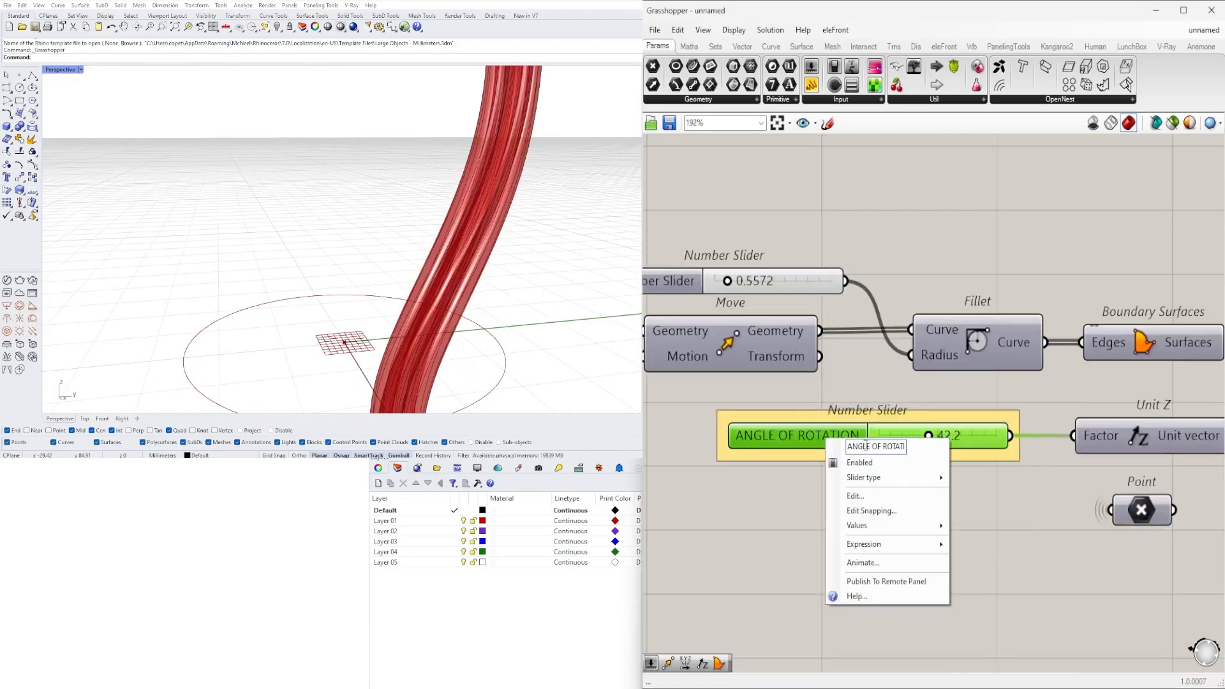
text(height)
key(Return)
right_click(746, 440)
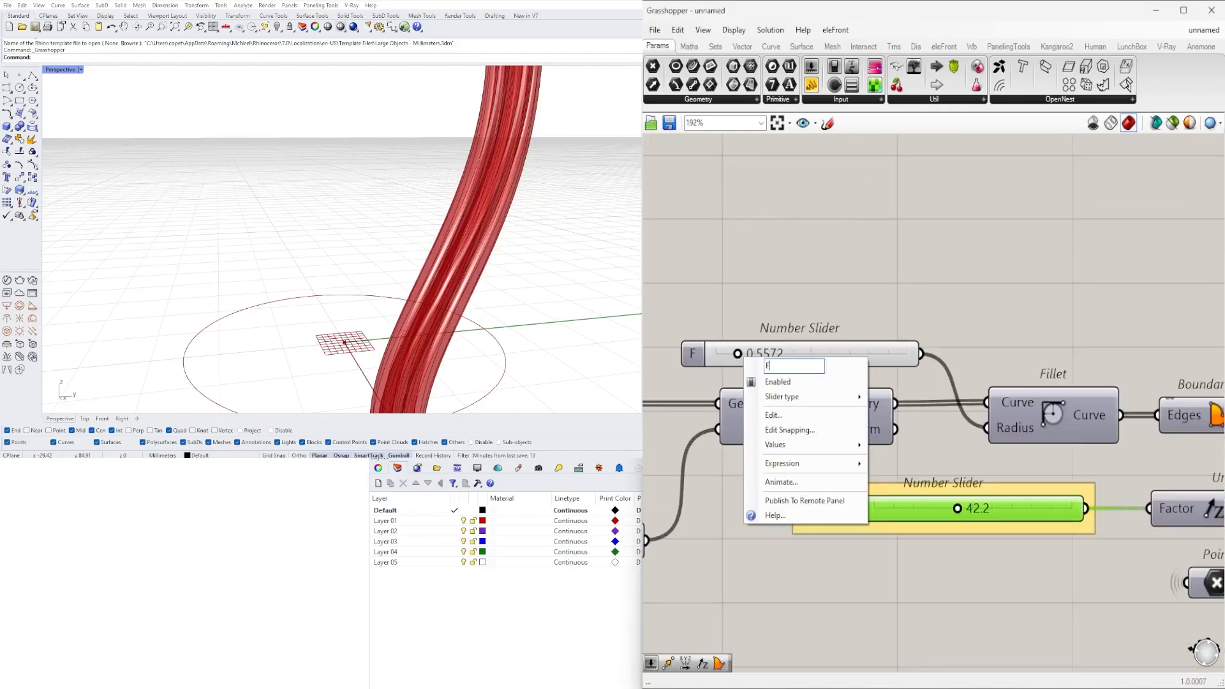
text(FILLET EDGE)
key(Return)
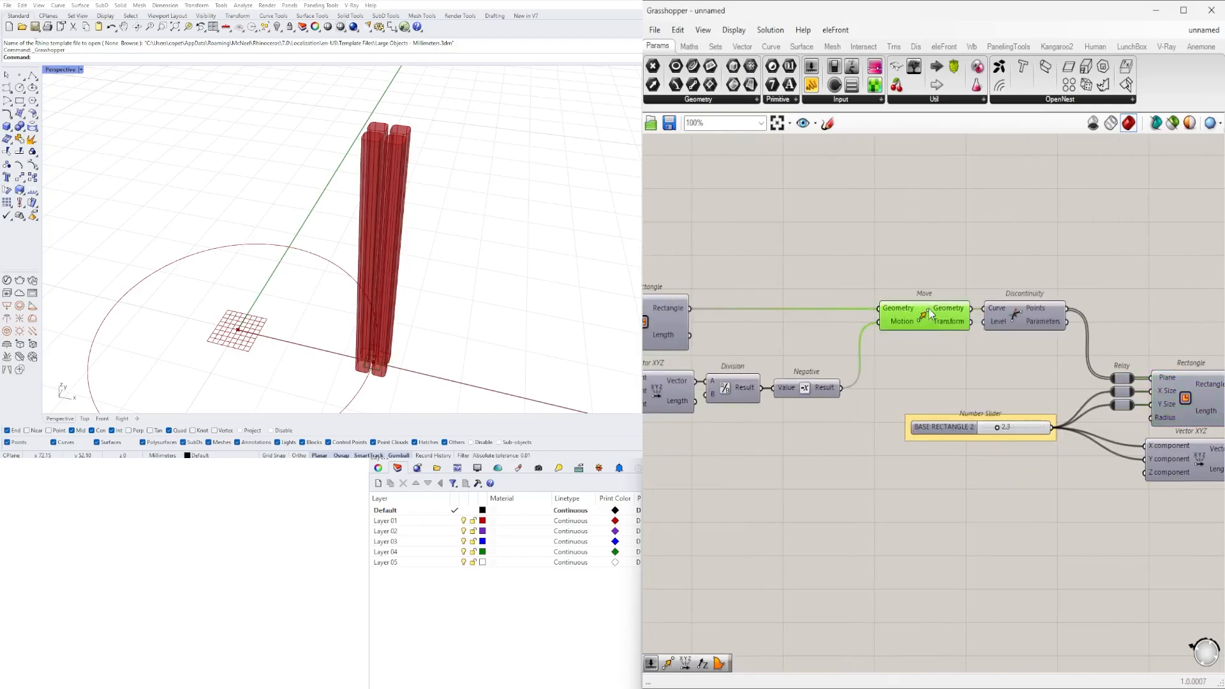
- Add another Move component, place it below the one feeding the Line, and drive its motion from the Unit Z vector
double_click(952, 291)
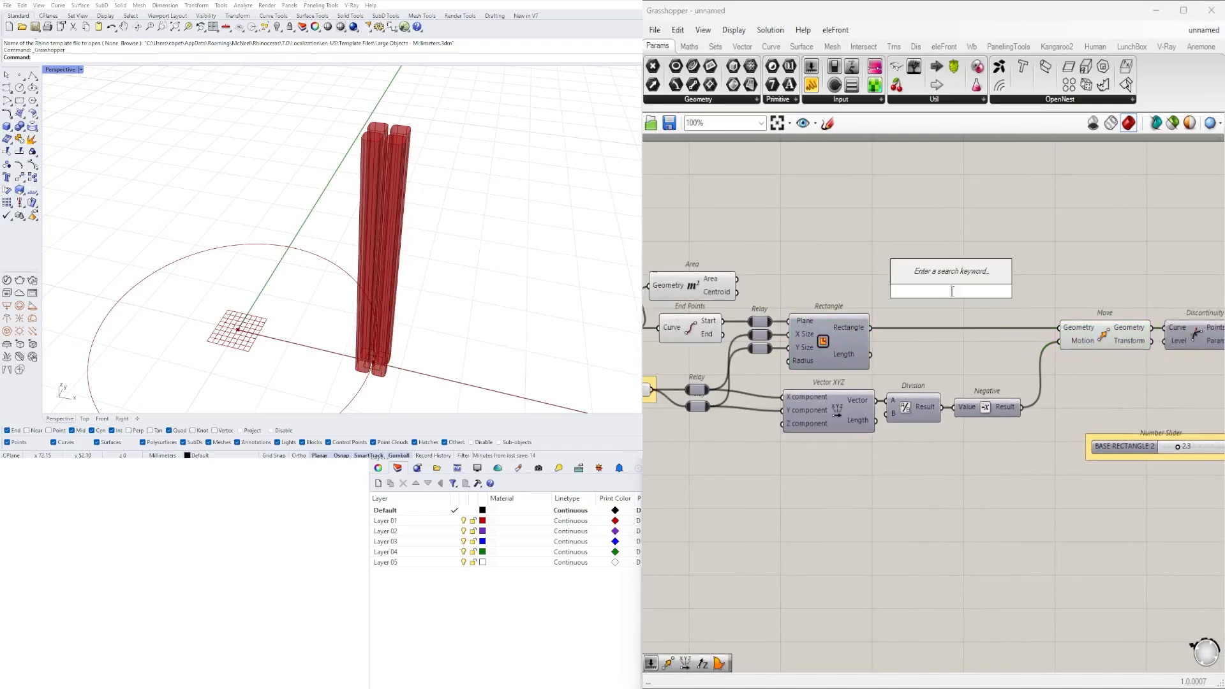
double_click(813, 284)
text(move)
key(Return)
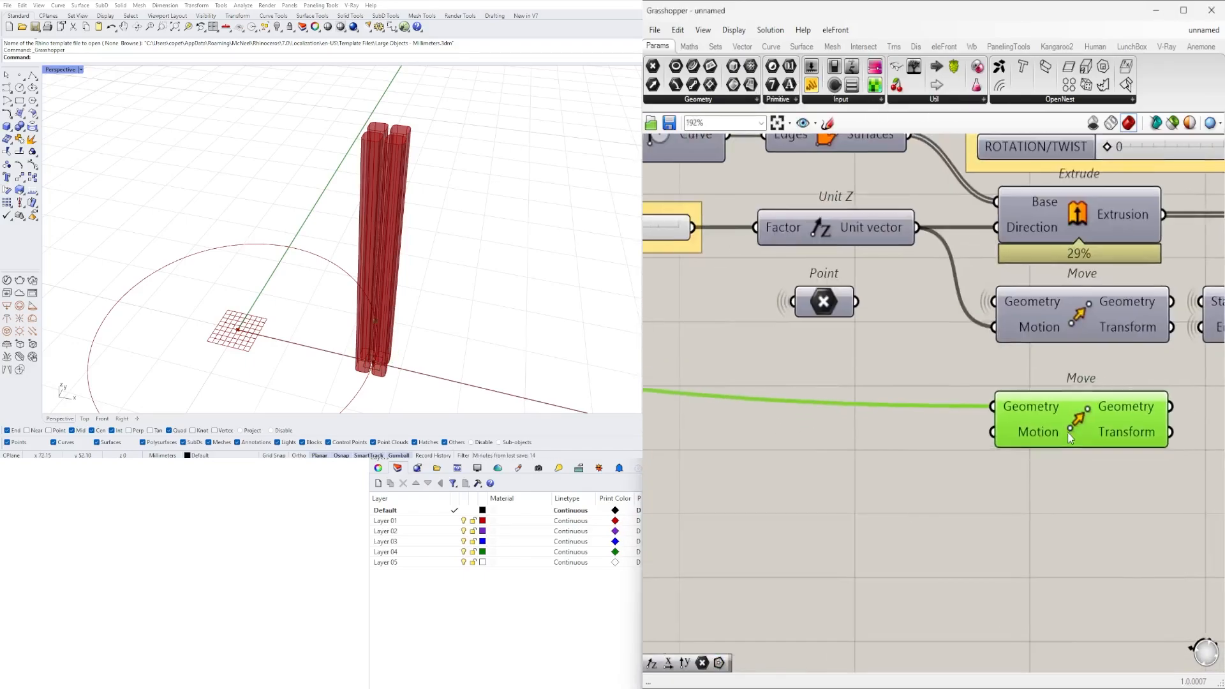
scroll(984, 378, down, 2)
drag(943, 274, 977, 418)
drag(978, 418, 982, 417)
- Add another Line component beside the lower Move and connect its start and end points
double_click(987, 445)
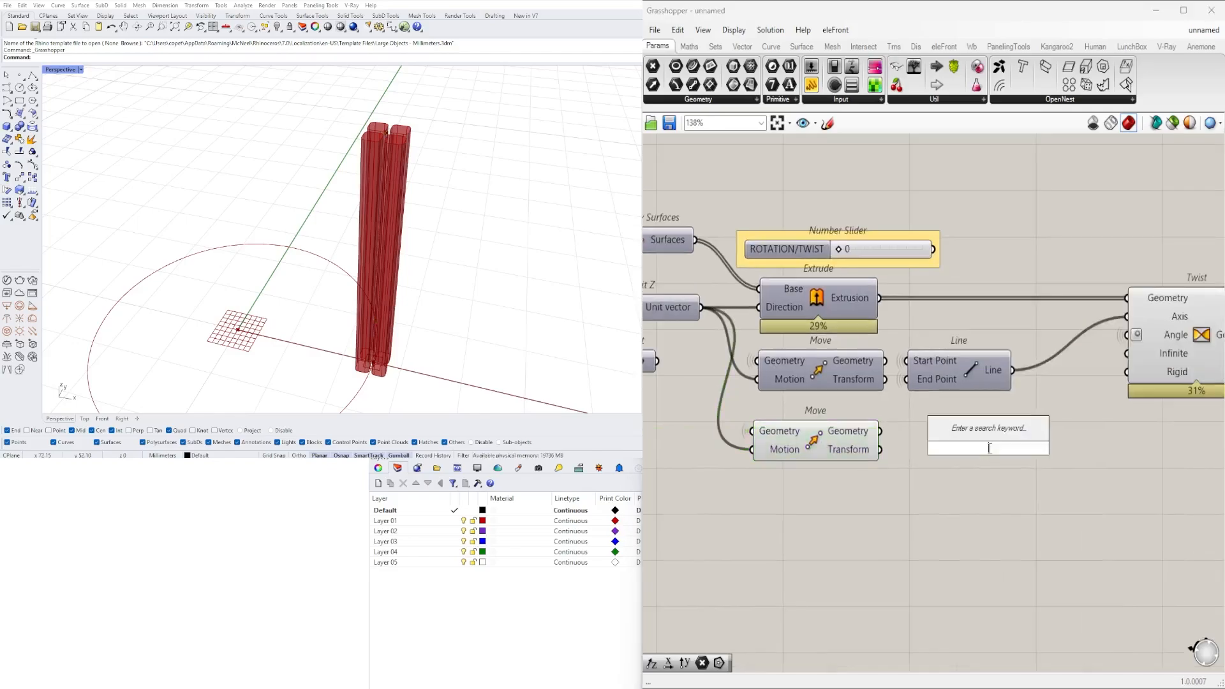
alt+drag(1066, 368, 1075, 437)
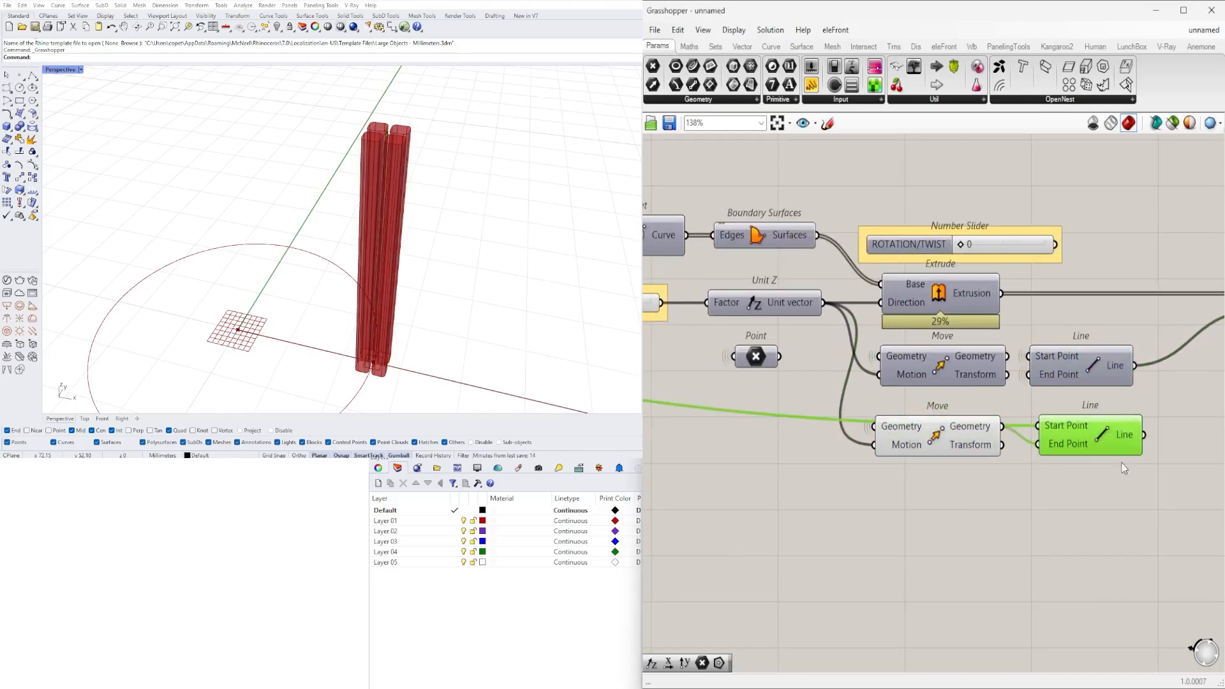
- Drive the Twist angle in degrees from the ROTATION/TWIST 1 slider and raise that slider to 360
right_click(1109, 467)
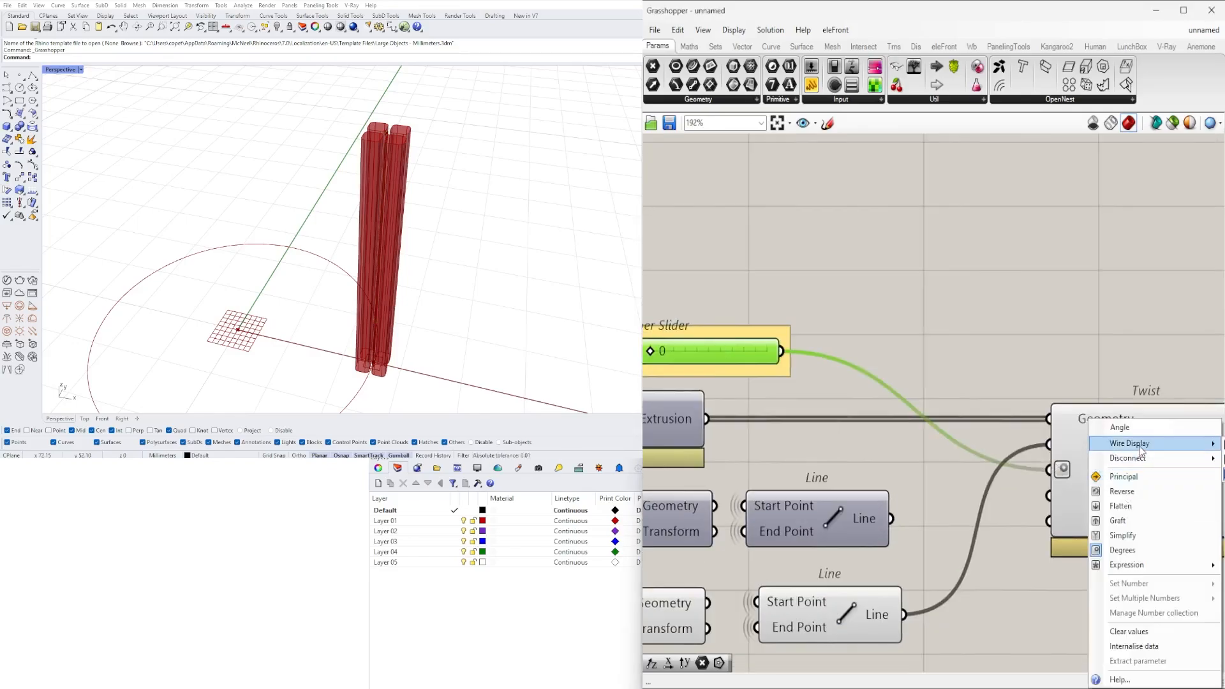
click(1126, 410)
drag(1019, 362, 1015, 359)
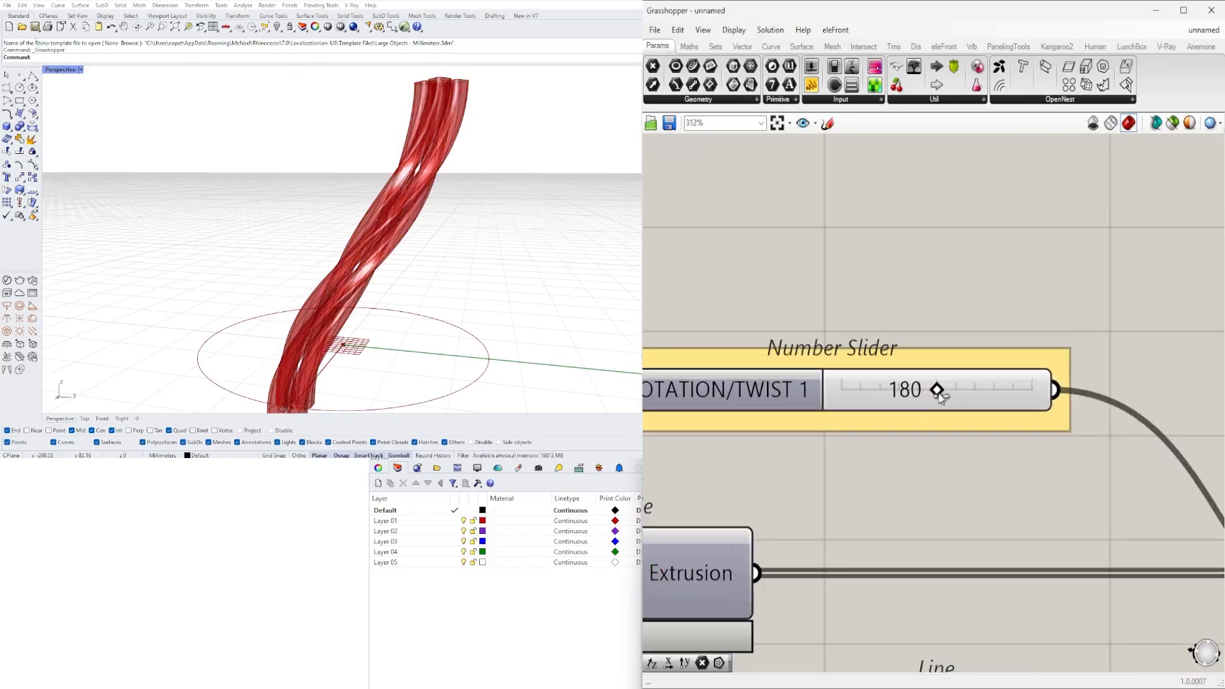
drag(804, 394, 1102, 389)
- Add a Rotate fed by the second Twist's geometry, and build a Series stepped by 360 divided by a number slider
scroll(878, 471, down, 4)
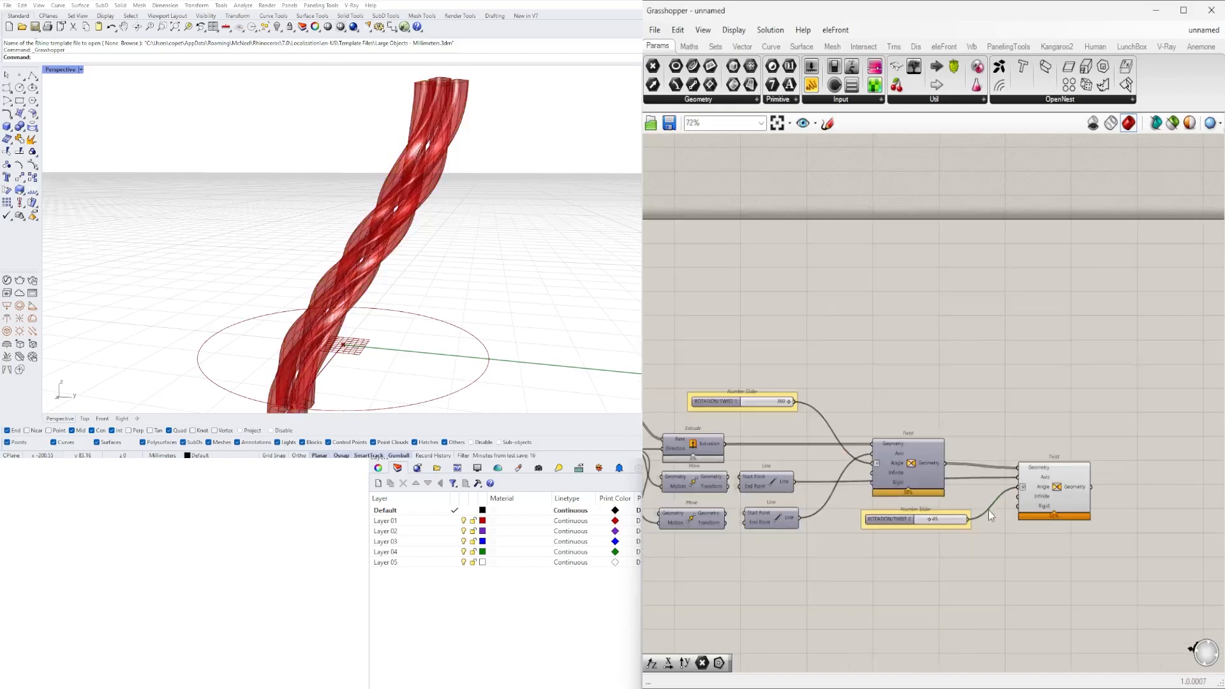
scroll(996, 507, up, 5)
scroll(983, 523, down, 6)
scroll(848, 441, up, 3)
drag(861, 446, 820, 456)
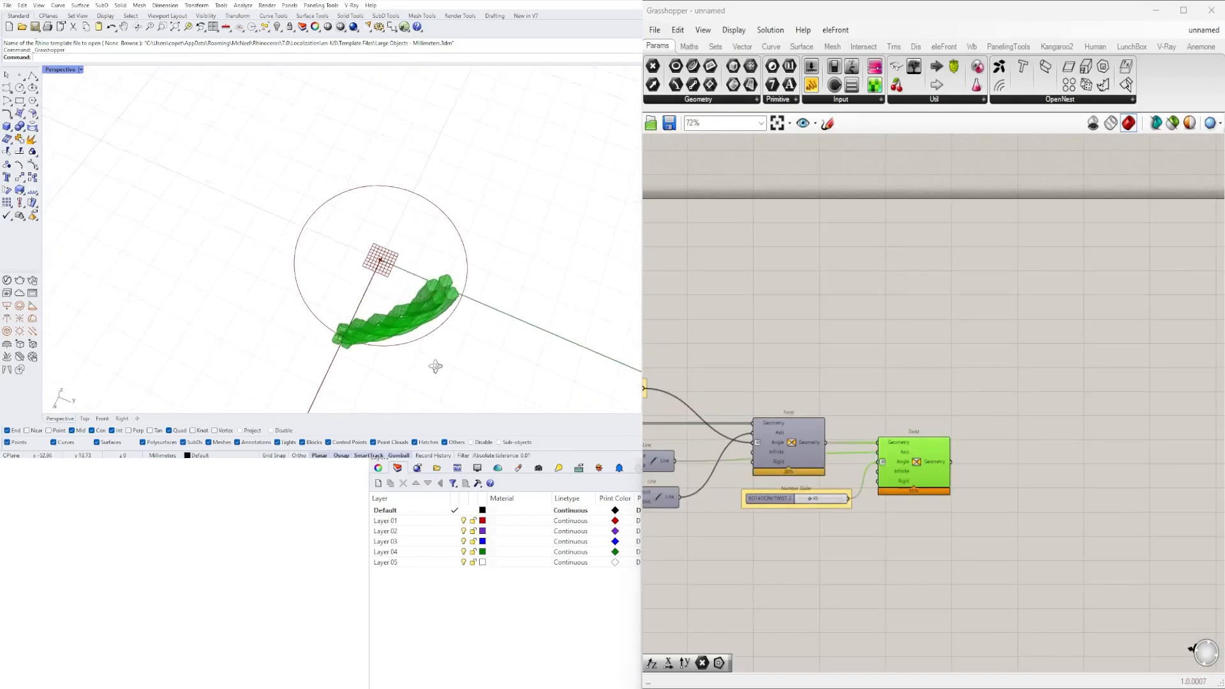
scroll(893, 434, up, 2)
double_click(933, 381)
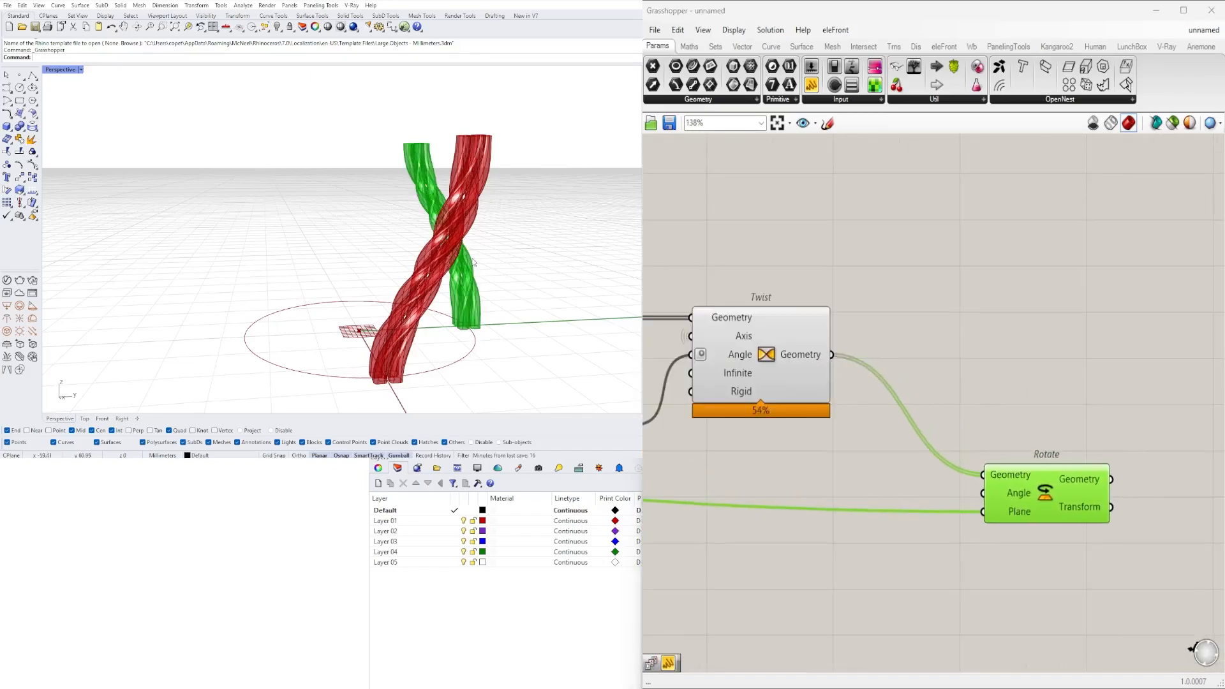
right_click(1059, 429)
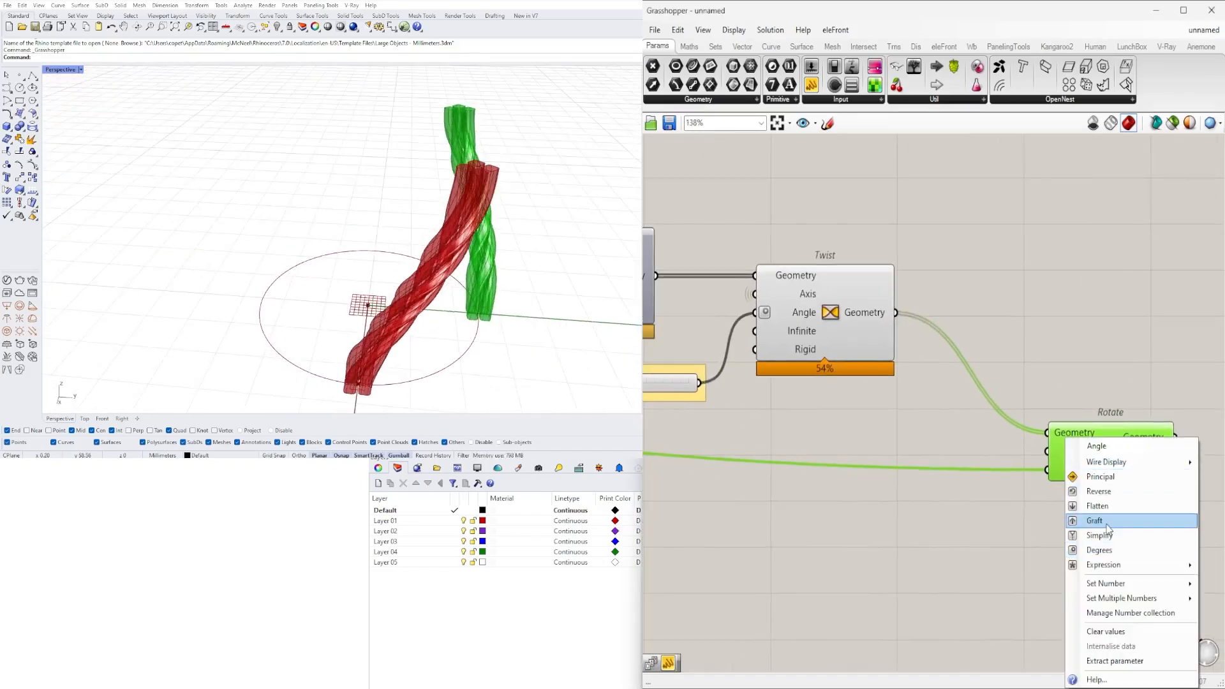
click(1110, 518)
click(1109, 512)
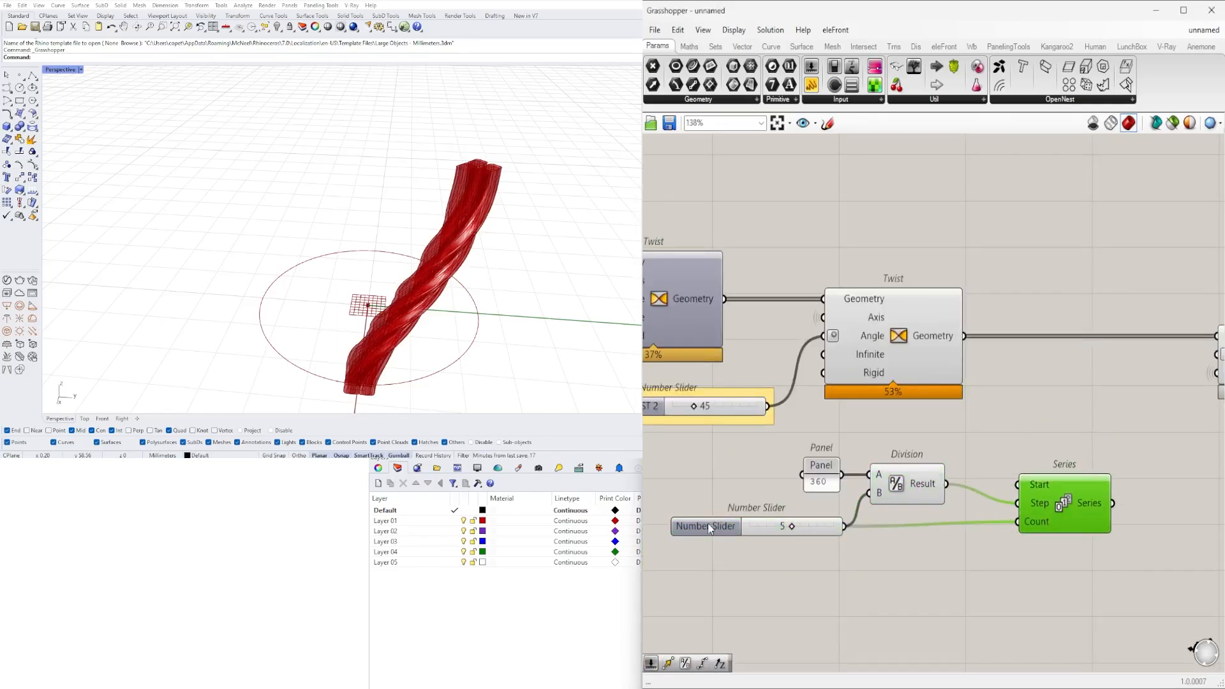
- Set the copy-count slider's upper limit to 100 and its value to 10
double_click(709, 529)
double_click(744, 561)
text(100)
click(735, 651)
scroll(721, 531, up, 2)
drag(795, 527, 801, 527)
- Feed the Series into the Rotate's Angle and graft the Rotate's Geometry input to copy the twisted pieces around the circle
click(1005, 495)
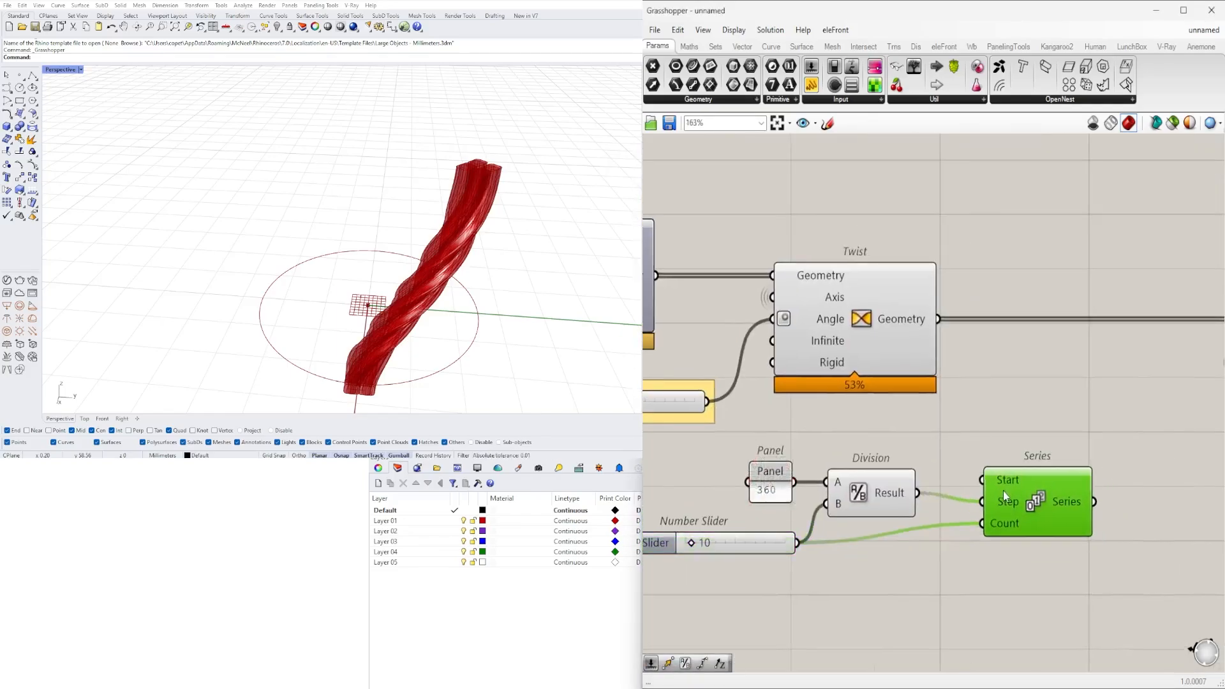
scroll(938, 501, down, 3)
drag(1056, 565, 783, 495)
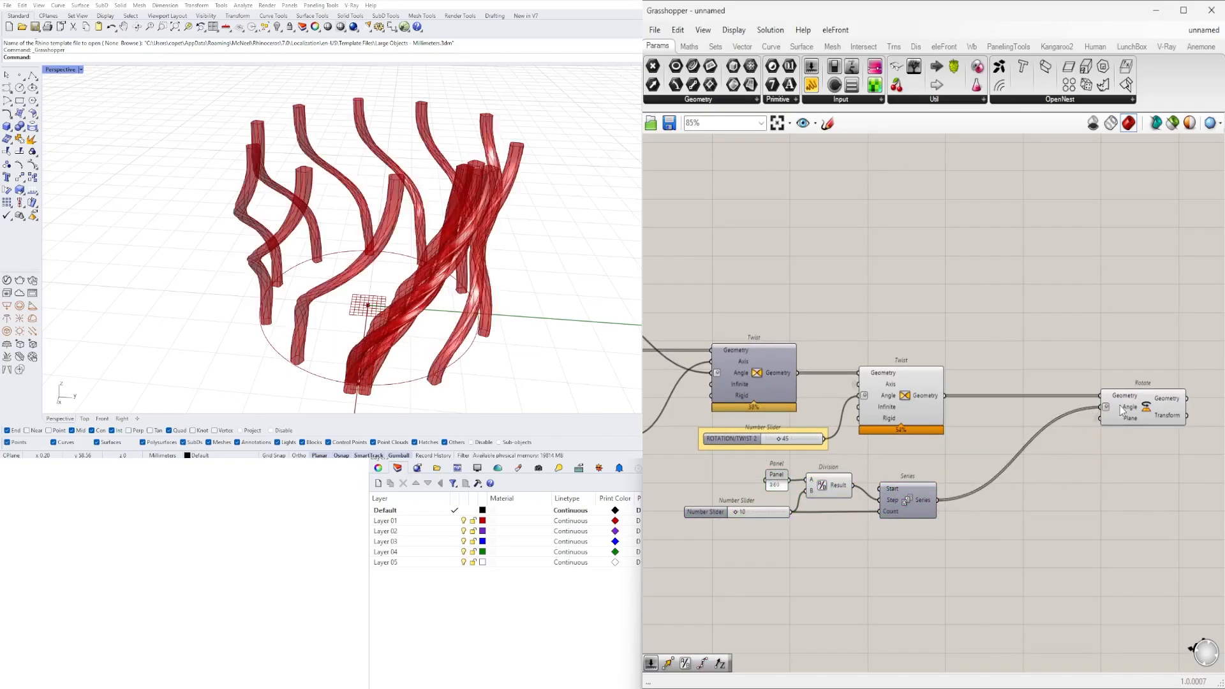
right_click(1125, 370)
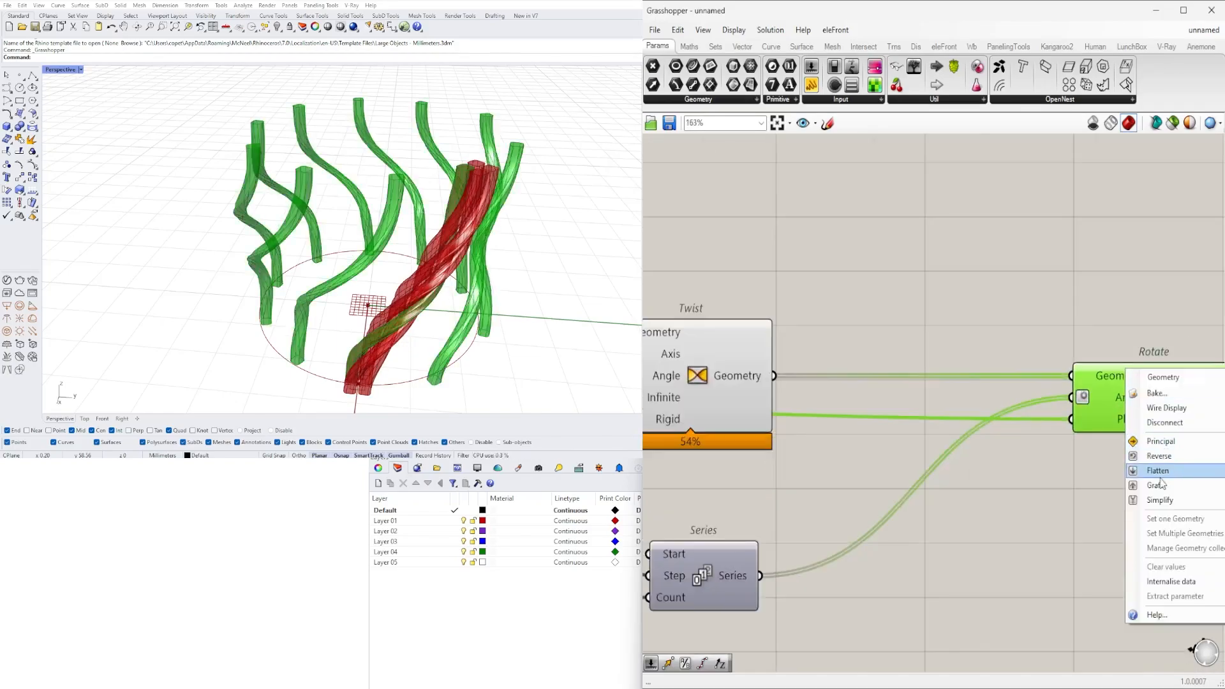
click(1159, 485)
right_drag(1050, 448, 889, 511)
click(889, 511)
scroll(776, 514, up, 4)
right_drag(485, 287, 446, 246)
scroll(832, 458, down, 4)
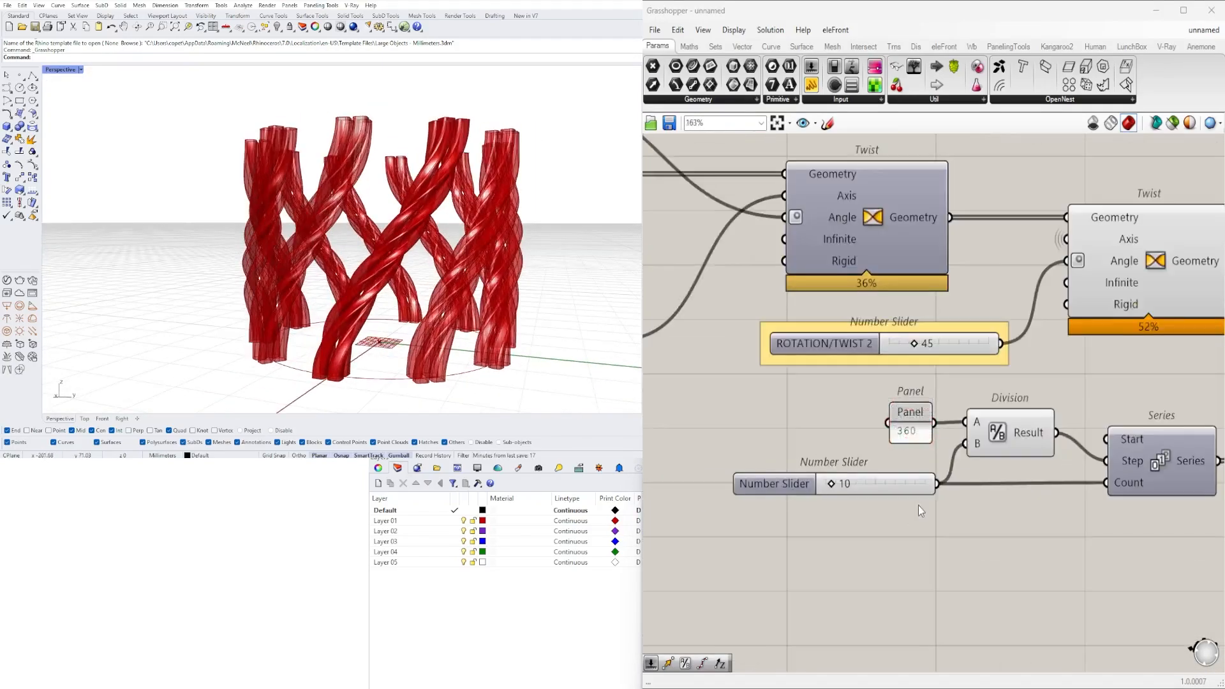
- Try the copy-count slider at 20 and 40 around the circle
scroll(839, 385, up, 2)
double_click(839, 526)
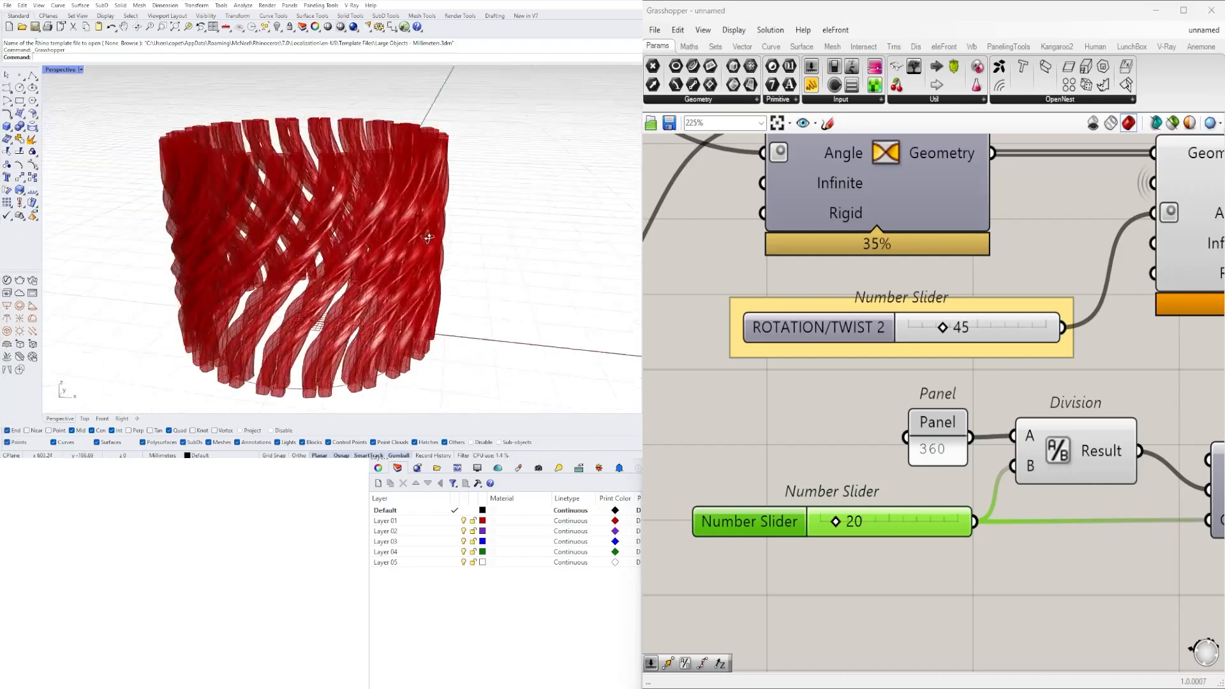
scroll(1013, 501, up, 2)
double_click(1013, 501)
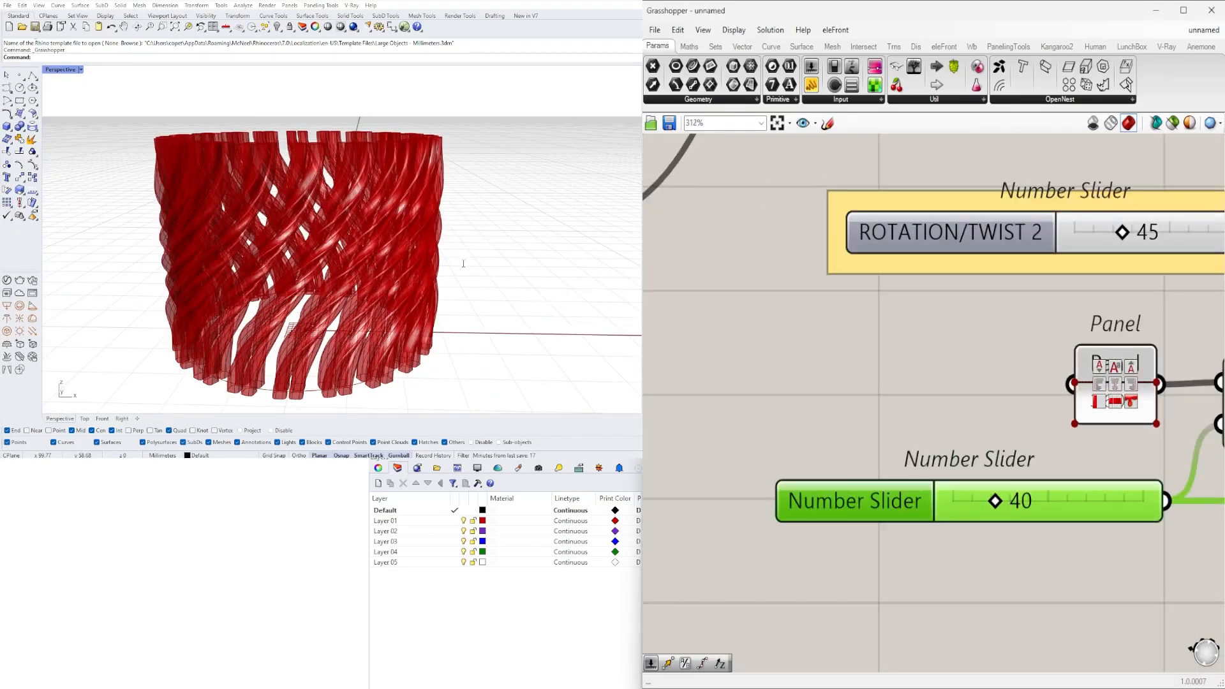
right_drag(458, 241, 508, 207)
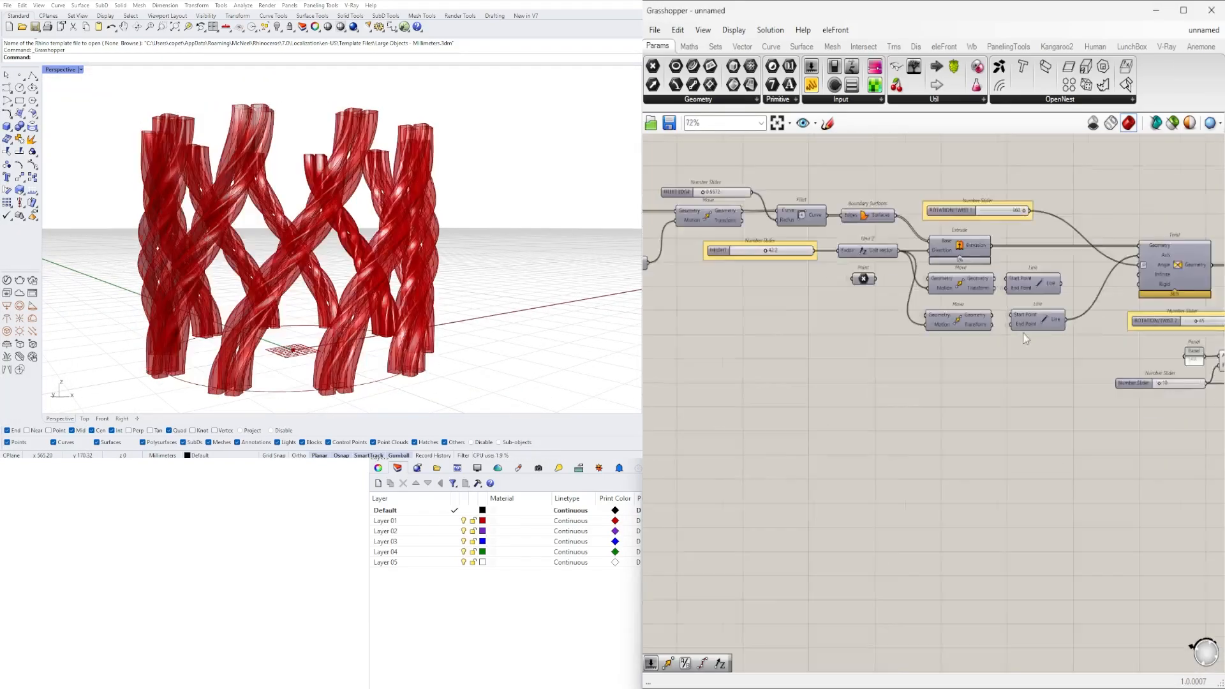
- Set the DIAMETER slider of the base circle to 20
scroll(917, 426, up, 5)
drag(898, 415, 821, 421)
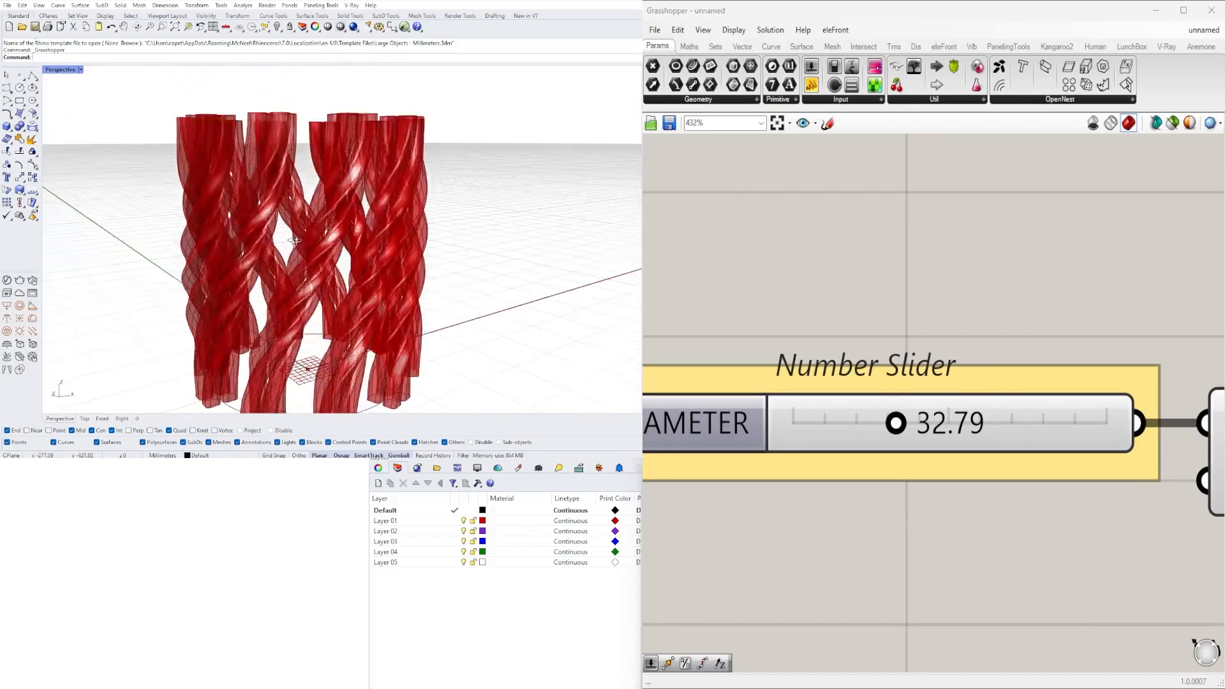
double_click(925, 423)
scroll(307, 242, up, 3)
mouse_move(307, 242)
right_down()
mouse_move(290, 150)
mouse_move(339, 210)
mouse_move(311, 251)
mouse_move(310, 307)
mouse_move(311, 251)
right_up()
scroll(339, 211, down, 4)
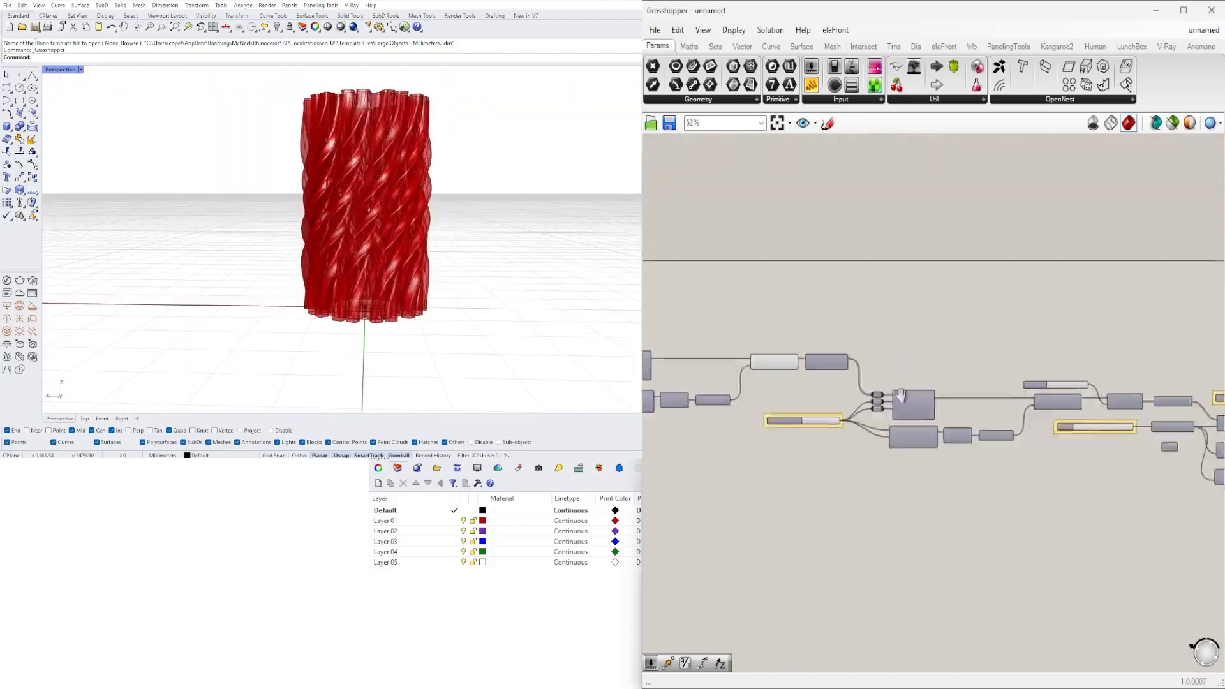
- Add a Custom Preview component after the Rotate and show the twisted geometry in a grey material
scroll(931, 426, up, 3)
click(849, 414)
double_click(932, 425)
scroll(891, 514, up, 4)
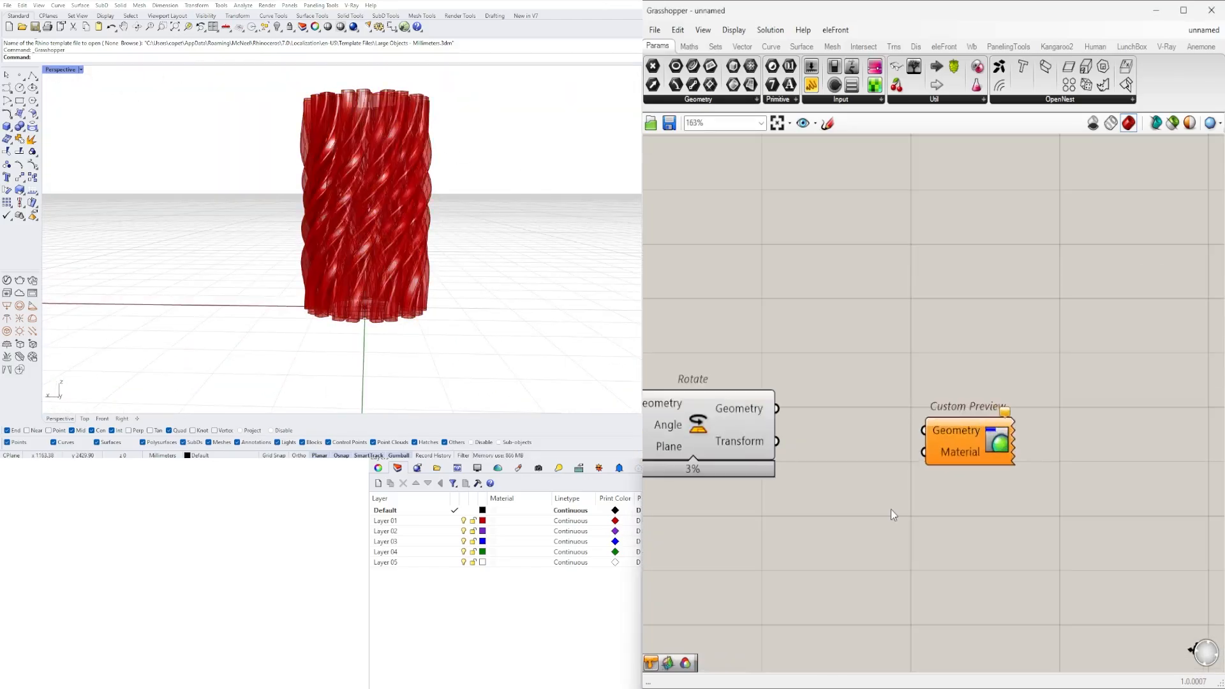
click(802, 445)
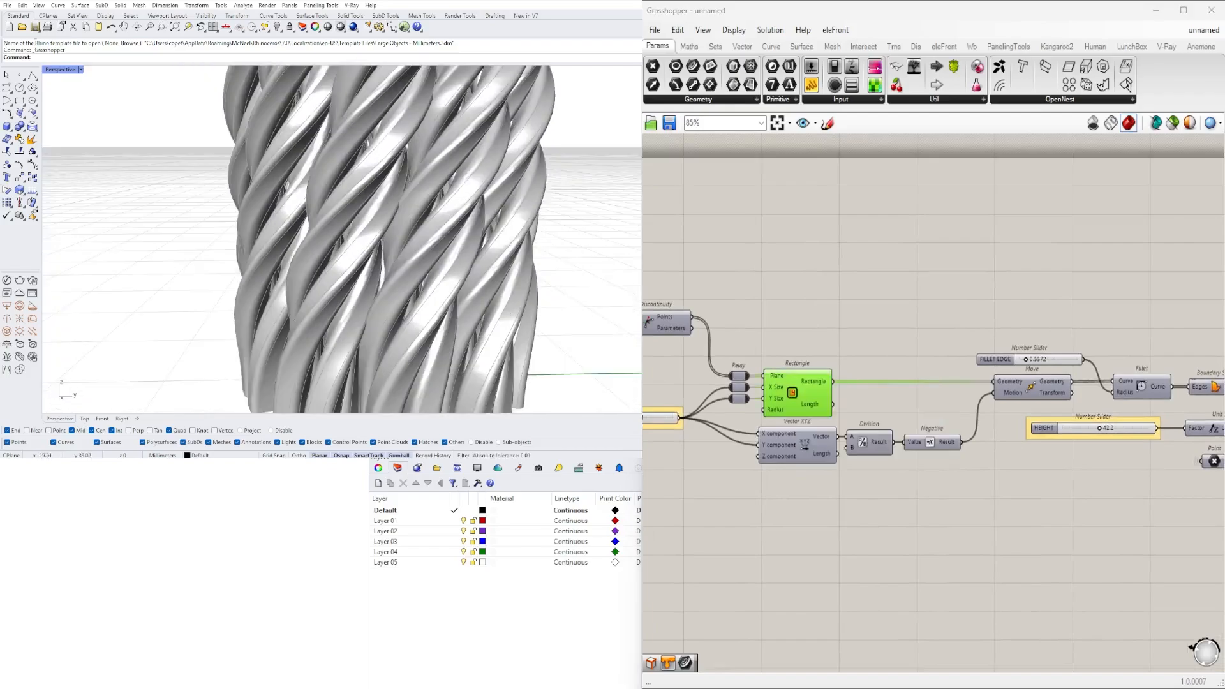
- Add a List Item fed by the Discontinuity points and give it the outputs i, +1 and +2
double_click(1012, 359)
click(985, 326)
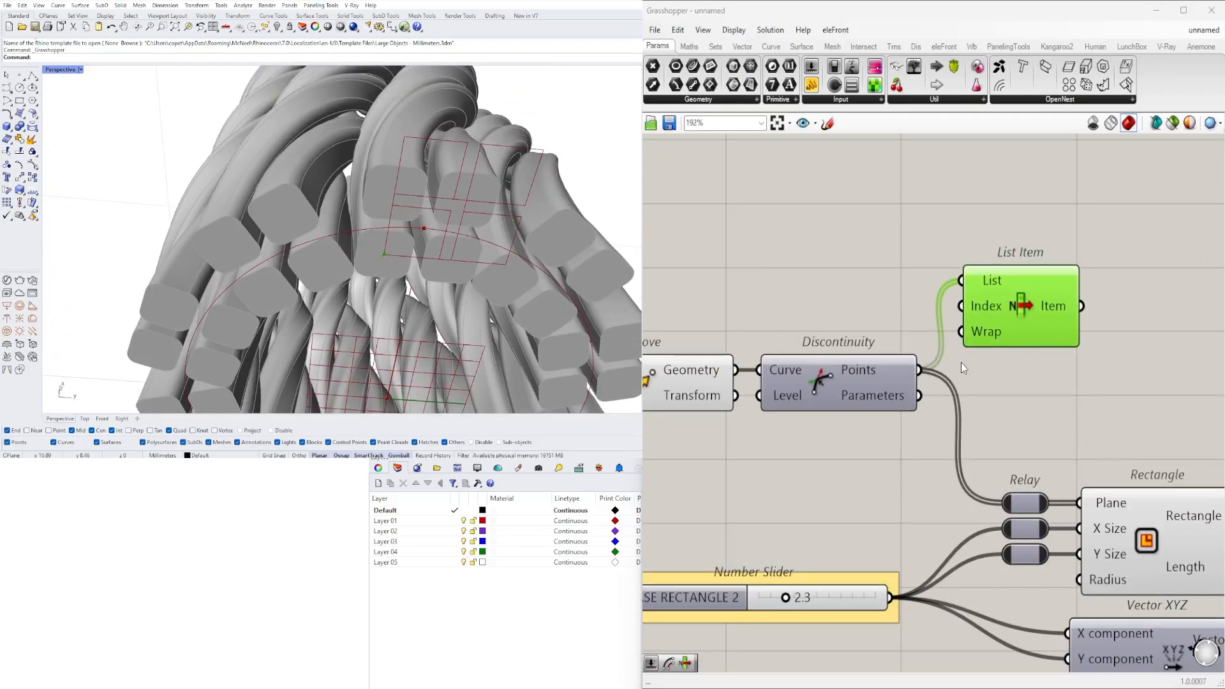
scroll(961, 363, up, 5)
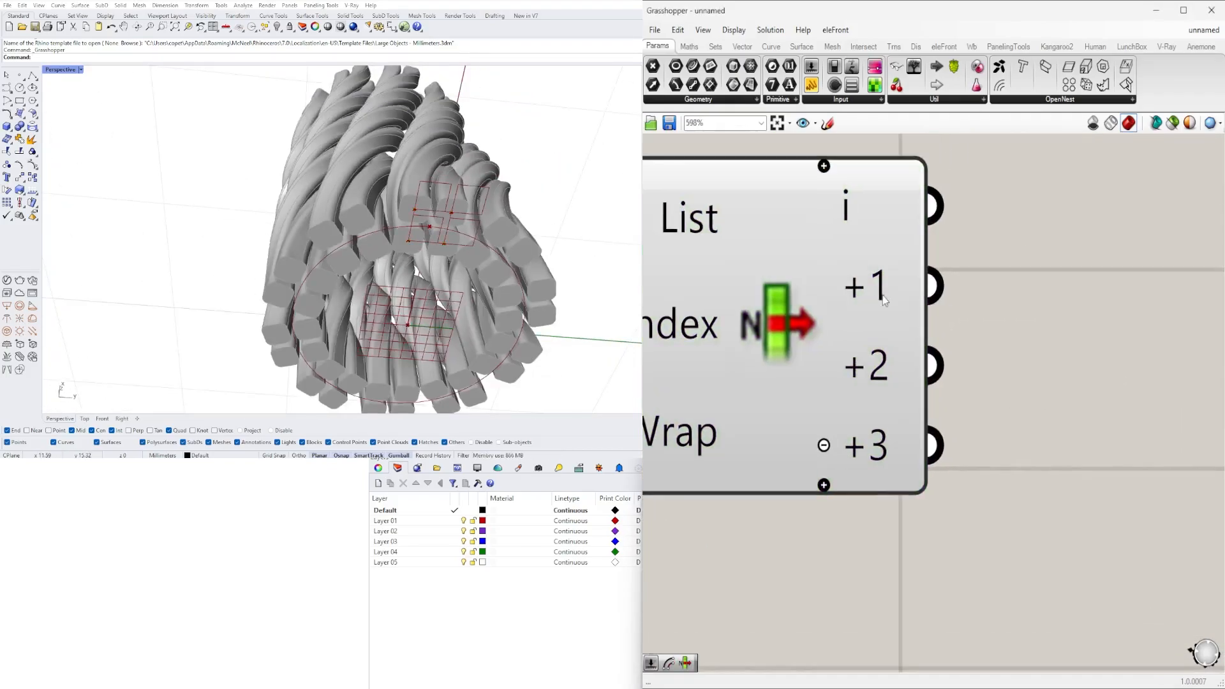
click(824, 386)
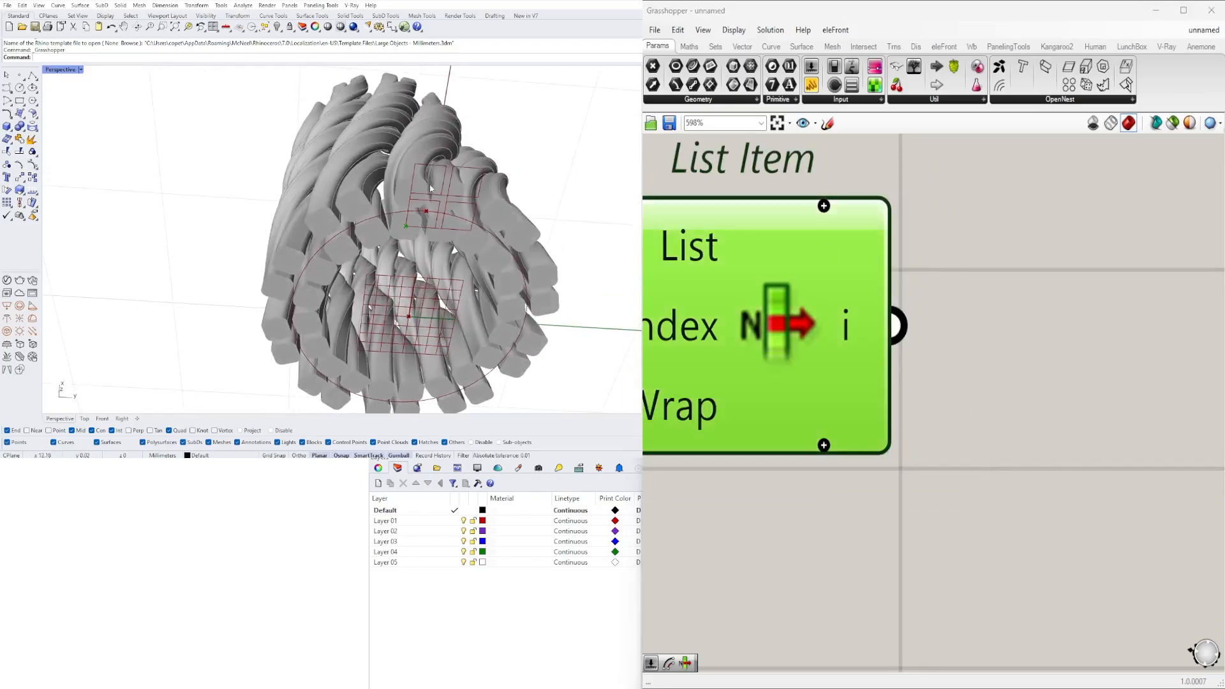
click(824, 445)
scroll(926, 286, down, 5)
- Collect the +1 and +2 items in a Point parameter and connect it to the second Rectangle's Plane relay
double_click(1019, 328)
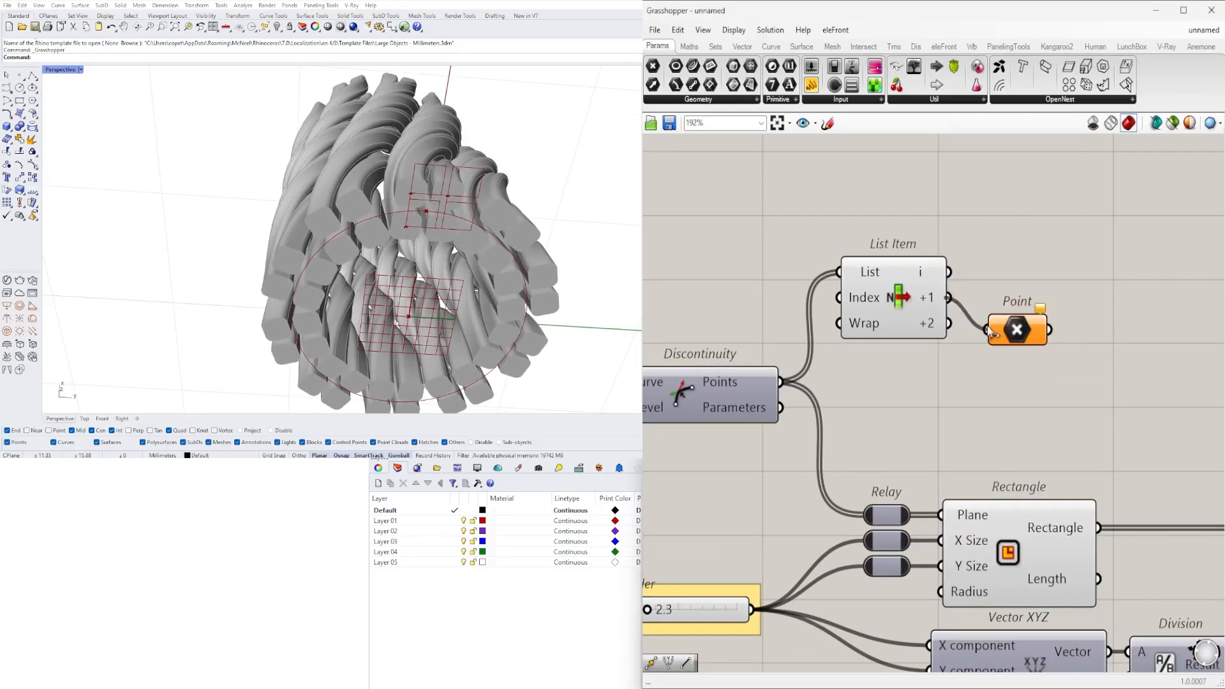
shift+drag(948, 324, 988, 330)
drag(1016, 333, 864, 515)
right_drag(383, 230, 434, 300)
- Set the FILLET EDGE slider to 0.5
right_drag(753, 268, 803, 321)
drag(952, 366, 1031, 465)
scroll(957, 434, down, 7)
right_drag(1132, 511, 1072, 520)
scroll(1072, 511, up, 2)
drag(1216, 562, 763, 437)
scroll(889, 389, down, 5)
drag(1151, 494, 812, 397)
scroll(859, 410, up, 6)
click(1143, 313)
scroll(1142, 313, up, 4)
scroll(872, 448, up, 3)
drag(869, 455, 889, 457)
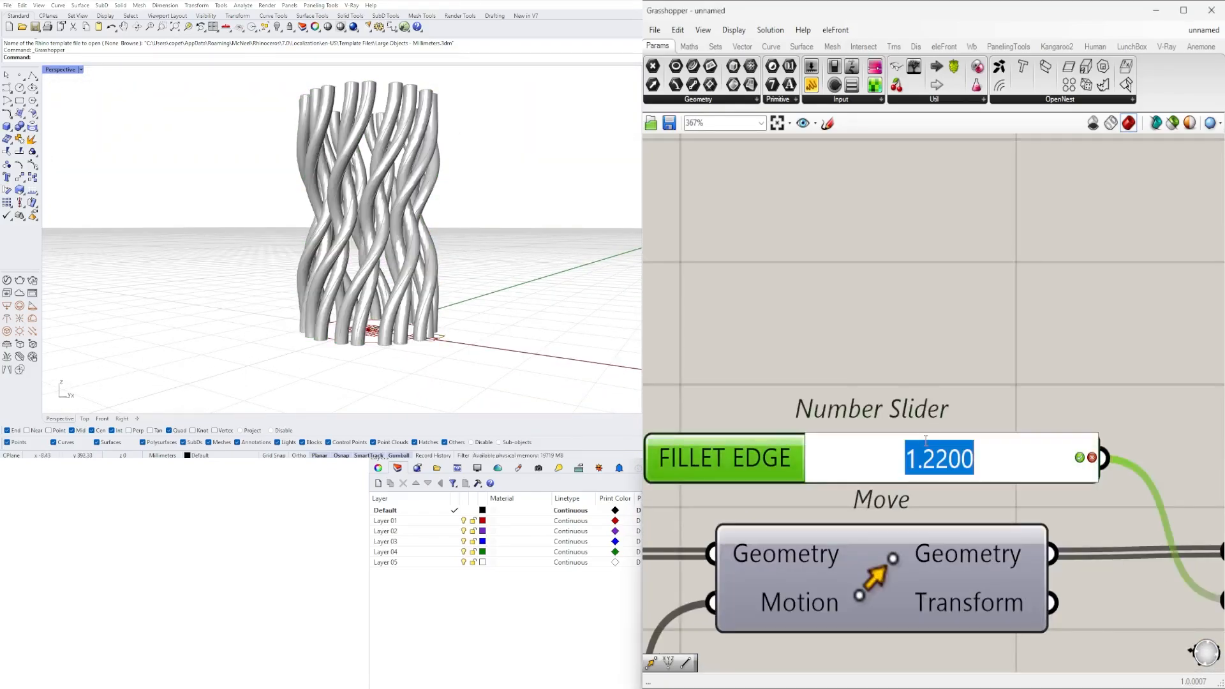
text(0.5)
key(Return)
right_drag(395, 224, 511, 237)
- Raise the BASE RECTANGLE 2 slider to 5.0
scroll(798, 511, down, 6)
right_drag(788, 565, 1095, 475)
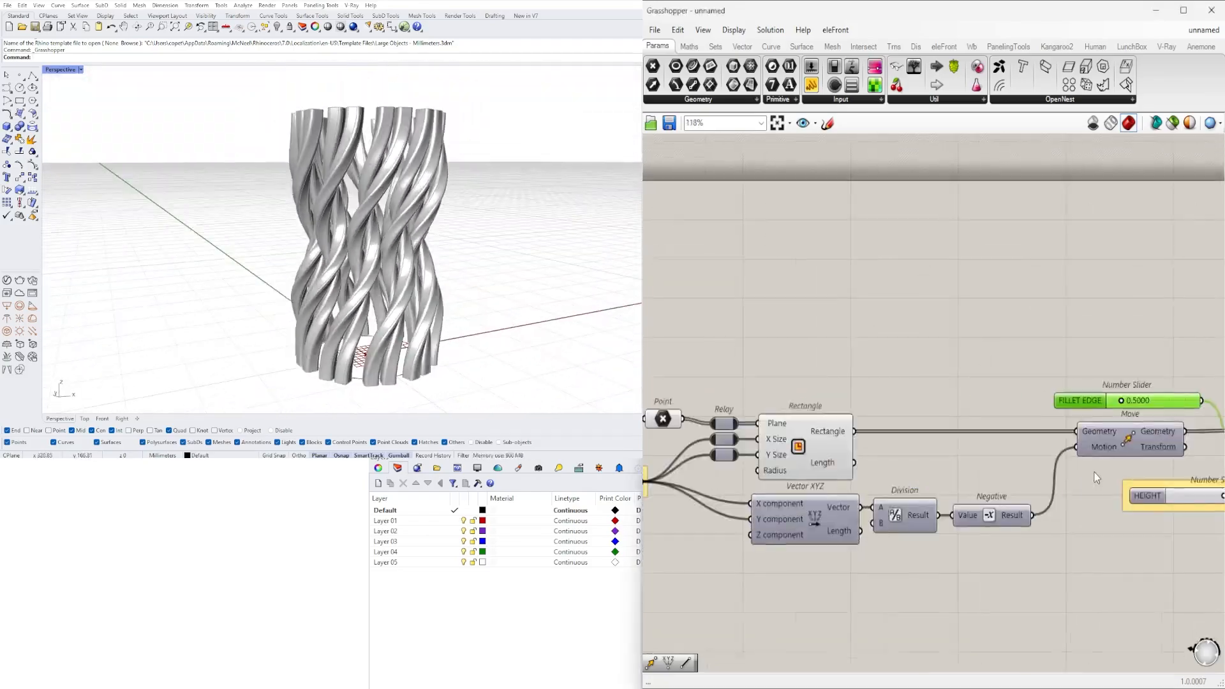
right_drag(936, 469, 606, 469)
scroll(894, 467, up, 5)
drag(815, 464, 846, 464)
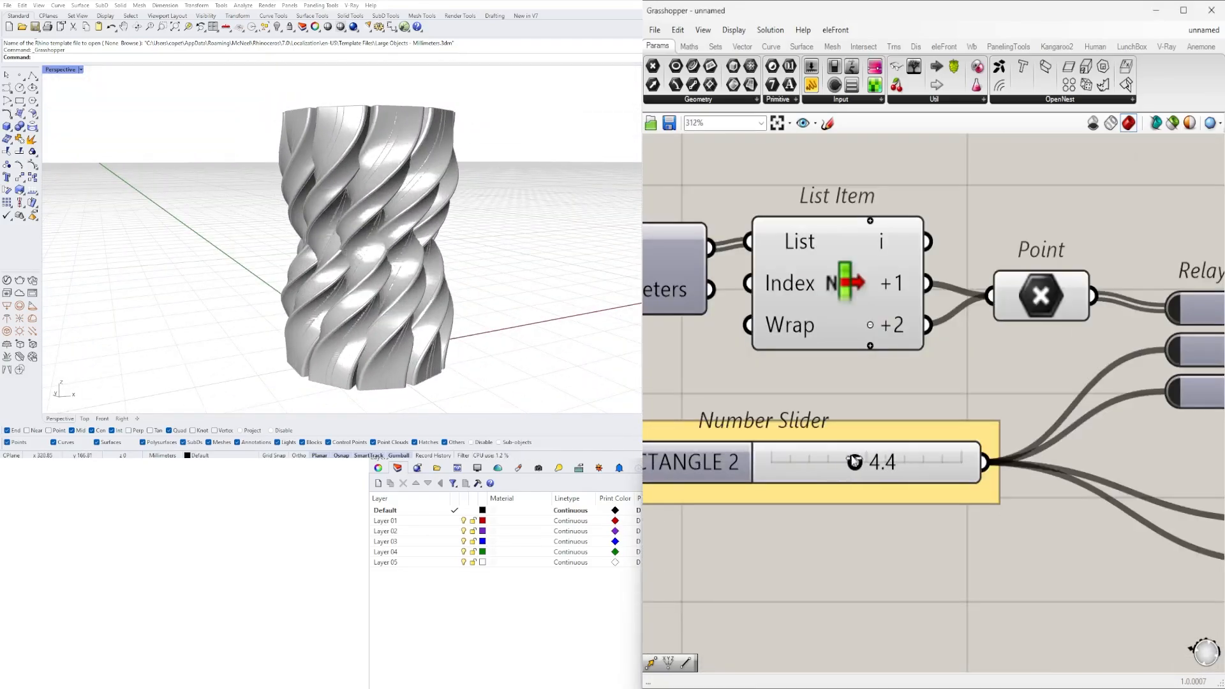
drag(845, 473, 866, 475)
scroll(862, 548, down, 3)
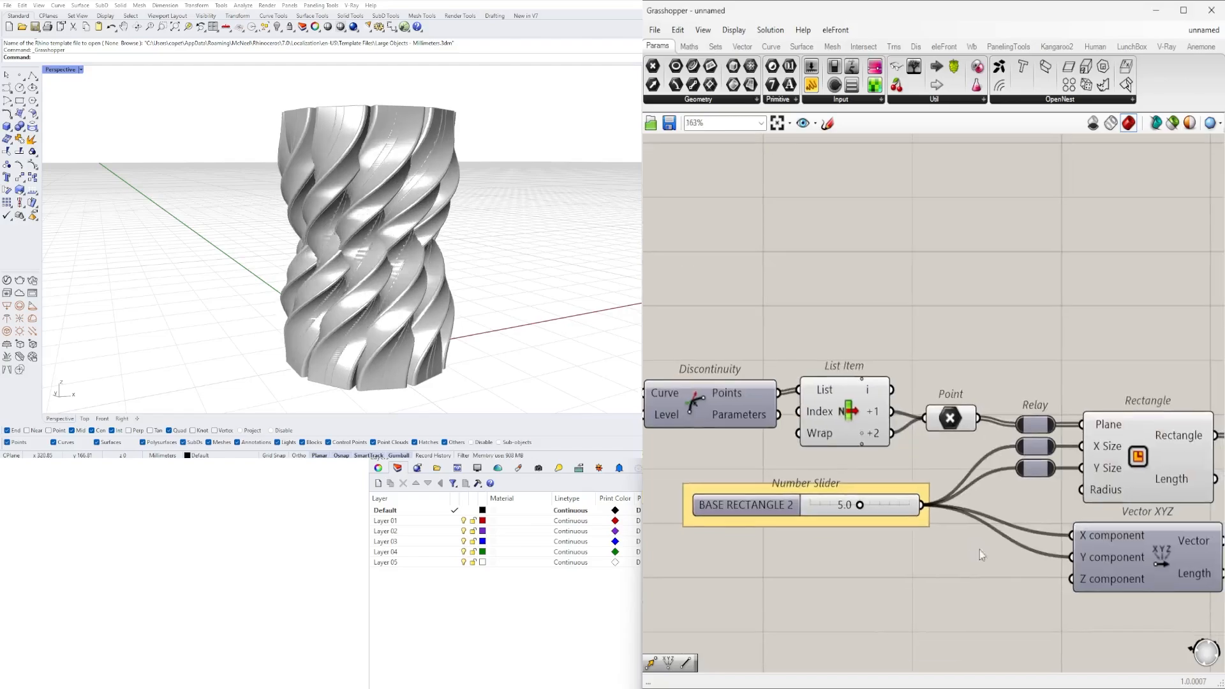
- Raise the FILLET EDGE slider to about 1.17 and inspect the rounded edges up close
right_drag(1136, 550, 734, 485)
right_drag(1044, 460, 765, 415)
scroll(858, 407, up, 8)
drag(900, 434, 1001, 445)
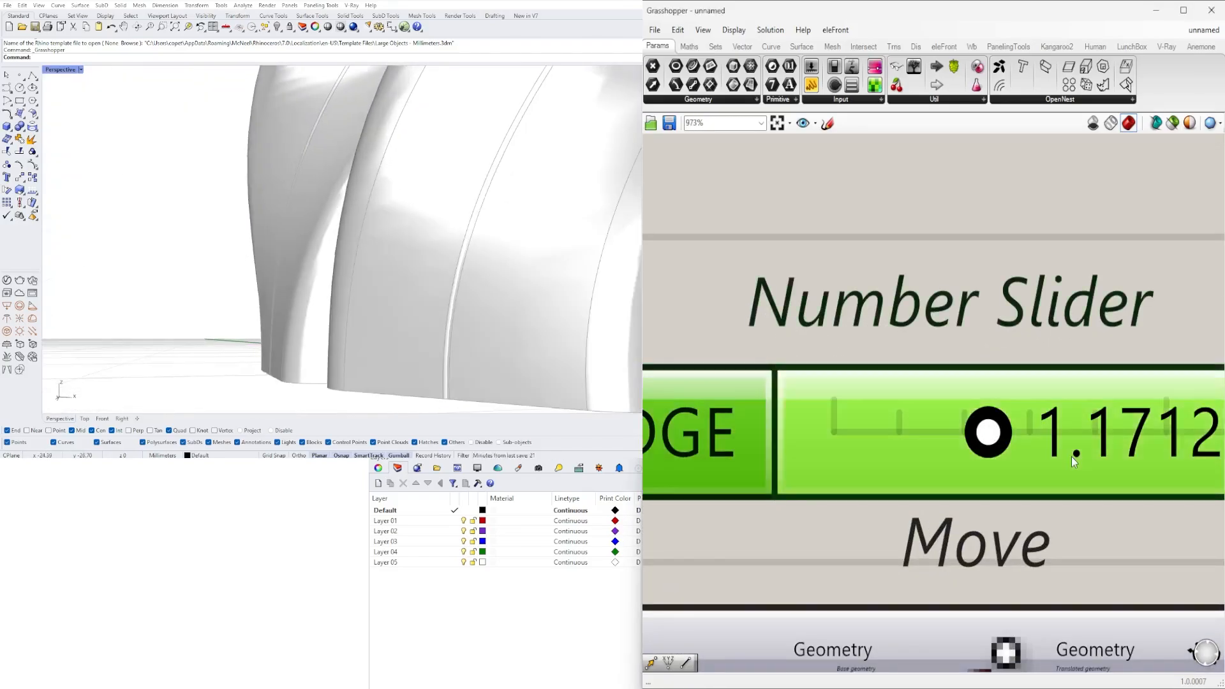
scroll(608, 311, down, 8)
right_drag(527, 234, 326, 262)
- Duplicate the Rotate component below the original
scroll(849, 396, down, 12)
right_drag(957, 472, 782, 459)
right_drag(1123, 478, 759, 389)
scroll(1052, 408, up, 1)
click(1124, 422)
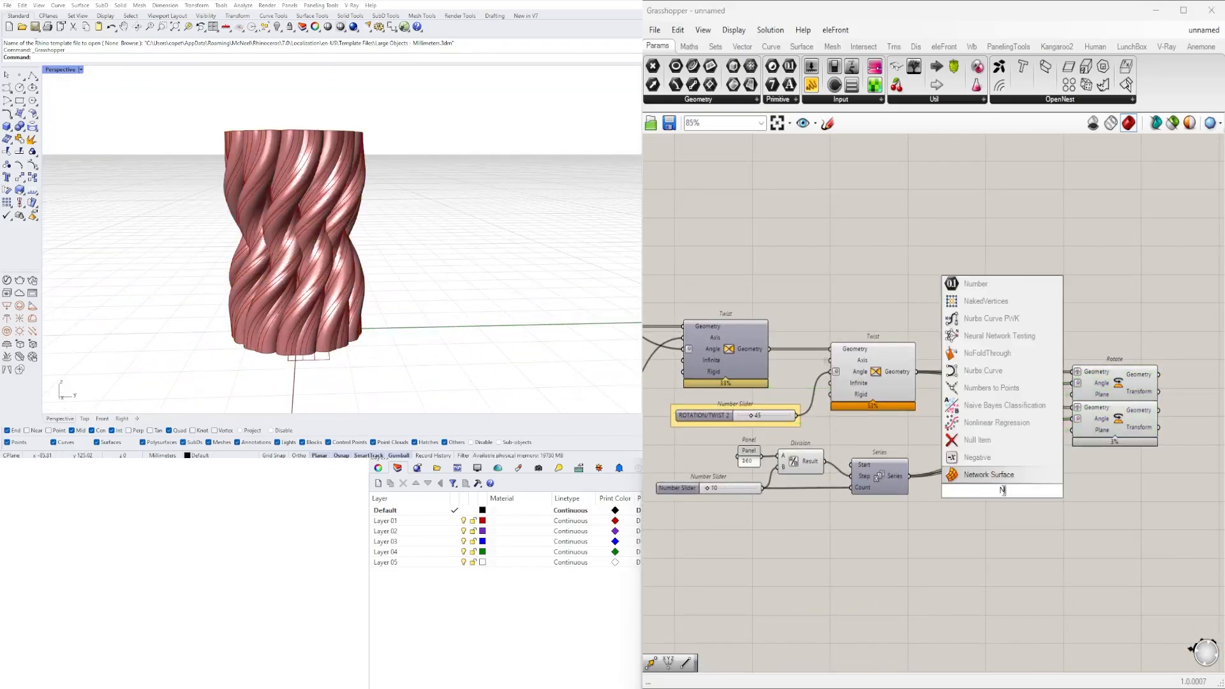
- Negate the Series output with a Negative component and feed the result into the duplicated Rotate's Angle
click(978, 457)
scroll(944, 465, up, 3)
drag(887, 484, 991, 507)
drag(1064, 499, 1072, 467)
right_drag(1110, 447, 820, 464)
drag(922, 404, 922, 430)
right_drag(924, 426, 1039, 418)
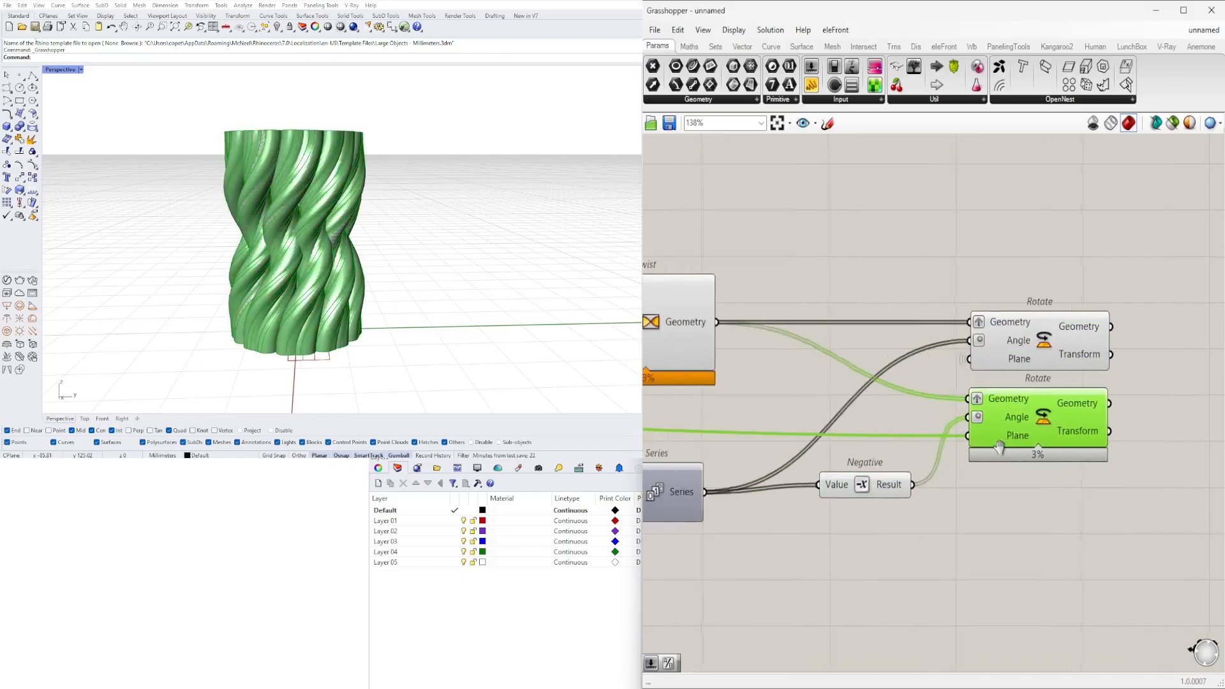
- Connect the geometry outputs of both Rotate components to the Custom Preview
click(1002, 344)
right_drag(472, 211, 466, 268)
scroll(1021, 409, down, 3)
right_drag(1101, 402, 842, 436)
scroll(710, 409, up, 3)
drag(758, 361, 1040, 365)
shift+drag(758, 438, 1040, 365)
right_drag(275, 306, 246, 252)
scroll(246, 252, up, 5)
scroll(830, 408, down, 4)
- Duplicate the first Twist above the original and add a Negative to reverse the ROTATION/TWIST 1 angle for it
right_drag(728, 434, 1006, 459)
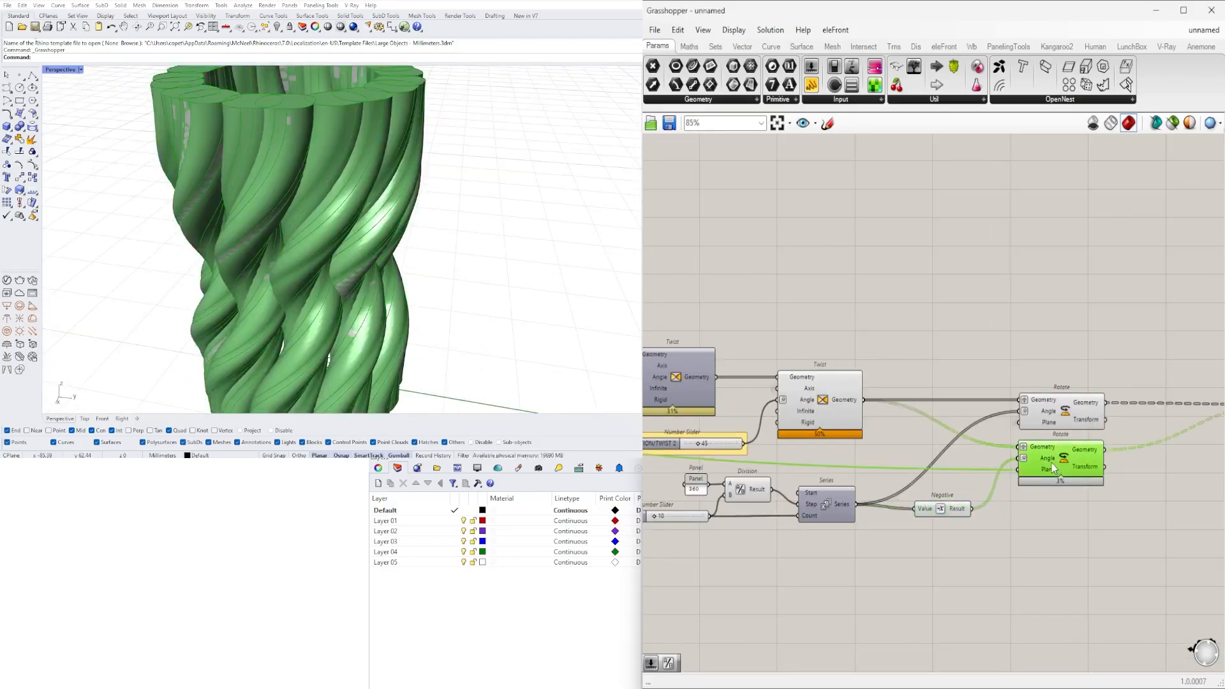
right_drag(695, 453, 1072, 469)
click(1050, 393)
right_drag(1050, 393, 910, 410)
alt+drag(910, 410, 912, 339)
scroll(740, 290, up, 4)
double_click(779, 345)
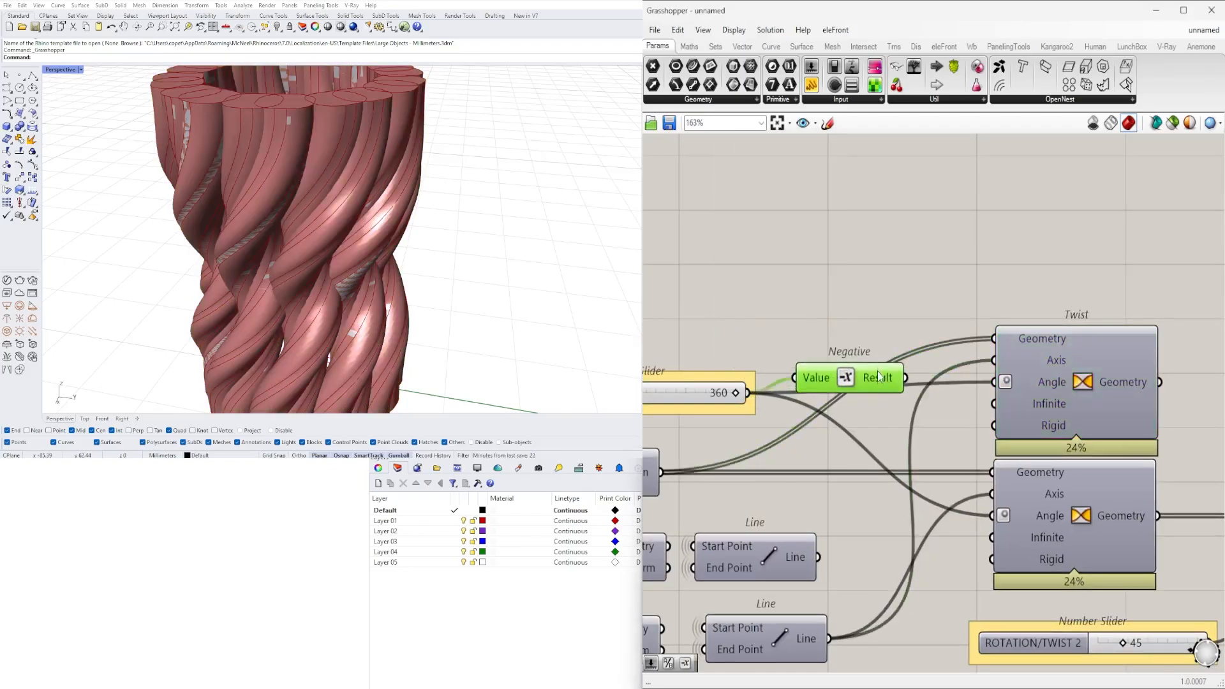
- Connect the reversed Twist's geometry to the lower Rotate's Geometry input
scroll(430, 217, down, 4)
- Route the geometry of the upper and lower Rotate into one shared downstream input
scroll(1021, 383, down, 2)
right_drag(1090, 403, 766, 414)
drag(760, 394, 1061, 534)
right_drag(1105, 547, 974, 506)
click(971, 506)
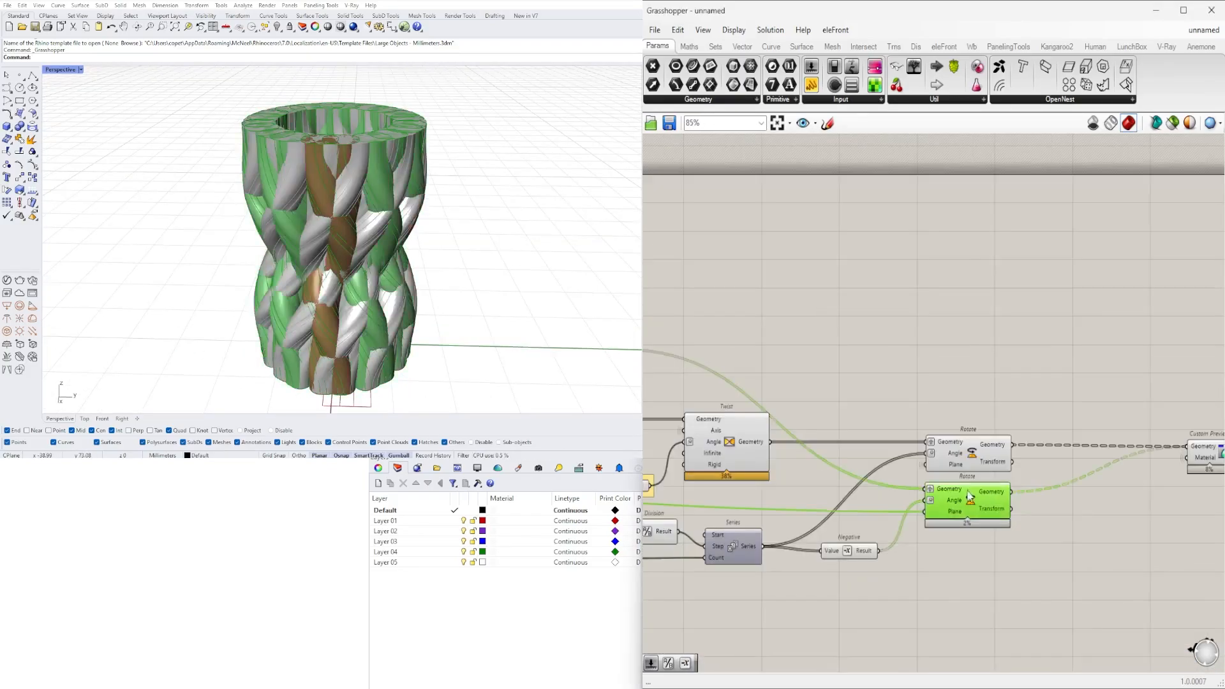
- Select the components from the second rectangle's Point parameter through both Rotates and turn off their preview
scroll(971, 511, down, 2)
right_drag(916, 587, 1075, 541)
right_drag(357, 287, 331, 217)
scroll(1111, 428, up, 4)
drag(797, 468, 1035, 473)
shift+drag(797, 537, 1035, 474)
- Reduce the BASE RECTANGLE 2 slider in successive adjustments to make the strands thinner
scroll(1130, 454, down, 7)
drag(1085, 533, 722, 354)
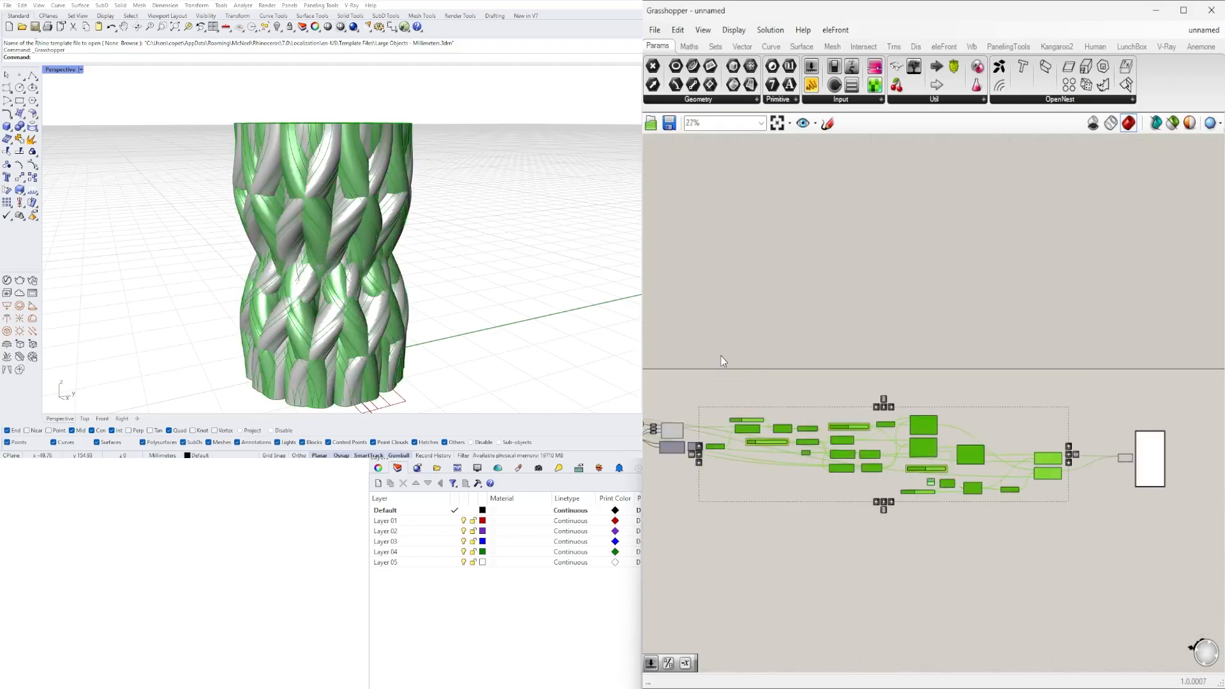
key(ctrl+q)
right_drag(319, 255, 447, 288)
scroll(382, 275, down, 5)
scroll(968, 504, down, 2)
scroll(728, 440, up, 12)
drag(1007, 426, 965, 427)
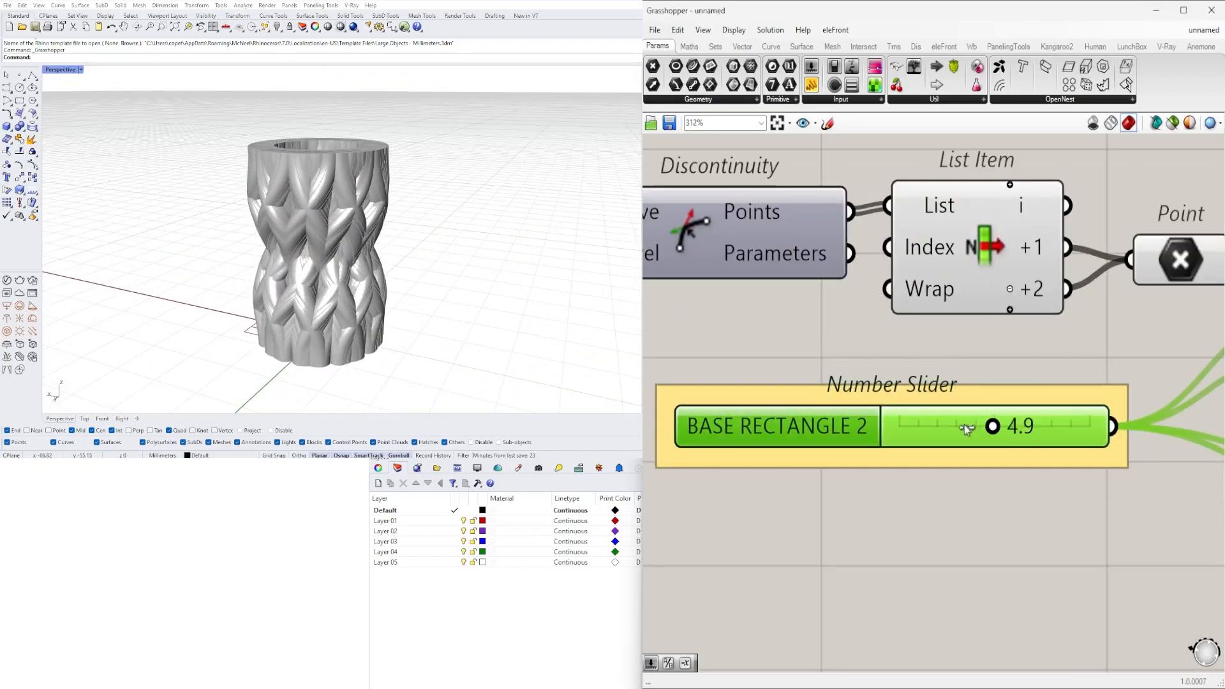
- Enter a smaller FILLET EDGE value to sharpen the strands' corners
scroll(957, 432, down, 10)
scroll(323, 249, up, 6)
right_drag(323, 249, 498, 328)
scroll(364, 248, down, 5)
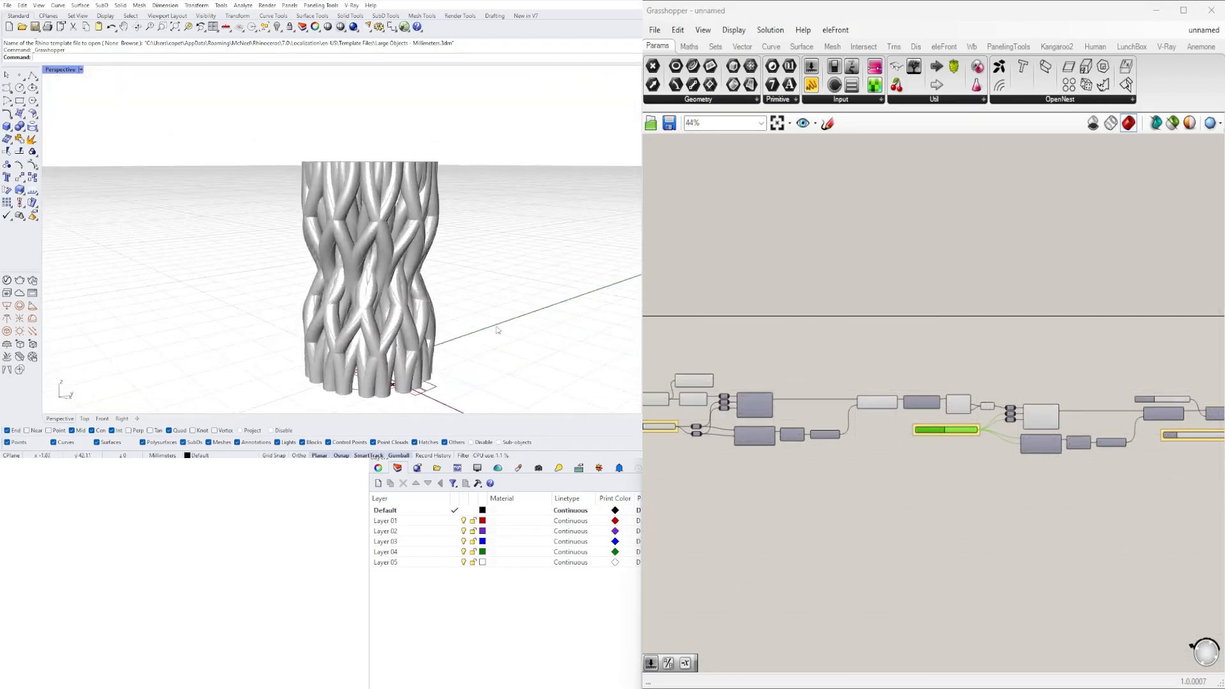
scroll(908, 433, up, 5)
drag(979, 435, 884, 482)
scroll(911, 479, up, 6)
drag(968, 473, 949, 473)
scroll(949, 474, down, 12)
scroll(1033, 454, up, 7)
- Lower the ROTATION/TWIST 2 slider slightly
scroll(1034, 447, down, 5)
scroll(1045, 370, up, 8)
double_click(1046, 370)
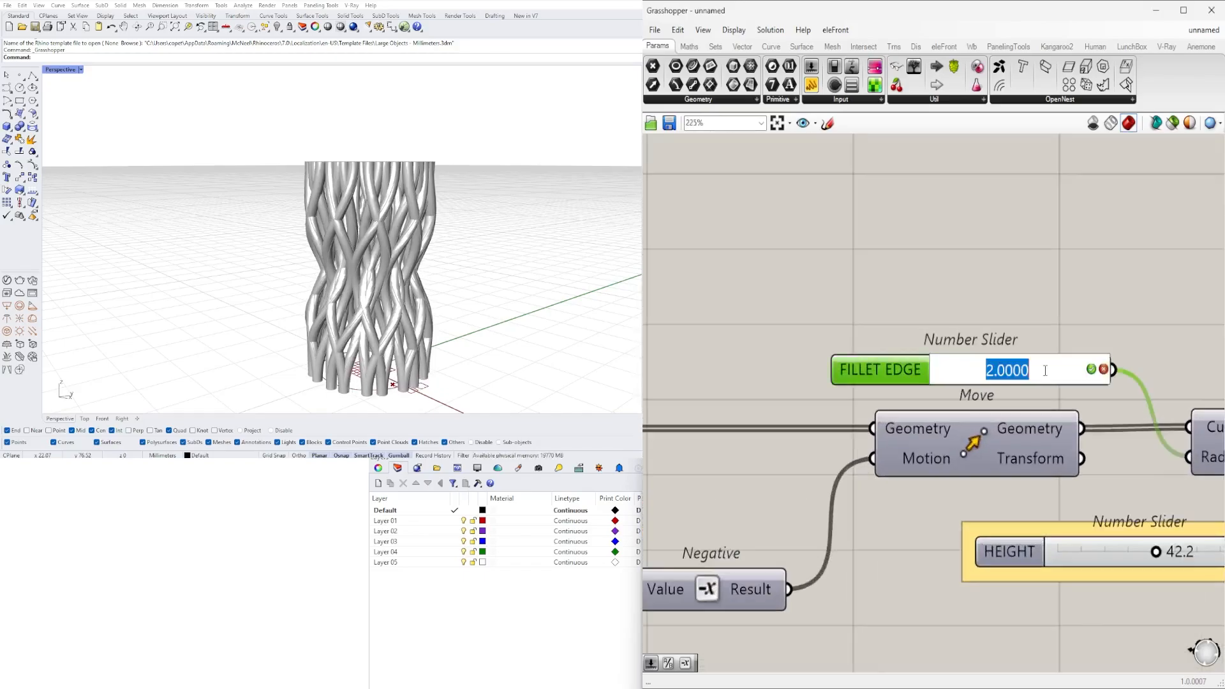
scroll(350, 160, up, 8)
scroll(254, 249, down, 8)
right_drag(254, 249, 408, 274)
scroll(845, 485, down, 7)
scroll(731, 505, up, 2)
right_drag(731, 505, 935, 515)
drag(943, 515, 932, 516)
- Set the ROTATION/TWIST 2 slider to 87 to strengthen the second twist of the tower's strands
scroll(933, 516, down, 1)
right_drag(1110, 513, 891, 477)
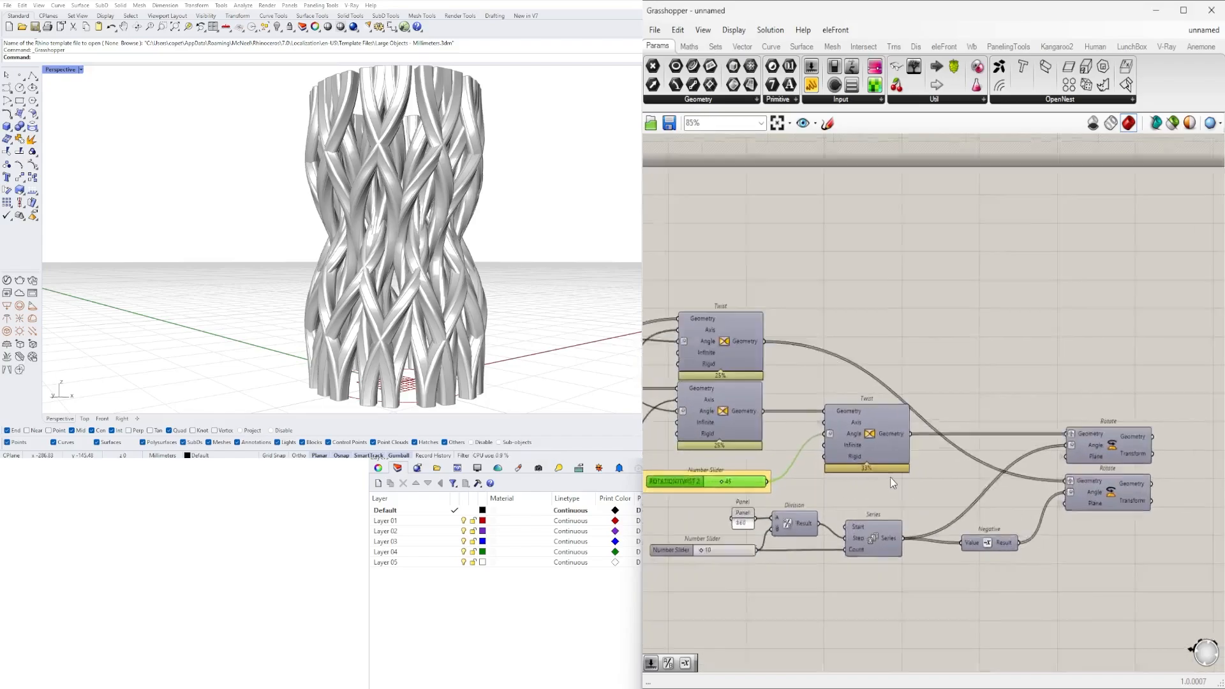
scroll(893, 476, up, 1)
click(1150, 493)
right_drag(880, 426, 1025, 402)
click(1025, 402)
right_drag(504, 204, 415, 237)
scroll(415, 238, up, 3)
scroll(880, 381, up, 4)
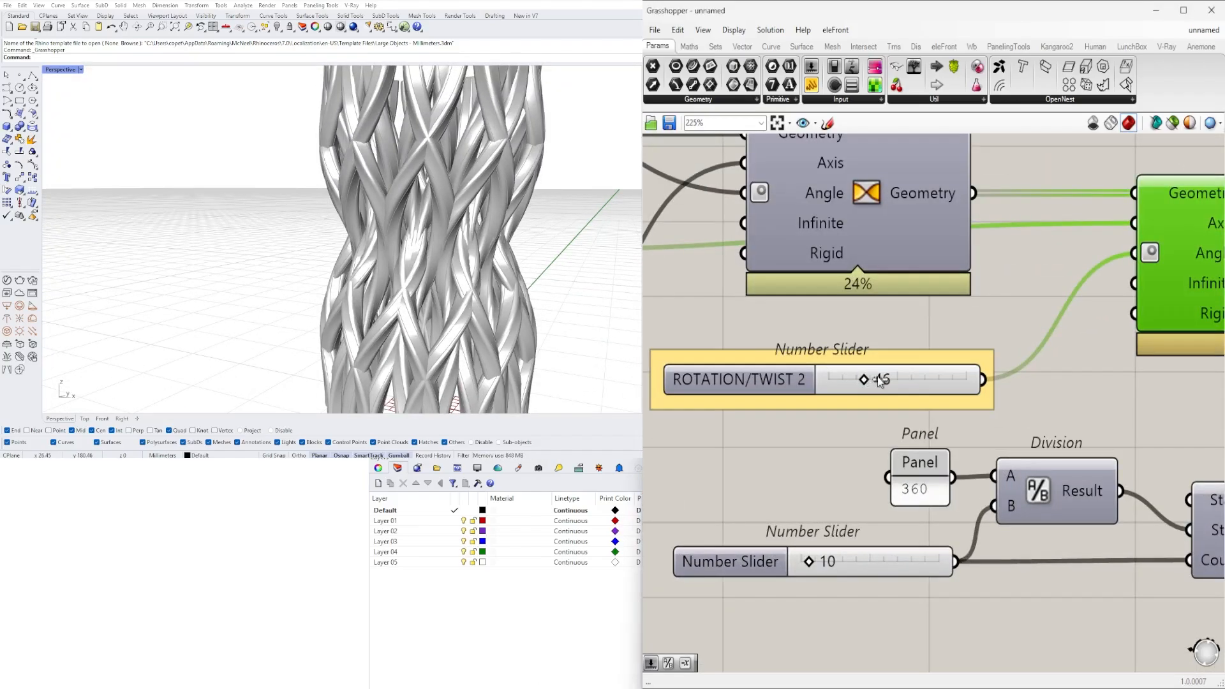
scroll(407, 267, down, 5)
scroll(406, 267, up, 2)
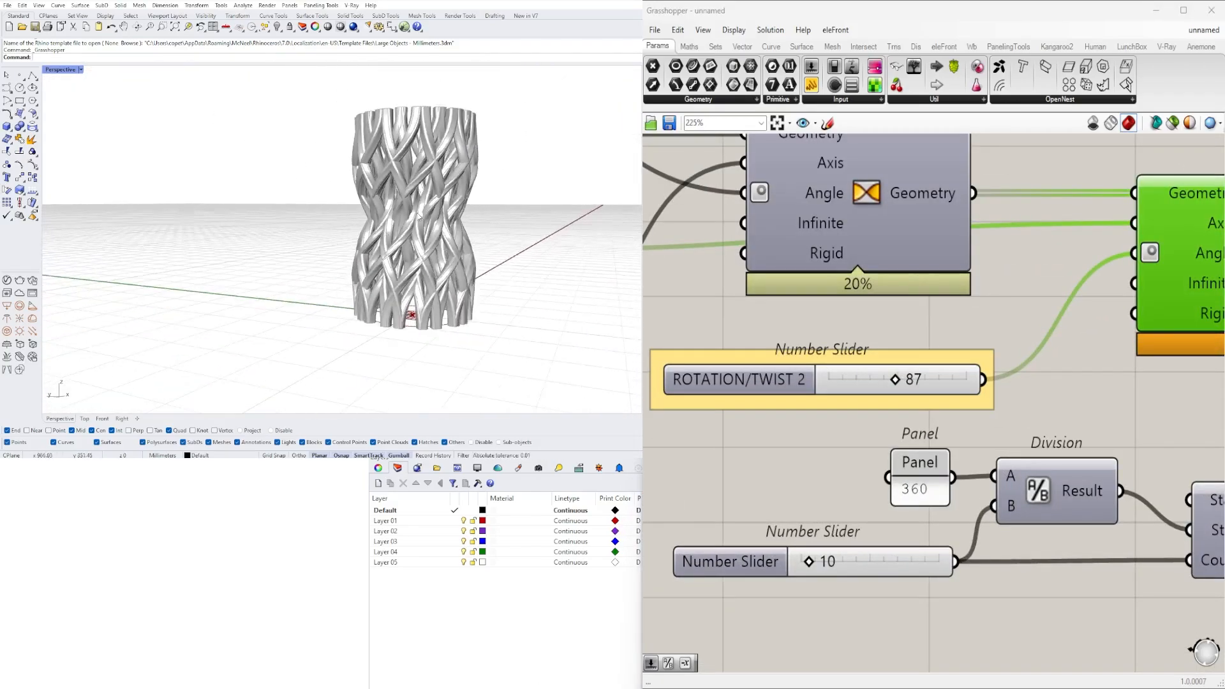